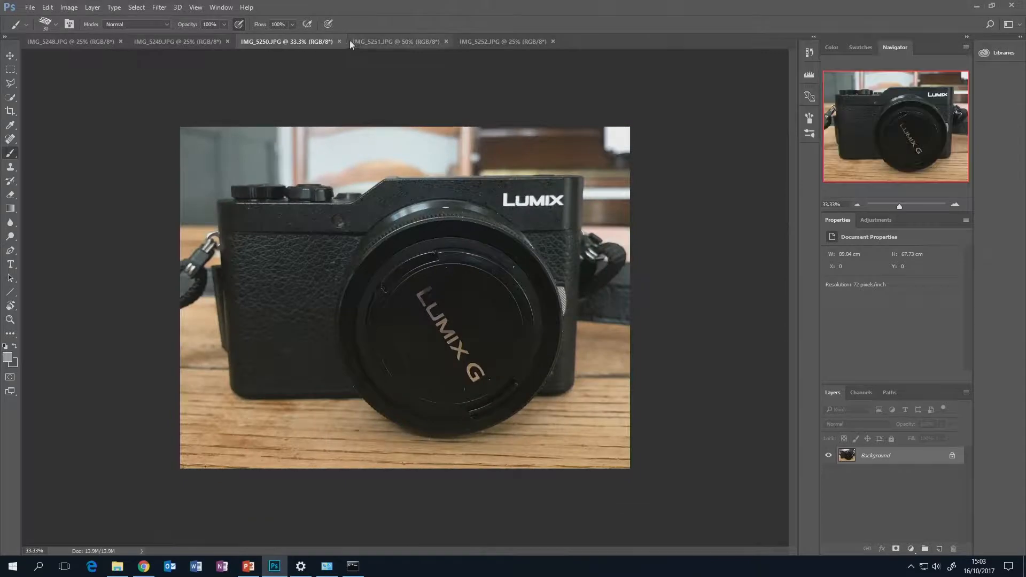
# Look through the top, back and angled camera reference photos, ending on the angled front view IMG_5248
pyautogui.click(370, 39)
pyautogui.click(500, 43)
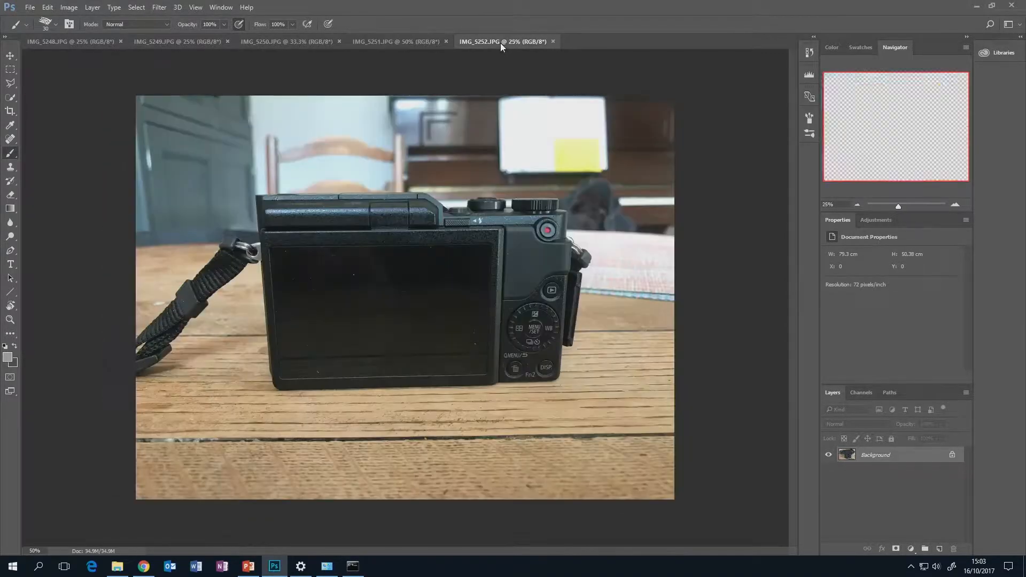
pyautogui.click(399, 43)
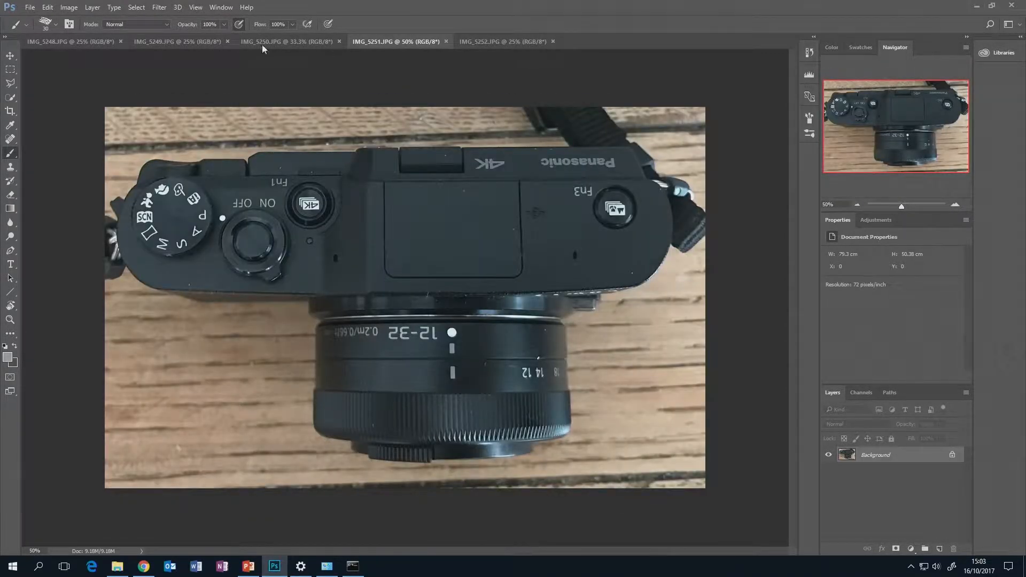
pyautogui.click(165, 41)
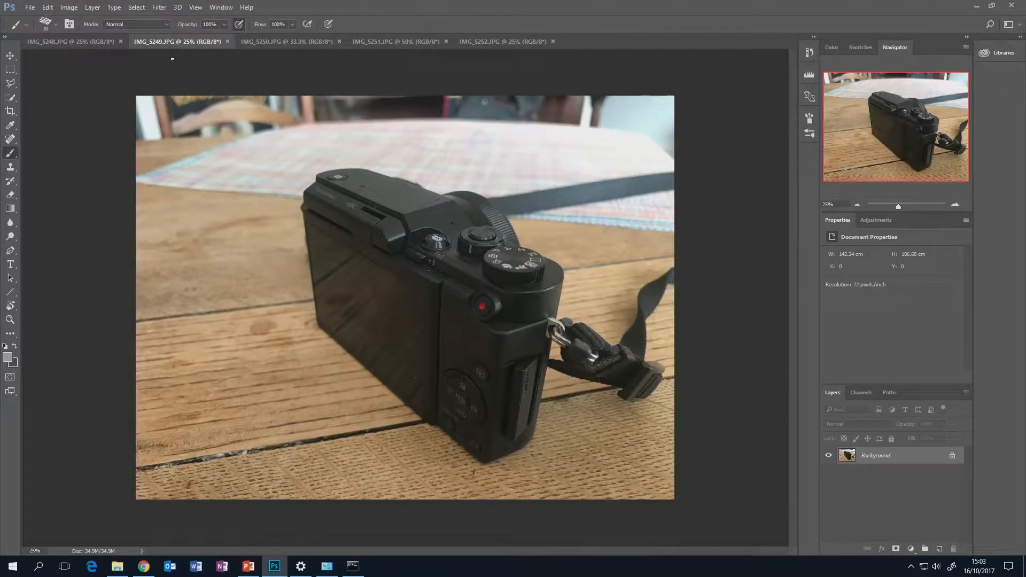
pyautogui.click(105, 39)
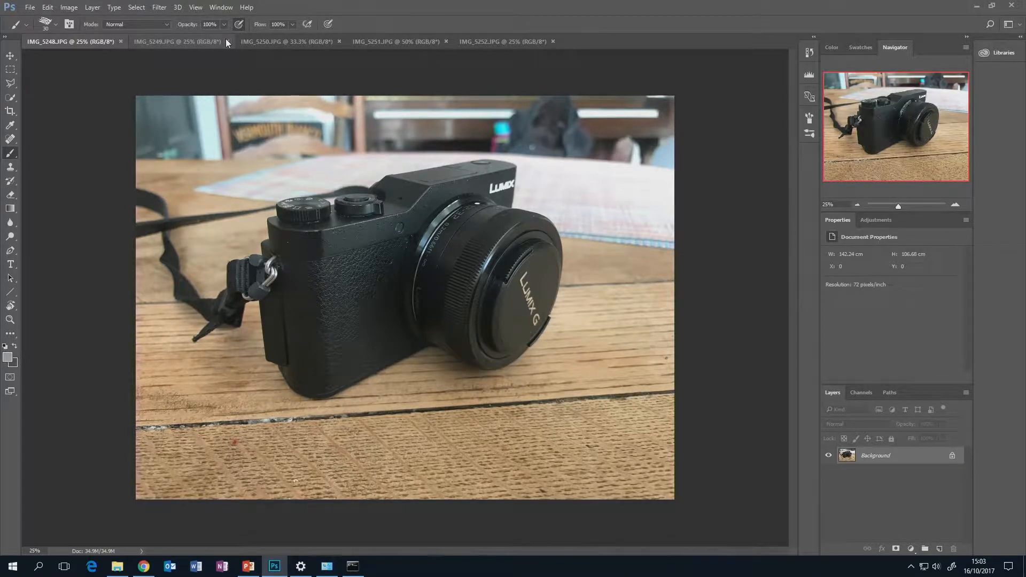
# Review photos IMG_5249 to IMG_5252 in order, then return to the front view IMG_5250
pyautogui.click(167, 40)
pyautogui.click(281, 42)
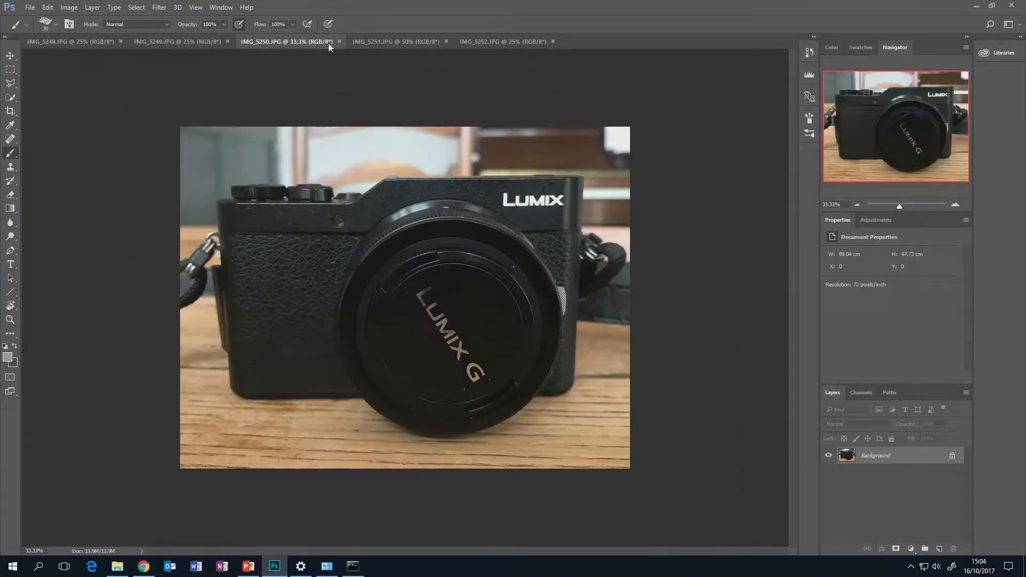
pyautogui.click(369, 40)
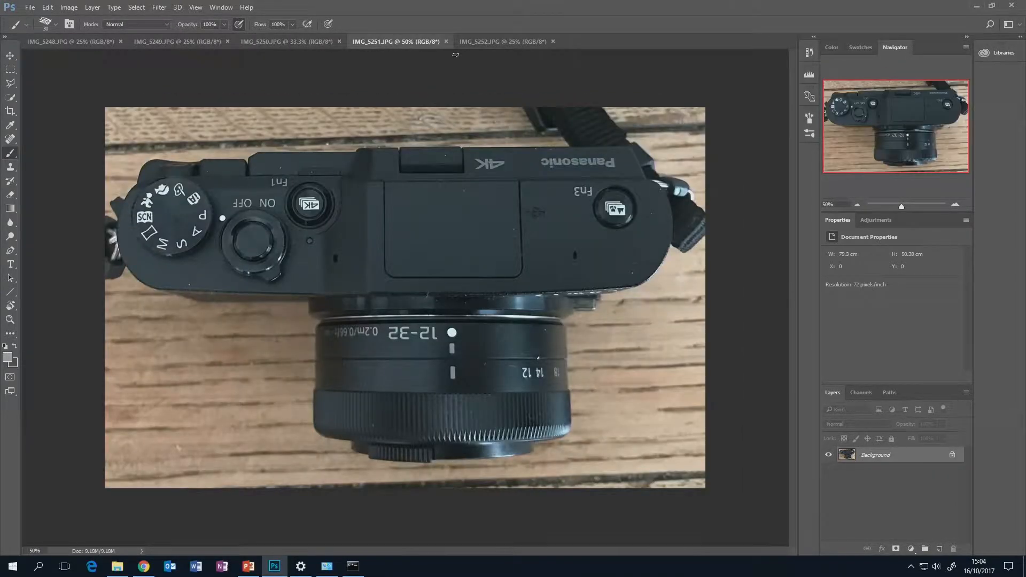
pyautogui.click(495, 41)
pyautogui.click(388, 43)
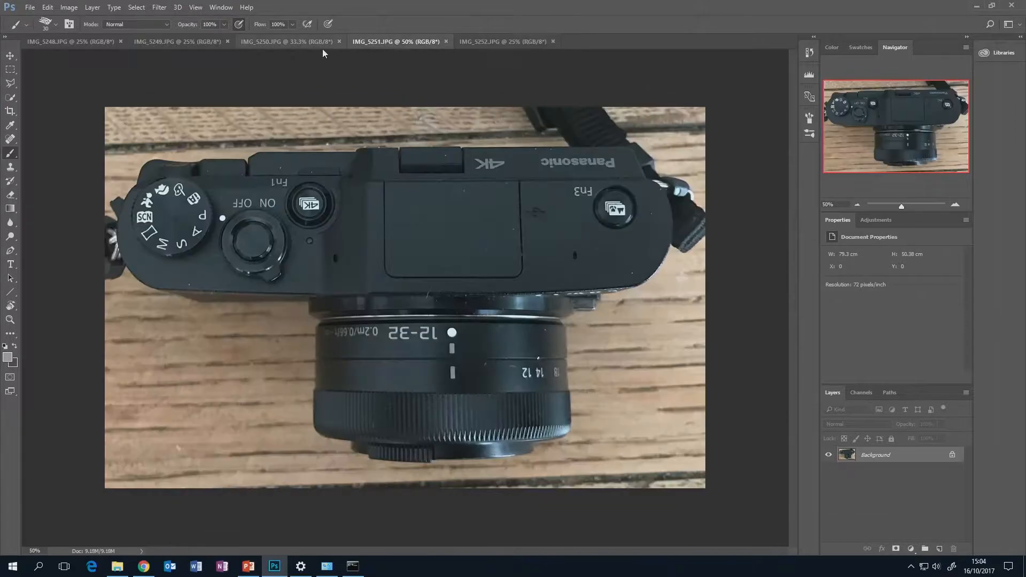
pyautogui.click(293, 42)
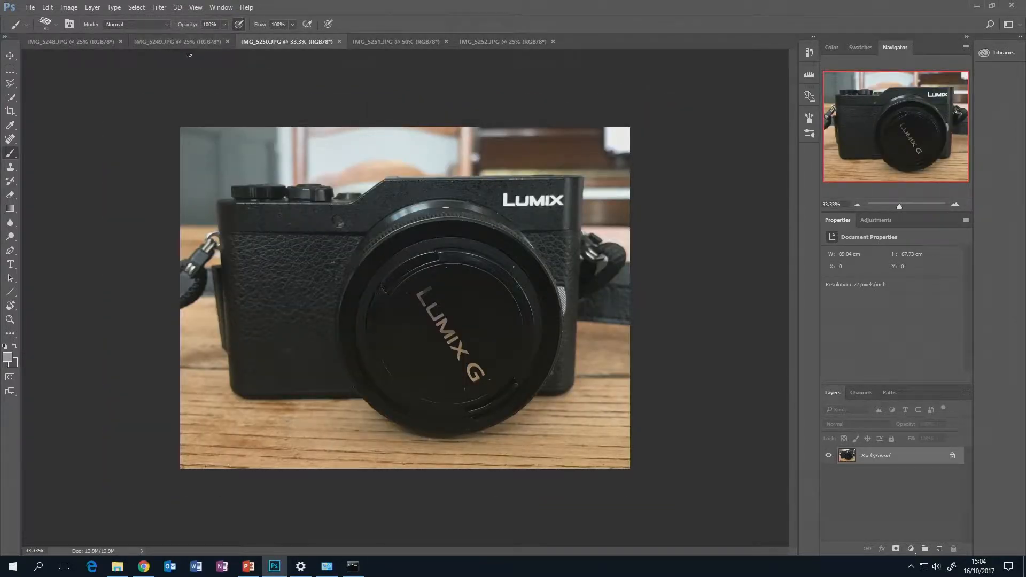
# Compare the two angled camera views, IMG_5248 and IMG_5249
pyautogui.click(90, 42)
pyautogui.click(189, 44)
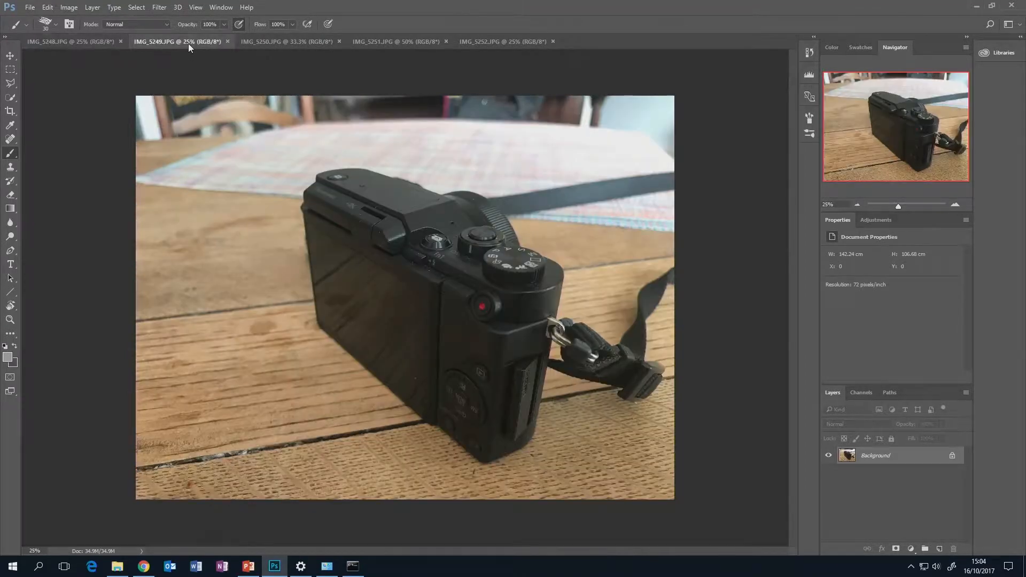
pyautogui.click(82, 43)
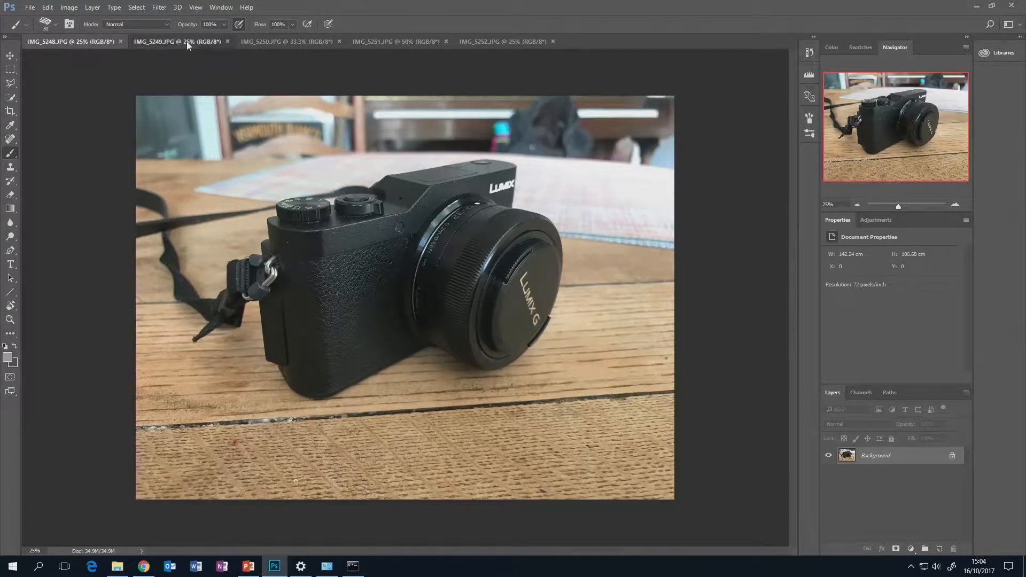
pyautogui.click(188, 43)
pyautogui.click(101, 42)
# Examine the straight-on front, top and back views, then go back through the photos to IMG_5248
pyautogui.click(299, 42)
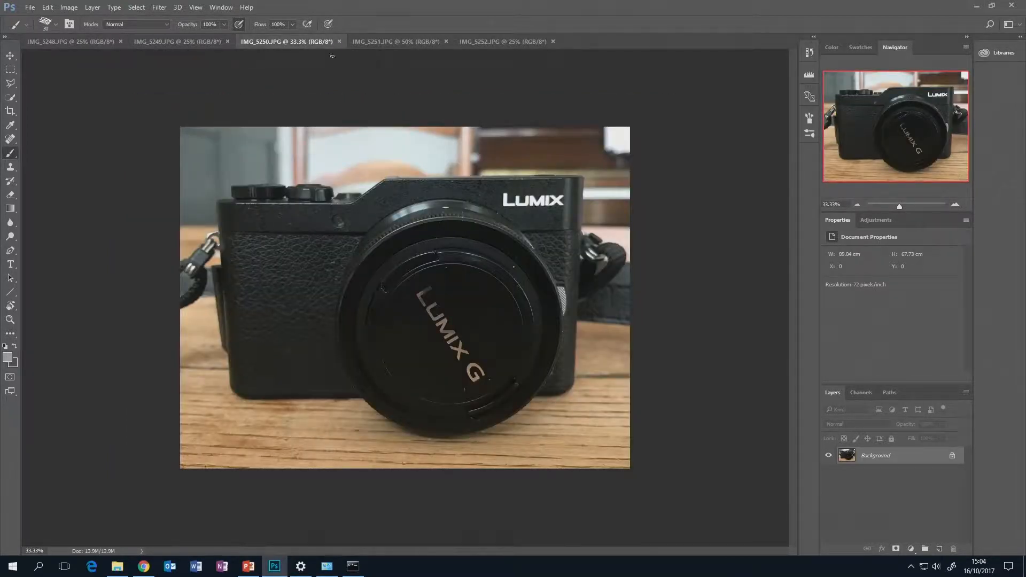
pyautogui.click(411, 41)
pyautogui.click(477, 42)
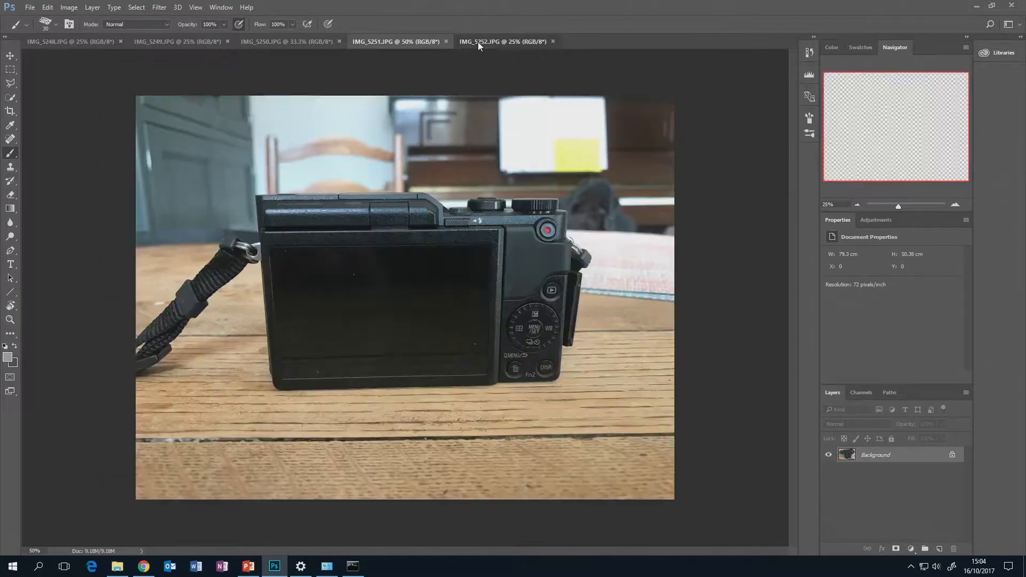
pyautogui.click(401, 43)
pyautogui.click(314, 44)
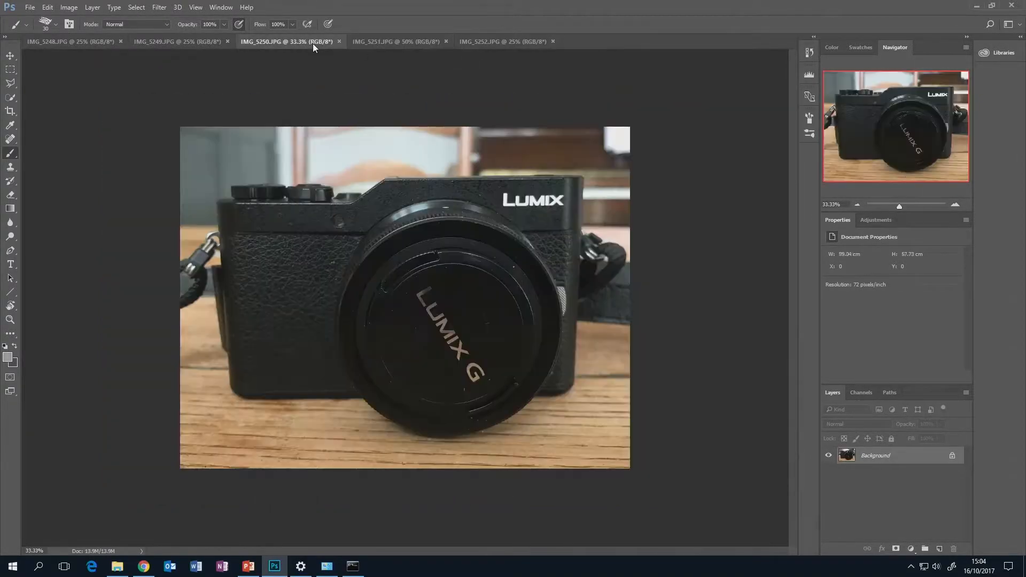
pyautogui.click(189, 41)
pyautogui.click(92, 44)
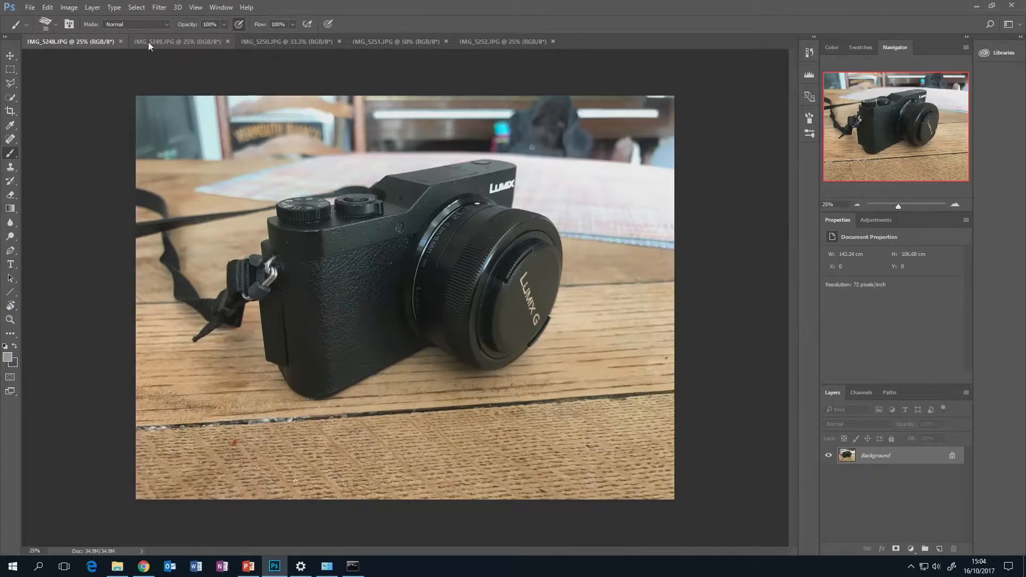
# Contrast the angled back view IMG_5249 with the straight-on top, front and back photos
pyautogui.click(150, 41)
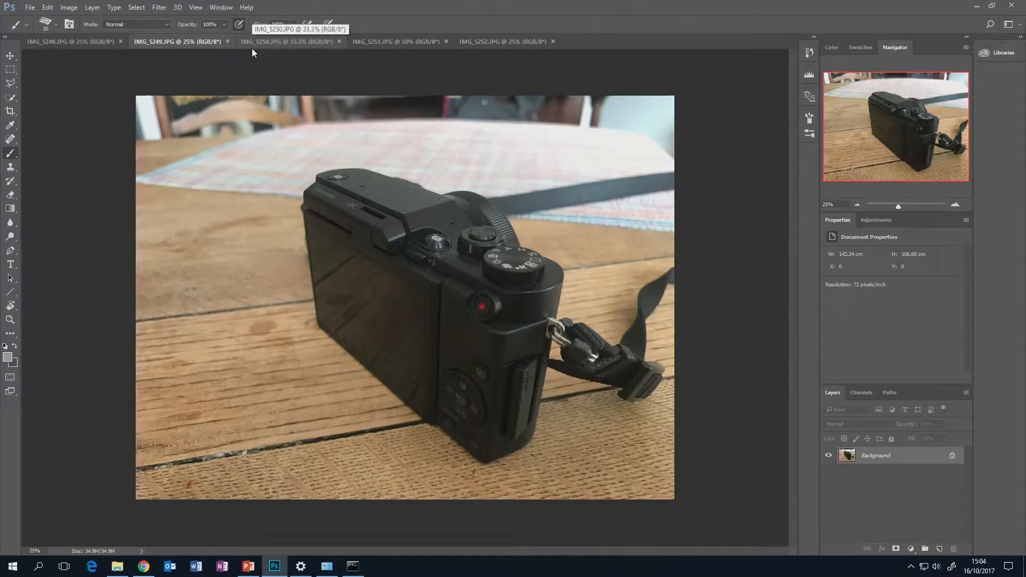
pyautogui.click(422, 41)
pyautogui.click(296, 42)
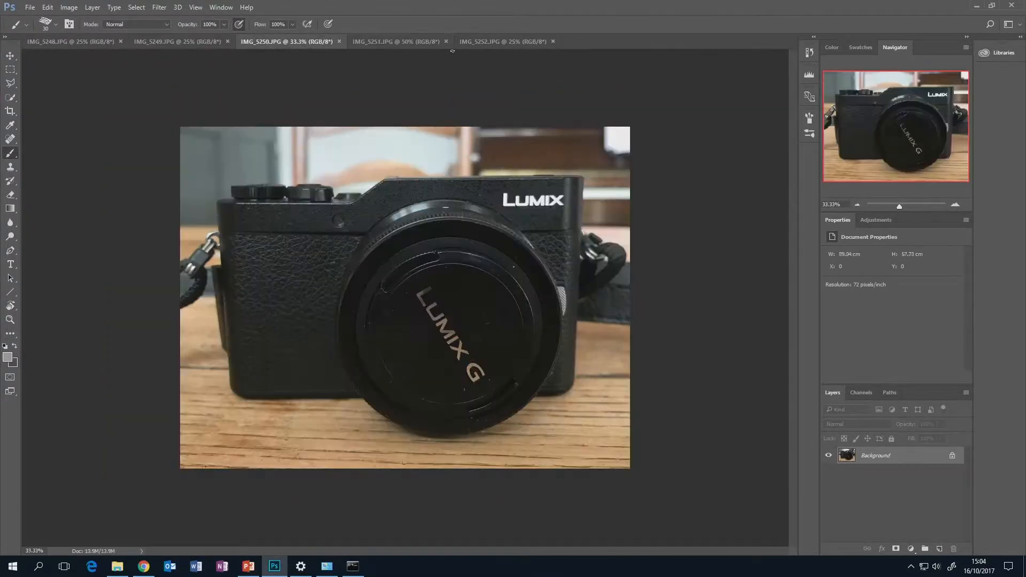
pyautogui.click(503, 41)
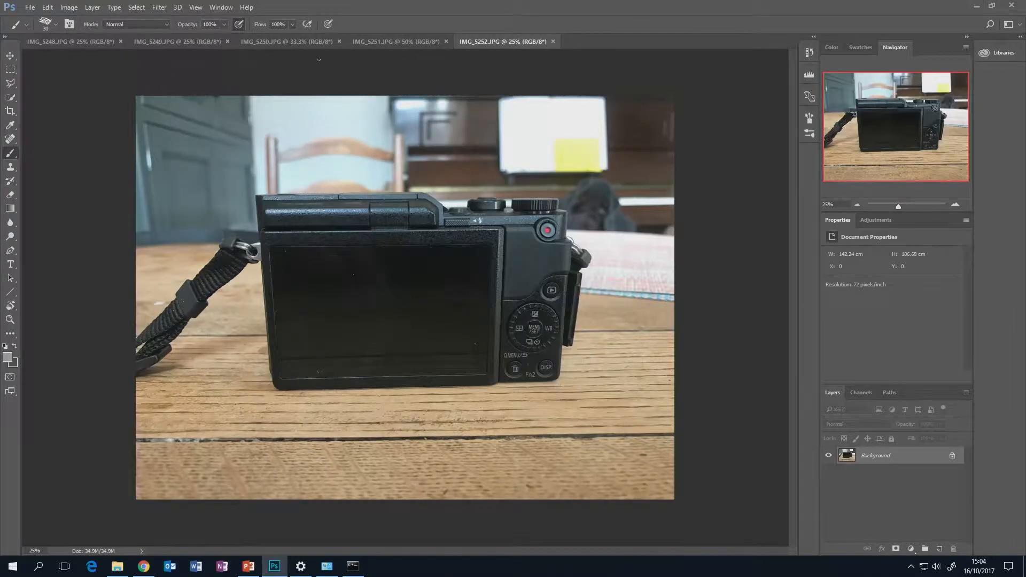
pyautogui.click(203, 39)
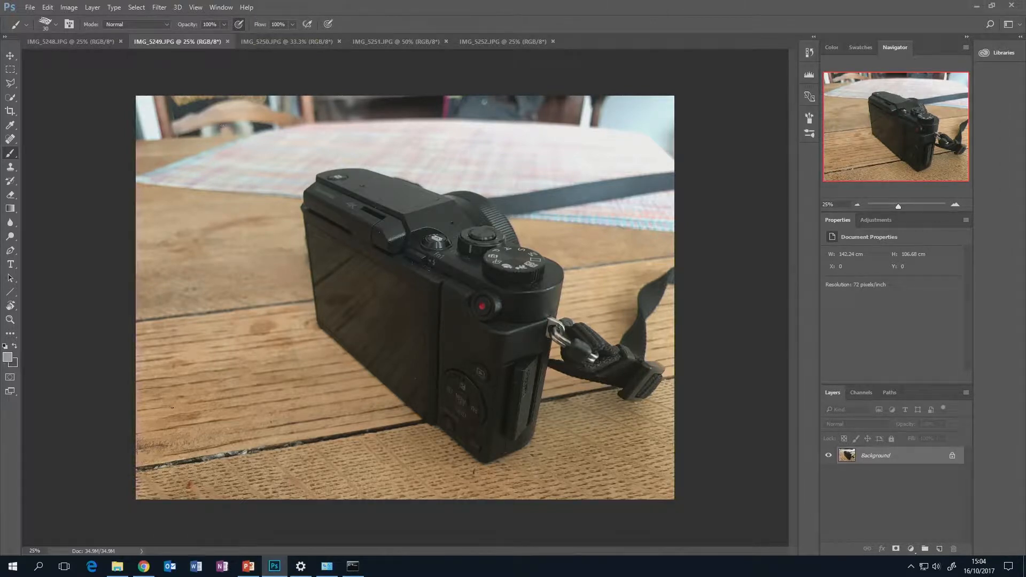
# Launch Autodesk Maya 2017 from the installed Autodesk programs
pyautogui.click(11, 569)
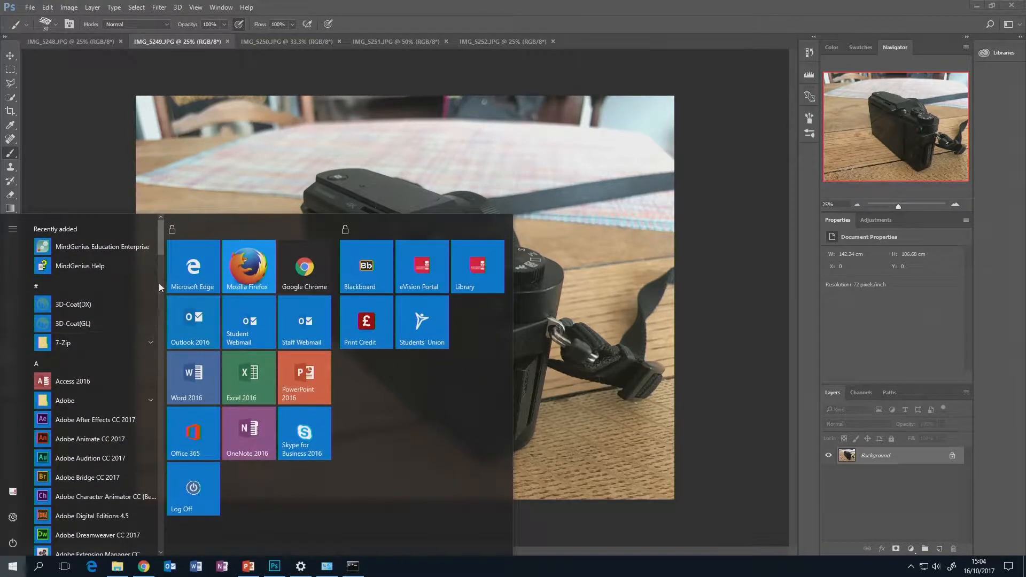
pyautogui.moveTo(160, 253); pyautogui.dragTo(157, 315)
pyautogui.click(114, 352)
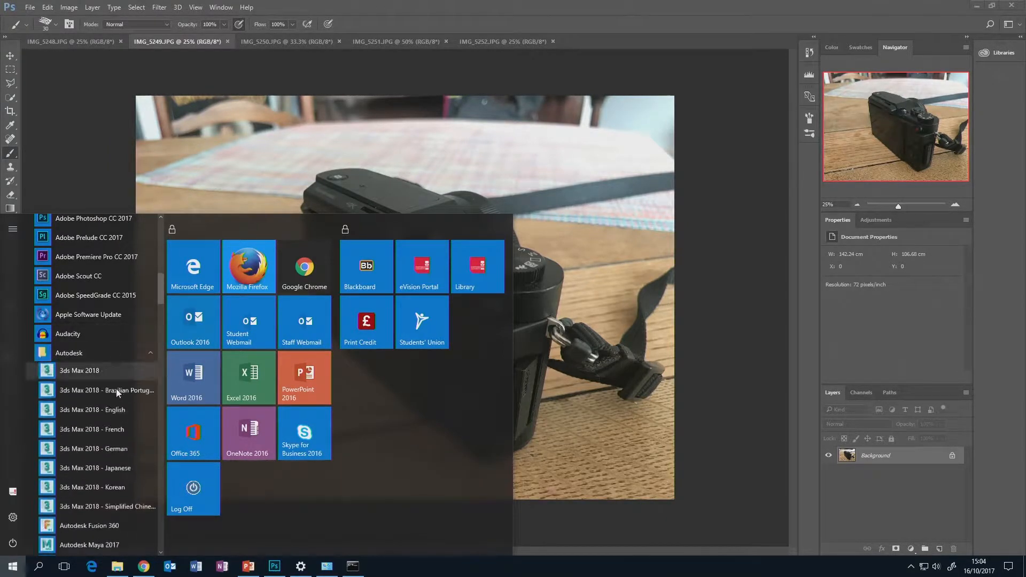
pyautogui.scroll(-1, 116, 412)
pyautogui.scroll(-1, 115, 432)
pyautogui.click(117, 463)
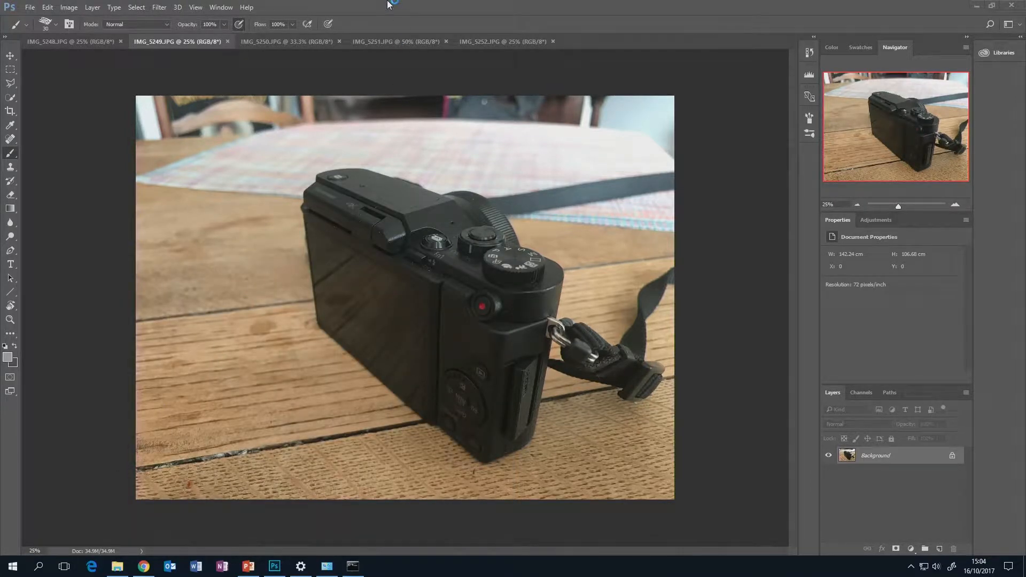
# Recheck the front and top reference photos, then return to the angled back view IMG_5249
pyautogui.click(284, 41)
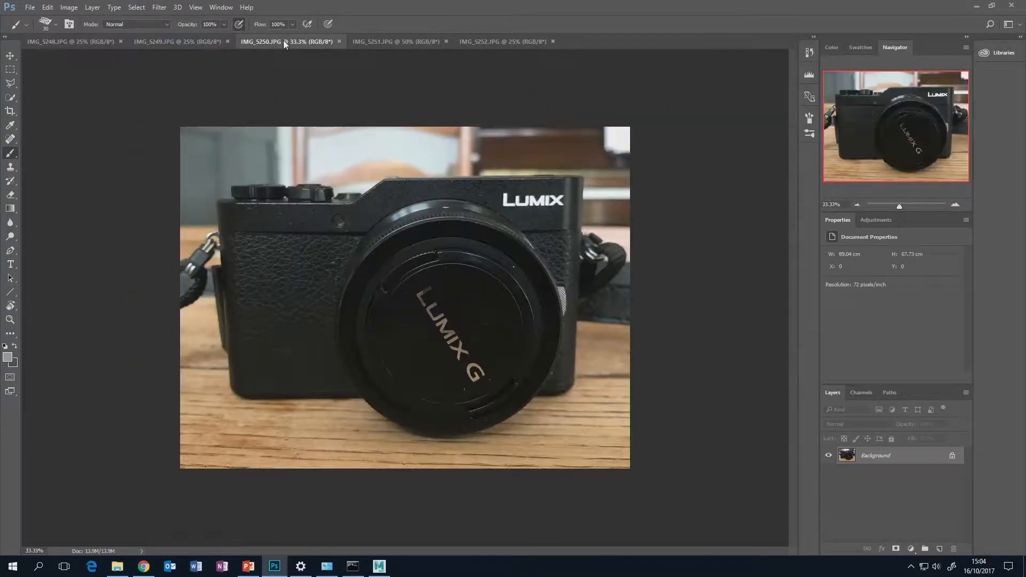
pyautogui.click(367, 41)
pyautogui.click(292, 41)
pyautogui.click(193, 41)
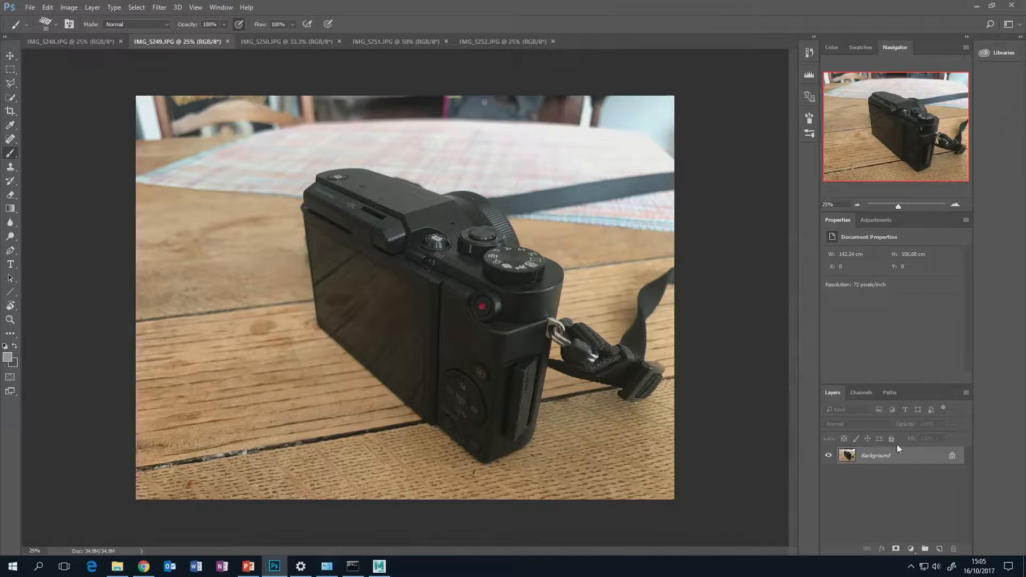
# Add an empty layer above the photo in IMG_5249 and enlarge the brush
pyautogui.click(940, 549)
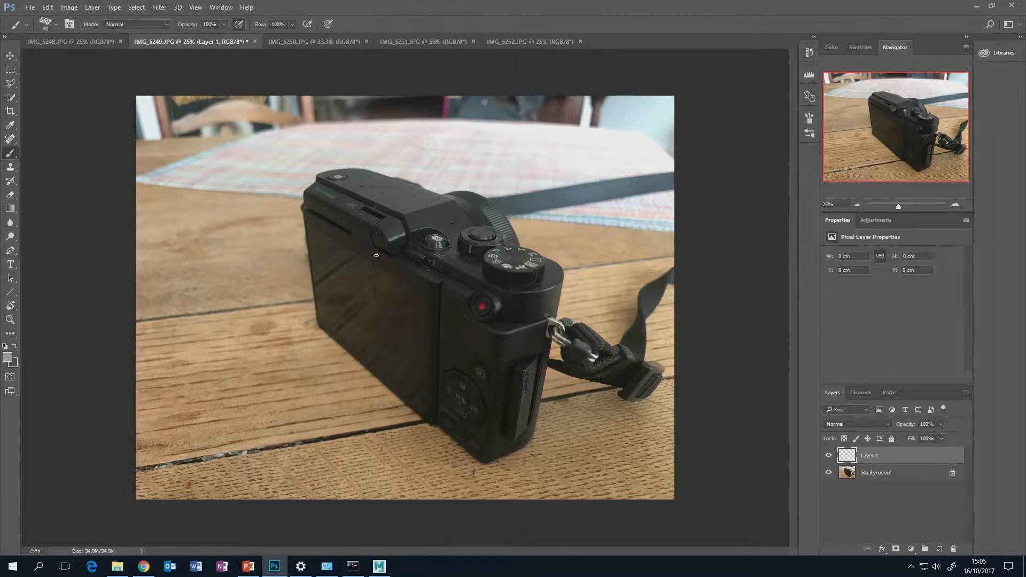
pyautogui.press(']')
pyautogui.press(']')
# In the front view IMG_5250, reduce the brush size and paint a rough grey outline around the camera body
pyautogui.click(297, 41)
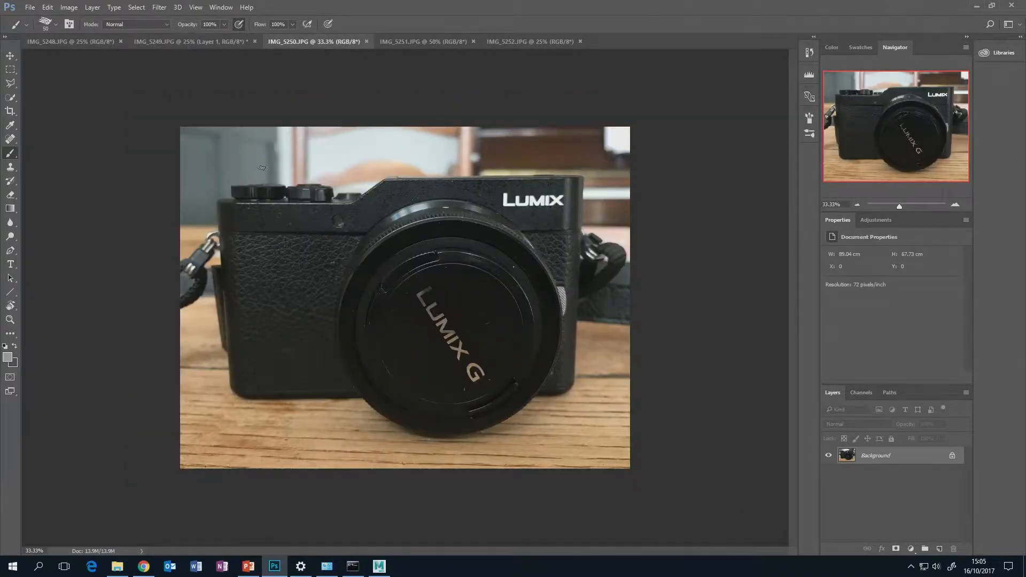
pyautogui.press('[')
pyautogui.press('[')
pyautogui.moveTo(215, 203); pyautogui.dragTo(236, 286)
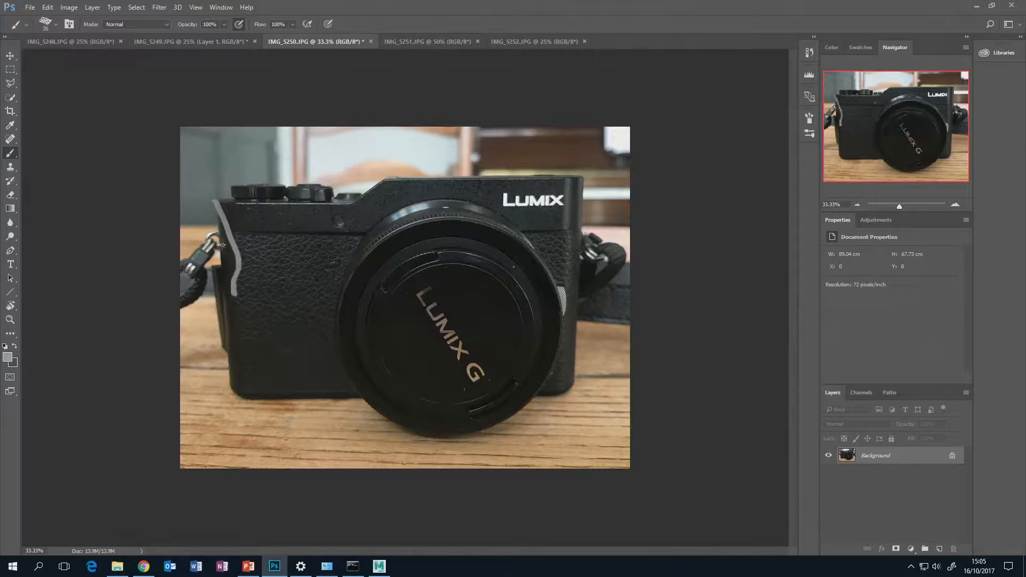
pyautogui.hotkey('ctrl', 'z')
pyautogui.moveTo(214, 197)
pyautogui.mouseDown()
pyautogui.moveTo(239, 345)
pyautogui.moveTo(234, 374)
pyautogui.moveTo(275, 396)
pyautogui.moveTo(381, 394)
pyautogui.mouseUp()
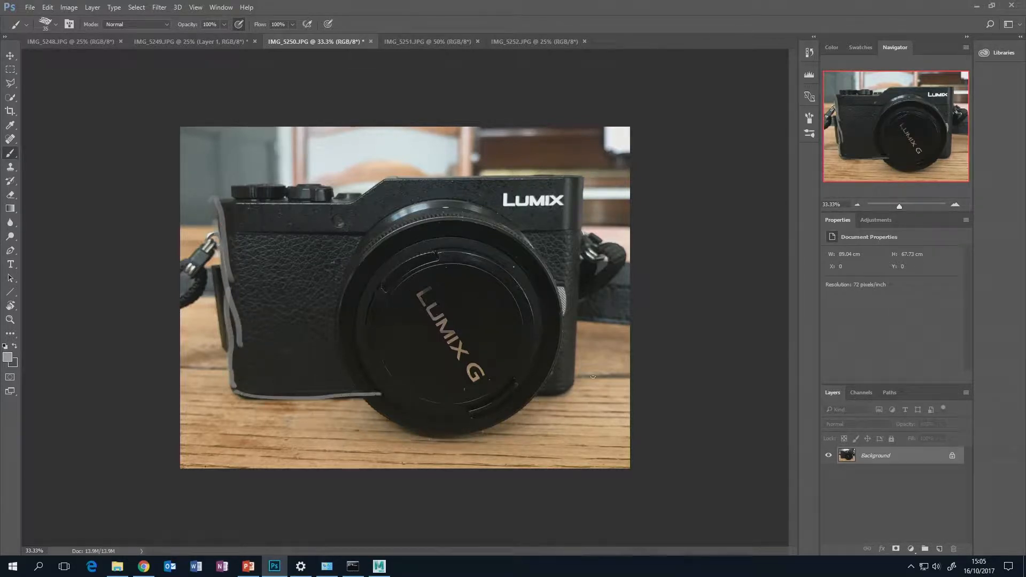
pyautogui.moveTo(531, 395)
pyautogui.mouseDown()
pyautogui.moveTo(579, 340)
pyautogui.moveTo(565, 186)
pyautogui.moveTo(552, 175)
pyautogui.moveTo(401, 180)
pyautogui.moveTo(327, 202)
pyautogui.moveTo(219, 203)
pyautogui.mouseUp()
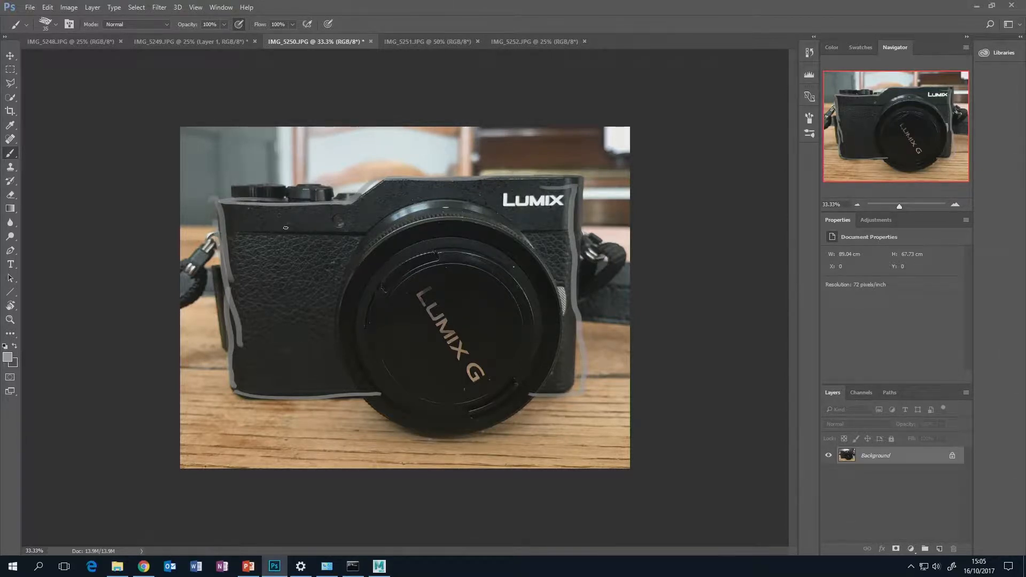
# Paint over the horizontal seam on both sides of the lens, and roughly trace the lens and top dials
pyautogui.moveTo(239, 234)
pyautogui.mouseDown()
pyautogui.moveTo(225, 231)
pyautogui.moveTo(364, 230)
pyautogui.mouseUp()
pyautogui.moveTo(522, 234); pyautogui.dragTo(580, 229)
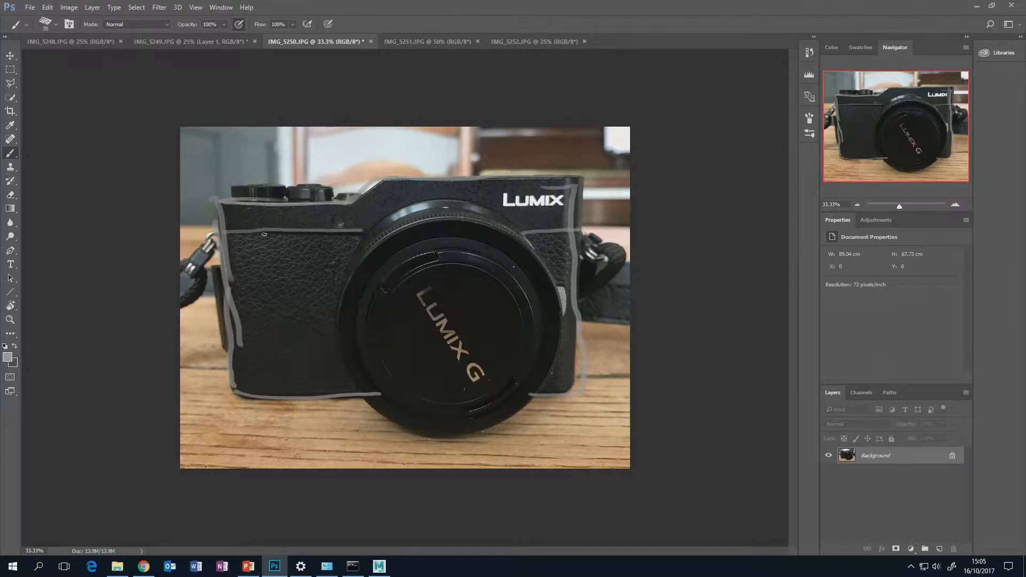
pyautogui.moveTo(228, 233); pyautogui.dragTo(366, 231)
pyautogui.moveTo(563, 231)
pyautogui.mouseDown()
pyautogui.moveTo(525, 232)
pyautogui.moveTo(580, 230)
pyautogui.mouseUp()
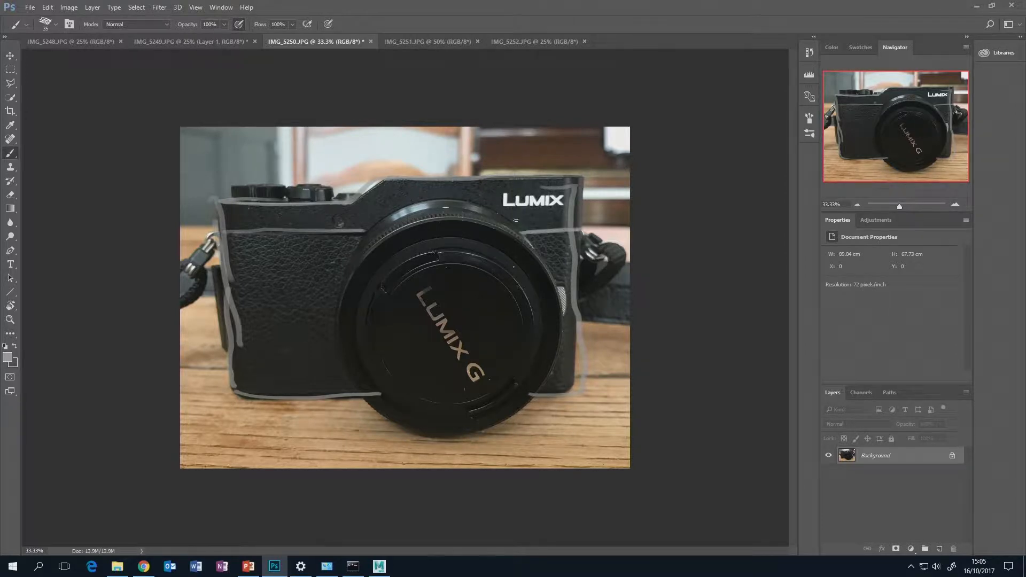
pyautogui.moveTo(452, 200)
pyautogui.mouseDown()
pyautogui.moveTo(375, 223)
pyautogui.moveTo(336, 306)
pyautogui.moveTo(365, 394)
pyautogui.moveTo(460, 419)
pyautogui.moveTo(565, 326)
pyautogui.moveTo(473, 225)
pyautogui.moveTo(505, 216)
pyautogui.moveTo(515, 382)
pyautogui.moveTo(380, 423)
pyautogui.moveTo(488, 415)
pyautogui.mouseUp()
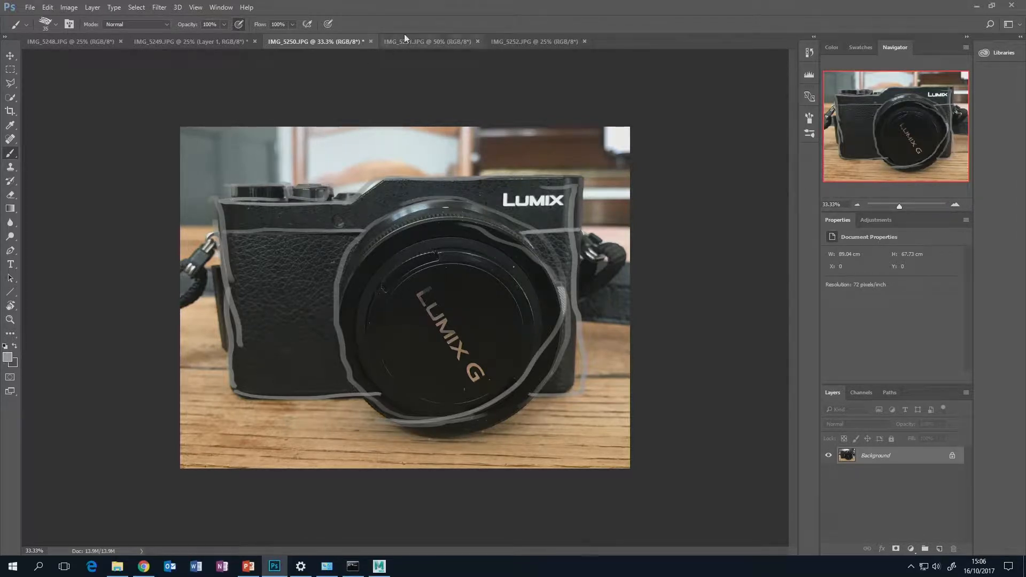
# Compare the straight-on top and back photos with the angled views IMG_5248 and IMG_5249
pyautogui.click(442, 41)
pyautogui.click(229, 43)
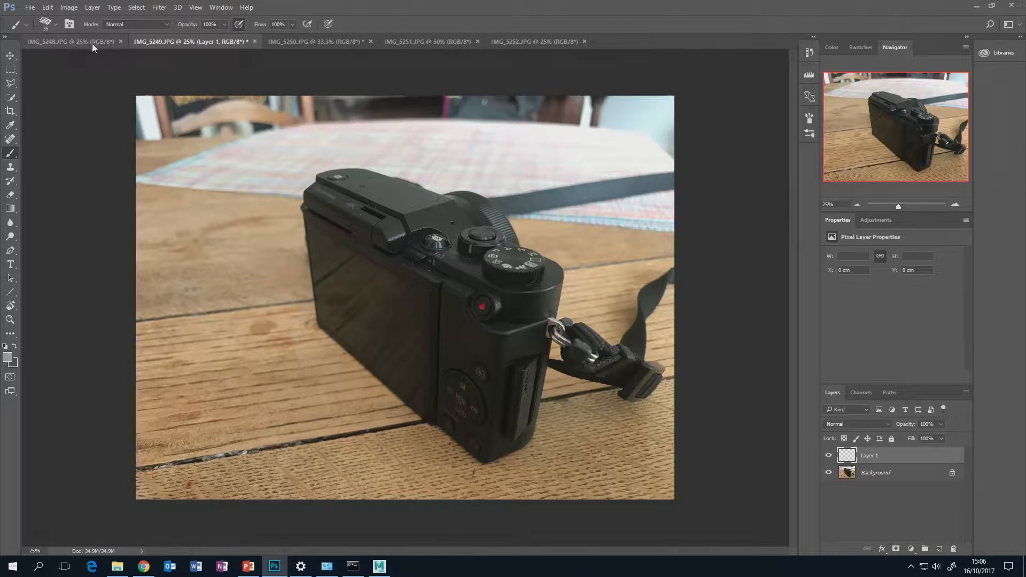
pyautogui.click(106, 40)
pyautogui.click(160, 40)
pyautogui.click(535, 40)
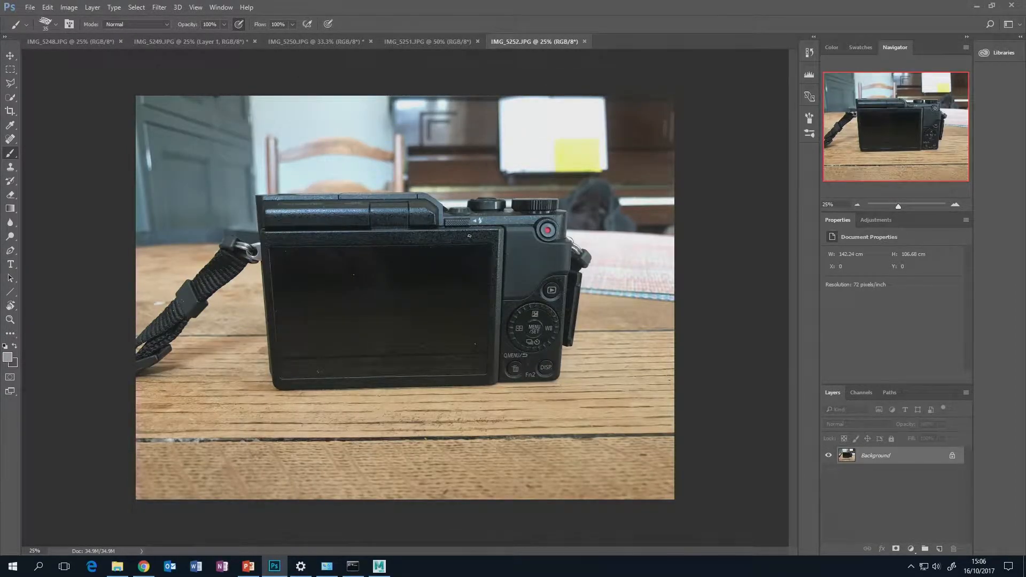
pyautogui.click(219, 42)
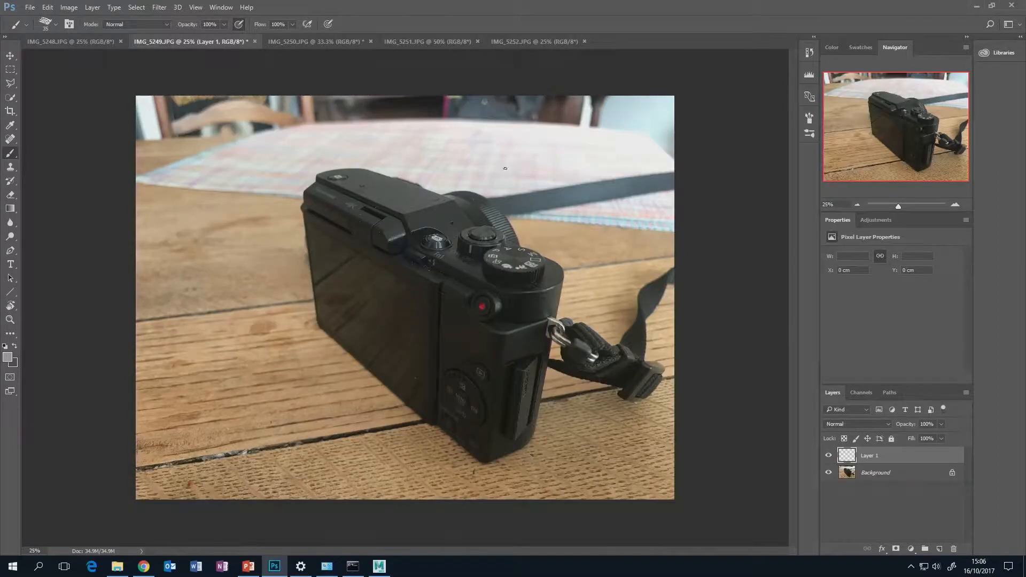
pyautogui.click(524, 41)
pyautogui.click(197, 42)
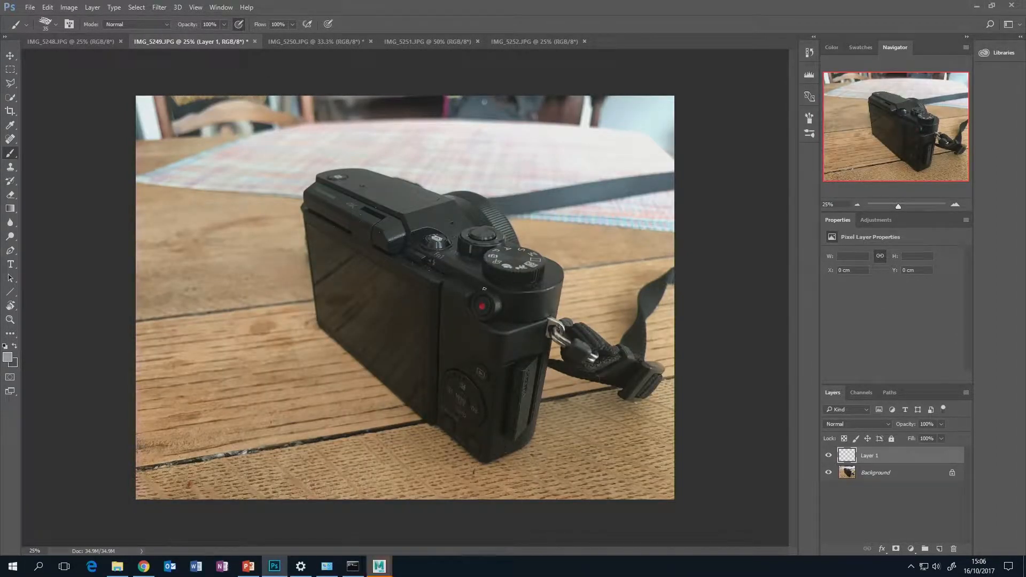
# On Layer 1 of IMG_5249, paint a rough grey outline around the camera body's rounded end, top, side and bottom edges
pyautogui.moveTo(553, 263)
pyautogui.mouseDown()
pyautogui.moveTo(562, 271)
pyautogui.moveTo(474, 291)
pyautogui.mouseUp()
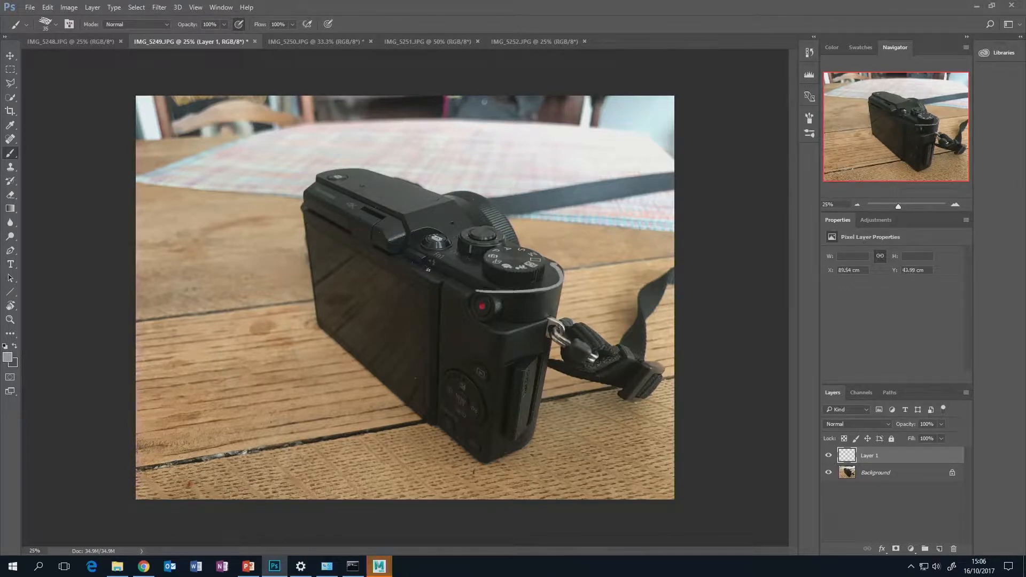
pyautogui.moveTo(309, 196); pyautogui.dragTo(477, 278)
pyautogui.moveTo(548, 259)
pyautogui.mouseDown()
pyautogui.moveTo(354, 183)
pyautogui.moveTo(306, 196)
pyautogui.mouseUp()
pyautogui.moveTo(559, 283)
pyautogui.mouseDown()
pyautogui.moveTo(540, 423)
pyautogui.moveTo(474, 452)
pyautogui.mouseUp()
pyautogui.moveTo(330, 335); pyautogui.dragTo(481, 461)
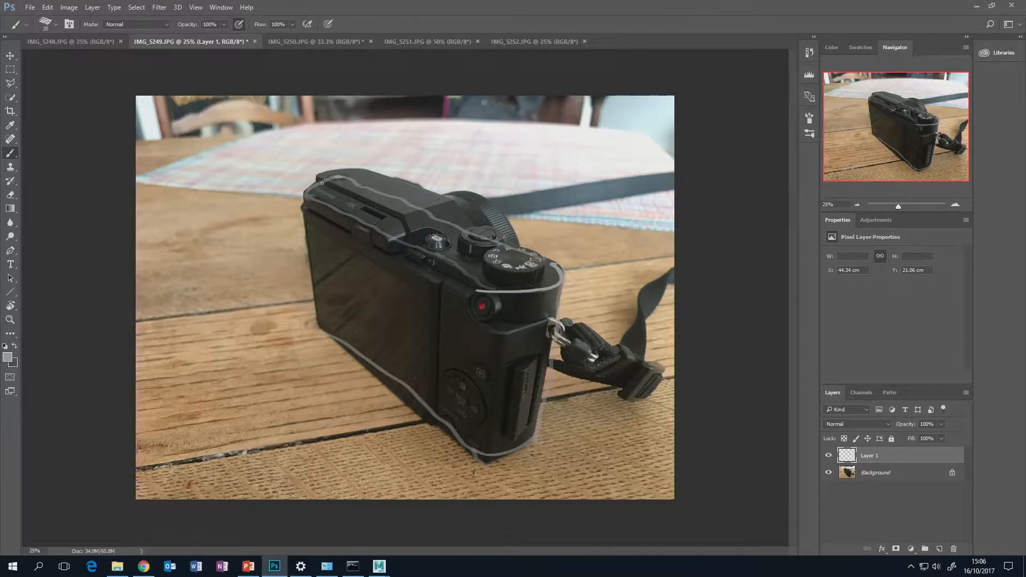
# Trace the raised top housing, the screen's edges and the recess around the red record button in IMG_5249
pyautogui.moveTo(321, 184)
pyautogui.mouseDown()
pyautogui.moveTo(407, 220)
pyautogui.moveTo(403, 250)
pyautogui.moveTo(309, 216)
pyautogui.moveTo(305, 191)
pyautogui.moveTo(316, 215)
pyautogui.moveTo(437, 275)
pyautogui.moveTo(429, 424)
pyautogui.mouseUp()
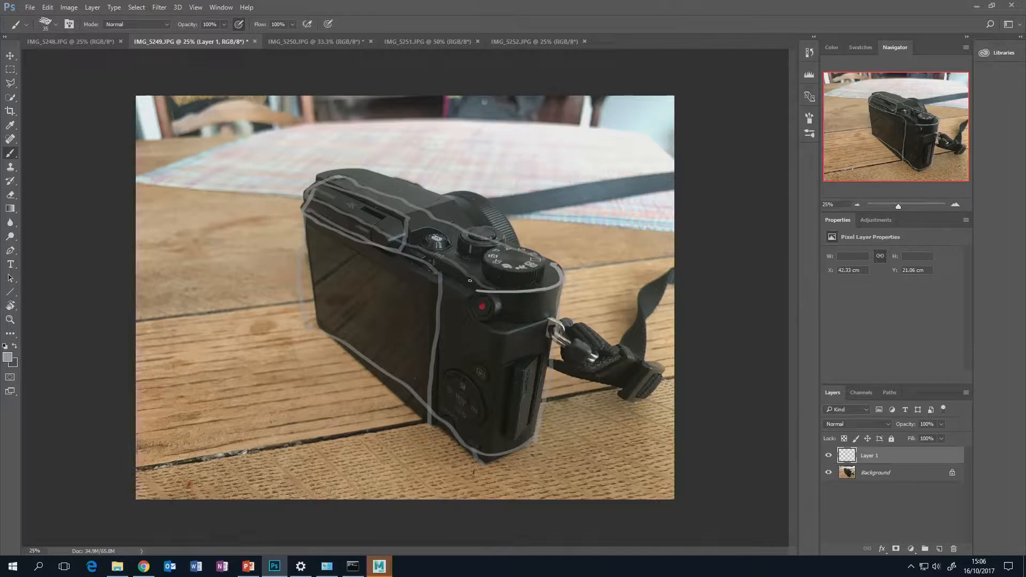
pyautogui.moveTo(476, 292)
pyautogui.mouseDown()
pyautogui.moveTo(442, 282)
pyautogui.moveTo(437, 423)
pyautogui.mouseUp()
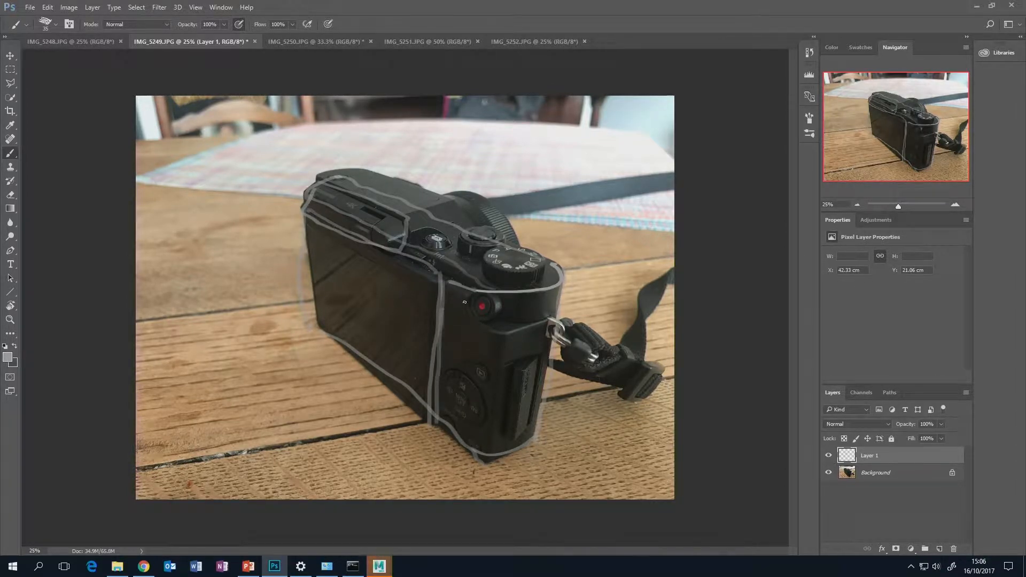
pyautogui.moveTo(476, 291)
pyautogui.mouseDown()
pyautogui.moveTo(498, 329)
pyautogui.moveTo(548, 322)
pyautogui.mouseUp()
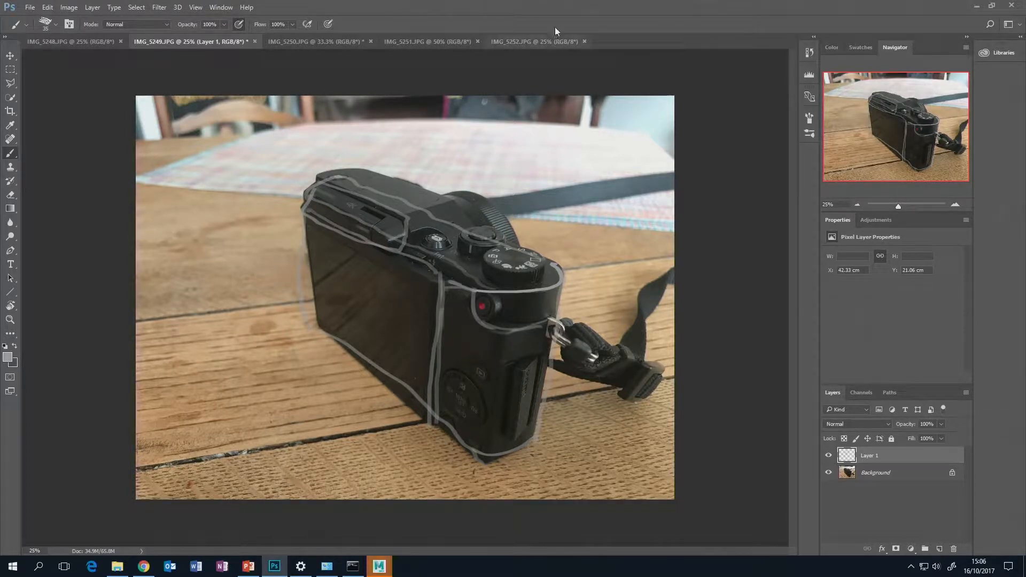
# Add an empty layer to the back view IMG_5252 and trace the button panel beside the screen and the raised top housing
pyautogui.click(559, 42)
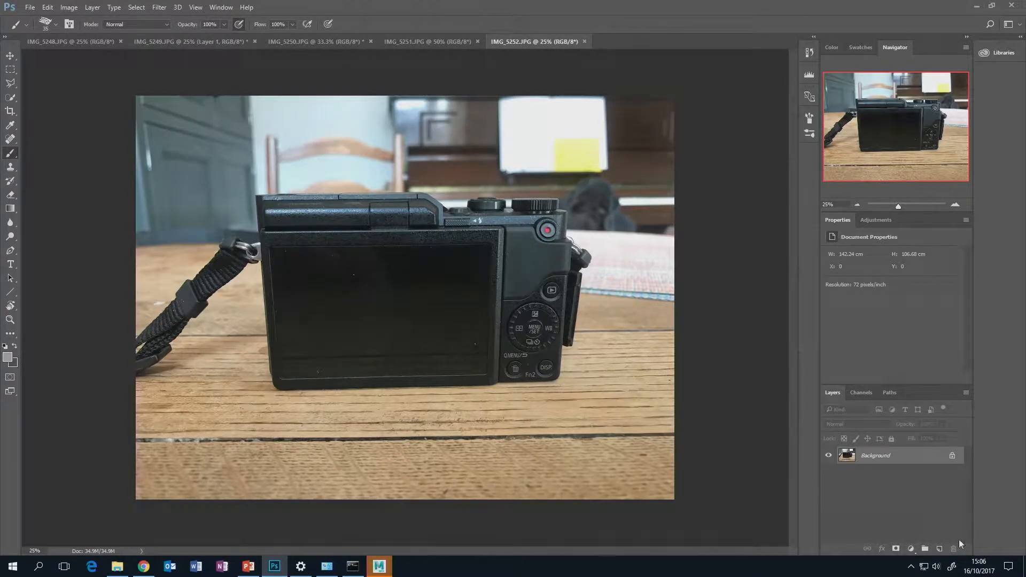
pyautogui.click(939, 549)
pyautogui.moveTo(568, 242)
pyautogui.mouseDown()
pyautogui.moveTo(508, 229)
pyautogui.moveTo(506, 276)
pyautogui.mouseUp()
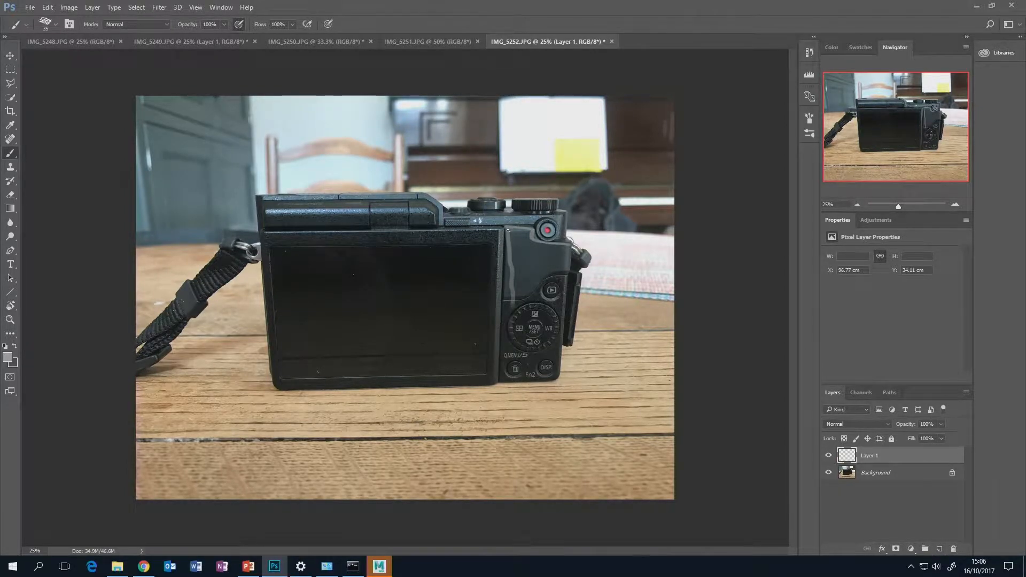
pyautogui.moveTo(505, 238)
pyautogui.mouseDown()
pyautogui.moveTo(500, 367)
pyautogui.moveTo(552, 380)
pyautogui.moveTo(569, 244)
pyautogui.moveTo(517, 228)
pyautogui.mouseUp()
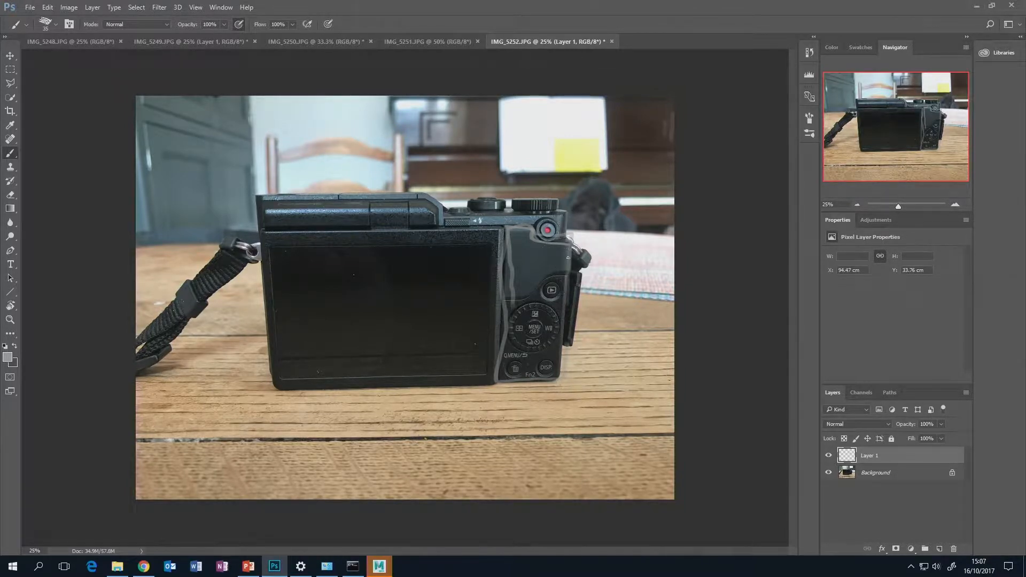
pyautogui.moveTo(576, 272); pyautogui.dragTo(501, 298)
pyautogui.moveTo(434, 205)
pyautogui.mouseDown()
pyautogui.moveTo(439, 226)
pyautogui.moveTo(370, 230)
pyautogui.moveTo(283, 230)
pyautogui.moveTo(262, 209)
pyautogui.moveTo(434, 205)
pyautogui.mouseUp()
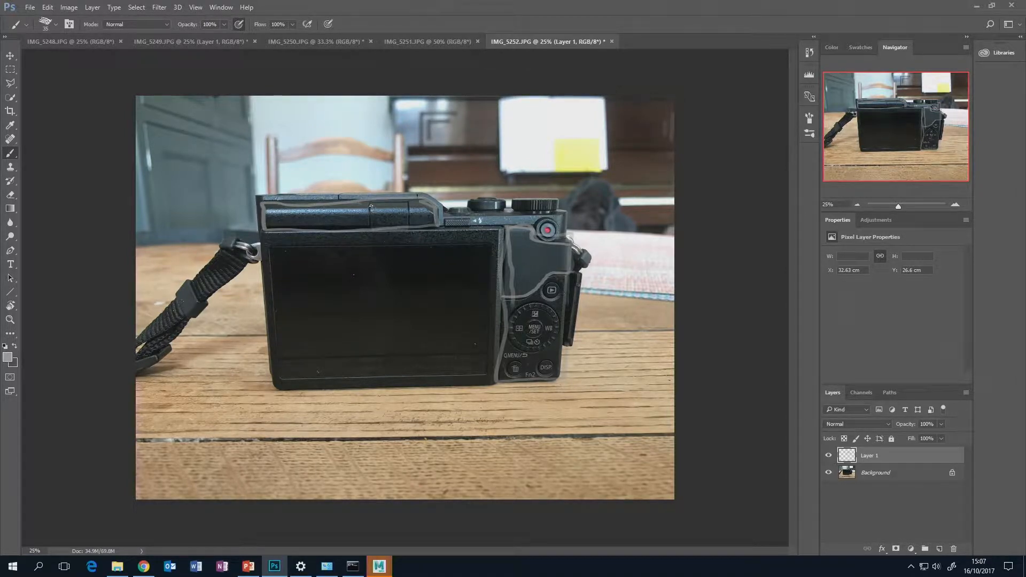
pyautogui.moveTo(369, 203)
pyautogui.mouseDown()
pyautogui.moveTo(370, 230)
pyautogui.moveTo(370, 203)
pyautogui.moveTo(409, 202)
pyautogui.moveTo(364, 227)
pyautogui.mouseUp()
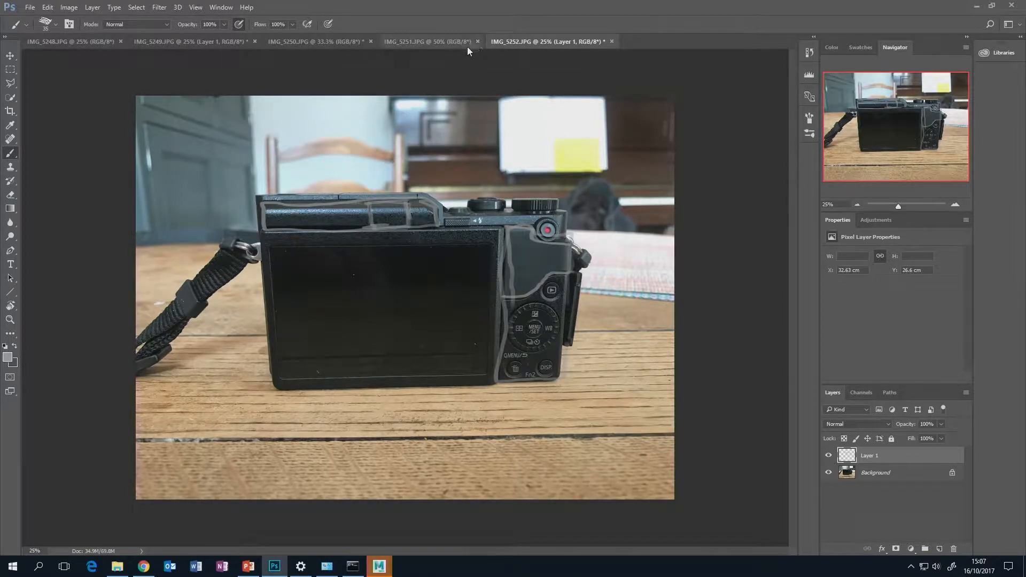
# In the top view IMG_5251, paint around the power dial, the Fn1 and Fn3 buttons, and the lens barrel
pyautogui.click(437, 41)
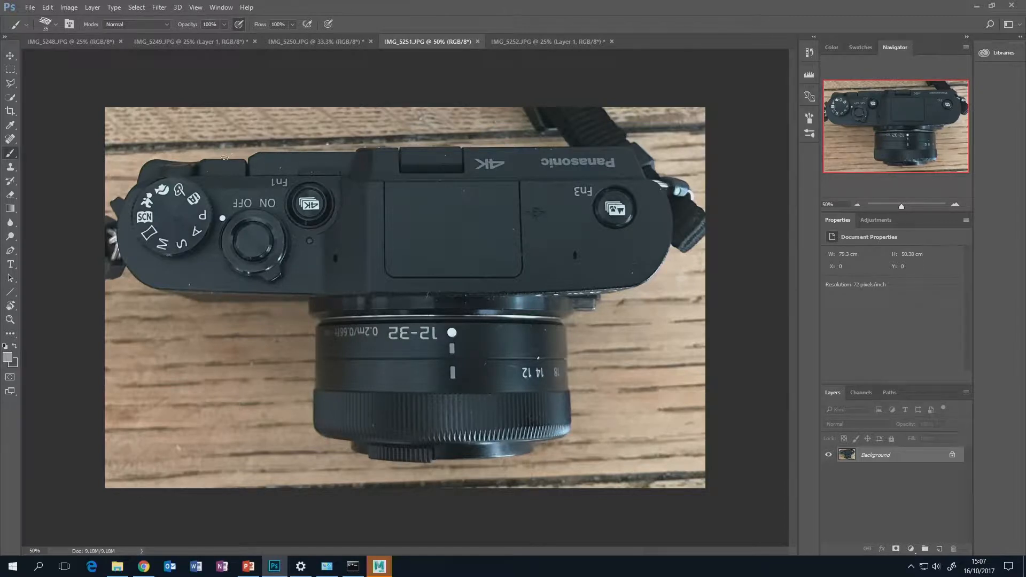
pyautogui.moveTo(212, 182)
pyautogui.mouseDown()
pyautogui.moveTo(143, 188)
pyautogui.moveTo(299, 235)
pyautogui.moveTo(331, 214)
pyautogui.mouseUp()
pyautogui.moveTo(317, 323)
pyautogui.mouseDown()
pyautogui.moveTo(328, 411)
pyautogui.moveTo(487, 319)
pyautogui.moveTo(558, 385)
pyautogui.moveTo(547, 441)
pyautogui.moveTo(345, 444)
pyautogui.mouseUp()
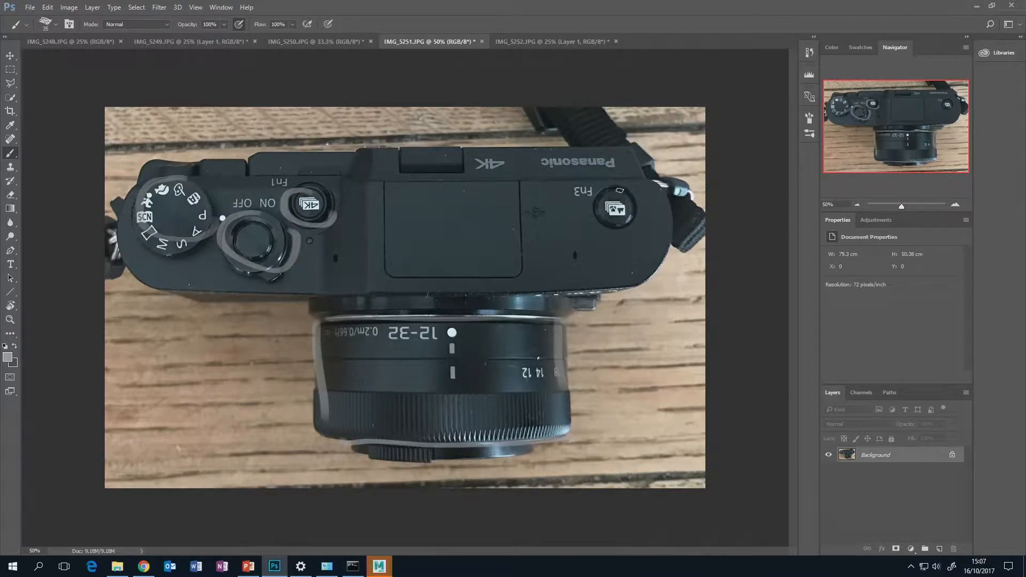
pyautogui.moveTo(619, 190); pyautogui.dragTo(615, 194)
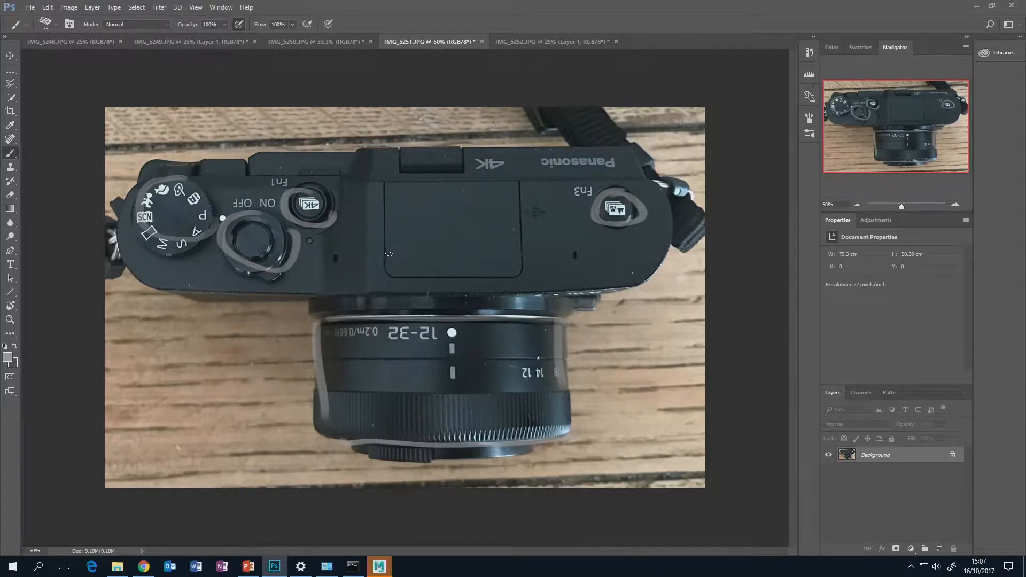
# Hide Layer 1 in IMG_5249 and inspect the camera's top dials and buttons up close at 50% zoom
pyautogui.click(535, 42)
pyautogui.click(319, 43)
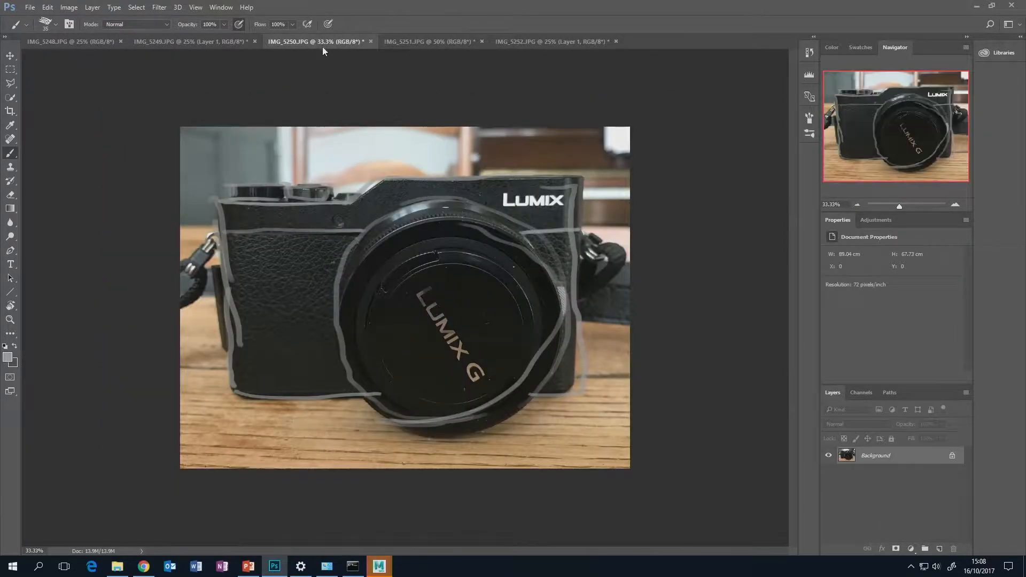
pyautogui.click(196, 44)
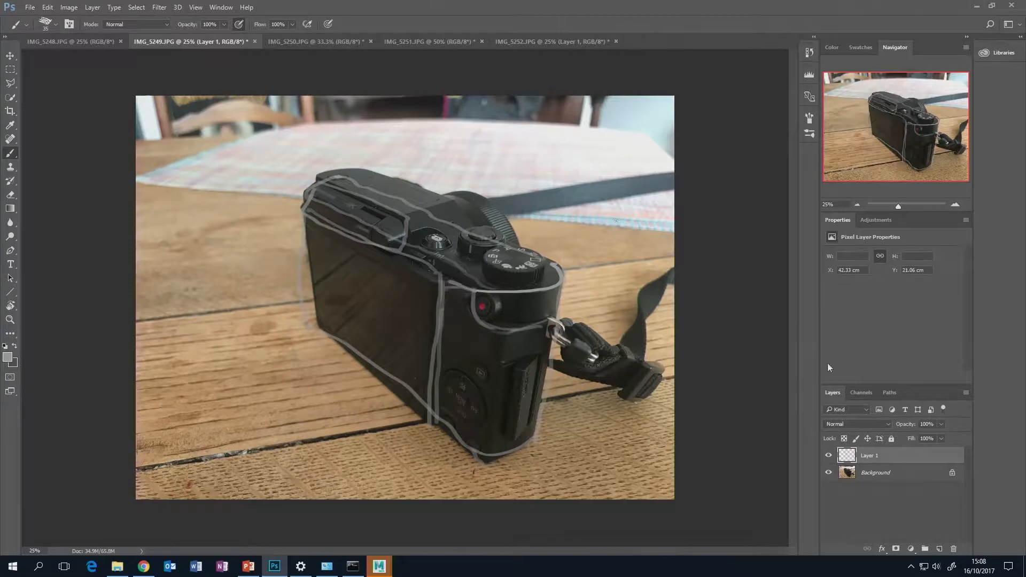
pyautogui.click(828, 456)
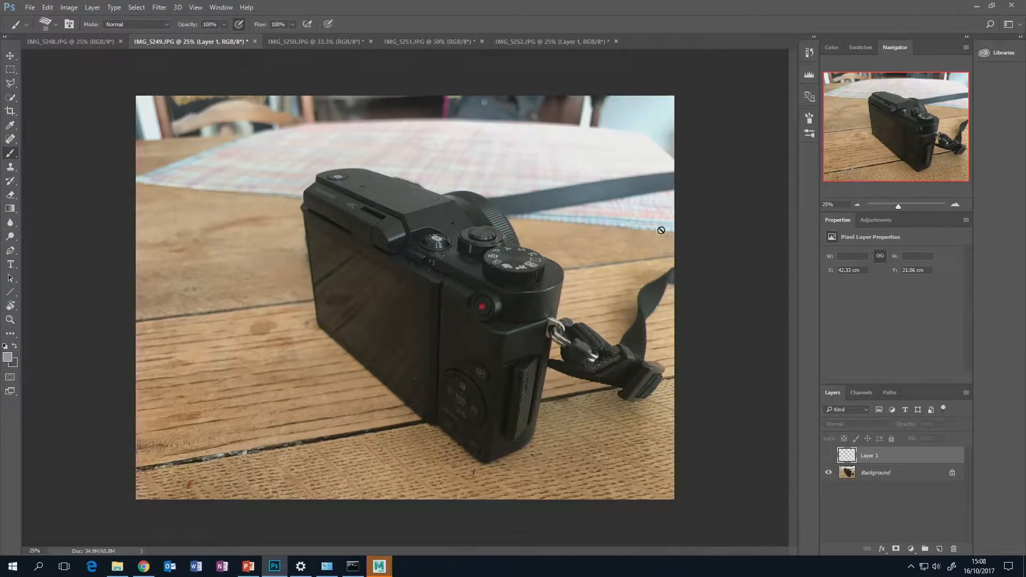
pyautogui.click(955, 205)
pyautogui.click(955, 204)
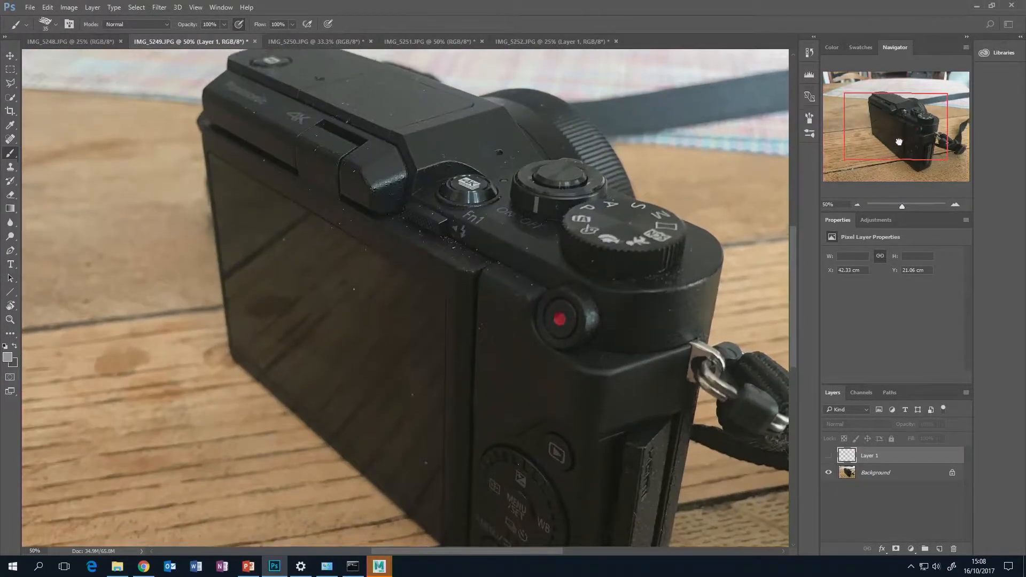
pyautogui.moveTo(899, 141); pyautogui.dragTo(920, 133)
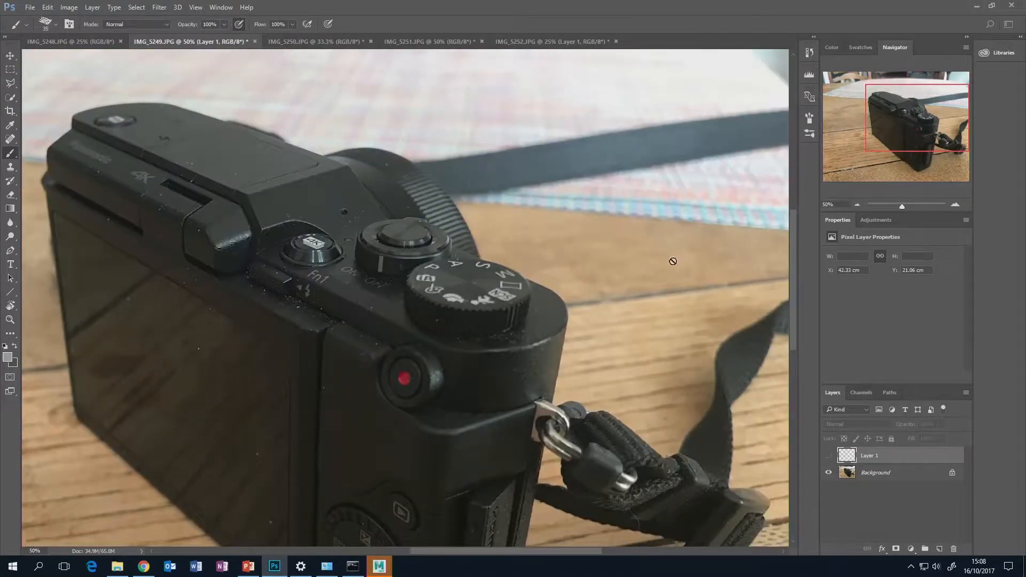
pyautogui.click(413, 290)
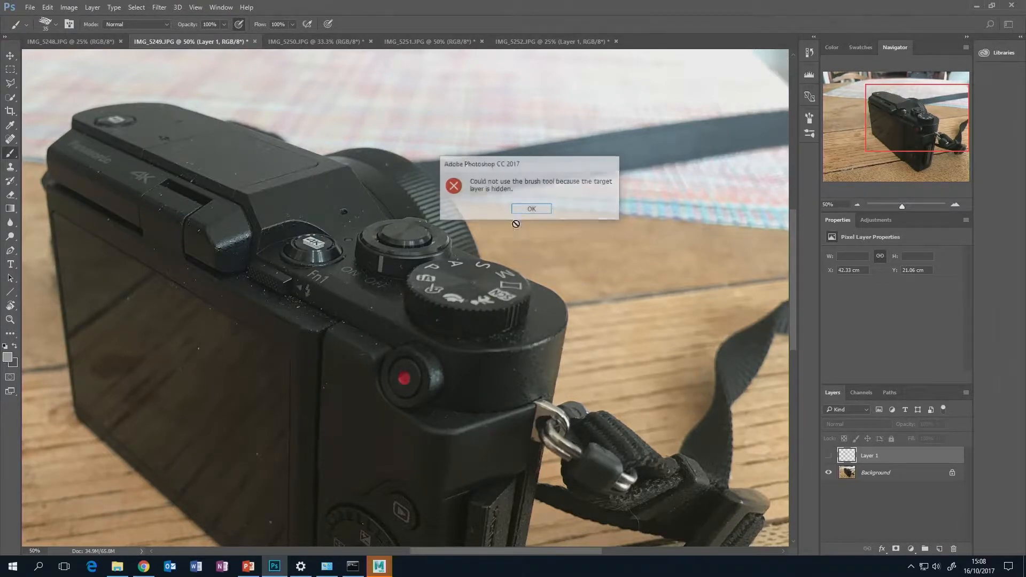
pyautogui.press('Return')
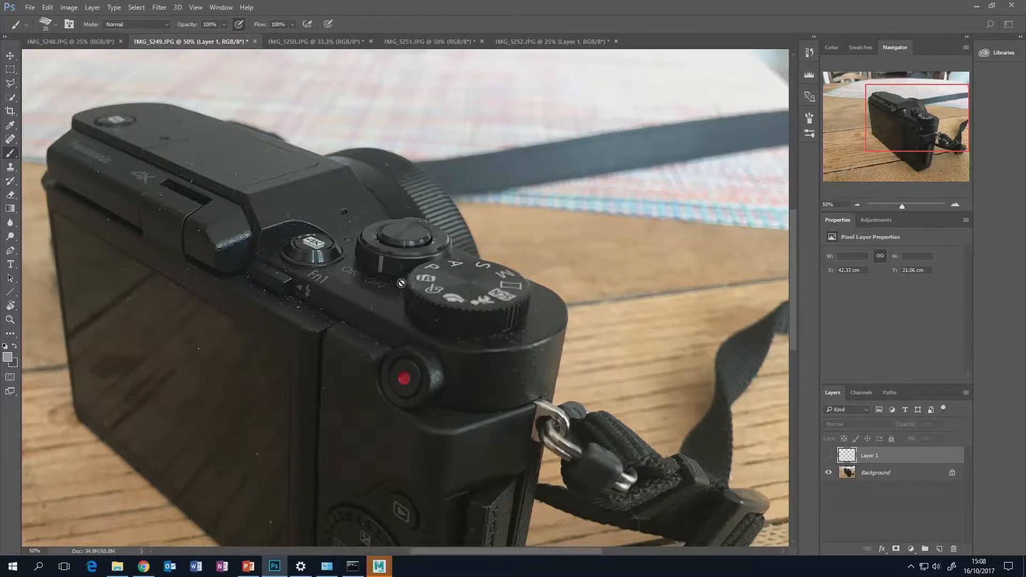
# Show Layer 1 again over the whole photo in IMG_5249 at 16.67% zoom
pyautogui.click(857, 206)
pyautogui.click(858, 205)
pyautogui.click(857, 206)
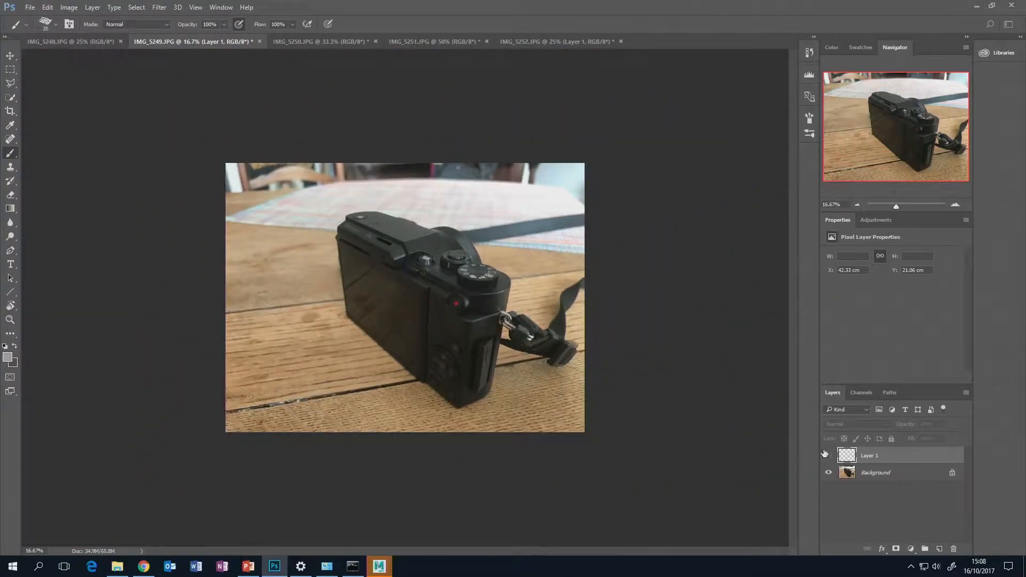
pyautogui.click(827, 455)
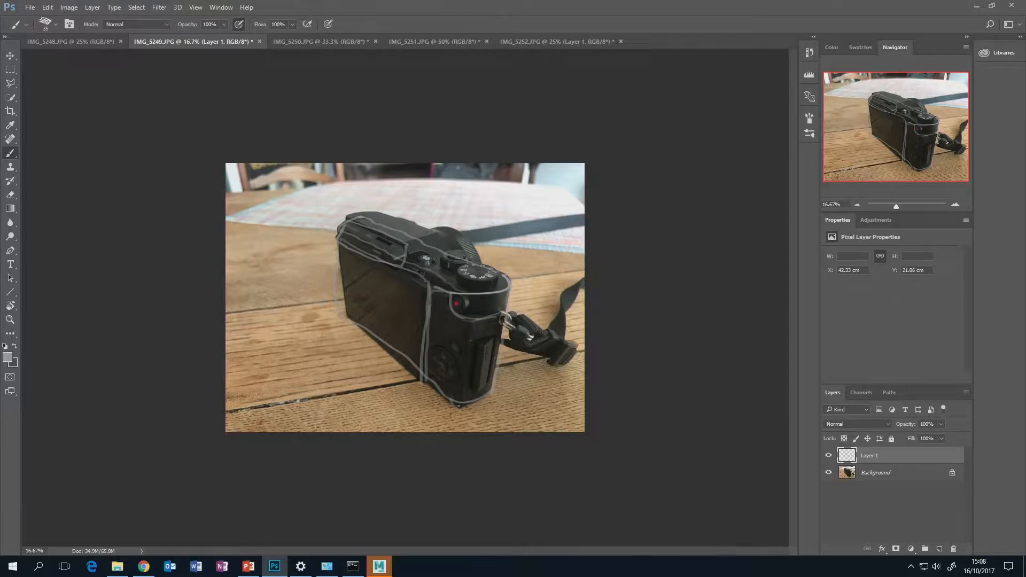
# Compare the traced shapes across all five reference photos, IMG_5248 to IMG_5252, ending on the front view IMG_5250
pyautogui.click(294, 42)
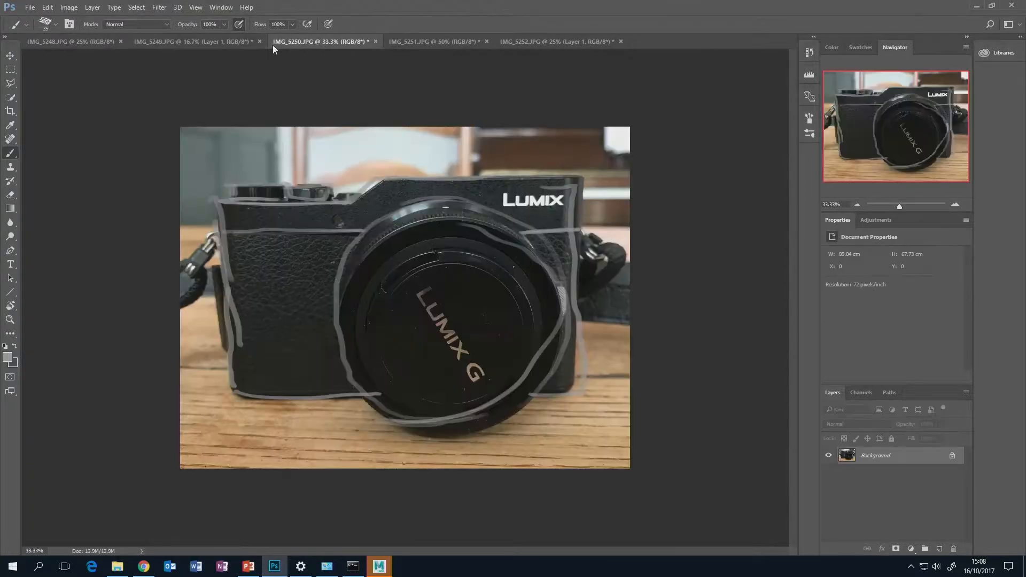
pyautogui.click(161, 41)
pyautogui.click(91, 42)
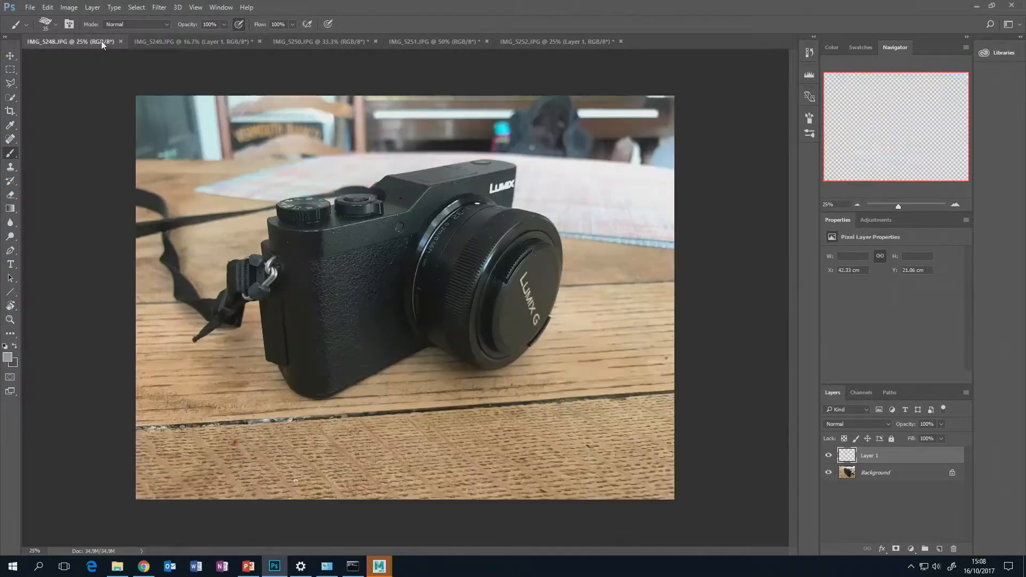
pyautogui.click(195, 41)
pyautogui.click(354, 42)
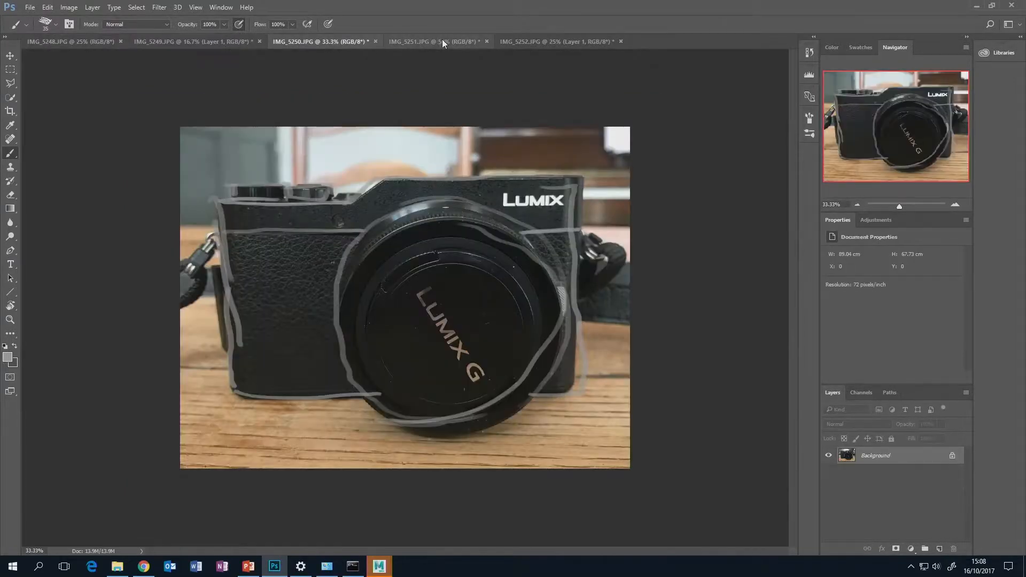
pyautogui.click(442, 41)
pyautogui.click(564, 41)
pyautogui.click(439, 42)
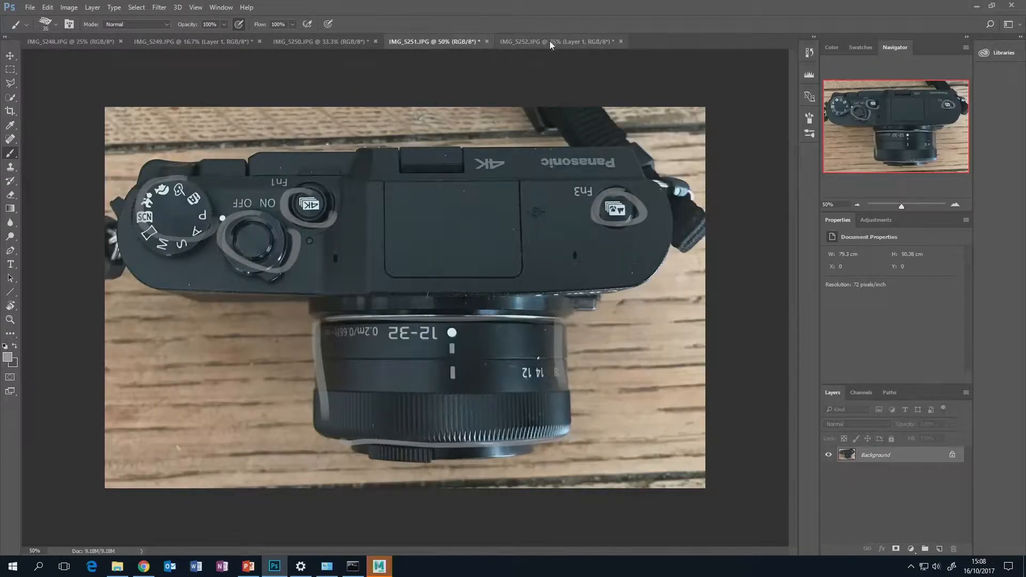
pyautogui.click(549, 41)
pyautogui.click(214, 42)
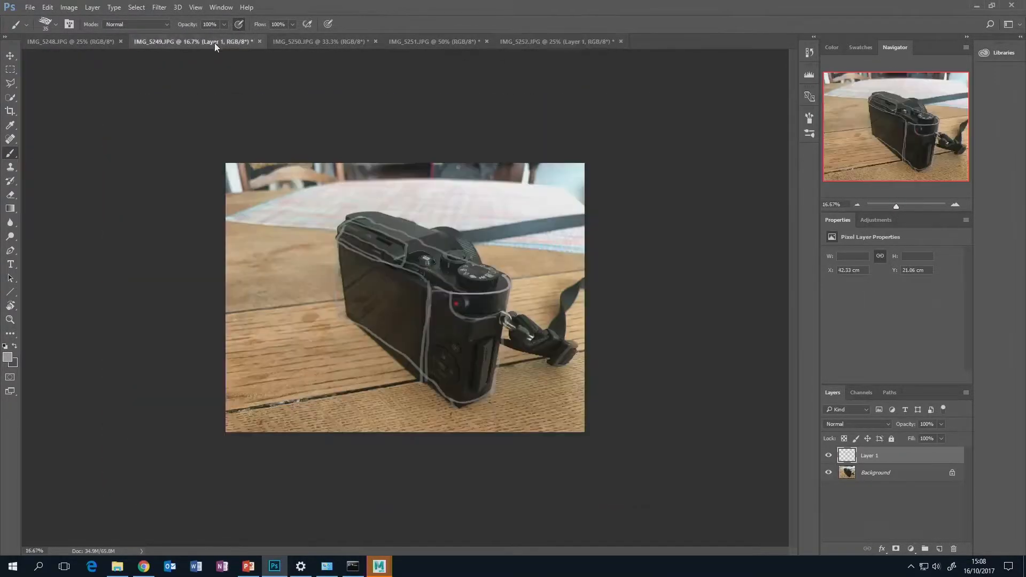
pyautogui.click(48, 40)
pyautogui.click(424, 42)
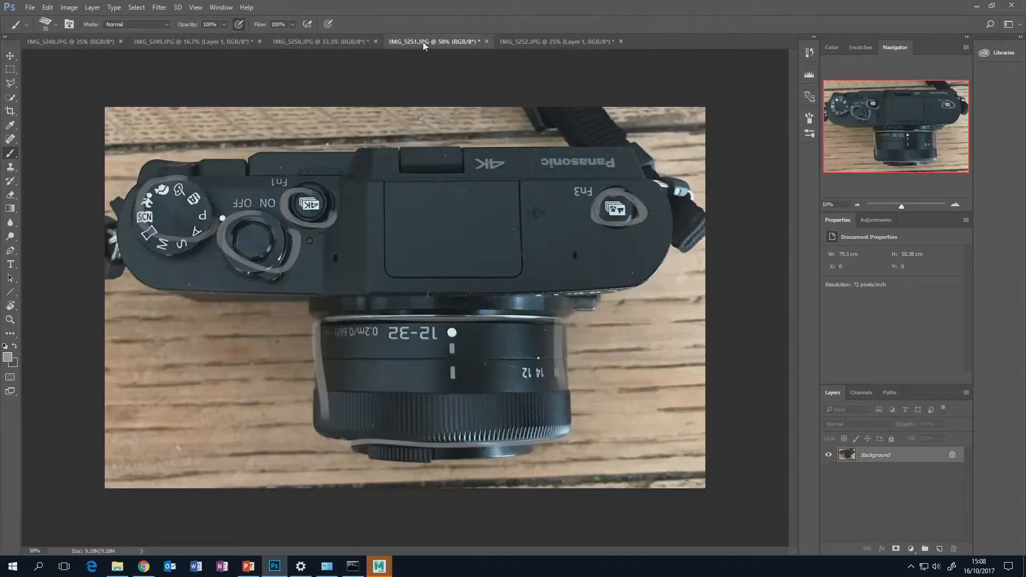
pyautogui.click(538, 41)
pyautogui.click(282, 43)
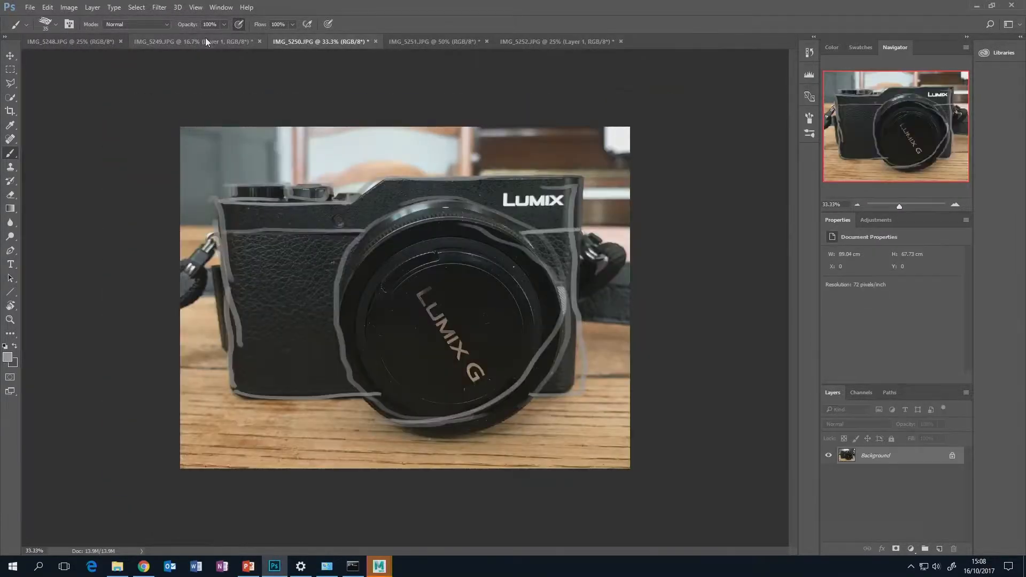
pyautogui.click(207, 38)
pyautogui.click(286, 40)
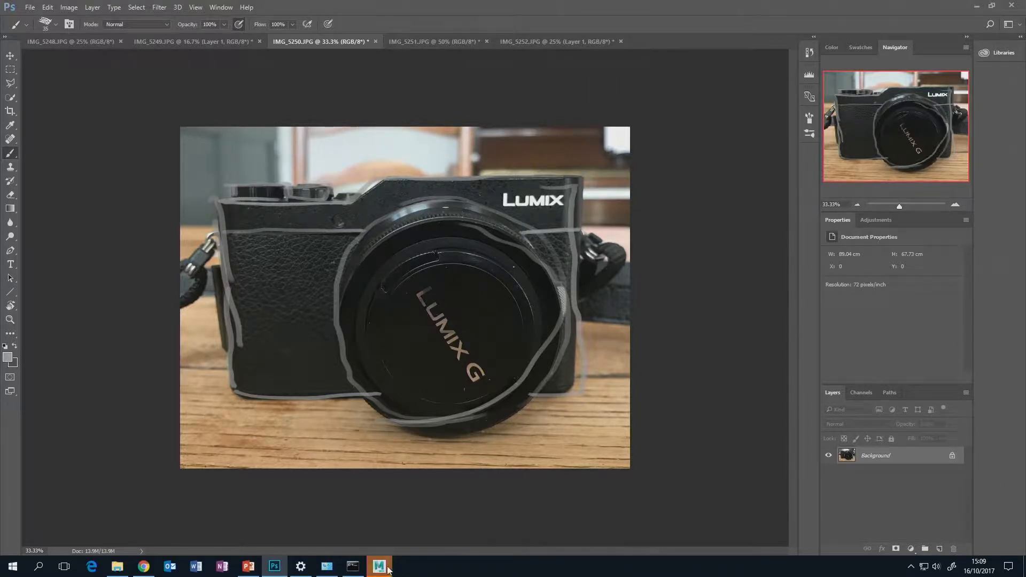
# Switch to Autodesk Maya and dismiss the What's New Highlight Settings dialog
pyautogui.moveTo(389, 570)
pyautogui.click(415, 533)
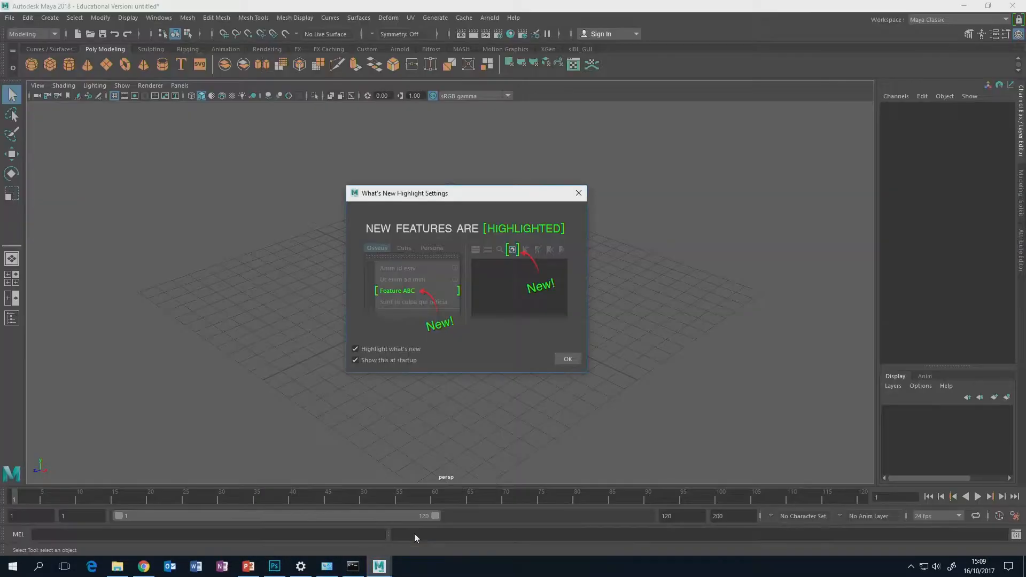
pyautogui.click(563, 362)
# Examine the empty scene from several angles in the perspective view and in the four-view layout
pyautogui.moveTo(522, 289)
pyautogui.keyDown('alt'); pyautogui.mouseDown()
pyautogui.moveTo(561, 292)
pyautogui.moveTo(534, 286)
pyautogui.mouseUp(); pyautogui.keyUp('alt')
pyautogui.keyDown('alt'); pyautogui.moveTo(511, 271); pyautogui.dragTo(511, 307, button='middle'); pyautogui.keyUp('alt')
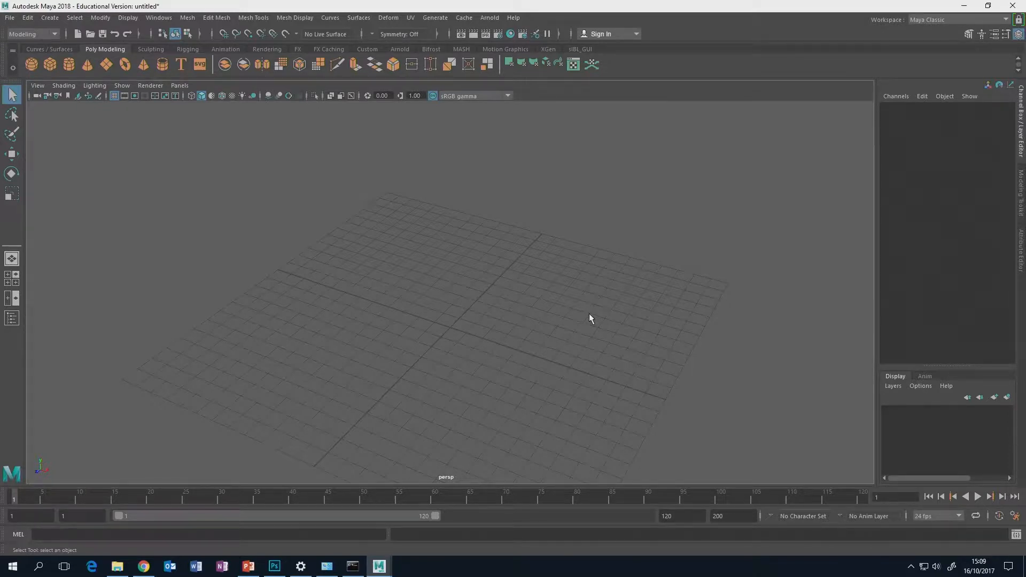
pyautogui.keyDown('alt'); pyautogui.moveTo(589, 314); pyautogui.dragTo(571, 323); pyautogui.keyUp('alt')
pyautogui.keyDown('alt'); pyautogui.moveTo(566, 312); pyautogui.dragTo(570, 300, button='middle'); pyautogui.keyUp('alt')
pyautogui.keyDown('alt'); pyautogui.moveTo(529, 295); pyautogui.dragTo(552, 304); pyautogui.keyUp('alt')
pyautogui.press('space')
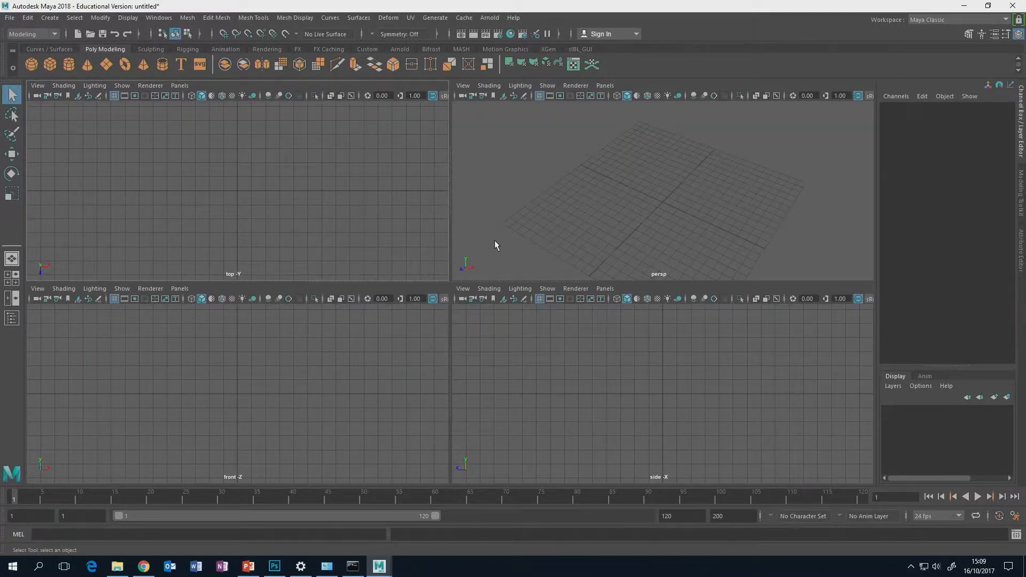
pyautogui.press('space')
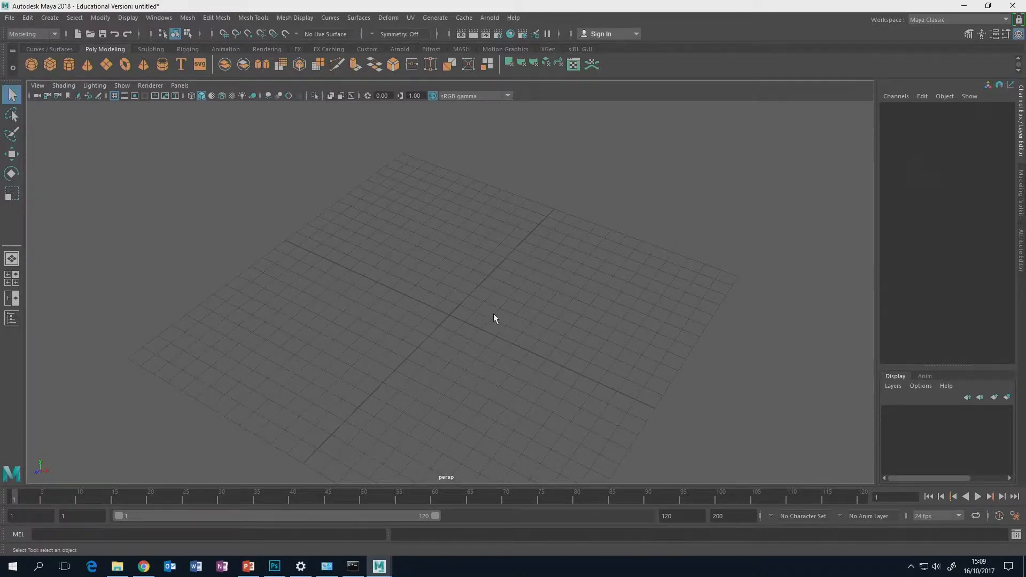
pyautogui.keyDown('alt'); pyautogui.moveTo(494, 314); pyautogui.dragTo(570, 288); pyautogui.keyUp('alt')
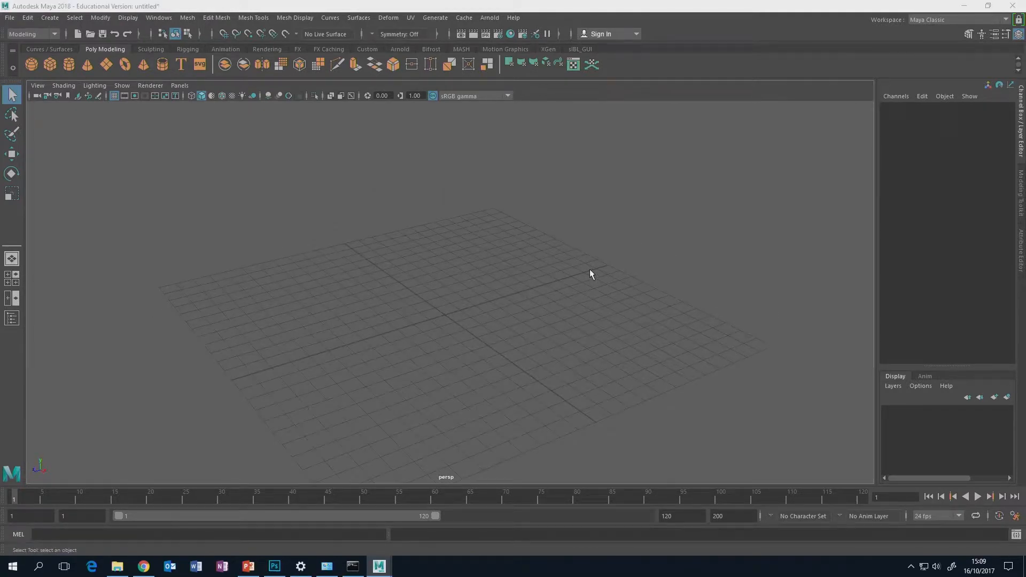
# Start importing an image plane for the top view and browse to the Pictures\LumixCamera folder
pyautogui.press('space')
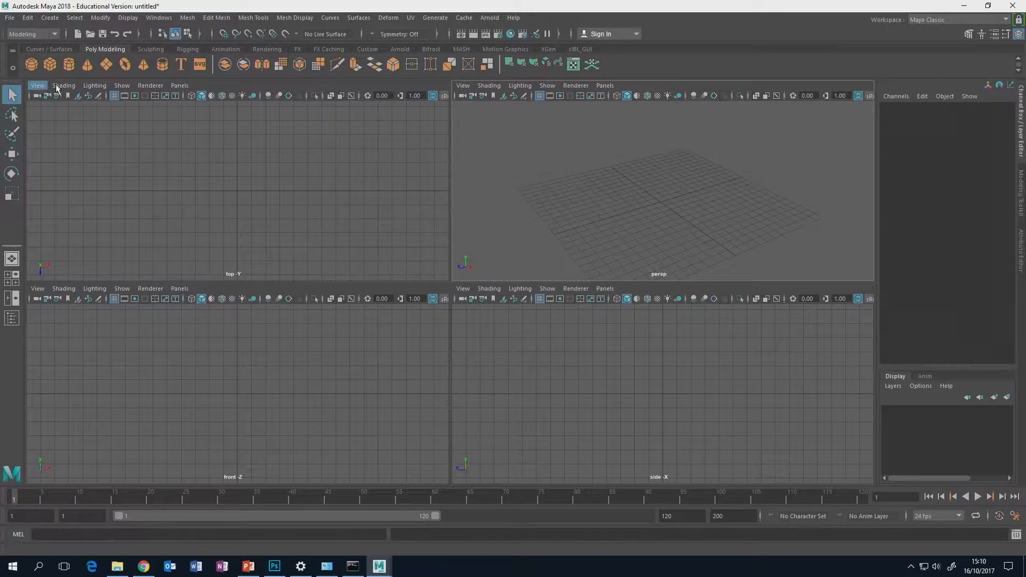
pyautogui.click(38, 86)
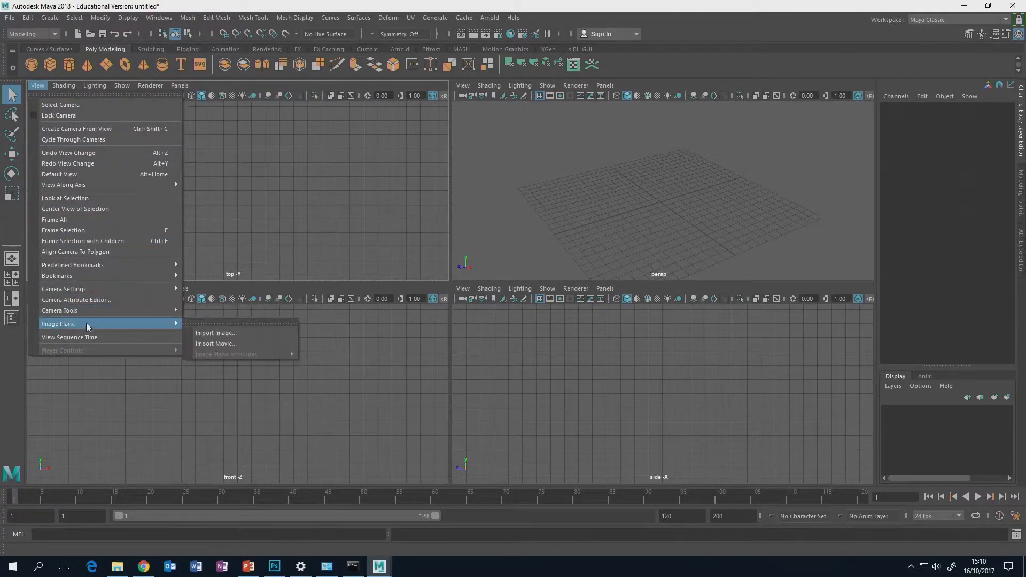
pyautogui.moveTo(177, 327)
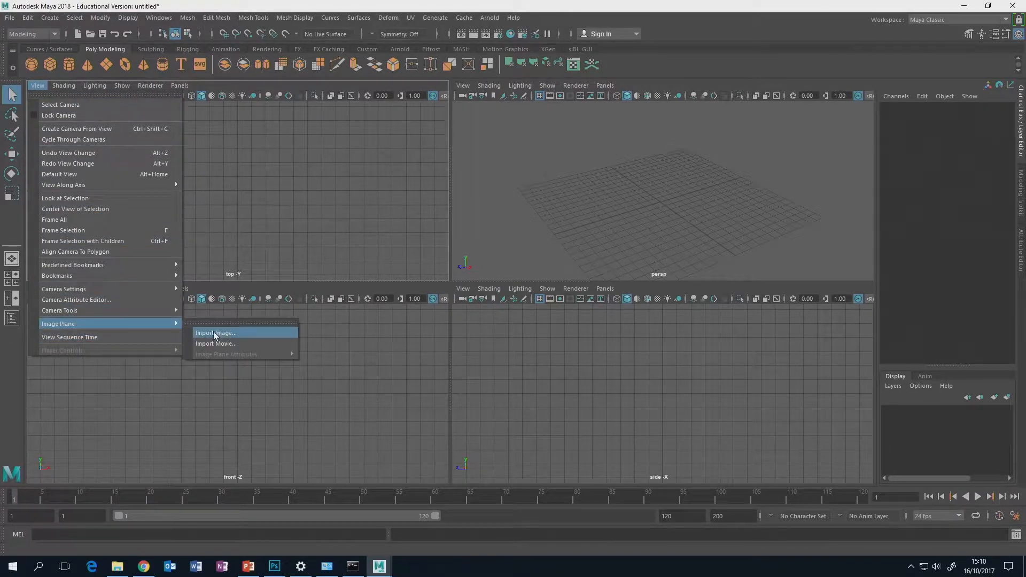
pyautogui.click(215, 333)
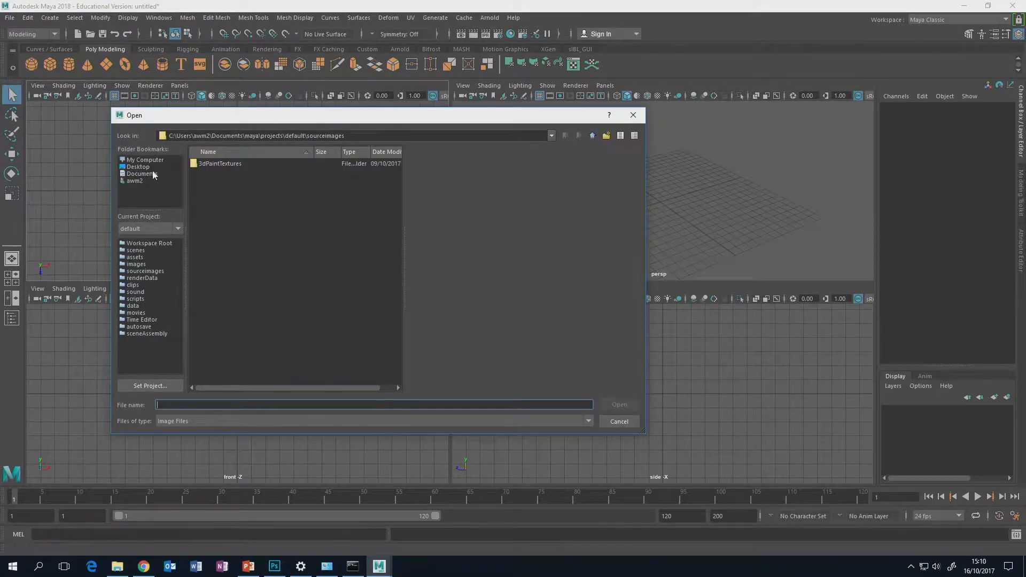
pyautogui.click(140, 181)
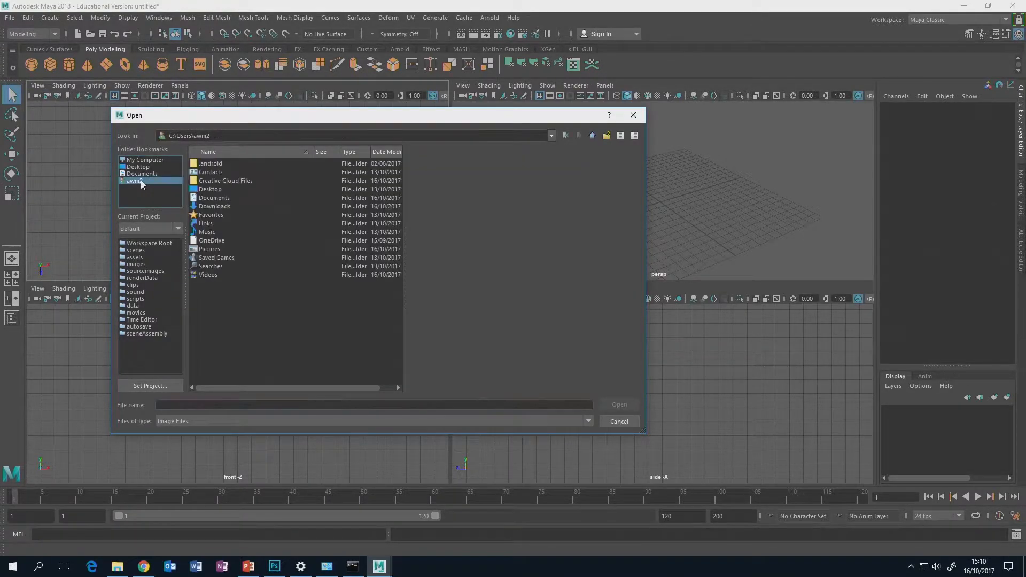
pyautogui.doubleClick(205, 250)
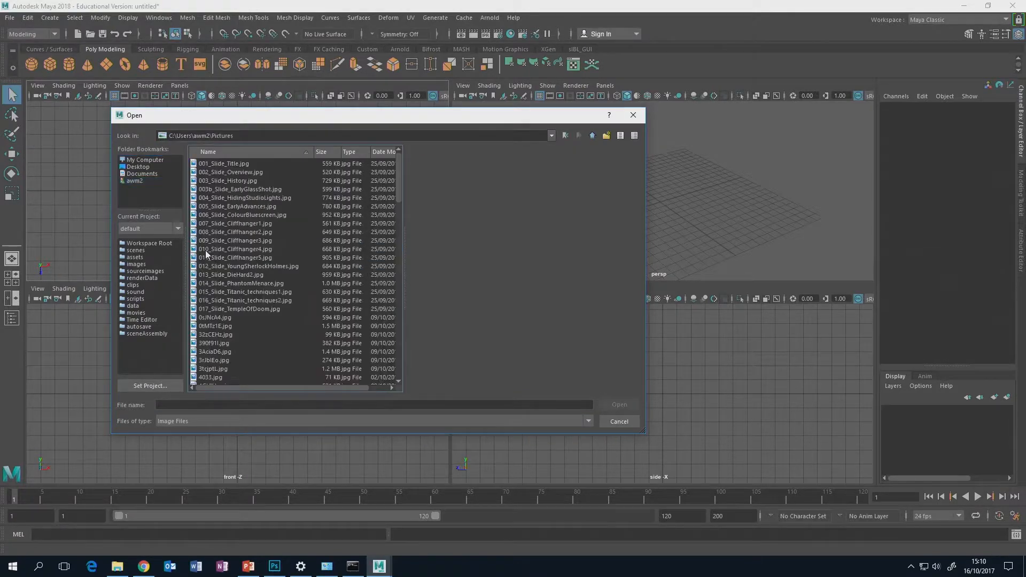
pyautogui.scroll(-5, 297, 217)
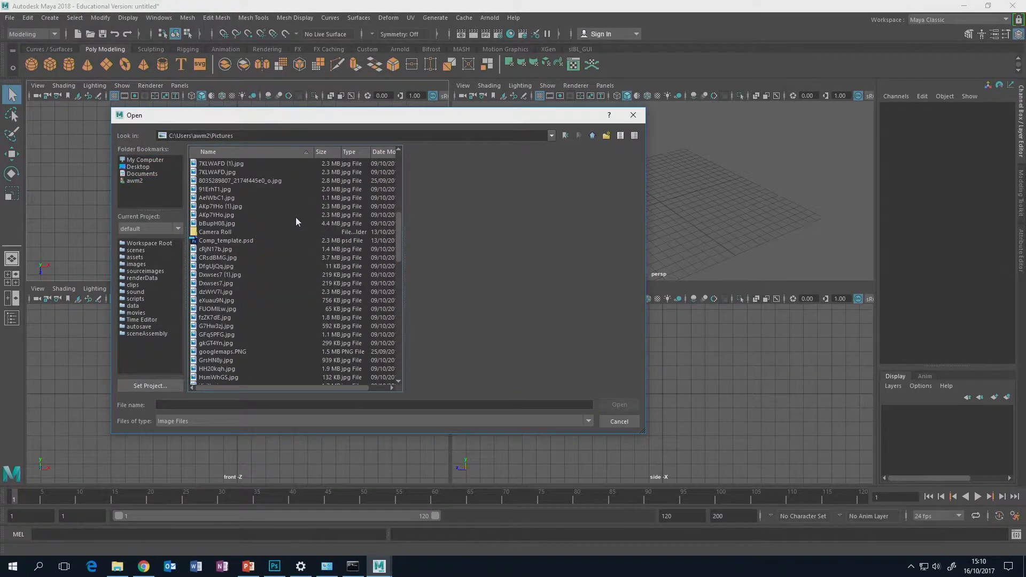
pyautogui.scroll(-10, 296, 217)
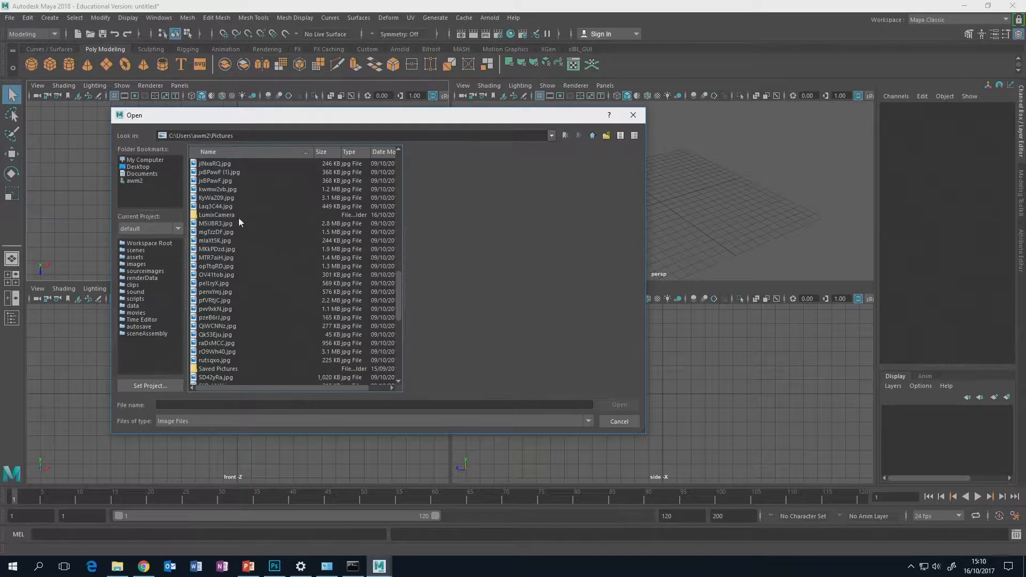
pyautogui.doubleClick(218, 215)
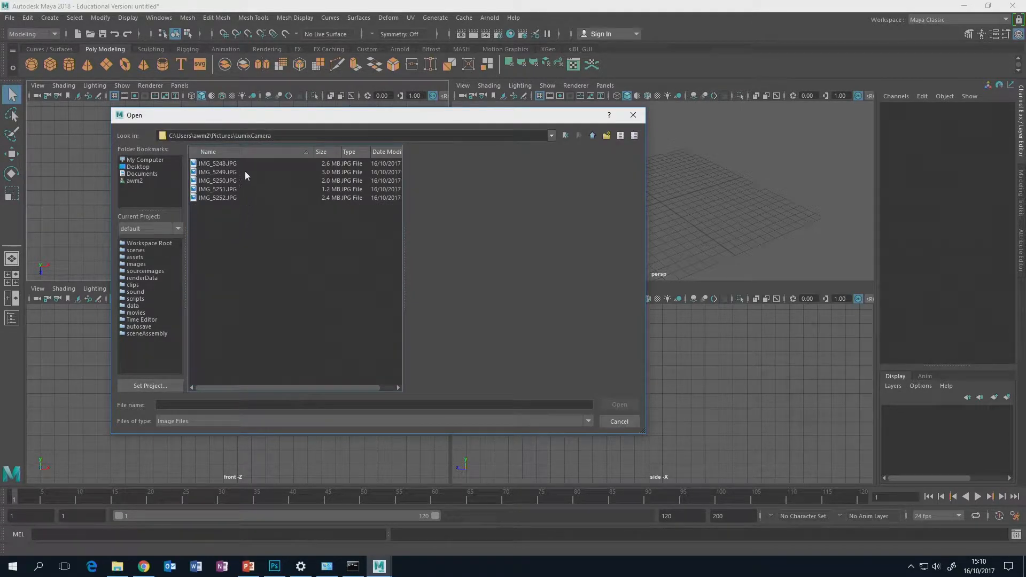
# Load IMG_5251.JPG, the photo from above, as the top view's image plane and select it in the perspective view
pyautogui.click(224, 163)
pyautogui.click(227, 172)
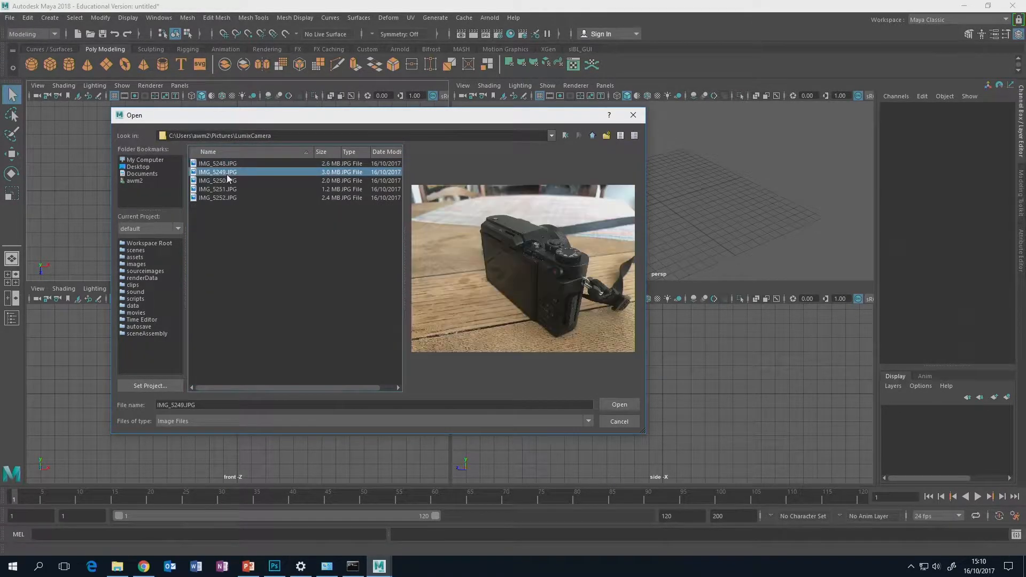
pyautogui.click(227, 189)
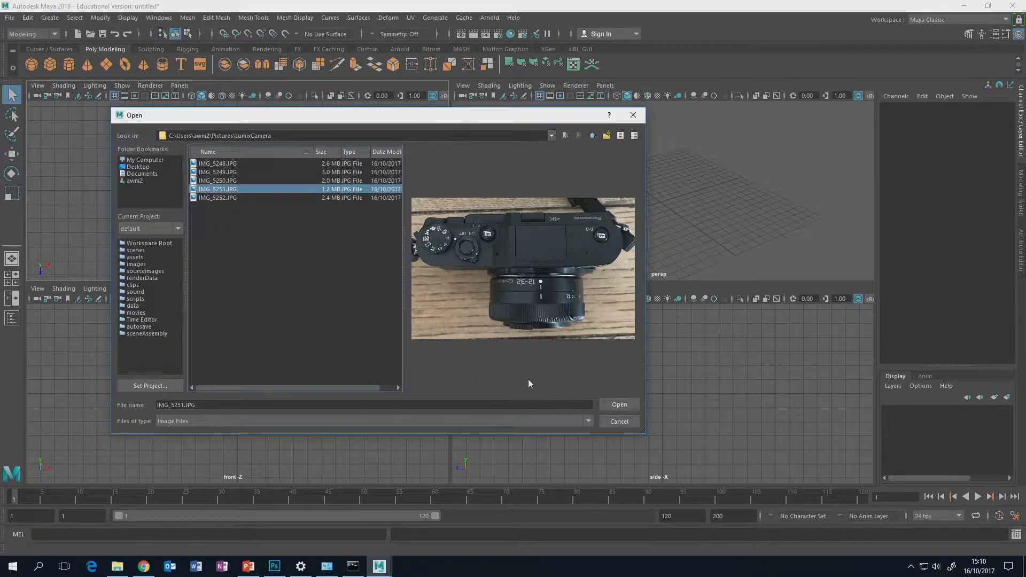
pyautogui.click(614, 403)
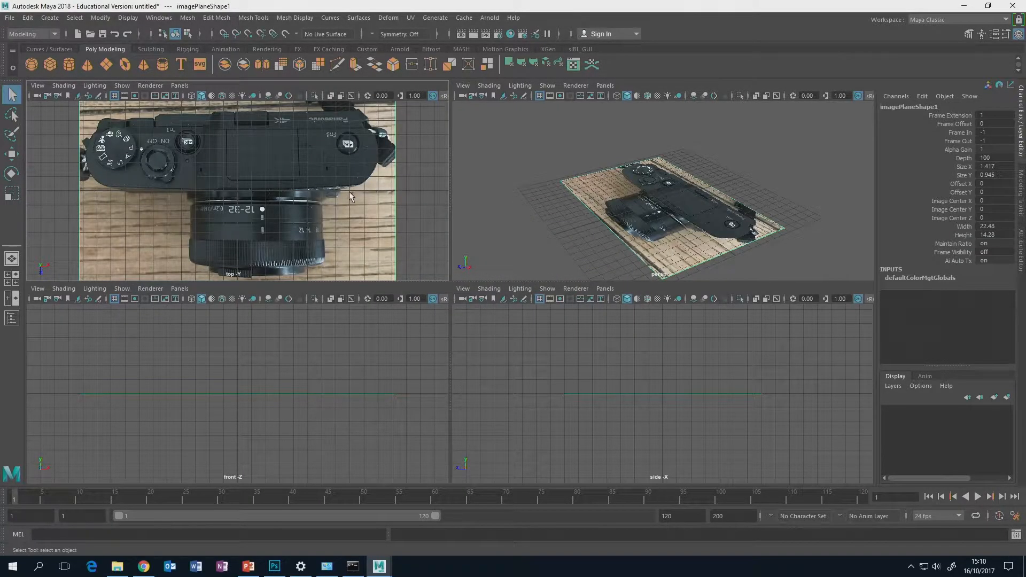
pyautogui.click(593, 208)
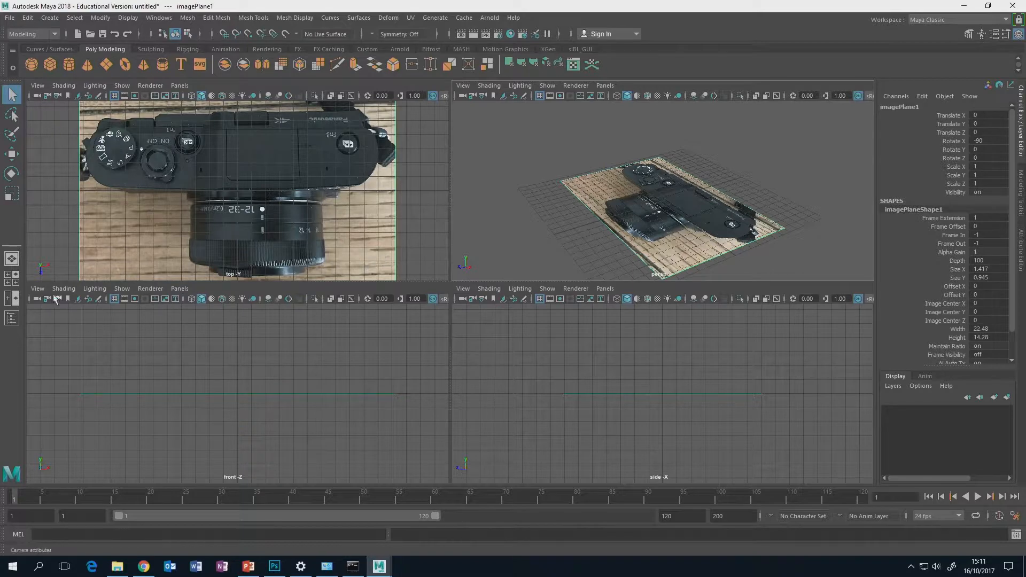
# Start importing an image plane for the front view and browse to the Pictures\LumixCamera folder
pyautogui.click(39, 289)
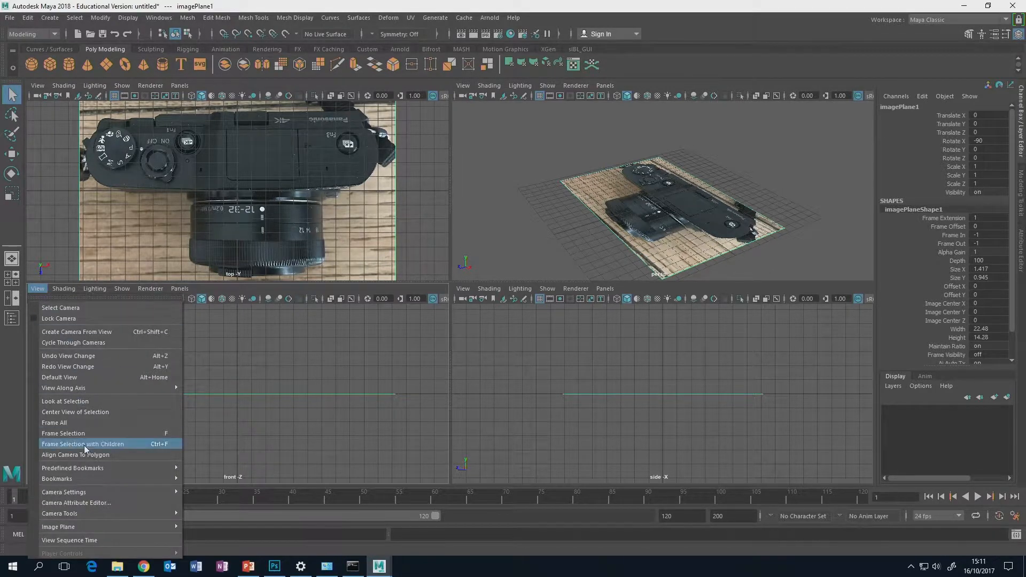
pyautogui.moveTo(81, 526)
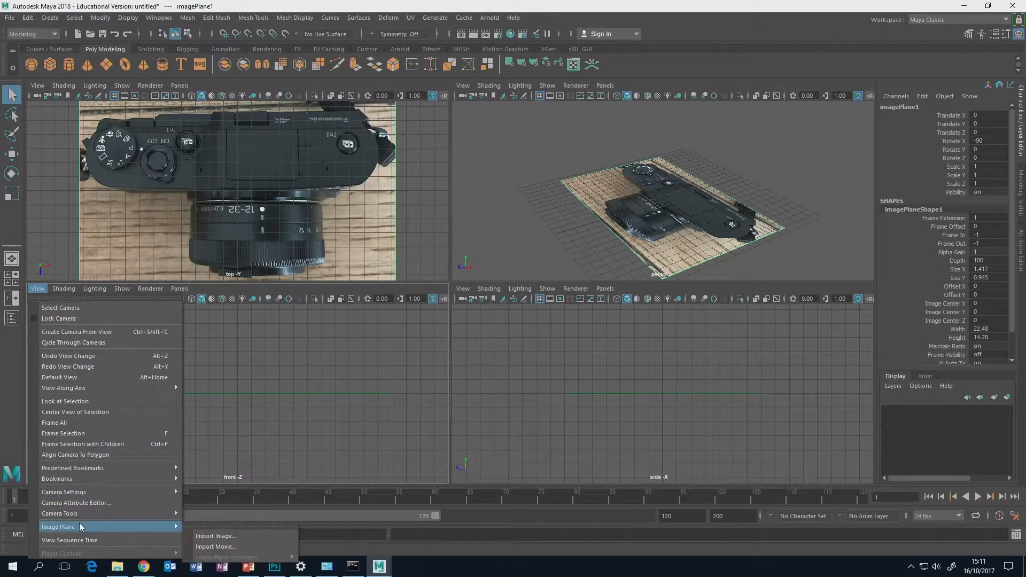
pyautogui.click(215, 537)
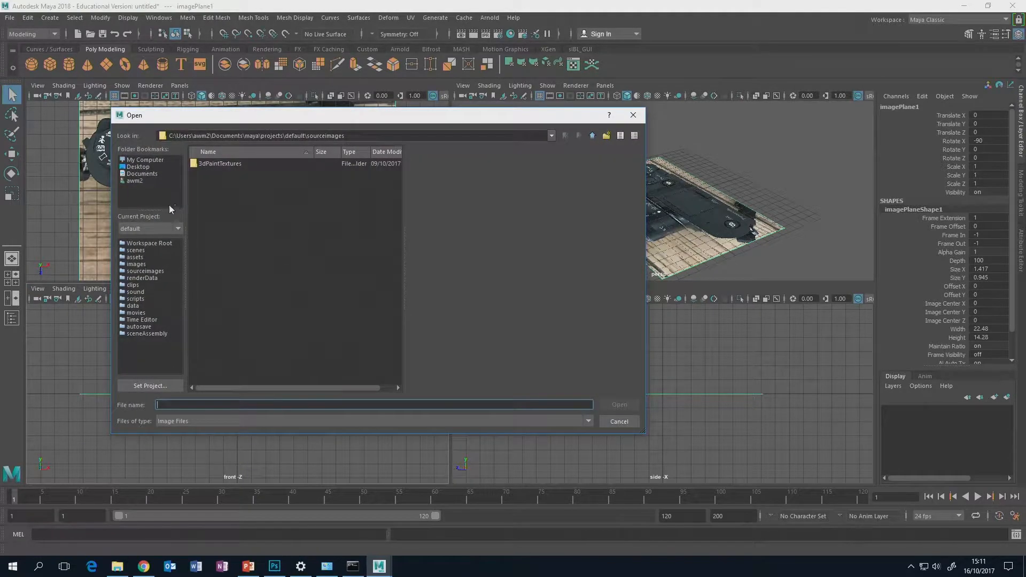
pyautogui.click(135, 181)
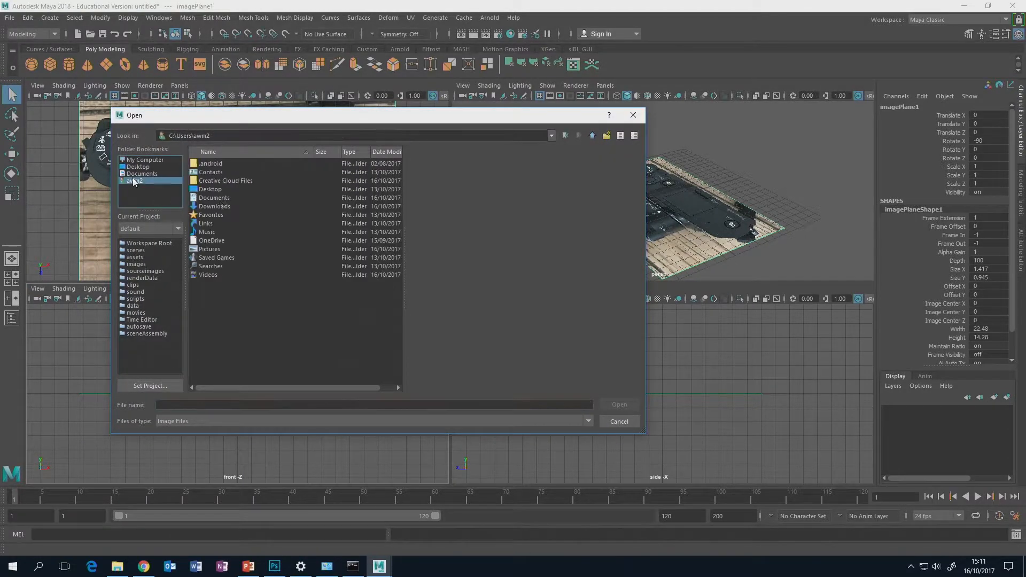
pyautogui.doubleClick(212, 250)
pyautogui.scroll(-5, 254, 311)
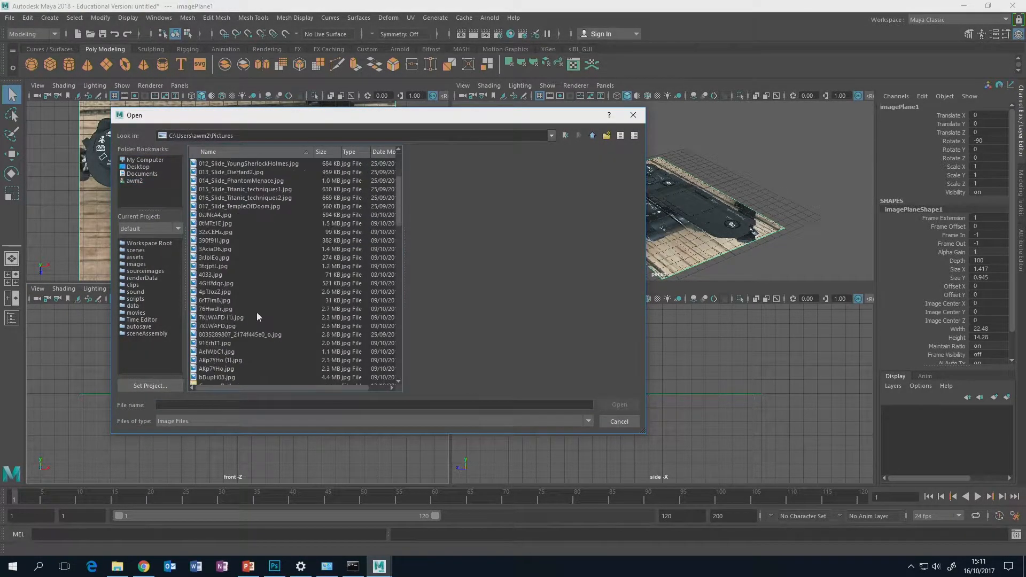
pyautogui.scroll(-3, 256, 312)
pyautogui.doubleClick(228, 317)
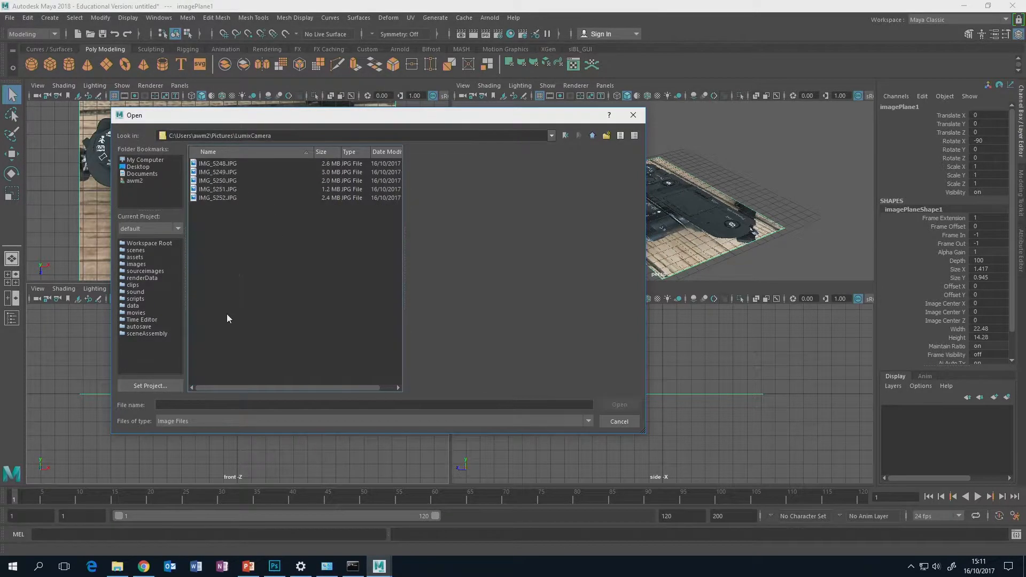
# Load IMG_5250.JPG as the front view's image plane and fit both photos within the top and front views
pyautogui.click(229, 196)
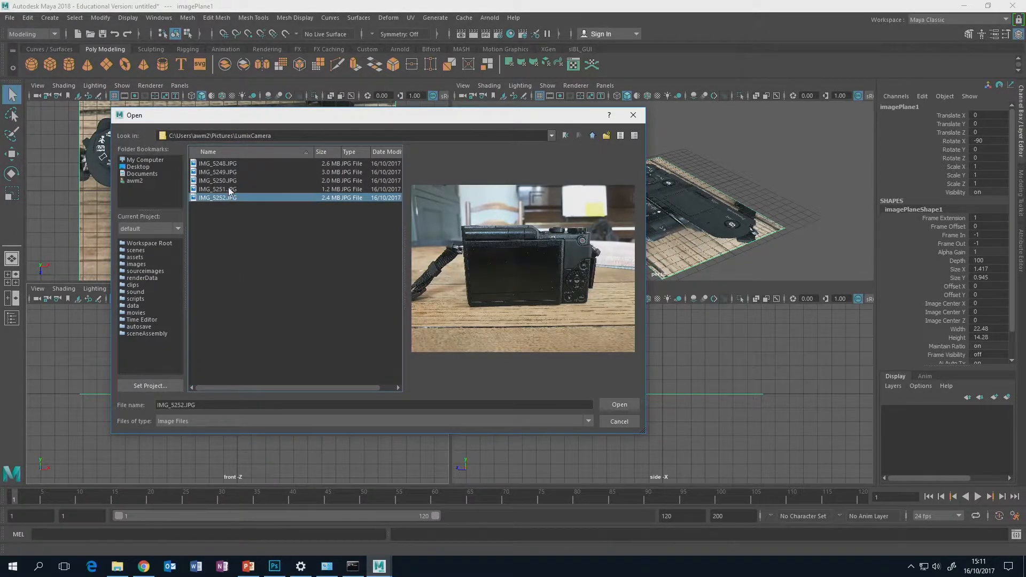
pyautogui.click(230, 190)
pyautogui.click(229, 181)
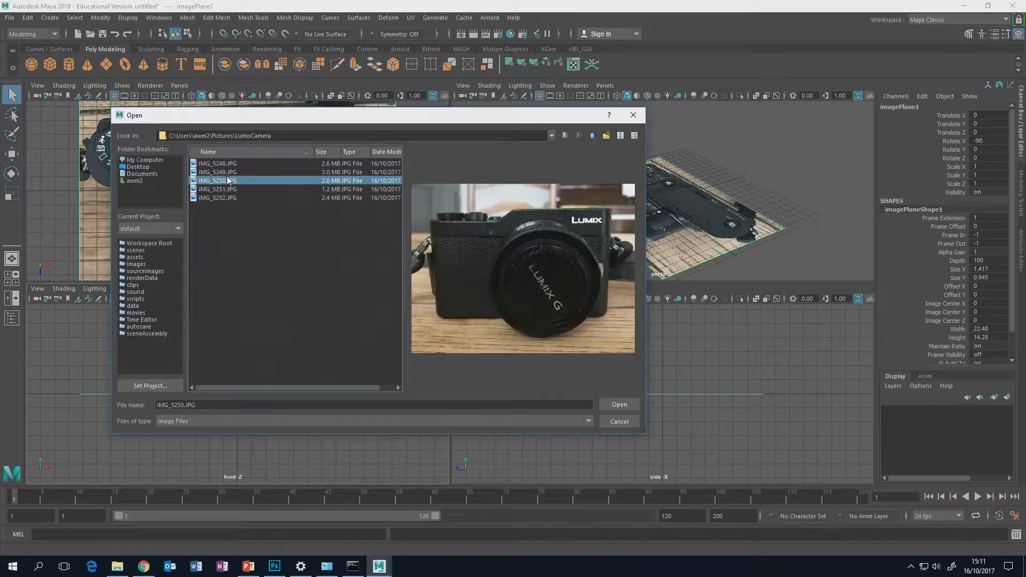
pyautogui.click(617, 405)
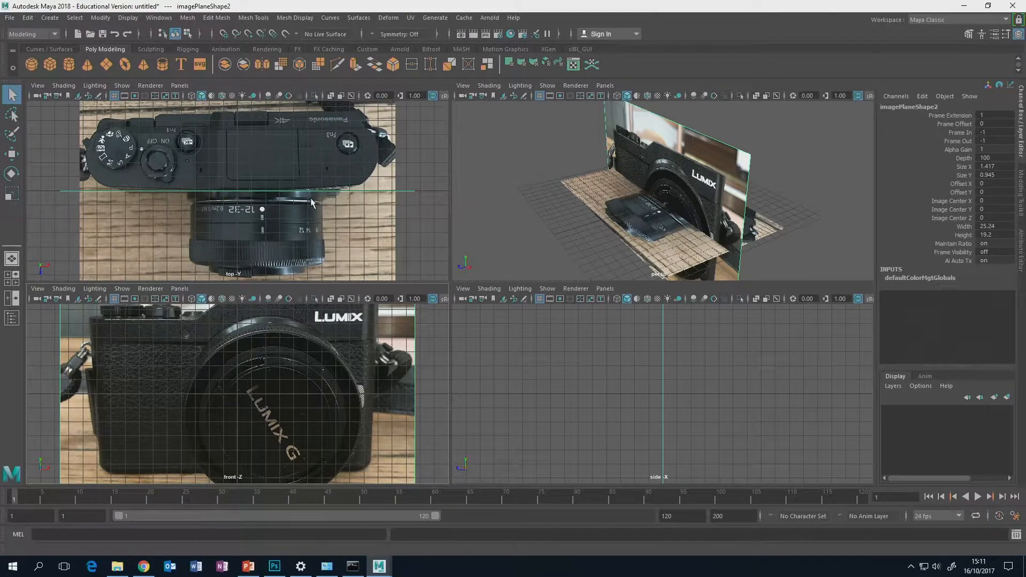
pyautogui.scroll(-2, 317, 235)
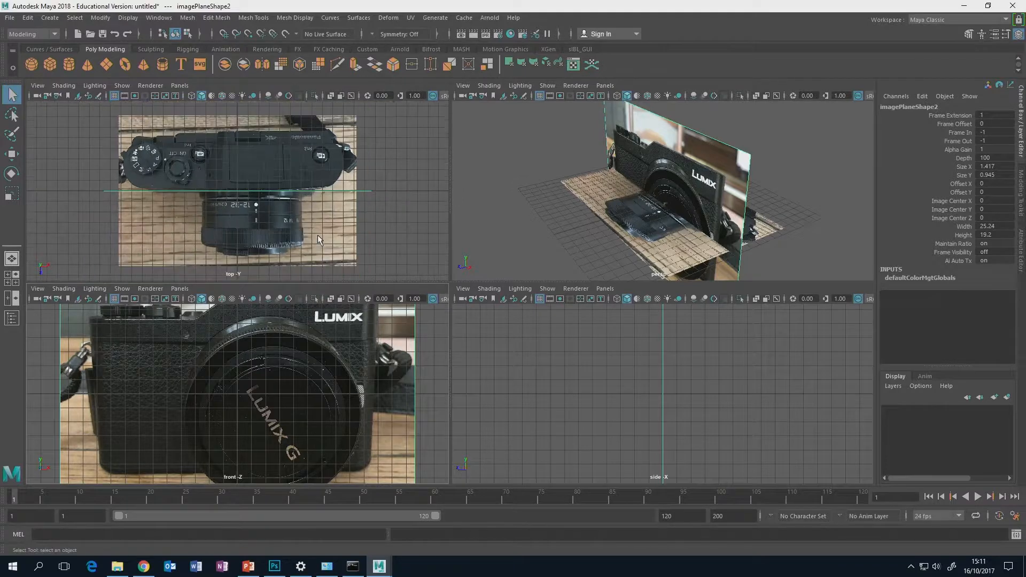
pyautogui.scroll(-1, 311, 332)
pyautogui.scroll(-2, 289, 342)
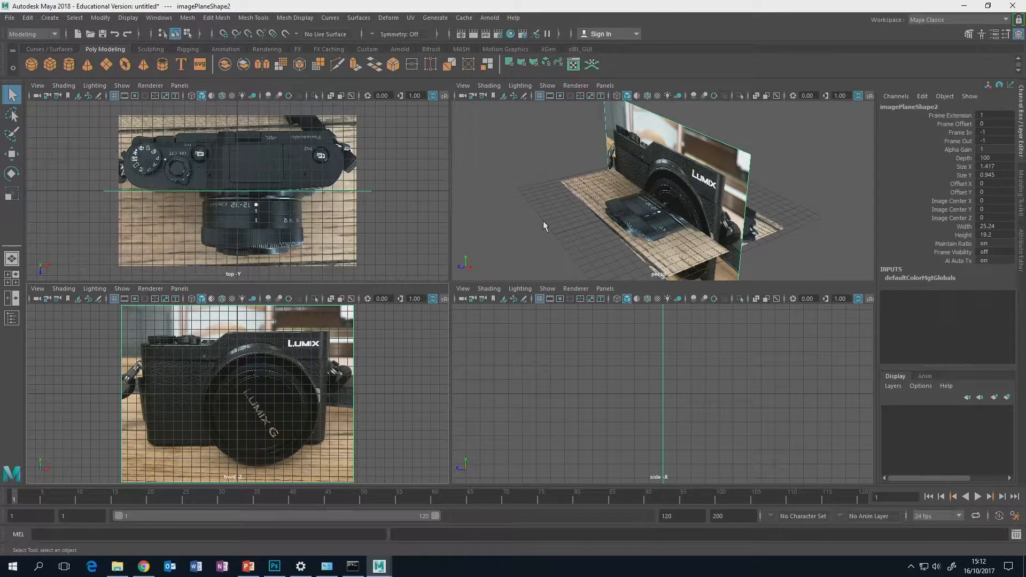
# Show the Outliner alongside the four views and select the top photo's plane, imagePlane1
pyautogui.click(12, 318)
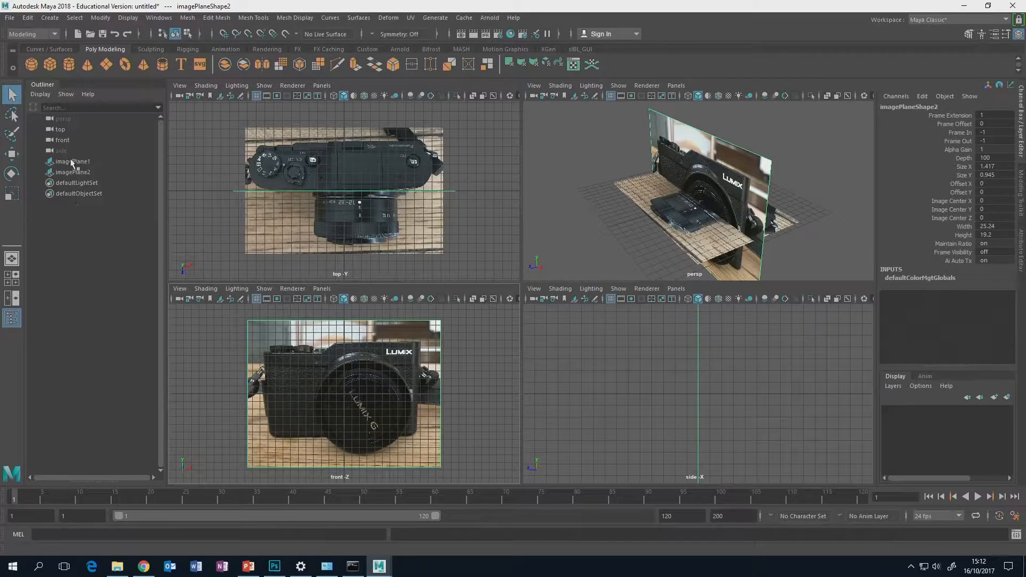
pyautogui.click(71, 162)
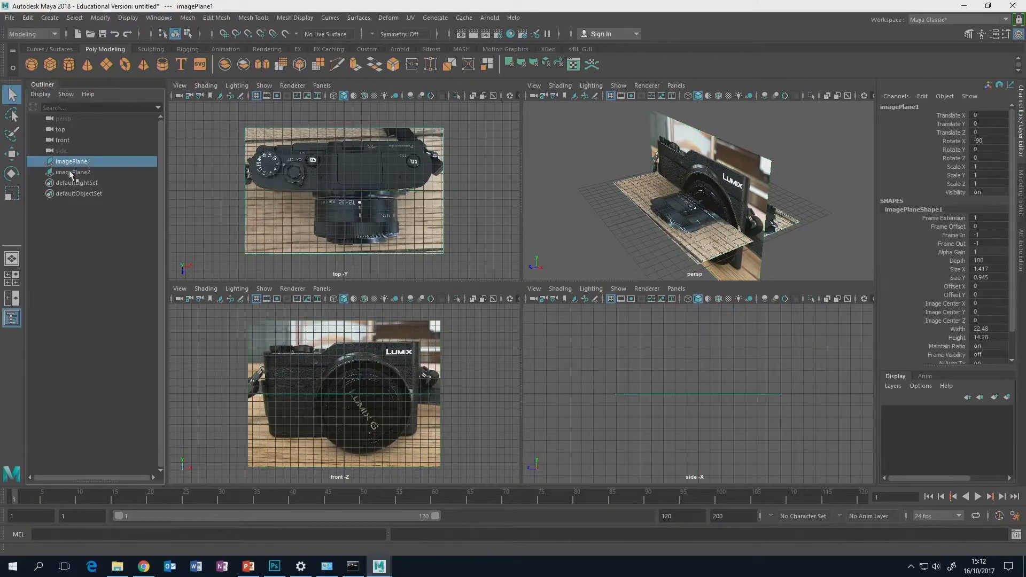
pyautogui.click(12, 319)
pyautogui.click(12, 318)
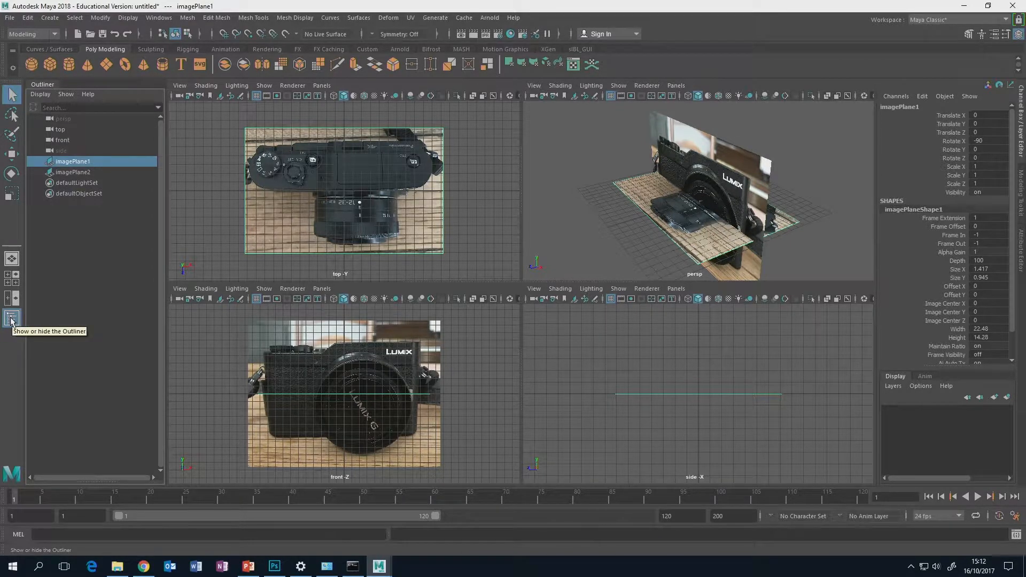
pyautogui.click(12, 321)
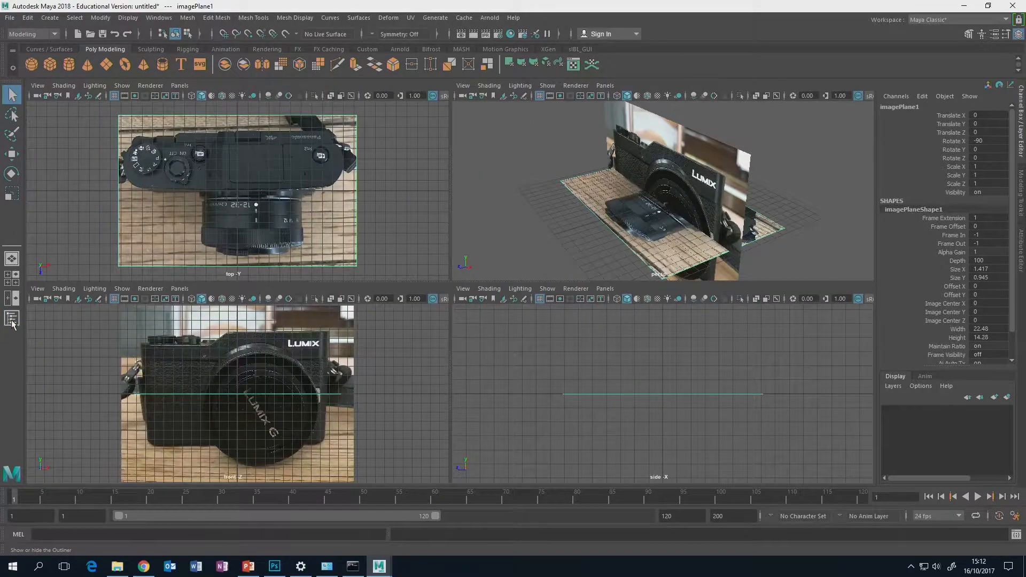
pyautogui.click(12, 321)
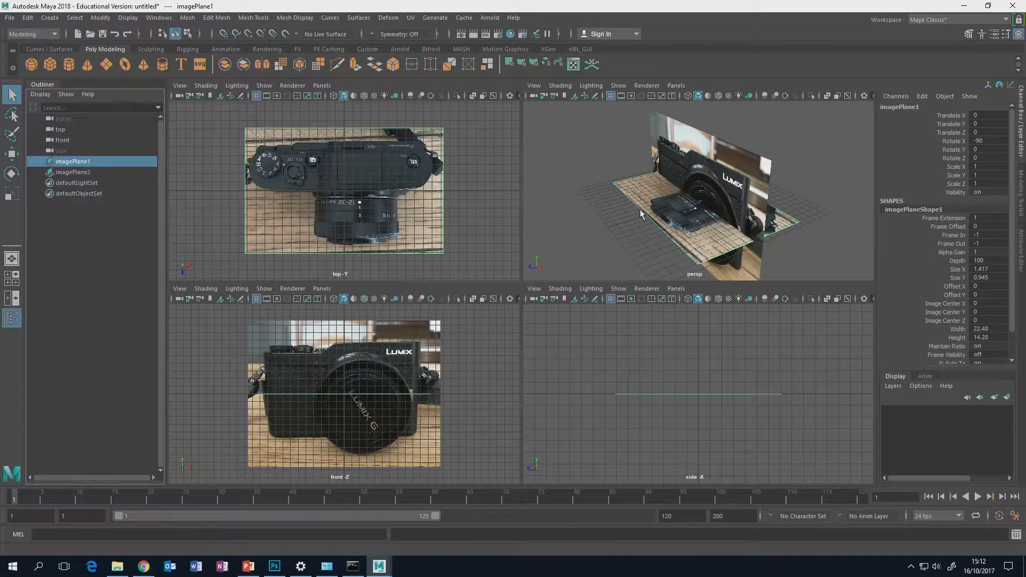
# Select imagePlane1 and imagePlane2 alternately to check which camera photo each one holds
pyautogui.click(680, 132)
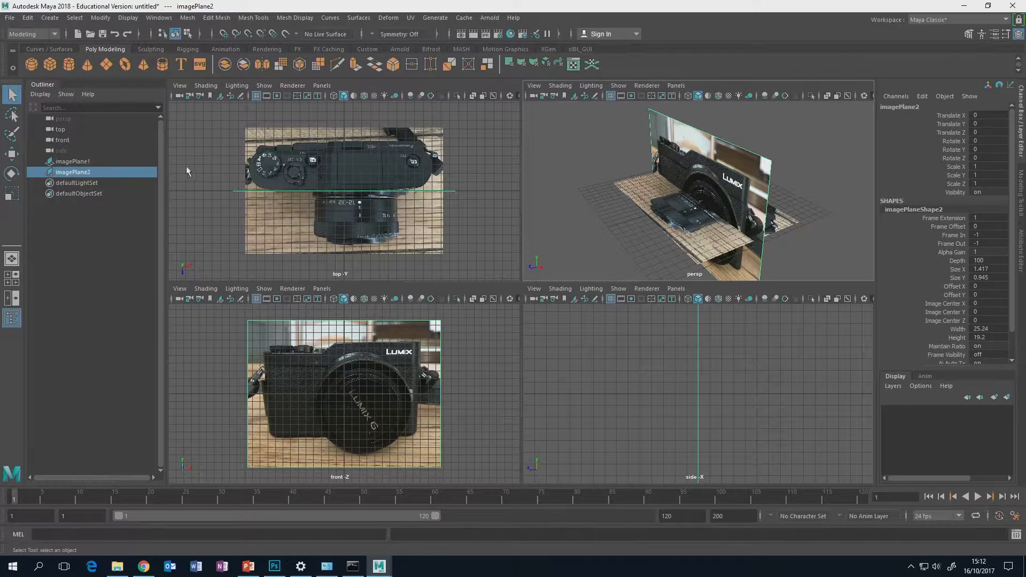
pyautogui.click(75, 161)
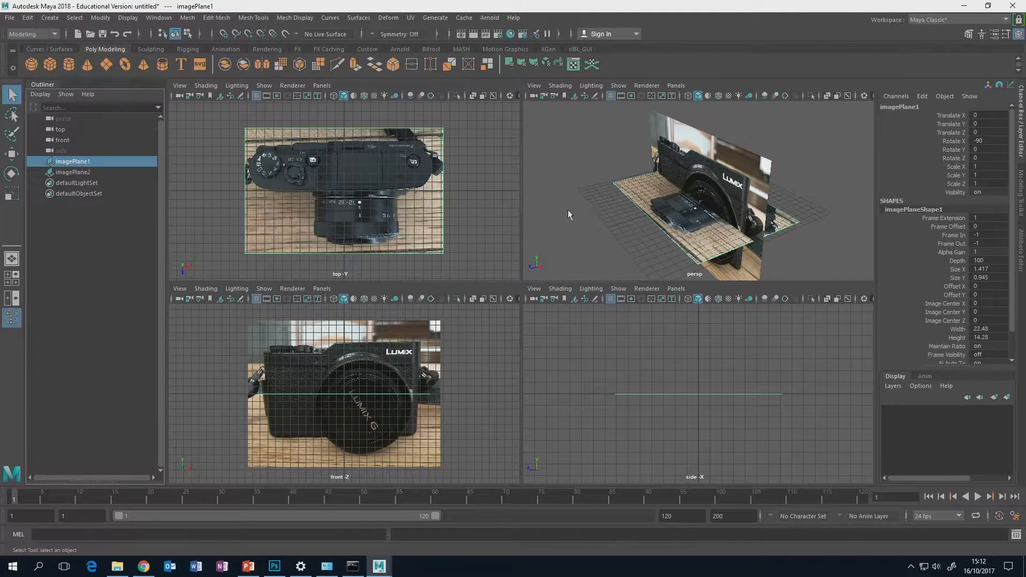
pyautogui.click(68, 171)
pyautogui.click(79, 162)
pyautogui.click(79, 174)
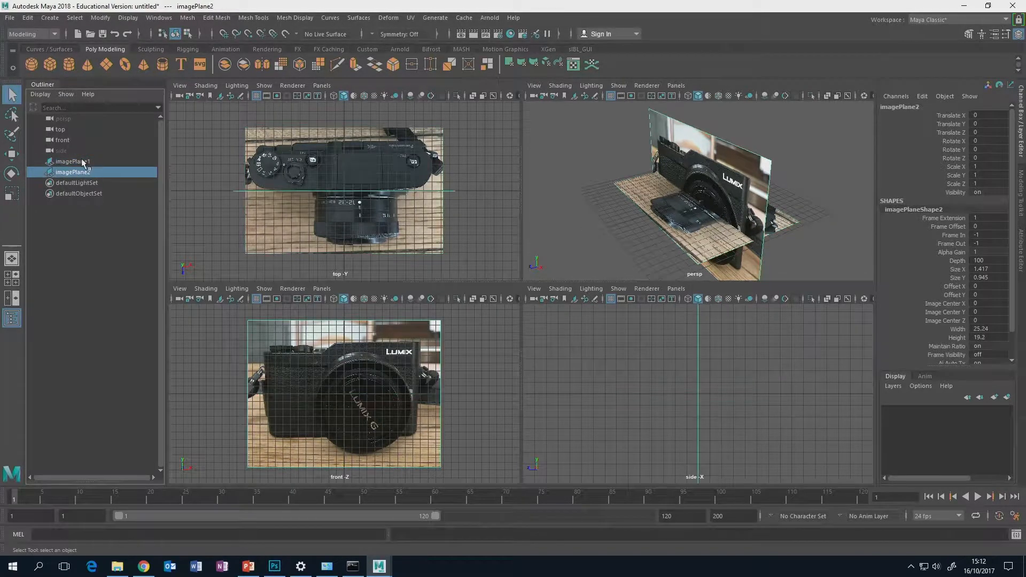
pyautogui.click(82, 162)
pyautogui.click(78, 172)
# Hide imagePlane1, the top-view photo, and reselect its entry in the Outliner
pyautogui.click(78, 165)
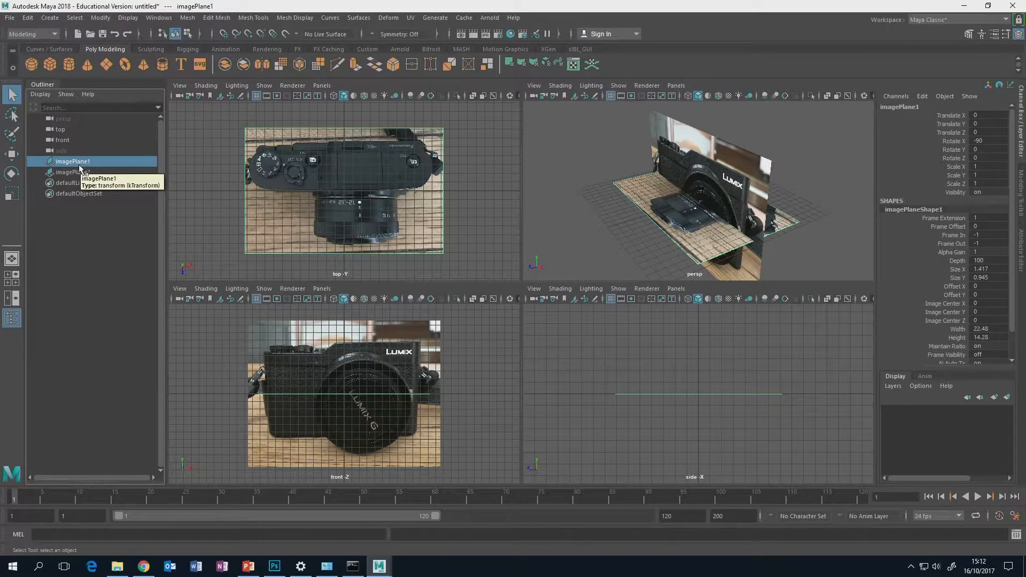
pyautogui.hotkey('ctrl', 'h')
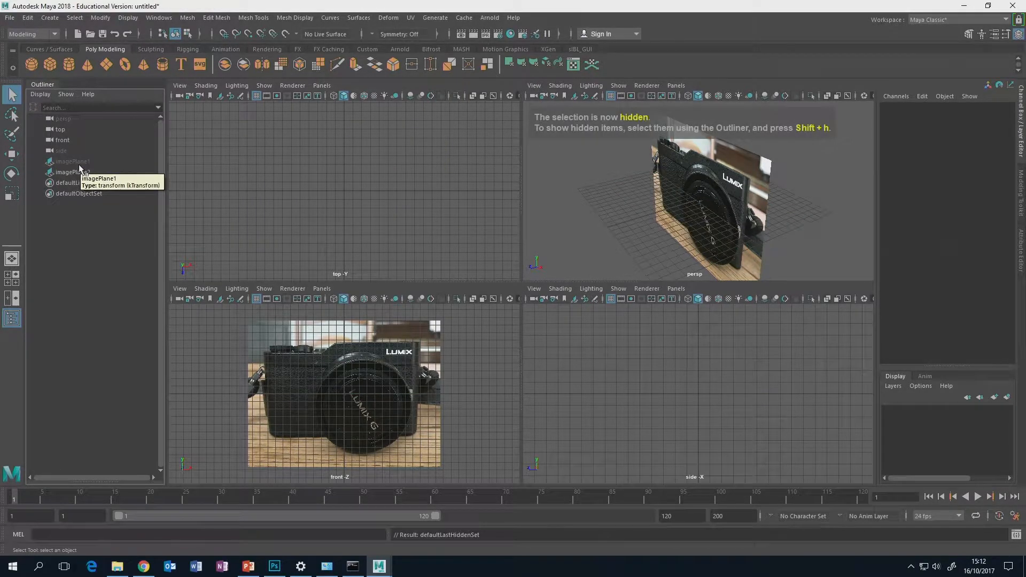
pyautogui.click(78, 164)
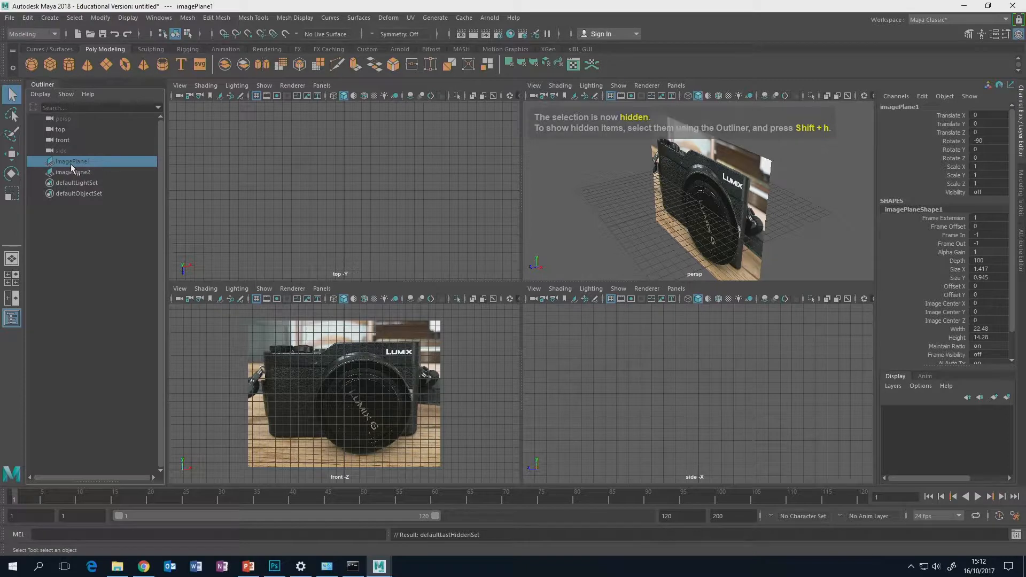
# Show the hidden top-view photo, imagePlane1, again, clear the selection and enlarge the top view
pyautogui.hotkey('shift', 'h')
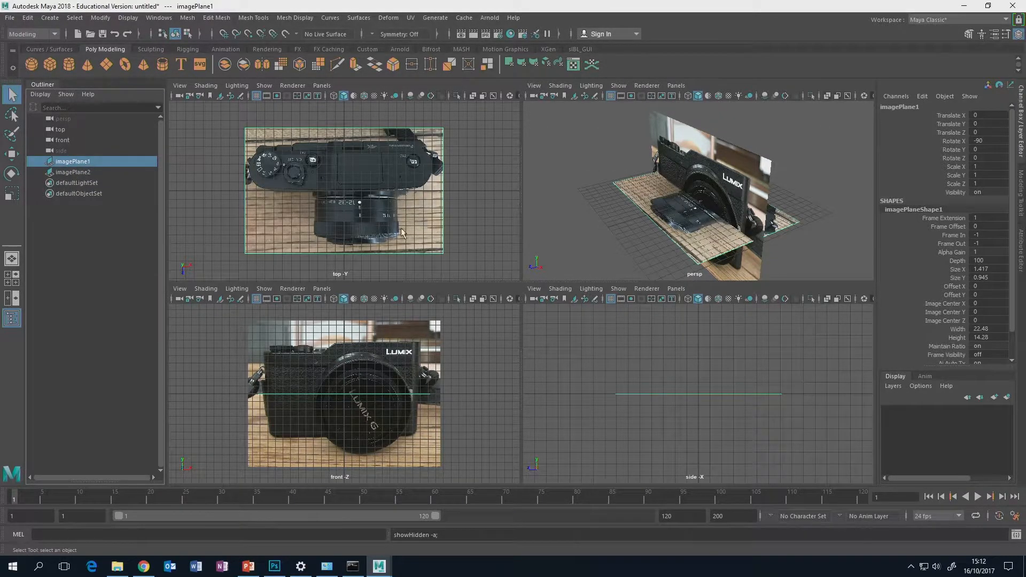
pyautogui.click(477, 209)
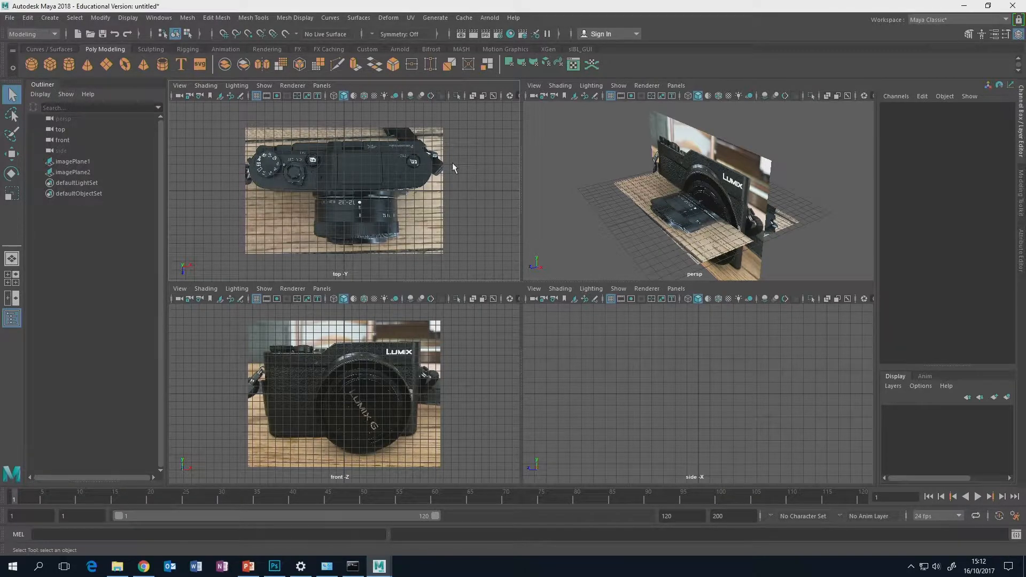
pyautogui.press('space')
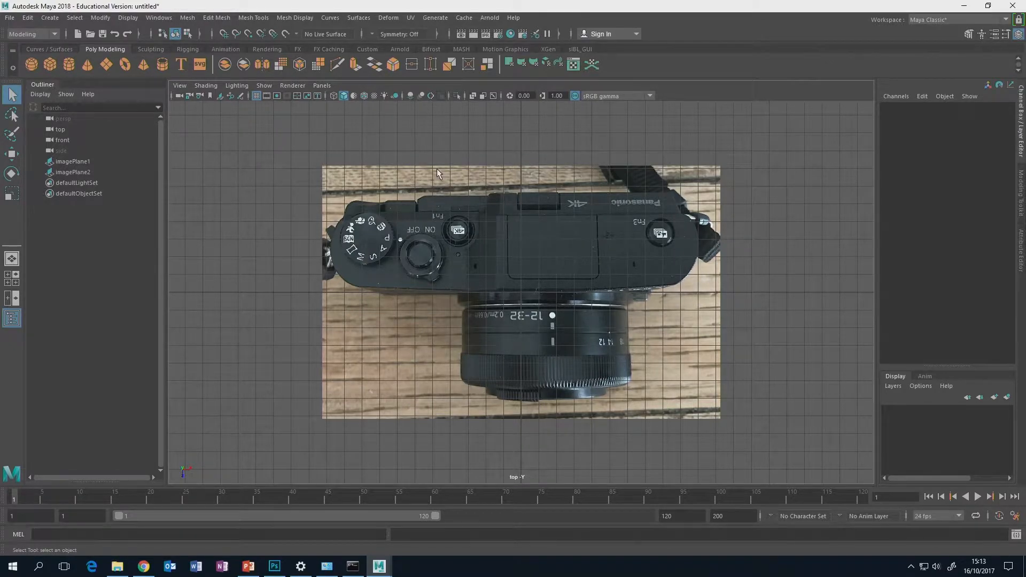
# Create a polygon cube in the top view and move it onto the camera body, at about X -0.36, Z -3.44
pyautogui.click(47, 60)
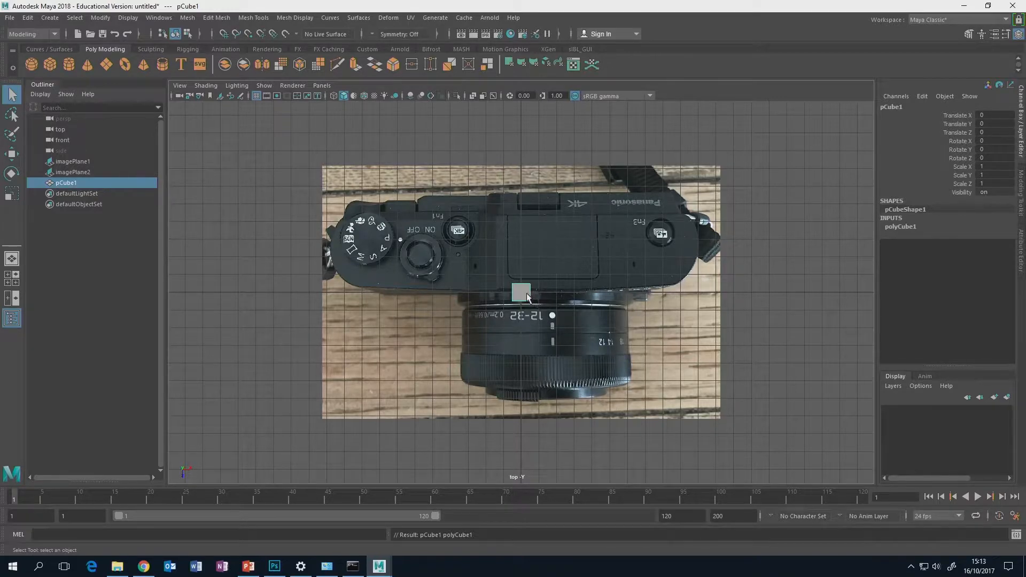
pyautogui.press('w')
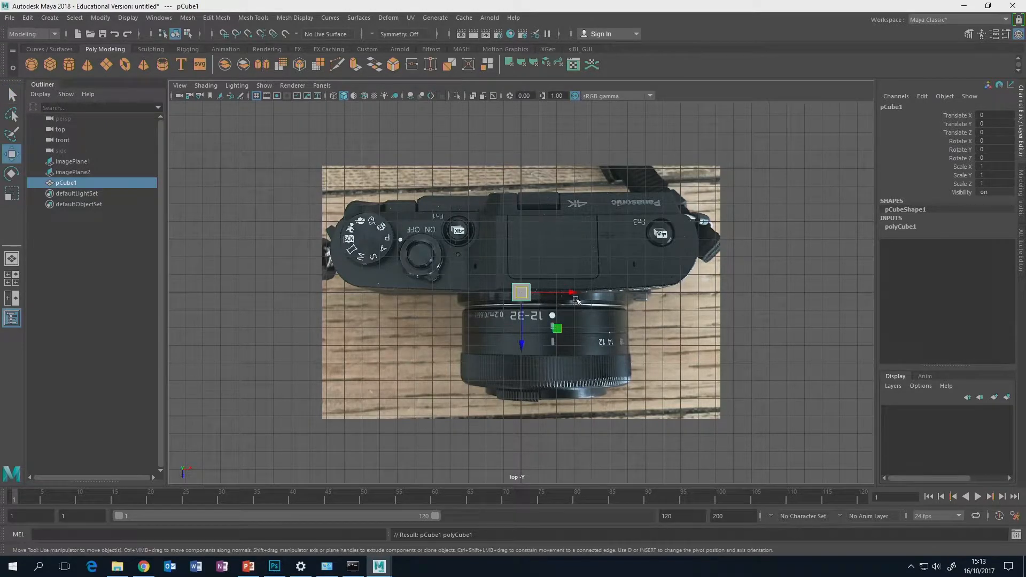
pyautogui.moveTo(561, 332); pyautogui.dragTo(575, 296)
# Try rotating the cube and scaling it about 2.75 times in X and Z, undoing each trial
pyautogui.press('e')
pyautogui.hotkey('ctrl', 'z')
pyautogui.press('r')
pyautogui.hotkey('ctrl', 'z')
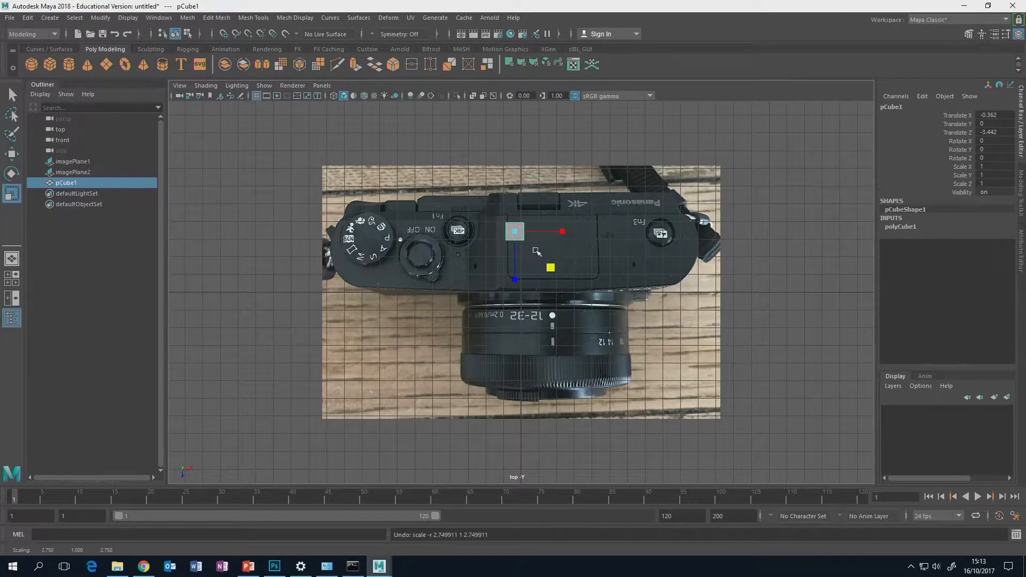
# Display the cube as wireframe and move it to the camera body's left end, at about X -10.26, Z -2.54
pyautogui.press('w')
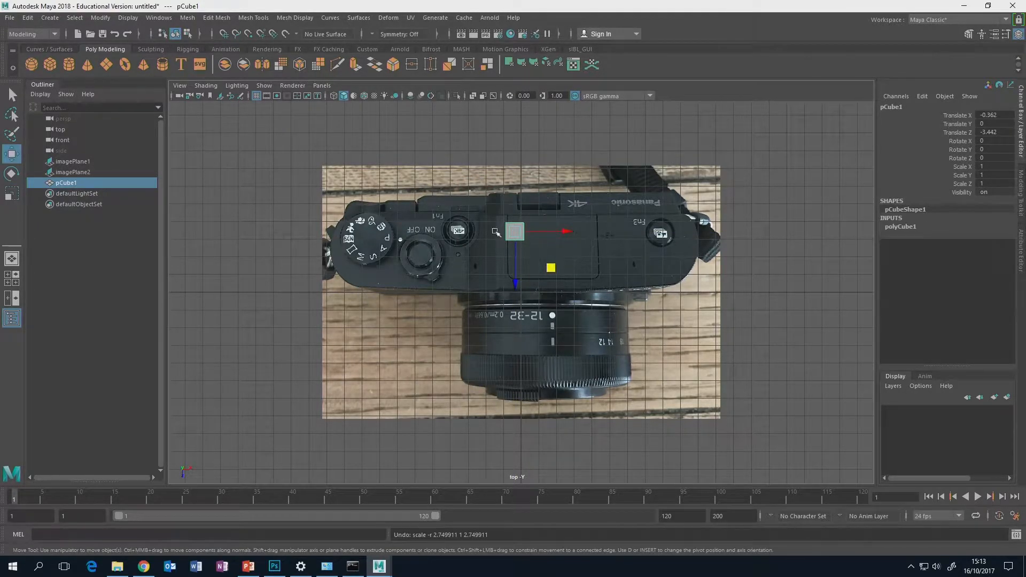
pyautogui.moveTo(548, 271); pyautogui.dragTo(536, 288, button='middle')
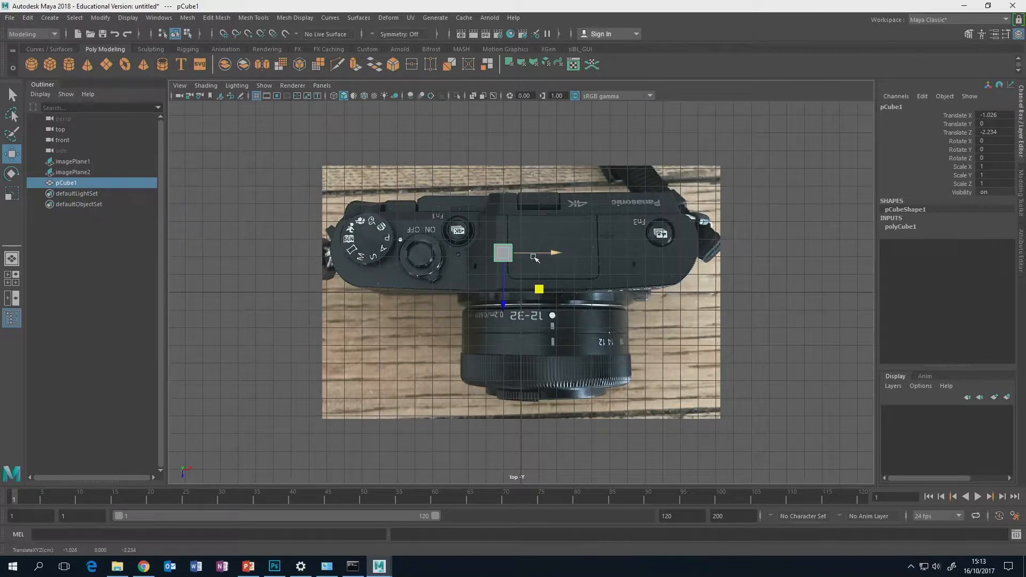
pyautogui.press('4')
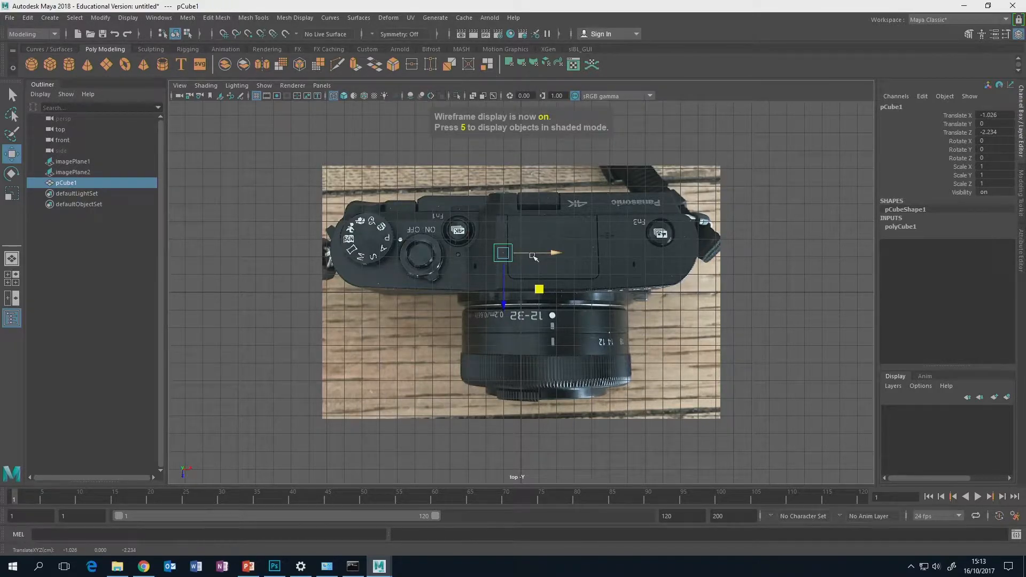
pyautogui.moveTo(540, 294); pyautogui.dragTo(377, 285, button='middle')
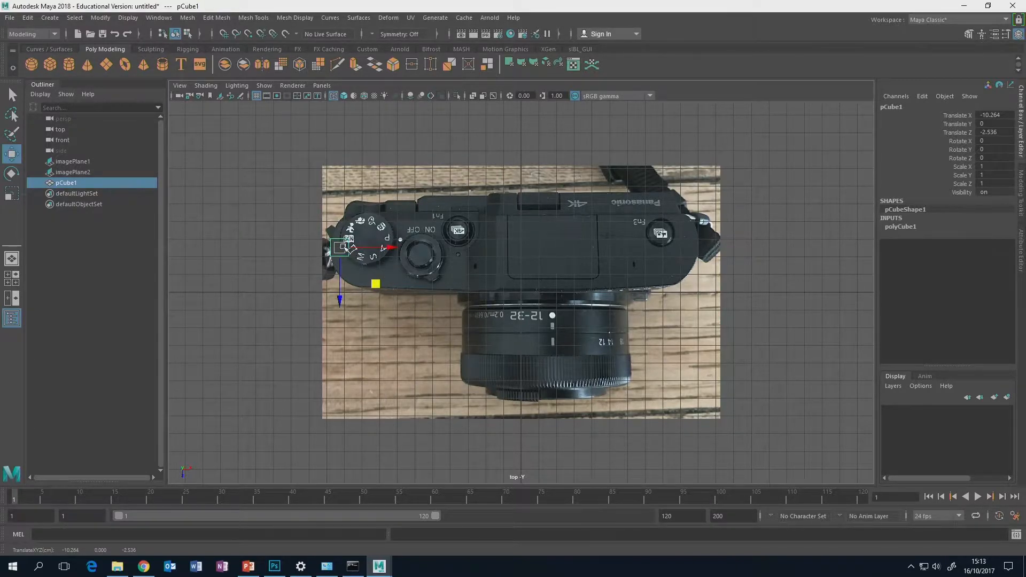
# Switch the cube to vertex editing and stretch its right-hand vertices to the camera body's right end, at about X 10
pyautogui.rightClick(345, 250)
pyautogui.click(345, 249)
pyautogui.rightClick(348, 243)
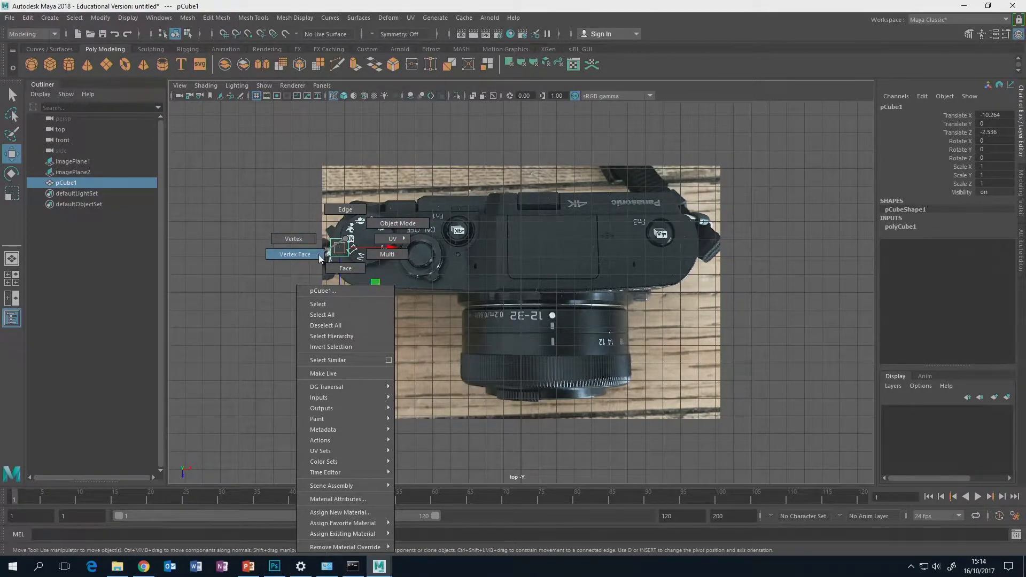
pyautogui.moveTo(315, 254); pyautogui.dragTo(300, 239, button='right')
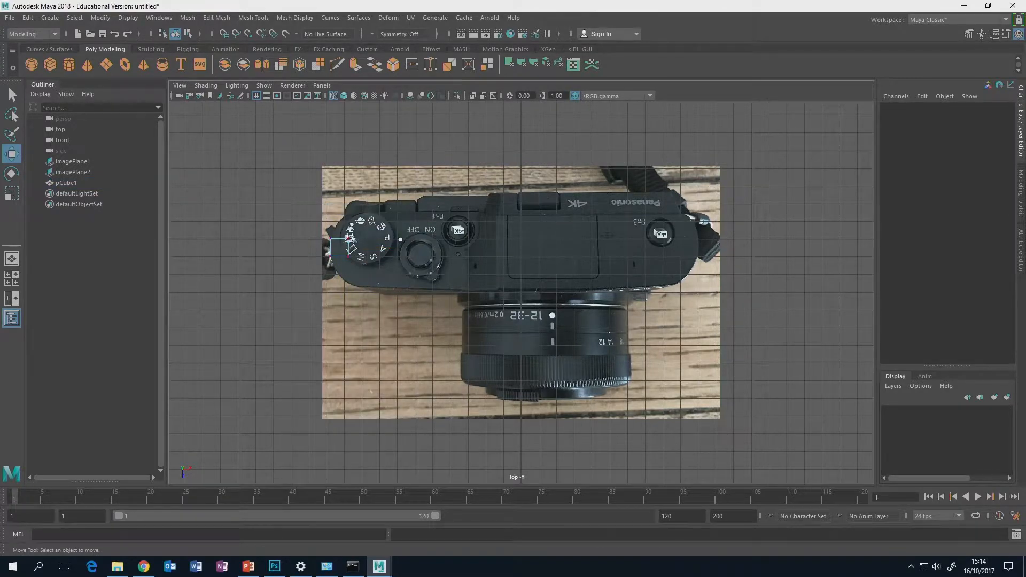
pyautogui.scroll(3, 358, 251)
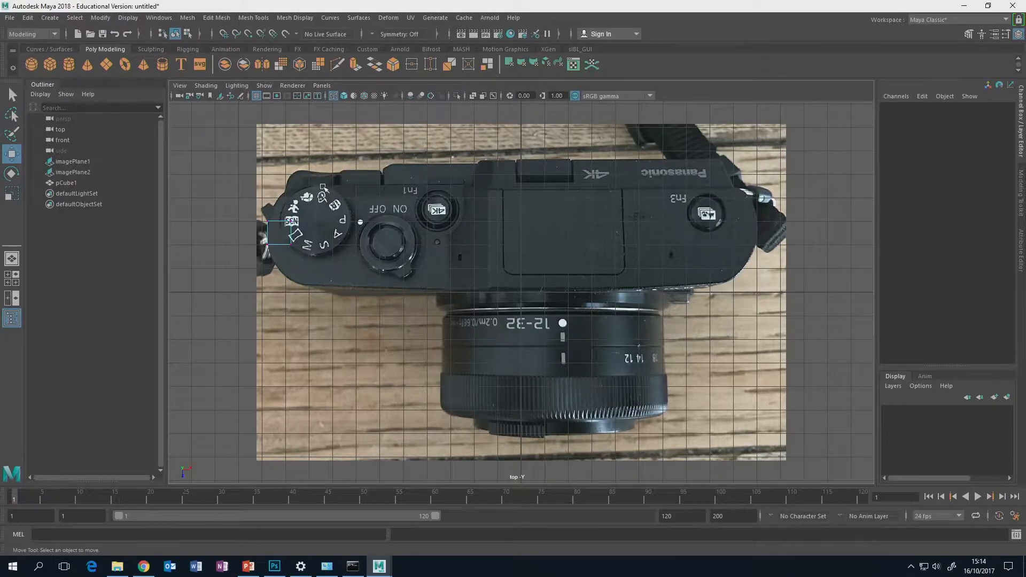
pyautogui.moveTo(323, 187); pyautogui.dragTo(311, 235)
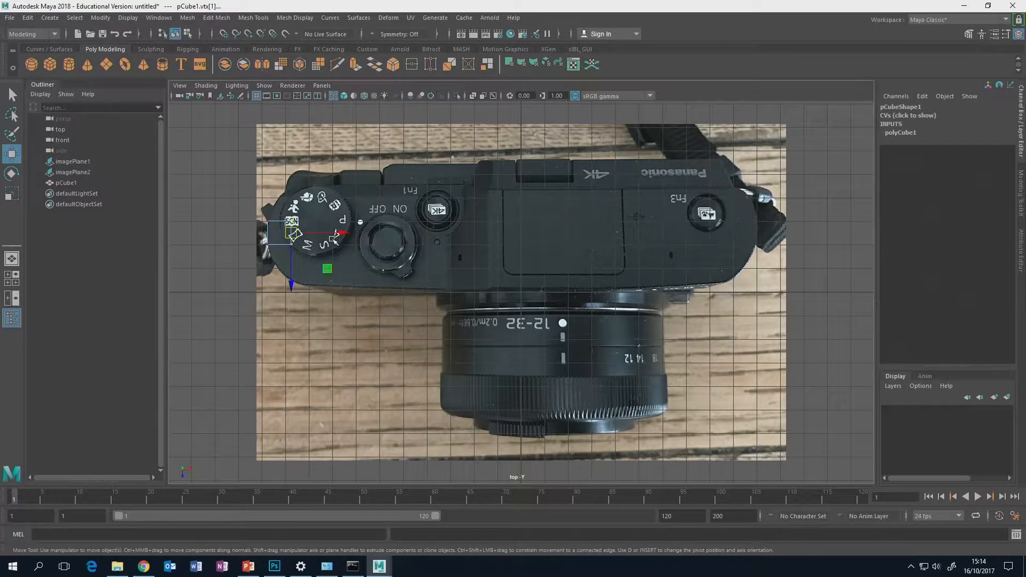
pyautogui.press('e')
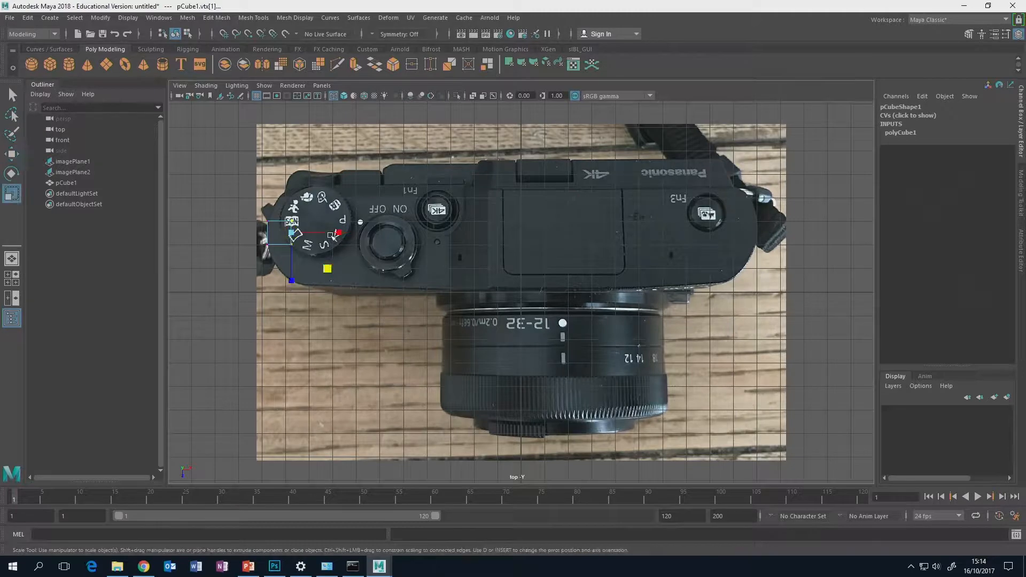
pyautogui.press('w')
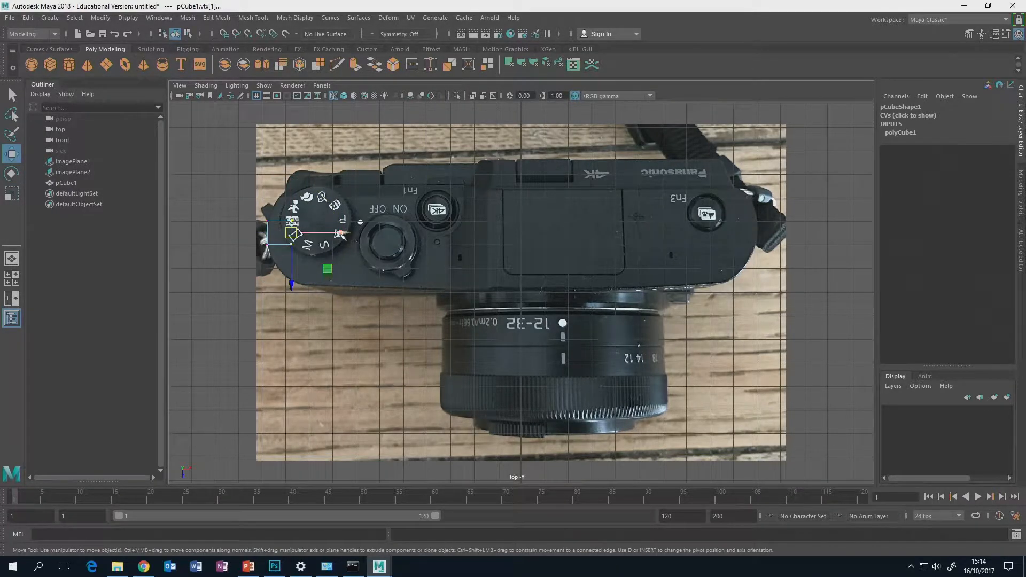
pyautogui.moveTo(351, 245); pyautogui.dragTo(805, 245)
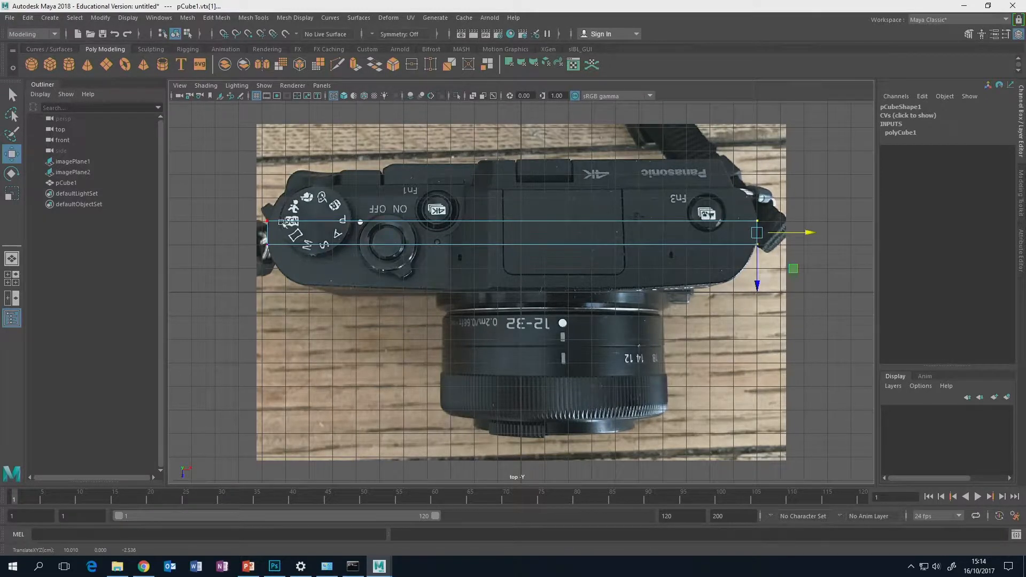
# Fit the cube to the body's depth in the top view: rear vertices at about Z -4.6, front vertices at about Z -0.15
pyautogui.moveTo(245, 198); pyautogui.dragTo(766, 233)
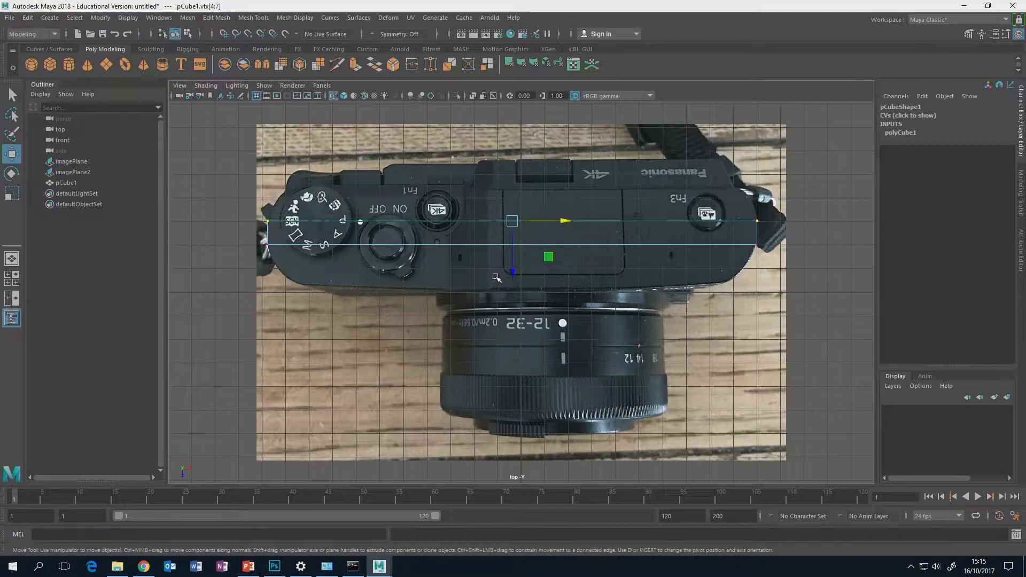
pyautogui.moveTo(516, 254); pyautogui.dragTo(519, 217)
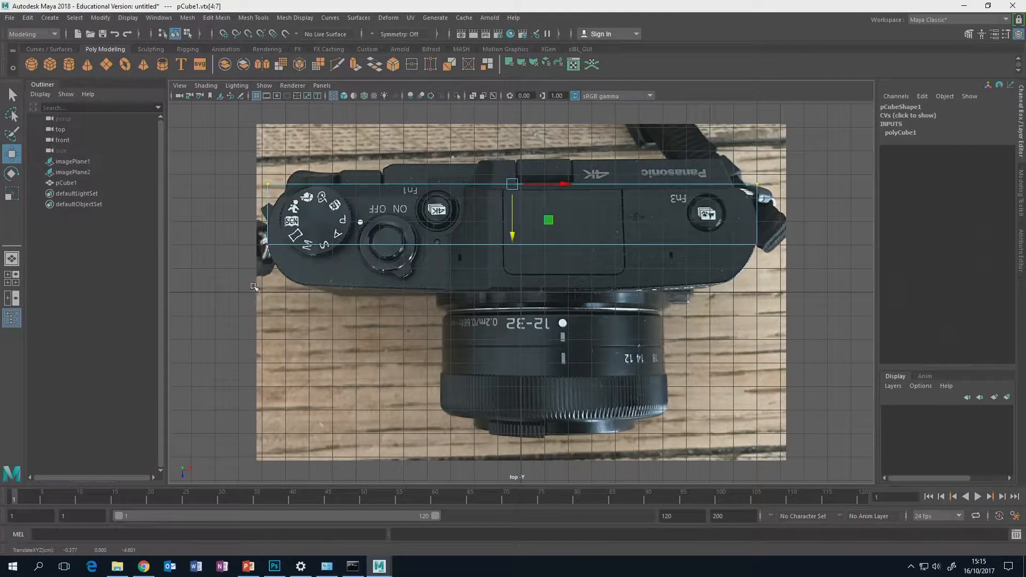
pyautogui.moveTo(247, 292); pyautogui.dragTo(772, 230)
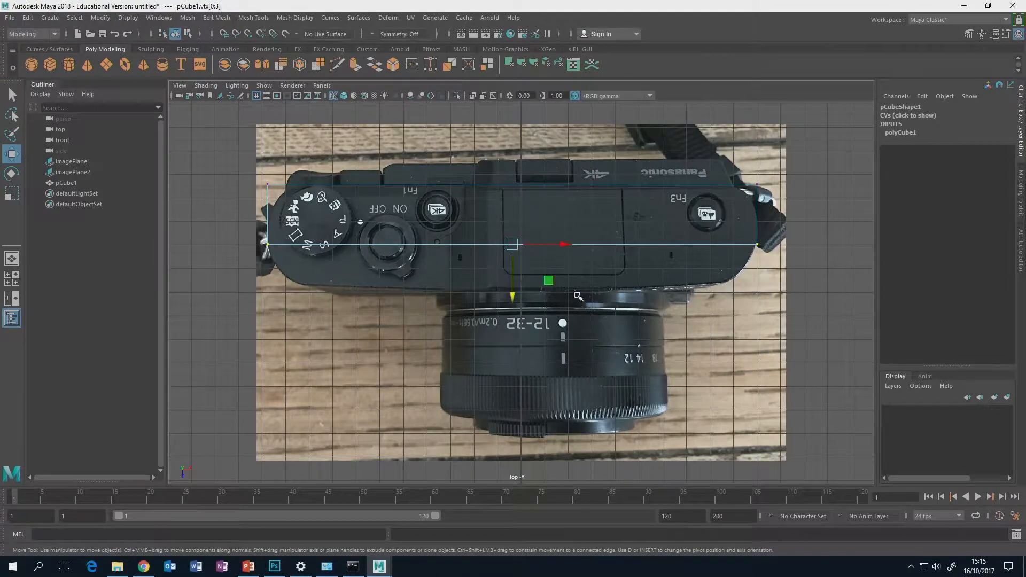
pyautogui.moveTo(513, 273); pyautogui.dragTo(514, 319)
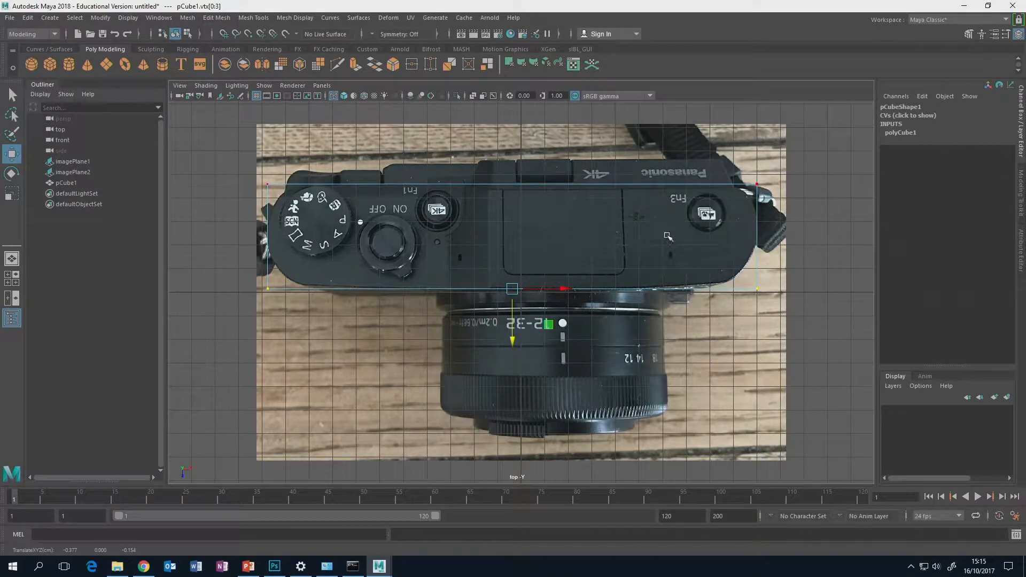
# Return to the four views and move the front photo, imagePlane2, back behind the cube to about Z -6.8
pyautogui.press('space')
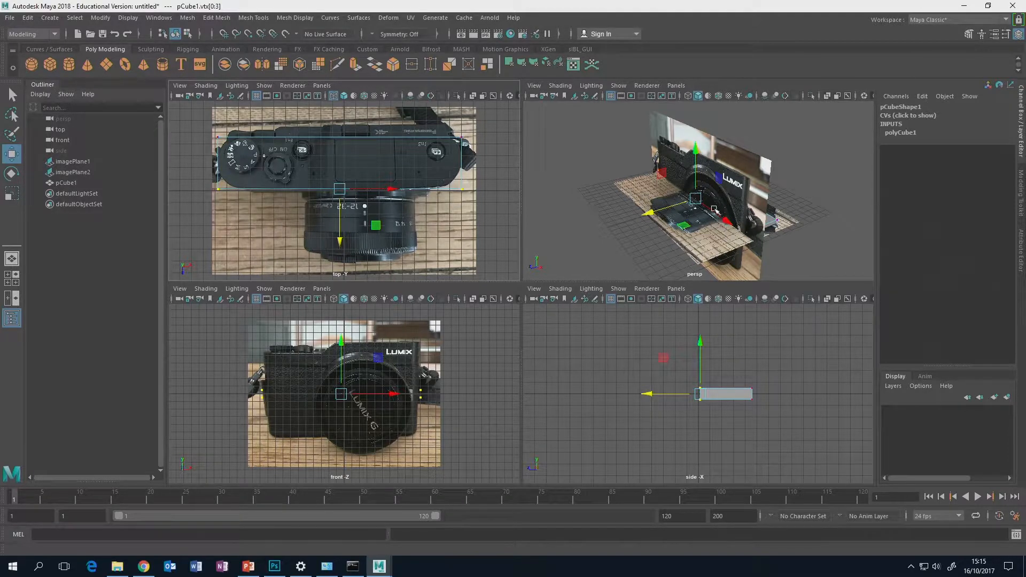
pyautogui.click(746, 186)
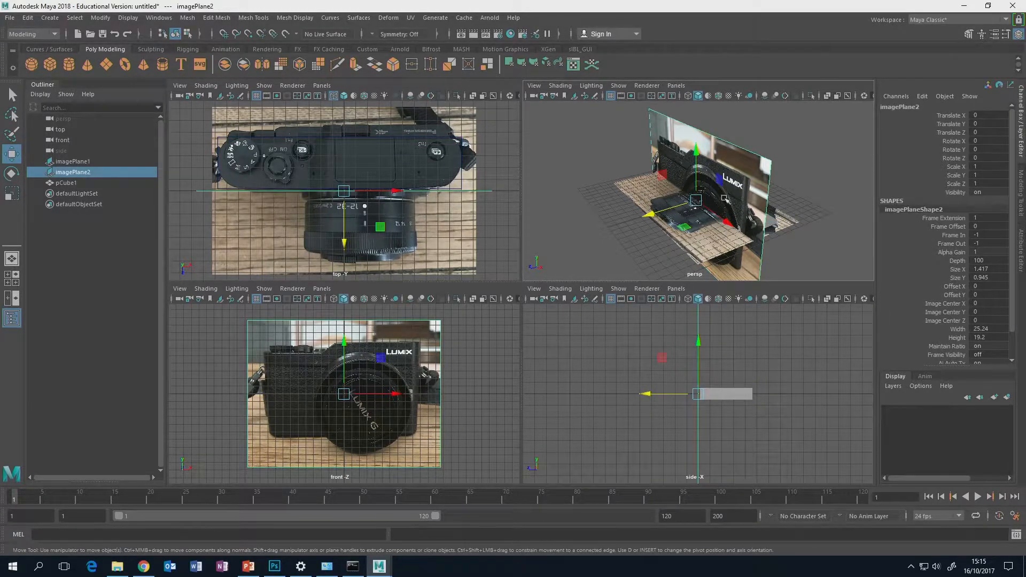
pyautogui.moveTo(675, 210); pyautogui.dragTo(716, 206)
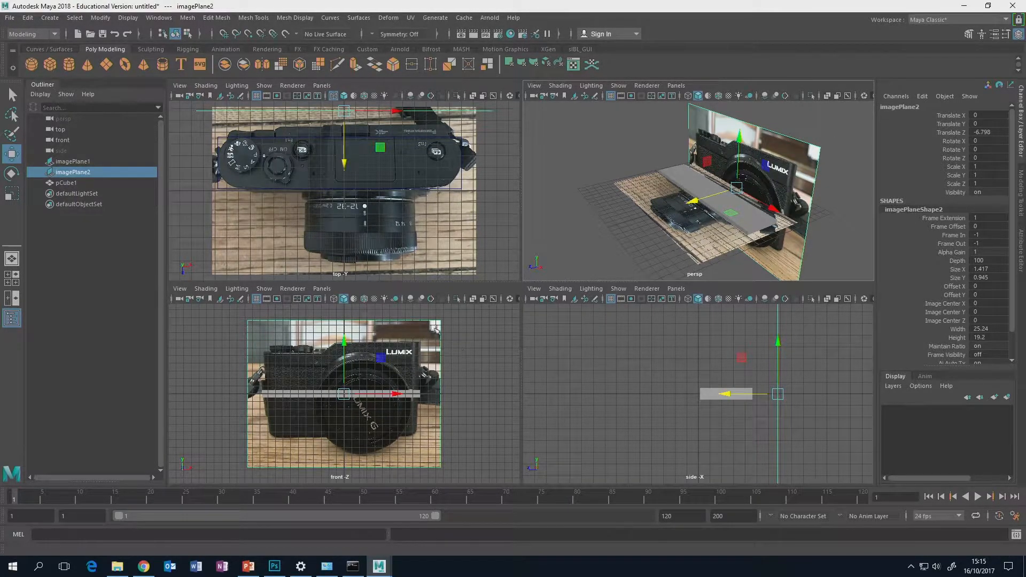
# In an enlarged wireframe front view, lower the cube to the camera body's base, at about Y -5.11
pyautogui.press('space')
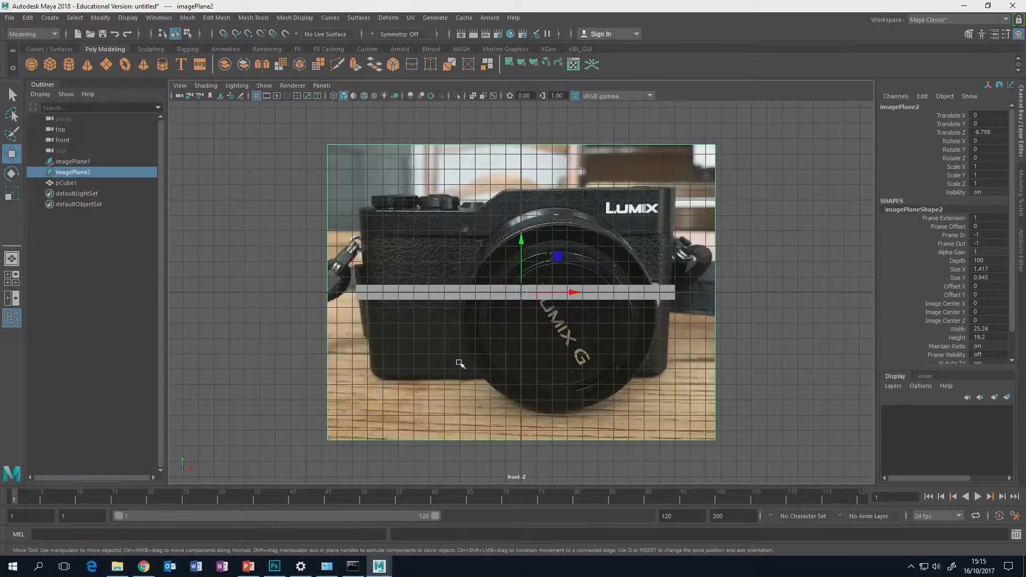
pyautogui.click(435, 298)
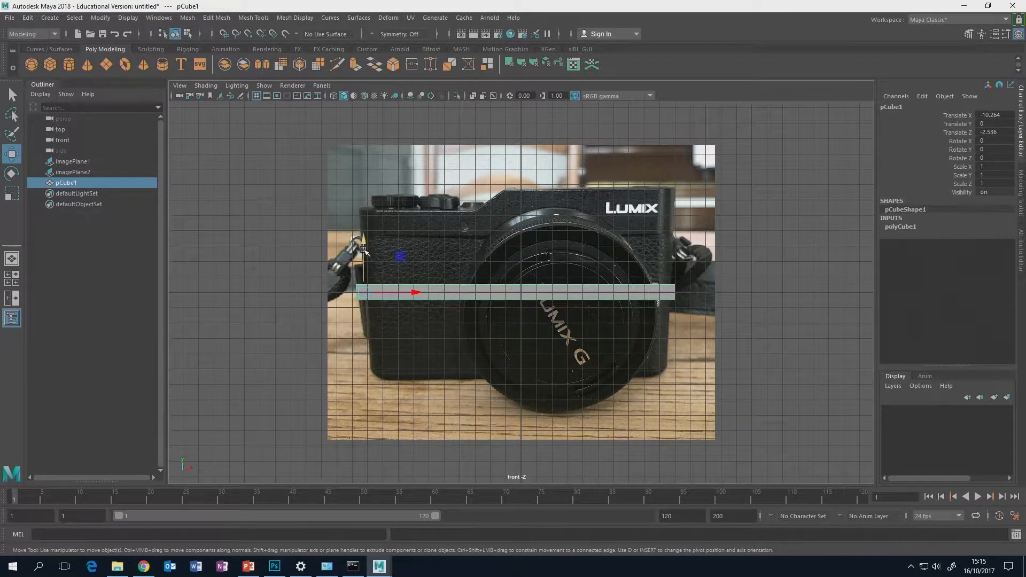
pyautogui.moveTo(363, 249); pyautogui.dragTo(364, 325)
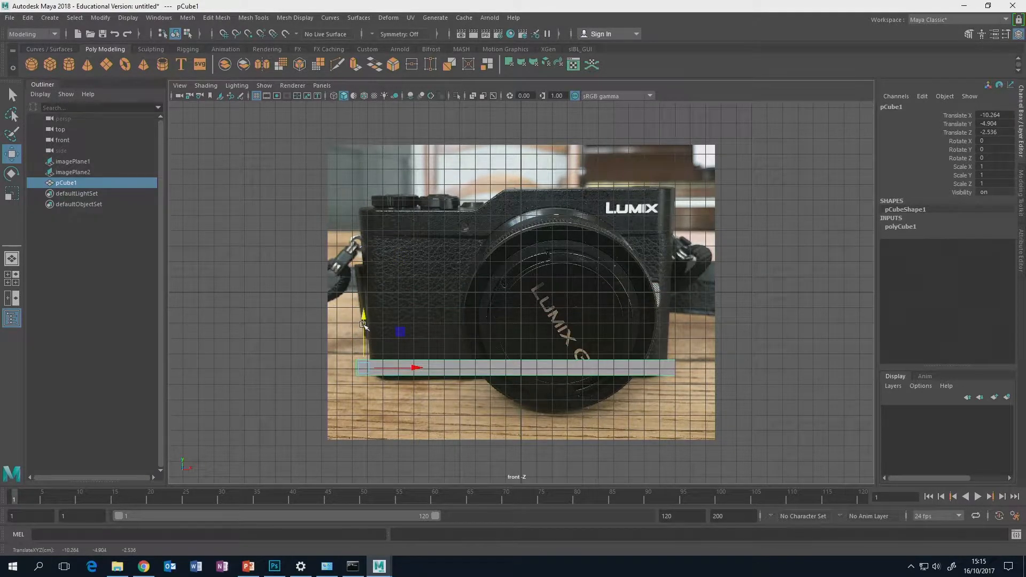
pyautogui.press('4')
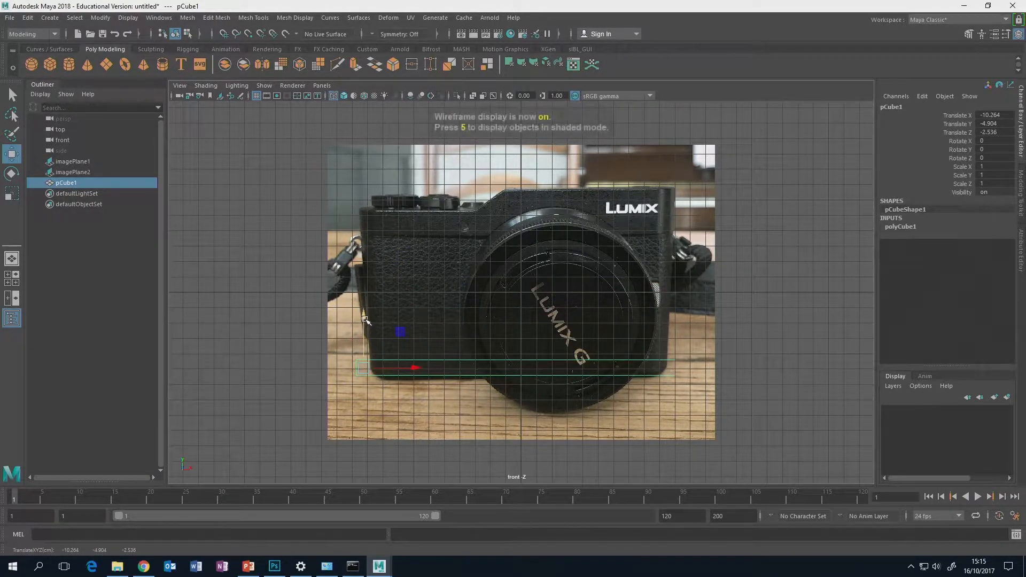
pyautogui.moveTo(366, 321); pyautogui.dragTo(365, 324)
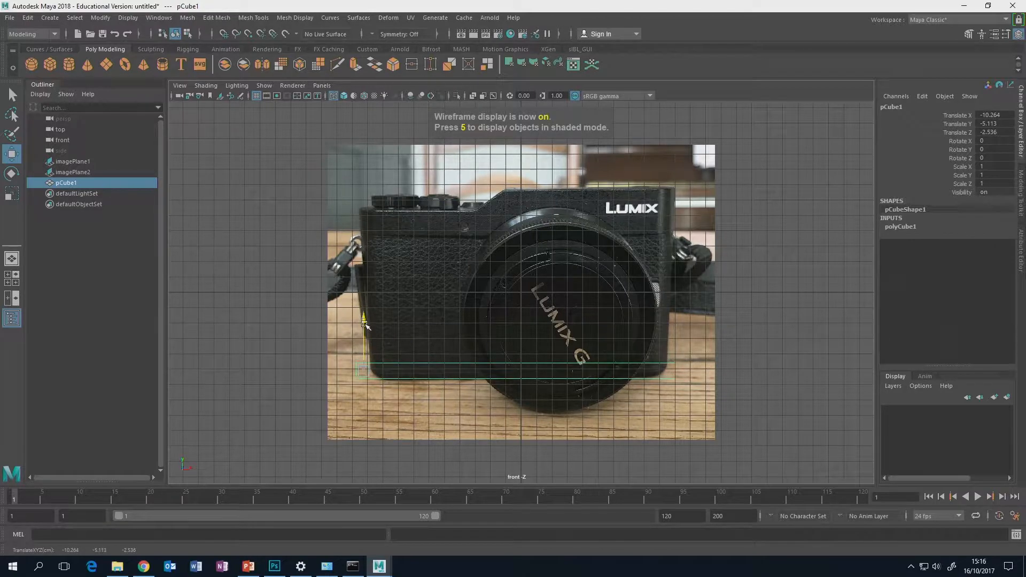
# Raise the cube's upper vertices to the top edge of the camera body, at about Y 5.47, and check the box in perspective
pyautogui.rightClick(390, 361)
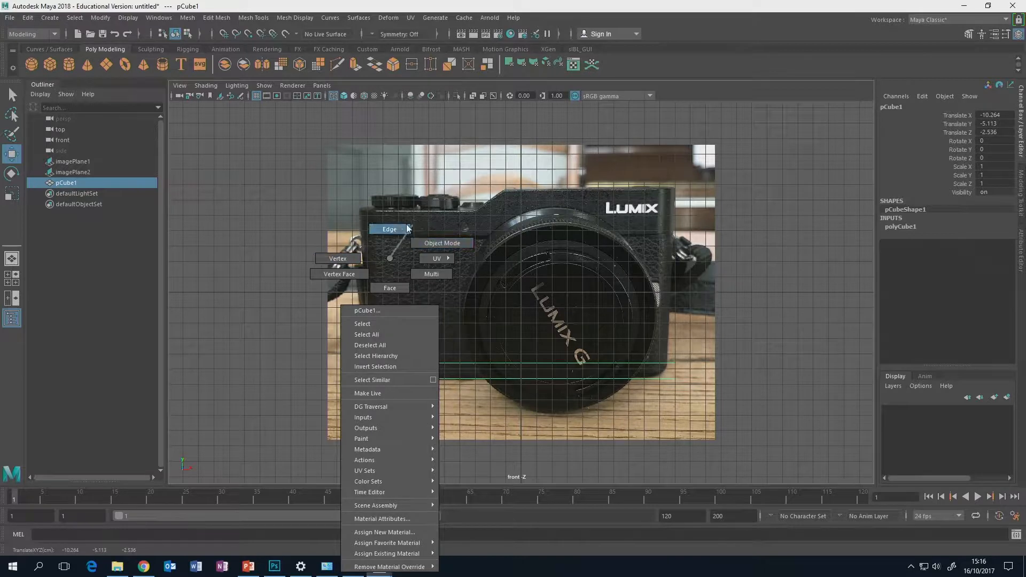
pyautogui.click(338, 259)
pyautogui.moveTo(329, 347); pyautogui.dragTo(685, 371)
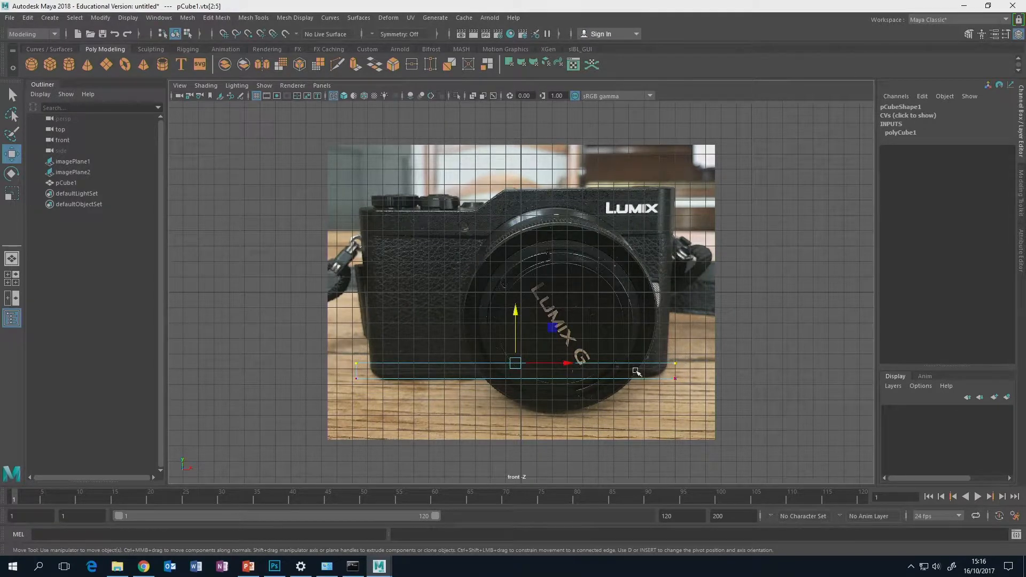
pyautogui.moveTo(517, 328); pyautogui.dragTo(518, 179)
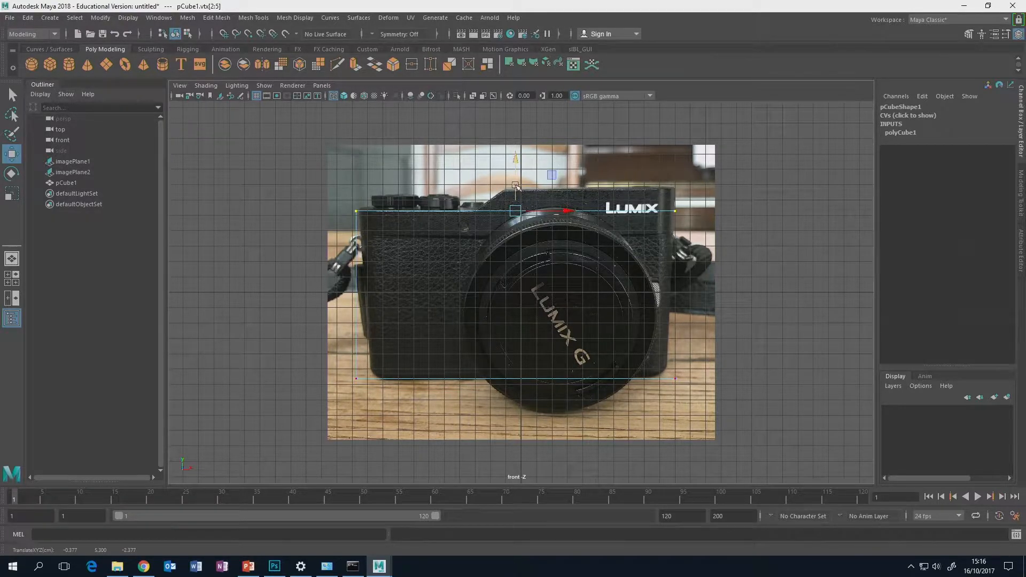
pyautogui.moveTo(517, 185); pyautogui.dragTo(517, 184)
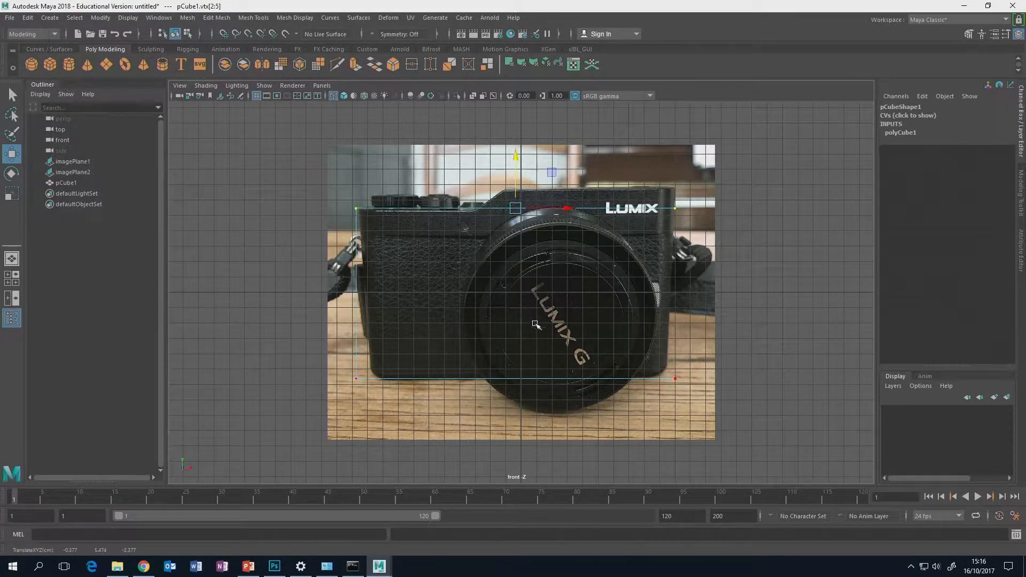
pyautogui.press('space')
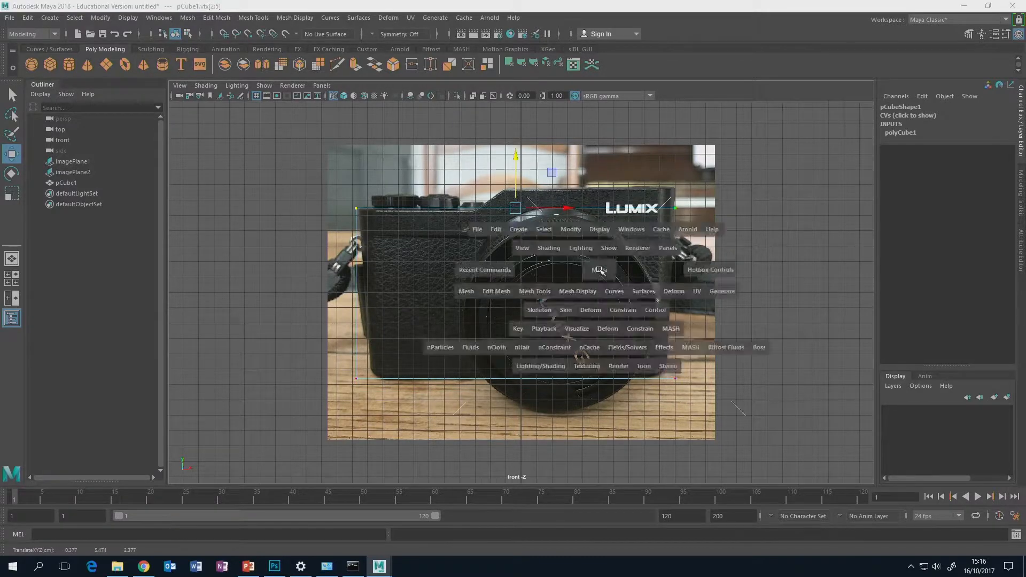
pyautogui.keyDown('alt'); pyautogui.moveTo(787, 188); pyautogui.dragTo(646, 224); pyautogui.keyUp('alt')
pyautogui.press('space')
pyautogui.press('space')
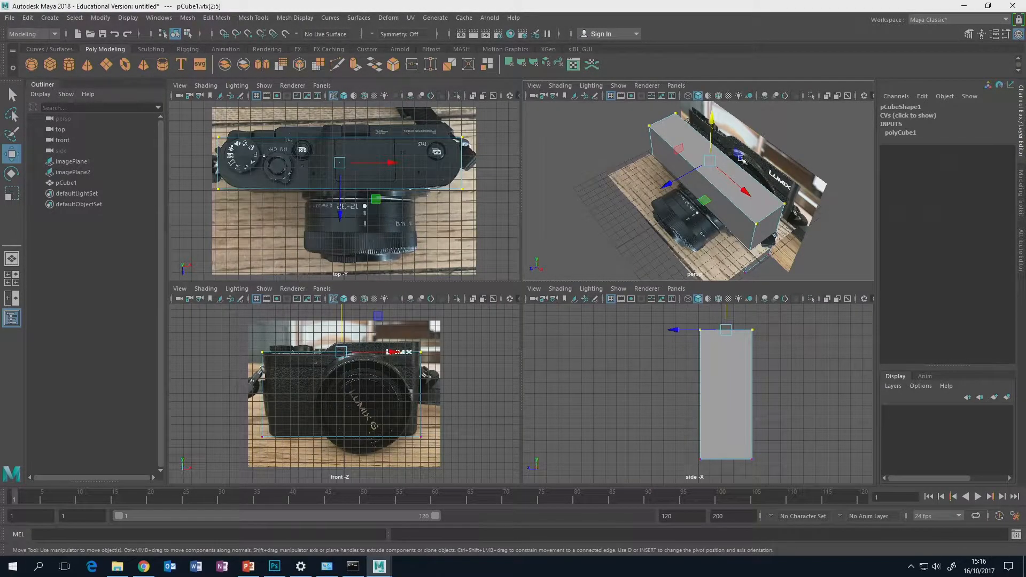
# Switch to Photoshop, hide Layer 1 in IMG_5249.JPG, study the camera's shape there and in IMG_5248.JPG, and return to Maya
pyautogui.click(274, 566)
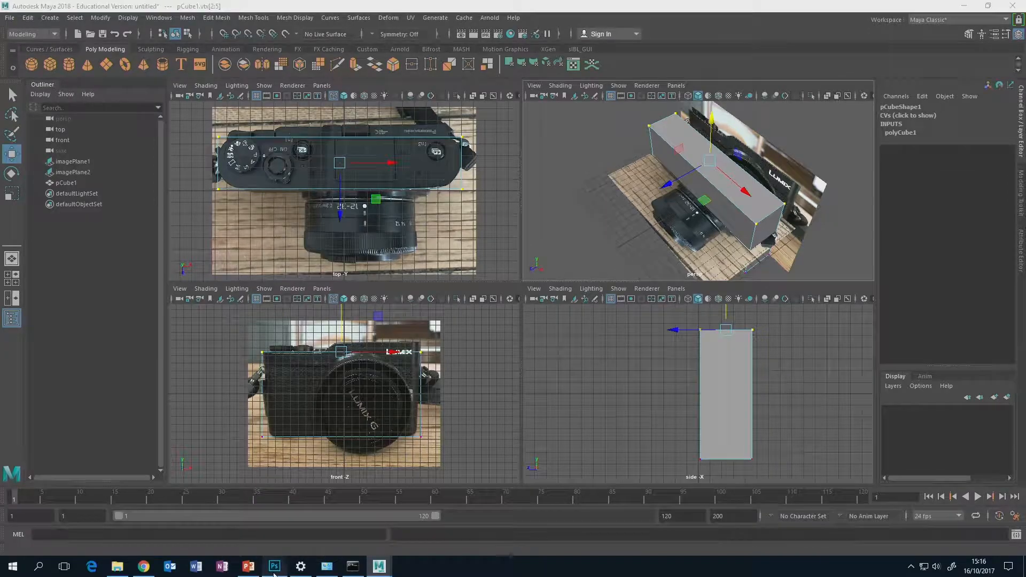
pyautogui.click(448, 46)
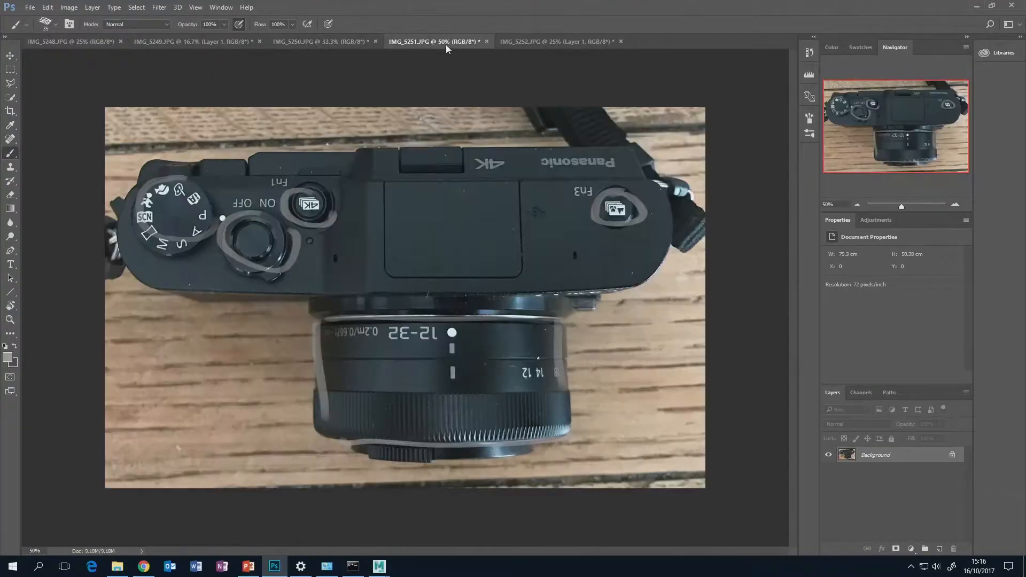
pyautogui.click(213, 42)
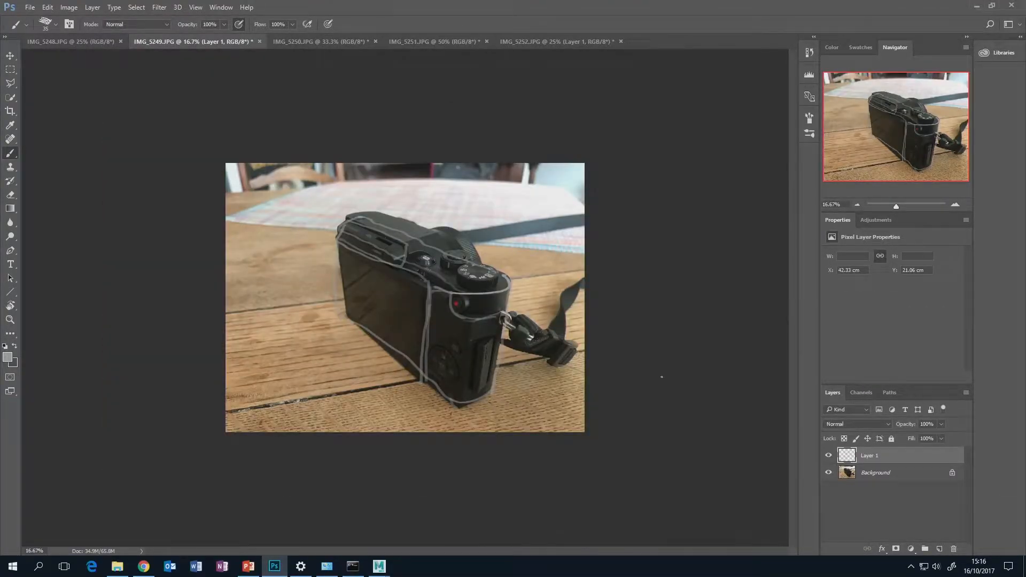
pyautogui.click(828, 455)
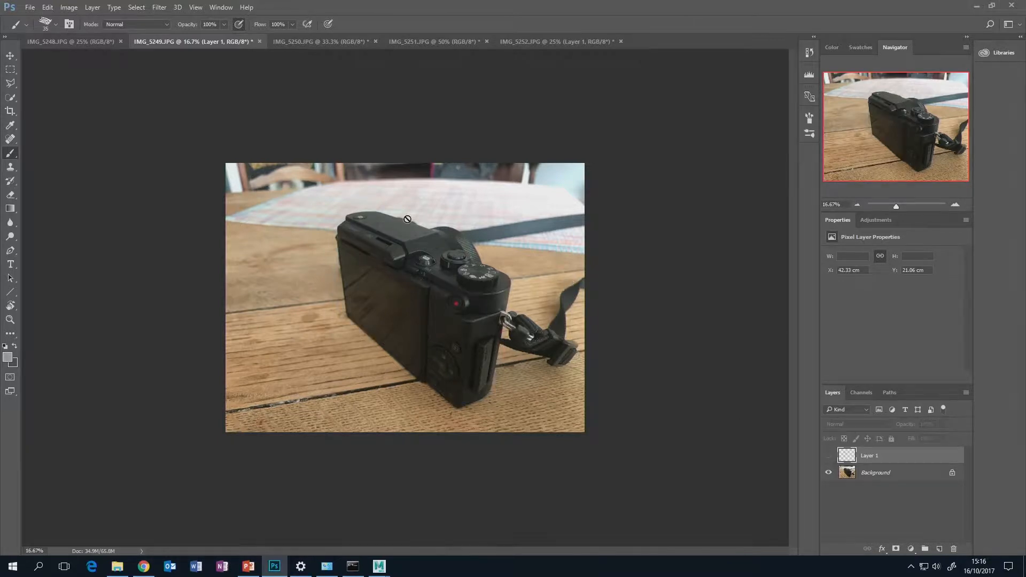
pyautogui.click(92, 43)
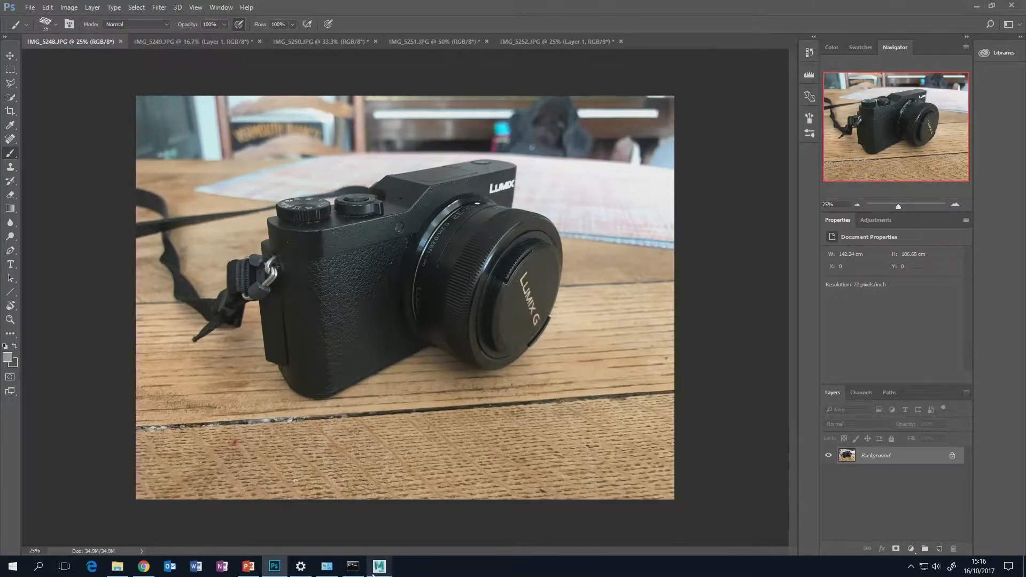
pyautogui.moveTo(379, 566)
pyautogui.click(432, 531)
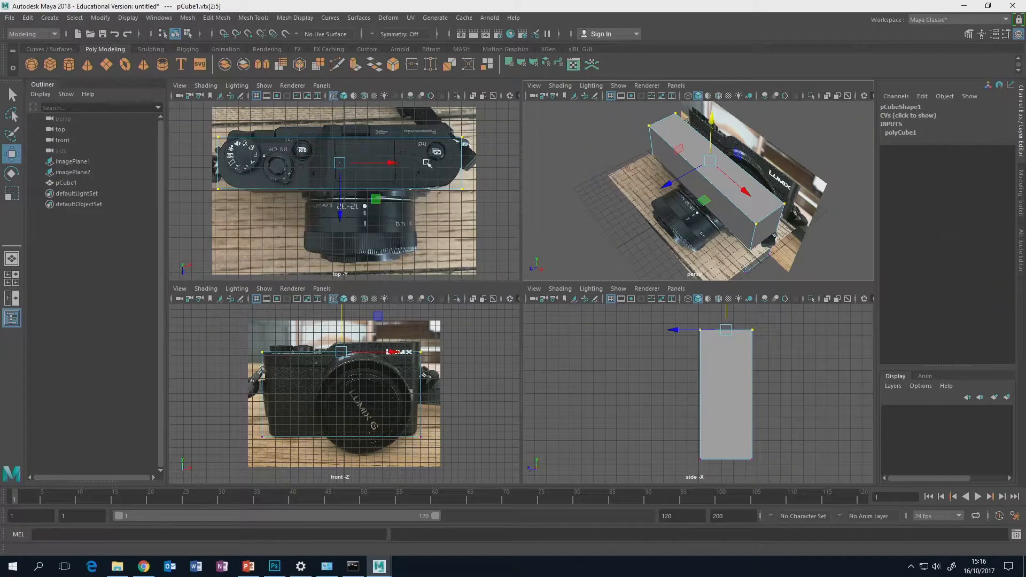
# Enlarge the top view and show the Modeling Toolkit with its mesh-cutting tools in reach
pyautogui.press('space')
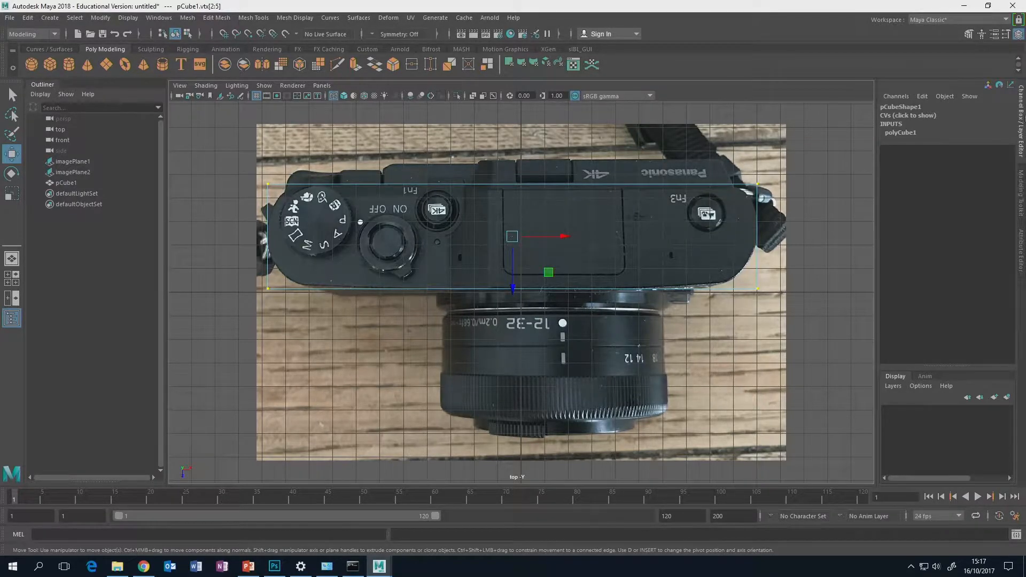
pyautogui.click(1022, 119)
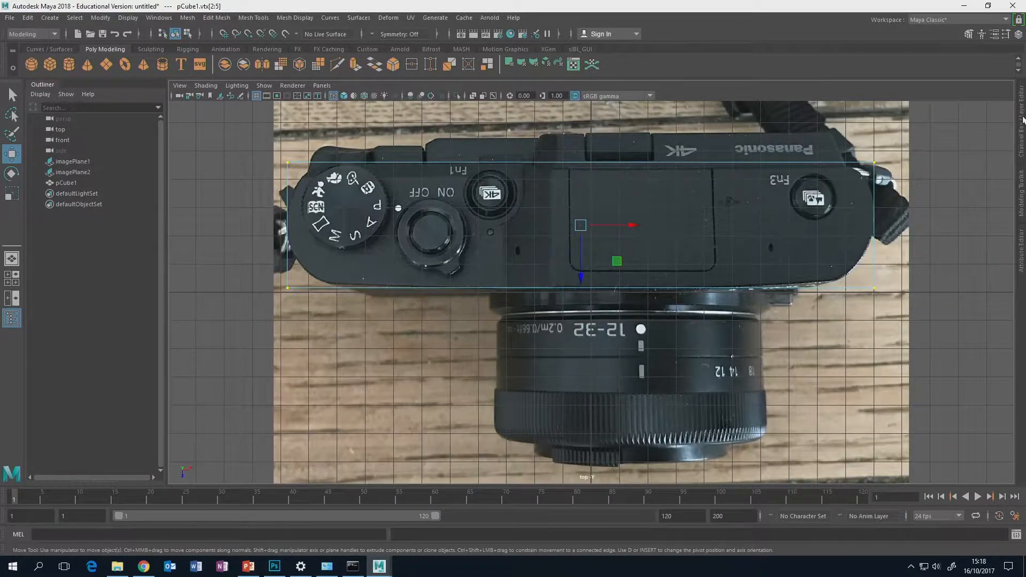
pyautogui.click(1022, 118)
pyautogui.click(1022, 119)
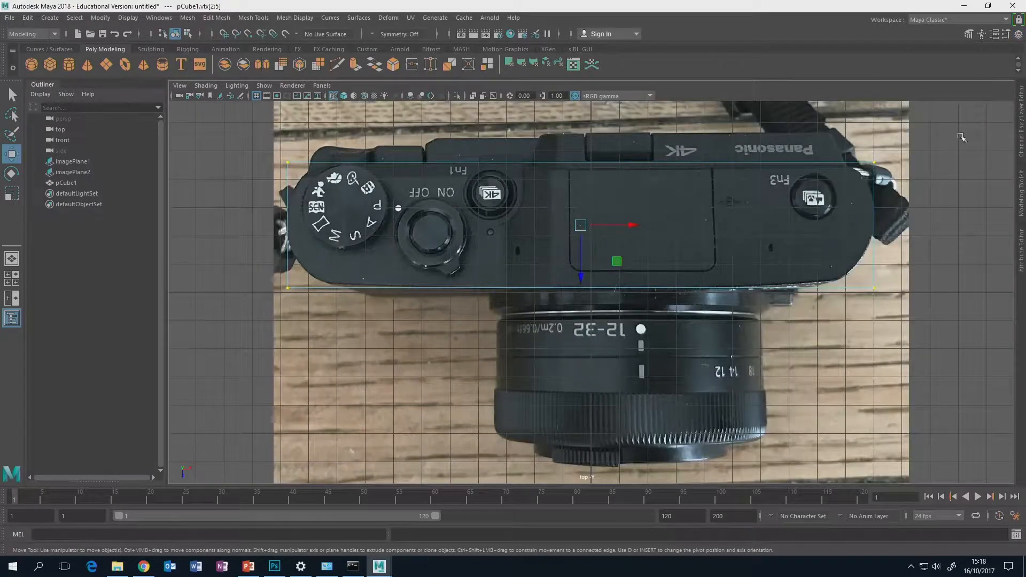
pyautogui.click(1022, 119)
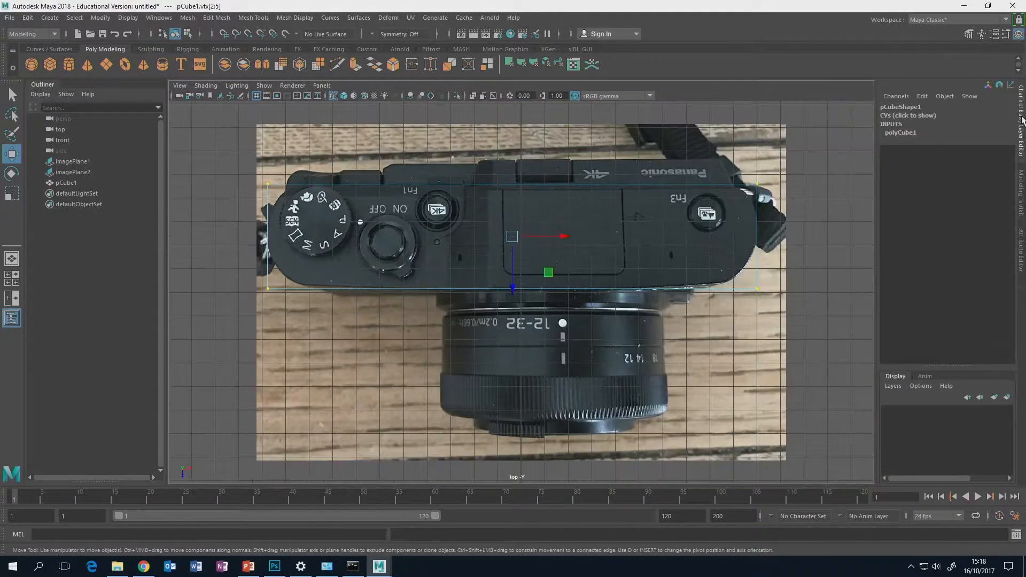
pyautogui.click(1021, 184)
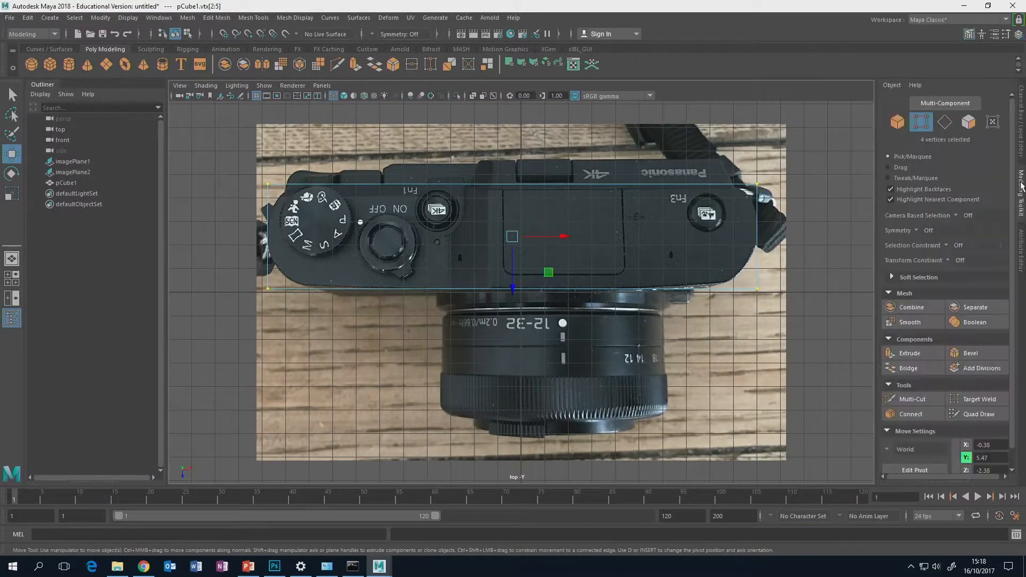
pyautogui.click(1022, 251)
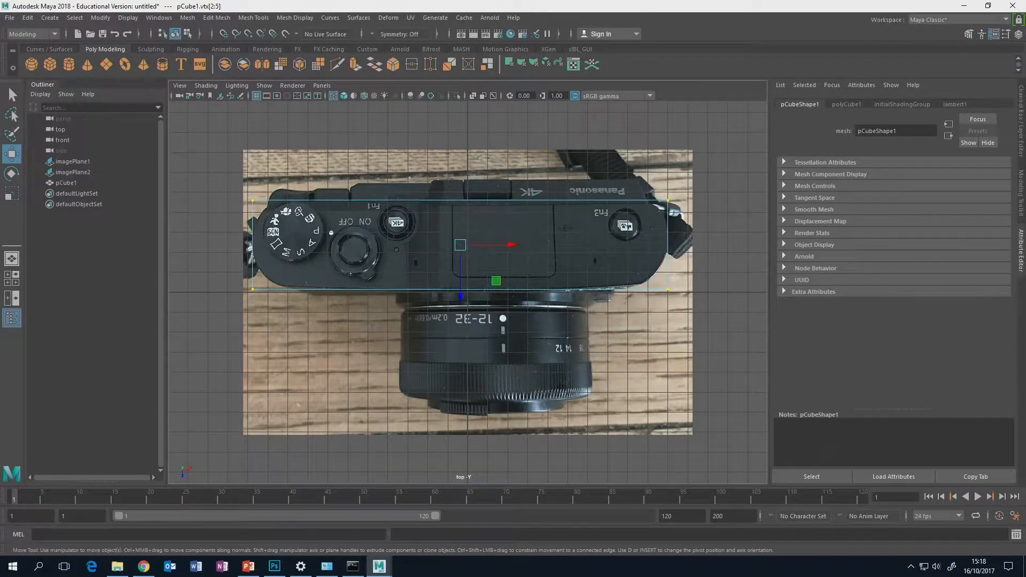
pyautogui.click(1021, 192)
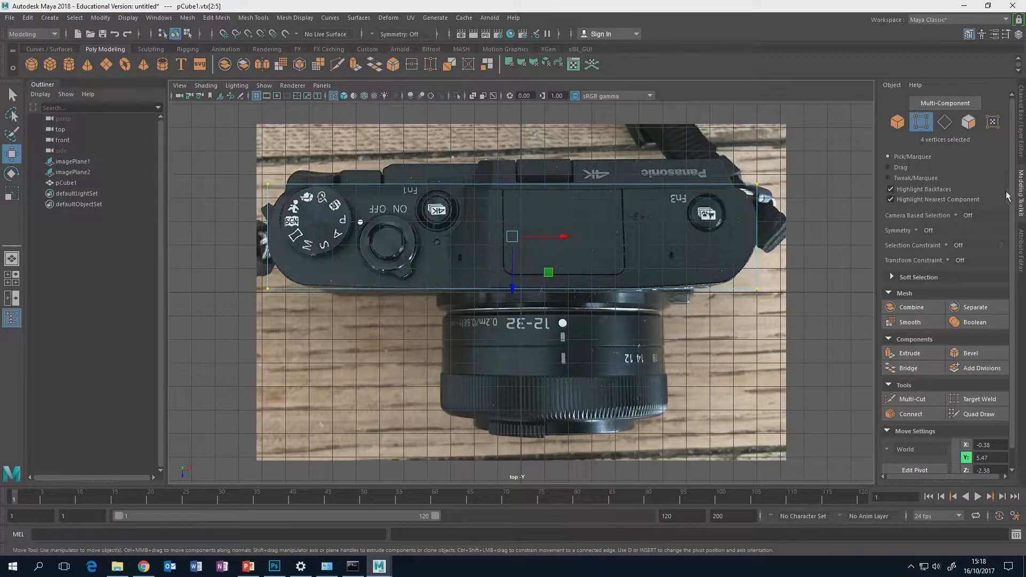
pyautogui.scroll(-1, 1002, 267)
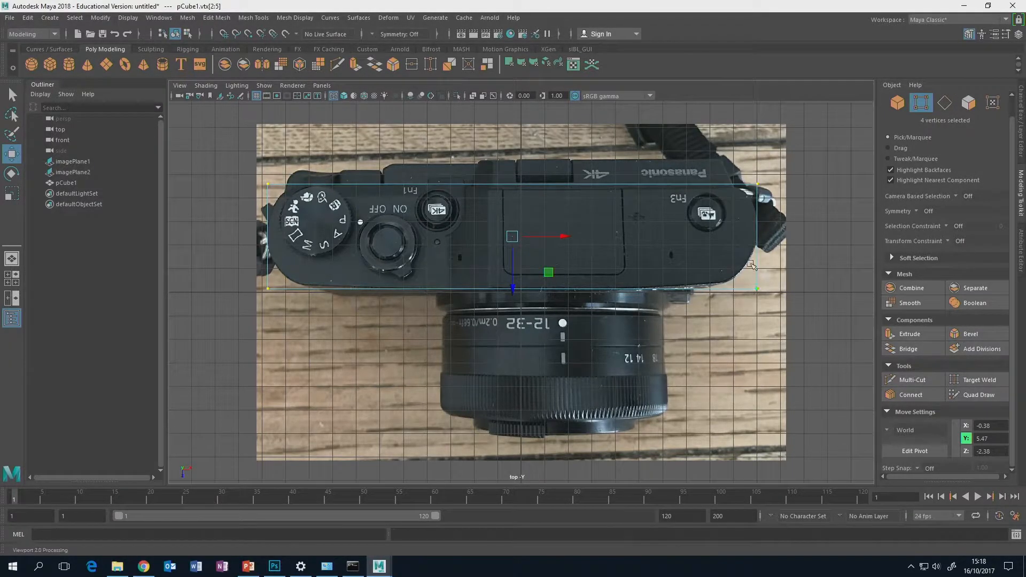
# Insert a Multi-Cut edge loop lengthwise through the box at roughly mid-depth, and check it in perspective
pyautogui.click(912, 379)
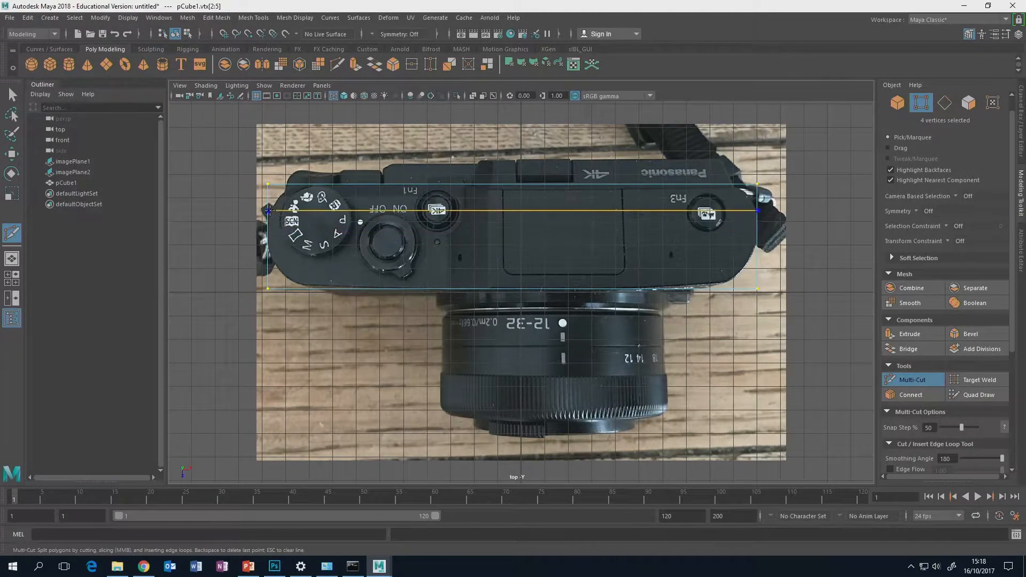
pyautogui.keyDown('ctrl'); pyautogui.click(268, 233); pyautogui.keyUp('ctrl')
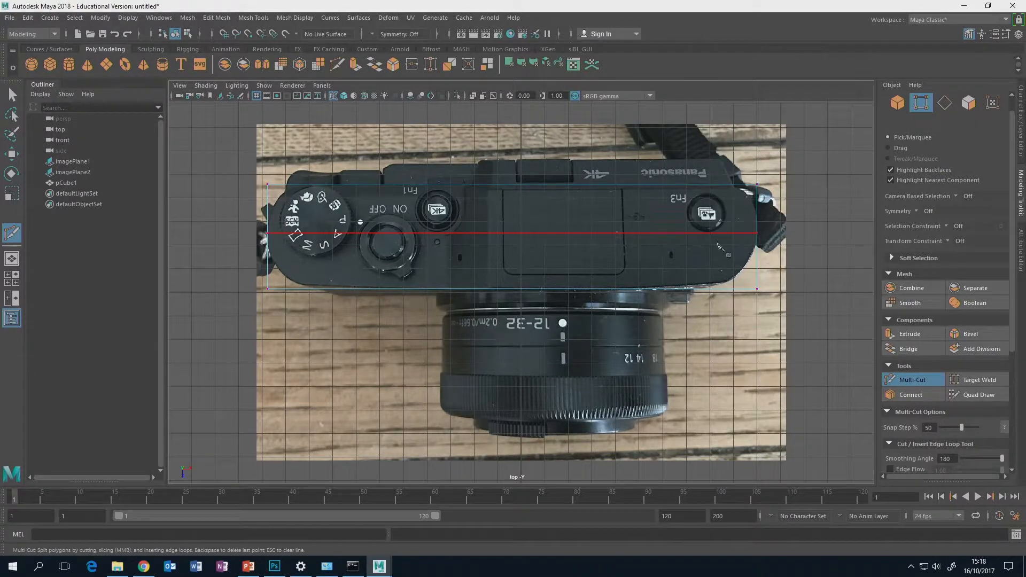
pyautogui.press('space')
pyautogui.keyDown('alt'); pyautogui.moveTo(775, 230); pyautogui.dragTo(629, 215); pyautogui.keyUp('alt')
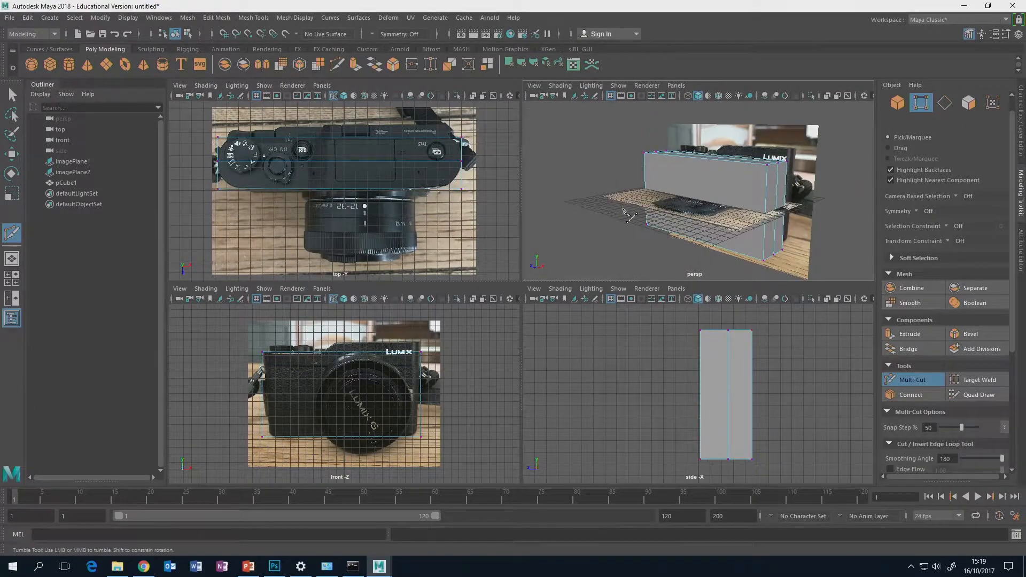
# In the enlarged top view, cut a crosswise edge loop near each end of the box where the camera body's corners begin to curve
pyautogui.press('space')
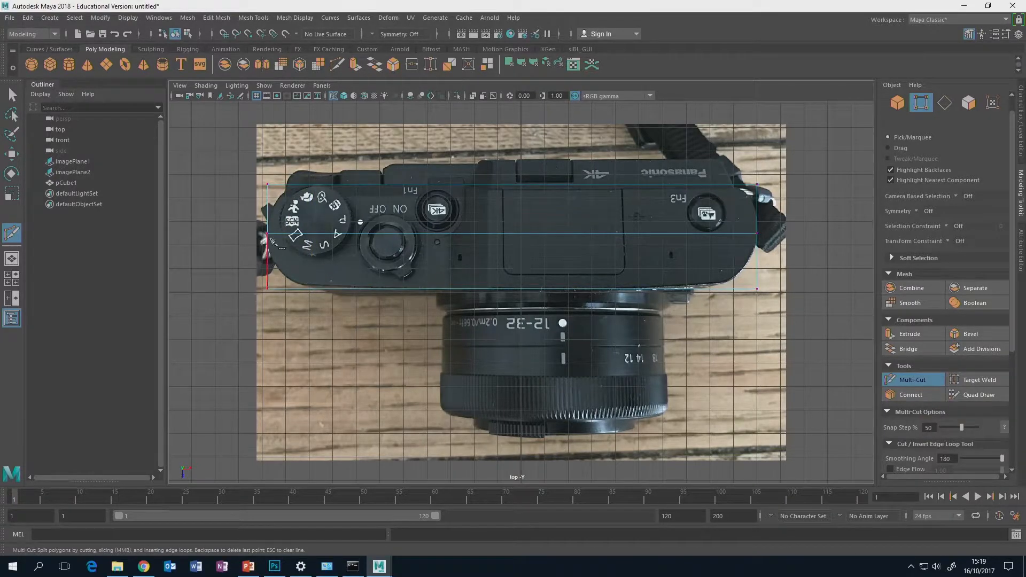
pyautogui.keyDown('ctrl'); pyautogui.click(310, 184); pyautogui.keyUp('ctrl')
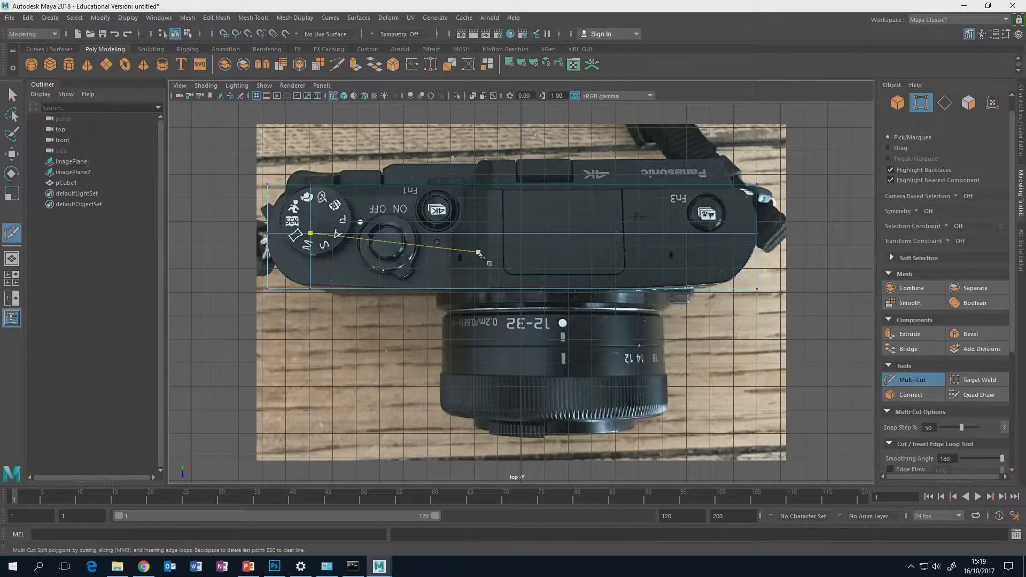
pyautogui.click(719, 183)
pyautogui.press('Escape')
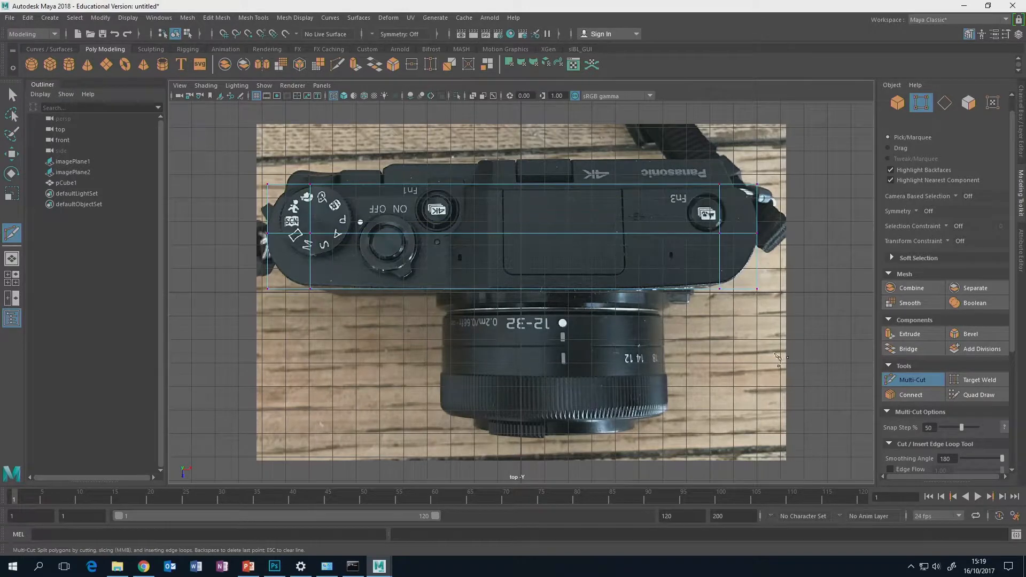
pyautogui.click(913, 381)
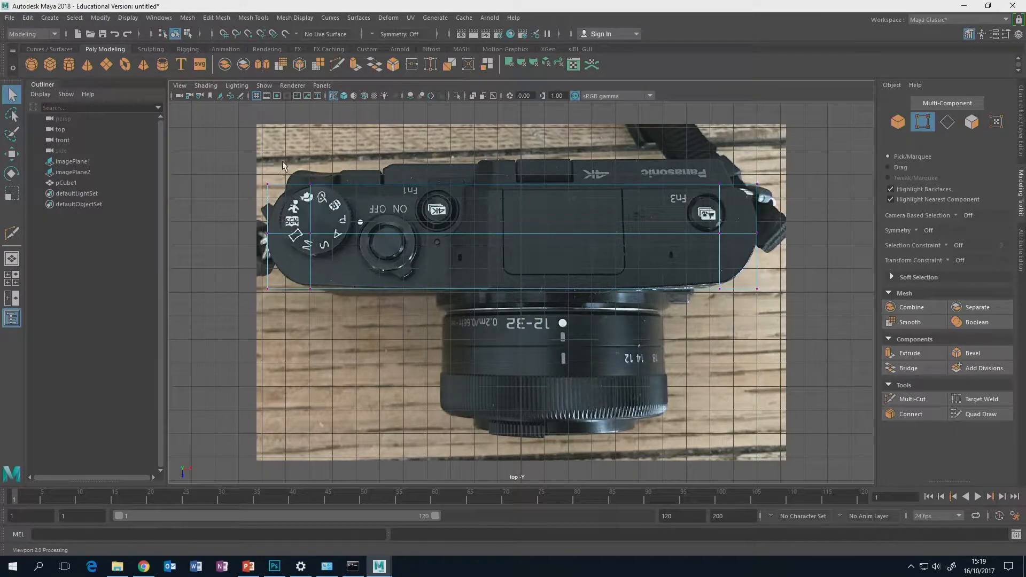
# Move the box's four rear corner vertices forward to about Z -3.72 and scale them slightly inward along X to follow the body outline
pyautogui.moveTo(284, 165); pyautogui.dragTo(267, 202)
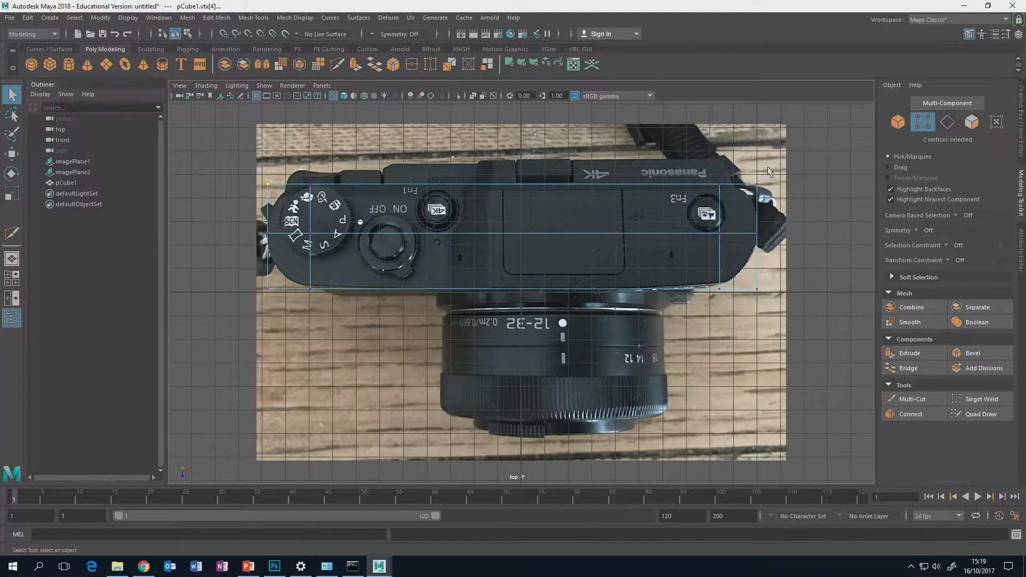
pyautogui.keyDown('shift'); pyautogui.moveTo(769, 169); pyautogui.dragTo(744, 204); pyautogui.keyUp('shift')
pyautogui.moveTo(297, 156); pyautogui.dragTo(248, 208)
pyautogui.moveTo(740, 206); pyautogui.dragTo(781, 175)
pyautogui.moveTo(282, 170); pyautogui.dragTo(249, 212)
pyautogui.moveTo(739, 180); pyautogui.dragTo(781, 211)
pyautogui.keyDown('shift'); pyautogui.moveTo(282, 166); pyautogui.dragTo(243, 213); pyautogui.keyUp('shift')
pyautogui.press('w')
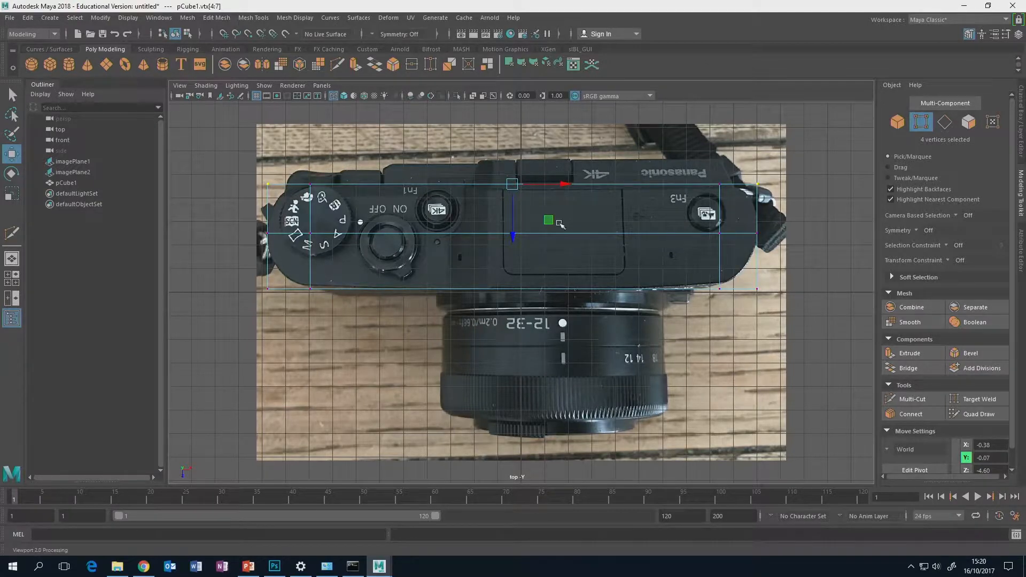
pyautogui.moveTo(511, 215); pyautogui.dragTo(516, 234)
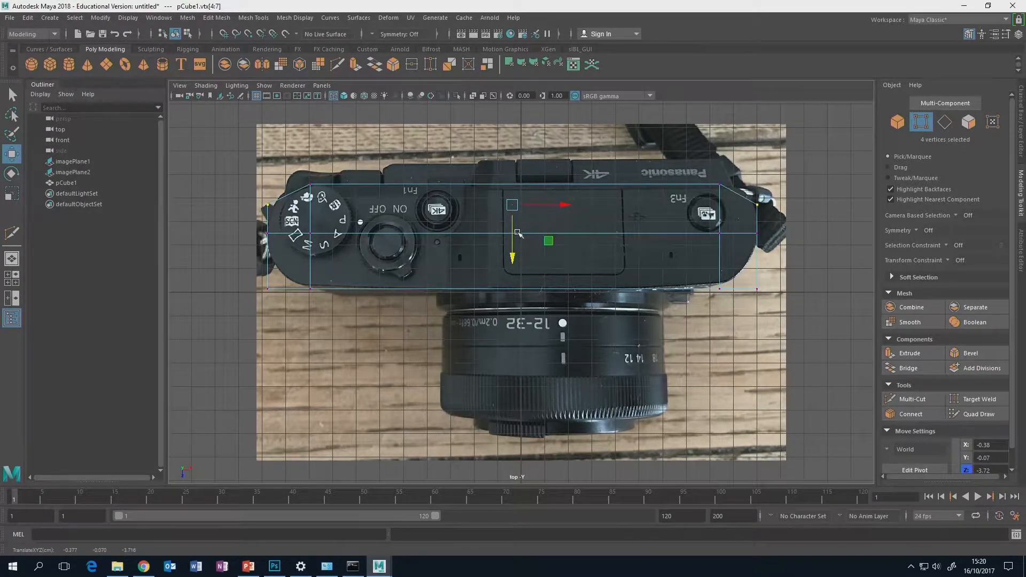
pyautogui.press('r')
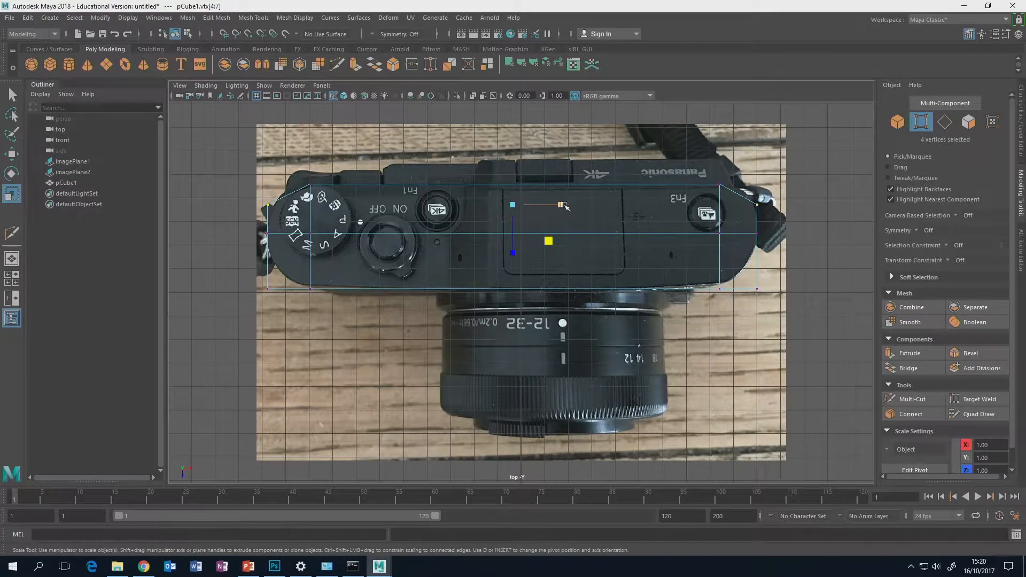
pyautogui.moveTo(564, 206); pyautogui.dragTo(560, 205)
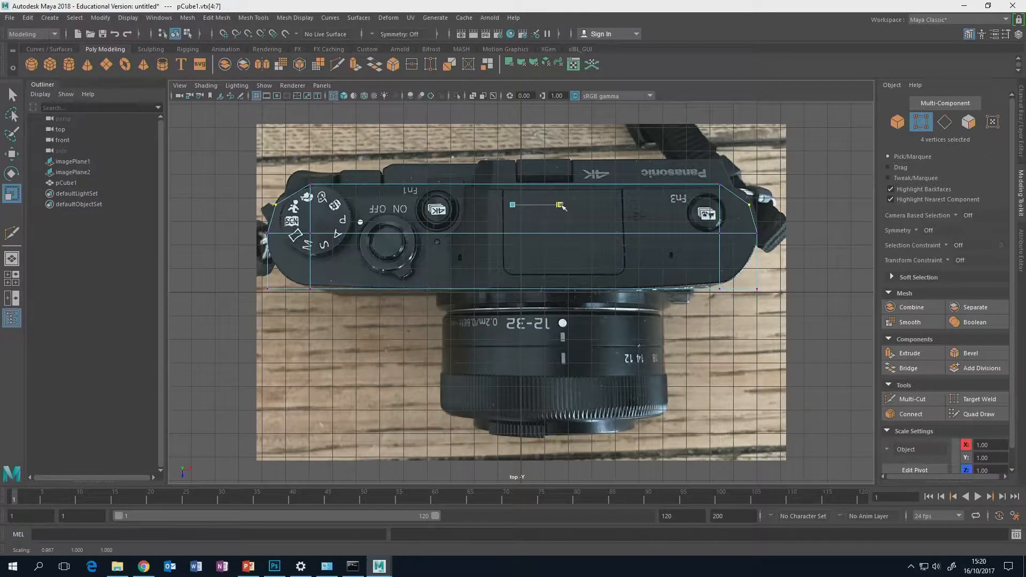
# Scale the four front corner vertices inward along X and move them back to about Z -0.86 to match the body's curved front corners
pyautogui.moveTo(256, 312); pyautogui.dragTo(282, 276)
pyautogui.keyDown('shift'); pyautogui.moveTo(760, 304); pyautogui.dragTo(750, 273); pyautogui.keyUp('shift')
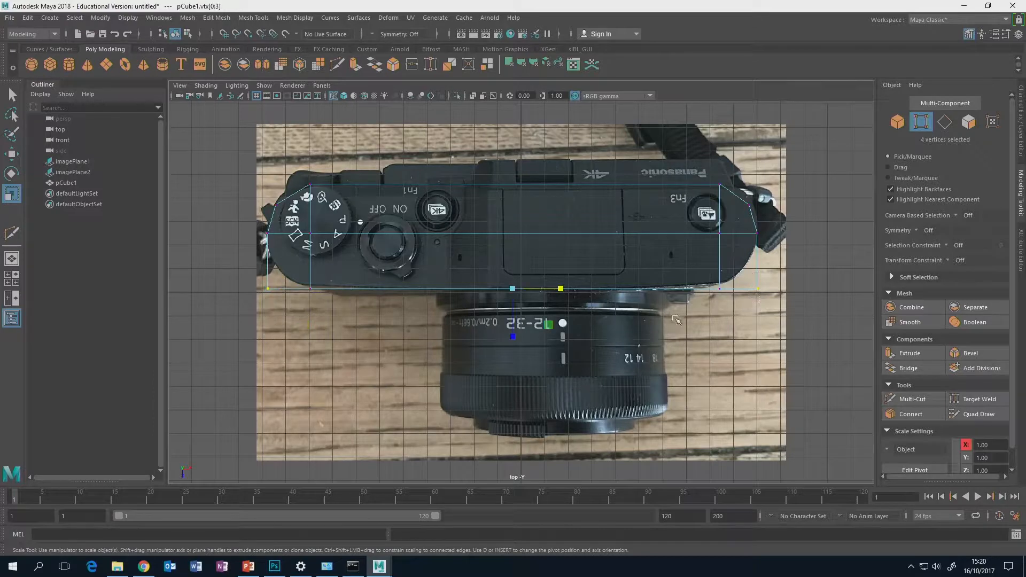
pyautogui.moveTo(567, 290); pyautogui.dragTo(562, 290)
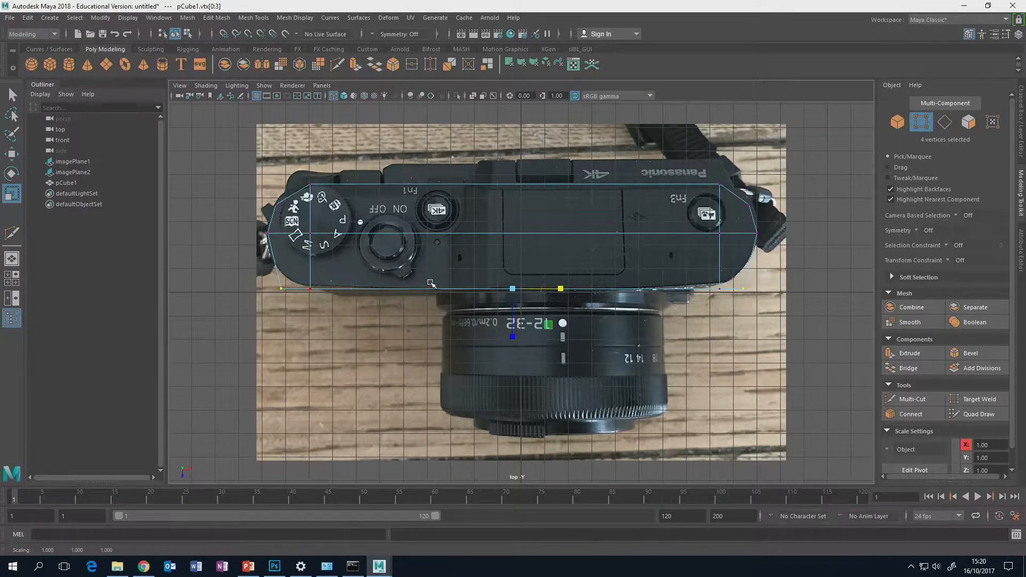
pyautogui.press('w')
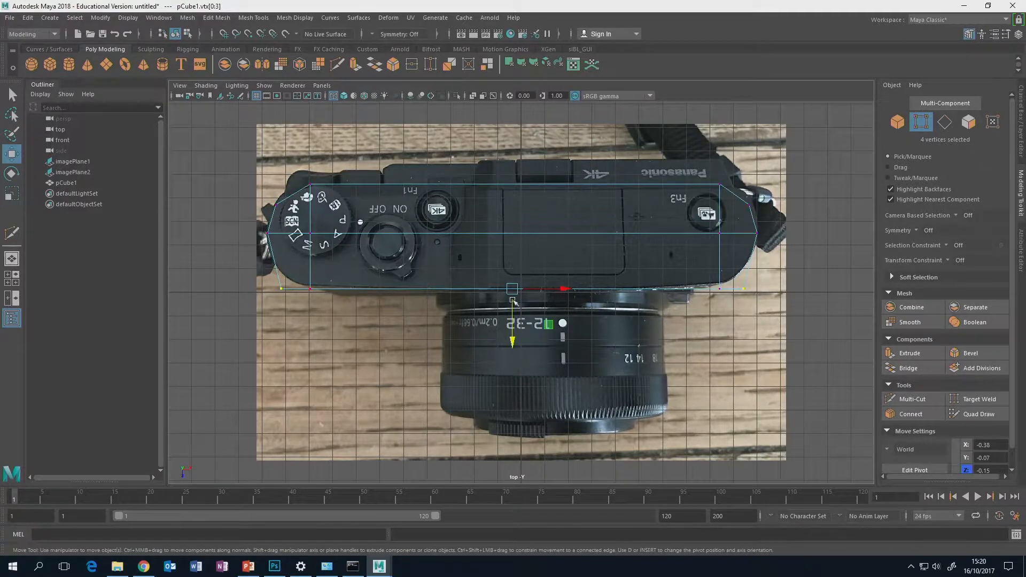
pyautogui.moveTo(514, 338); pyautogui.dragTo(516, 321)
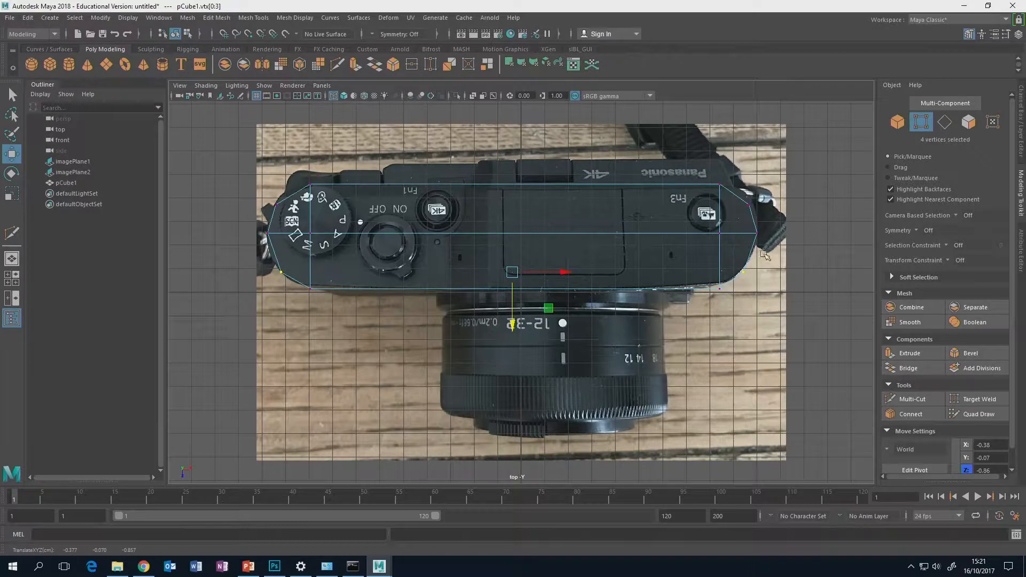
# Inspect the box's shaped ends in an enlarged perspective view and return pCube1 to object mode
pyautogui.press('space')
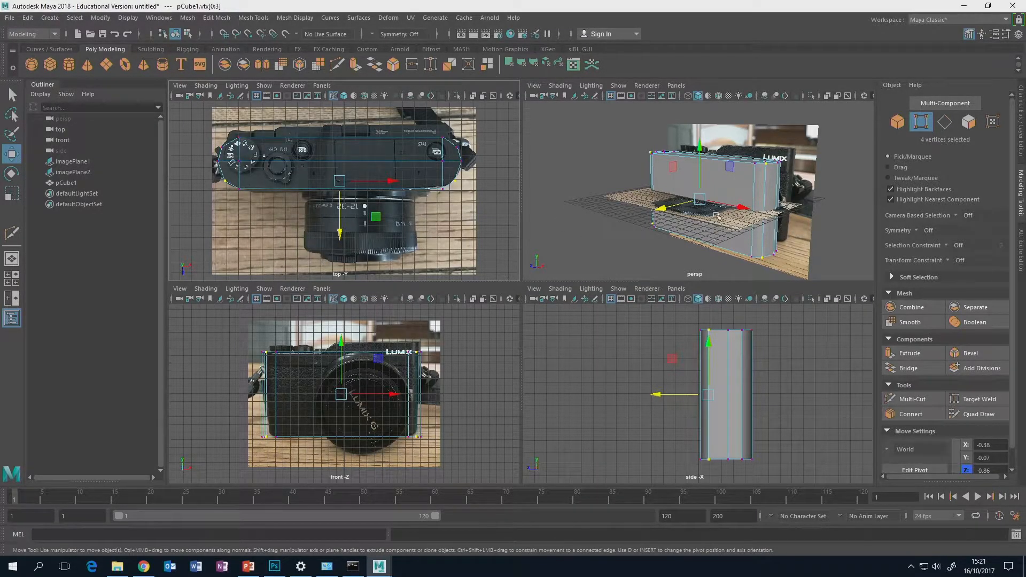
pyautogui.press('space')
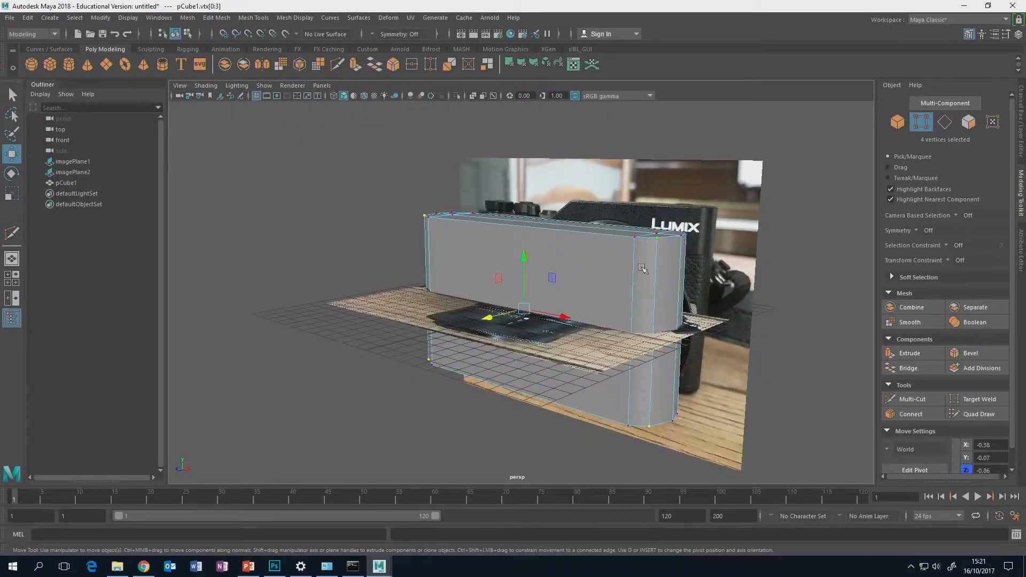
pyautogui.keyDown('alt'); pyautogui.moveTo(653, 231); pyautogui.dragTo(687, 239); pyautogui.keyUp('alt')
pyautogui.keyDown('alt'); pyautogui.moveTo(568, 244); pyautogui.dragTo(493, 271); pyautogui.keyUp('alt')
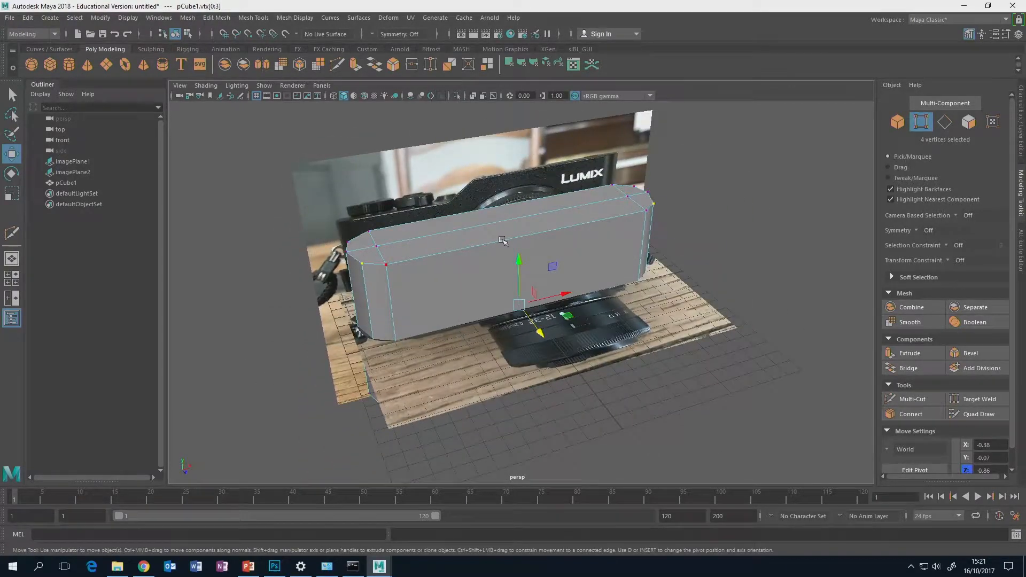
pyautogui.moveTo(502, 240); pyautogui.dragTo(556, 225, button='right')
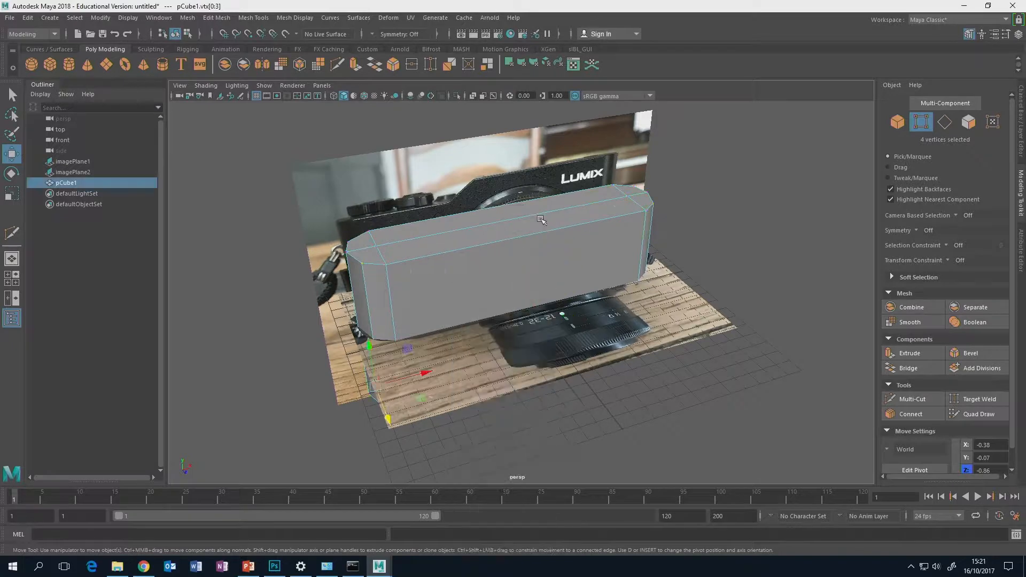
pyautogui.keyDown('alt'); pyautogui.moveTo(556, 227); pyautogui.dragTo(574, 229); pyautogui.keyUp('alt')
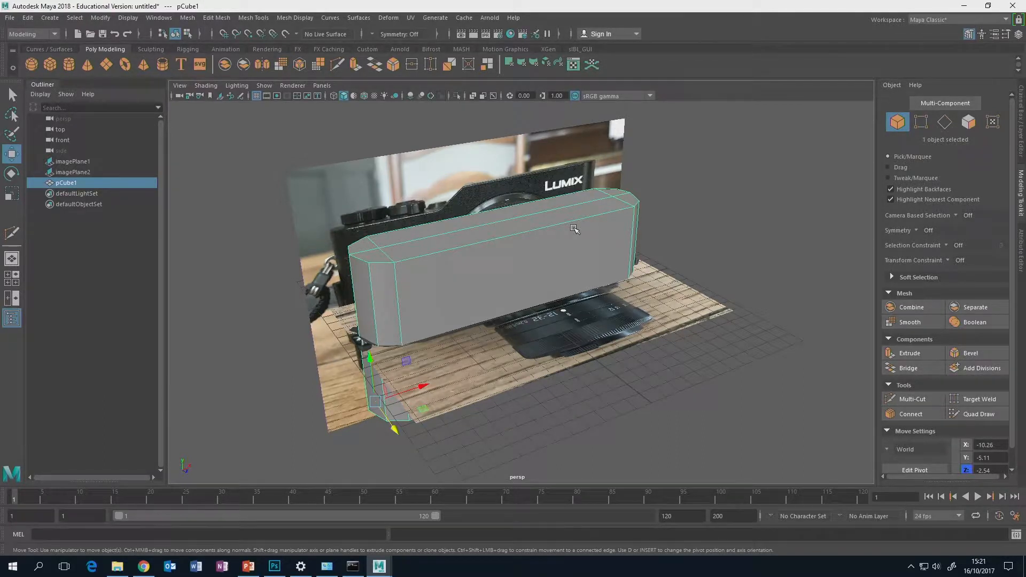
# Isolate pCube1 in the perspective view, hide the grid, and deselect the box to inspect its plain shaded form
pyautogui.hotkey('ctrl', '1')
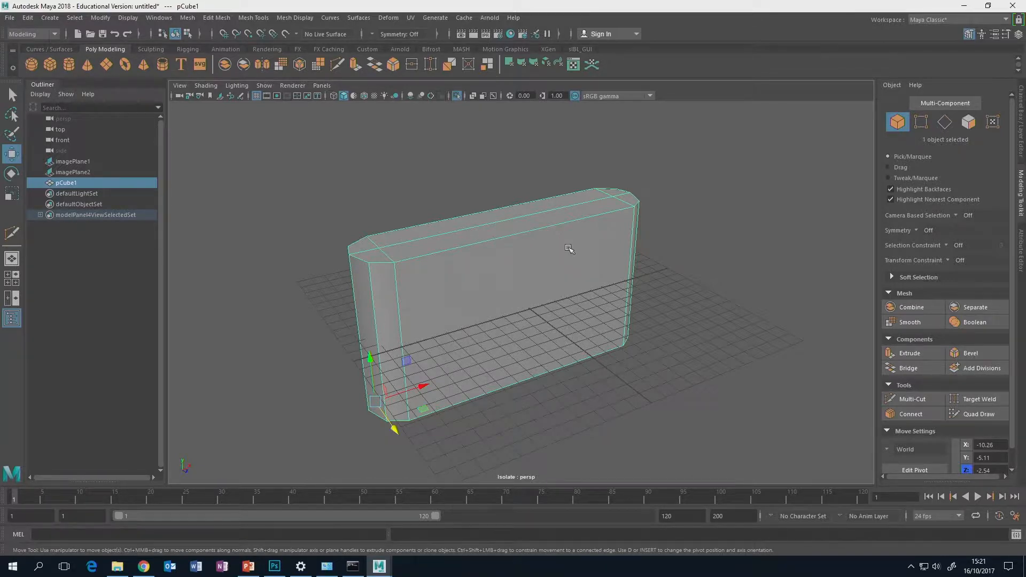
pyautogui.moveTo(588, 251)
pyautogui.keyDown('alt'); pyautogui.mouseDown()
pyautogui.moveTo(451, 234)
pyautogui.moveTo(394, 251)
pyautogui.moveTo(620, 243)
pyautogui.moveTo(692, 251)
pyautogui.moveTo(665, 283)
pyautogui.moveTo(437, 234)
pyautogui.moveTo(535, 240)
pyautogui.moveTo(470, 246)
pyautogui.moveTo(600, 229)
pyautogui.moveTo(592, 256)
pyautogui.mouseUp(); pyautogui.keyUp('alt')
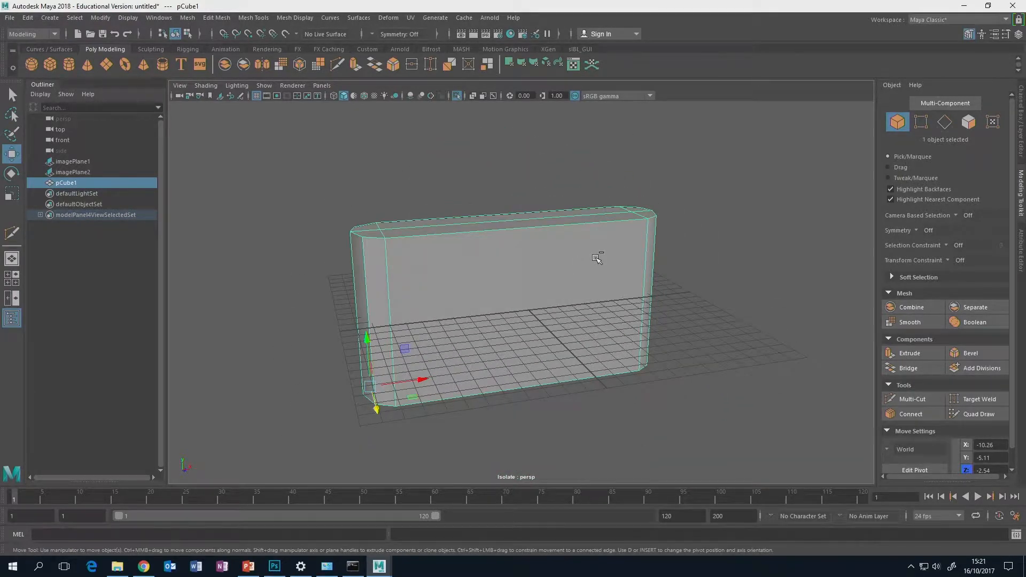
pyautogui.hotkey('ctrl', '1')
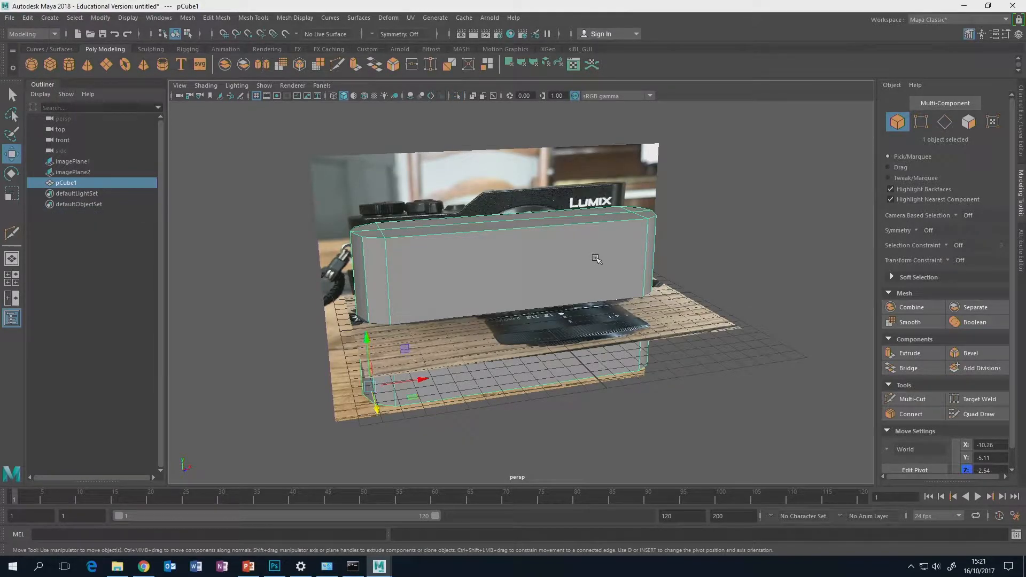
pyautogui.hotkey('ctrl', '1')
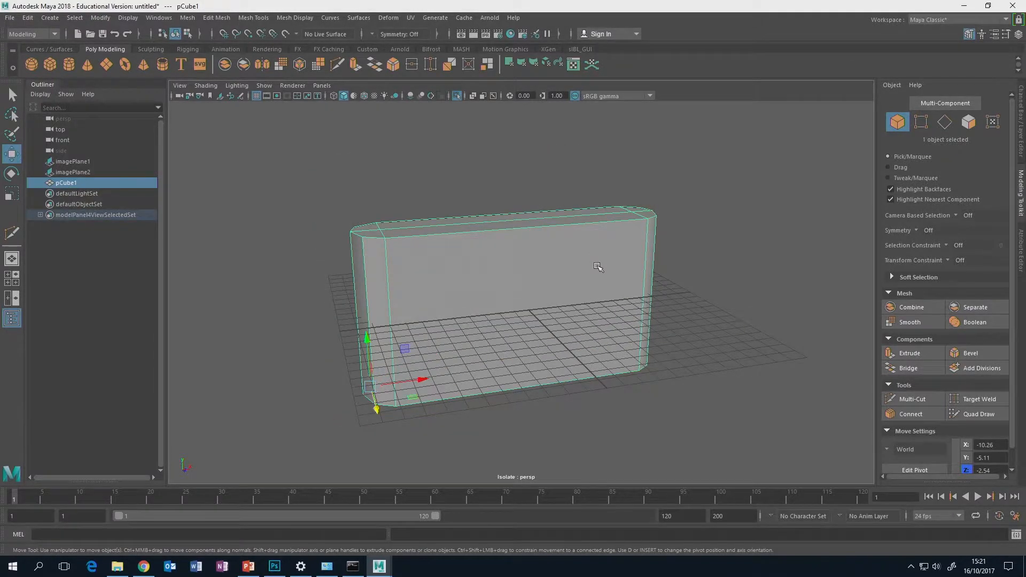
pyautogui.keyDown('alt'); pyautogui.moveTo(596, 263); pyautogui.dragTo(557, 245); pyautogui.keyUp('alt')
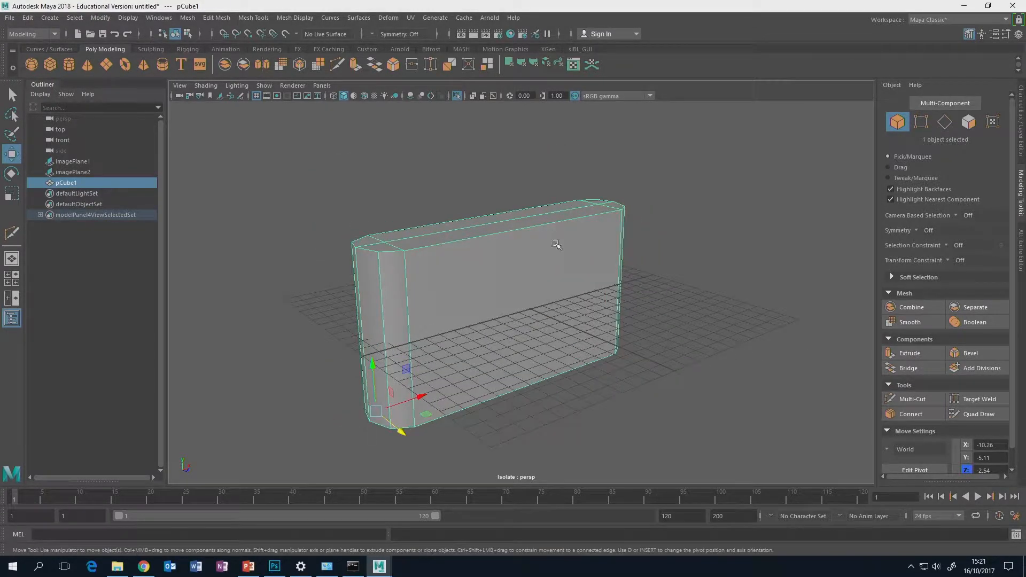
pyautogui.click(256, 96)
pyautogui.keyDown('alt'); pyautogui.moveTo(465, 243); pyautogui.dragTo(576, 317); pyautogui.keyUp('alt')
pyautogui.click(655, 270)
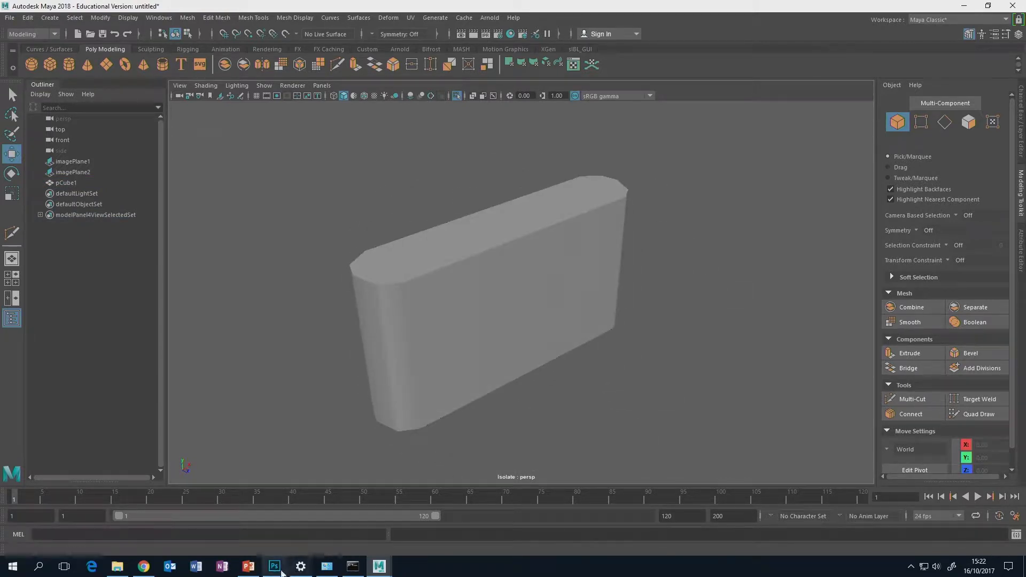
# Compare the angled camera photo IMG_5248.JPG in Photoshop with the box in Maya
pyautogui.click(280, 572)
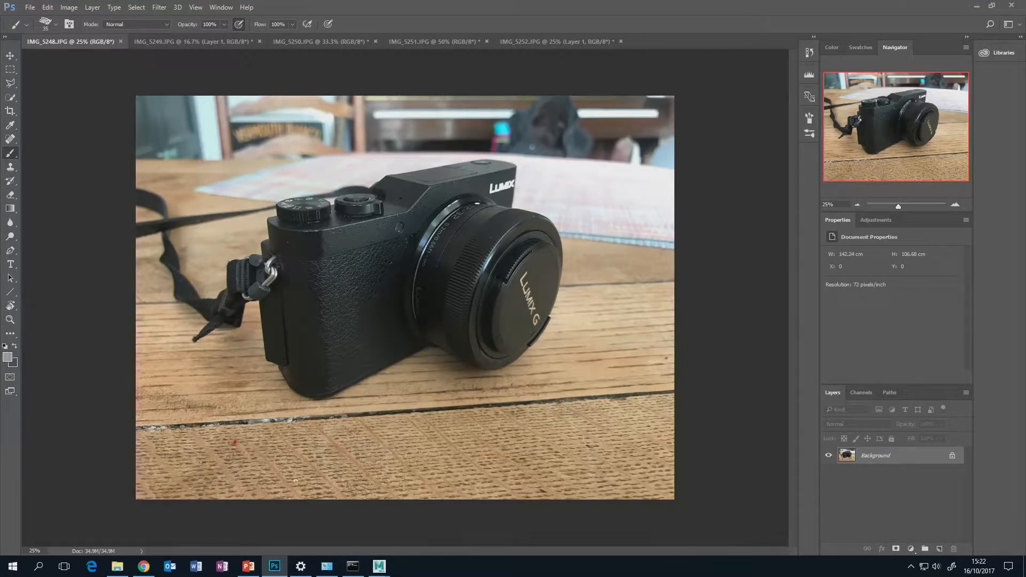
pyautogui.click(383, 573)
pyautogui.click(435, 531)
pyautogui.keyDown('alt'); pyautogui.moveTo(613, 319); pyautogui.dragTo(575, 297); pyautogui.keyUp('alt')
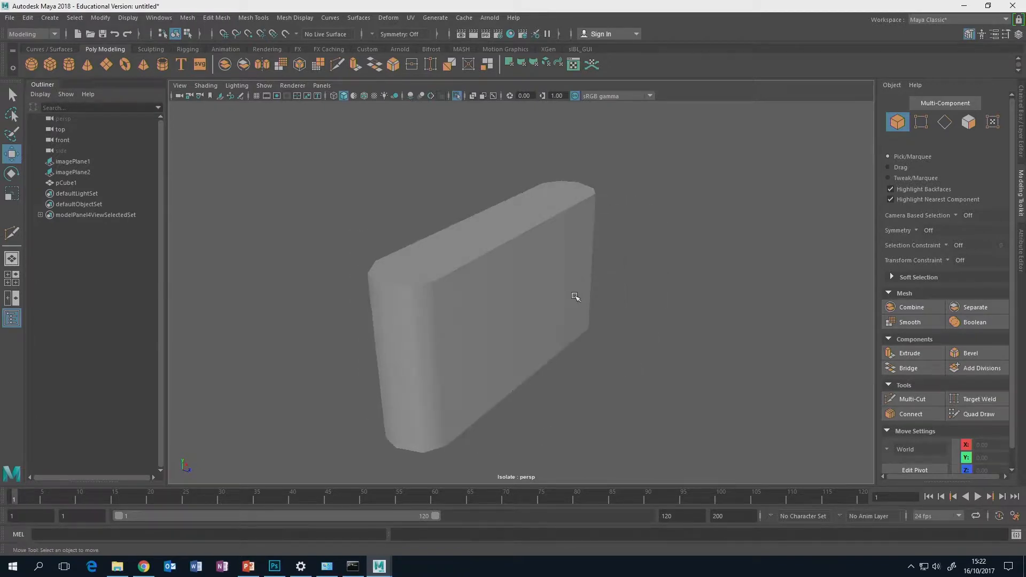
# Enable Screen-space Ambient Occlusion in the Viewport 2.0 hardware renderer settings
pyautogui.click(329, 88)
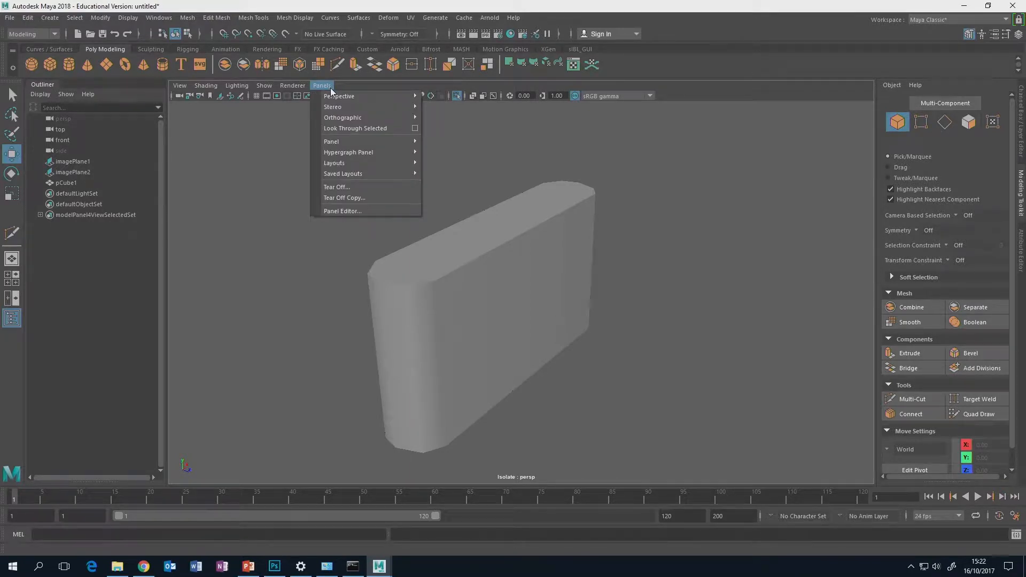
pyautogui.moveTo(292, 85)
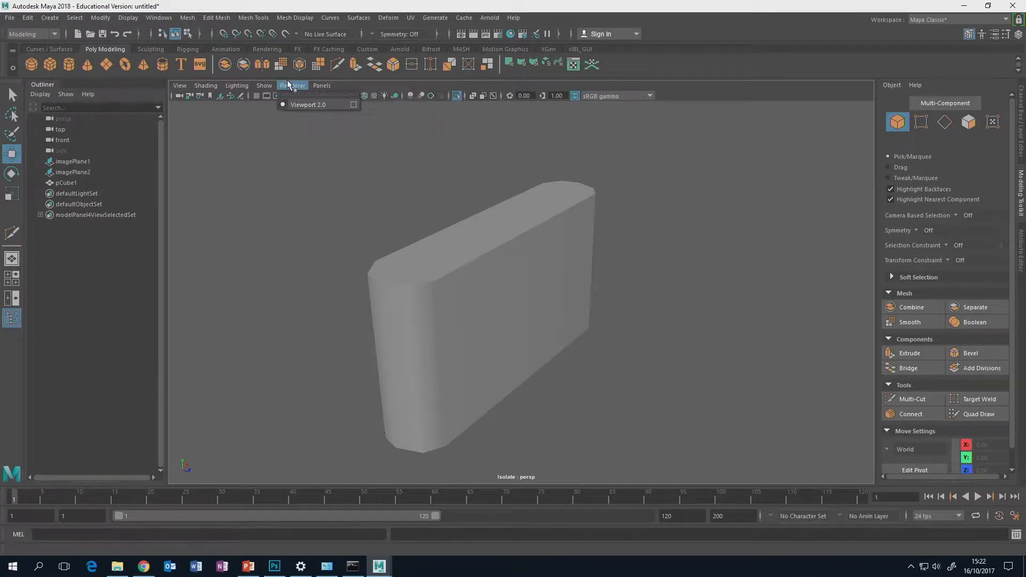
pyautogui.click(354, 105)
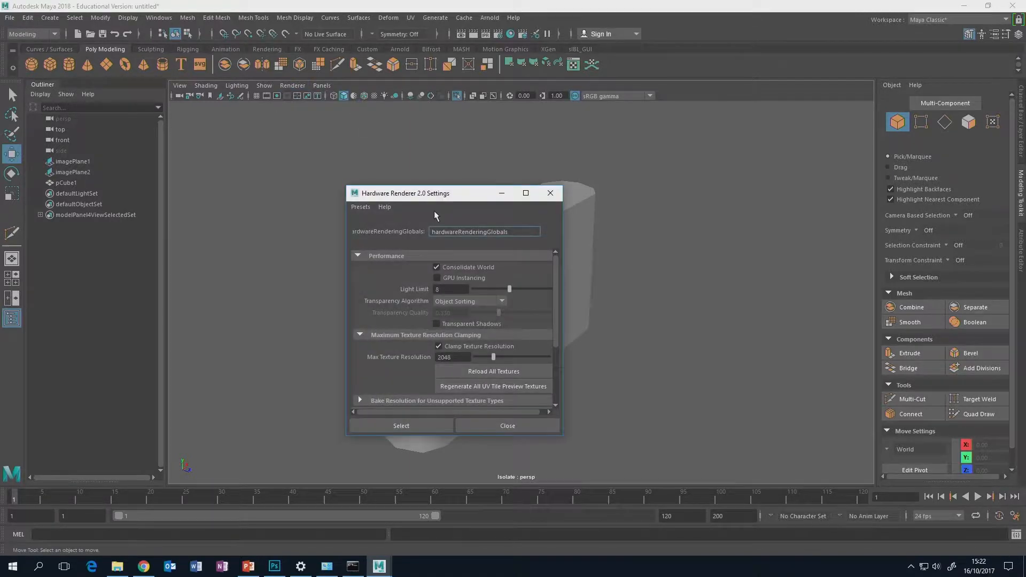
pyautogui.moveTo(437, 197); pyautogui.dragTo(719, 121)
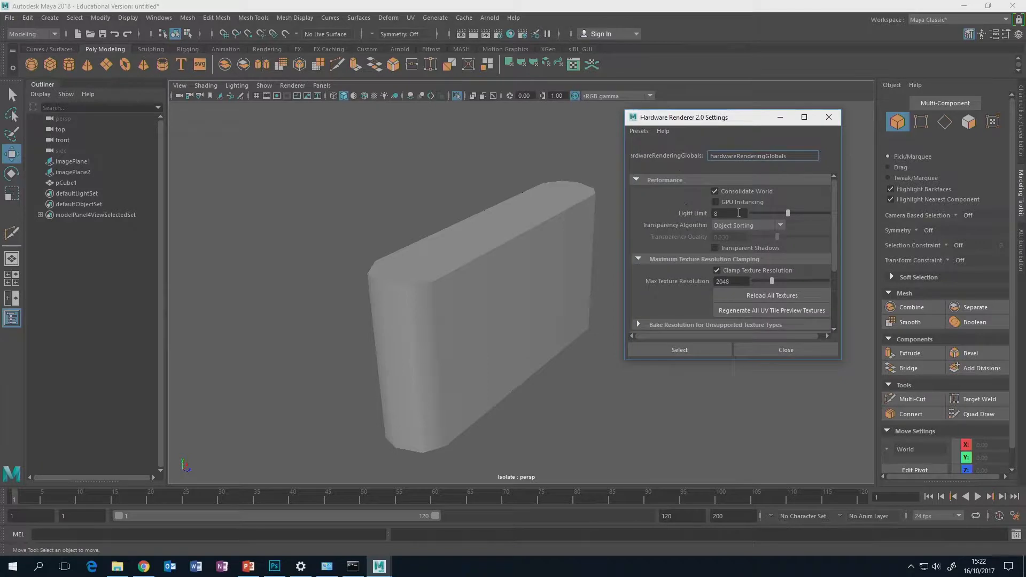
pyautogui.moveTo(832, 224); pyautogui.dragTo(832, 278)
pyautogui.click(635, 244)
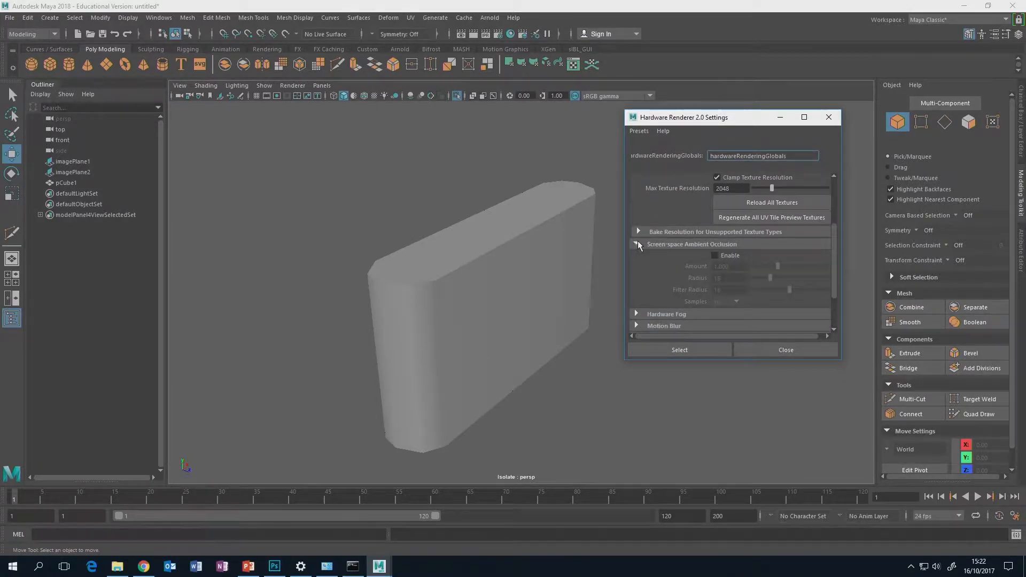
pyautogui.click(715, 256)
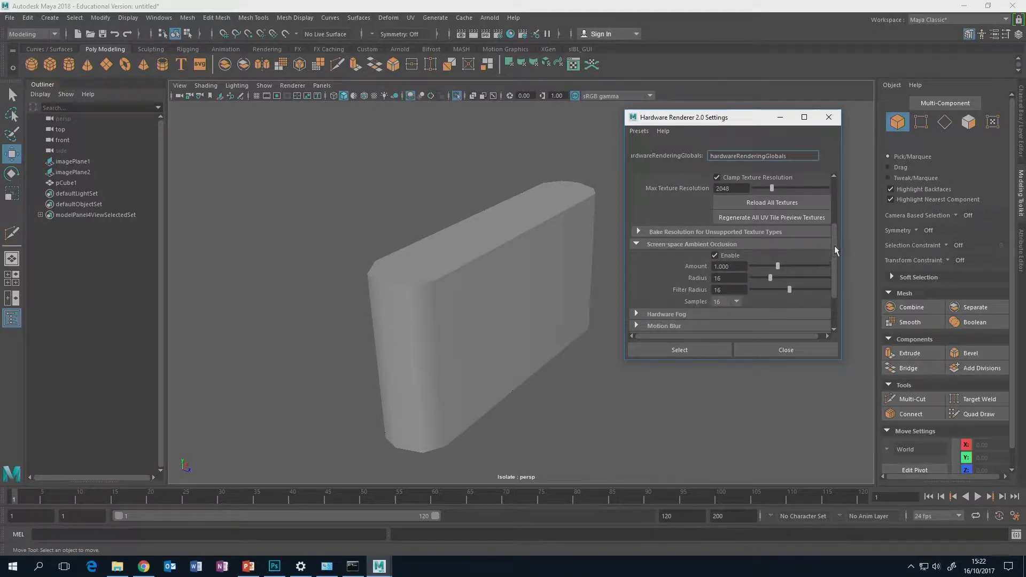
# Enable Multisampling Anti-aliasing in the hardware renderer settings and close the settings window
pyautogui.moveTo(835, 245); pyautogui.dragTo(828, 277)
pyautogui.click(636, 279)
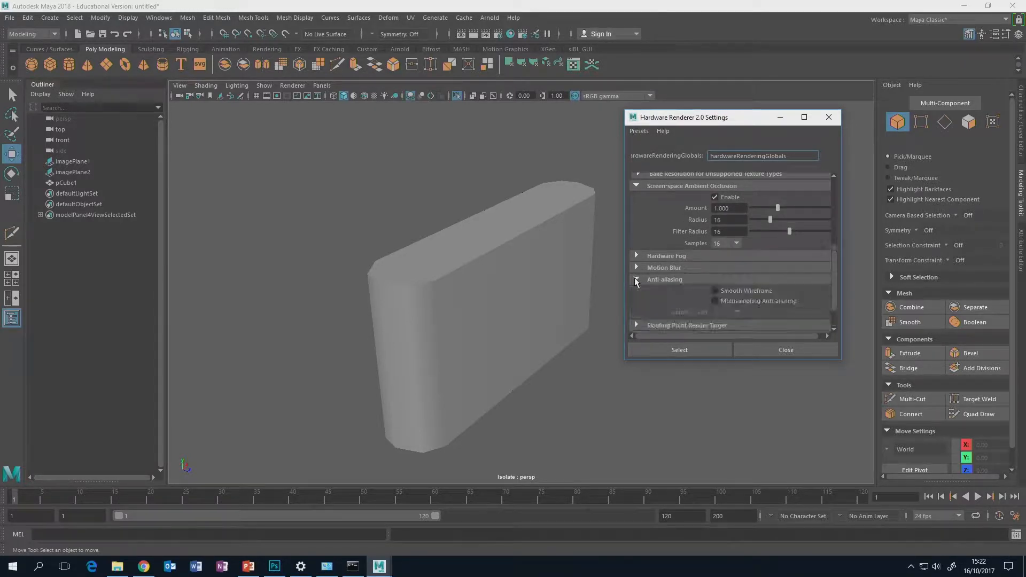
pyautogui.click(702, 348)
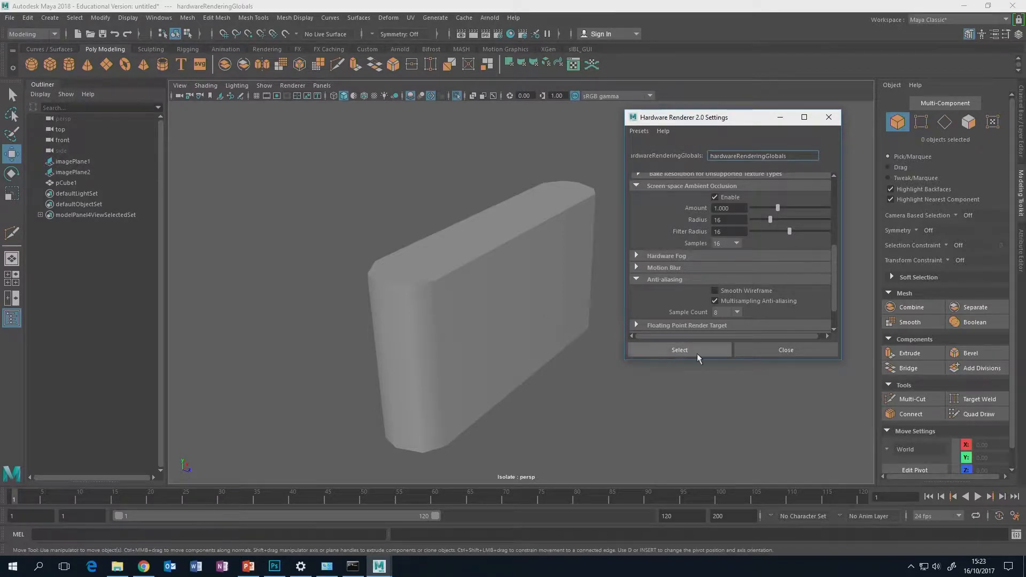
pyautogui.click(785, 350)
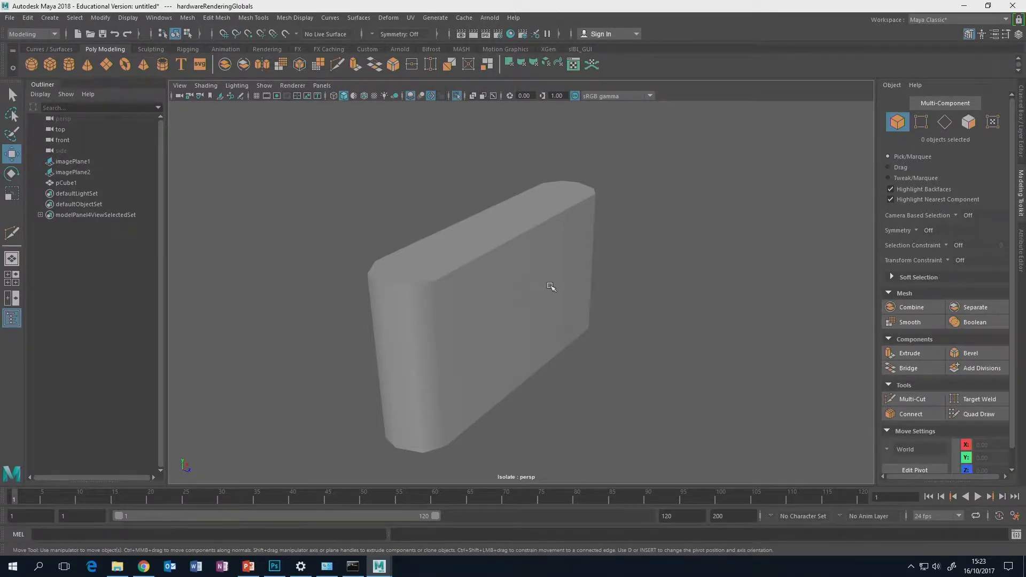
# Turn on Wireframe on Shaded in the perspective view and deselect pCube1
pyautogui.keyDown('alt'); pyautogui.moveTo(556, 286); pyautogui.dragTo(572, 259); pyautogui.keyUp('alt')
pyautogui.keyDown('alt'); pyautogui.moveTo(502, 259); pyautogui.dragTo(401, 233); pyautogui.keyUp('alt')
pyautogui.click(465, 287)
pyautogui.click(265, 88)
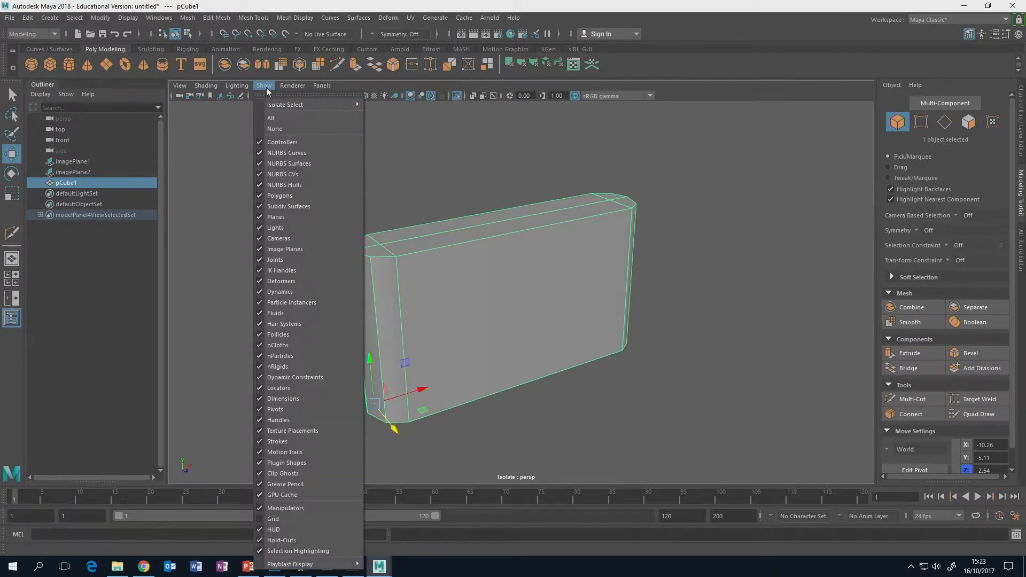
pyautogui.click(206, 86)
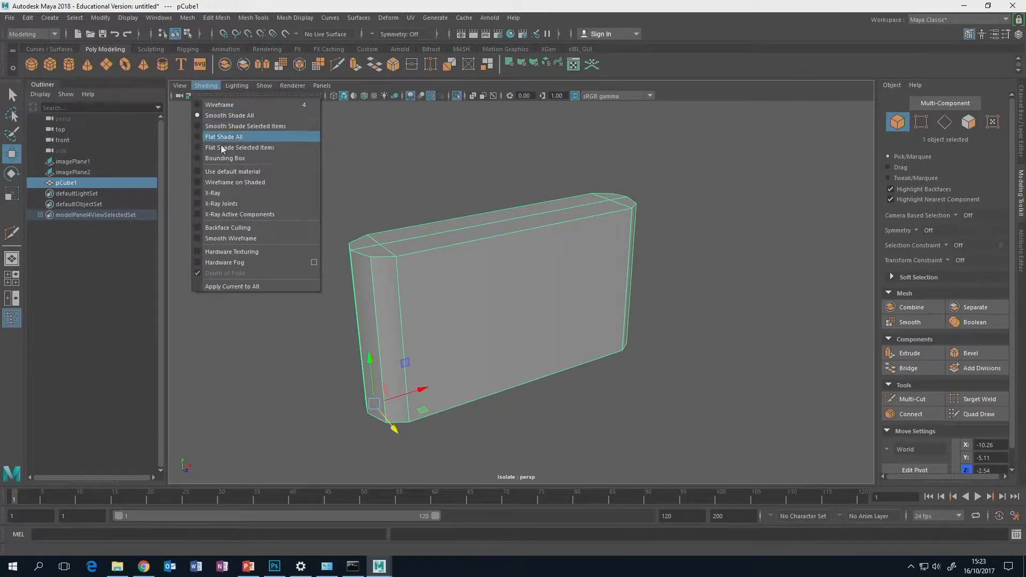
pyautogui.click(199, 182)
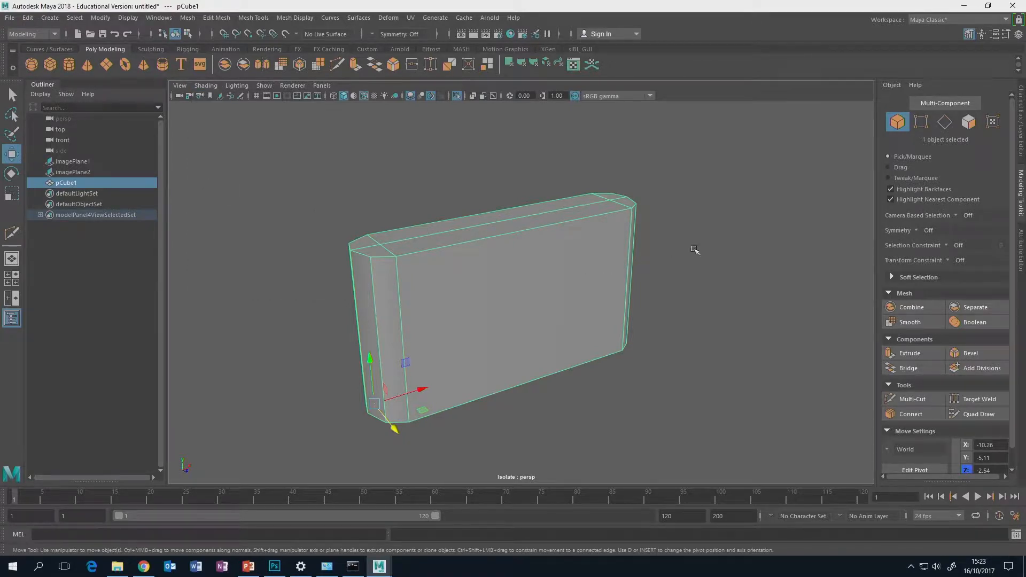
pyautogui.moveTo(680, 211); pyautogui.dragTo(615, 293)
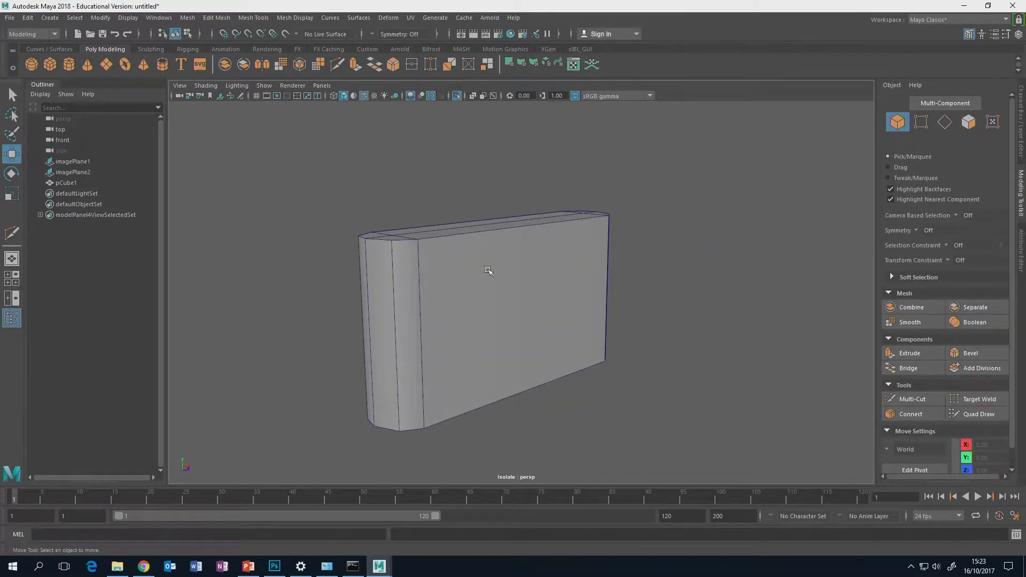
# Inspect the box's edges from several angles and end its isolation to bring the image planes back
pyautogui.keyDown('alt'); pyautogui.moveTo(545, 254); pyautogui.dragTo(508, 285); pyautogui.keyUp('alt')
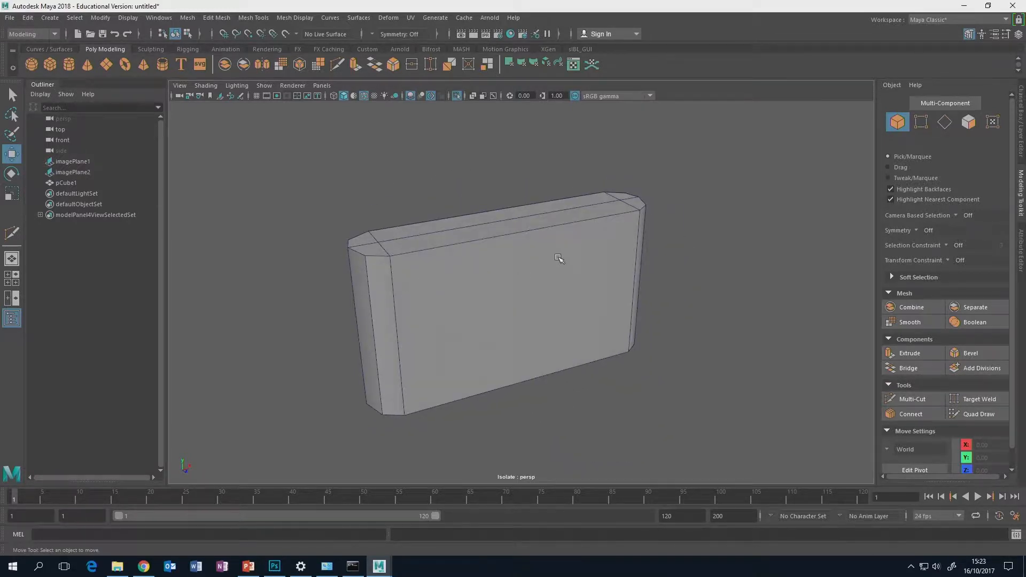
pyautogui.moveTo(559, 259)
pyautogui.keyDown('alt'); pyautogui.mouseDown()
pyautogui.moveTo(557, 238)
pyautogui.moveTo(563, 252)
pyautogui.mouseUp(); pyautogui.keyUp('alt')
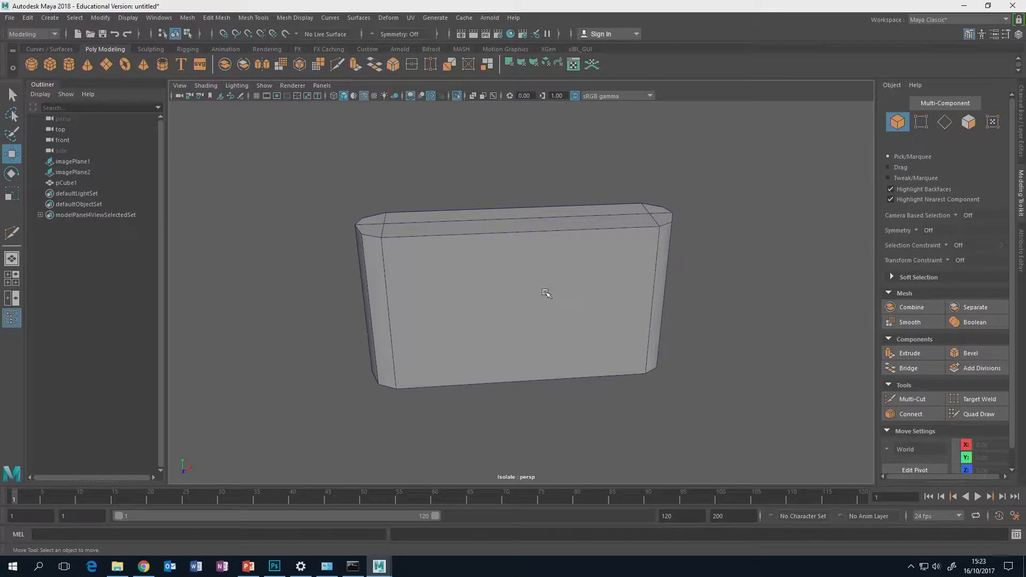
pyautogui.hotkey('ctrl', '1')
pyautogui.keyDown('alt'); pyautogui.moveTo(545, 292); pyautogui.dragTo(526, 308); pyautogui.keyUp('alt')
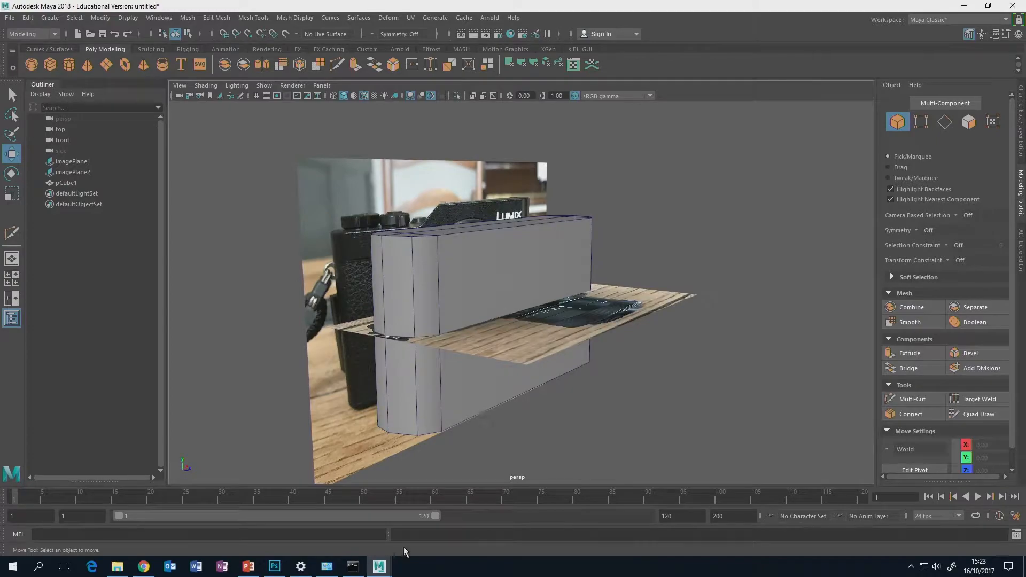
# Consult the top-view camera photo IMG_5251.JPG in Photoshop for the lens shape and return to Maya
pyautogui.click(282, 566)
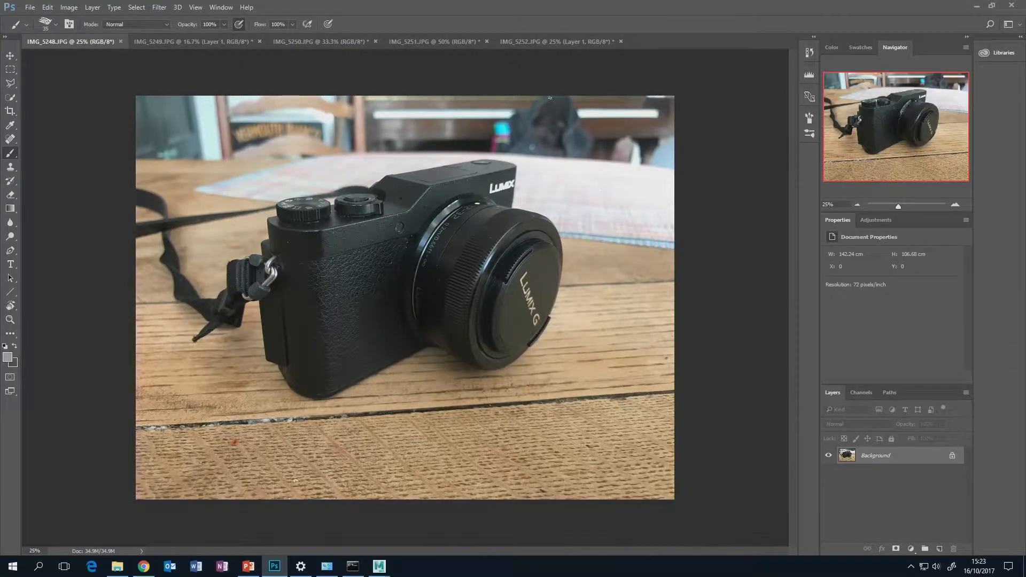
pyautogui.click(537, 42)
pyautogui.click(434, 42)
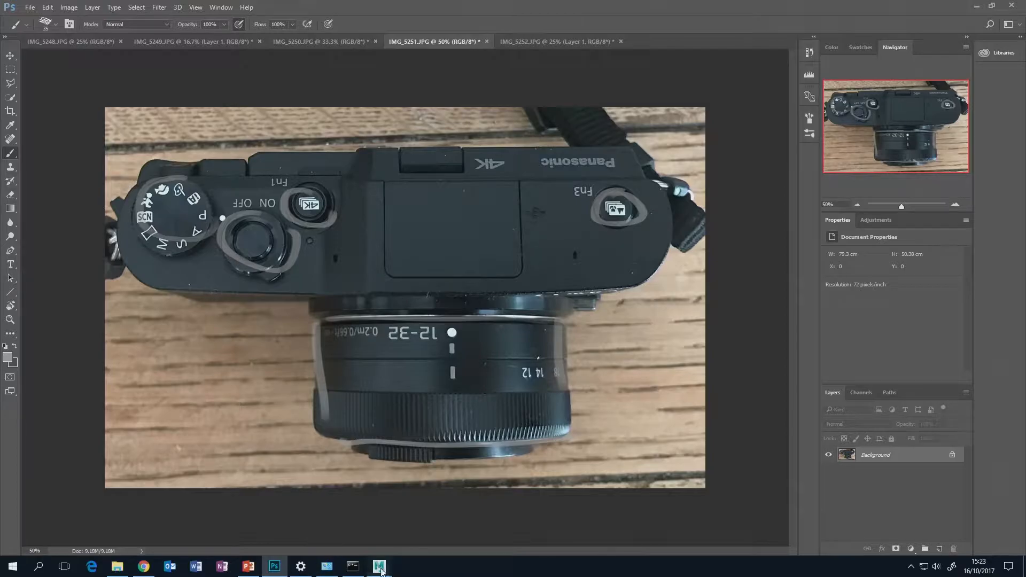
pyautogui.moveTo(378, 566)
pyautogui.click(420, 531)
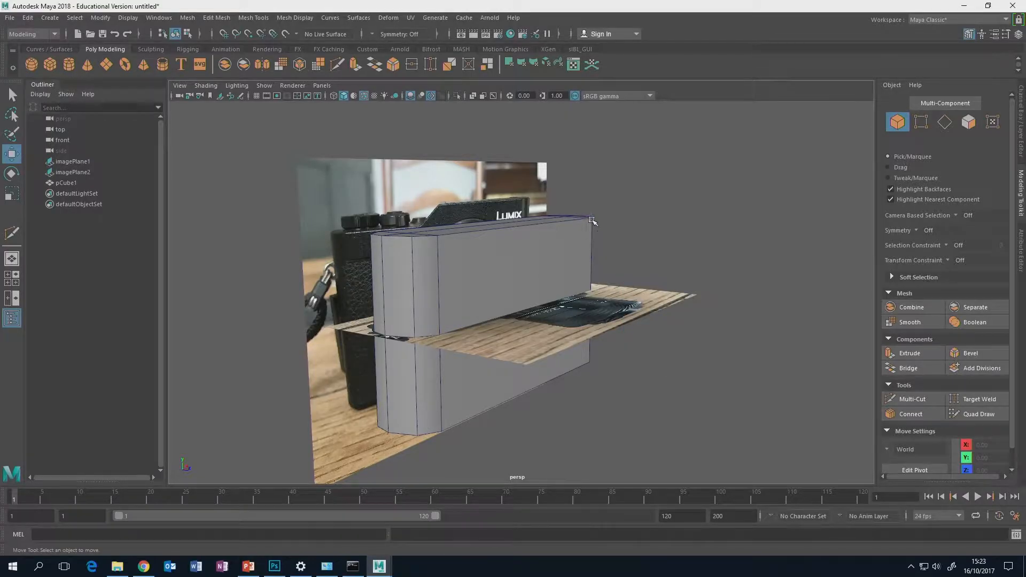
# Create a polygon cylinder at the origin from the four-view layout and frame it in the perspective view
pyautogui.press('space')
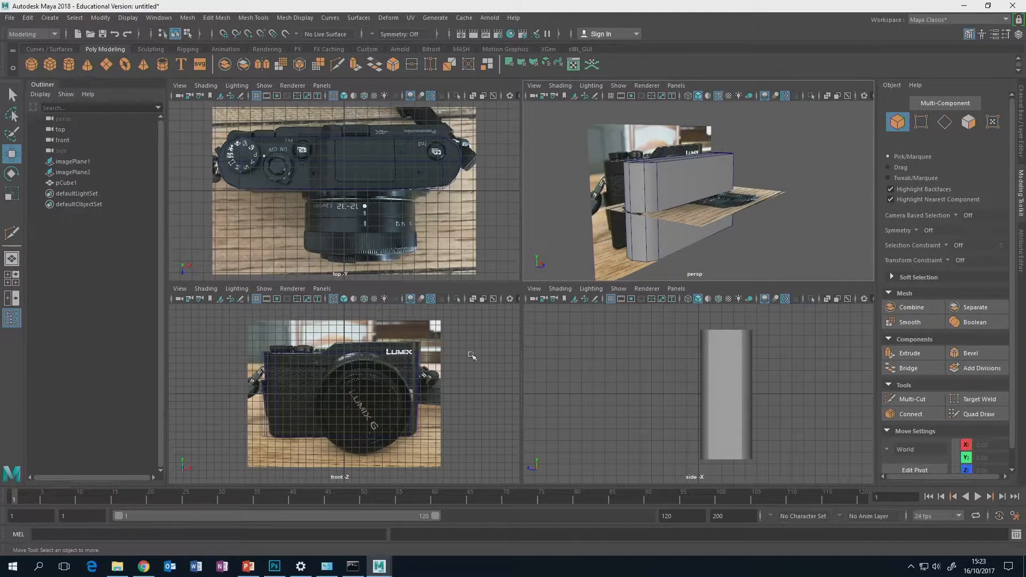
pyautogui.click(70, 64)
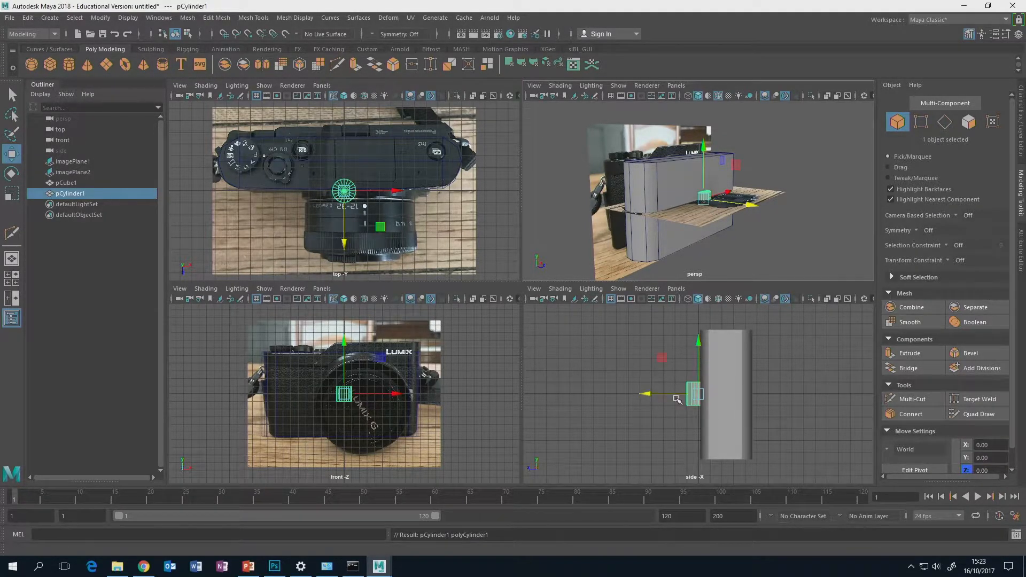
pyautogui.keyDown('alt'); pyautogui.moveTo(740, 192); pyautogui.dragTo(710, 228); pyautogui.keyUp('alt')
pyautogui.scroll(3, 738, 222)
pyautogui.scroll(5, 736, 220)
pyautogui.scroll(-2, 740, 224)
pyautogui.scroll(-5, 710, 228)
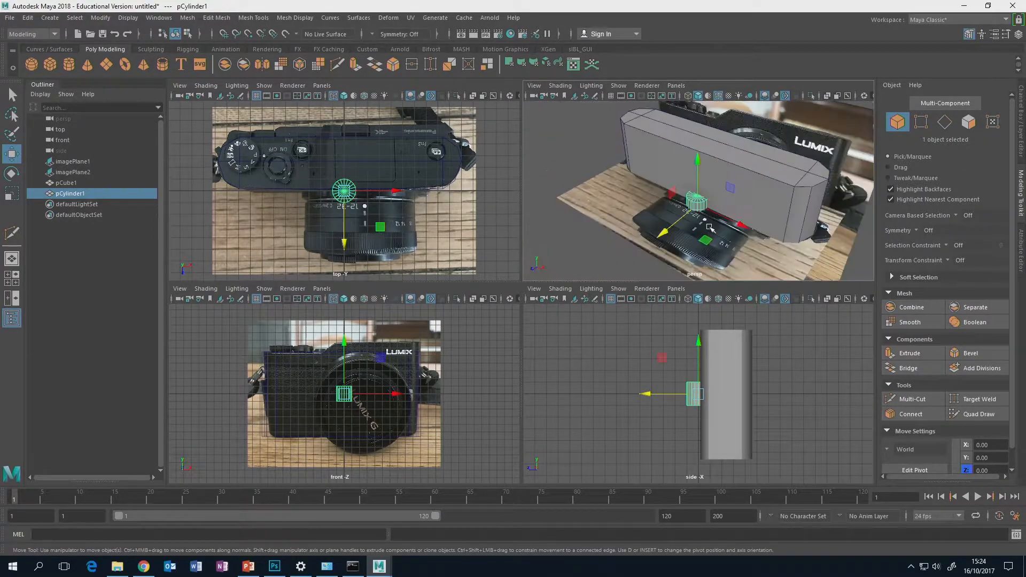
pyautogui.press('f')
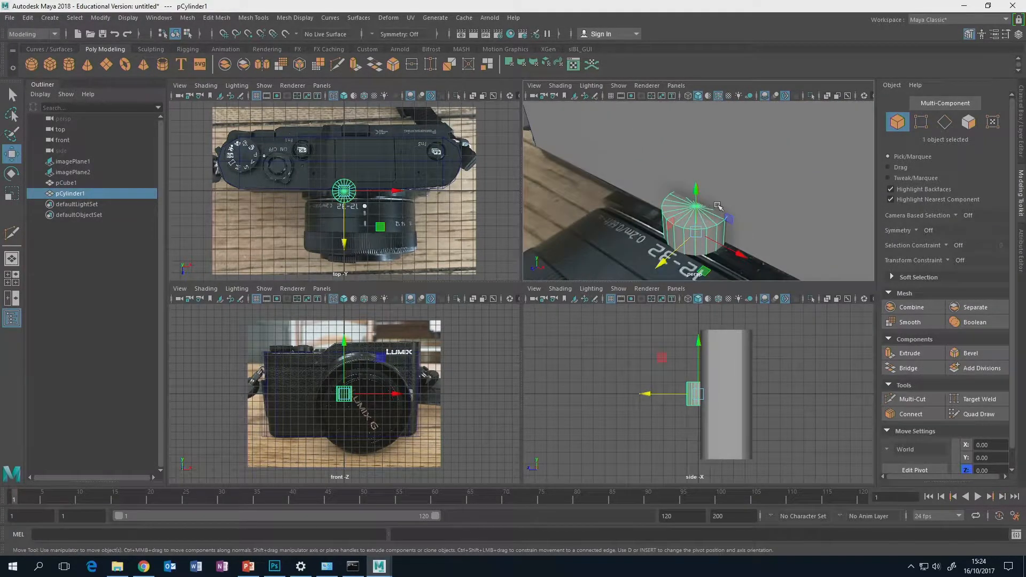
# Set the cylinder's Subdivisions Axis to 8 and move it slightly forward along Z, away from the camera body
pyautogui.click(1021, 246)
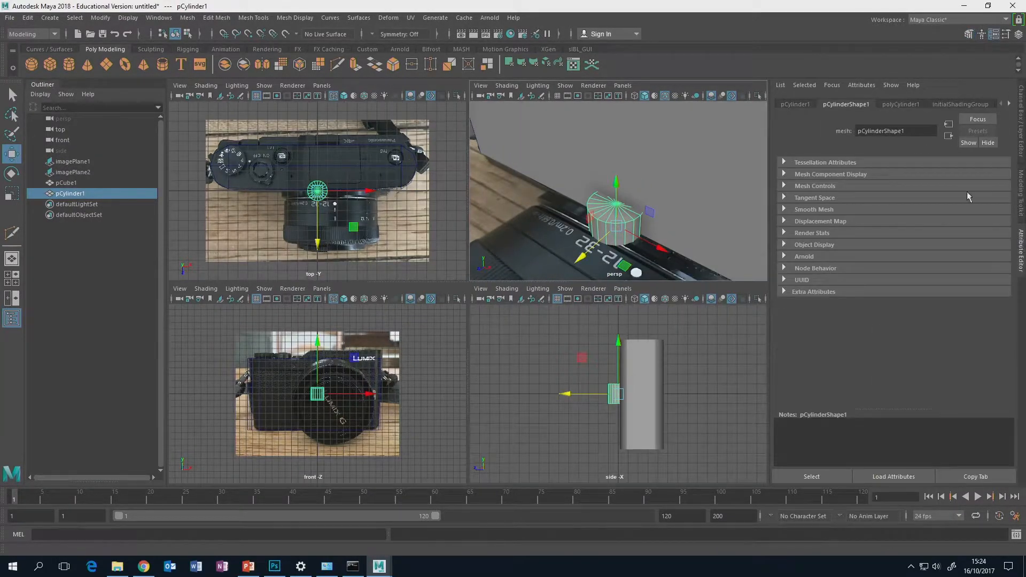
pyautogui.click(900, 105)
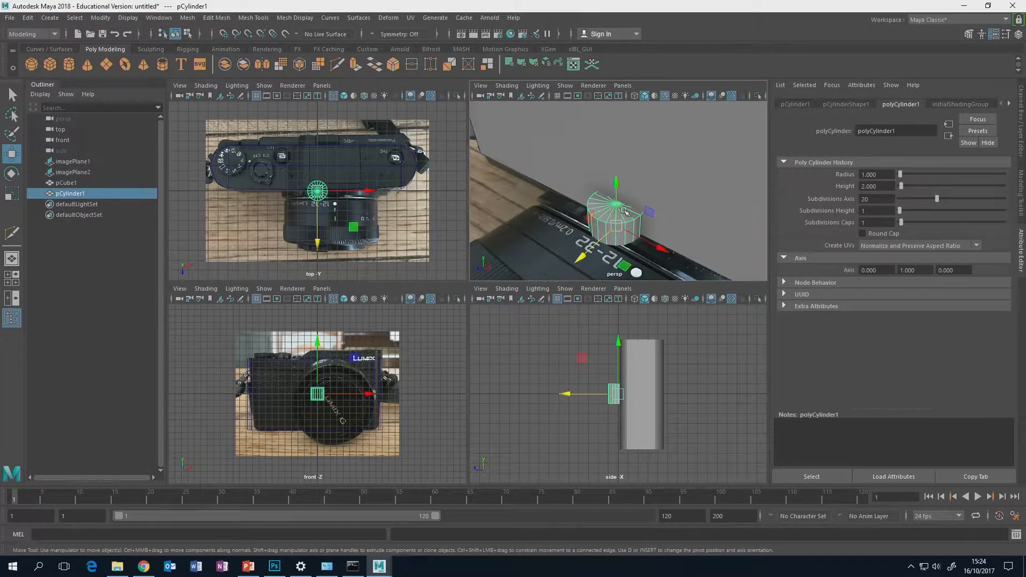
pyautogui.click(880, 203)
pyautogui.write('8')
pyautogui.press('Return')
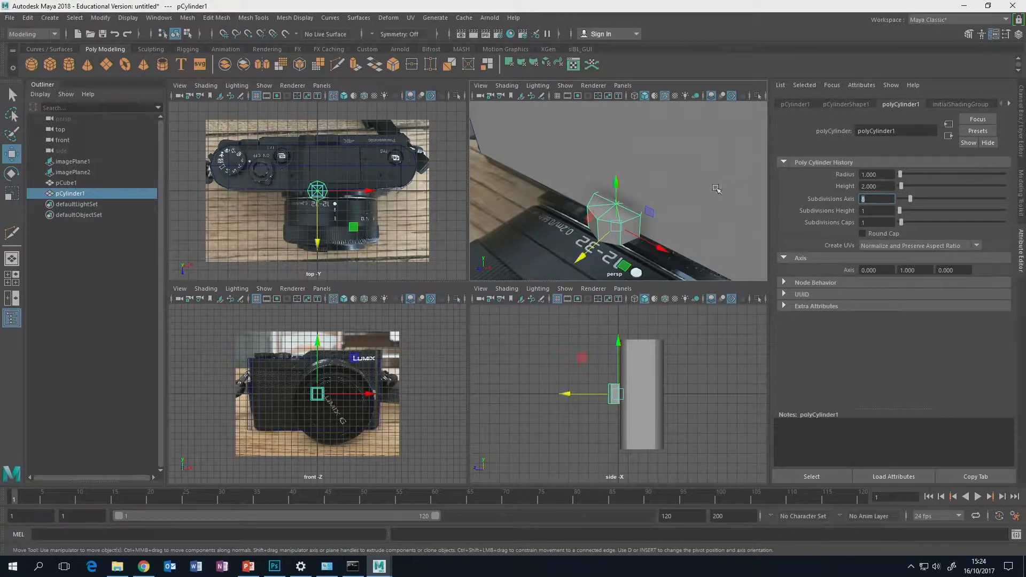
pyautogui.moveTo(596, 241); pyautogui.dragTo(643, 220)
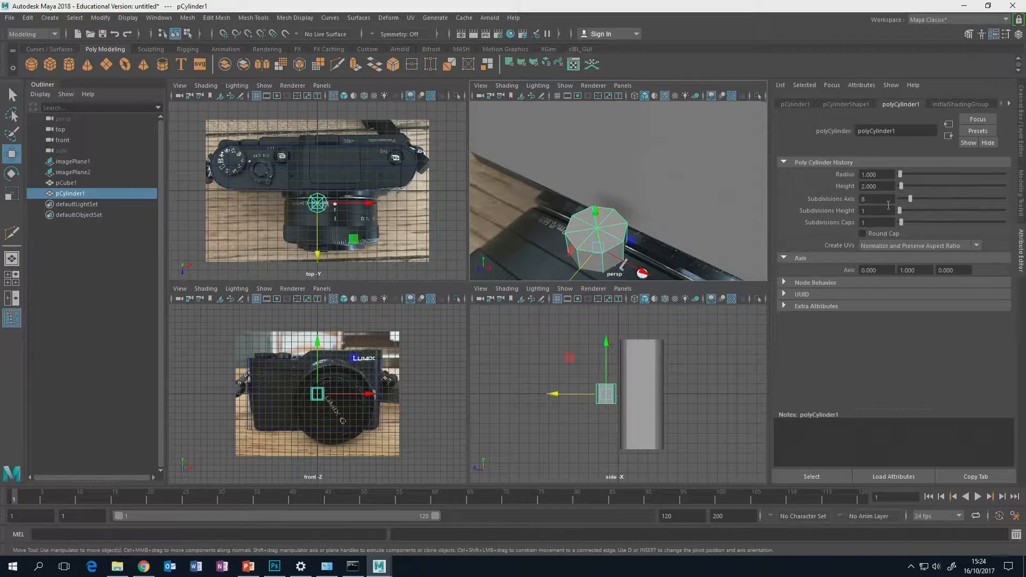
# Close the Attribute Editor and isolate the cylinder in the perspective view
pyautogui.click(1021, 241)
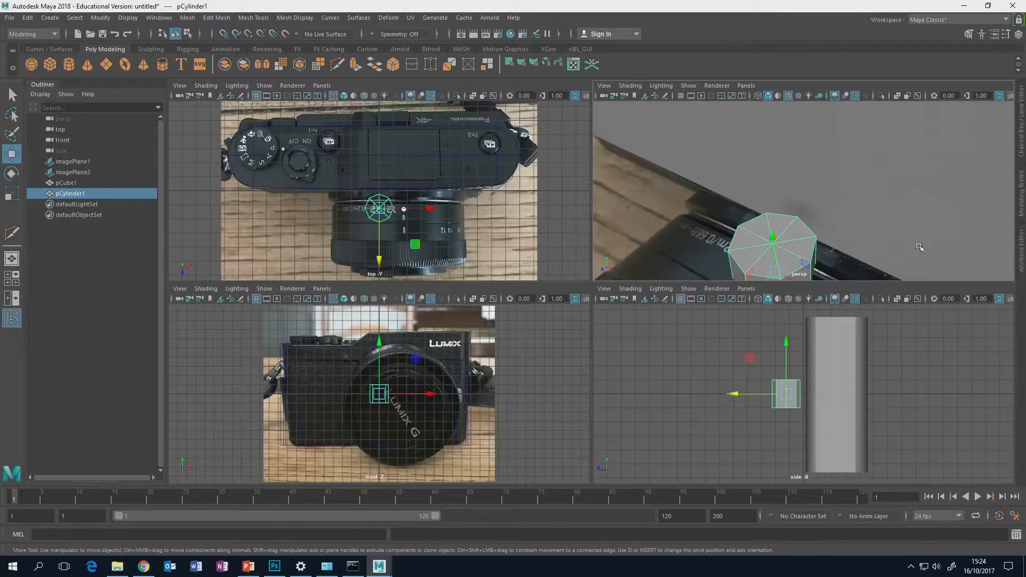
pyautogui.keyDown('alt'); pyautogui.moveTo(816, 233); pyautogui.dragTo(810, 210); pyautogui.keyUp('alt')
pyautogui.hotkey('ctrl', '1')
pyautogui.moveTo(810, 210)
pyautogui.keyDown('alt'); pyautogui.mouseDown(button='middle')
pyautogui.moveTo(803, 172)
pyautogui.moveTo(795, 207)
pyautogui.mouseUp(button='middle'); pyautogui.keyUp('alt')
pyautogui.scroll(3, 802, 173)
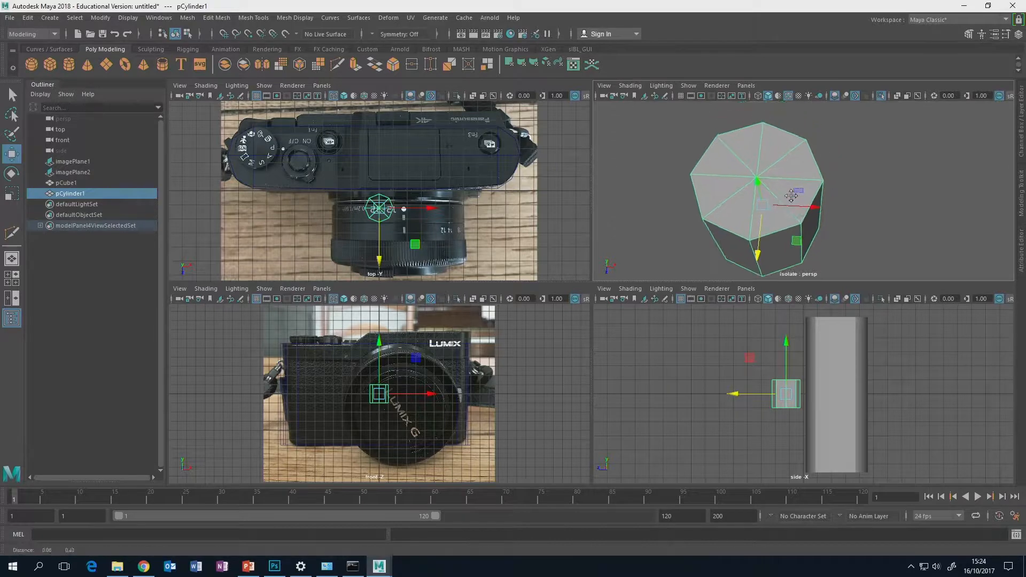
# Delete every second radial edge on both end caps of the cylinder so that four edges meet at each centre
pyautogui.rightClick(742, 169)
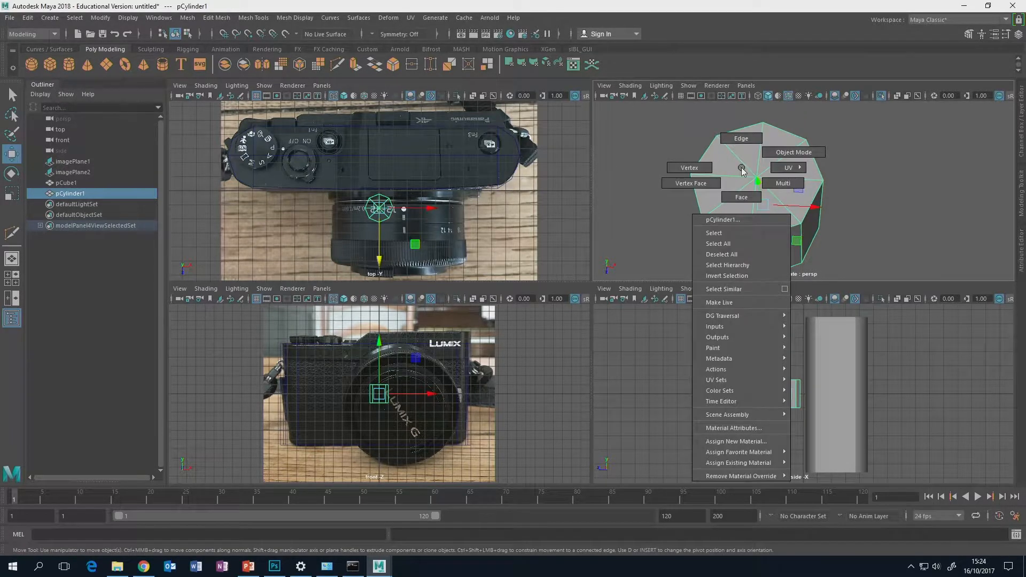
pyautogui.moveTo(742, 169)
pyautogui.mouseDown(button='right')
pyautogui.moveTo(747, 145)
pyautogui.moveTo(745, 159)
pyautogui.mouseUp(button='right')
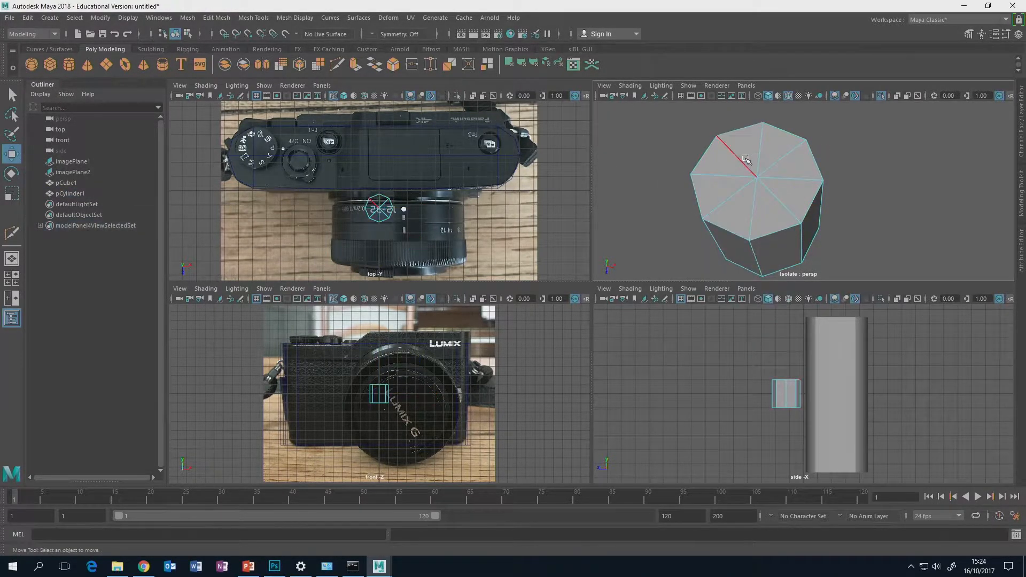
pyautogui.click(742, 159)
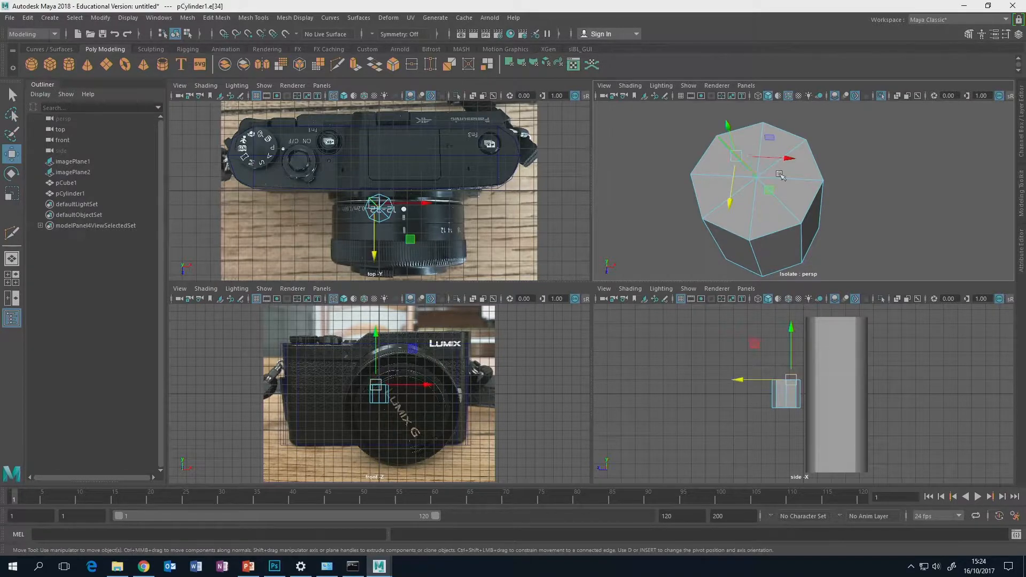
pyautogui.doubleClick(795, 145)
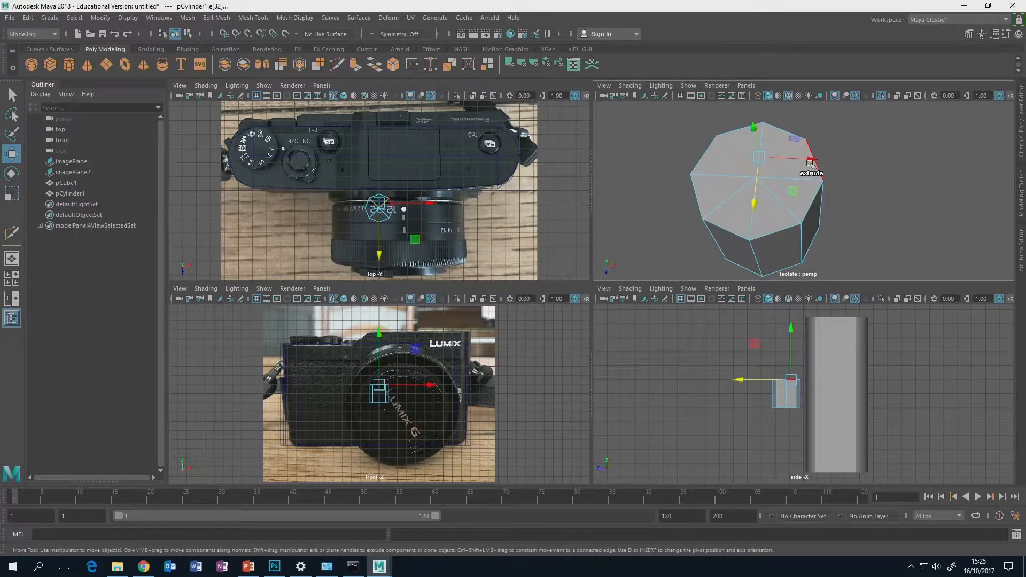
pyautogui.keyDown('shift'); pyautogui.click(783, 205); pyautogui.keyUp('shift')
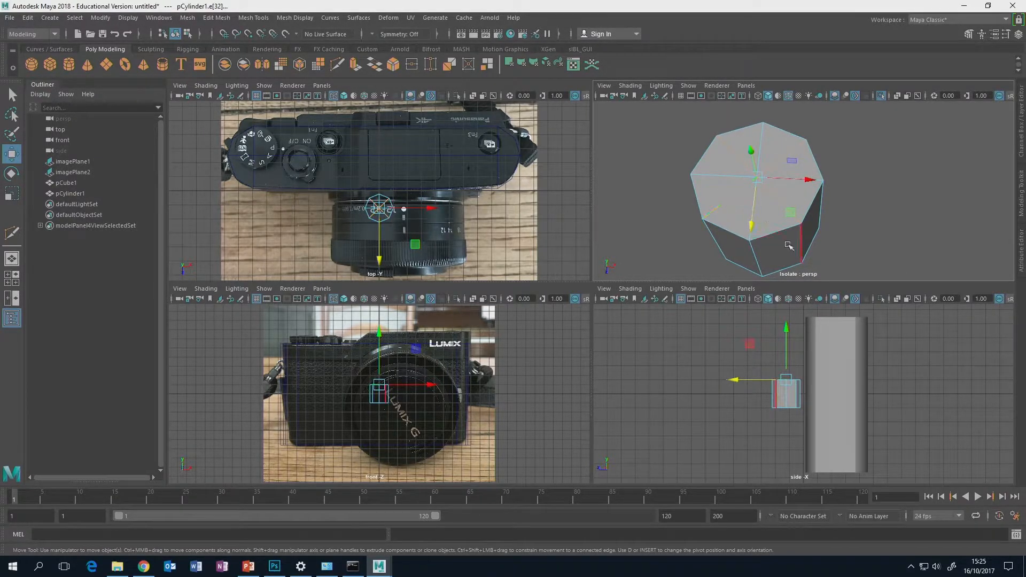
pyautogui.keyDown('alt'); pyautogui.moveTo(789, 245); pyautogui.dragTo(789, 181); pyautogui.keyUp('alt')
pyautogui.click(790, 179)
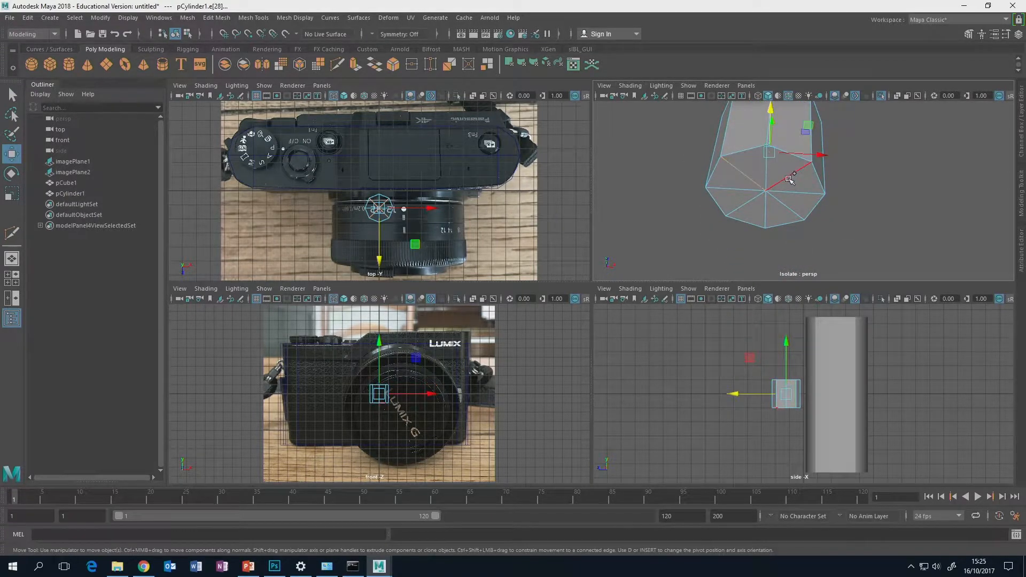
pyautogui.click(747, 207)
pyautogui.keyDown('alt'); pyautogui.moveTo(770, 217); pyautogui.dragTo(768, 180); pyautogui.keyUp('alt')
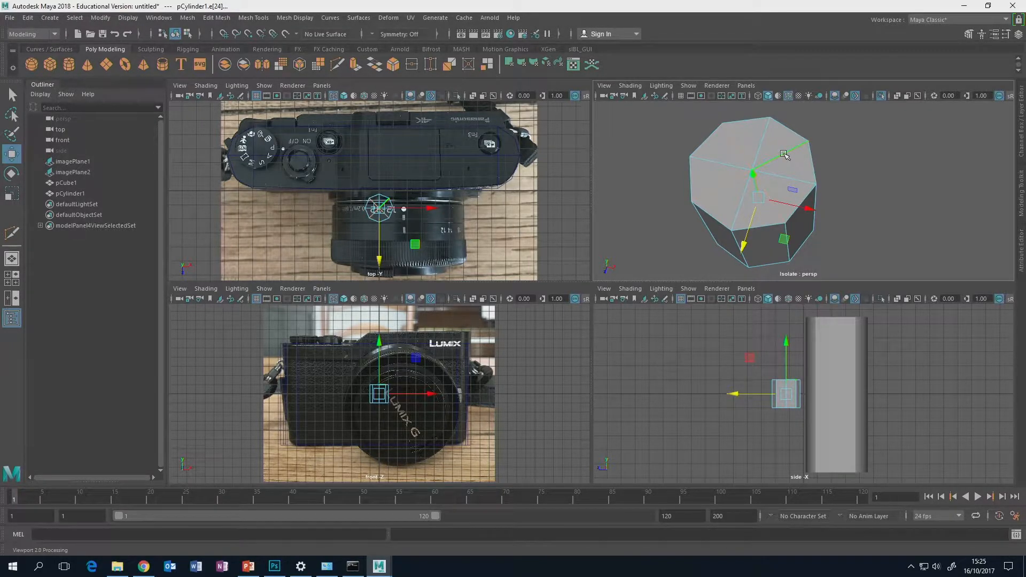
pyautogui.keyDown('shift'); pyautogui.rightClick(783, 153); pyautogui.keyUp('shift')
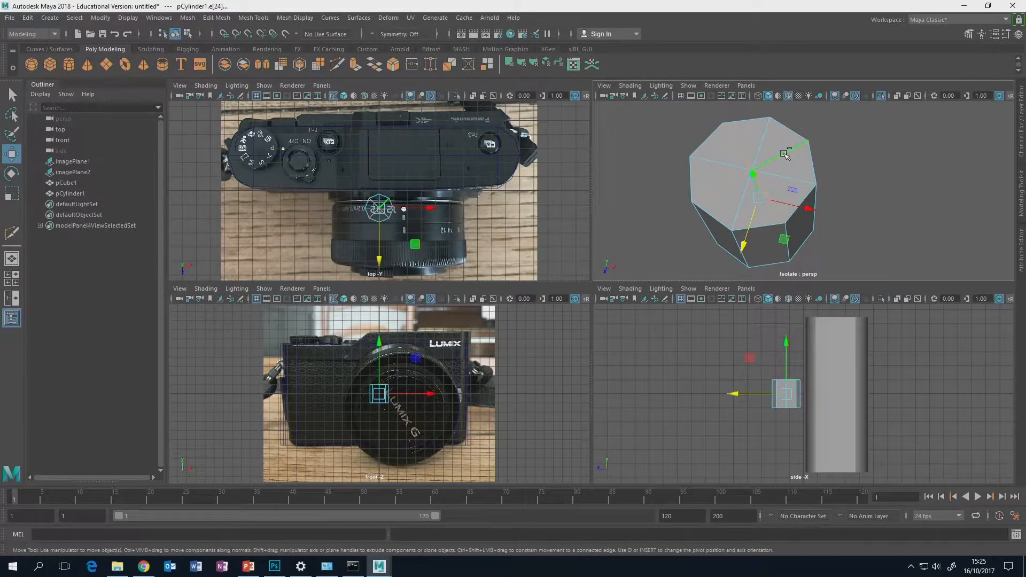
pyautogui.keyDown('shift'); pyautogui.rightClick(784, 154); pyautogui.keyUp('shift')
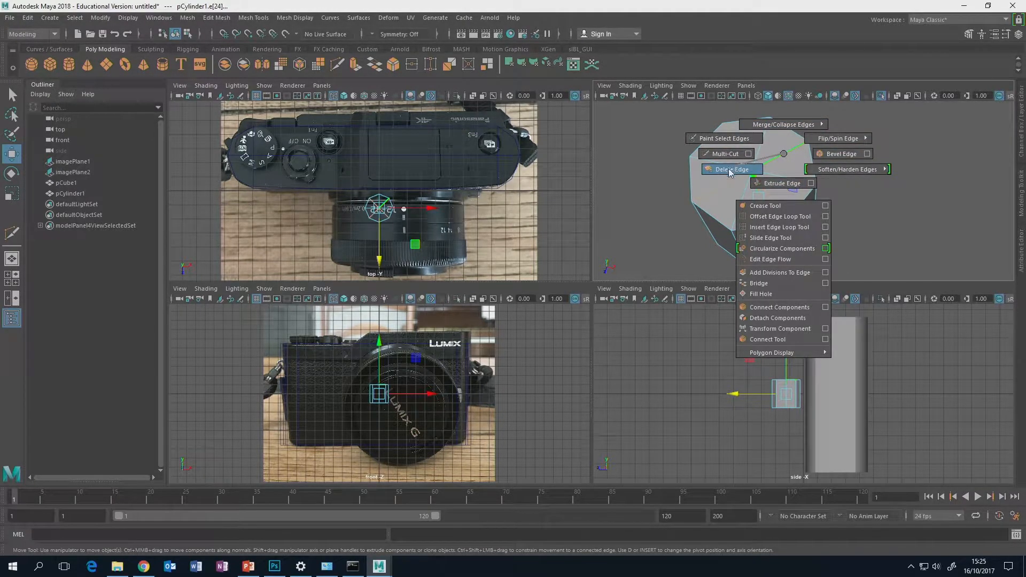
pyautogui.keyDown('shift'); pyautogui.moveTo(737, 171); pyautogui.dragTo(736, 168, button='right'); pyautogui.keyUp('shift')
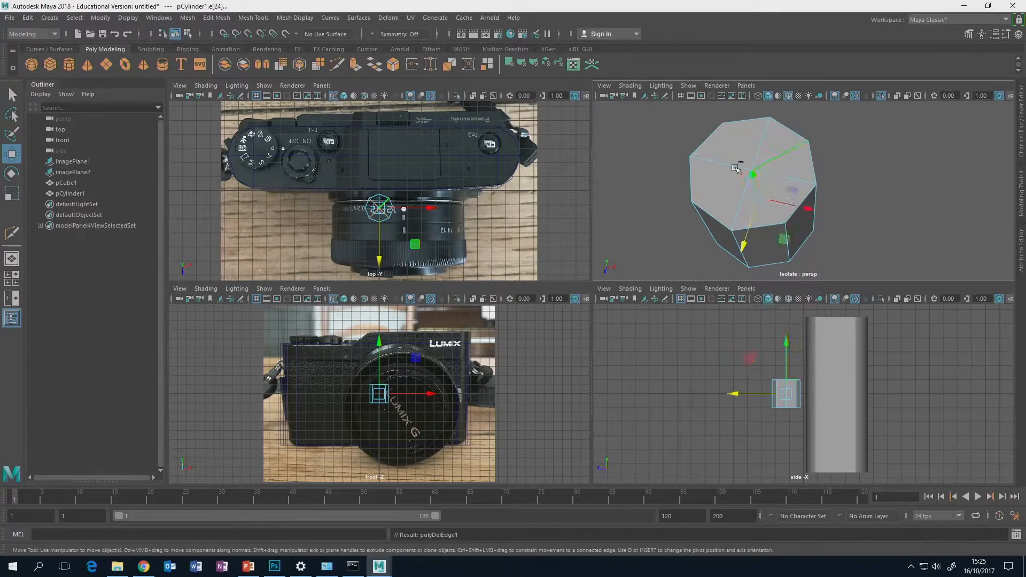
# Return the cylinder to object mode and end its isolation to bring back the camera body and image planes
pyautogui.keyDown('alt'); pyautogui.moveTo(802, 214); pyautogui.dragTo(790, 188); pyautogui.keyUp('alt')
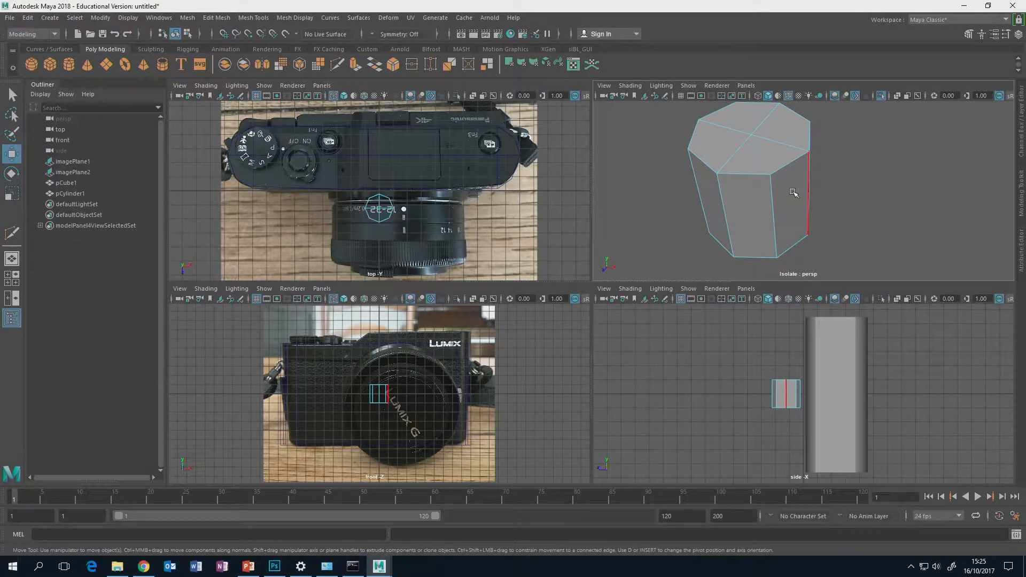
pyautogui.click(780, 169)
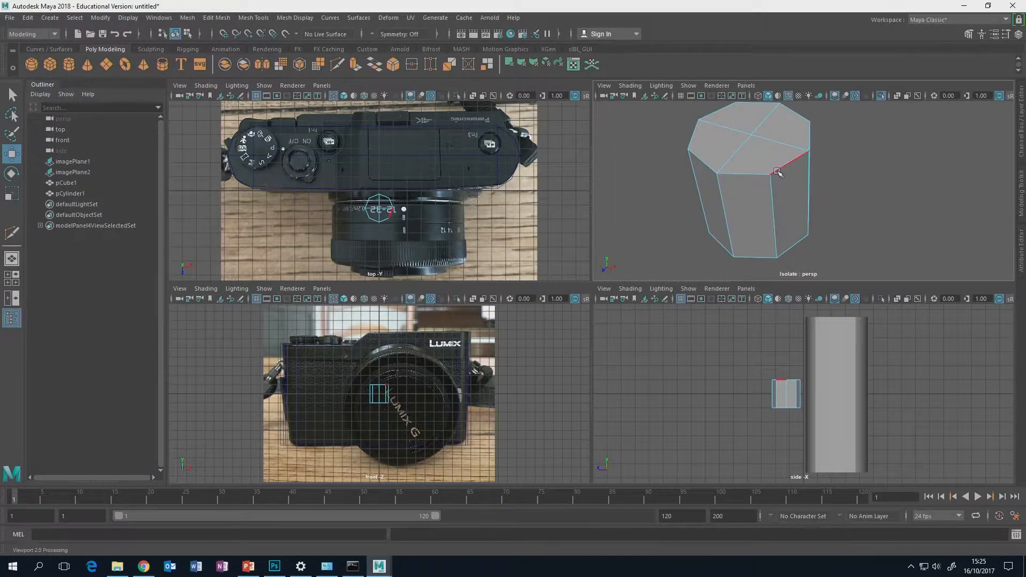
pyautogui.rightClick(777, 172)
pyautogui.click(810, 160)
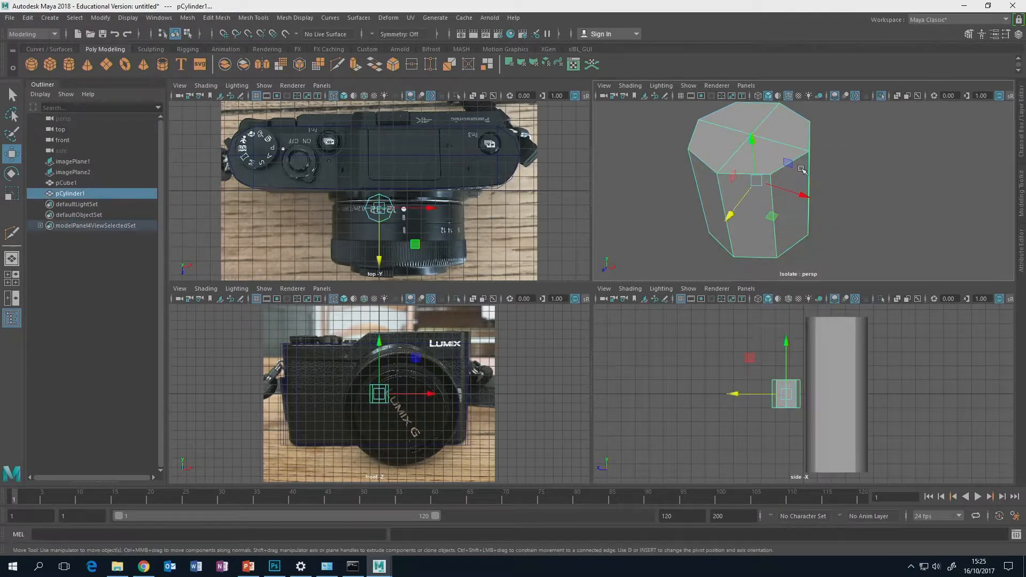
pyautogui.keyDown('alt'); pyautogui.moveTo(812, 171); pyautogui.dragTo(806, 196); pyautogui.keyUp('alt')
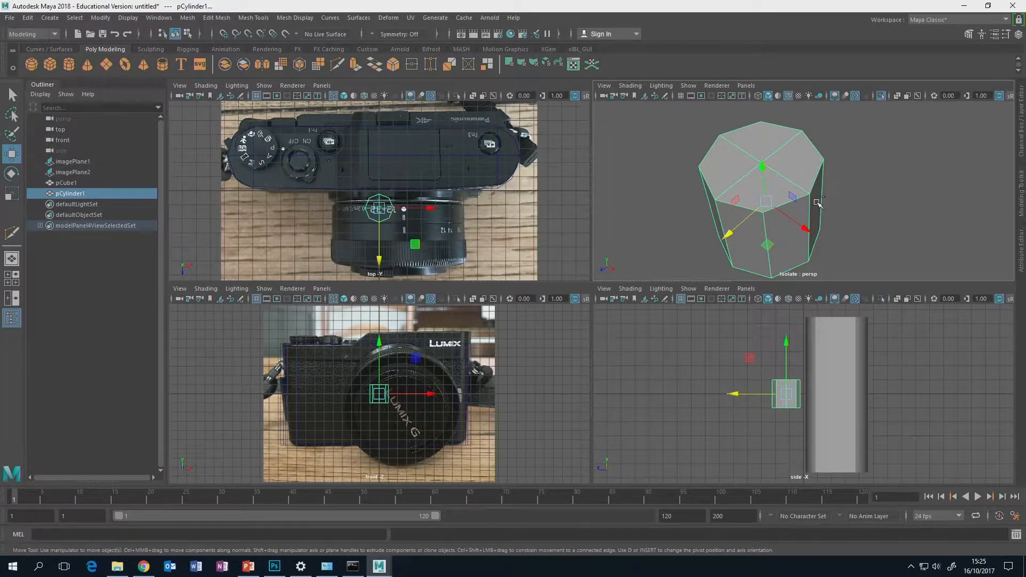
pyautogui.hotkey('ctrl', '1')
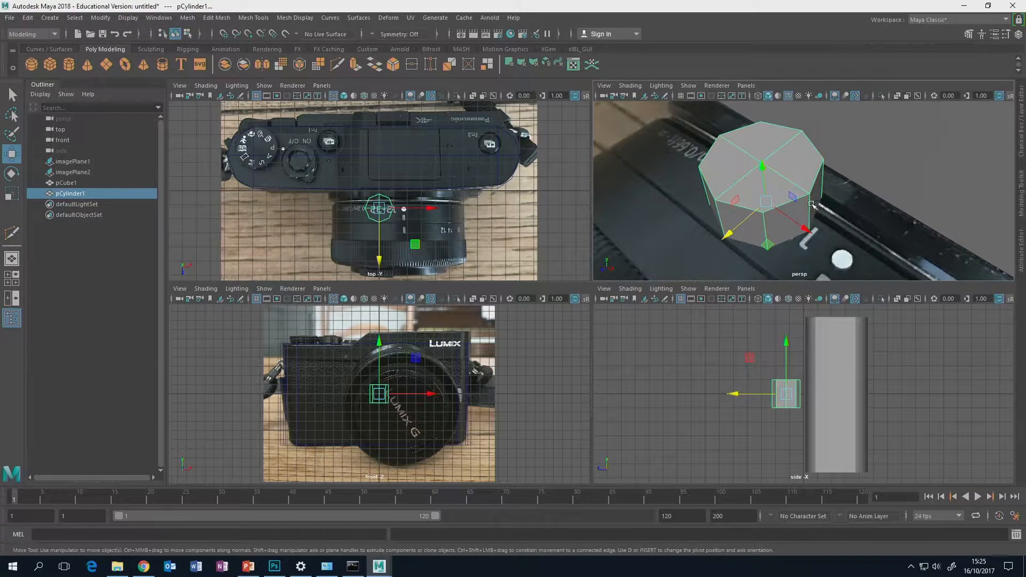
pyautogui.scroll(-4, 808, 196)
pyautogui.scroll(-8, 807, 195)
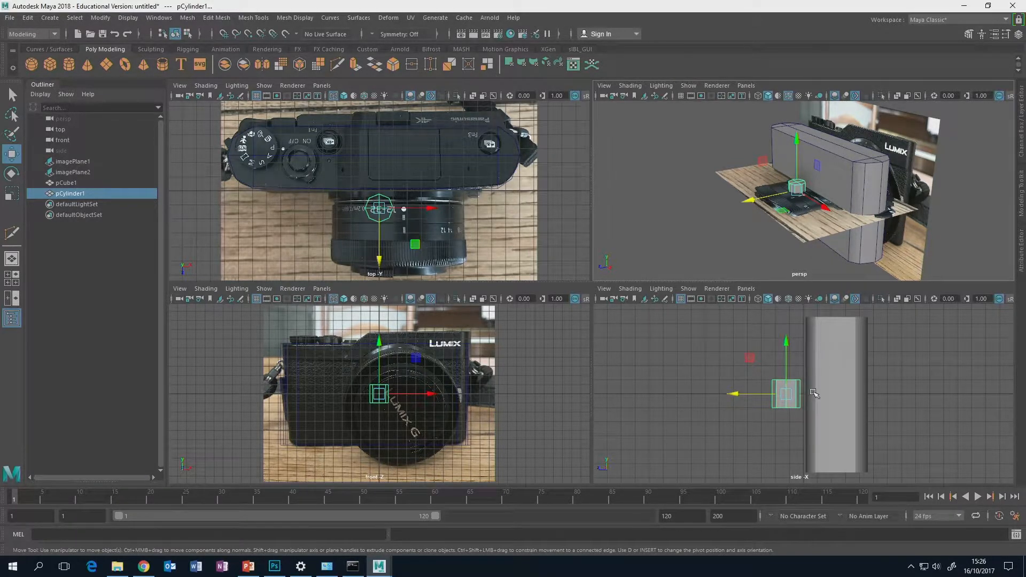
# Try out free and snapped rotations of the cylinder about the X axis in the side view and undo them
pyautogui.press('e')
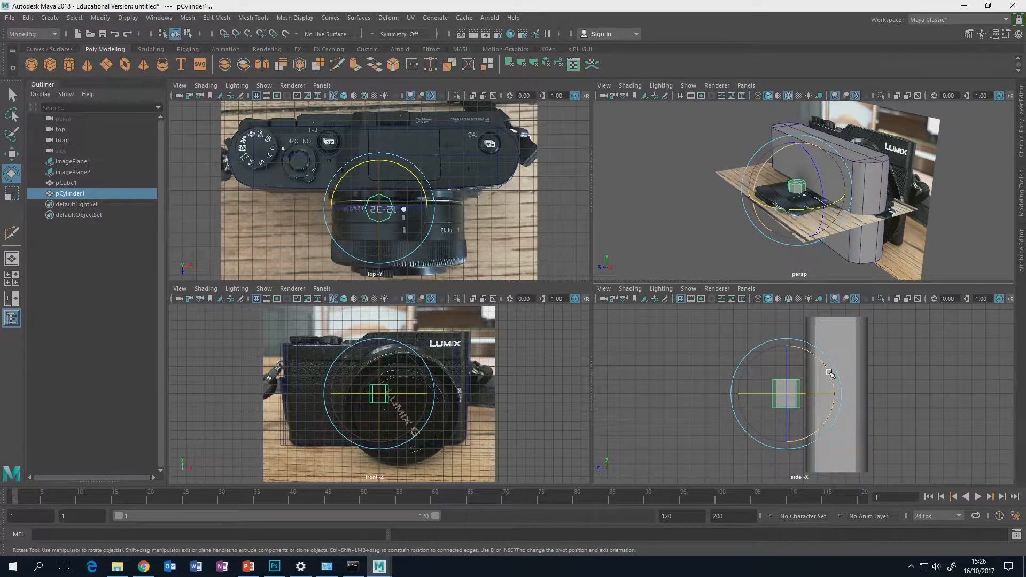
pyautogui.moveTo(829, 374); pyautogui.dragTo(779, 327)
pyautogui.moveTo(759, 333); pyautogui.dragTo(788, 311)
pyautogui.moveTo(795, 348); pyautogui.dragTo(790, 311)
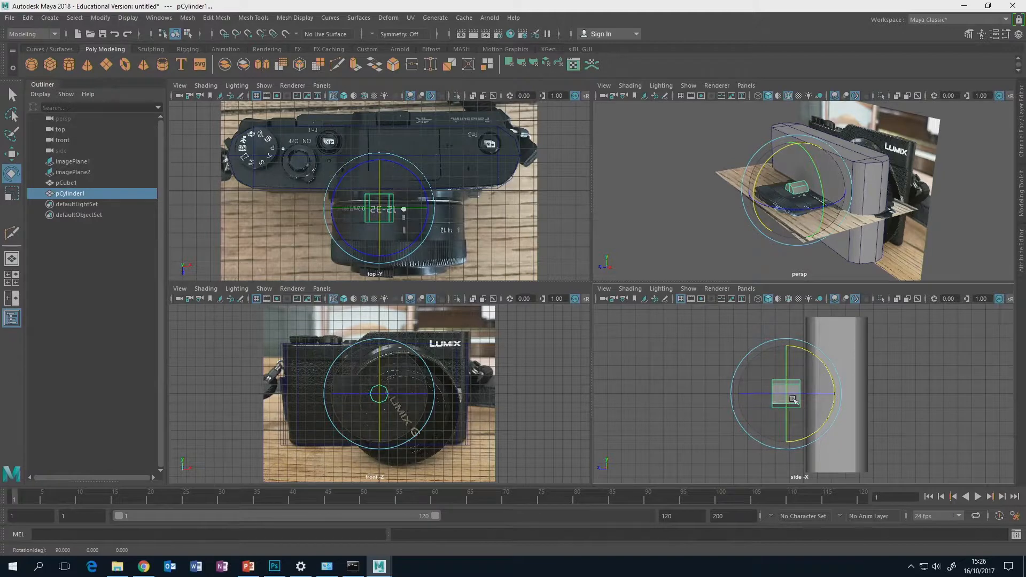
pyautogui.moveTo(826, 366); pyautogui.dragTo(808, 400)
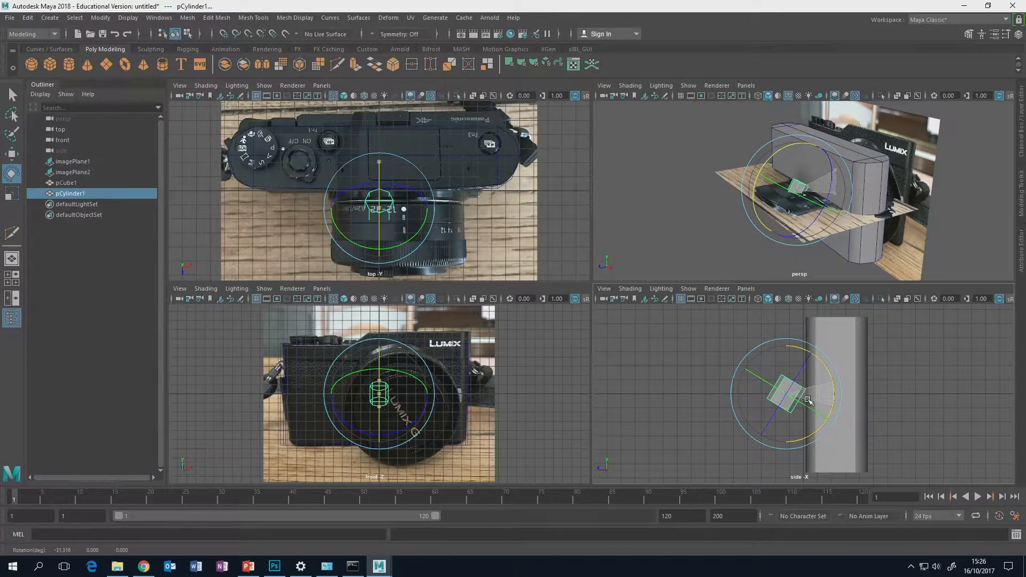
pyautogui.moveTo(808, 401); pyautogui.dragTo(811, 387)
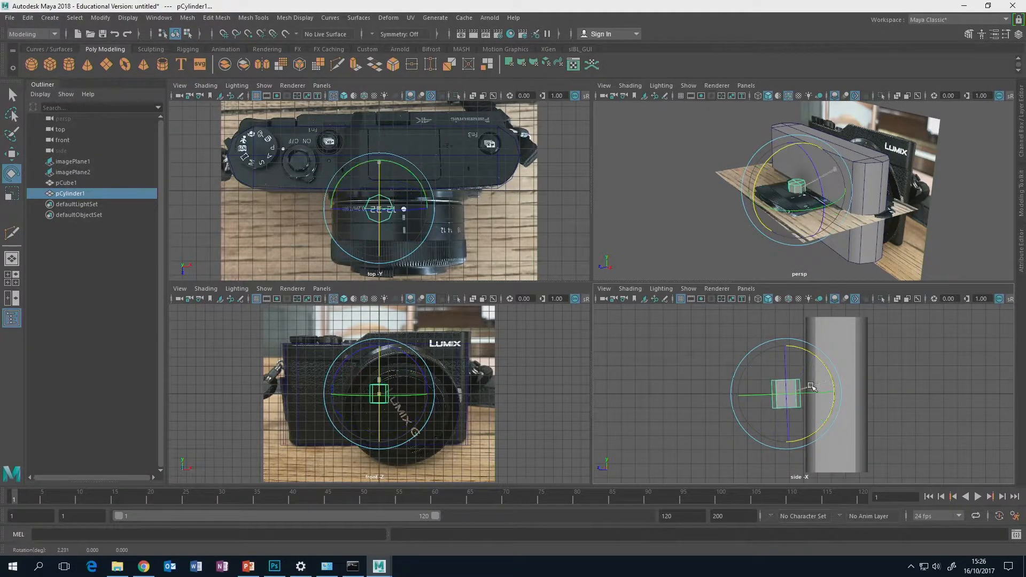
pyautogui.hotkey('ctrl', 'z')
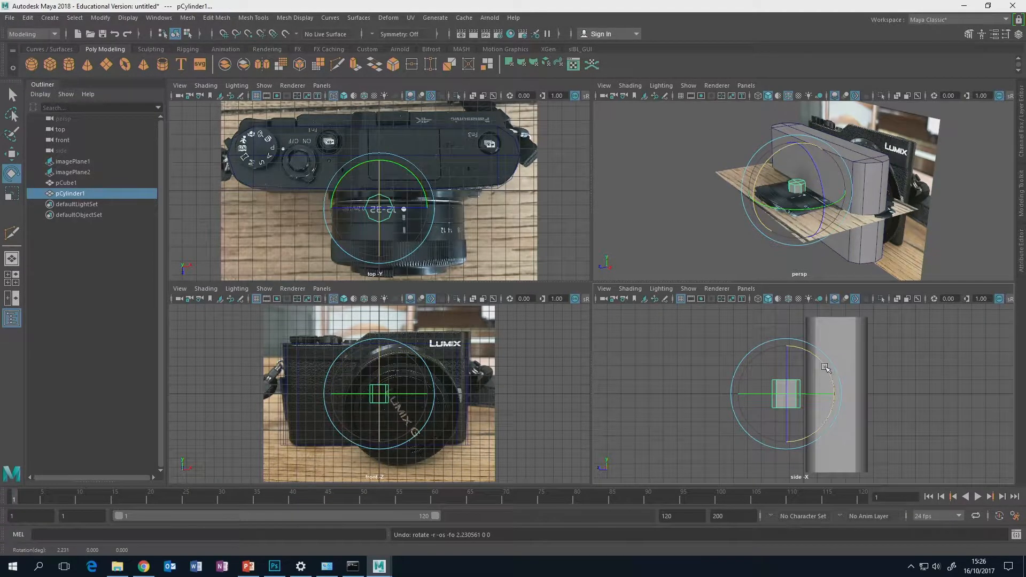
# Rotate the cylinder 90 degrees about X and move it towards the lens centre in the front view
pyautogui.moveTo(826, 367); pyautogui.dragTo(805, 311)
pyautogui.hotkey('ctrl', 'z')
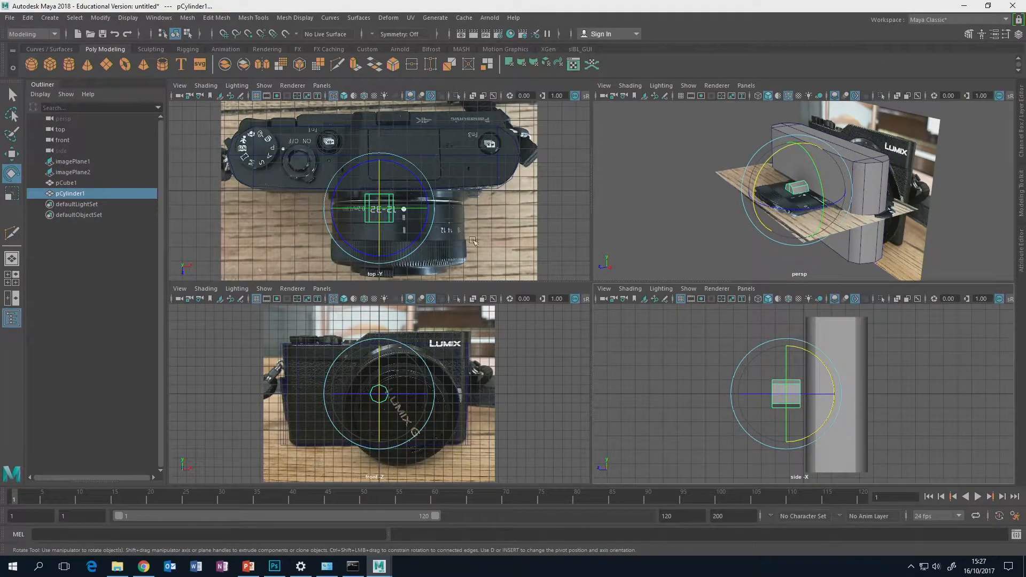
pyautogui.press('w')
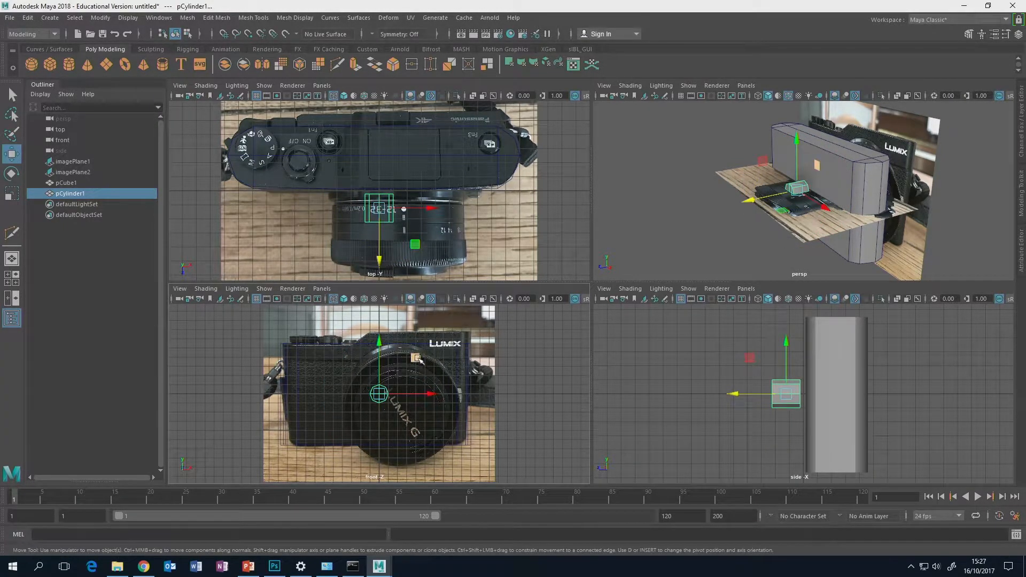
pyautogui.moveTo(417, 359); pyautogui.dragTo(437, 362)
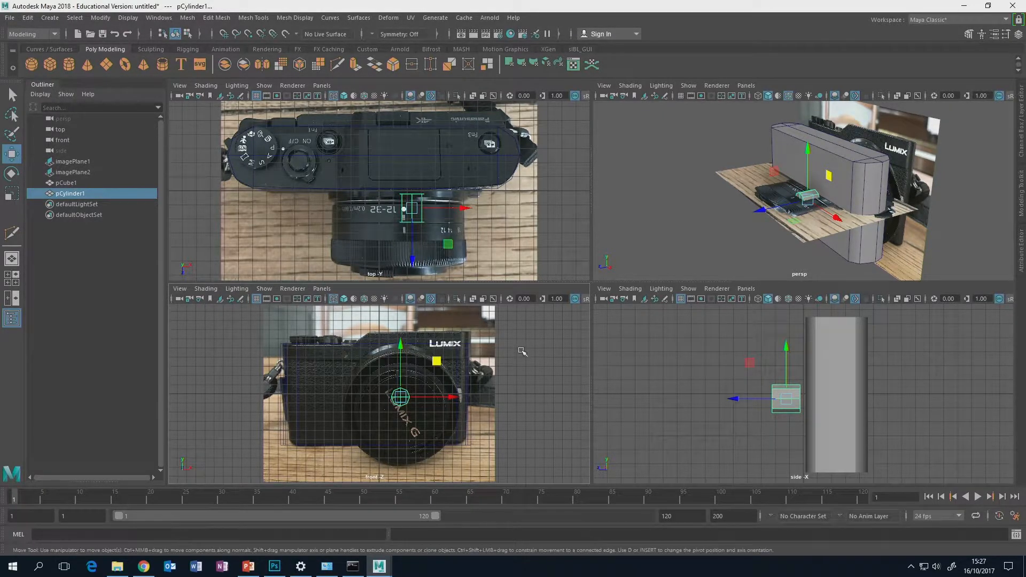
# Scale the cylinder evenly in X and Z to about 5.8 in the front view to approximate the lens diameter
pyautogui.press('r')
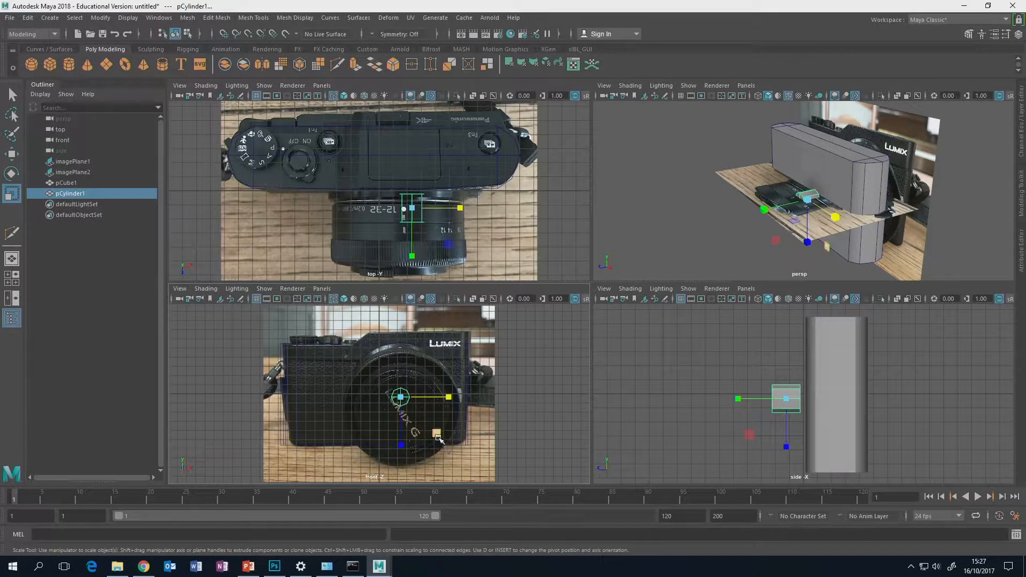
pyautogui.press('space')
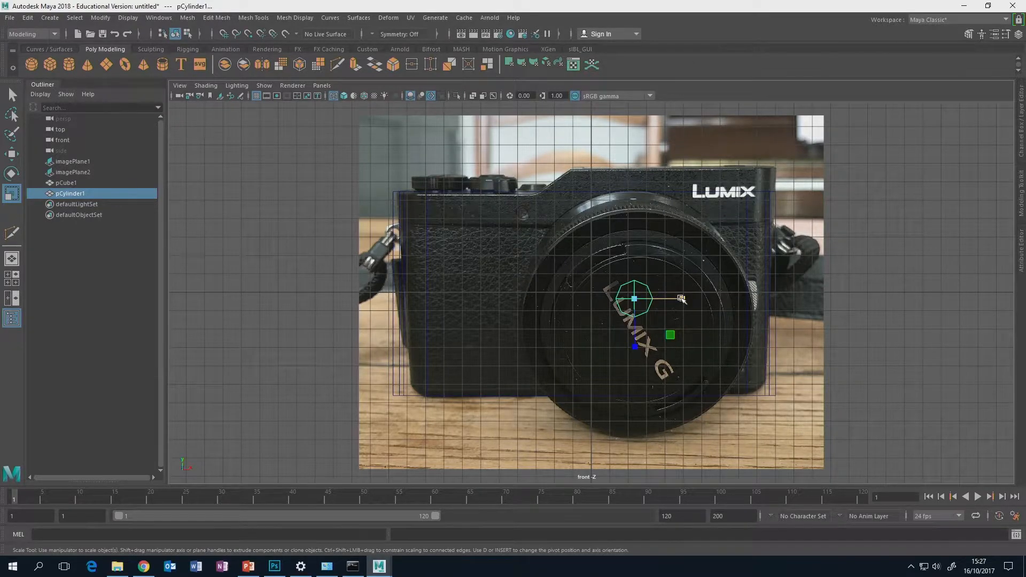
pyautogui.moveTo(680, 299); pyautogui.dragTo(774, 299)
pyautogui.hotkey('ctrl', 'z')
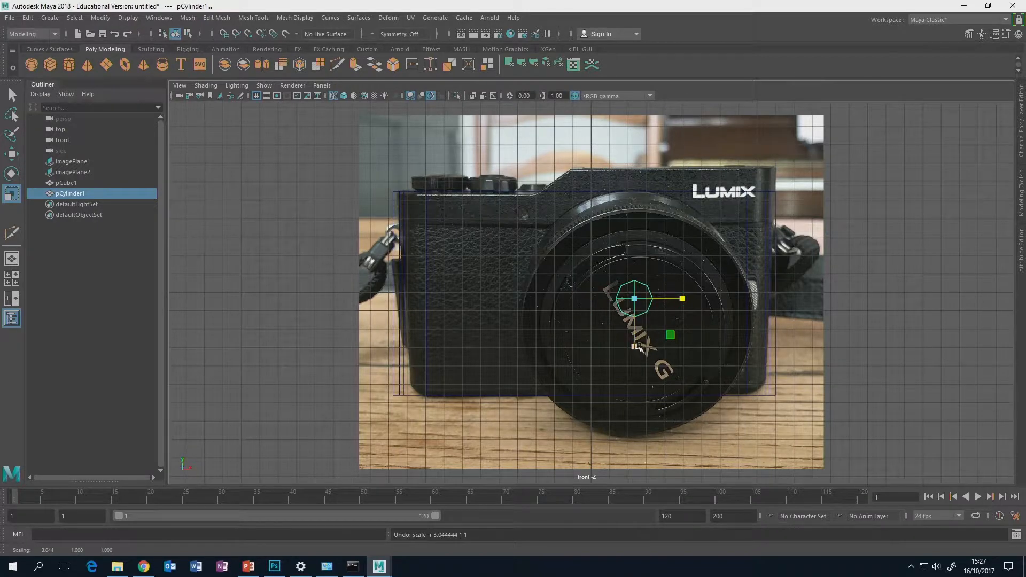
pyautogui.moveTo(635, 346); pyautogui.dragTo(624, 412)
pyautogui.hotkey('ctrl', 'z')
pyautogui.moveTo(670, 335); pyautogui.dragTo(756, 394)
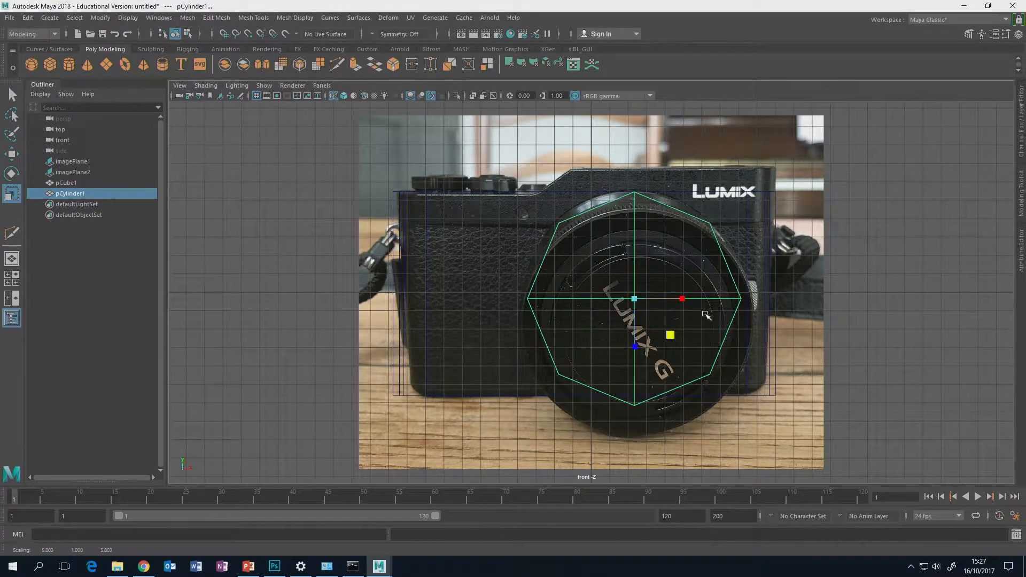
pyautogui.press('space')
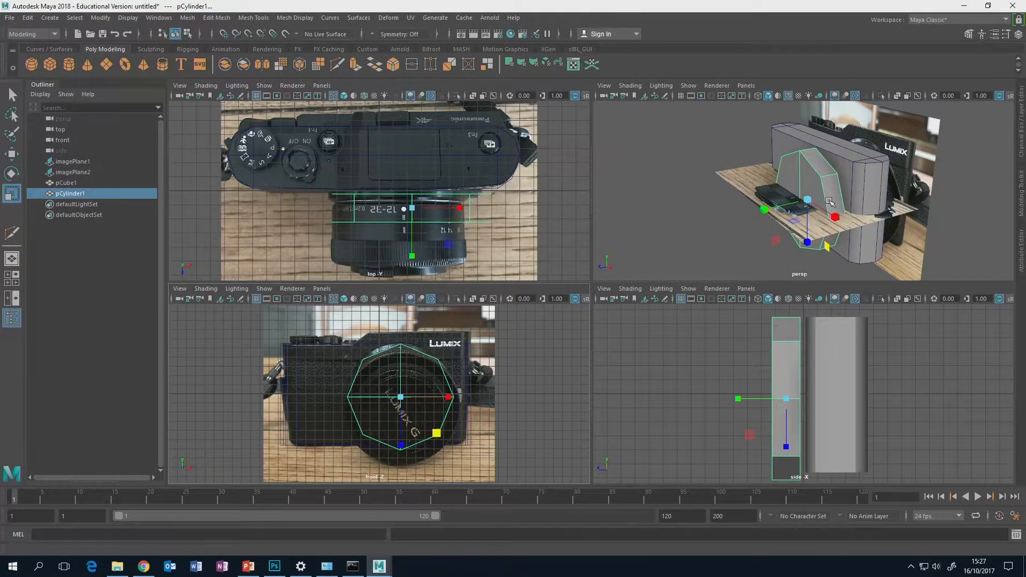
# Hide the top-view image plane in the enlarged perspective view and select the lens cylinder
pyautogui.press('space')
pyautogui.keyDown('alt'); pyautogui.moveTo(829, 202); pyautogui.dragTo(651, 337); pyautogui.keyUp('alt')
pyautogui.click(586, 396)
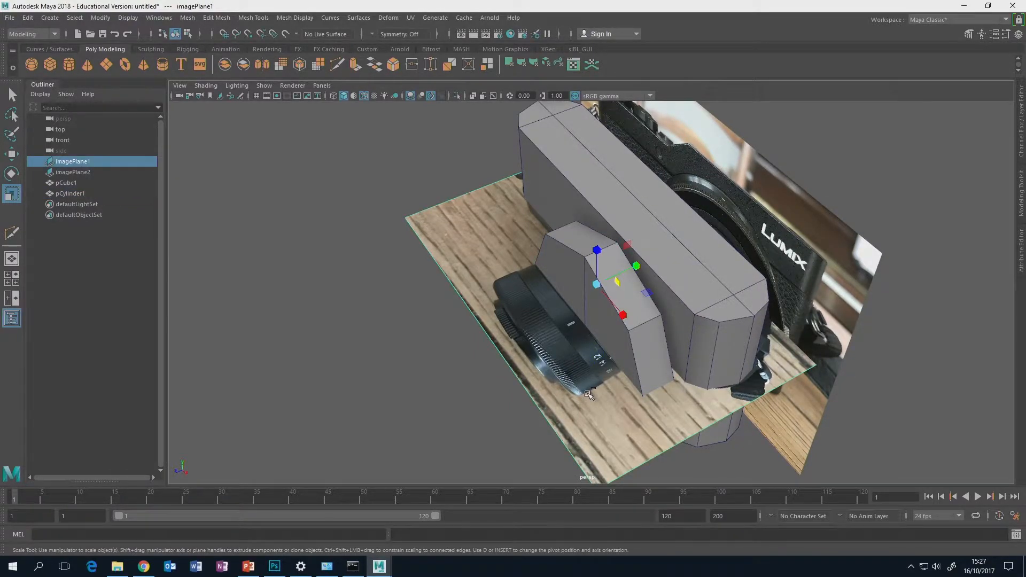
pyautogui.hotkey('ctrl', 'h')
pyautogui.click(596, 352)
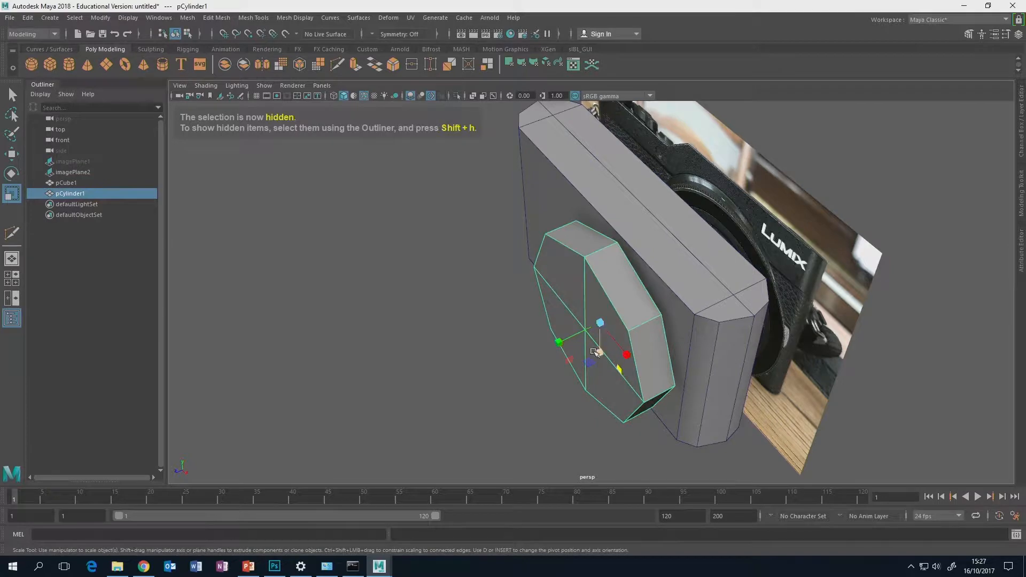
pyautogui.keyDown('alt'); pyautogui.moveTo(596, 352); pyautogui.dragTo(756, 320); pyautogui.keyUp('alt')
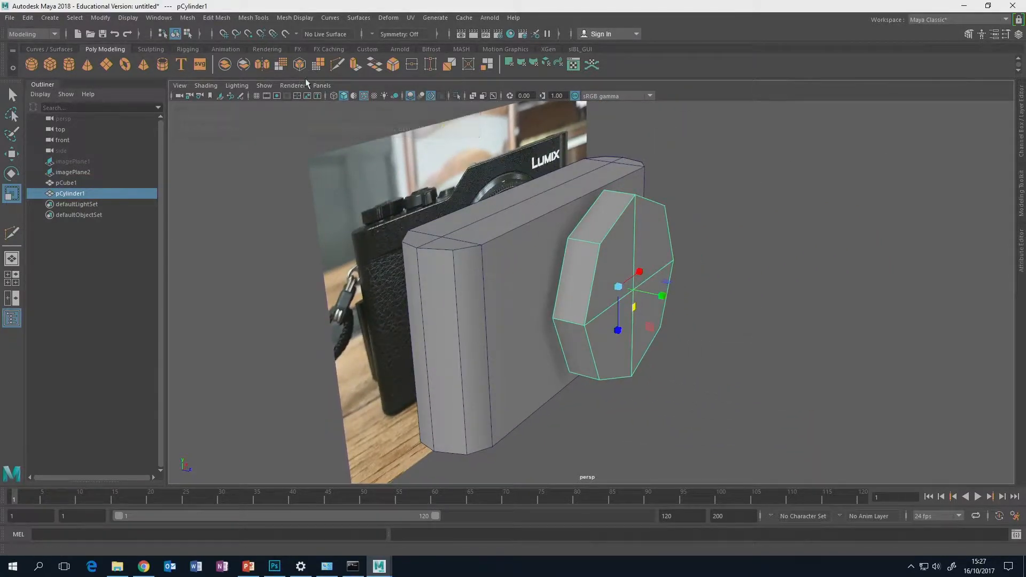
pyautogui.click(291, 86)
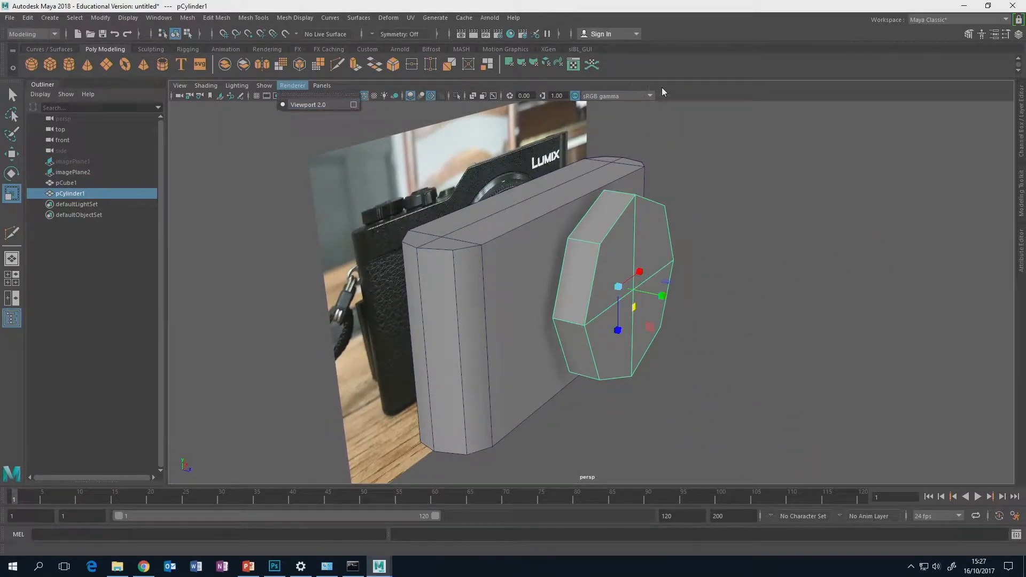
# Examine the lens cylinder's position and depth against the camera body in the perspective view
pyautogui.click(664, 151)
pyautogui.moveTo(608, 203)
pyautogui.keyDown('alt'); pyautogui.mouseDown()
pyautogui.moveTo(643, 198)
pyautogui.moveTo(624, 205)
pyautogui.mouseUp(); pyautogui.keyUp('alt')
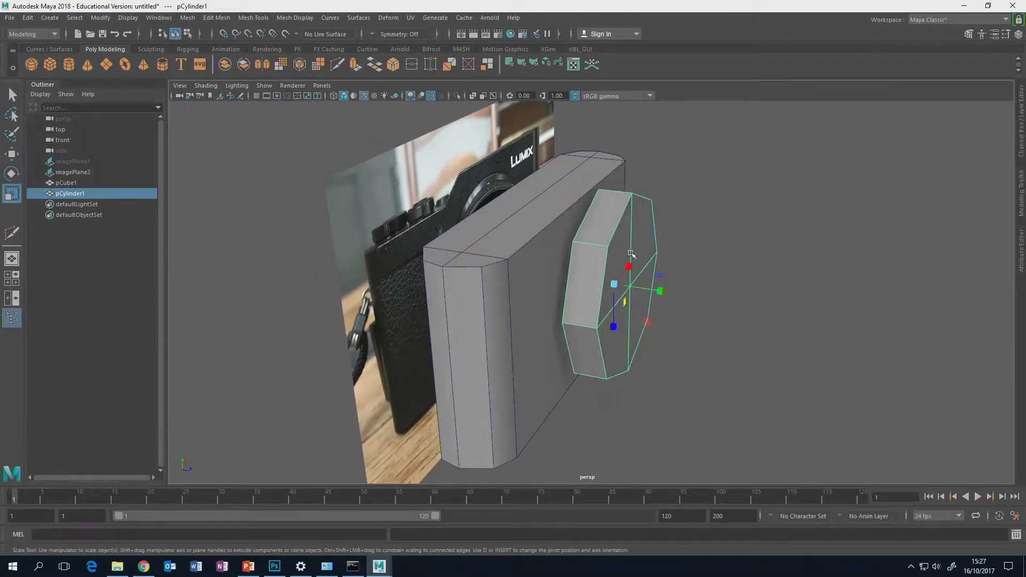
pyautogui.press('w')
pyautogui.moveTo(653, 293); pyautogui.dragTo(642, 272)
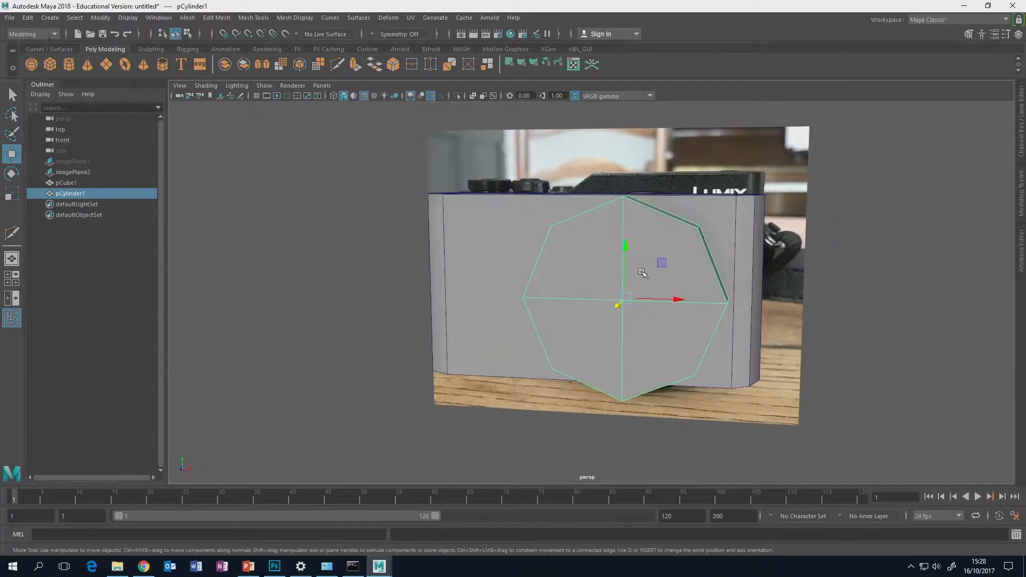
pyautogui.press('r')
pyautogui.moveTo(663, 335); pyautogui.dragTo(556, 317)
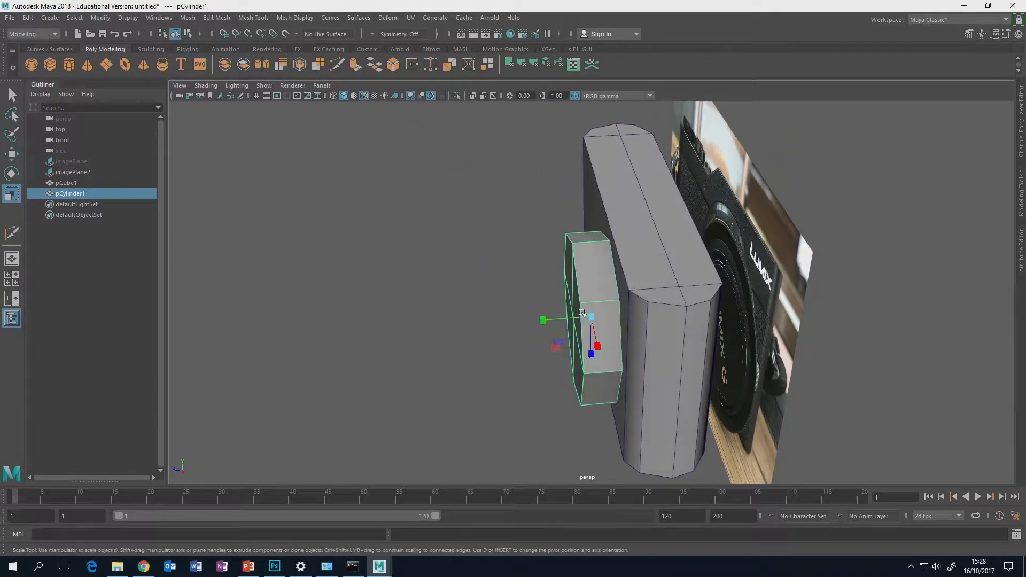
# Unhide the top-view image plane in the four-view layout and reselect the lens cylinder
pyautogui.press('space')
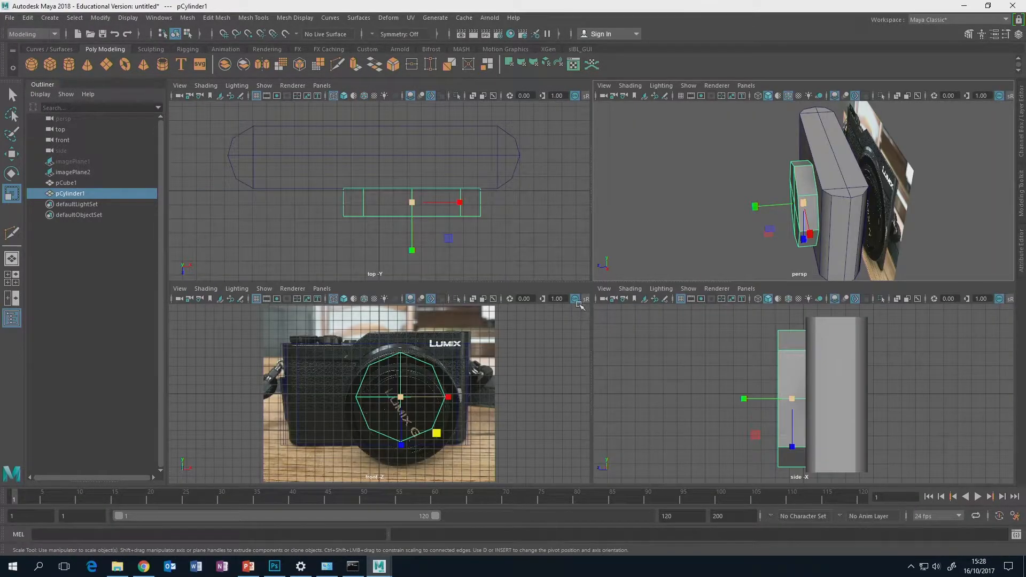
pyautogui.click(76, 160)
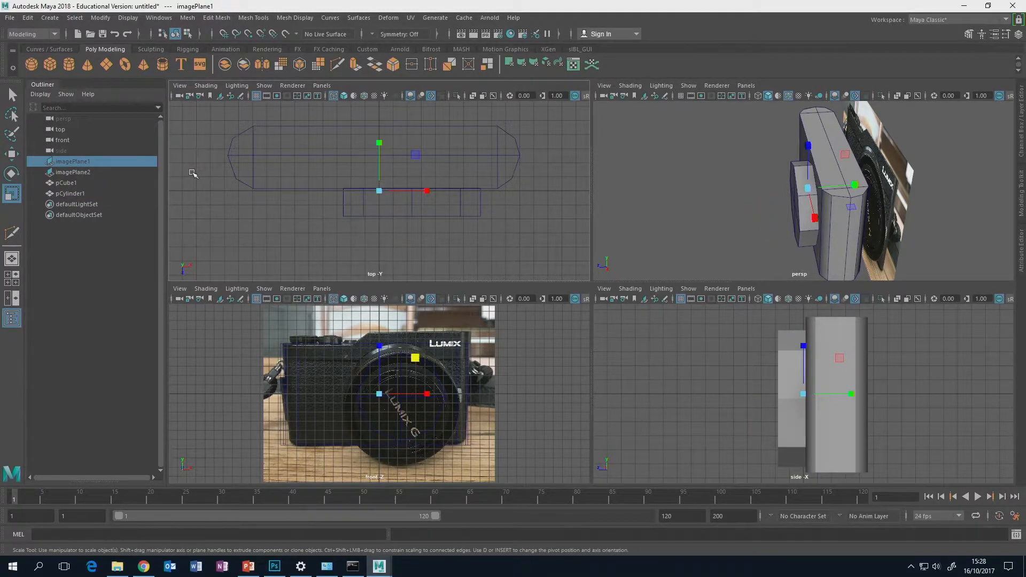
pyautogui.hotkey('shift', 'h')
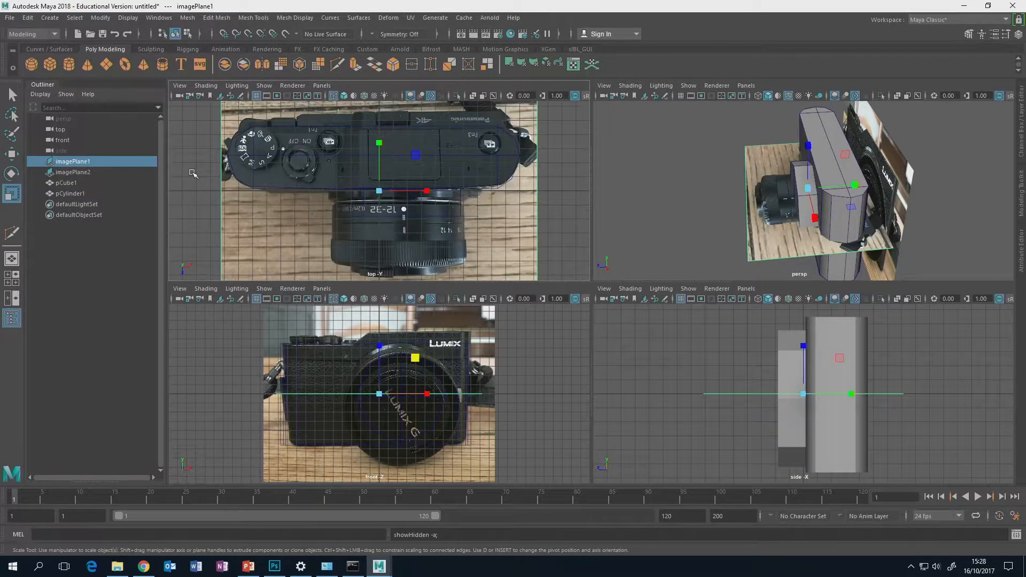
pyautogui.click(419, 212)
pyautogui.keyDown('alt'); pyautogui.moveTo(419, 212); pyautogui.dragTo(435, 222); pyautogui.keyUp('alt')
pyautogui.keyDown('alt'); pyautogui.moveTo(435, 221); pyautogui.dragTo(411, 175, button='middle'); pyautogui.keyUp('alt')
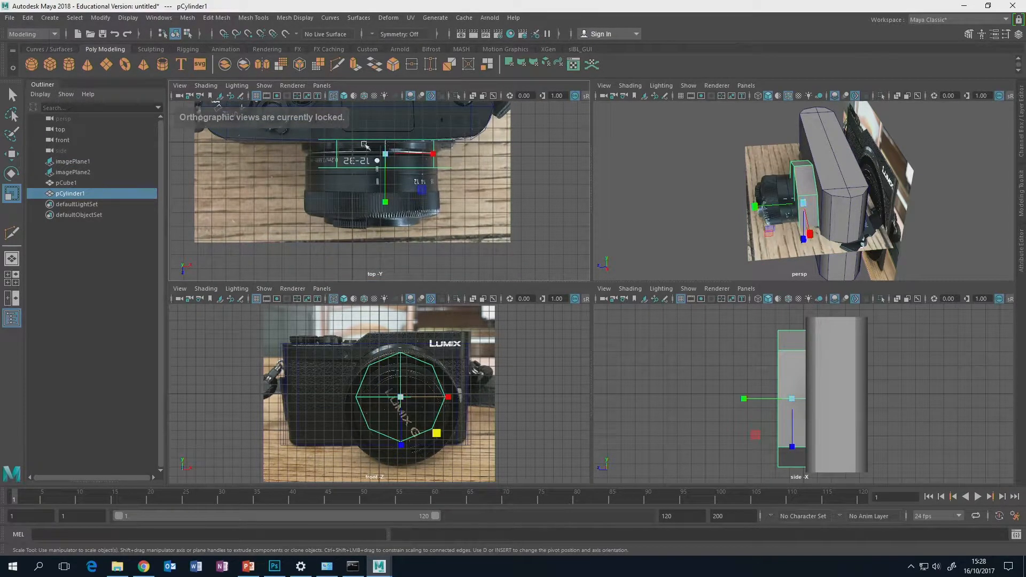
# Move the lens cylinder's pivot to the upper vertex of its rear face, where it meets the camera body
pyautogui.keyDown('alt'); pyautogui.moveTo(751, 194); pyautogui.dragTo(800, 194); pyautogui.keyUp('alt')
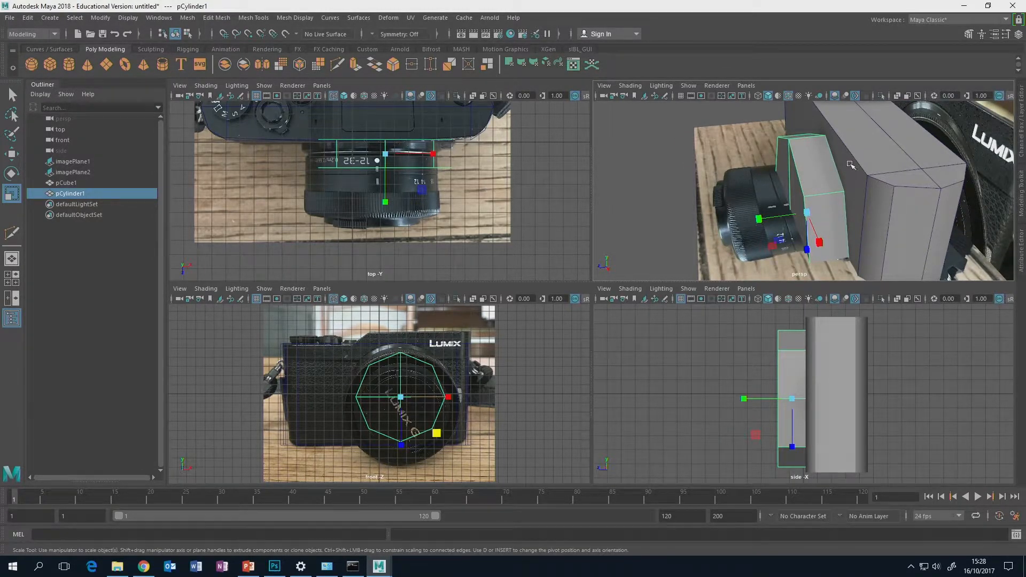
pyautogui.keyDown('alt'); pyautogui.moveTo(849, 166); pyautogui.dragTo(822, 178); pyautogui.keyUp('alt')
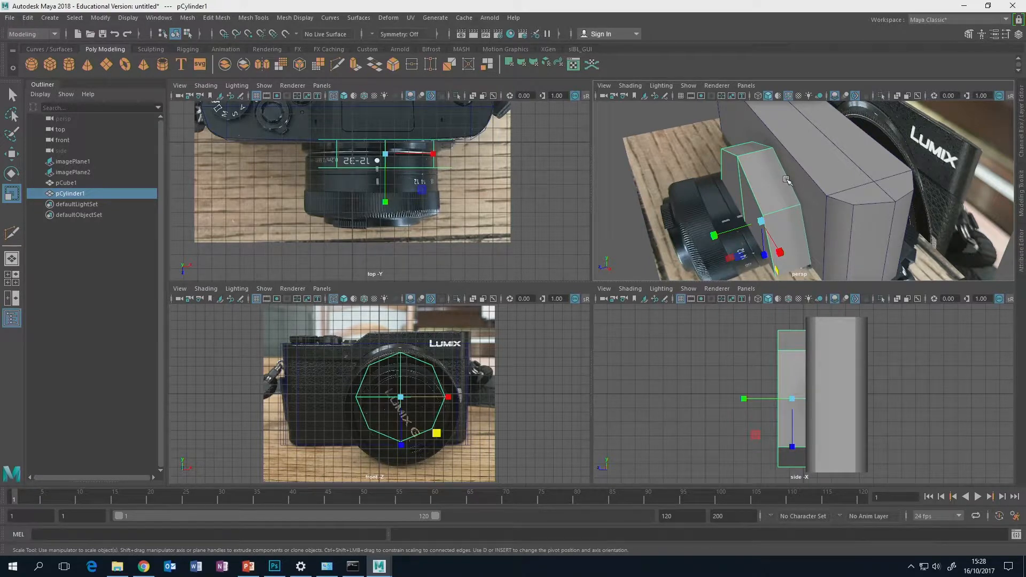
pyautogui.press('w')
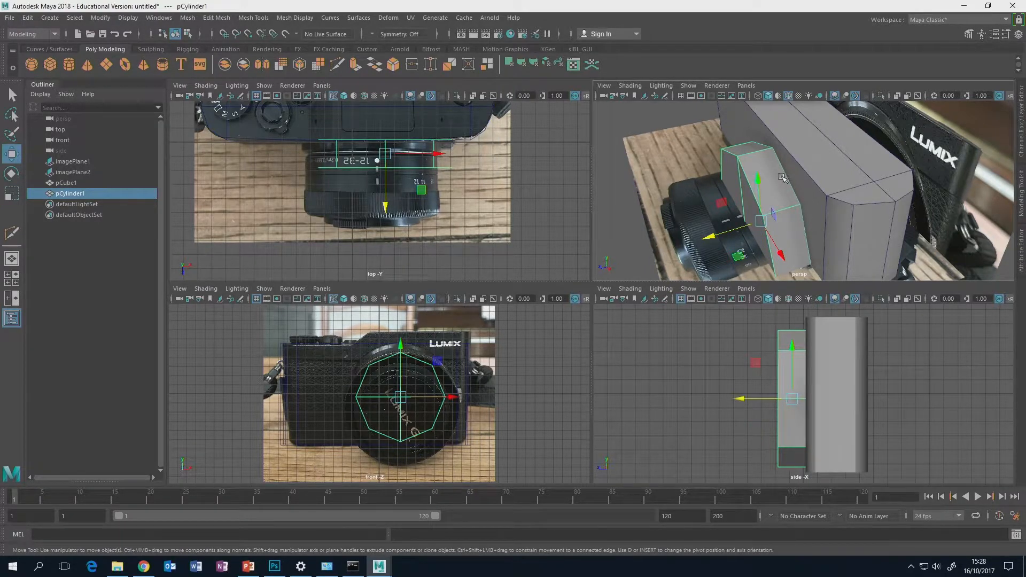
pyautogui.press('d')
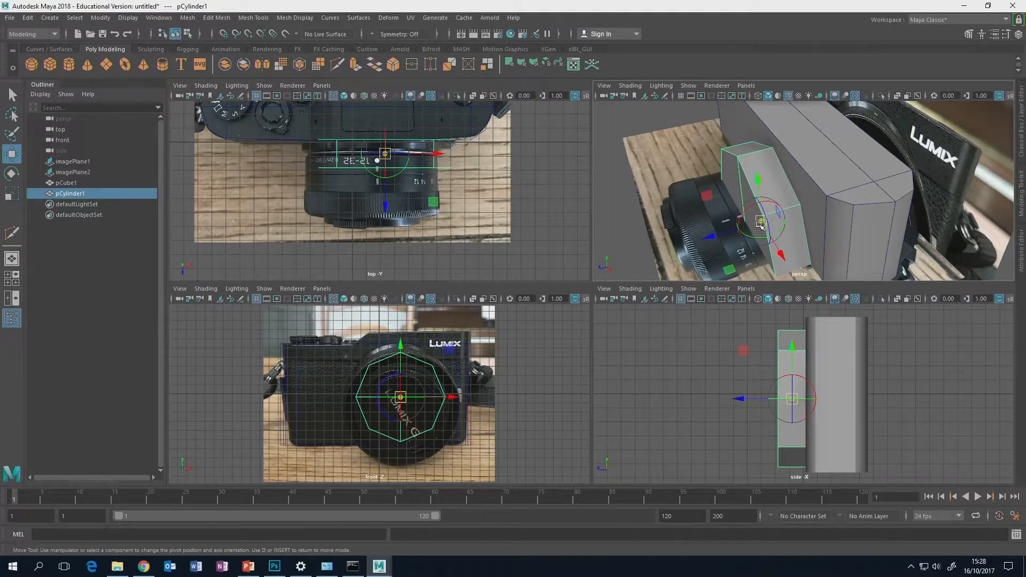
pyautogui.moveTo(761, 222); pyautogui.dragTo(773, 149)
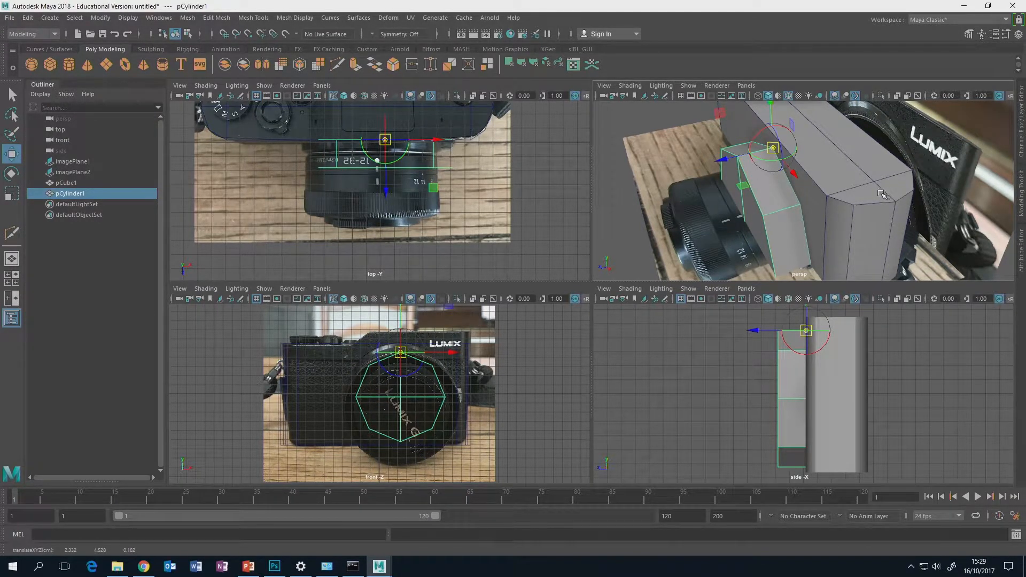
pyautogui.press('d')
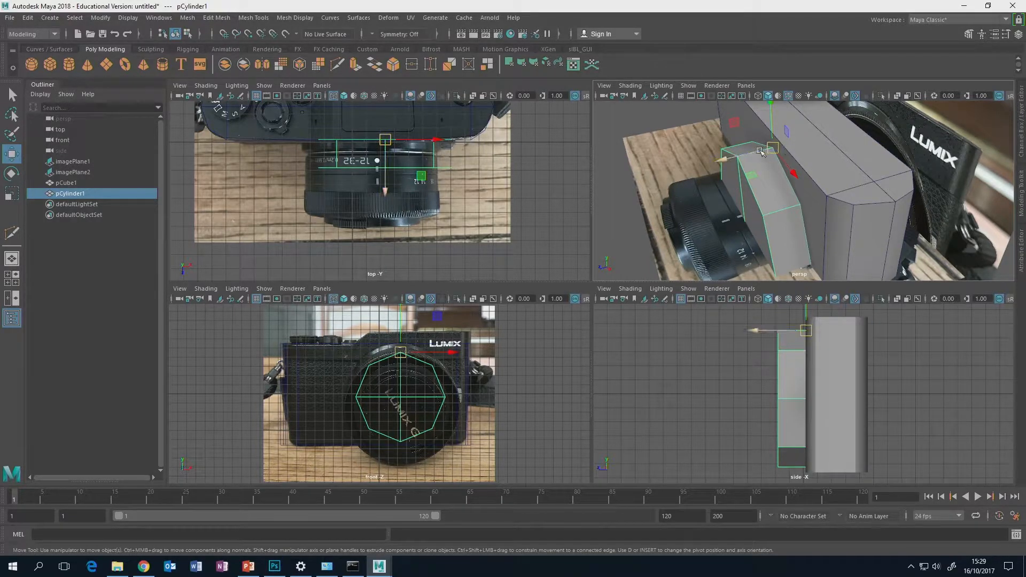
# Scale the lens cylinder along its depth to about 2.8, extending it forward to match the lens length in the top-view photo
pyautogui.press('r')
pyautogui.moveTo(726, 159); pyautogui.dragTo(640, 196)
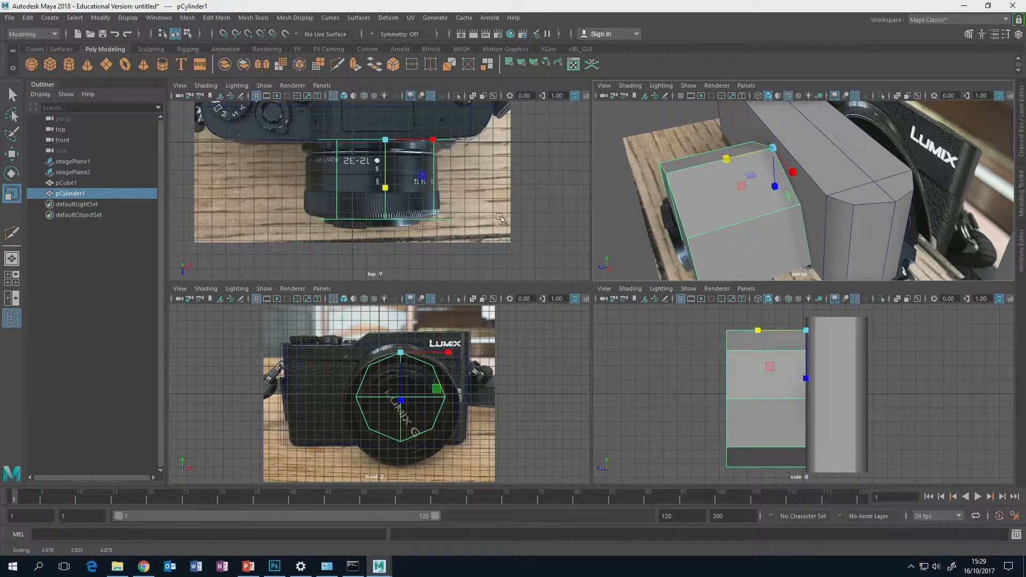
pyautogui.keyDown('alt'); pyautogui.moveTo(761, 209); pyautogui.dragTo(780, 197); pyautogui.keyUp('alt')
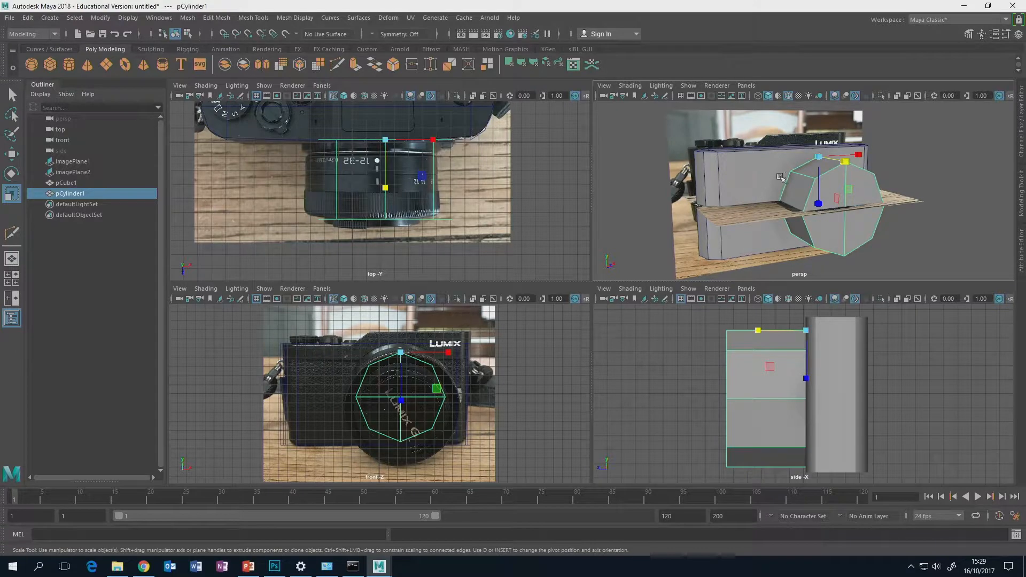
pyautogui.keyDown('alt'); pyautogui.moveTo(782, 174); pyautogui.dragTo(968, 178); pyautogui.keyUp('alt')
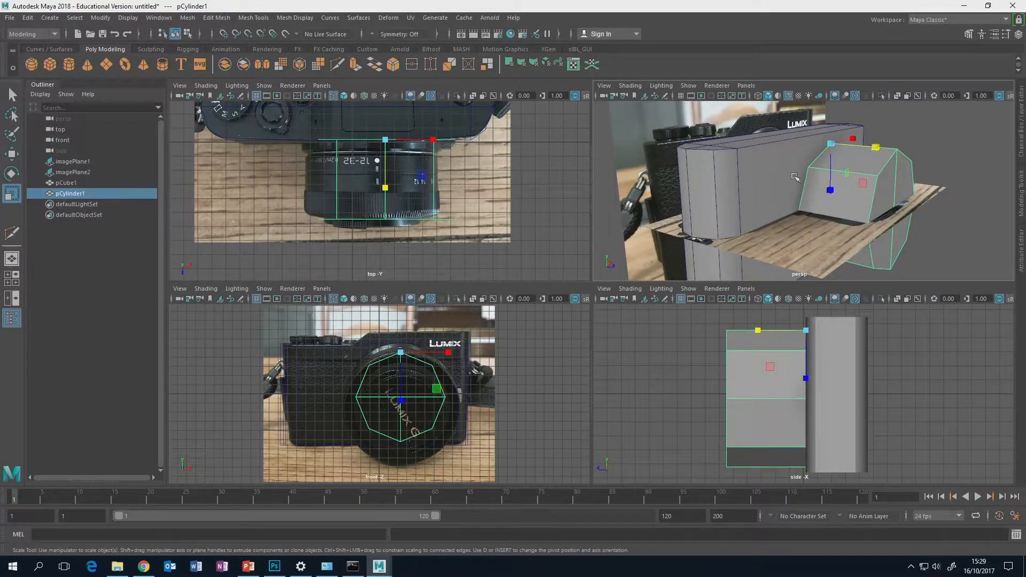
pyautogui.keyDown('alt'); pyautogui.moveTo(820, 169); pyautogui.dragTo(785, 163); pyautogui.keyUp('alt')
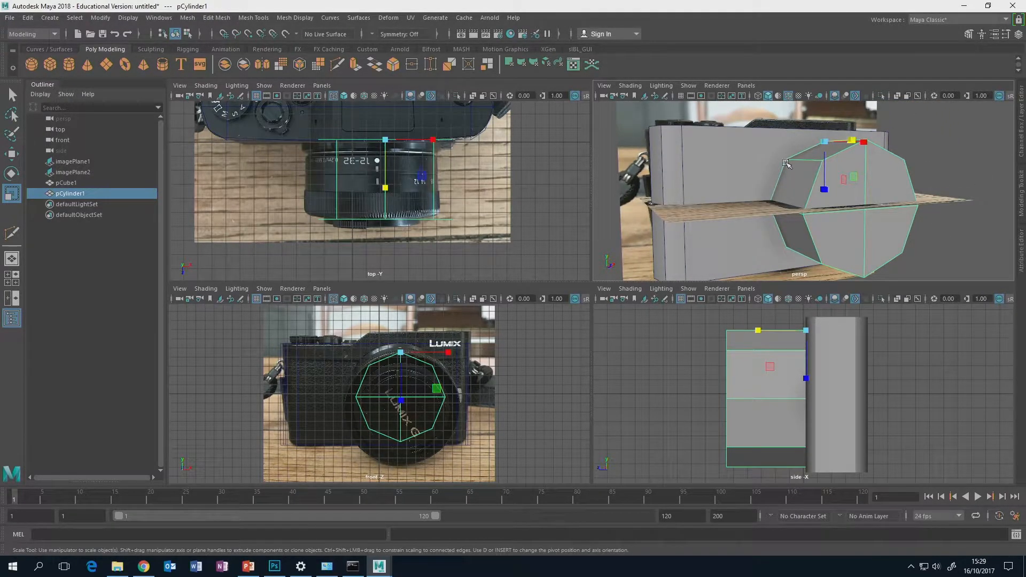
# Switch to Photoshop, compare the top, back and front reference photos of the camera, and return to Maya
pyautogui.click(274, 566)
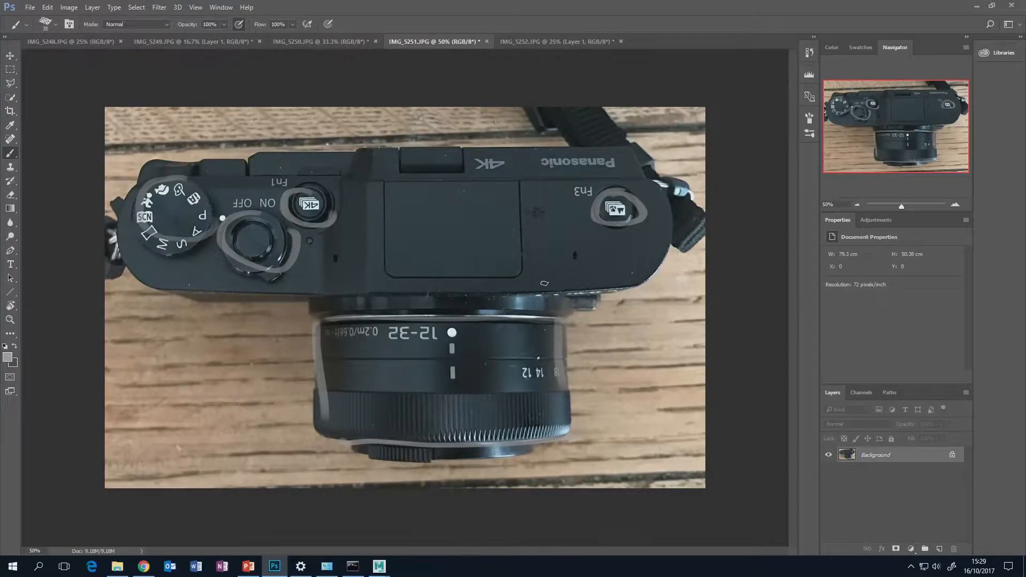
pyautogui.click(511, 42)
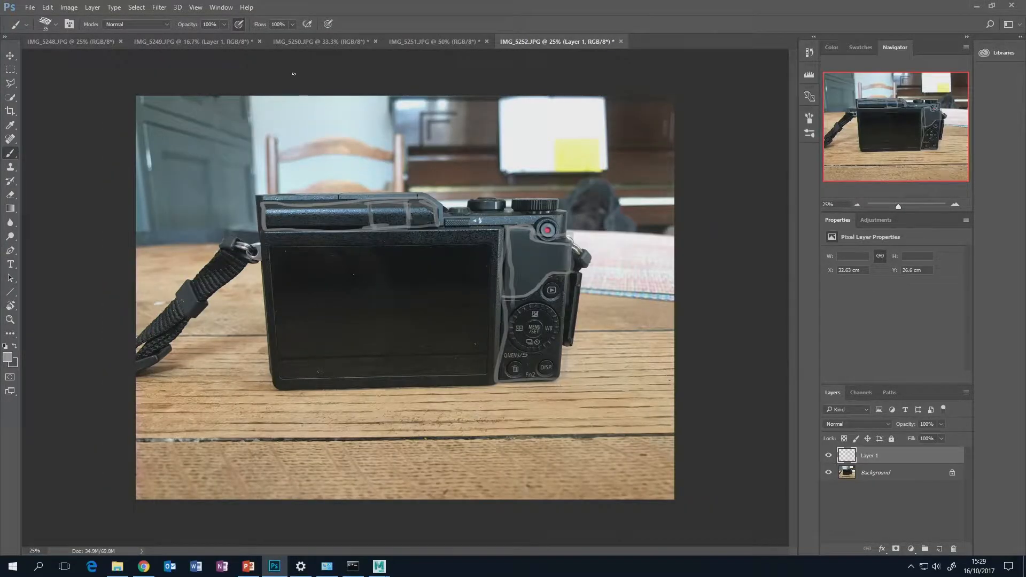
pyautogui.click(310, 41)
pyautogui.moveTo(379, 566)
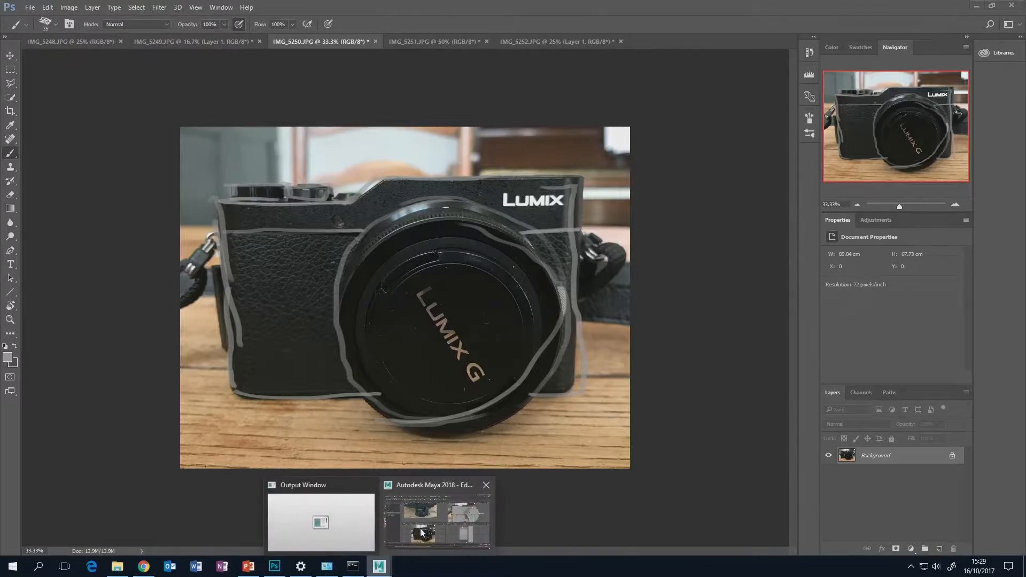
pyautogui.click(421, 531)
# Show the perspective view in wireframe and select the camera body to compare it with the photos
pyautogui.keyDown('alt'); pyautogui.moveTo(702, 241); pyautogui.dragTo(754, 242); pyautogui.keyUp('alt')
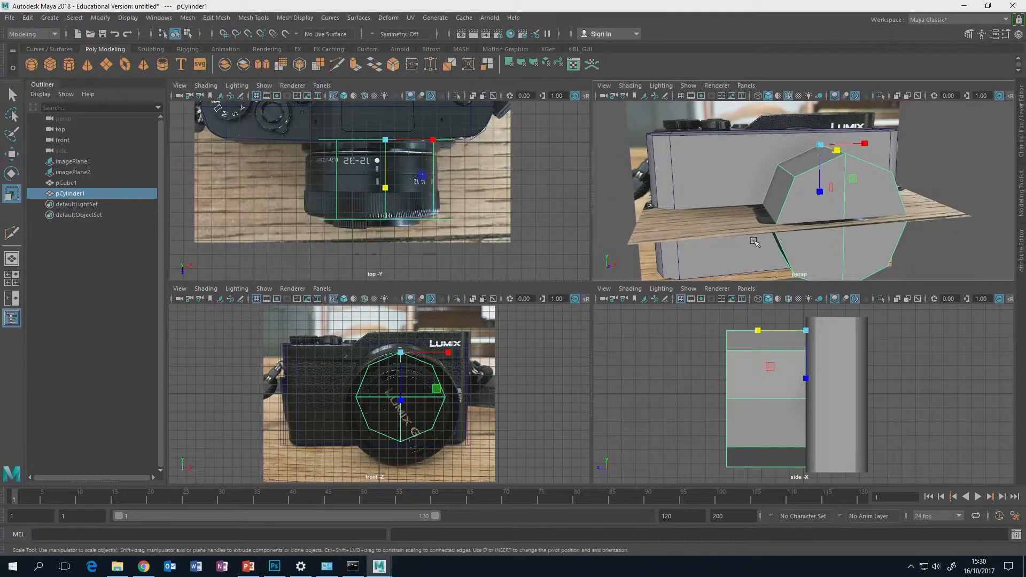
pyautogui.press('4')
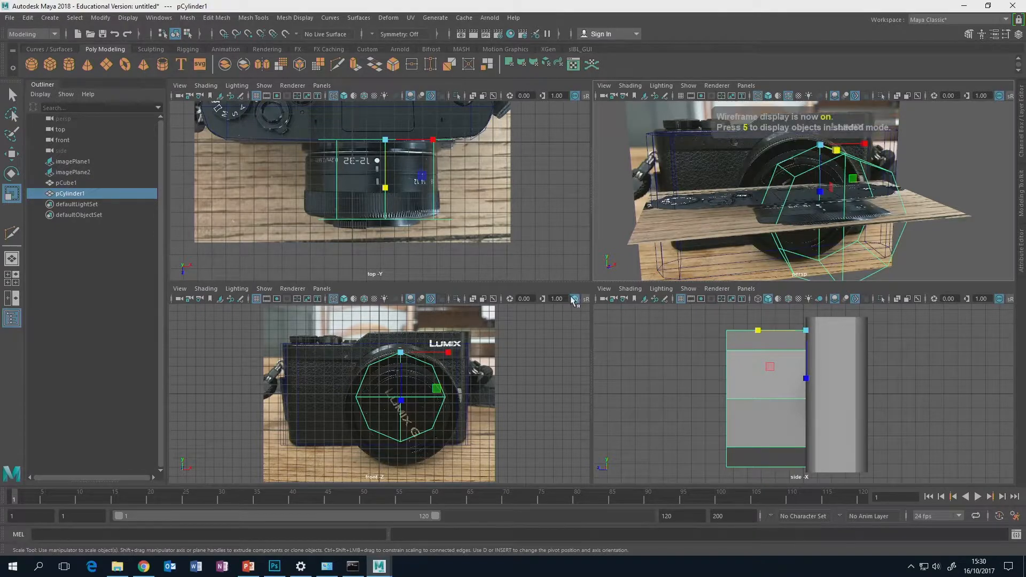
pyautogui.click(465, 365)
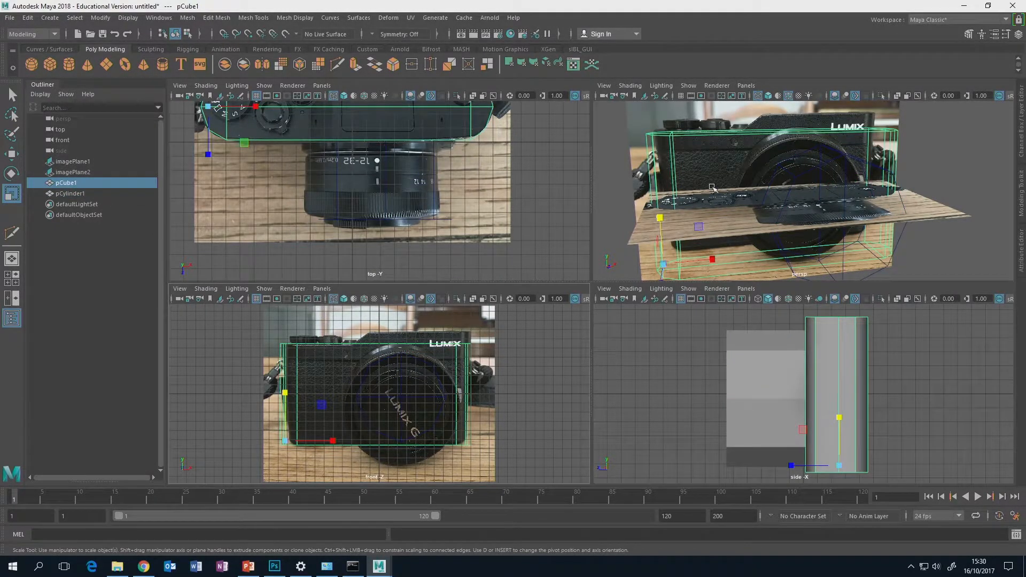
pyautogui.keyDown('alt'); pyautogui.moveTo(713, 187); pyautogui.dragTo(734, 180); pyautogui.keyUp('alt')
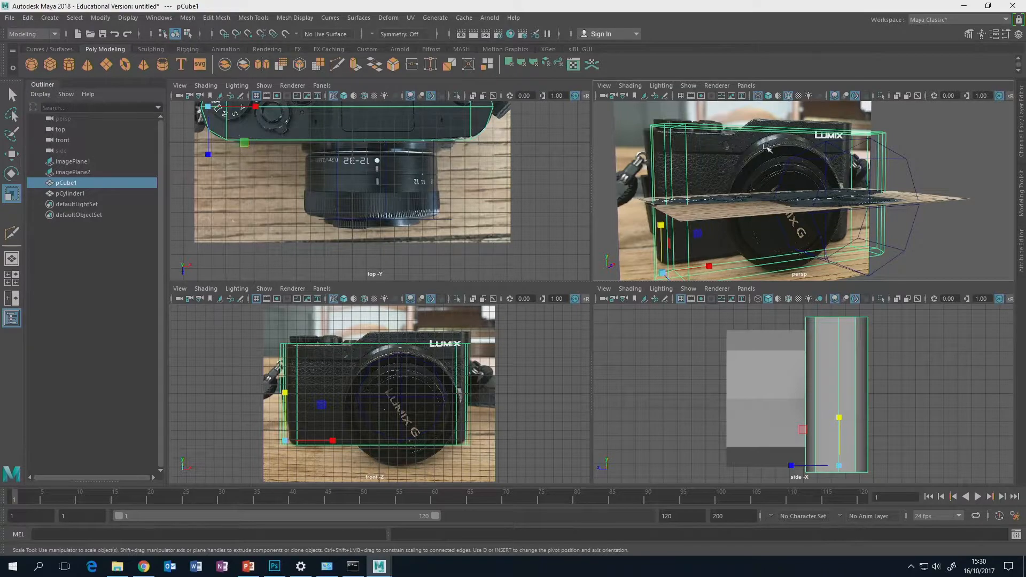
pyautogui.keyDown('alt'); pyautogui.moveTo(768, 148); pyautogui.dragTo(739, 159); pyautogui.keyUp('alt')
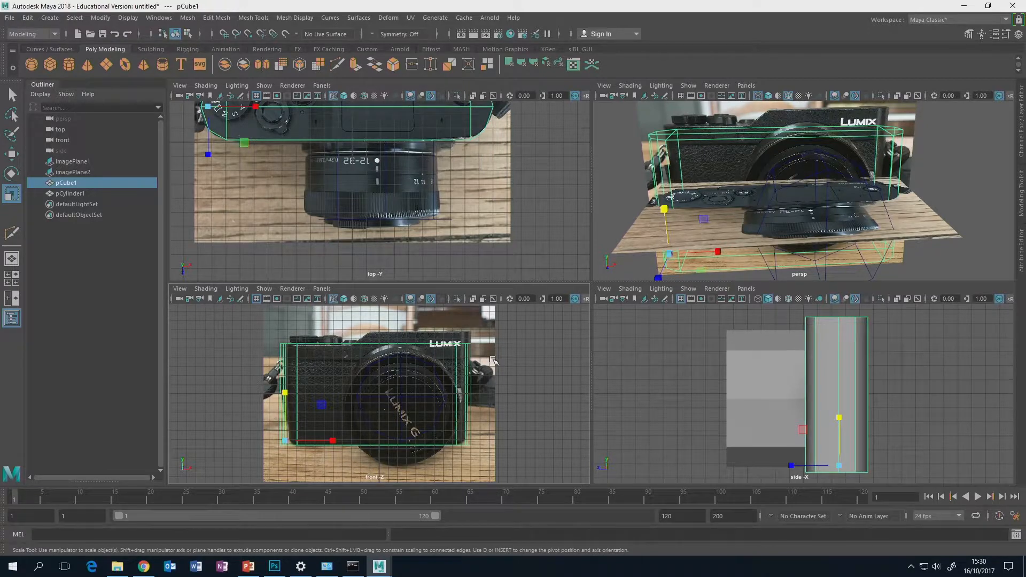
# Insert a horizontal edge loop near the top of the camera body with Multi-Cut in the enlarged front view, following the photo's trim line
pyautogui.press('space')
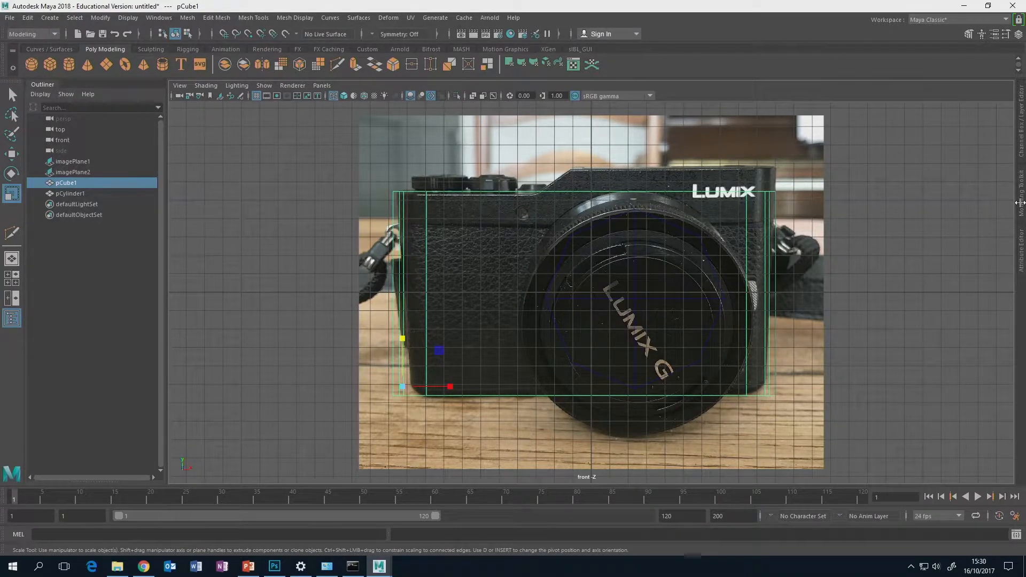
pyautogui.click(1021, 203)
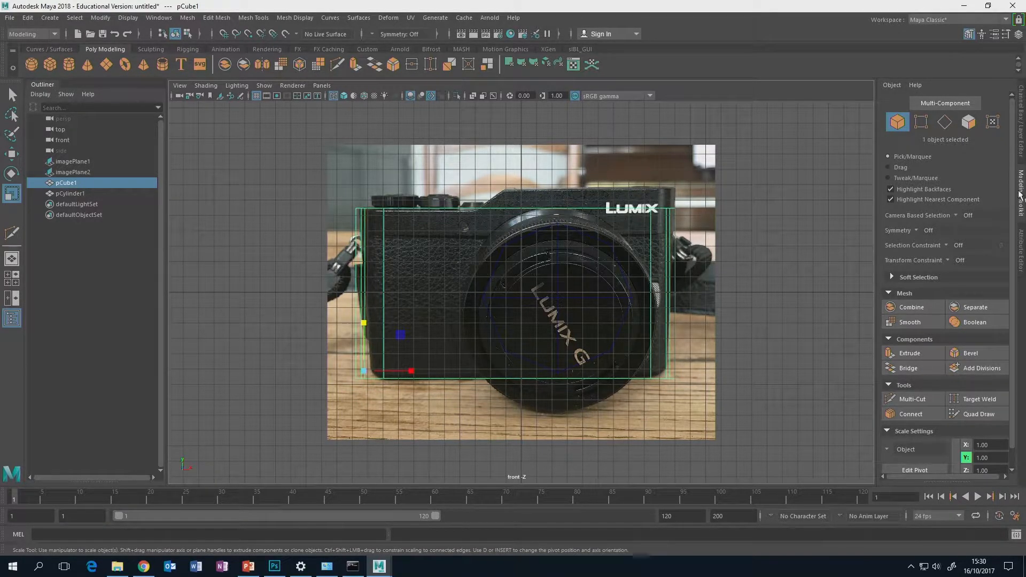
pyautogui.click(906, 398)
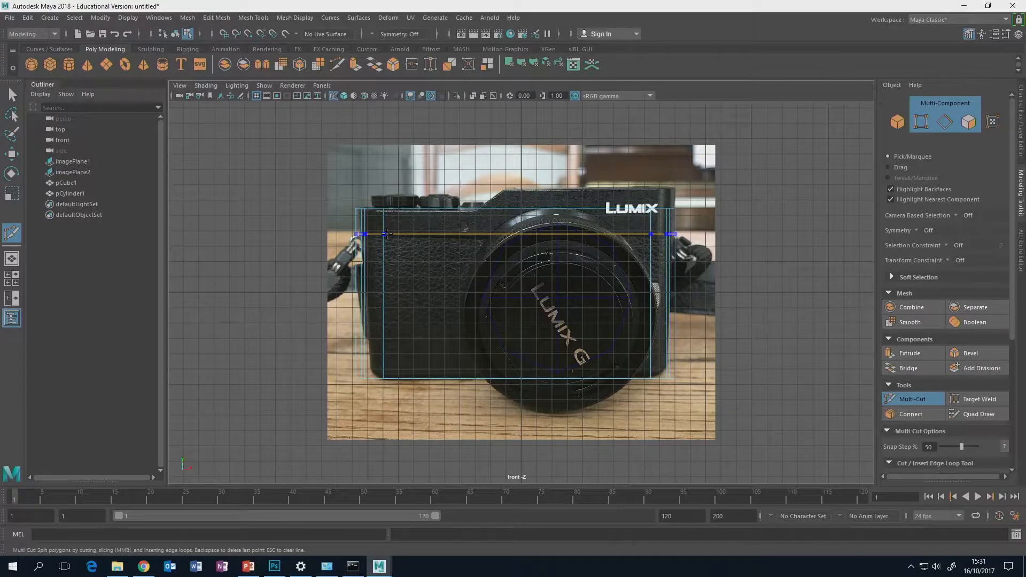
pyautogui.keyDown('ctrl'); pyautogui.click(387, 234); pyautogui.keyUp('ctrl')
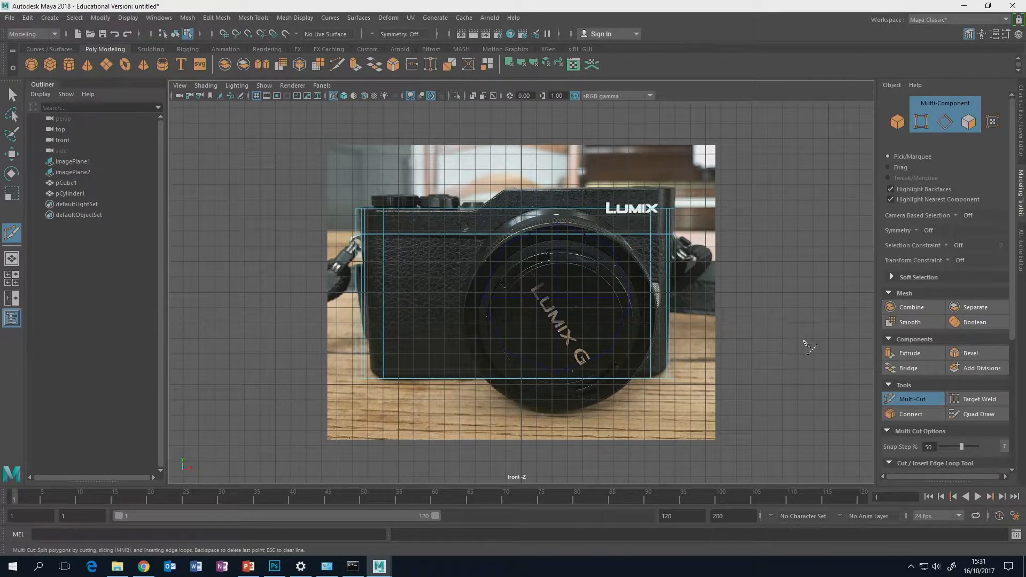
pyautogui.click(903, 402)
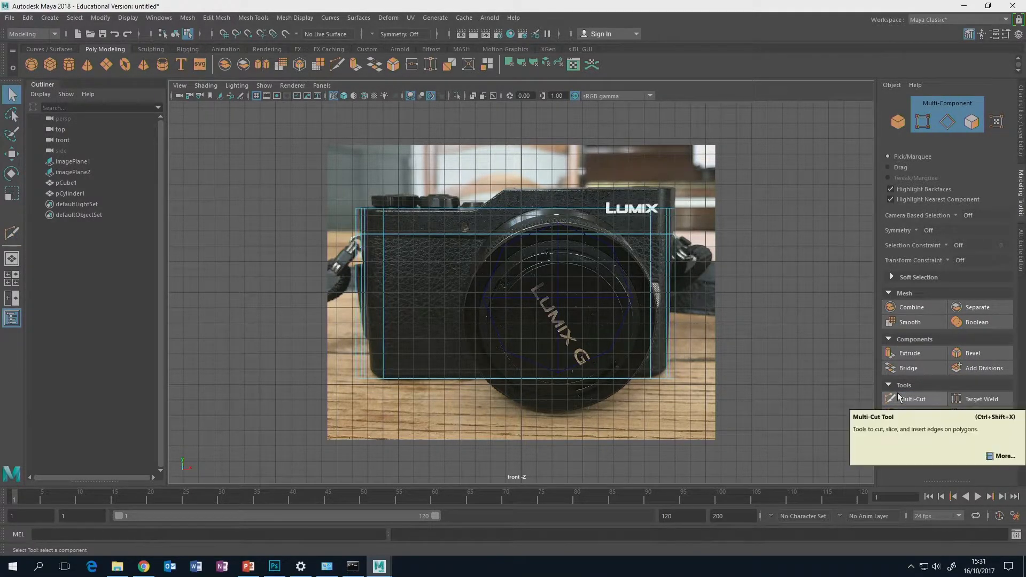
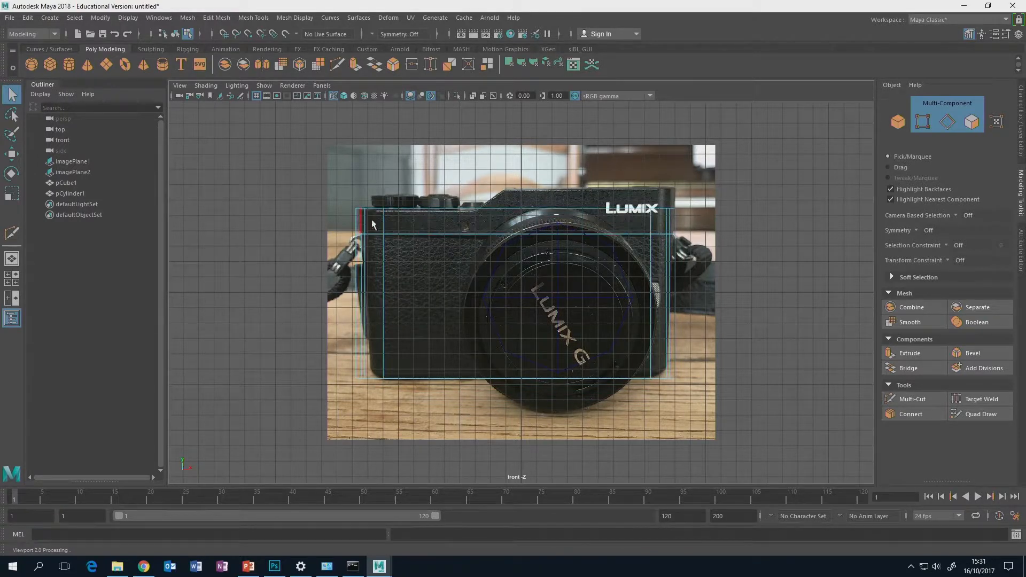
# Return the camera body to object mode and isolate it in the perspective view of the four-view layout
pyautogui.press('space')
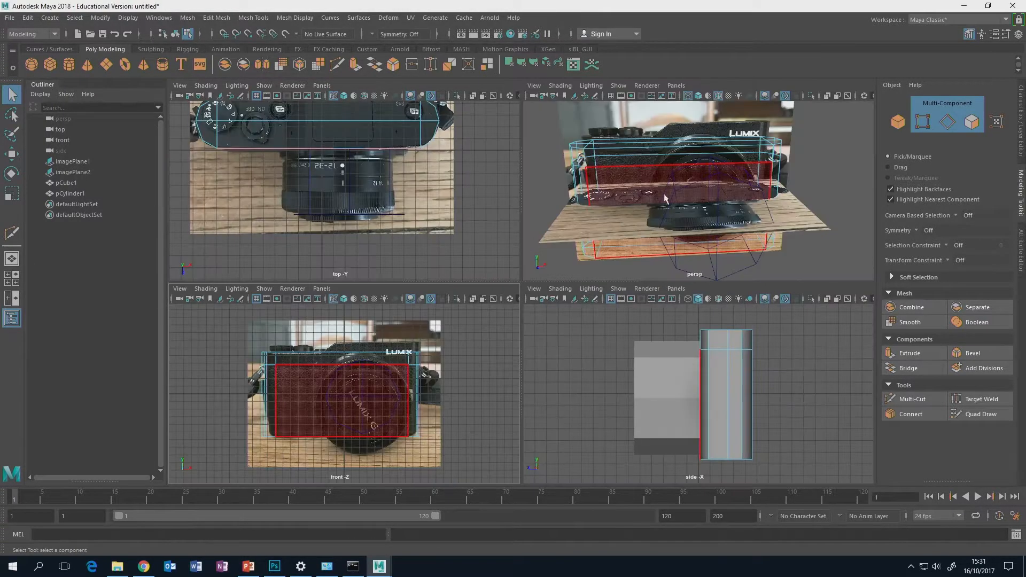
pyautogui.rightClick(655, 157)
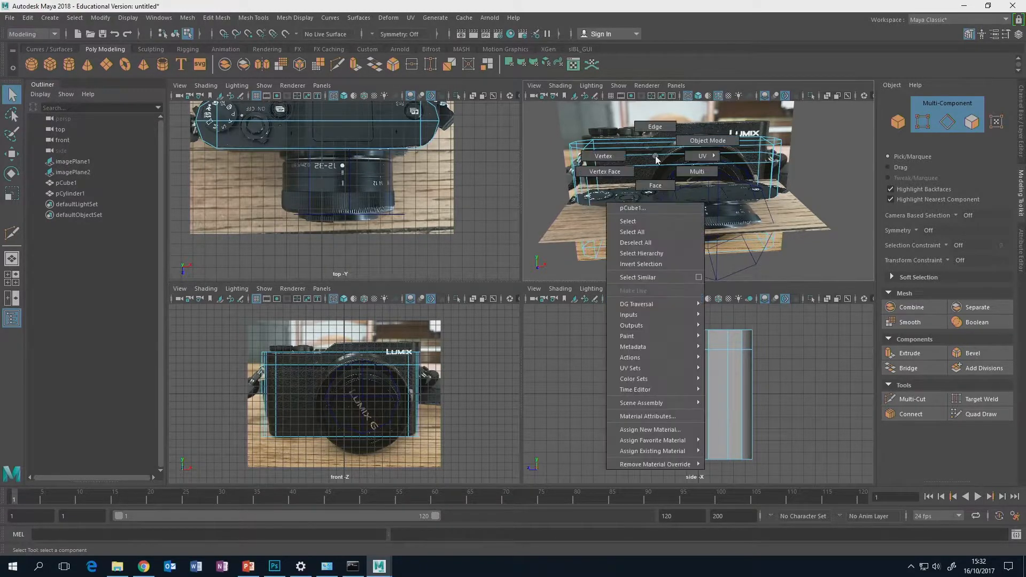
pyautogui.click(692, 139)
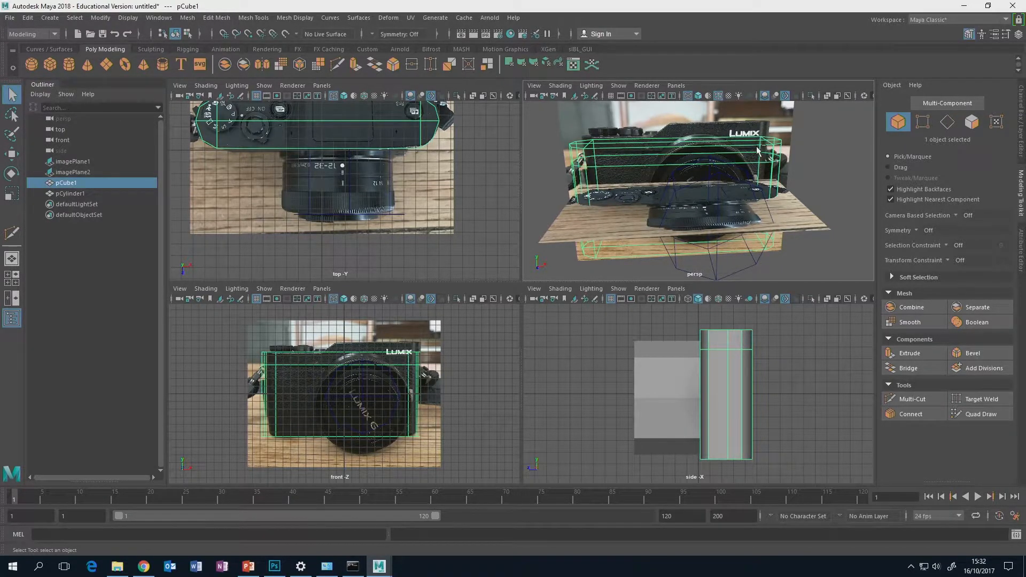
pyautogui.hotkey('ctrl', '1')
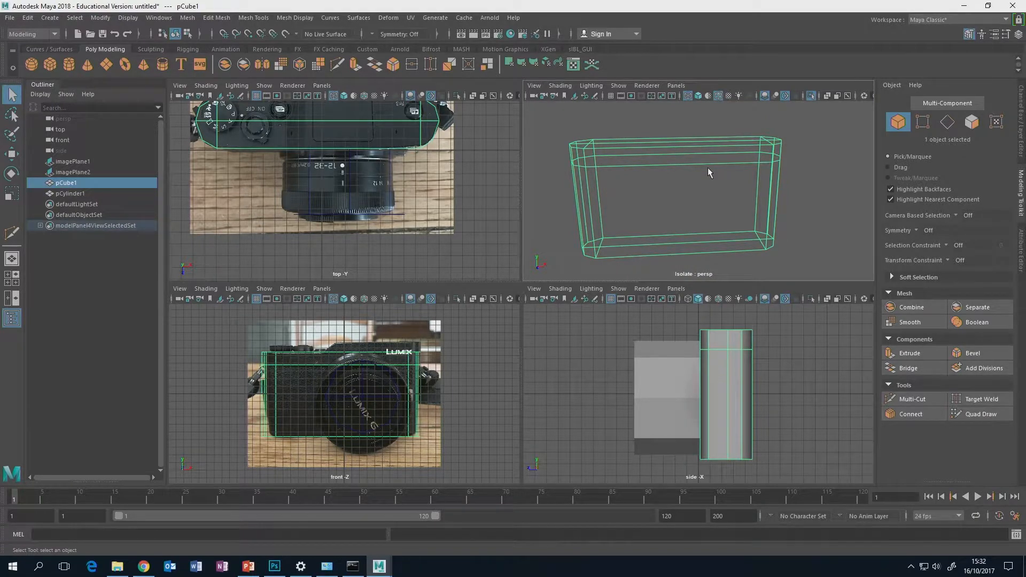
# Show the isolated camera body shaded in the enlarged perspective view and switch it to face selection
pyautogui.press('space')
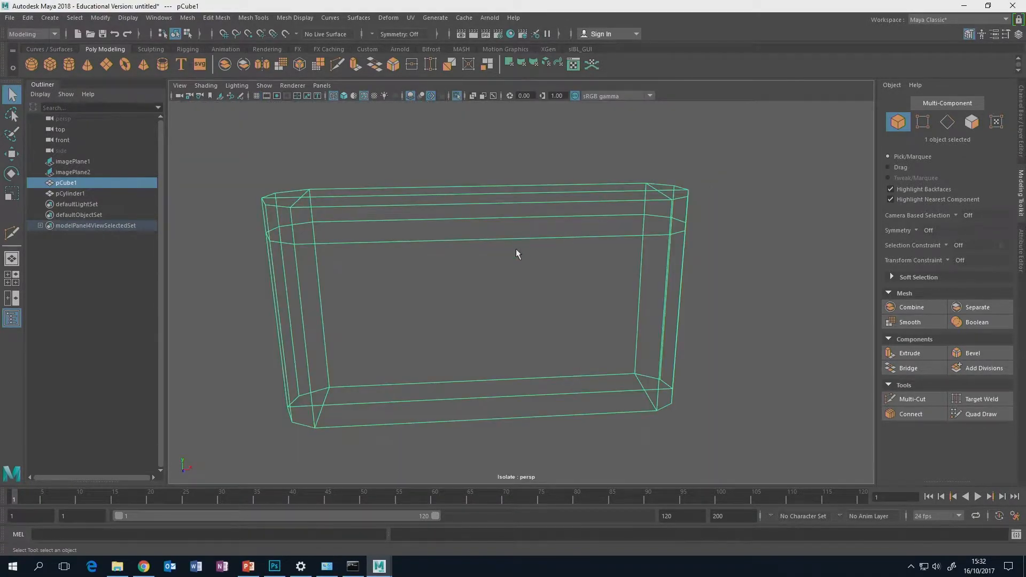
pyautogui.moveTo(517, 253)
pyautogui.keyDown('alt'); pyautogui.mouseDown()
pyautogui.moveTo(564, 230)
pyautogui.moveTo(541, 248)
pyautogui.mouseUp(); pyautogui.keyUp('alt')
pyautogui.press('5')
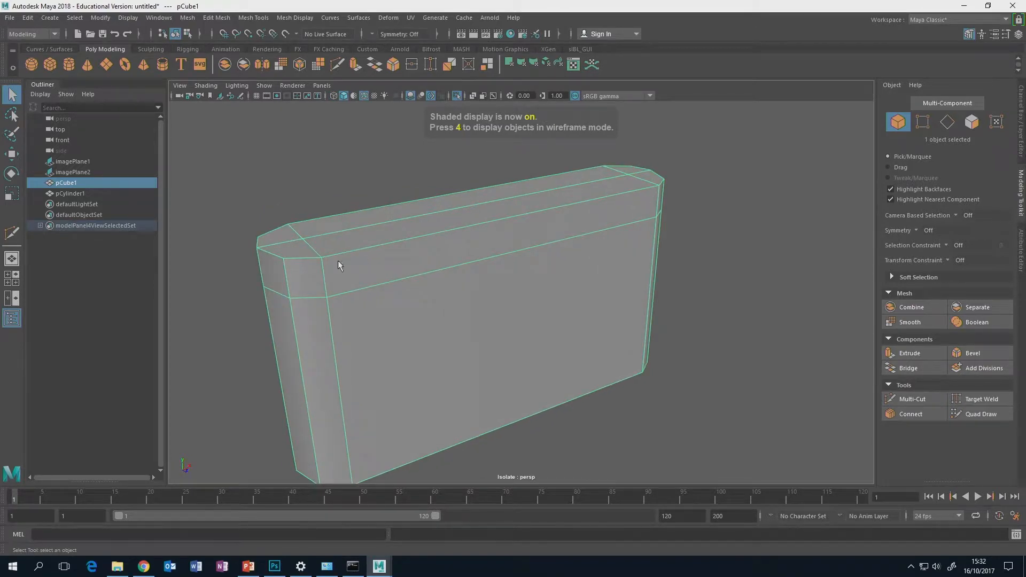
pyautogui.moveTo(353, 331)
pyautogui.keyDown('alt'); pyautogui.mouseDown()
pyautogui.moveTo(401, 290)
pyautogui.moveTo(425, 315)
pyautogui.moveTo(361, 259)
pyautogui.moveTo(362, 245)
pyautogui.mouseUp(); pyautogui.keyUp('alt')
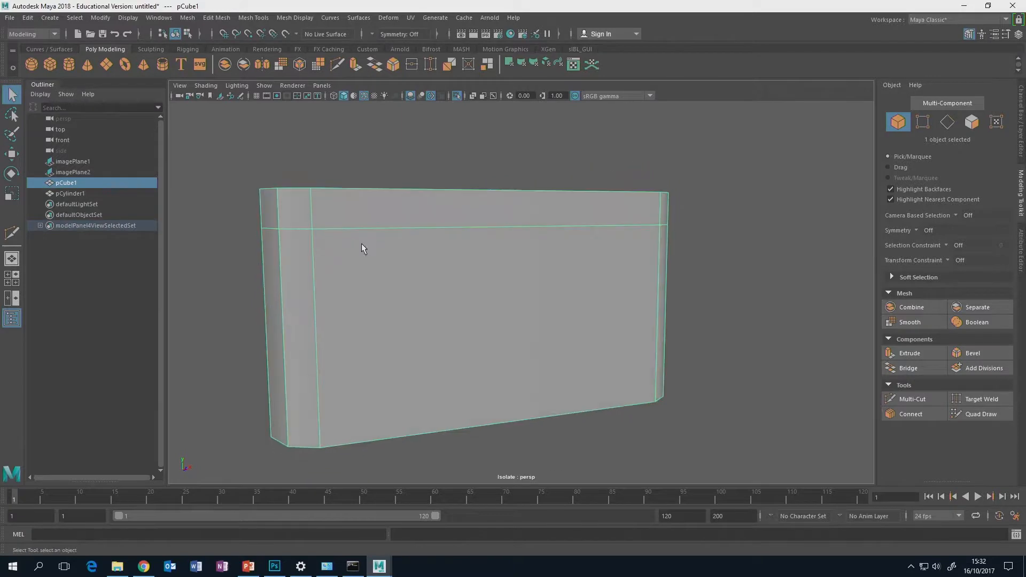
pyautogui.keyDown('alt'); pyautogui.moveTo(390, 207); pyautogui.dragTo(396, 245); pyautogui.keyUp('alt')
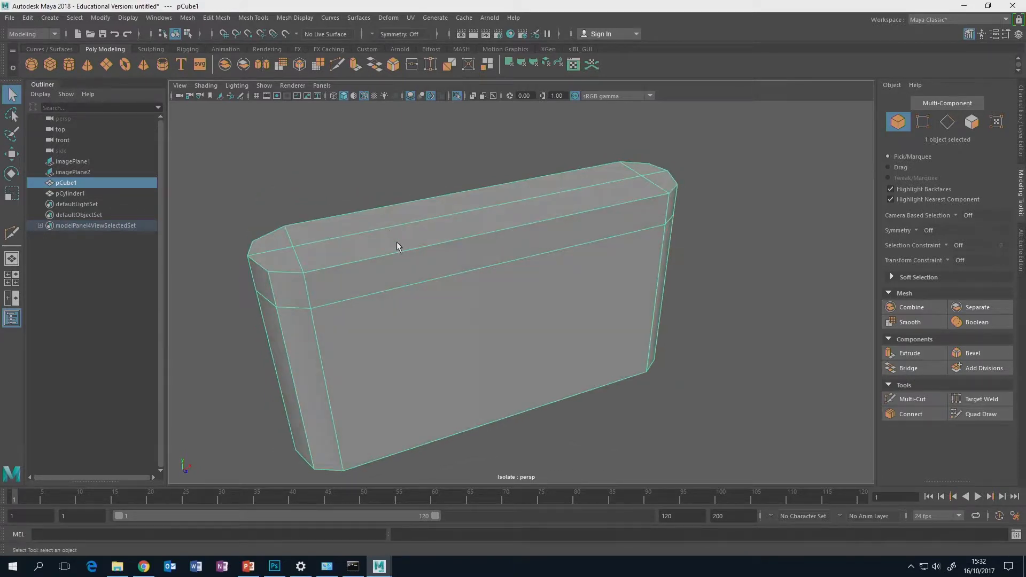
pyautogui.keyDown('alt'); pyautogui.moveTo(396, 246); pyautogui.dragTo(450, 229, button='middle'); pyautogui.keyUp('alt')
pyautogui.rightClick(434, 254)
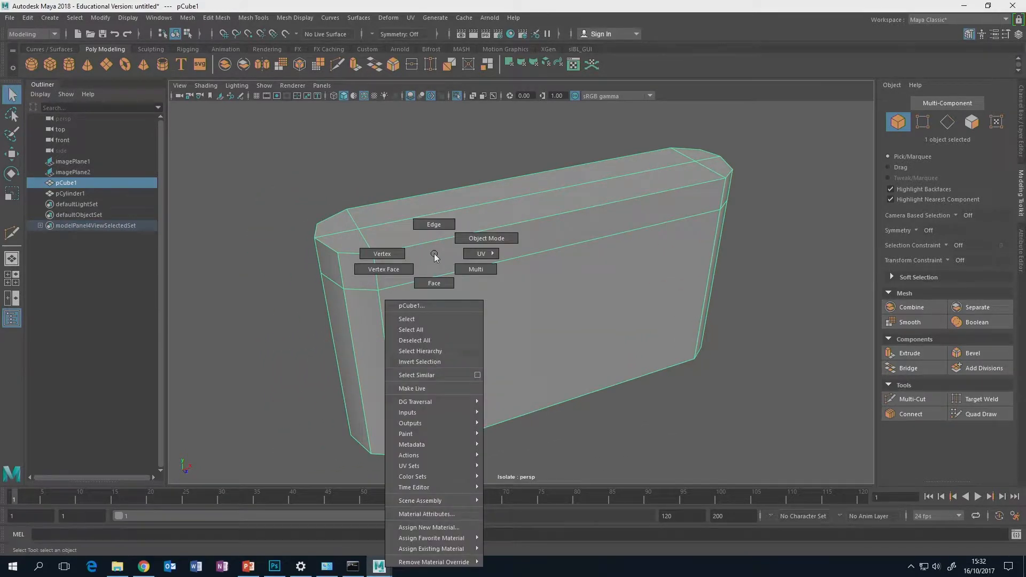
pyautogui.click(433, 282)
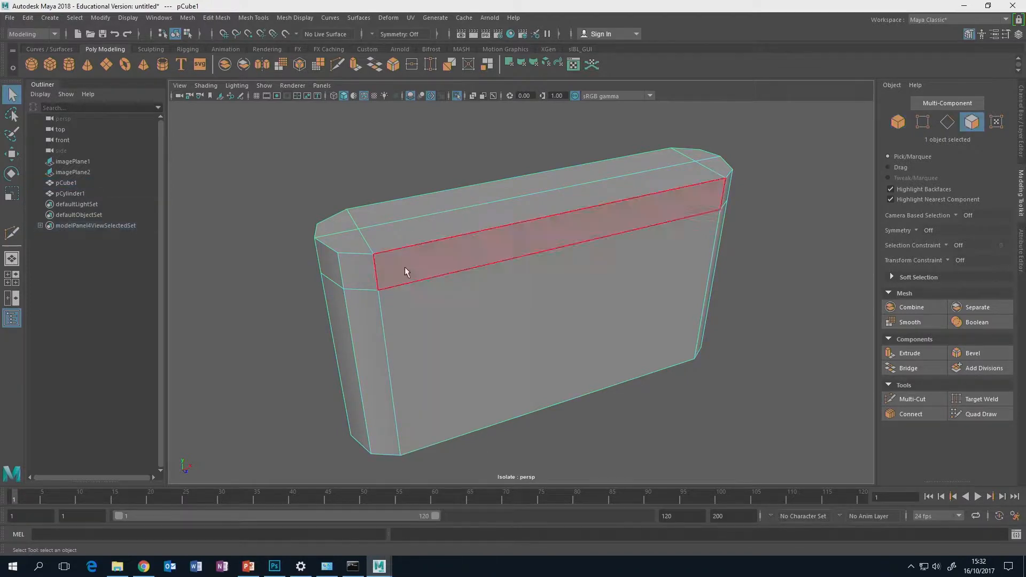
# Try selecting the body's upper-band faces one by one, then clear the selection
pyautogui.click(335, 233)
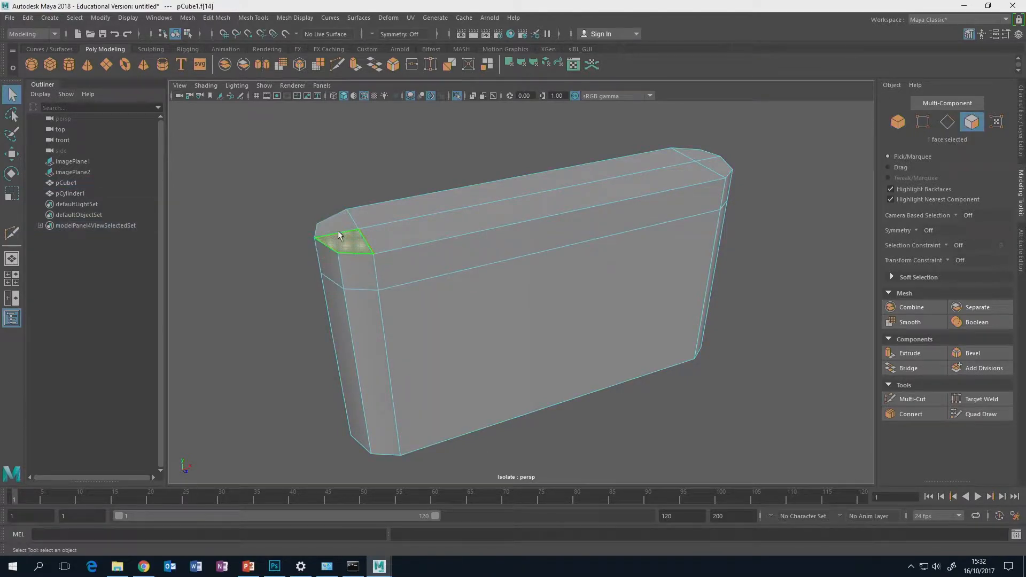
pyautogui.keyDown('shift'); pyautogui.click(355, 239); pyautogui.keyUp('shift')
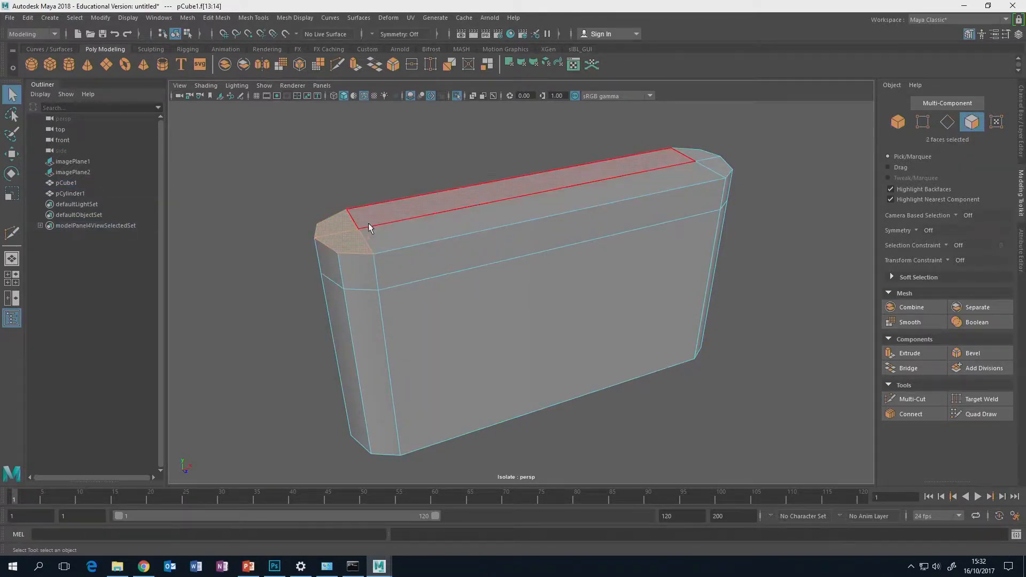
pyautogui.keyDown('shift'); pyautogui.click(326, 262); pyautogui.keyUp('shift')
pyautogui.keyDown('shift'); pyautogui.click(354, 268); pyautogui.keyUp('shift')
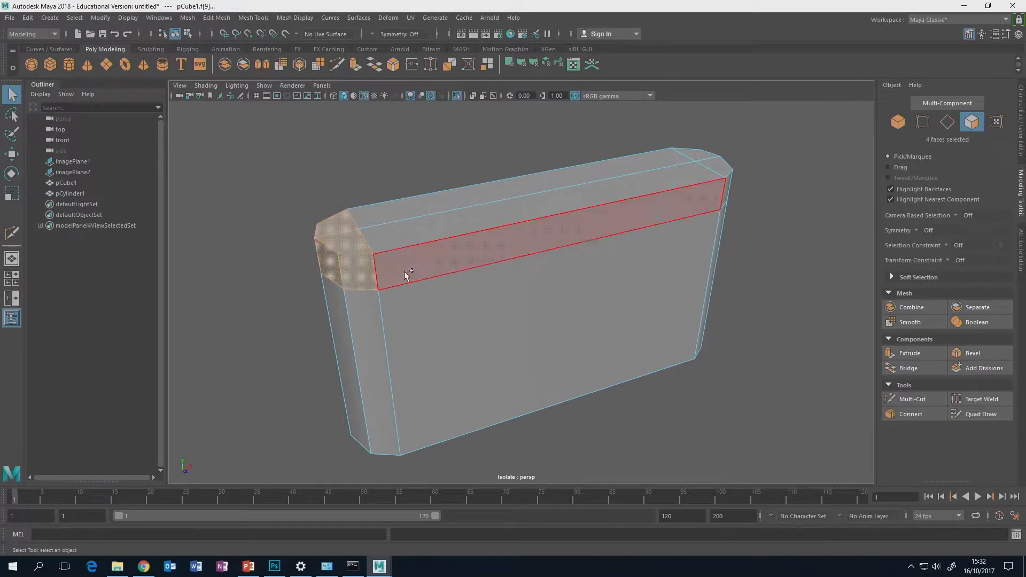
pyautogui.keyDown('shift'); pyautogui.click(404, 271); pyautogui.keyUp('shift')
pyautogui.keyDown('shift'); pyautogui.click(414, 229); pyautogui.keyUp('shift')
pyautogui.keyDown('alt'); pyautogui.moveTo(412, 206); pyautogui.dragTo(550, 144); pyautogui.keyUp('alt')
pyautogui.click(550, 143)
pyautogui.keyDown('alt'); pyautogui.moveTo(584, 243); pyautogui.dragTo(571, 240); pyautogui.keyUp('alt')
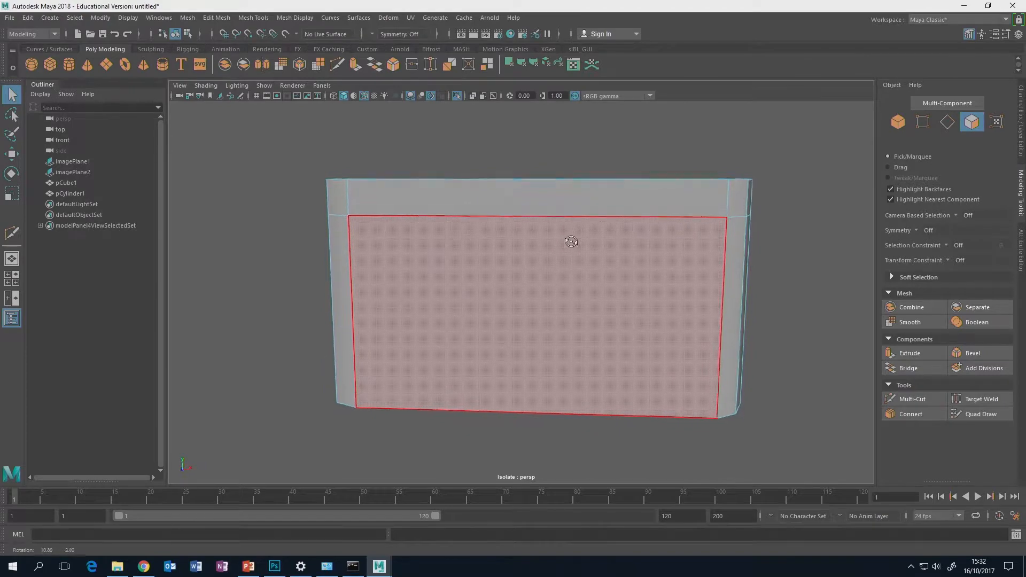
# Select all faces of the camera body above the horizontal edge loop, including the whole top surface
pyautogui.moveTo(286, 122); pyautogui.dragTo(749, 239)
pyautogui.click(483, 191)
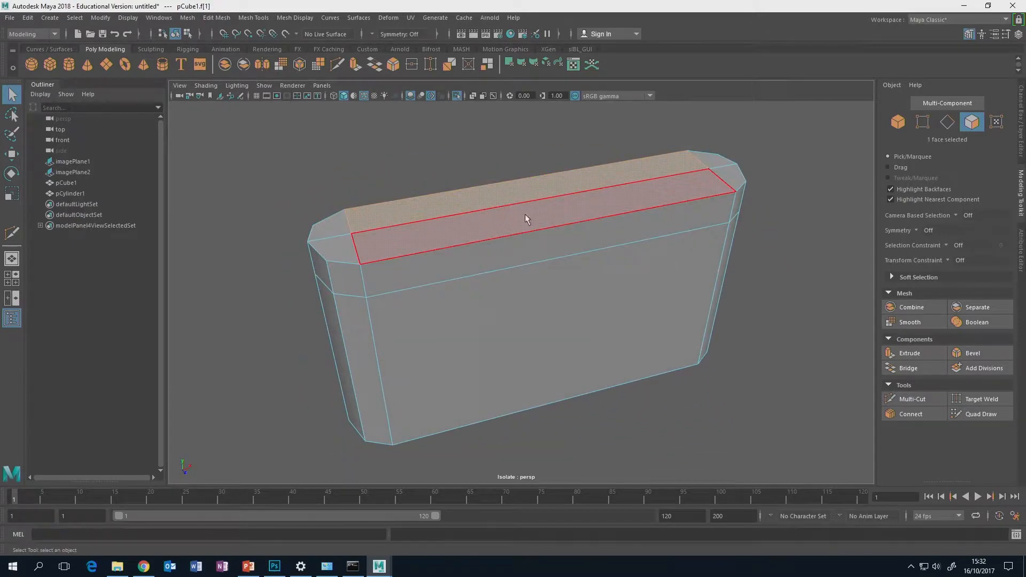
pyautogui.keyDown('shift'); pyautogui.click(518, 188); pyautogui.keyUp('shift')
pyautogui.keyDown('shift'); pyautogui.click(337, 222); pyautogui.keyUp('shift')
pyautogui.keyDown('shift'); pyautogui.click(711, 198); pyautogui.keyUp('shift')
pyautogui.keyDown('alt'); pyautogui.moveTo(774, 236); pyautogui.dragTo(737, 209); pyautogui.keyUp('alt')
pyautogui.moveTo(271, 148); pyautogui.dragTo(756, 228)
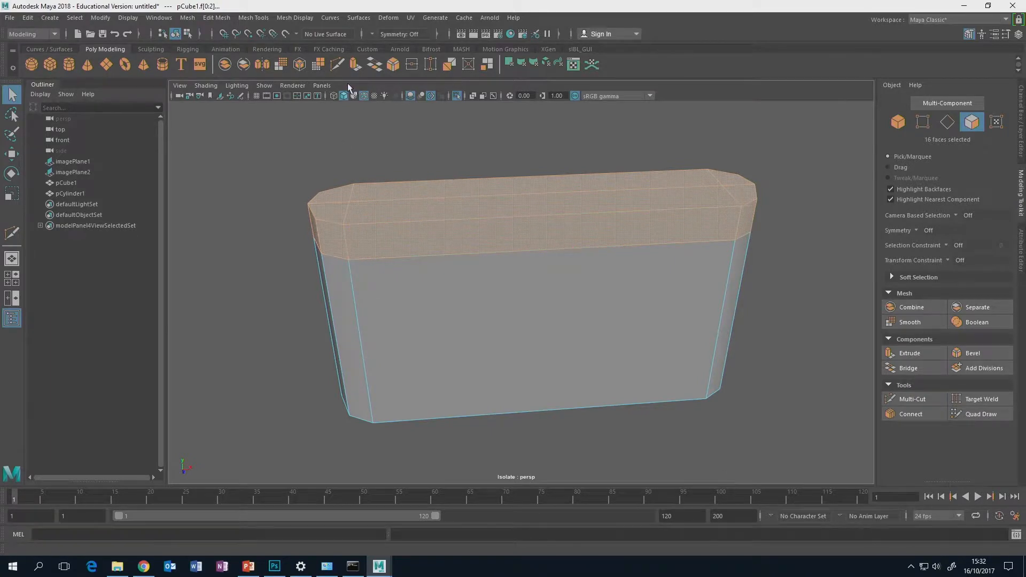
# Review the Extract options, close them unchanged, and extract the selected upper faces as a separate piece
pyautogui.click(217, 18)
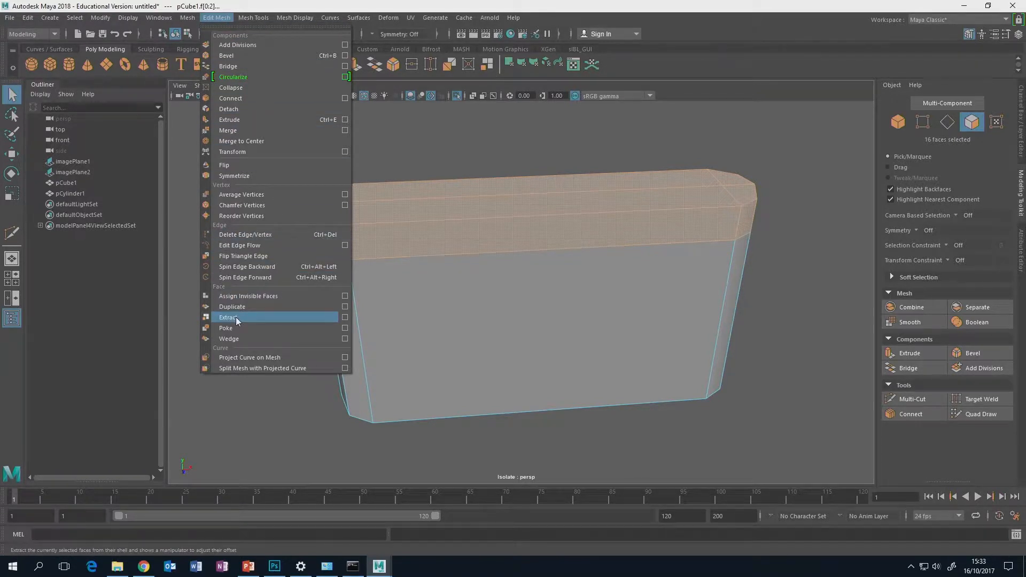
pyautogui.click(344, 317)
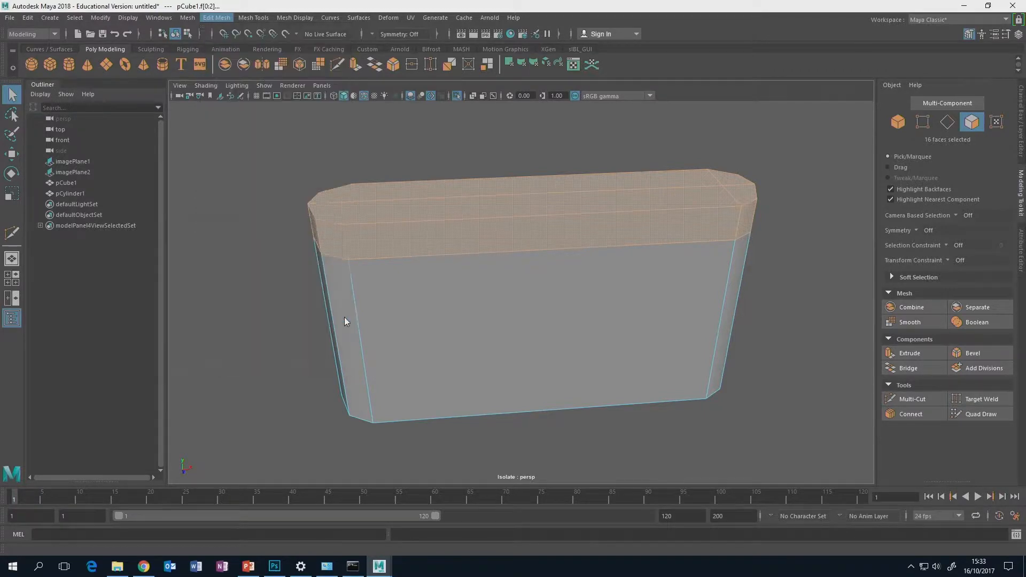
pyautogui.moveTo(233, 201); pyautogui.dragTo(756, 263)
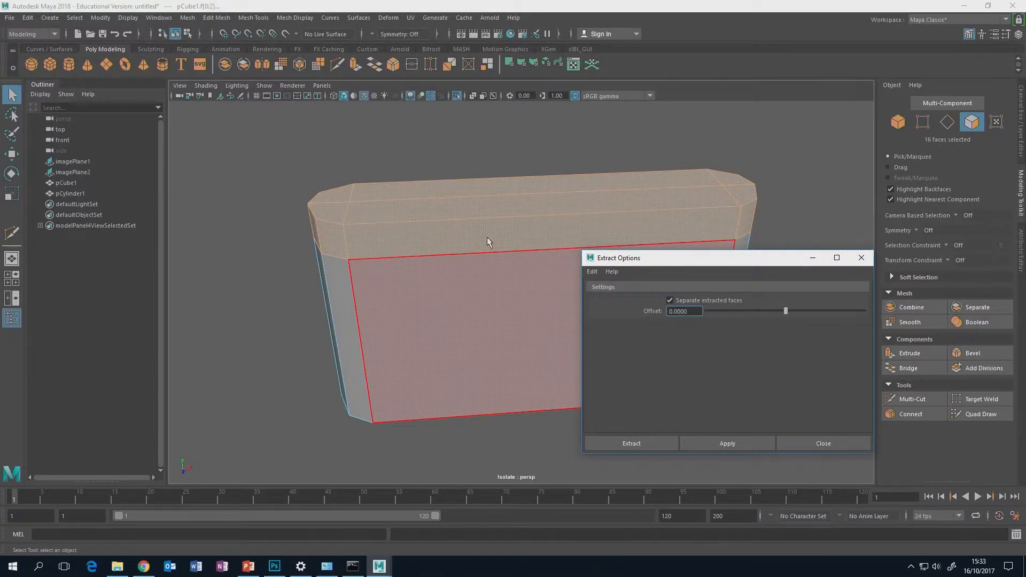
pyautogui.click(825, 443)
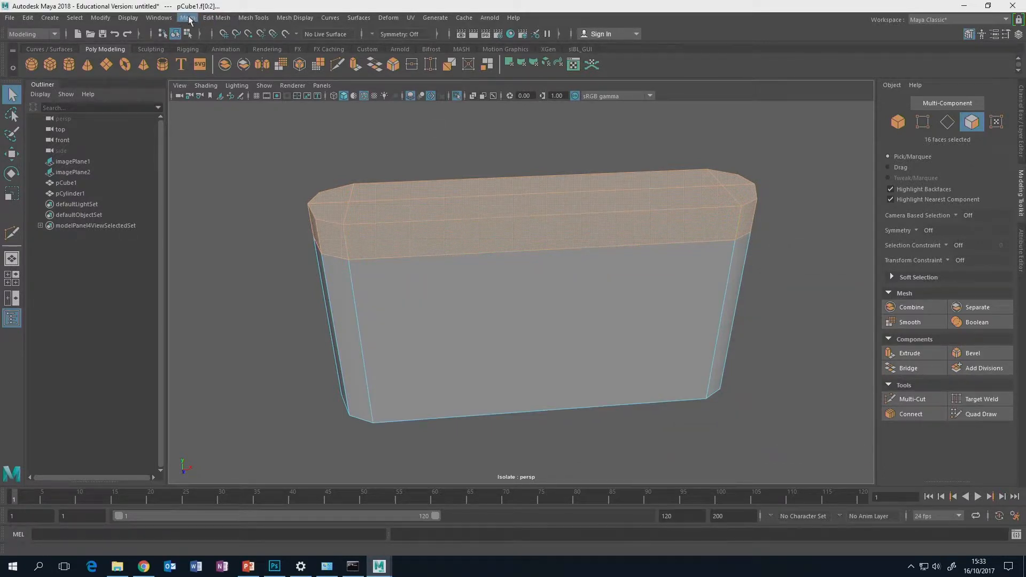
pyautogui.click(216, 17)
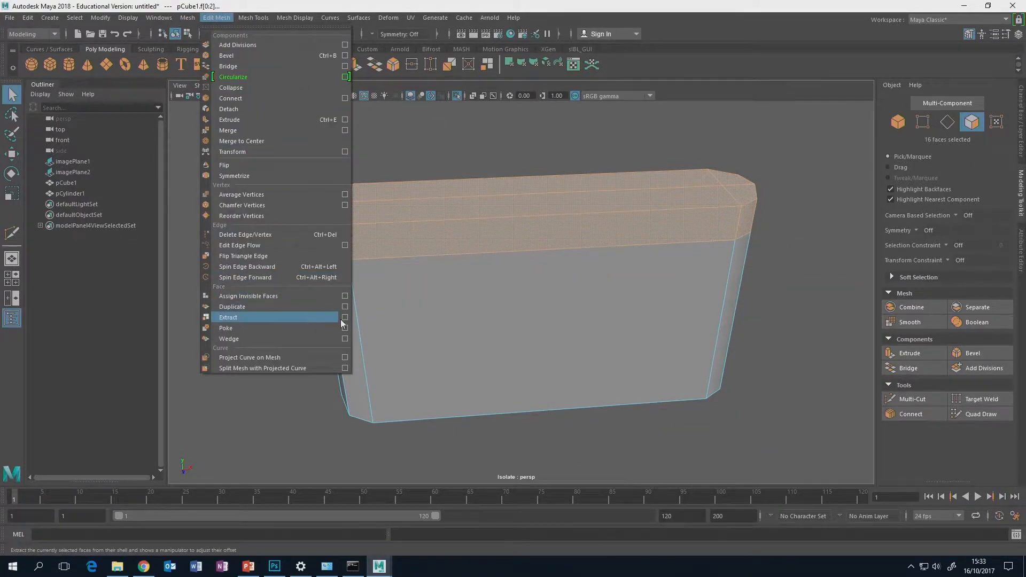
pyautogui.click(270, 316)
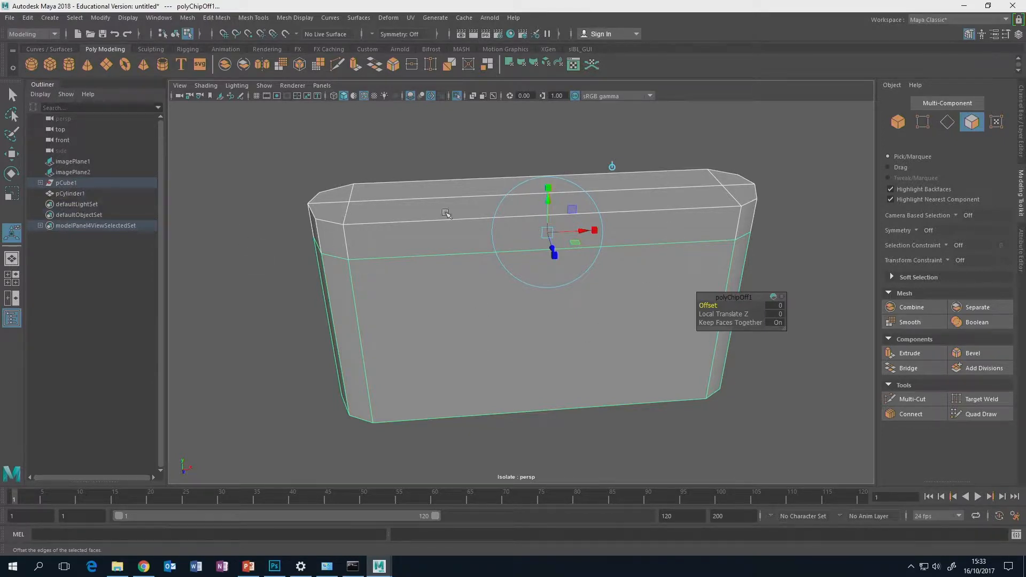
# Expand pCube1 in the Outliner and select polySurface1 and polySurface2 in turn to check the separated pieces
pyautogui.click(41, 183)
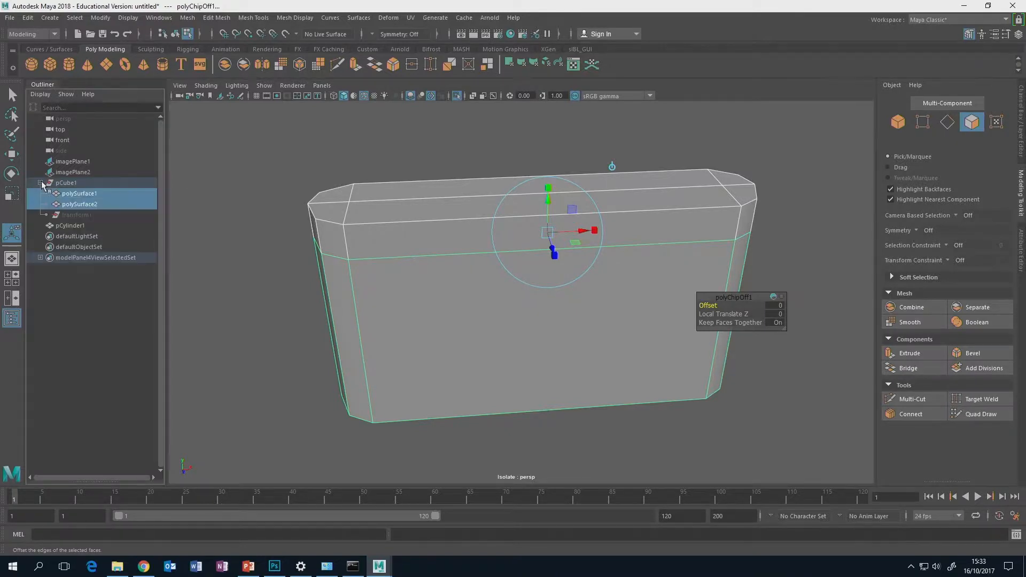
pyautogui.click(89, 195)
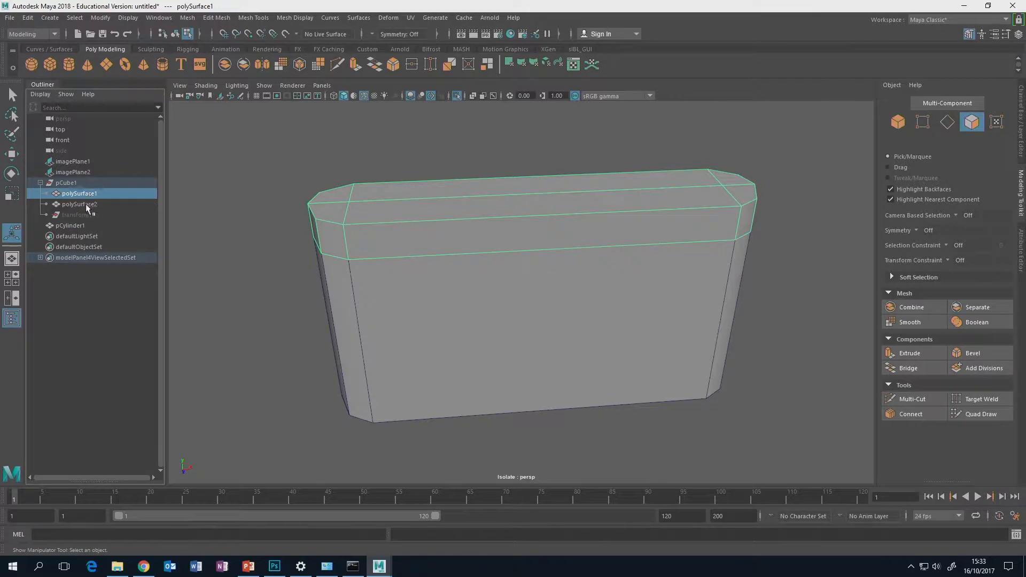
pyautogui.click(85, 204)
pyautogui.click(90, 194)
pyautogui.click(85, 203)
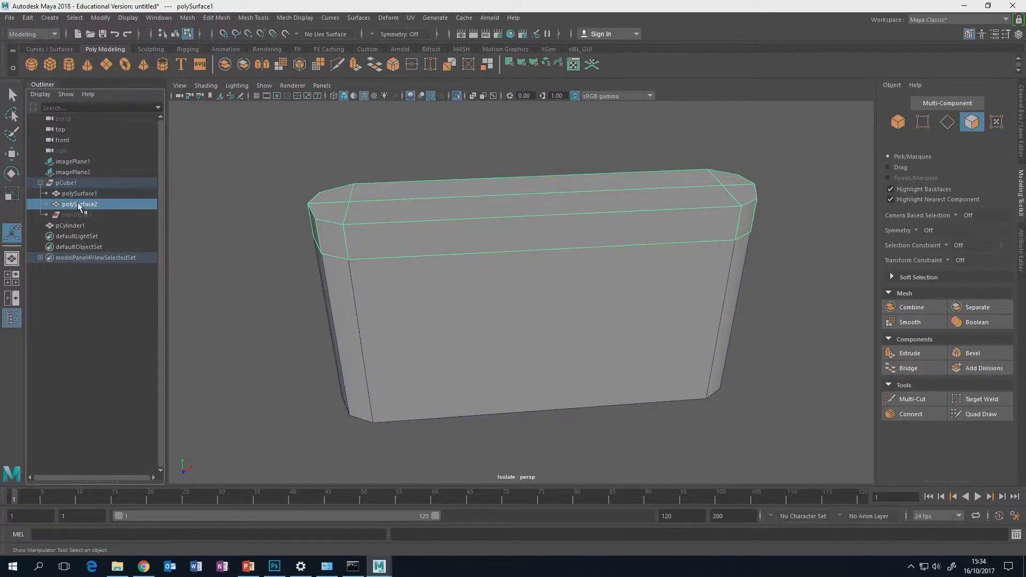
pyautogui.click(89, 195)
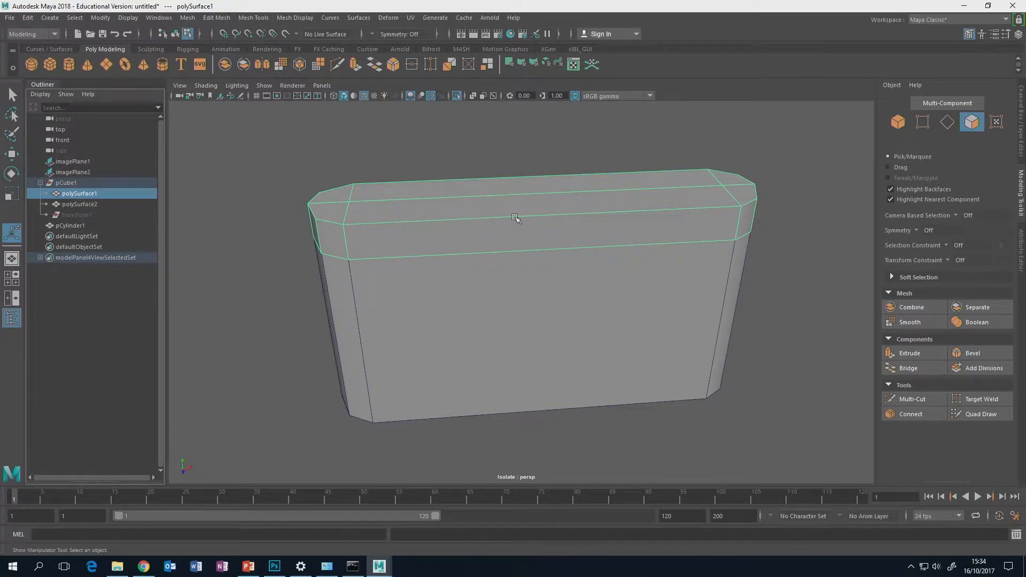
pyautogui.doubleClick(381, 241)
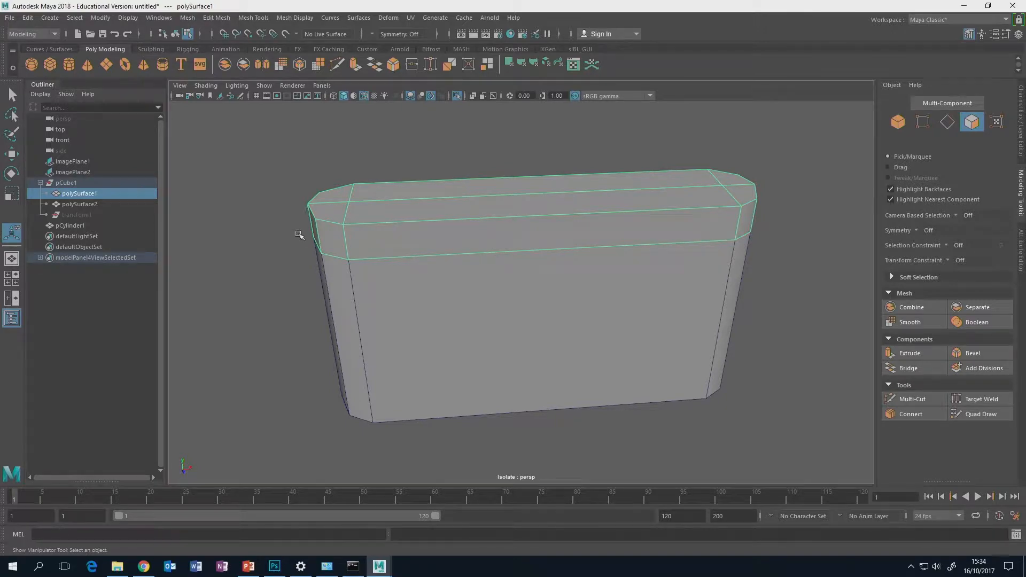
# Clear the selection and turn off isolation to show the whole scene in the perspective view
pyautogui.click(308, 289)
pyautogui.hotkey('ctrl', '1')
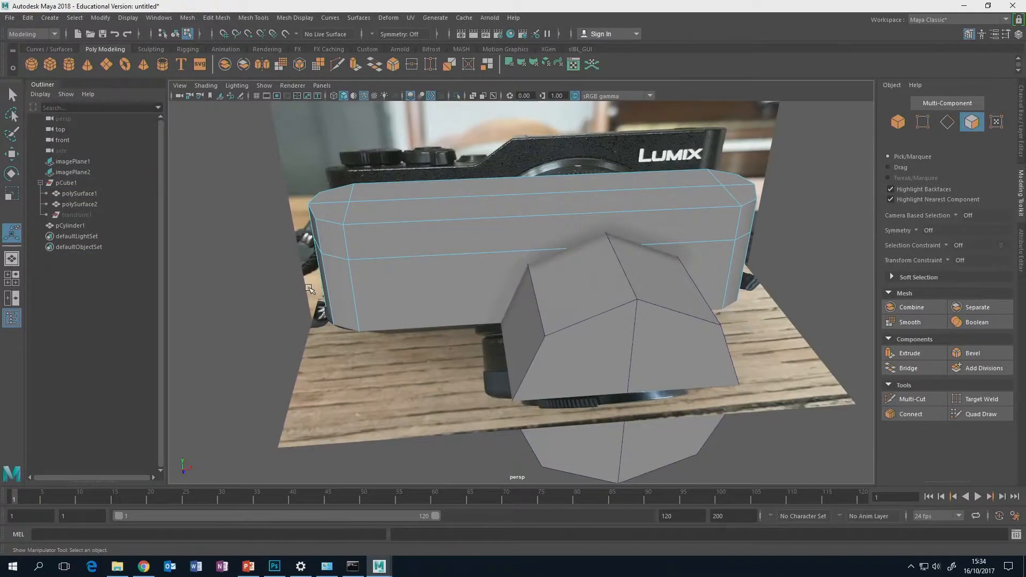
pyautogui.keyDown('alt'); pyautogui.moveTo(510, 249); pyautogui.dragTo(546, 207); pyautogui.keyUp('alt')
# Enlarge the front view and select the extracted top piece in object mode against the reference photo
pyautogui.press('space')
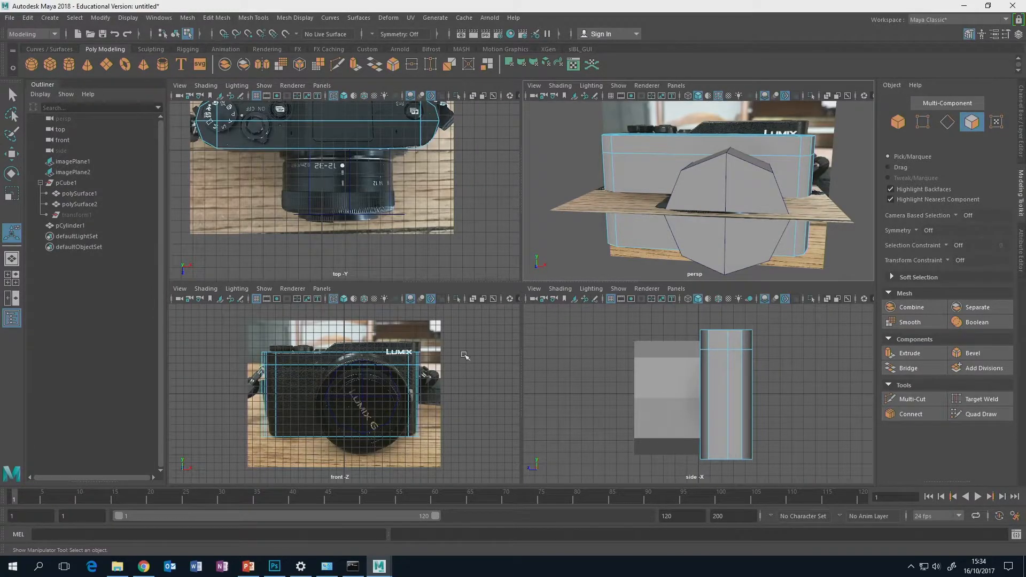
pyautogui.press('space')
pyautogui.rightClick(441, 214)
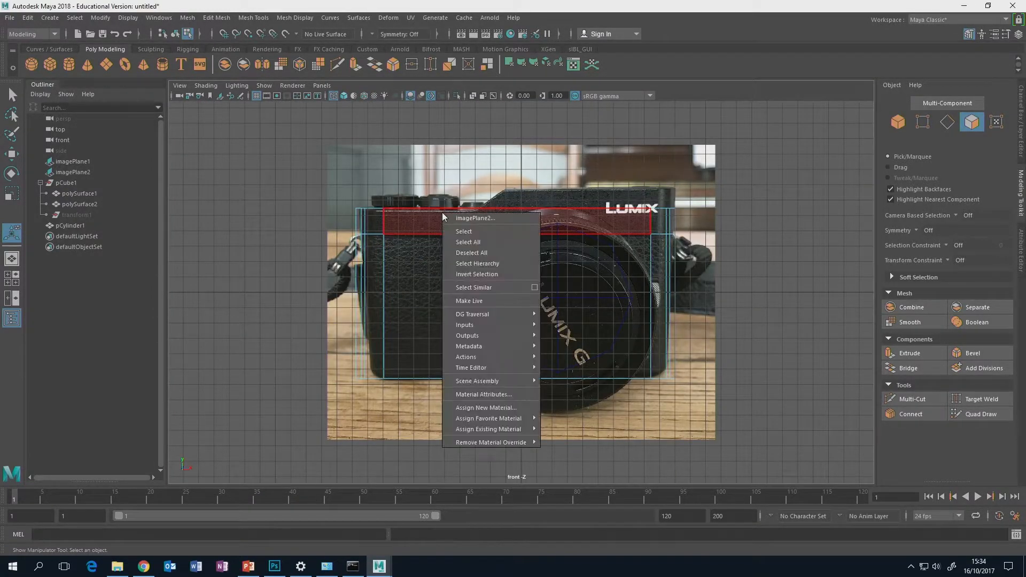
pyautogui.moveTo(431, 207); pyautogui.dragTo(462, 200, button='right')
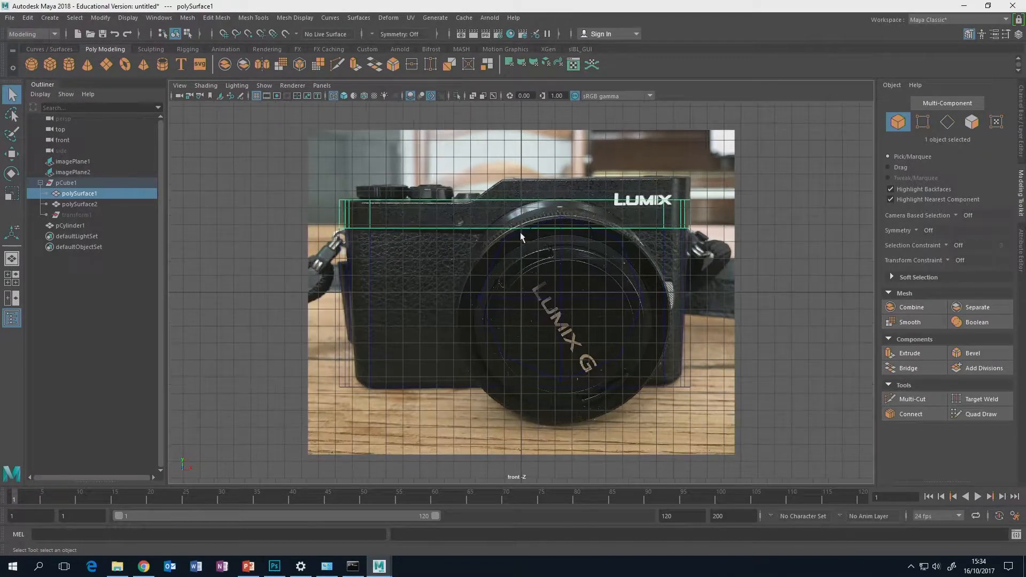
pyautogui.scroll(3, 520, 232)
pyautogui.keyDown('alt'); pyautogui.moveTo(511, 198); pyautogui.dragTo(512, 225, button='middle'); pyautogui.keyUp('alt')
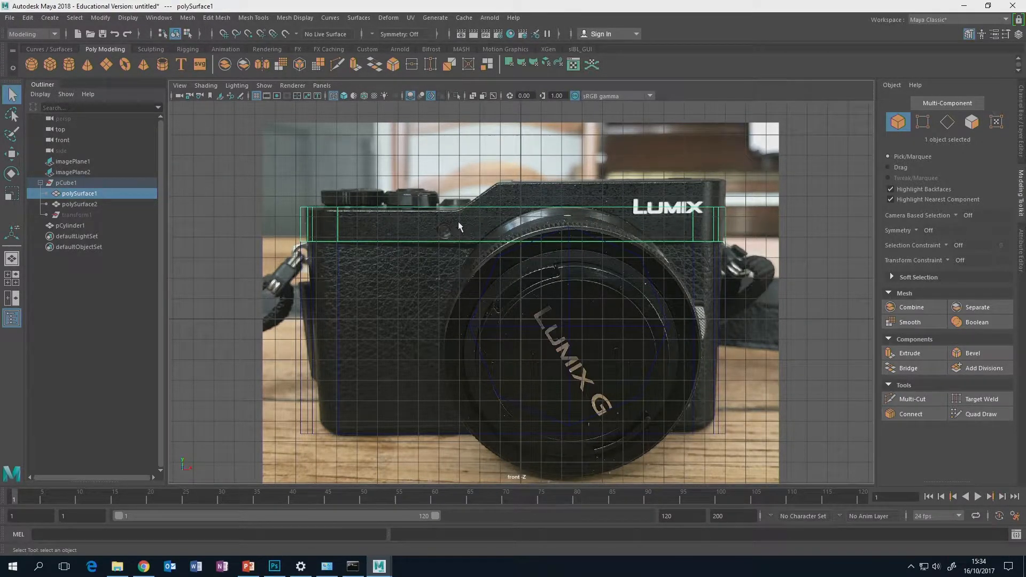
# Cut a vertical edge through the top piece with Multi-Cut where the photo's raised section starts, and leave the tool
pyautogui.click(913, 400)
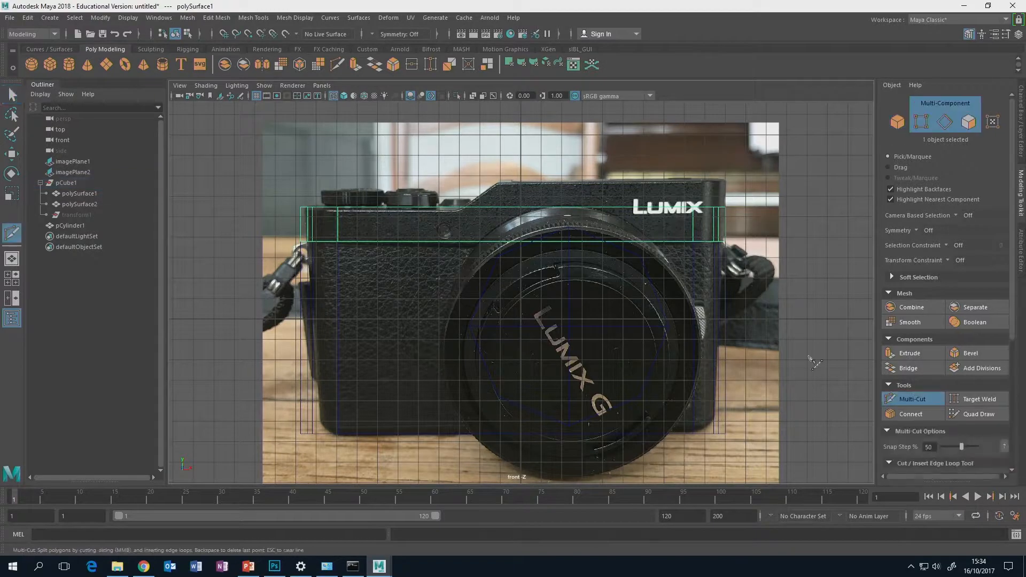
pyautogui.click(458, 241)
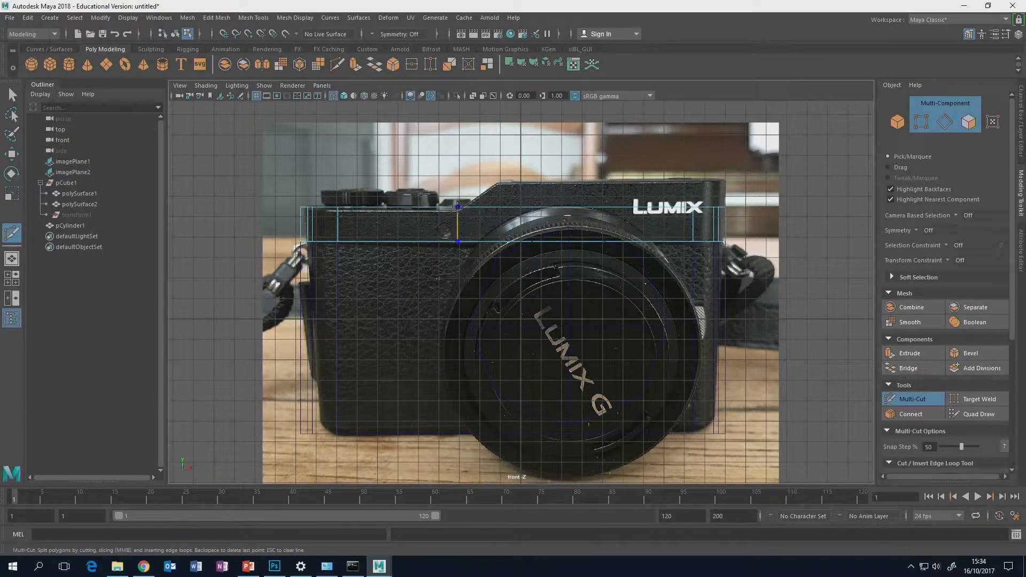
pyautogui.click(458, 208)
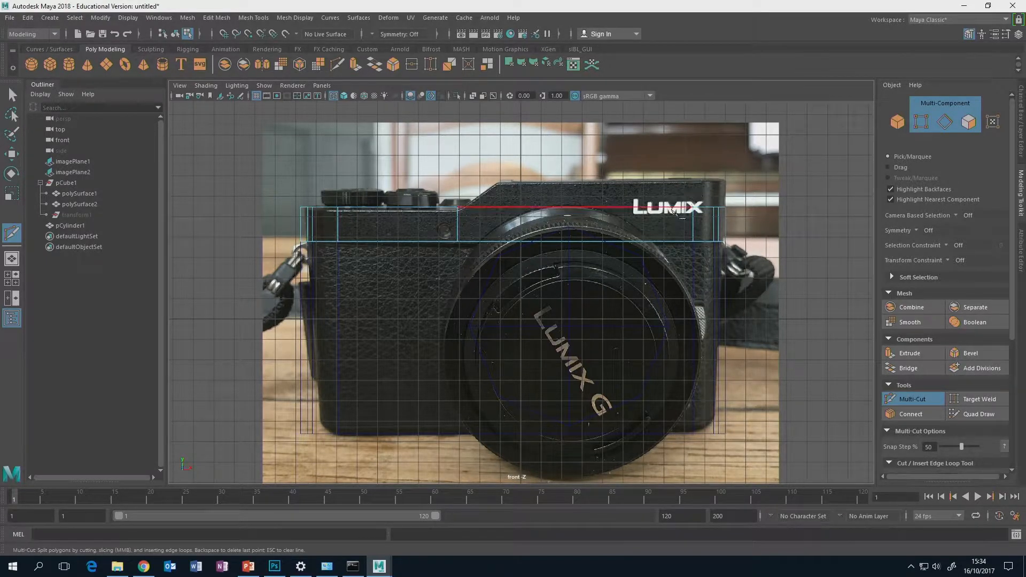
pyautogui.click(892, 398)
# Extrude the four top faces on the LUMIX side of the cut upward to a Y position of 7.01
pyautogui.click(619, 221)
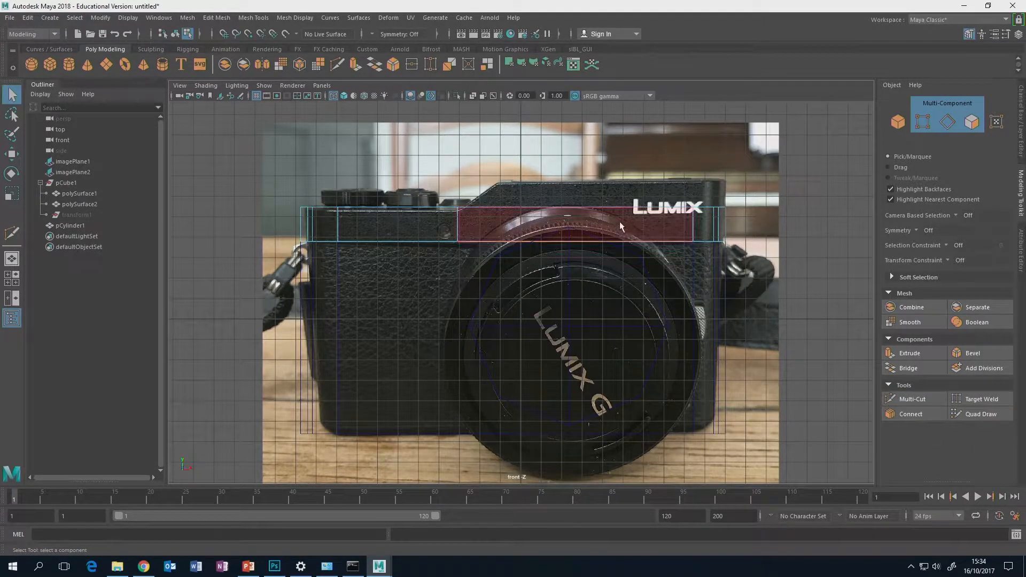
pyautogui.press('space')
pyautogui.keyDown('alt'); pyautogui.moveTo(642, 227); pyautogui.dragTo(735, 181); pyautogui.keyUp('alt')
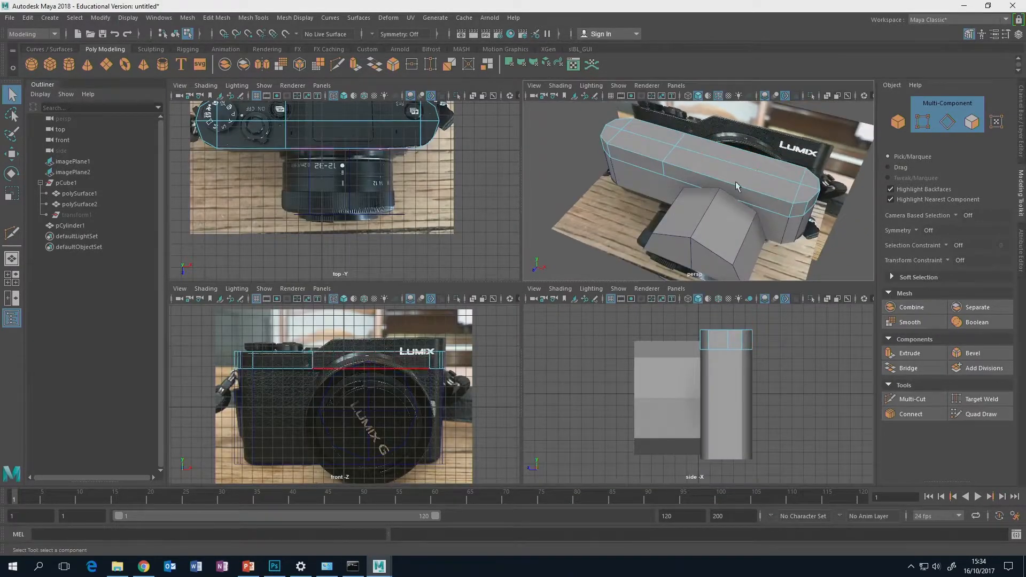
pyautogui.click(743, 181)
pyautogui.click(818, 154)
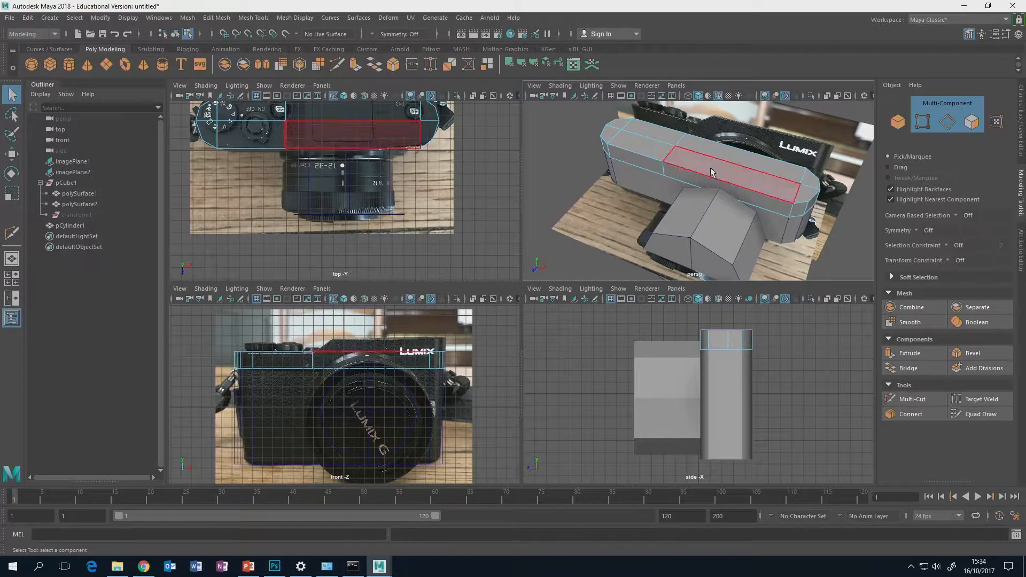
pyautogui.click(747, 164)
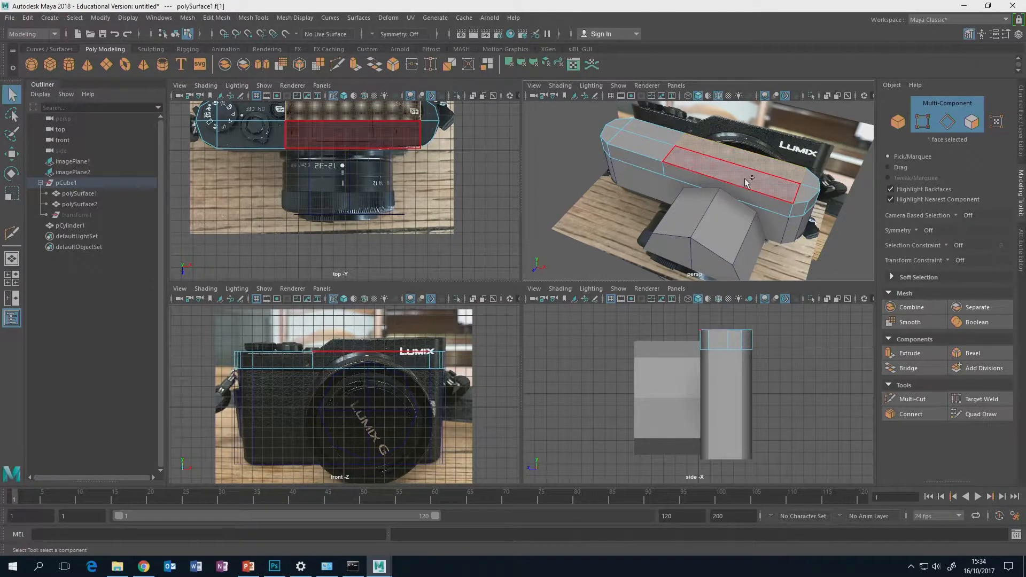
pyautogui.keyDown('shift'); pyautogui.click(746, 179); pyautogui.keyUp('shift')
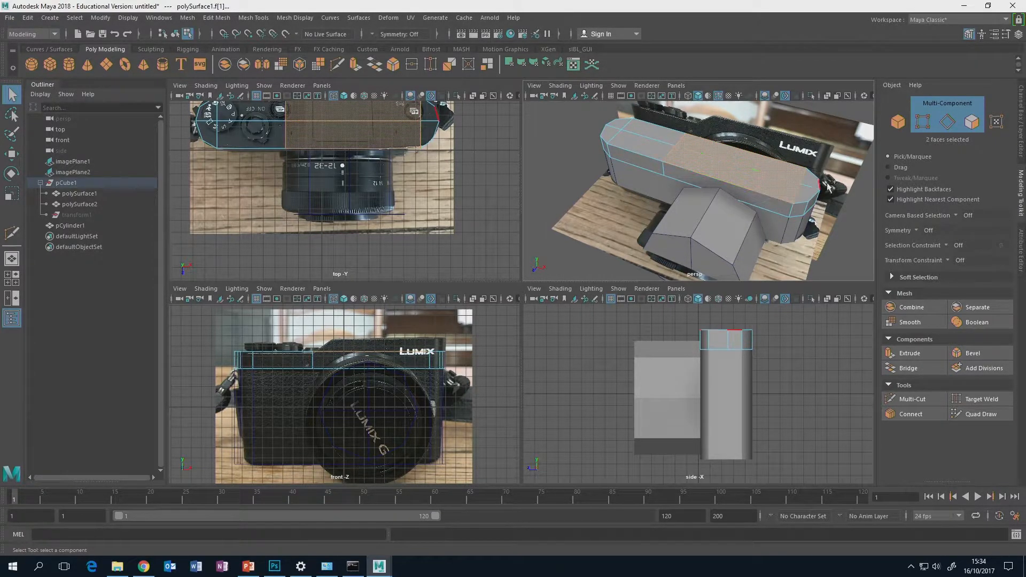
pyautogui.keyDown('shift'); pyautogui.click(806, 188); pyautogui.keyUp('shift')
pyautogui.keyDown('shift'); pyautogui.click(800, 198); pyautogui.keyUp('shift')
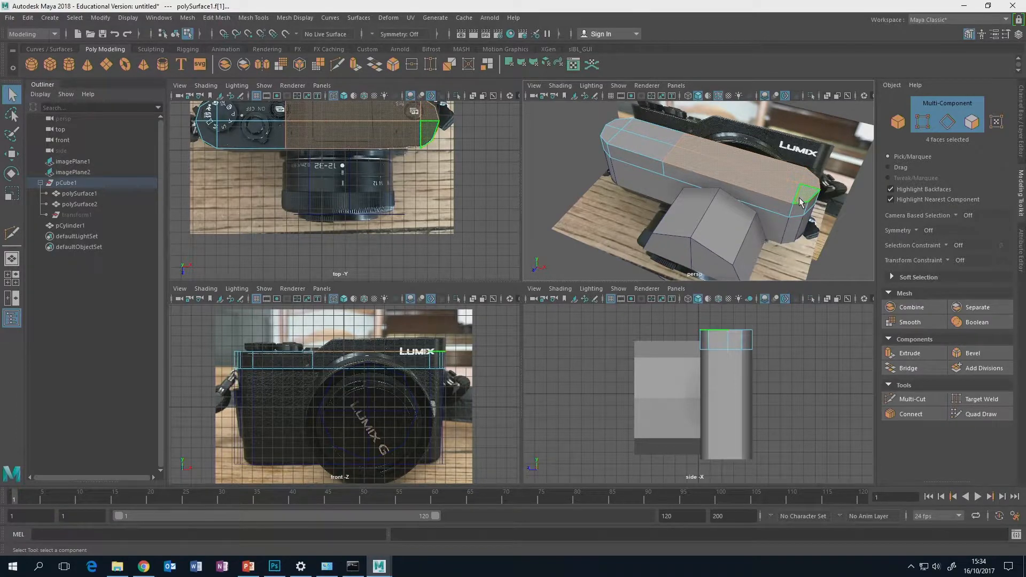
pyautogui.keyDown('alt'); pyautogui.moveTo(758, 185); pyautogui.dragTo(743, 184); pyautogui.keyUp('alt')
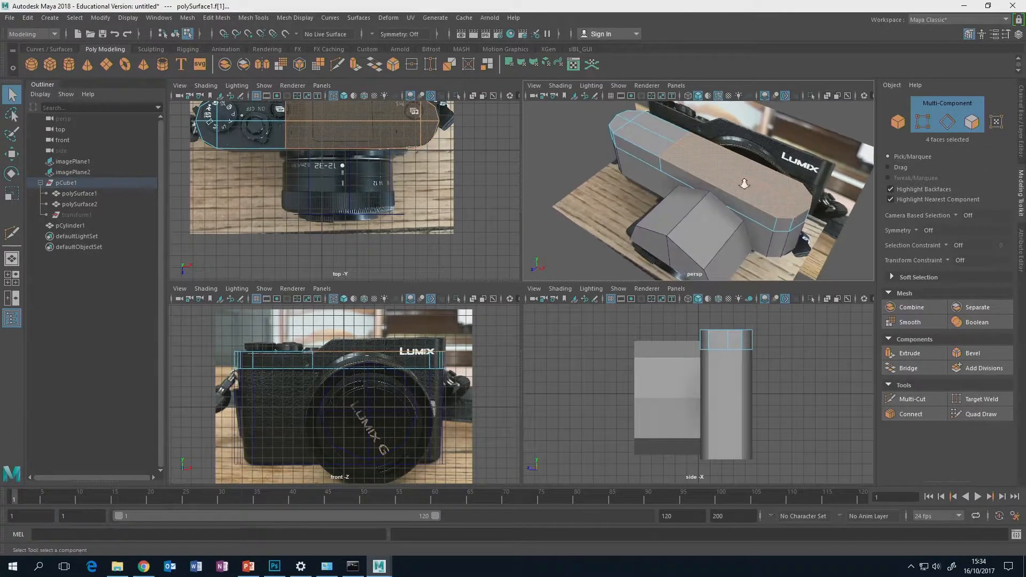
pyautogui.scroll(3, 742, 184)
pyautogui.keyDown('alt'); pyautogui.moveTo(741, 186); pyautogui.dragTo(735, 191, button='middle'); pyautogui.keyUp('alt')
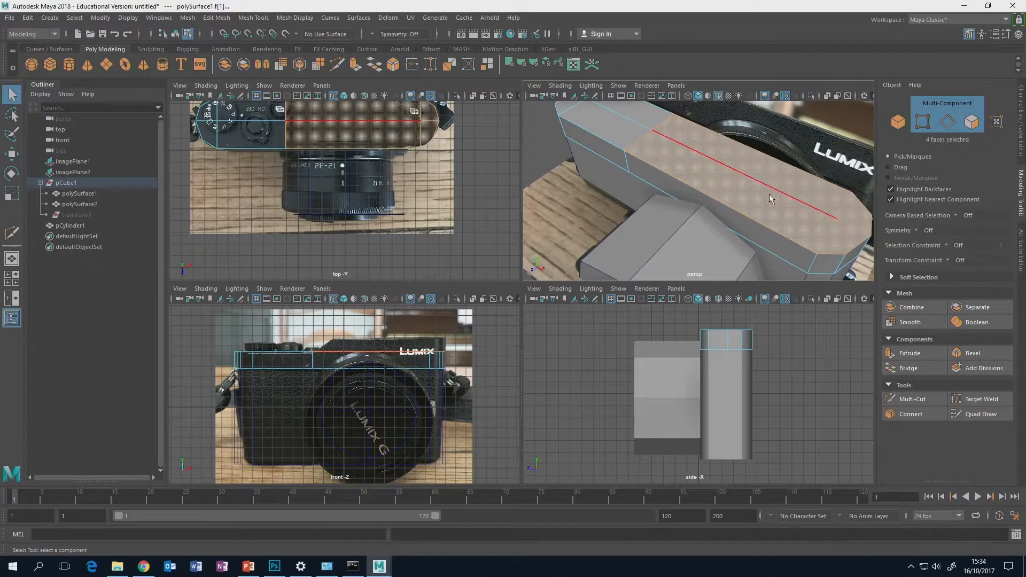
pyautogui.press('space')
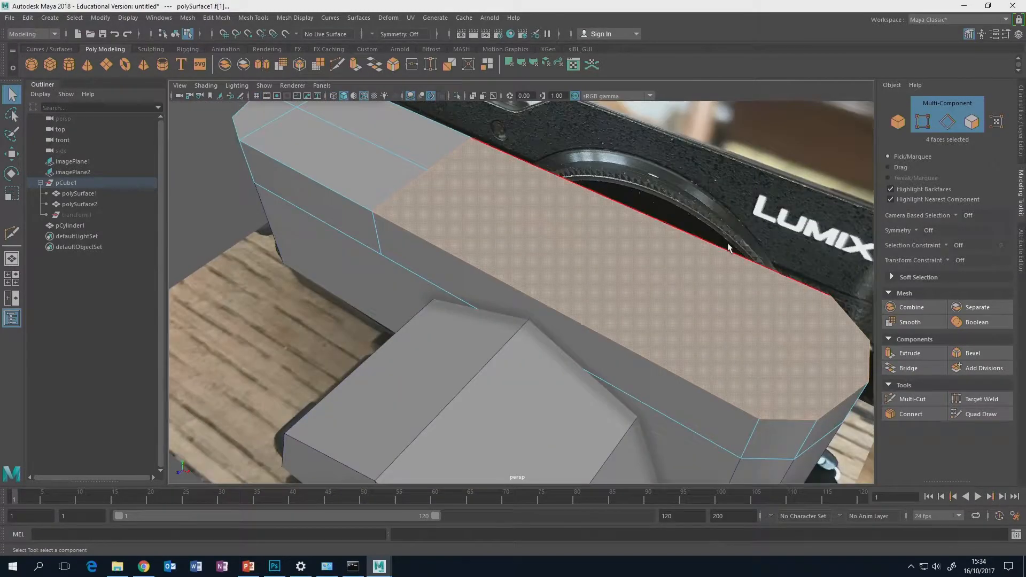
pyautogui.moveTo(769, 196)
pyautogui.keyDown('alt'); pyautogui.mouseDown()
pyautogui.moveTo(723, 233)
pyautogui.moveTo(673, 222)
pyautogui.moveTo(778, 215)
pyautogui.mouseUp(); pyautogui.keyUp('alt')
pyautogui.press('w')
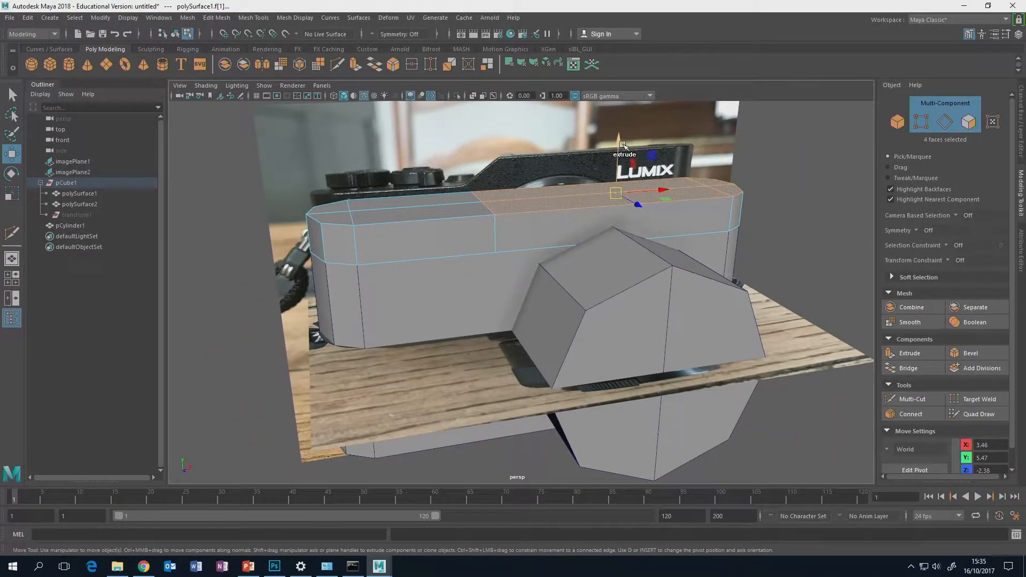
pyautogui.keyDown('shift'); pyautogui.moveTo(623, 146); pyautogui.dragTo(626, 110); pyautogui.keyUp('shift')
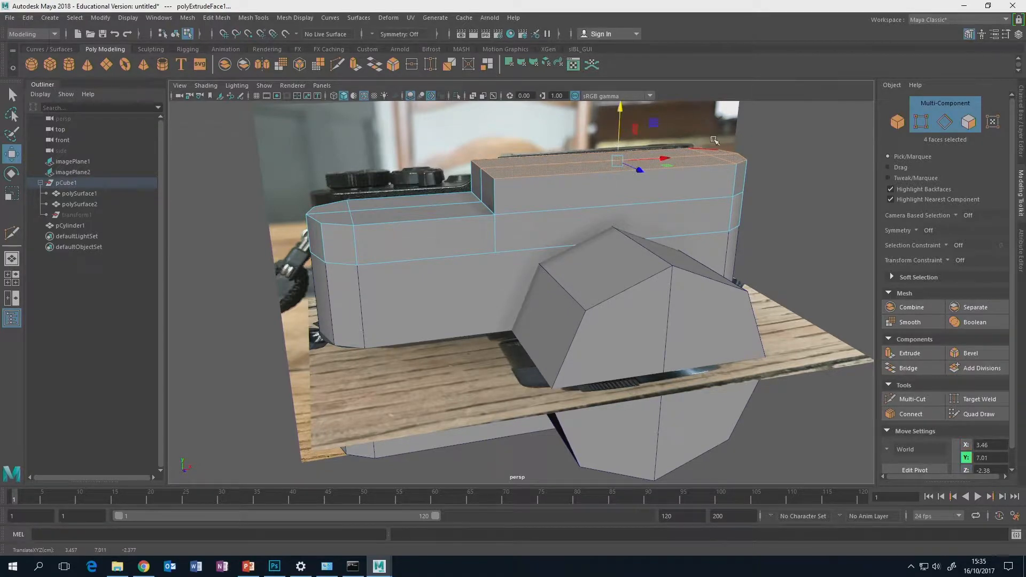
pyautogui.keyDown('alt'); pyautogui.moveTo(724, 163); pyautogui.dragTo(696, 171); pyautogui.keyUp('alt')
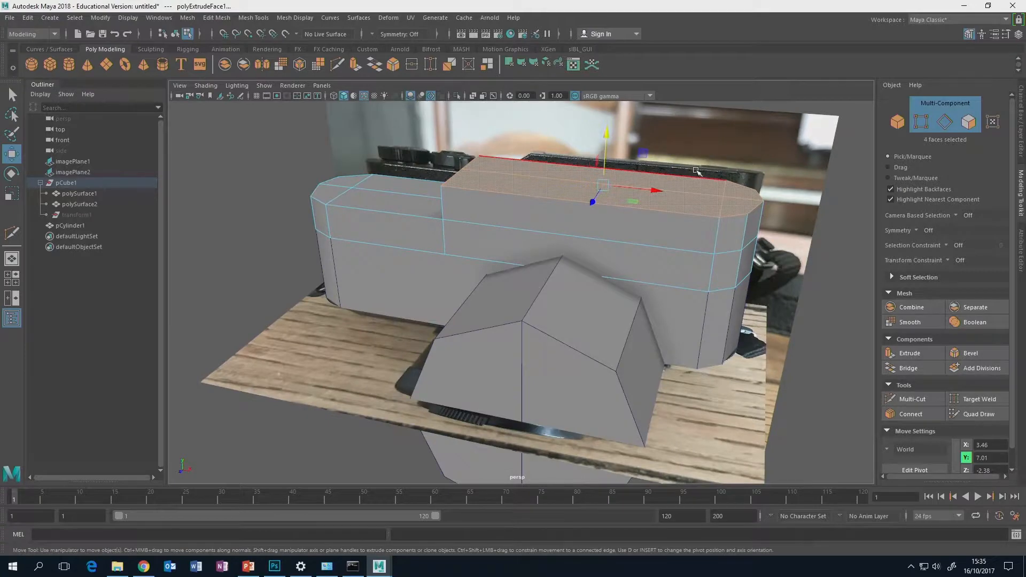
# Lower the extruded faces to Y 6.83 in the front view so they meet the top edge of the photographed camera
pyautogui.press('space')
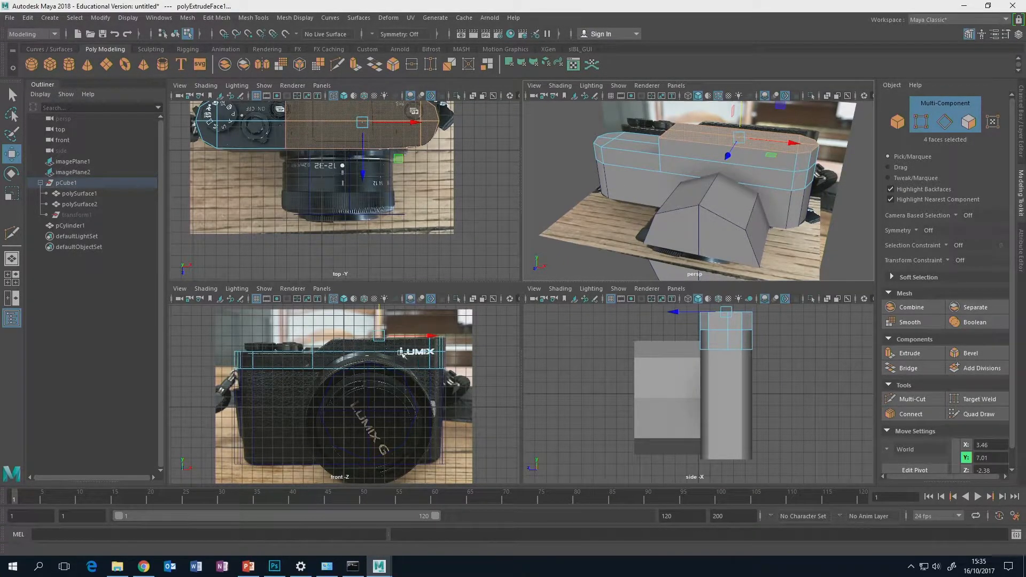
pyautogui.press('space')
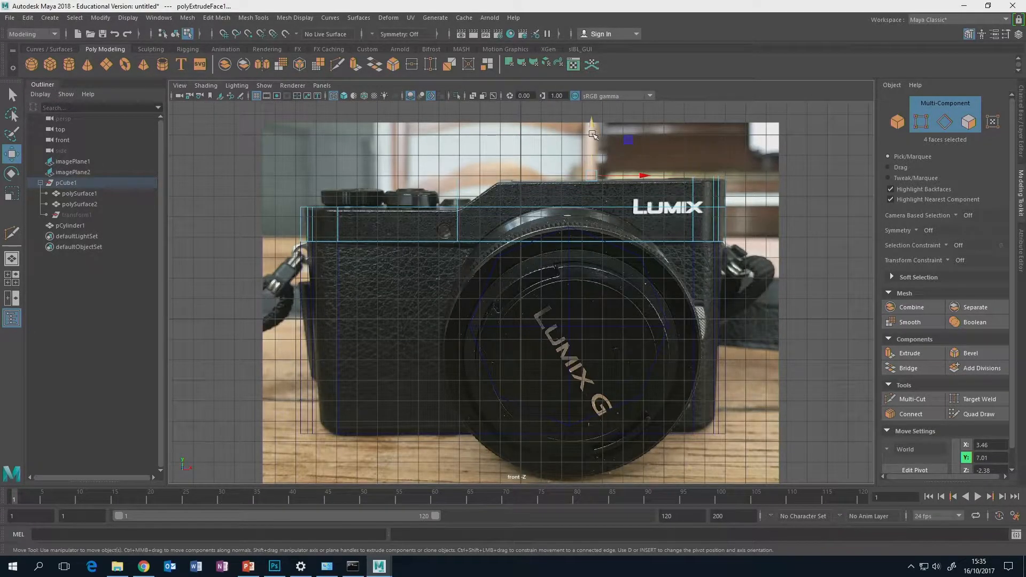
pyautogui.moveTo(593, 134); pyautogui.dragTo(592, 138)
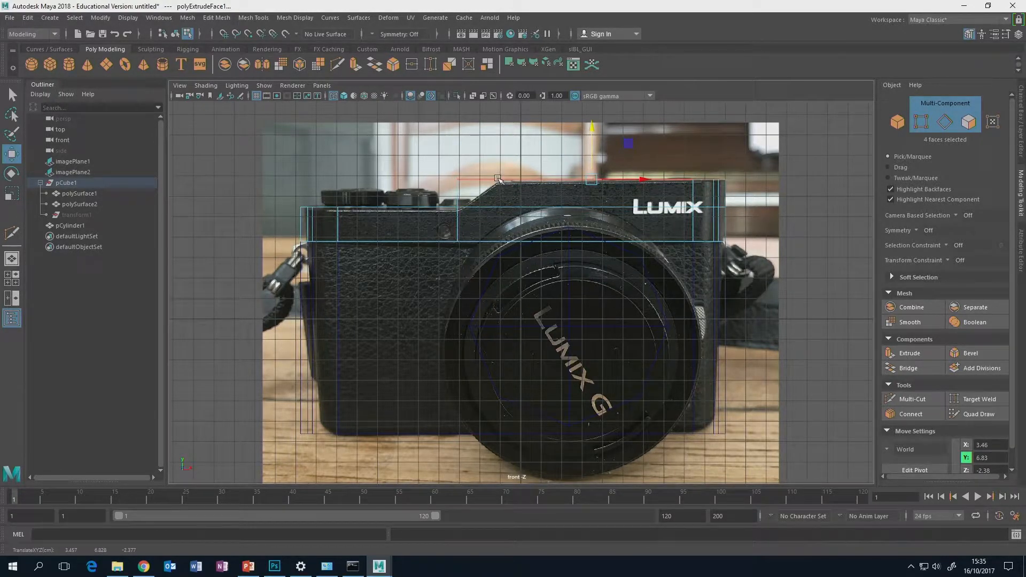
# Move the three corner vertices at the start of the raised section inward to X -0.93, following the photo's slope
pyautogui.rightClick(490, 180)
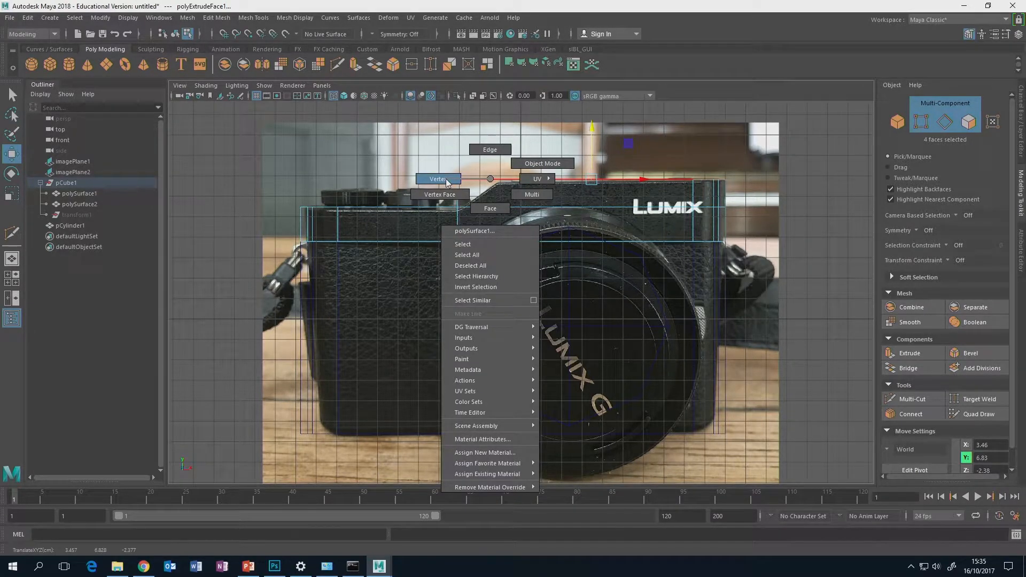
pyautogui.click(447, 182)
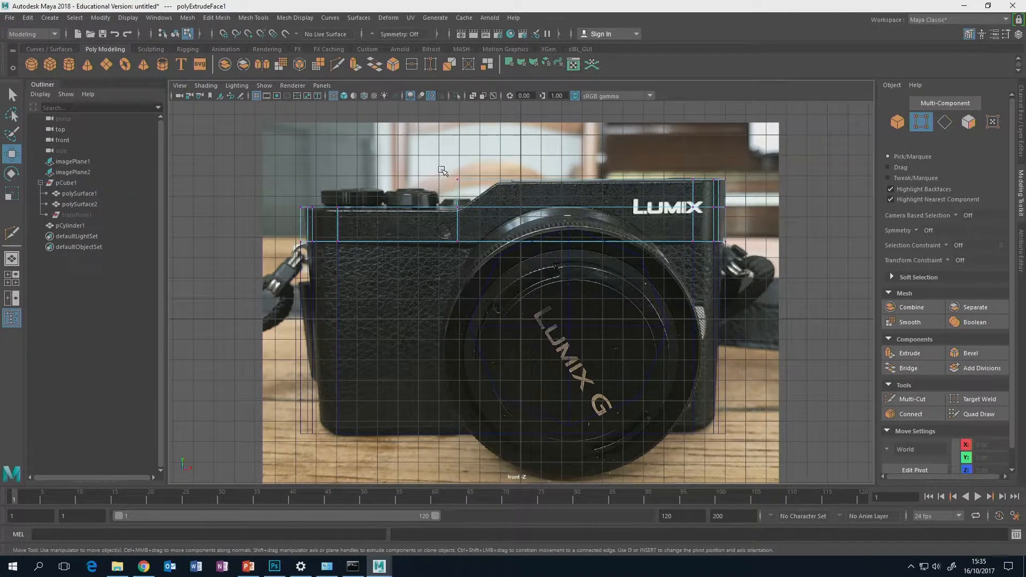
pyautogui.moveTo(440, 166); pyautogui.dragTo(537, 176)
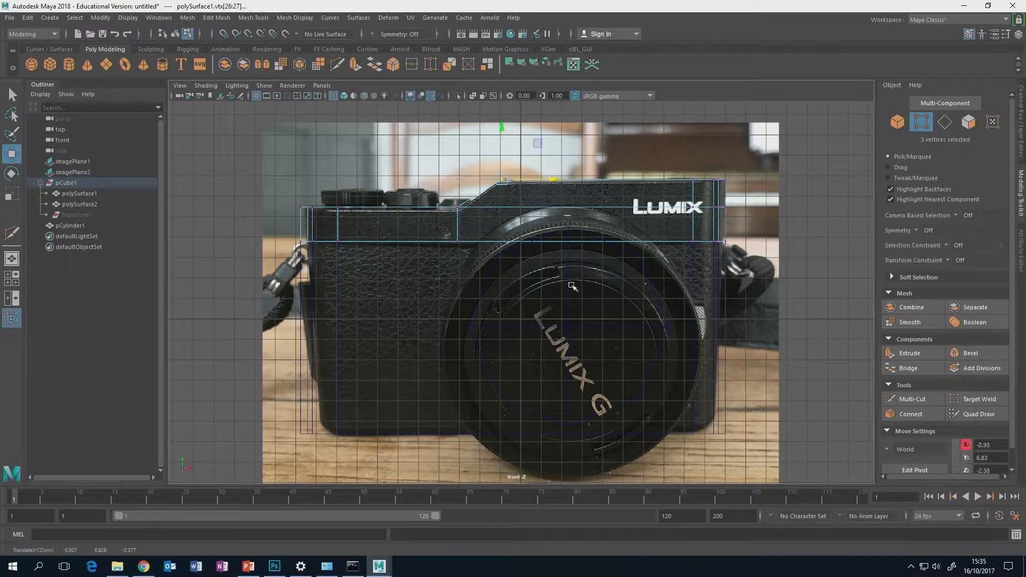
# Return the top piece to object mode and inspect its sloped raised section from several angles in the perspective view
pyautogui.moveTo(620, 180); pyautogui.dragTo(643, 171, button='right')
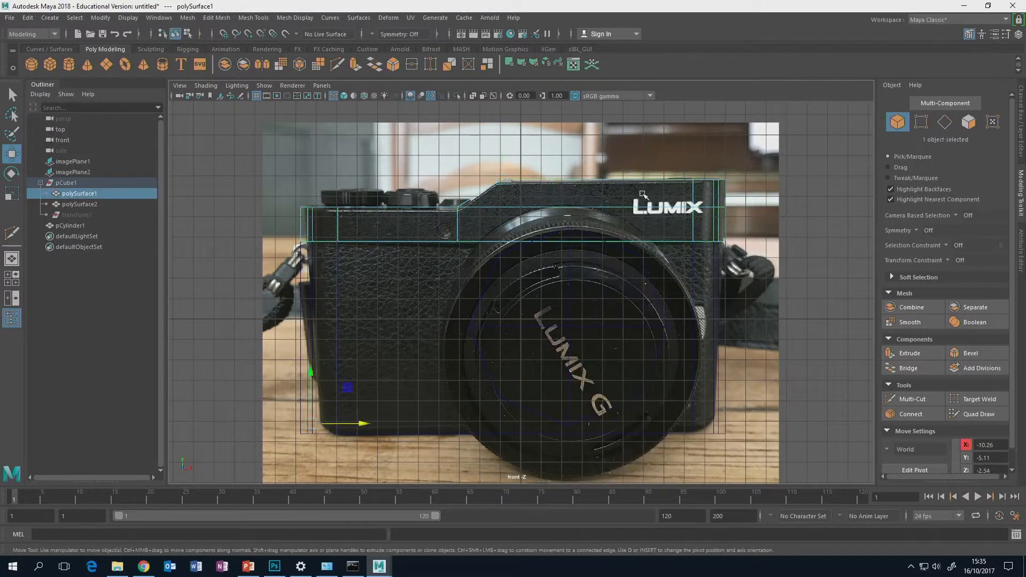
pyautogui.press('space')
pyautogui.keyDown('alt'); pyautogui.moveTo(688, 187); pyautogui.dragTo(743, 167); pyautogui.keyUp('alt')
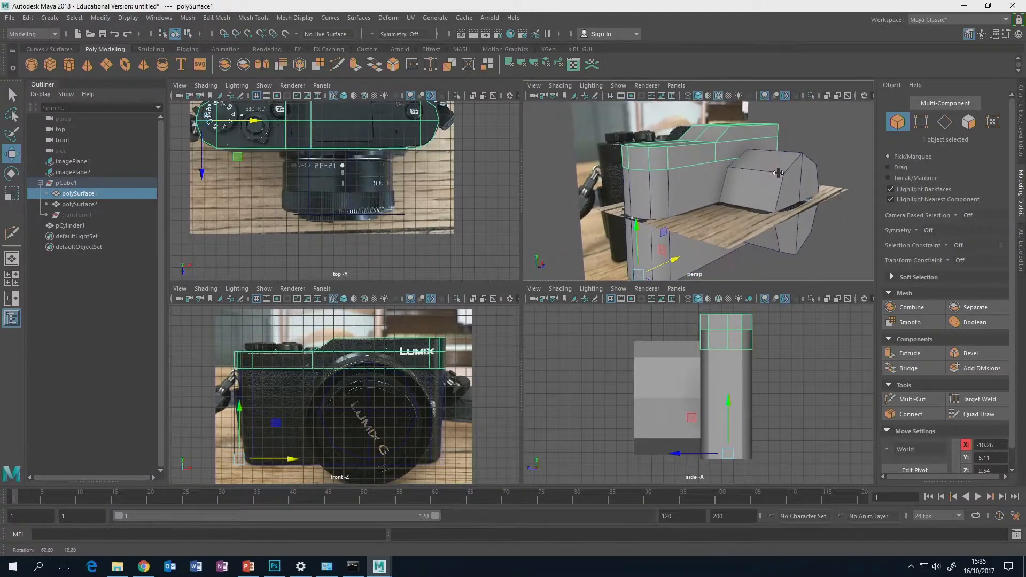
pyautogui.scroll(-3, 743, 167)
pyautogui.keyDown('alt'); pyautogui.moveTo(743, 167); pyautogui.dragTo(685, 185, button='middle'); pyautogui.keyUp('alt')
pyautogui.keyDown('alt'); pyautogui.moveTo(685, 186); pyautogui.dragTo(734, 207); pyautogui.keyUp('alt')
pyautogui.scroll(5, 699, 196)
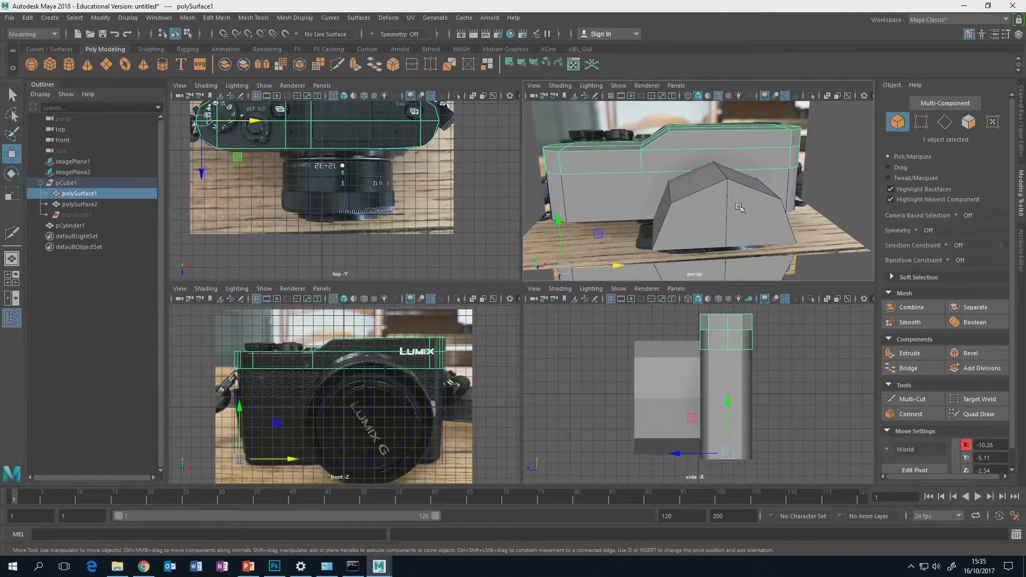
# Select the four front cap faces of the lens cylinder pCylinder1 and push them back toward the body to Z 0.47
pyautogui.click(704, 209)
pyautogui.keyDown('alt'); pyautogui.moveTo(704, 209); pyautogui.dragTo(662, 201); pyautogui.keyUp('alt')
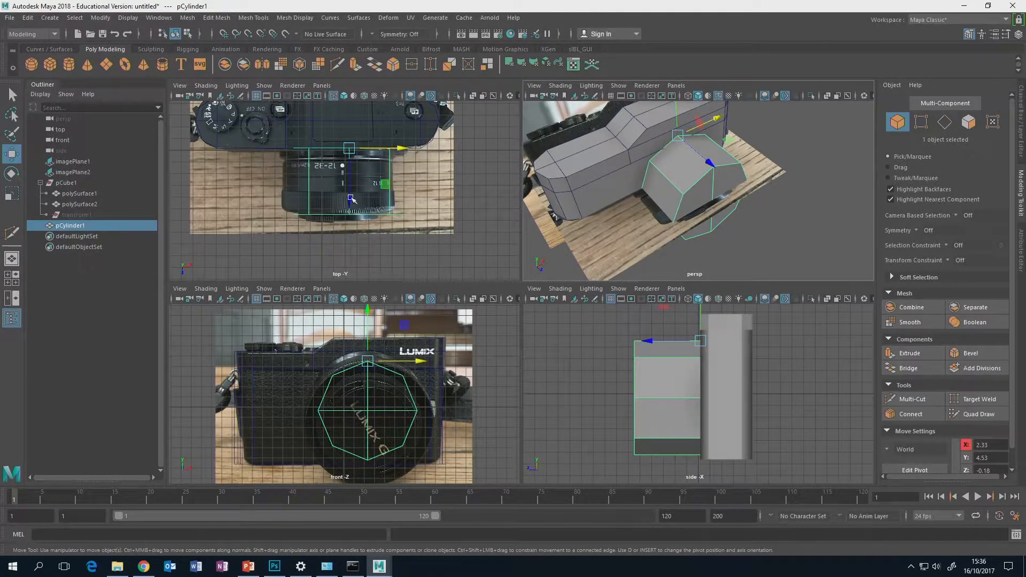
pyautogui.moveTo(727, 180)
pyautogui.keyDown('alt'); pyautogui.mouseDown()
pyautogui.moveTo(716, 178)
pyautogui.moveTo(729, 178)
pyautogui.mouseUp(); pyautogui.keyUp('alt')
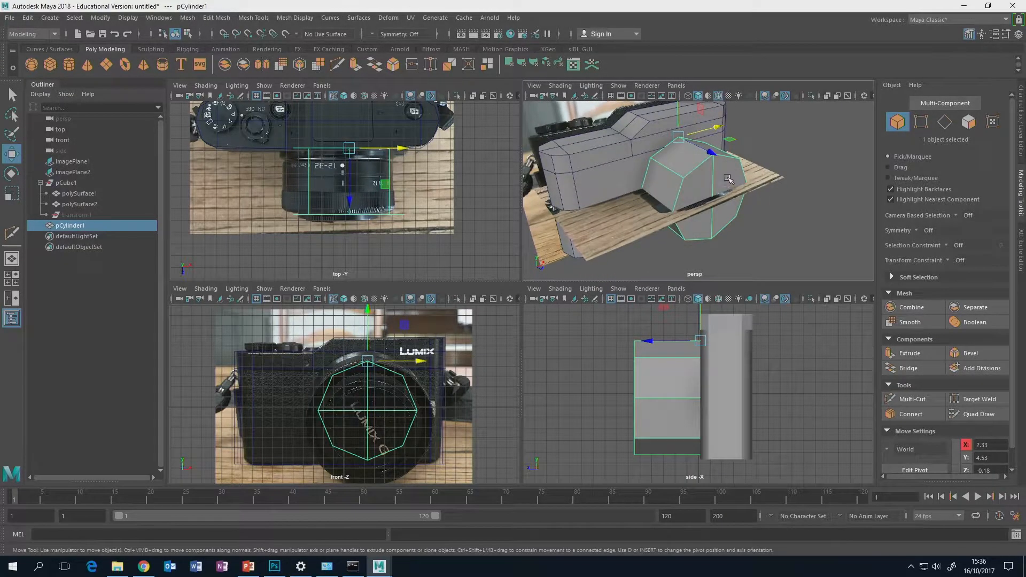
pyautogui.rightClick(722, 176)
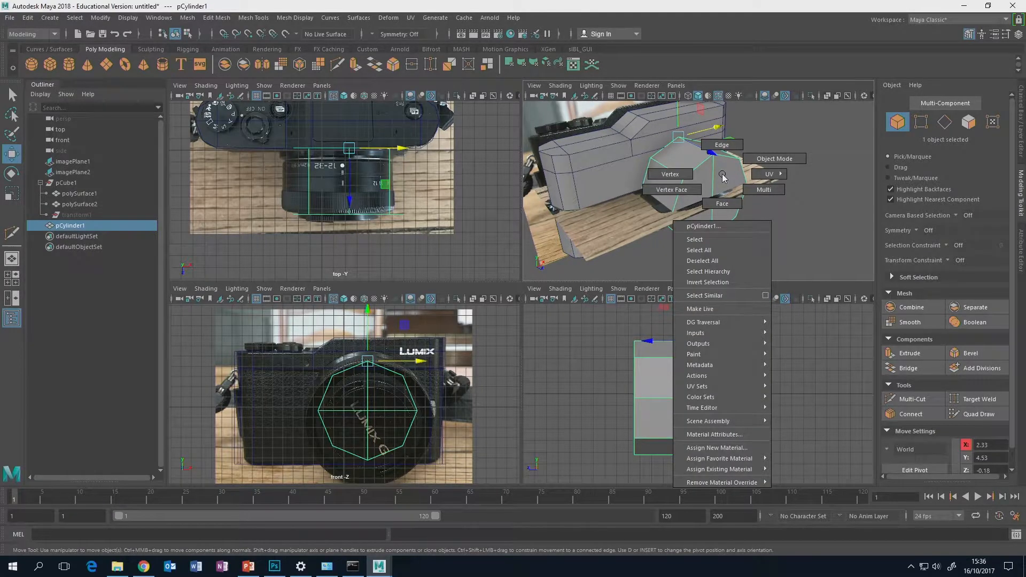
pyautogui.click(722, 204)
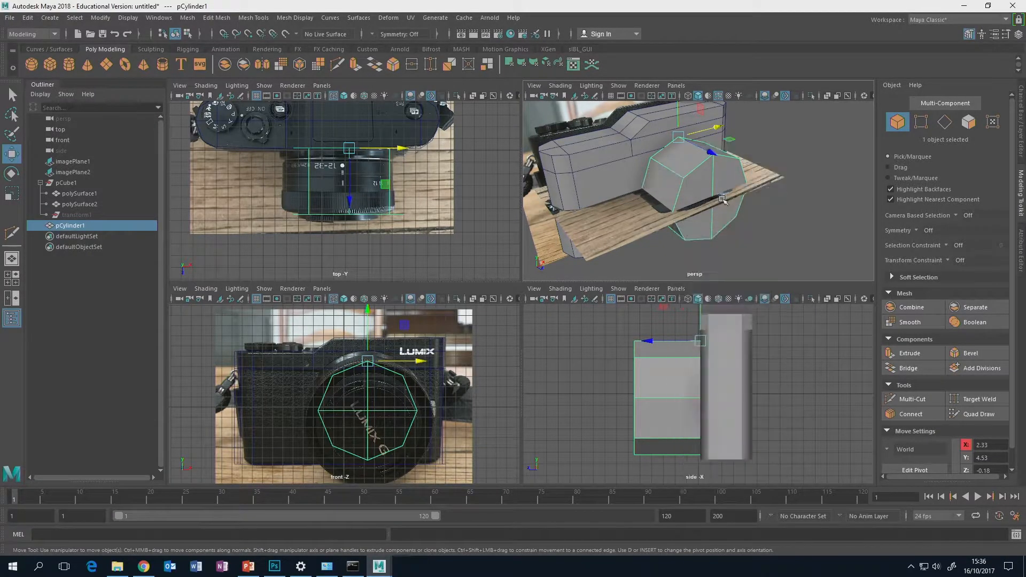
pyautogui.click(728, 176)
pyautogui.click(728, 174)
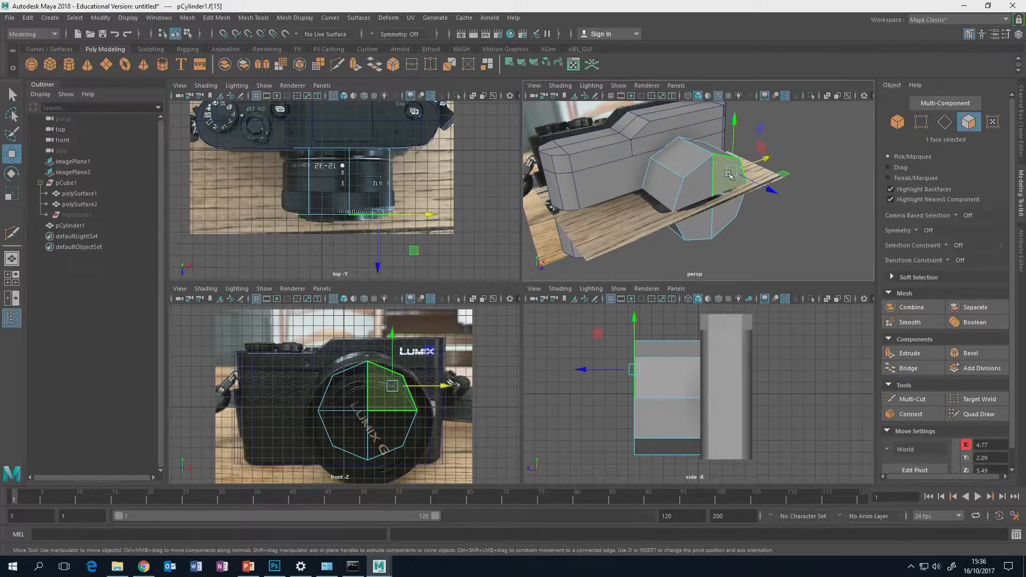
pyautogui.keyDown('shift'); pyautogui.click(699, 187); pyautogui.keyUp('shift')
pyautogui.keyDown('shift'); pyautogui.click(700, 228); pyautogui.keyUp('shift')
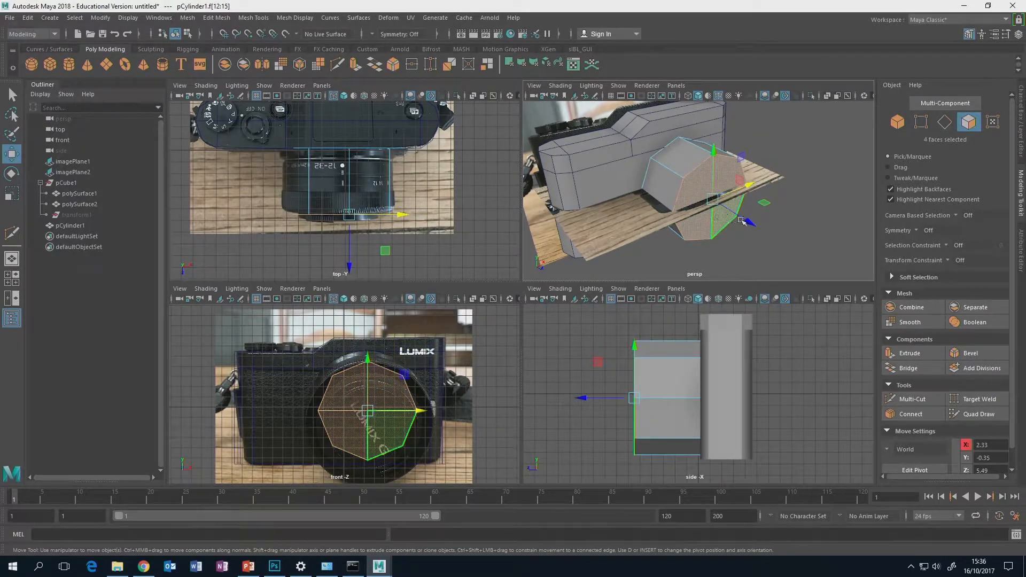
pyautogui.keyDown('shift'); pyautogui.click(731, 219); pyautogui.keyUp('shift')
pyautogui.keyDown('alt'); pyautogui.moveTo(716, 188); pyautogui.dragTo(737, 214); pyautogui.keyUp('alt')
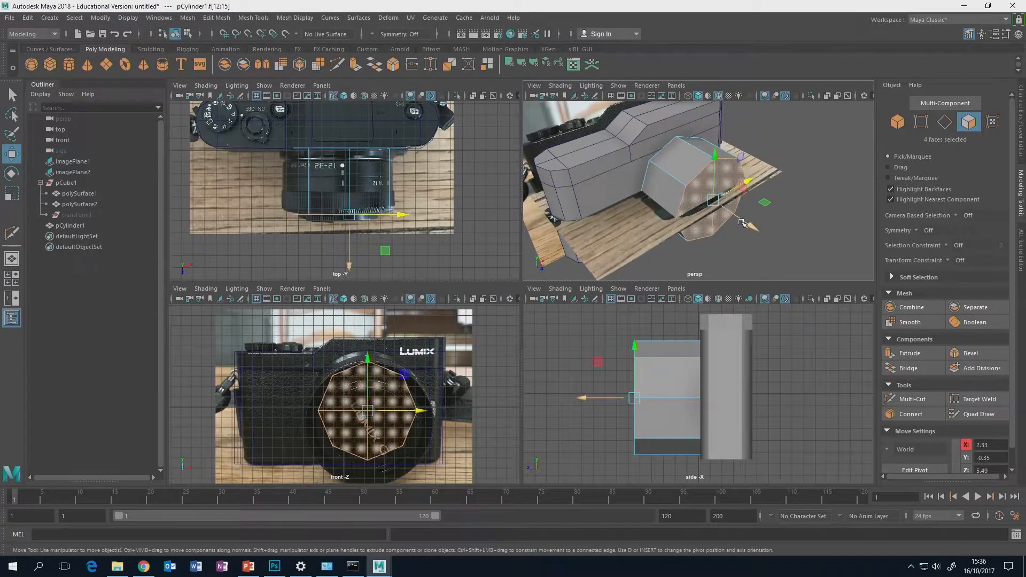
pyautogui.moveTo(742, 219); pyautogui.dragTo(738, 216)
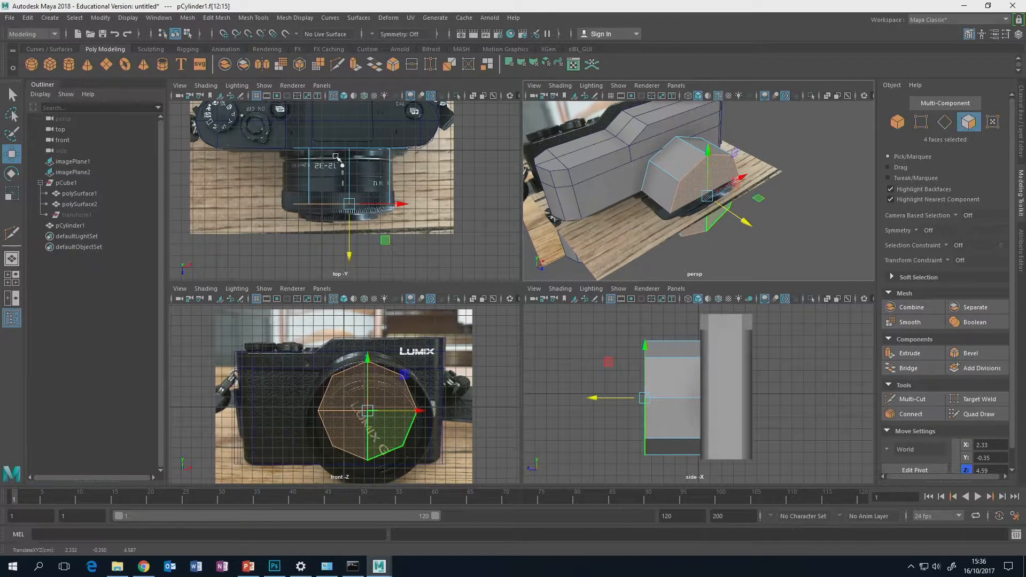
pyautogui.moveTo(743, 220); pyautogui.dragTo(713, 196)
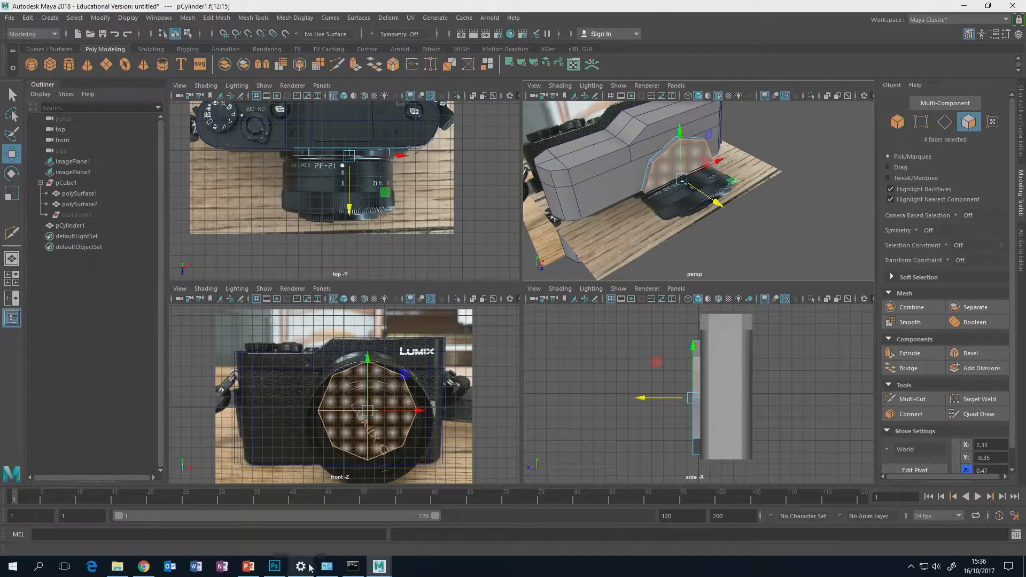
# Switch to Photoshop to examine the lens base in IMG_5251.JPG, and return to Maya for a close view of the shortened cylinder
pyautogui.click(277, 566)
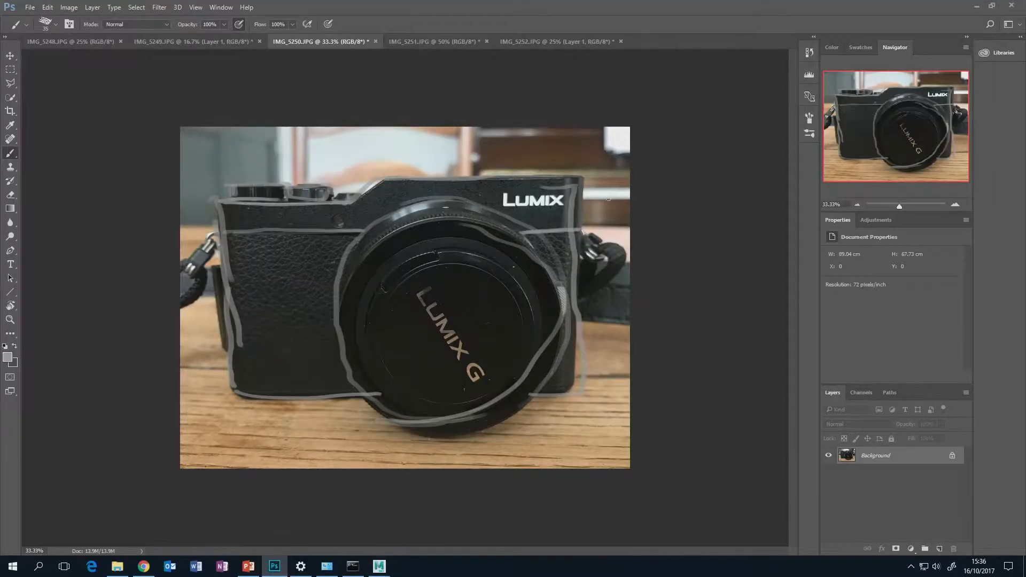
pyautogui.click(523, 40)
pyautogui.click(442, 43)
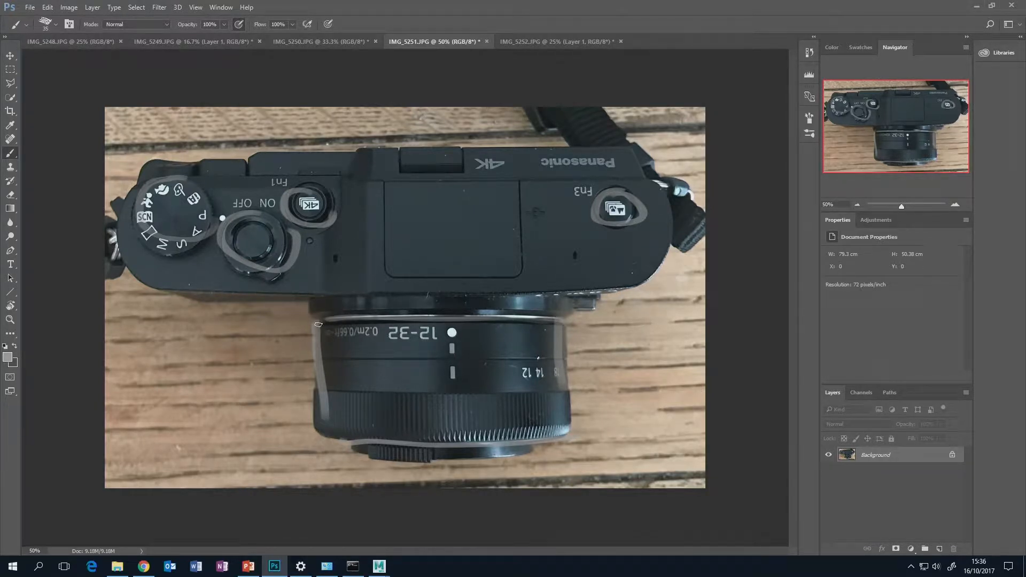
pyautogui.click(379, 566)
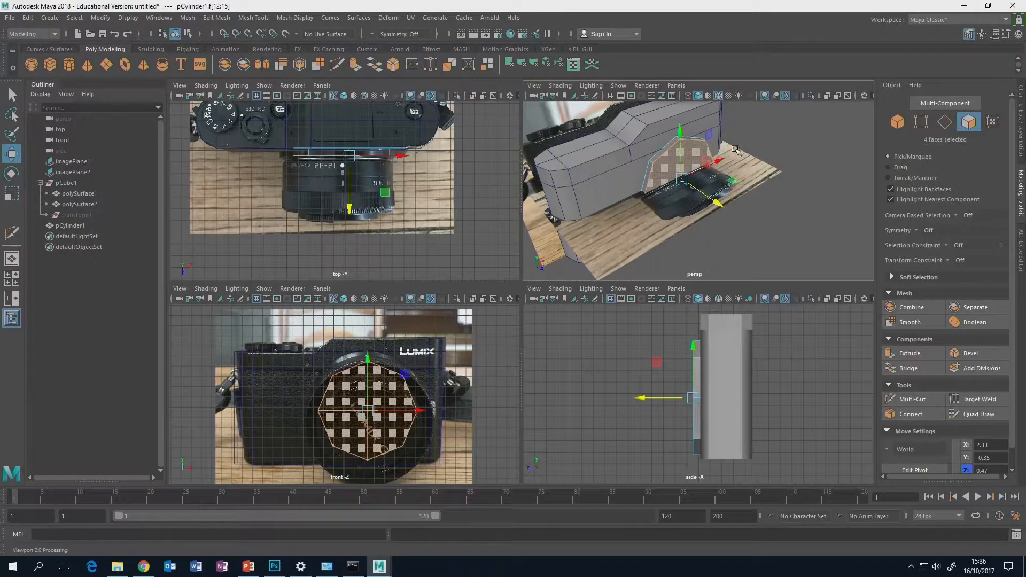
pyautogui.scroll(5, 711, 159)
pyautogui.scroll(-2, 713, 152)
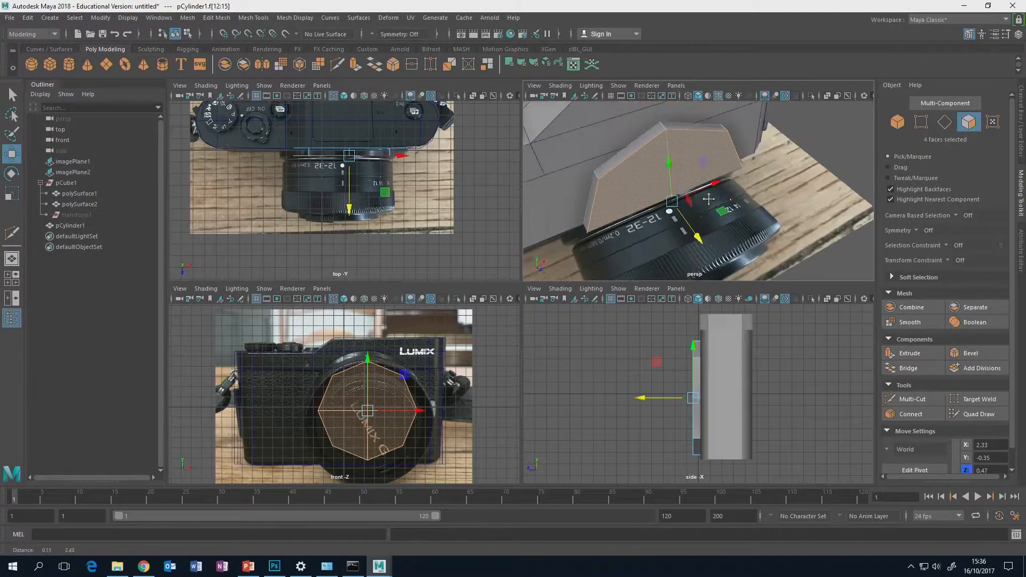
pyautogui.keyDown('alt'); pyautogui.moveTo(748, 181); pyautogui.dragTo(791, 217); pyautogui.keyUp('alt')
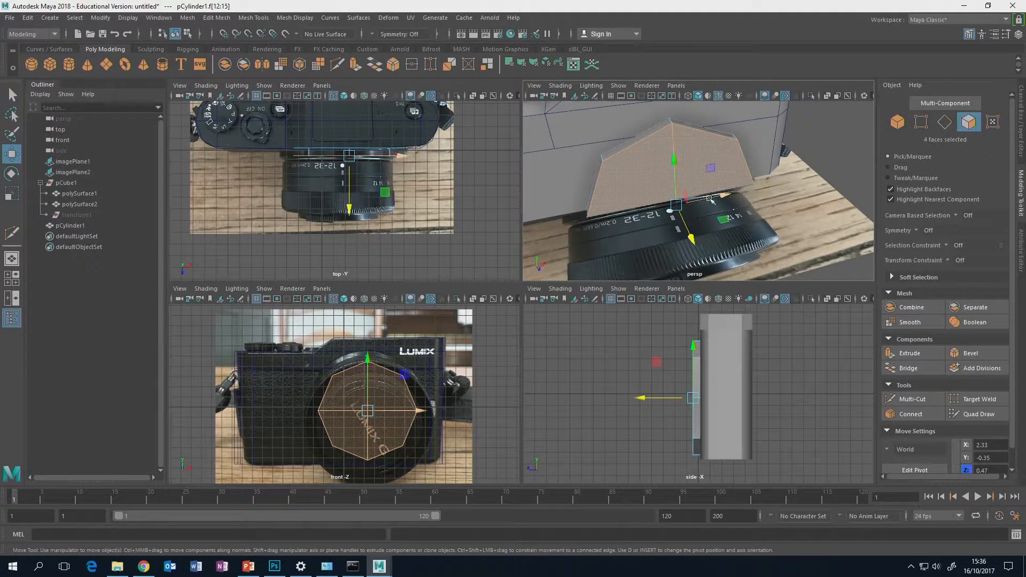
# Extrude the four front cap faces of the lens cylinder forward to Z 0.72 to match the top-view photo
pyautogui.keyDown('alt'); pyautogui.moveTo(687, 214); pyautogui.dragTo(624, 214); pyautogui.keyUp('alt')
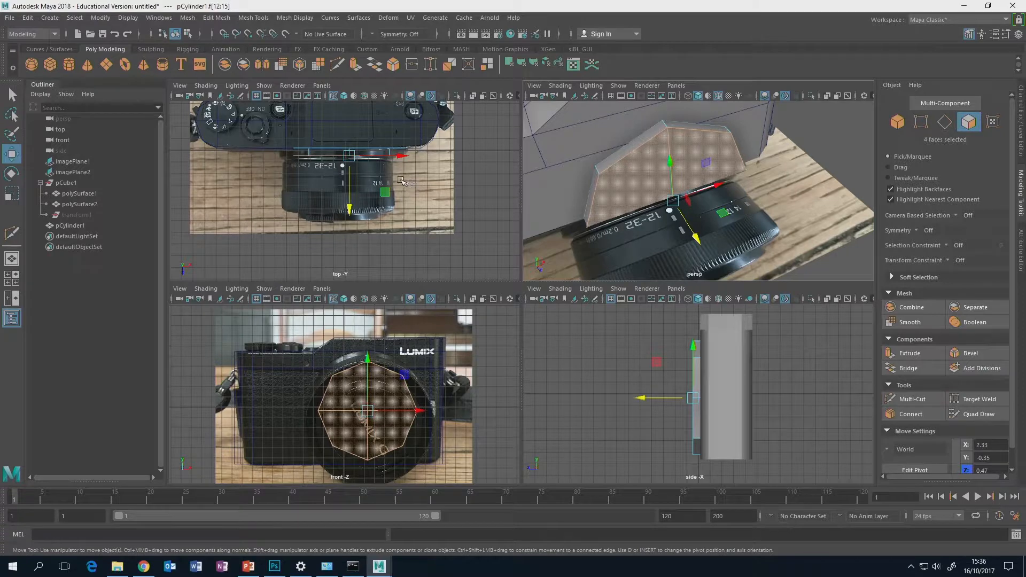
pyautogui.press('space')
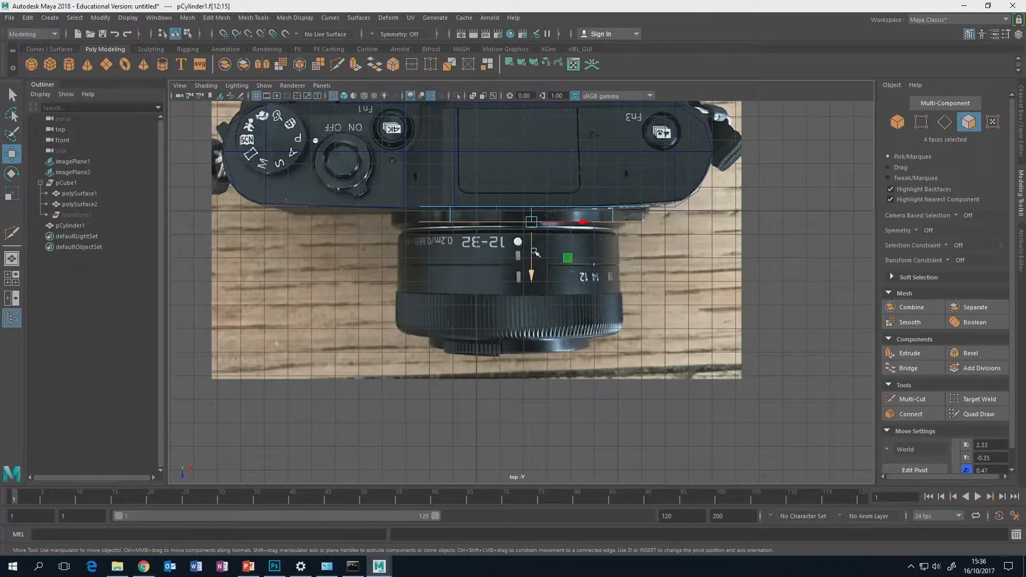
pyautogui.press('shift')
pyautogui.keyDown('shift'); pyautogui.moveTo(534, 250); pyautogui.dragTo(533, 258); pyautogui.keyUp('shift')
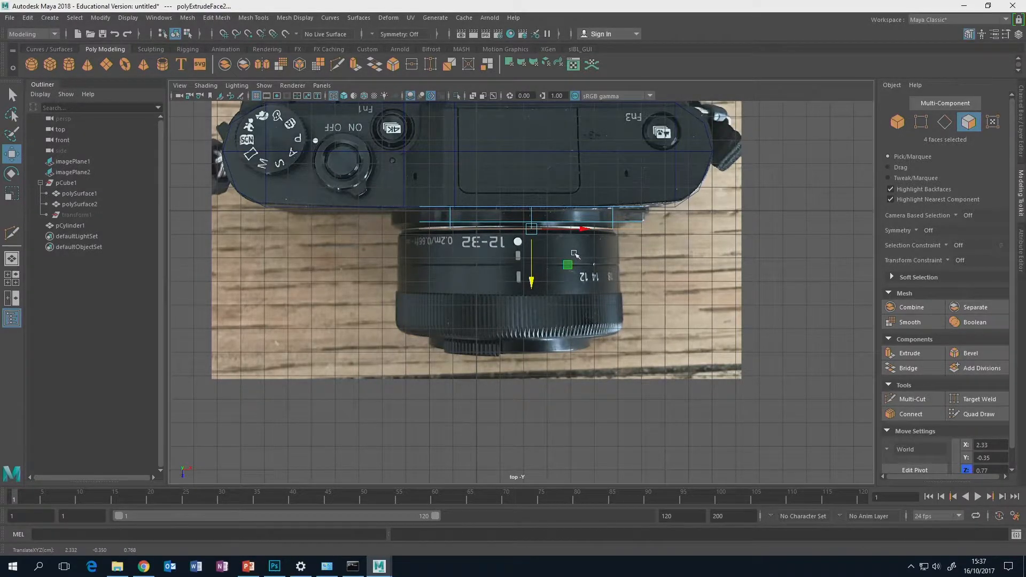
pyautogui.press('space')
pyautogui.keyDown('alt'); pyautogui.moveTo(630, 181); pyautogui.dragTo(651, 161); pyautogui.keyUp('alt')
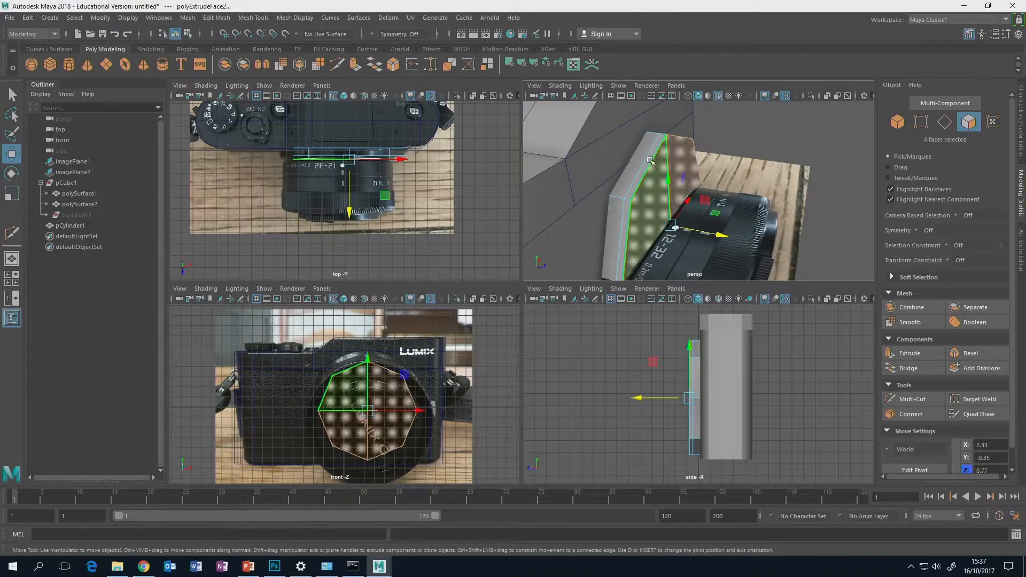
pyautogui.moveTo(708, 234); pyautogui.dragTo(709, 235)
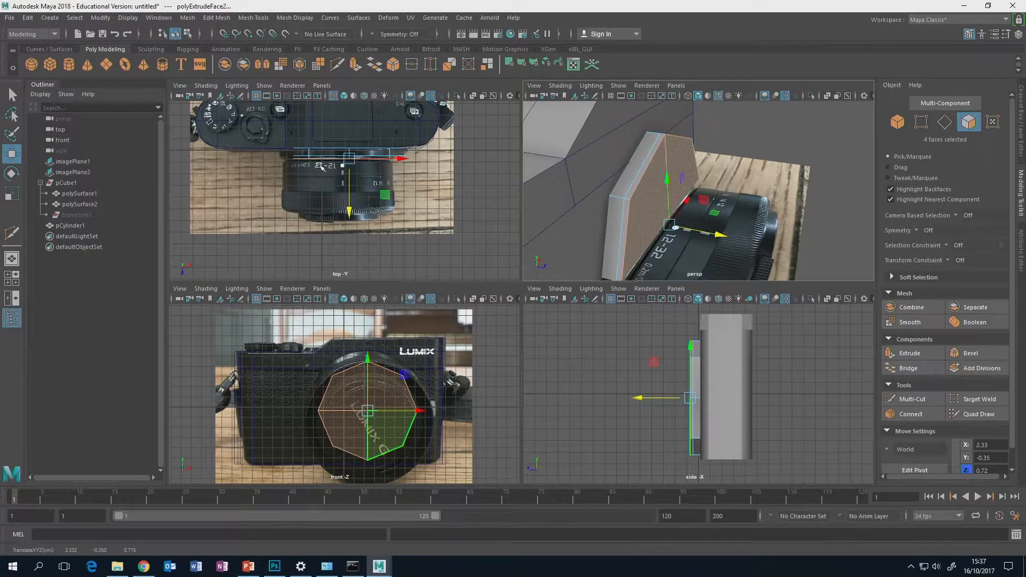
# Scale the front cap faces slightly inward to taper the edge, and extrude them forward to Z 0.89
pyautogui.press('r')
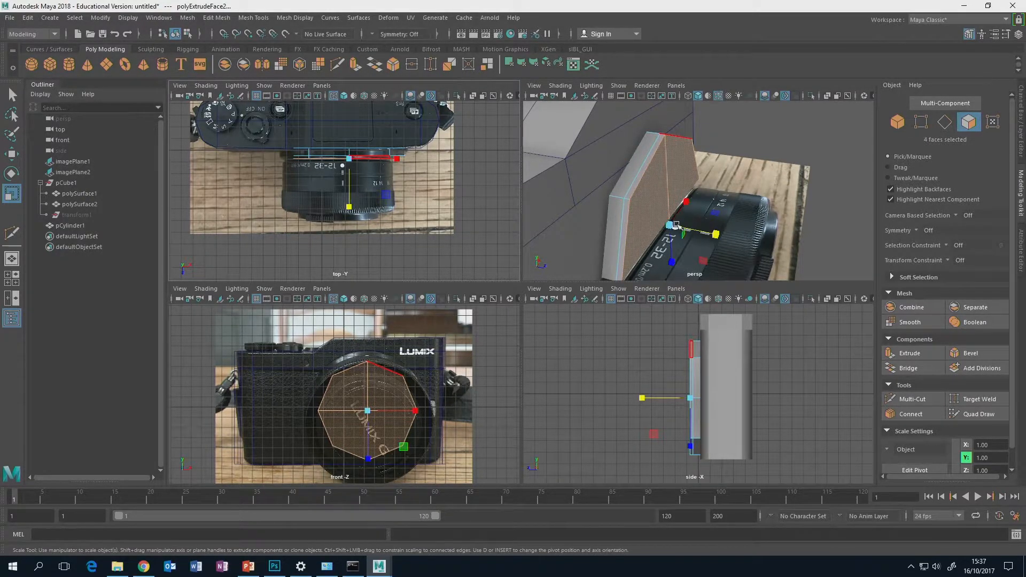
pyautogui.keyDown('alt'); pyautogui.moveTo(676, 225); pyautogui.dragTo(667, 219); pyautogui.keyUp('alt')
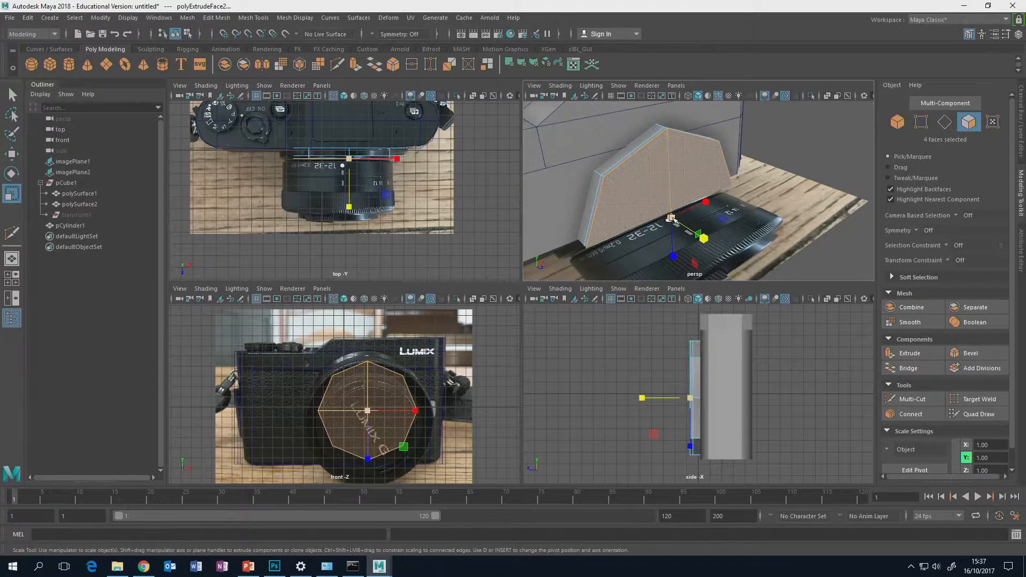
pyautogui.moveTo(666, 216); pyautogui.dragTo(694, 177)
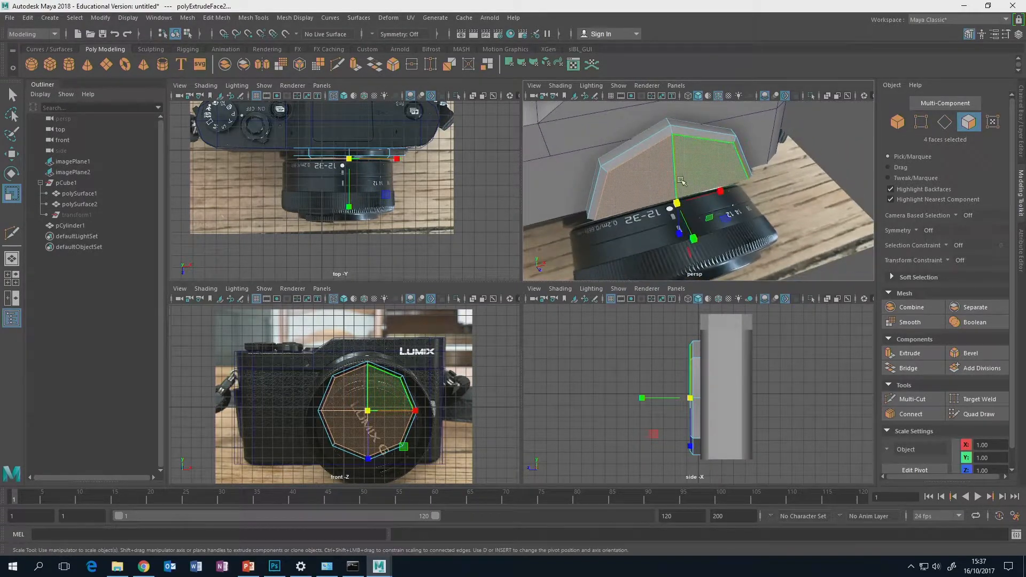
pyautogui.press('w')
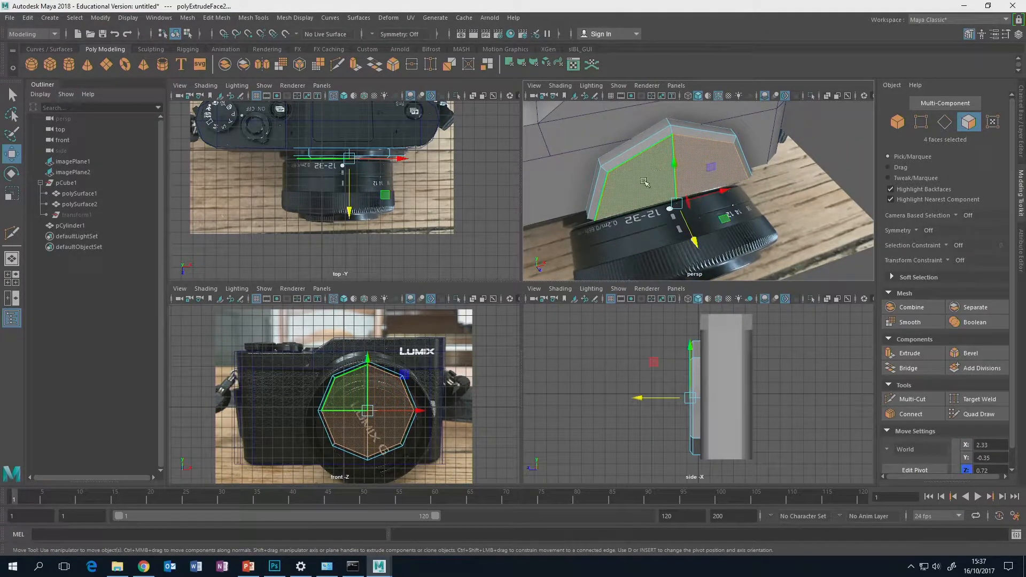
pyautogui.keyDown('alt'); pyautogui.moveTo(644, 182); pyautogui.dragTo(703, 224); pyautogui.keyUp('alt')
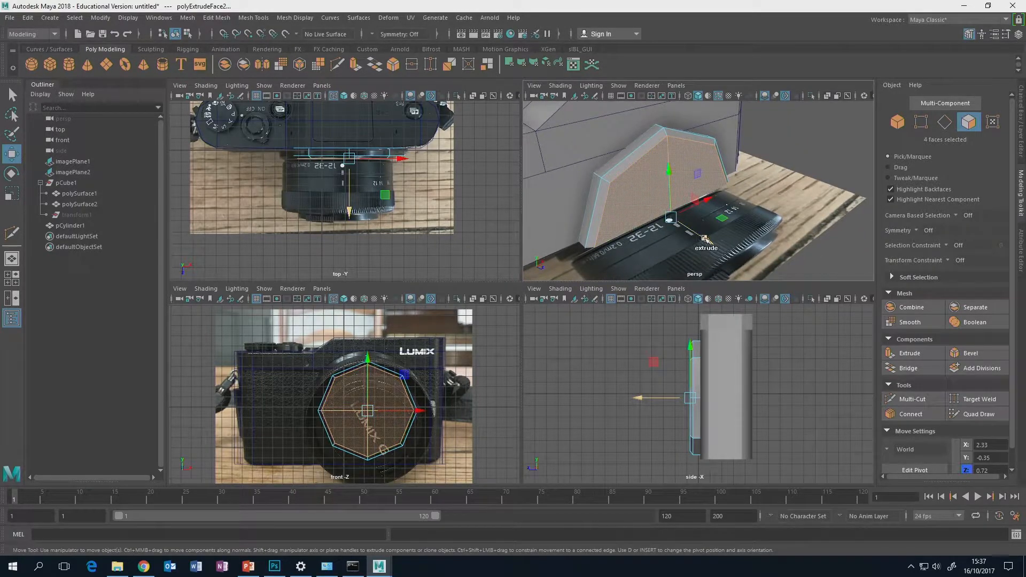
pyautogui.moveTo(703, 238); pyautogui.dragTo(705, 239)
pyautogui.hotkey('ctrl', 'e')
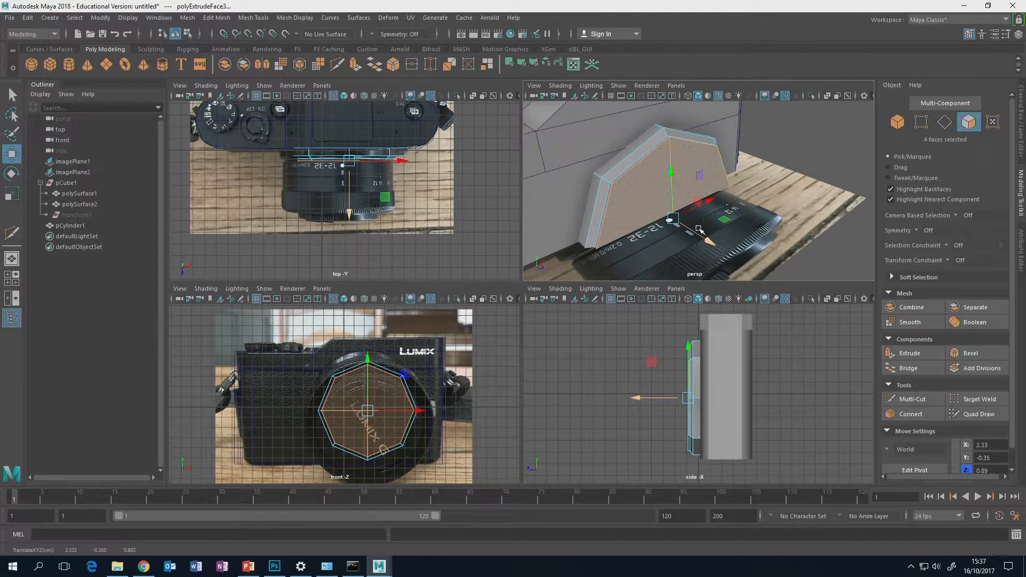
# Inset the lens cap faces with a scaled extrusion to start the groove, and extrude them forward to Z 1.03
pyautogui.press('r')
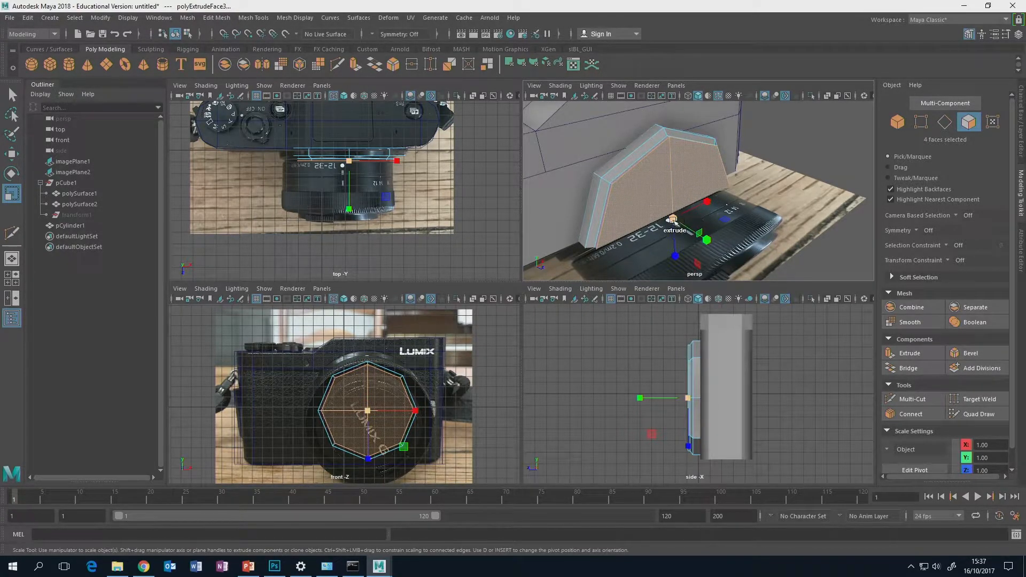
pyautogui.keyDown('shift'); pyautogui.moveTo(673, 220); pyautogui.dragTo(657, 198); pyautogui.keyUp('shift')
pyautogui.press('w')
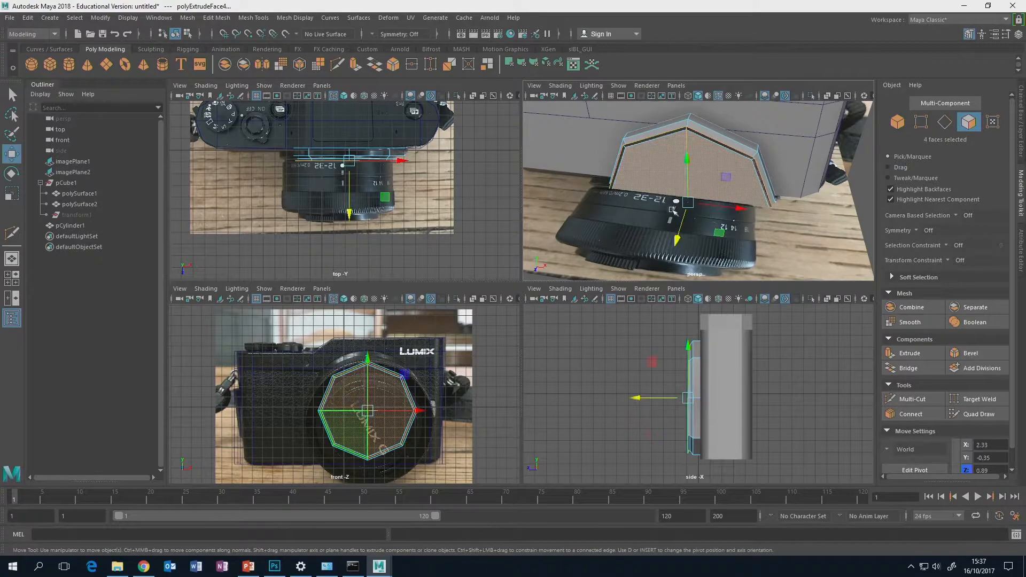
pyautogui.keyDown('alt'); pyautogui.moveTo(655, 220); pyautogui.dragTo(652, 190); pyautogui.keyUp('alt')
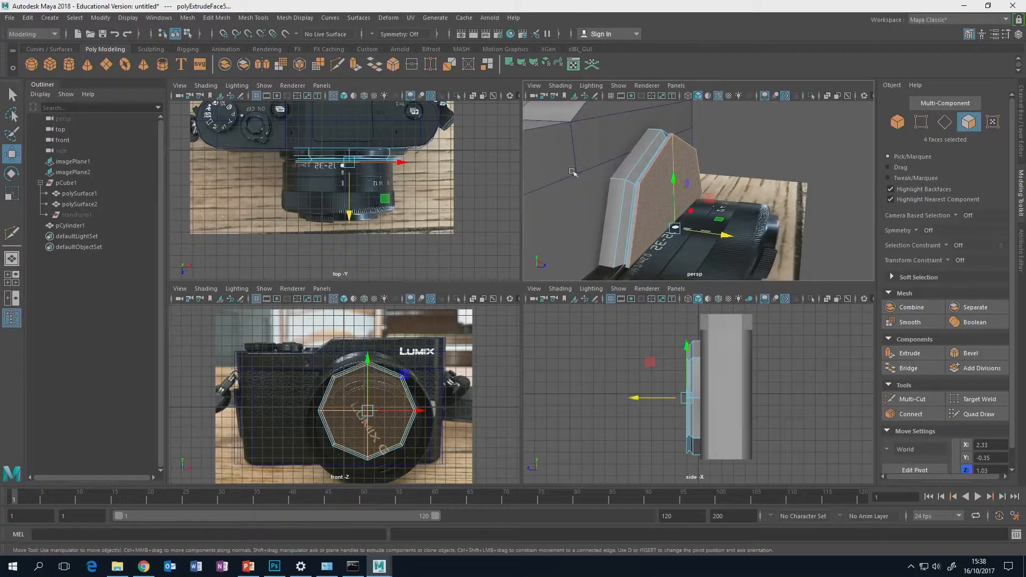
# Extrude the cap faces forward from the groove to Z 2.18 to form the first section of the lens barrel
pyautogui.keyDown('alt'); pyautogui.moveTo(663, 230); pyautogui.dragTo(682, 212); pyautogui.keyUp('alt')
pyautogui.press('r')
pyautogui.click(687, 230)
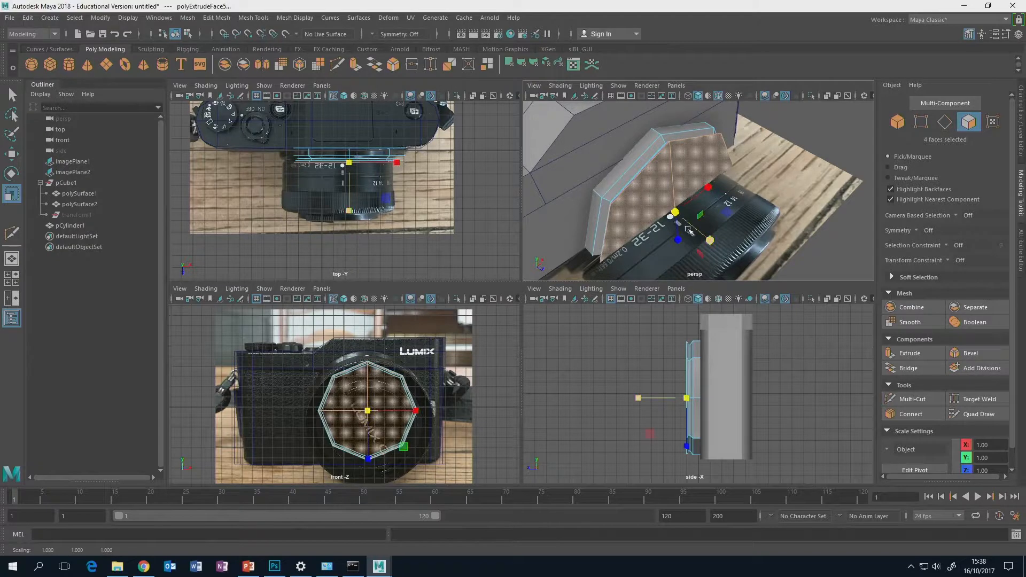
pyautogui.press('w')
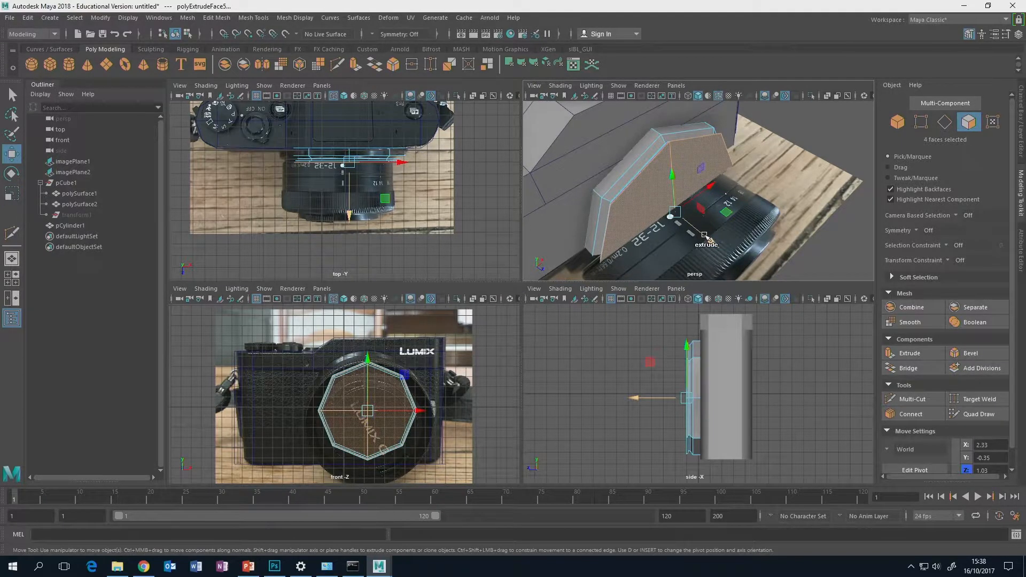
pyautogui.keyDown('shift'); pyautogui.moveTo(707, 235); pyautogui.dragTo(725, 245); pyautogui.keyUp('shift')
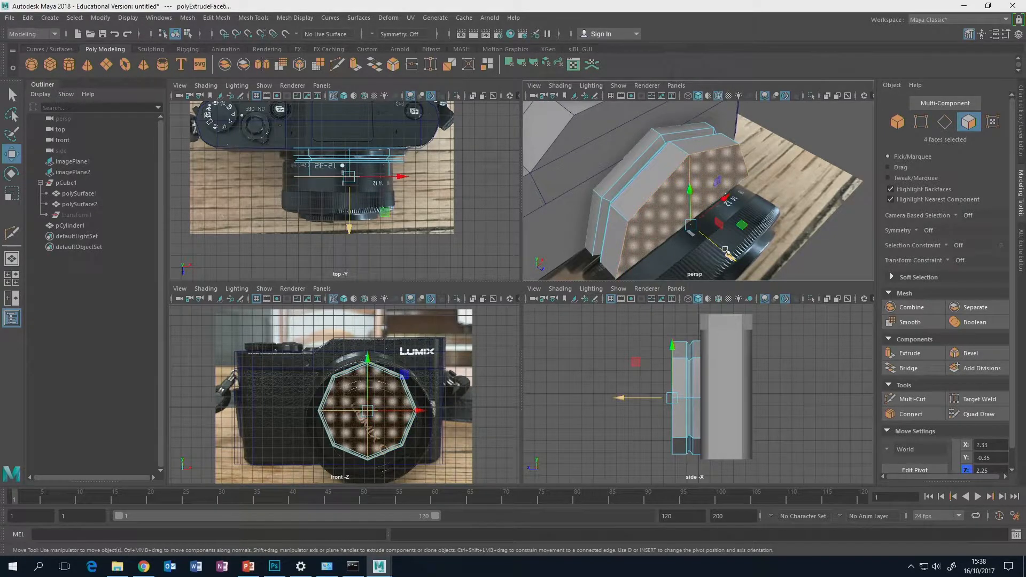
pyautogui.moveTo(727, 254); pyautogui.dragTo(724, 250)
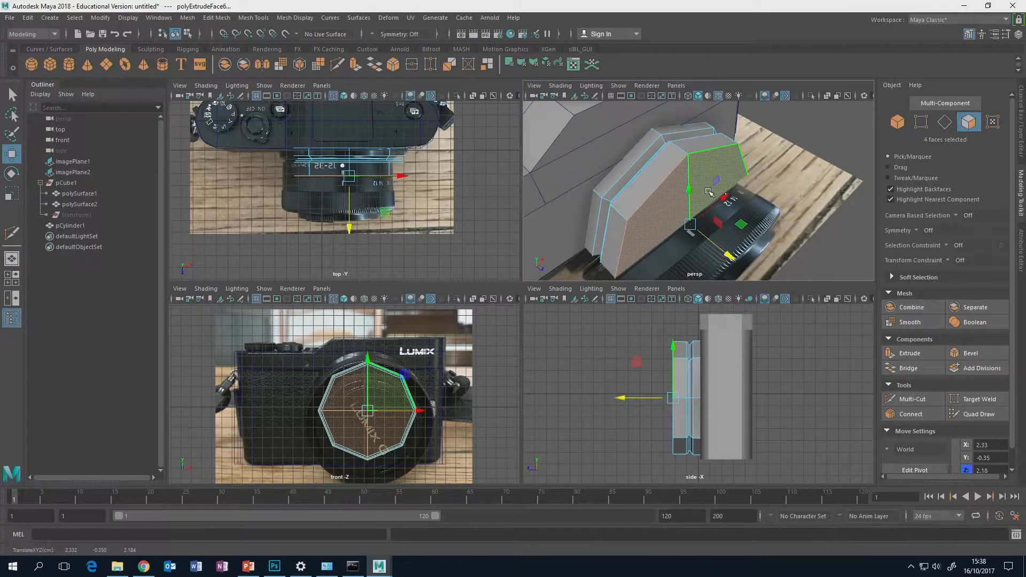
# Extrude the cap faces with a slight inward scale, and extrude them a short way forward to Z 2.26
pyautogui.press('r')
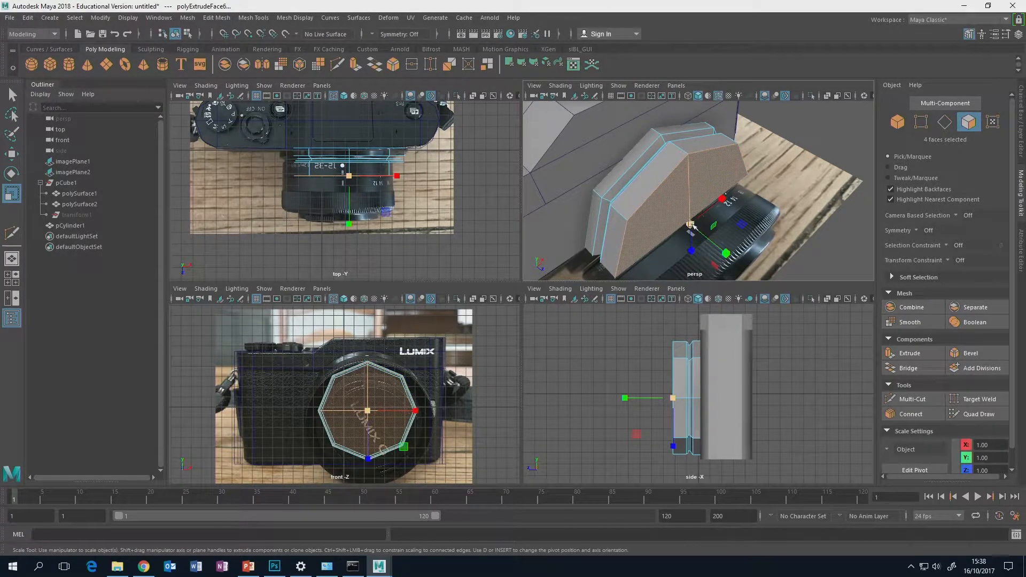
pyautogui.press('shift')
pyautogui.keyDown('shift'); pyautogui.moveTo(693, 227); pyautogui.dragTo(689, 229); pyautogui.keyUp('shift')
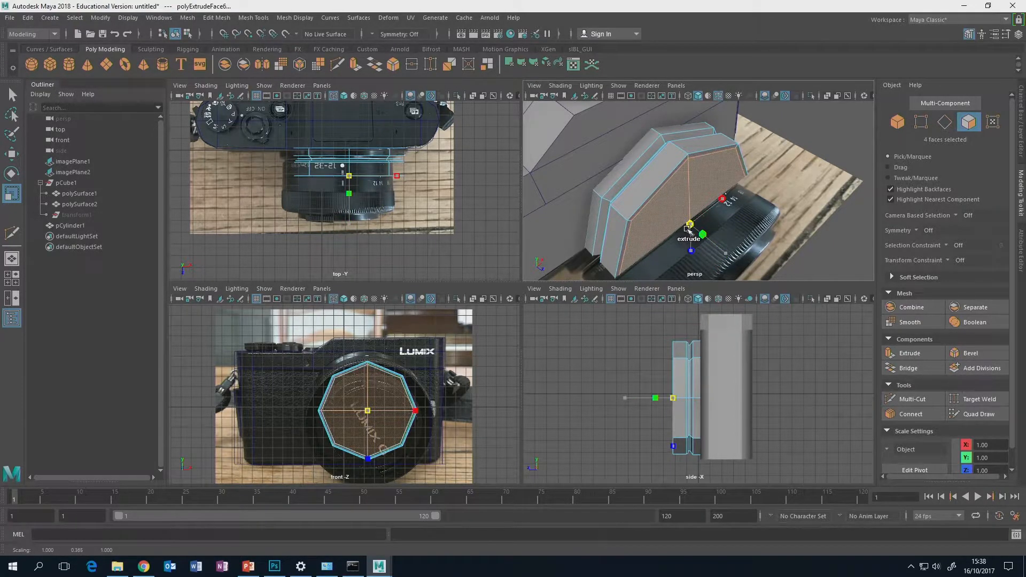
pyautogui.hotkey('ctrl', 'e')
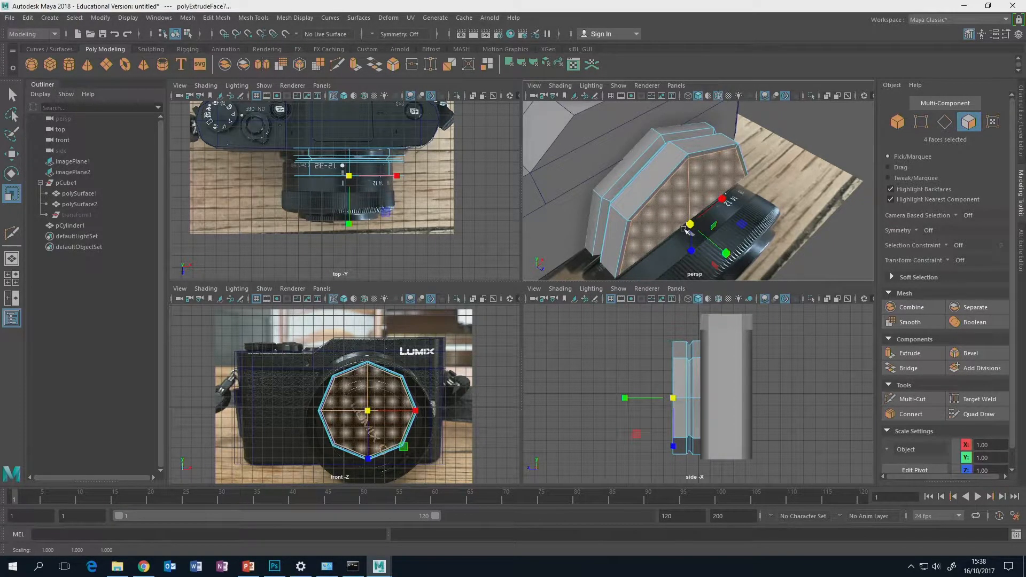
pyautogui.press('w')
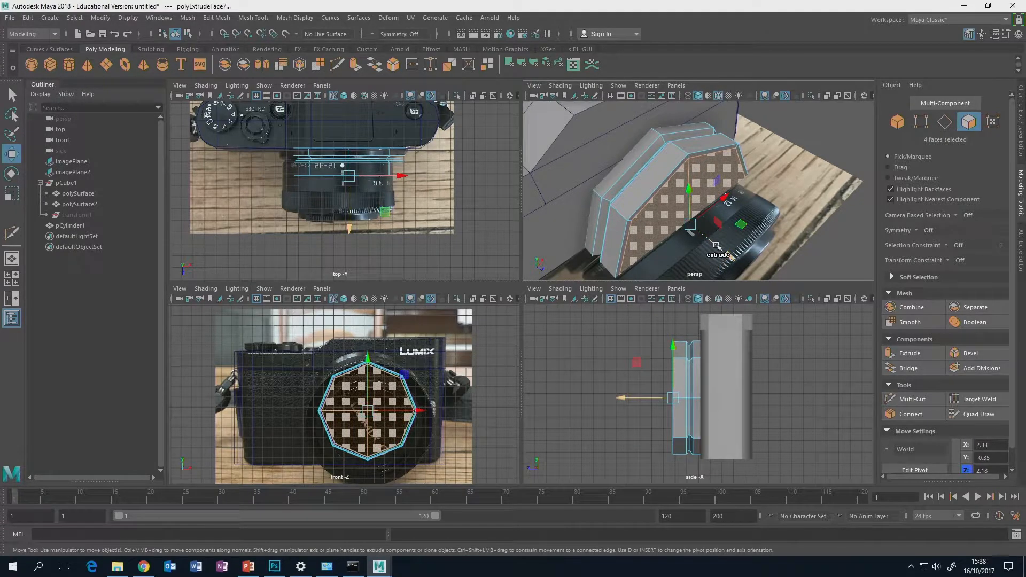
pyautogui.moveTo(716, 245); pyautogui.dragTo(717, 248)
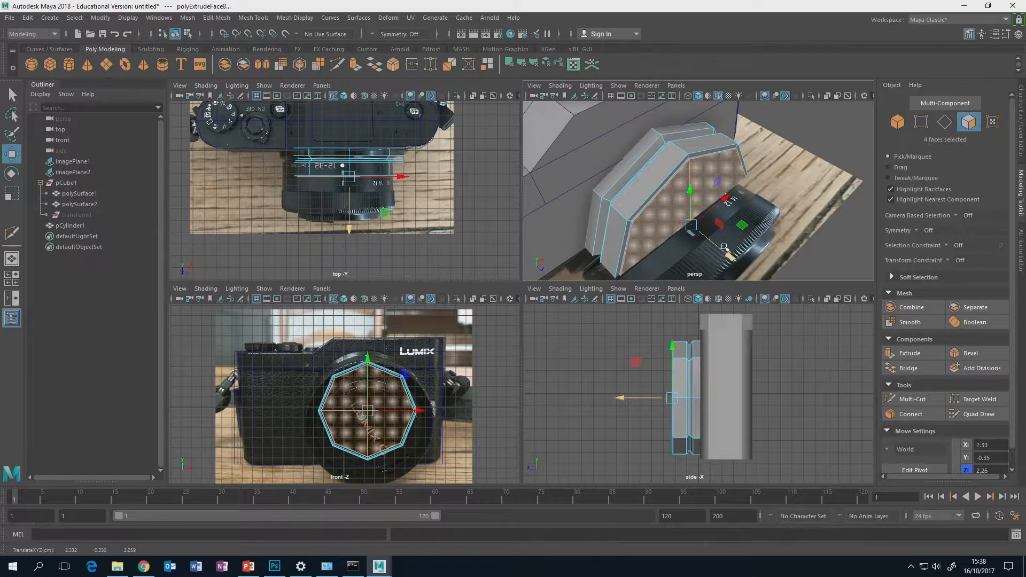
# Extrude the cap faces with a slight outward scale, and extrude the second barrel section forward to Z 3.52
pyautogui.press('r')
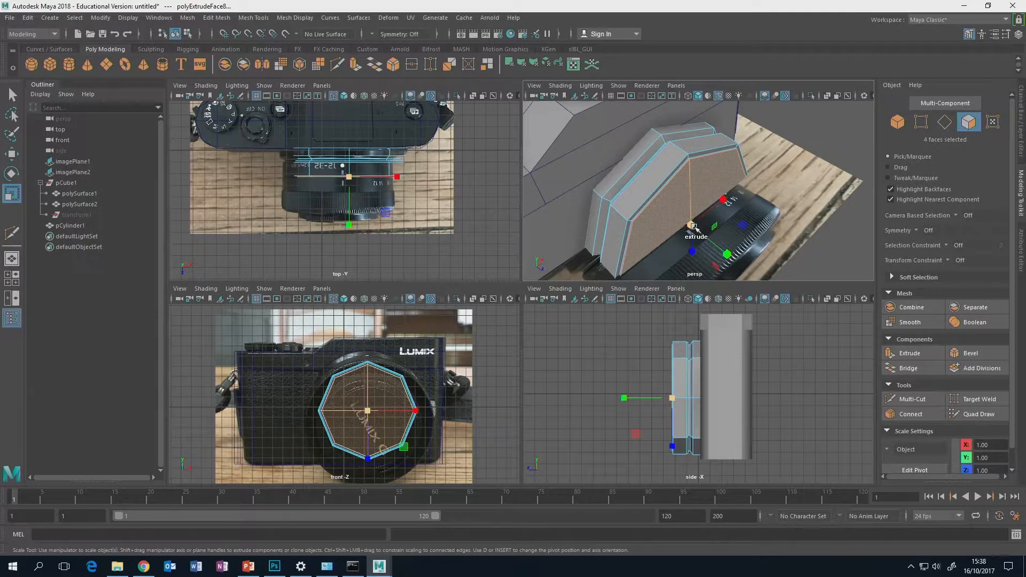
pyautogui.keyDown('shift'); pyautogui.moveTo(692, 226); pyautogui.dragTo(701, 227); pyautogui.keyUp('shift')
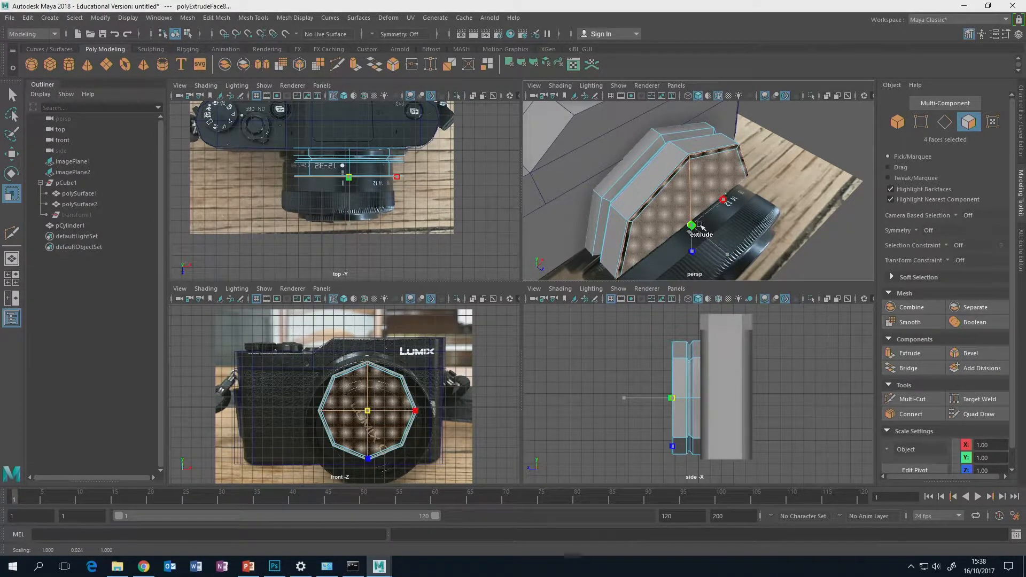
pyautogui.hotkey('ctrl', 'e')
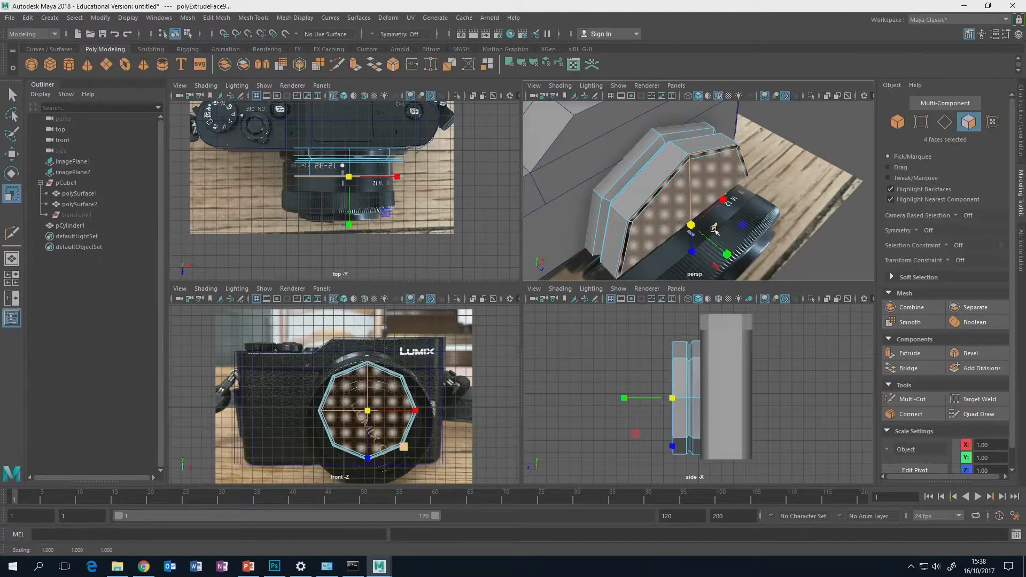
pyautogui.press('w')
pyautogui.moveTo(725, 247); pyautogui.dragTo(742, 264)
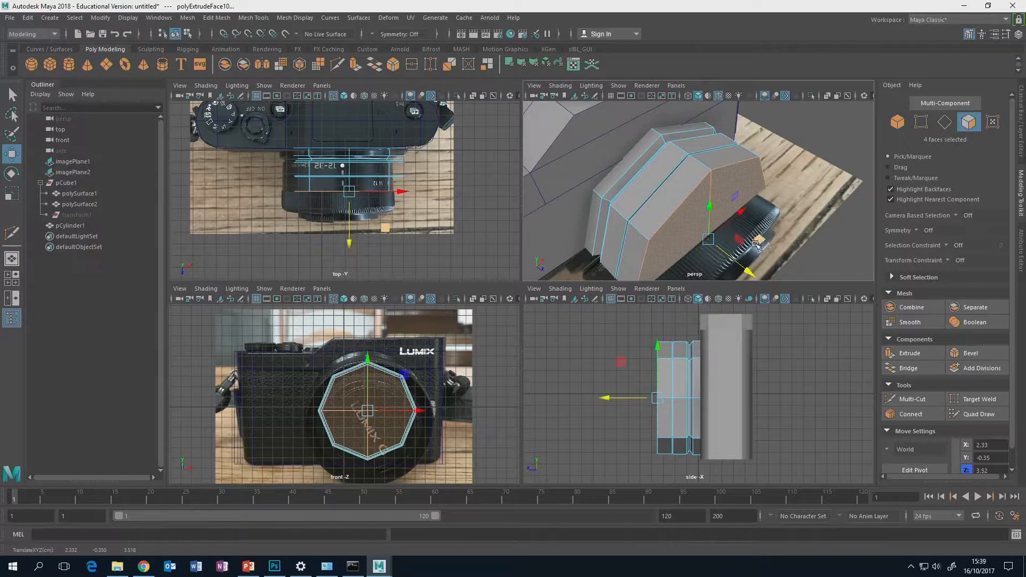
# Add another scaled extrusion to the cap faces, and extrude the ribbed ring section forward to Z 4.95
pyautogui.press('r')
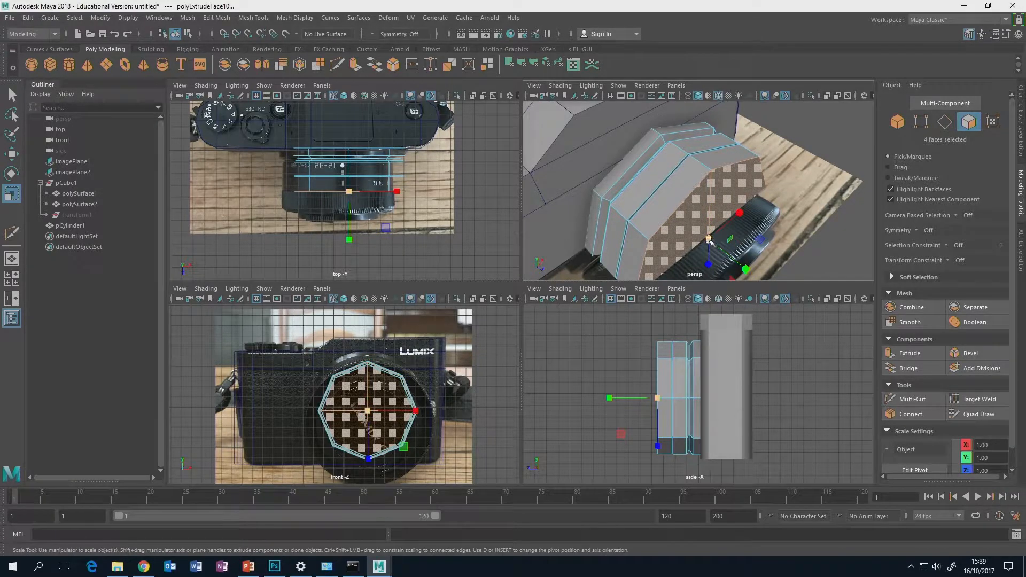
pyautogui.keyDown('shift'); pyautogui.moveTo(710, 241); pyautogui.dragTo(770, 276); pyautogui.keyUp('shift')
pyautogui.press('w')
pyautogui.keyDown('alt'); pyautogui.moveTo(761, 272); pyautogui.dragTo(738, 222, button='middle'); pyautogui.keyUp('alt')
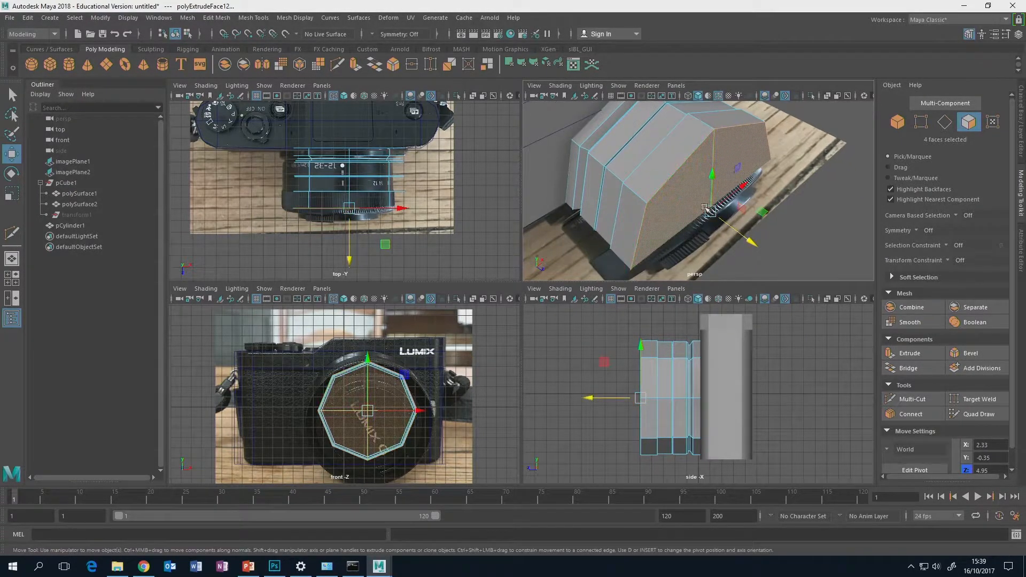
# Taper the front edge of the lens barrel, and extrude a narrower front ring from the inset cap faces to Z 5.98
pyautogui.press('r')
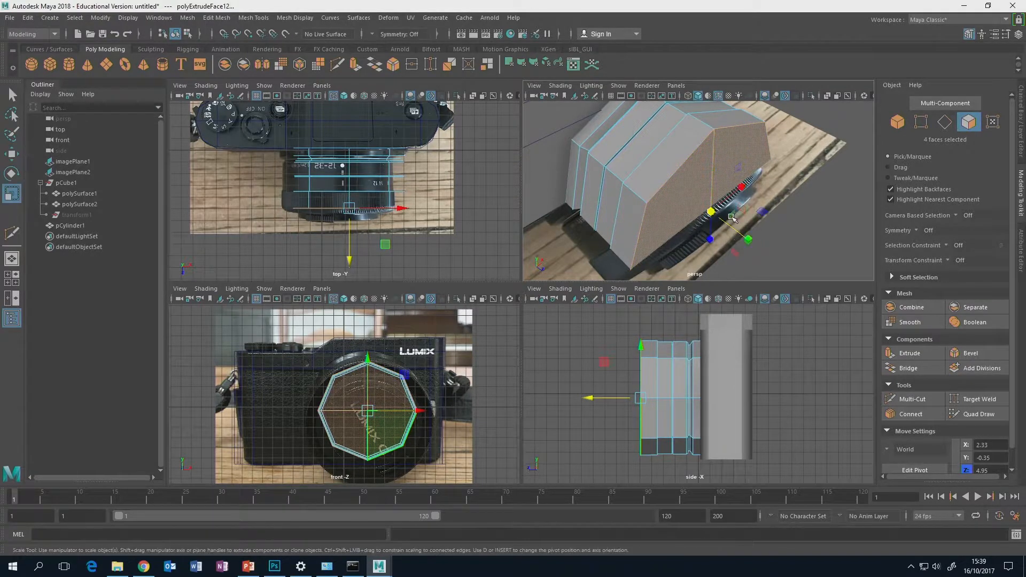
pyautogui.moveTo(715, 213); pyautogui.dragTo(761, 216)
pyautogui.hotkey('ctrl', 'e')
pyautogui.press('w')
pyautogui.press('r')
pyautogui.hotkey('ctrl', 'e')
pyautogui.press('w')
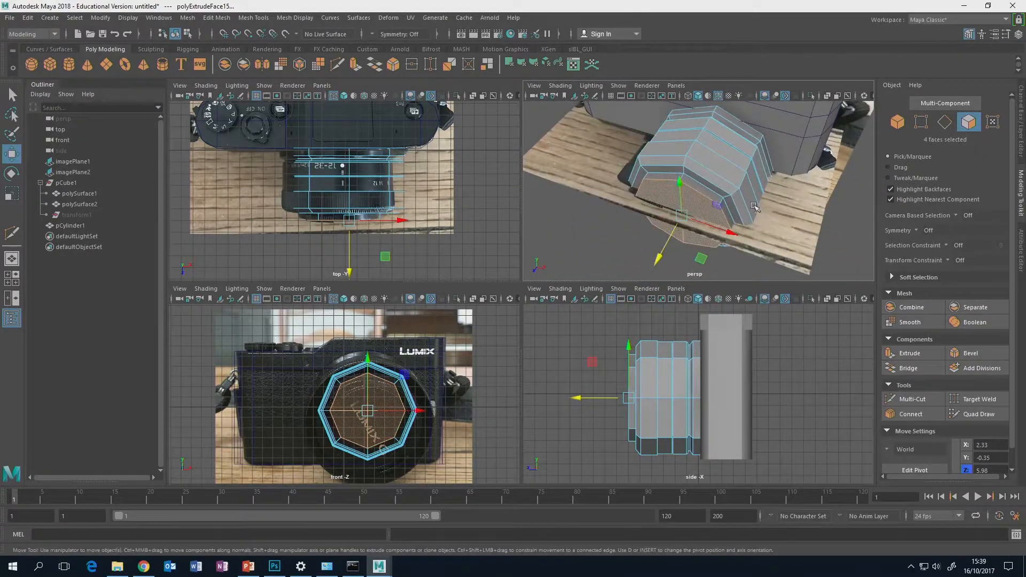
# Inspect the stepped lens against the camera body from several angles, and clear the face selection
pyautogui.scroll(5, 765, 208)
pyautogui.keyDown('alt'); pyautogui.moveTo(771, 180); pyautogui.dragTo(717, 270, button='middle'); pyautogui.keyUp('alt')
pyautogui.keyDown('alt'); pyautogui.moveTo(717, 269); pyautogui.dragTo(666, 147); pyautogui.keyUp('alt')
pyautogui.keyDown('alt'); pyautogui.moveTo(606, 174); pyautogui.dragTo(770, 199); pyautogui.keyUp('alt')
pyautogui.scroll(-7, 774, 195)
pyautogui.scroll(10, 775, 194)
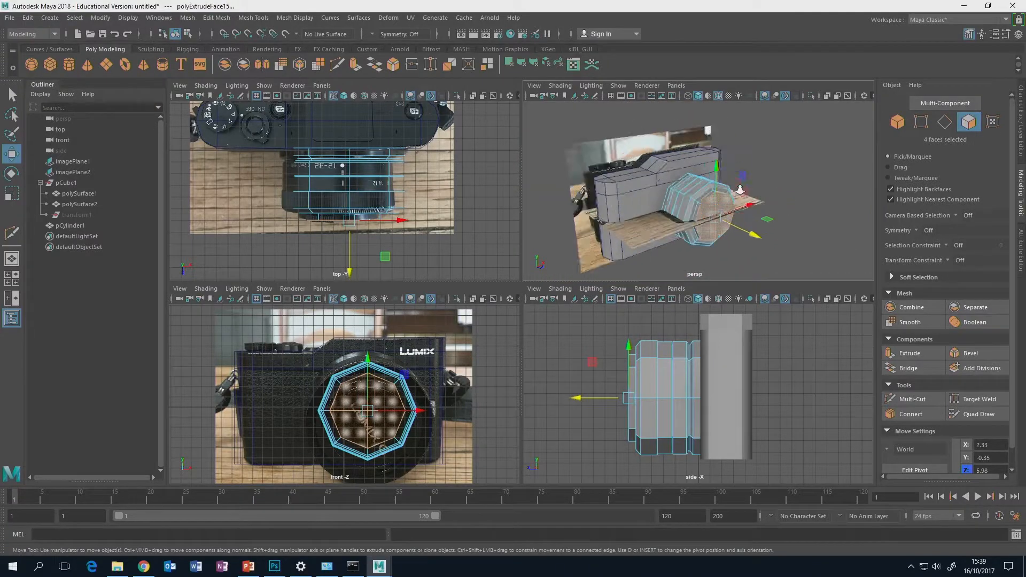
pyautogui.moveTo(827, 140); pyautogui.dragTo(851, 168)
pyautogui.keyDown('alt'); pyautogui.moveTo(847, 174); pyautogui.dragTo(775, 189); pyautogui.keyUp('alt')
pyautogui.scroll(-5, 772, 189)
pyautogui.keyDown('alt'); pyautogui.moveTo(738, 204); pyautogui.dragTo(762, 200, button='middle'); pyautogui.keyUp('alt')
pyautogui.keyDown('alt'); pyautogui.moveTo(761, 200); pyautogui.dragTo(689, 208); pyautogui.keyUp('alt')
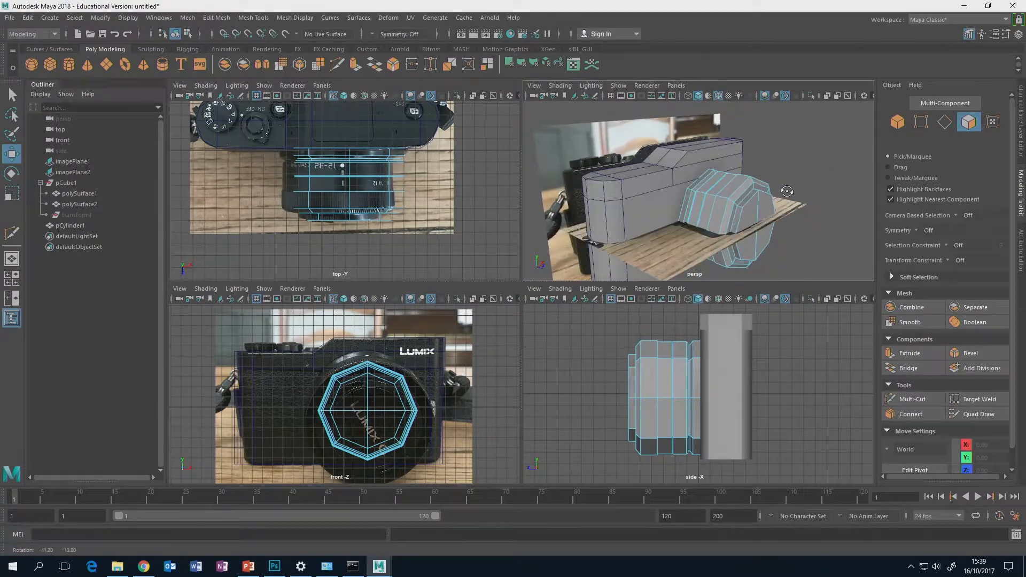
# Return to object mode, select the lens pCylinder1, and examine how it meets the camera body
pyautogui.press('F8')
pyautogui.click(651, 197)
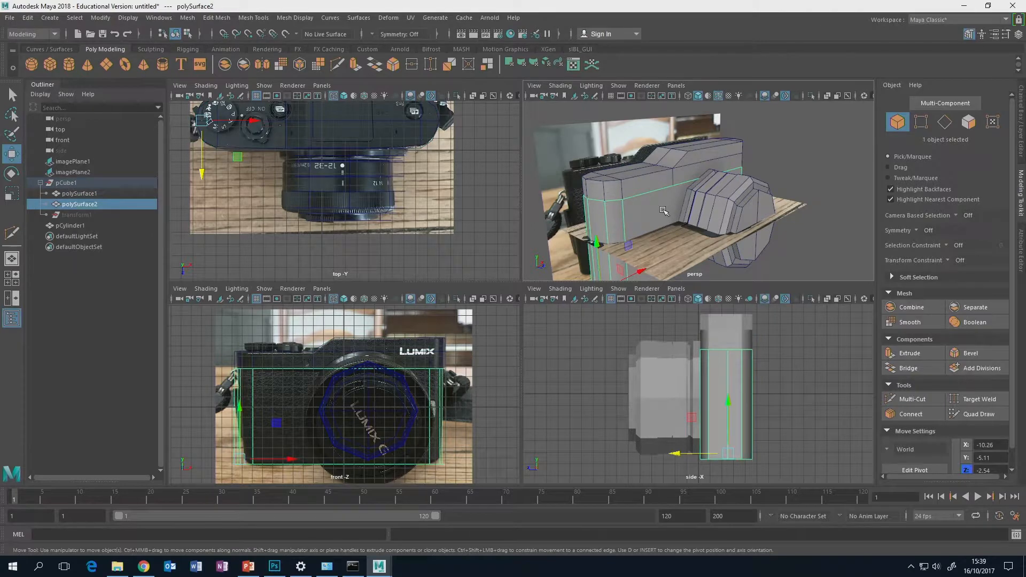
pyautogui.click(729, 193)
pyautogui.keyDown('alt'); pyautogui.moveTo(728, 193); pyautogui.dragTo(668, 209); pyautogui.keyUp('alt')
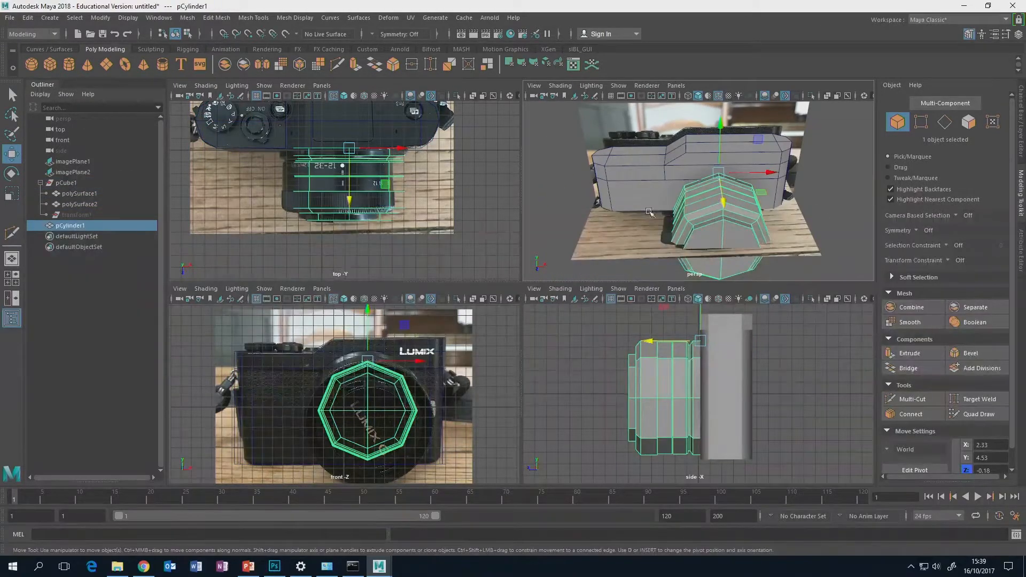
pyautogui.scroll(5, 648, 213)
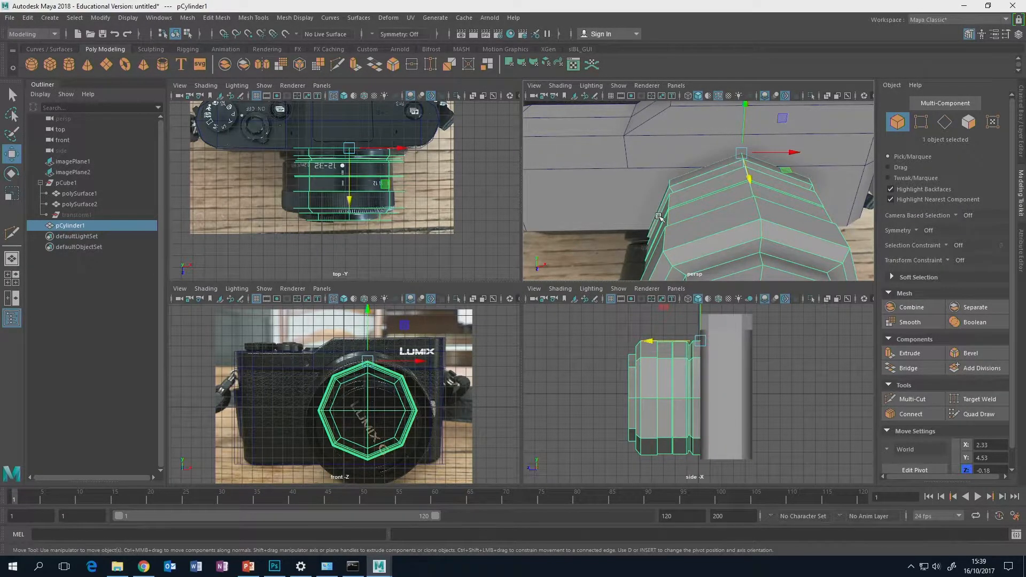
pyautogui.keyDown('alt'); pyautogui.moveTo(672, 171); pyautogui.dragTo(697, 186); pyautogui.keyUp('alt')
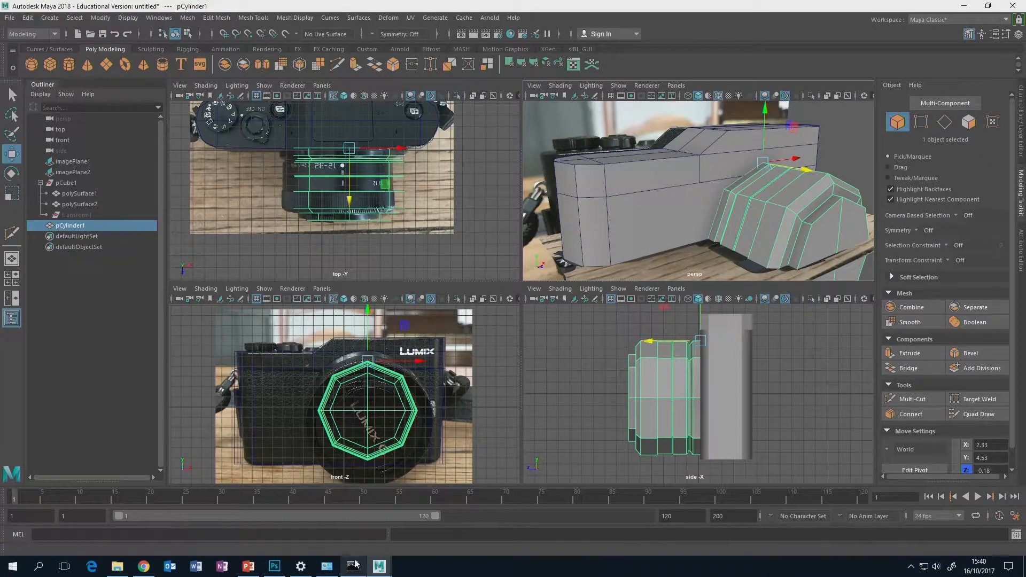
# Switch to Photoshop and look through the camera reference photos, including IMG_5249.JPG and the top view IMG_5251.JPG
pyautogui.click(274, 565)
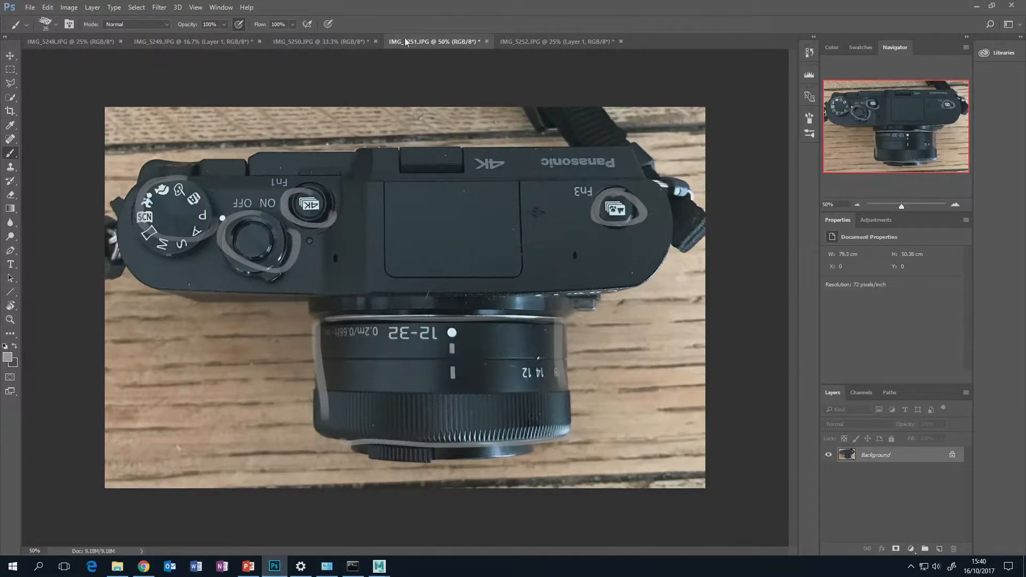
pyautogui.click(280, 40)
pyautogui.click(222, 42)
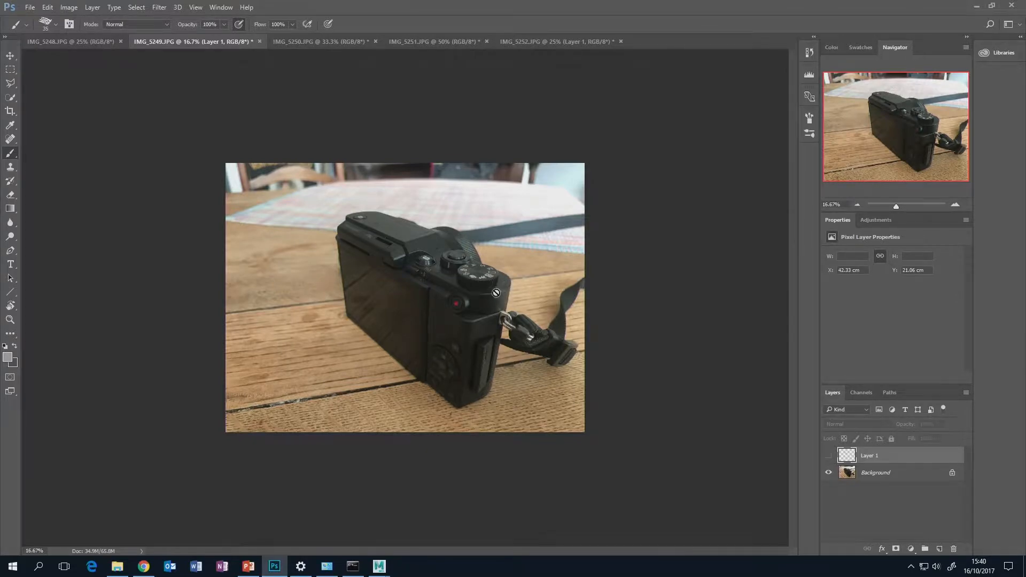
pyautogui.click(518, 41)
pyautogui.click(463, 41)
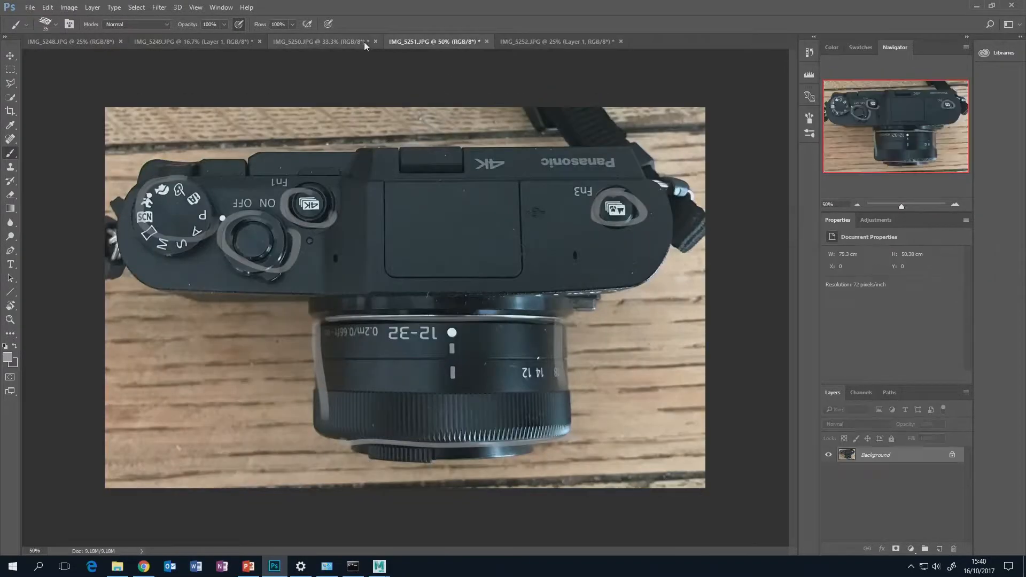
# Look through the open camera reference photos, from the angled views to the back and front views
pyautogui.click(328, 44)
pyautogui.click(194, 42)
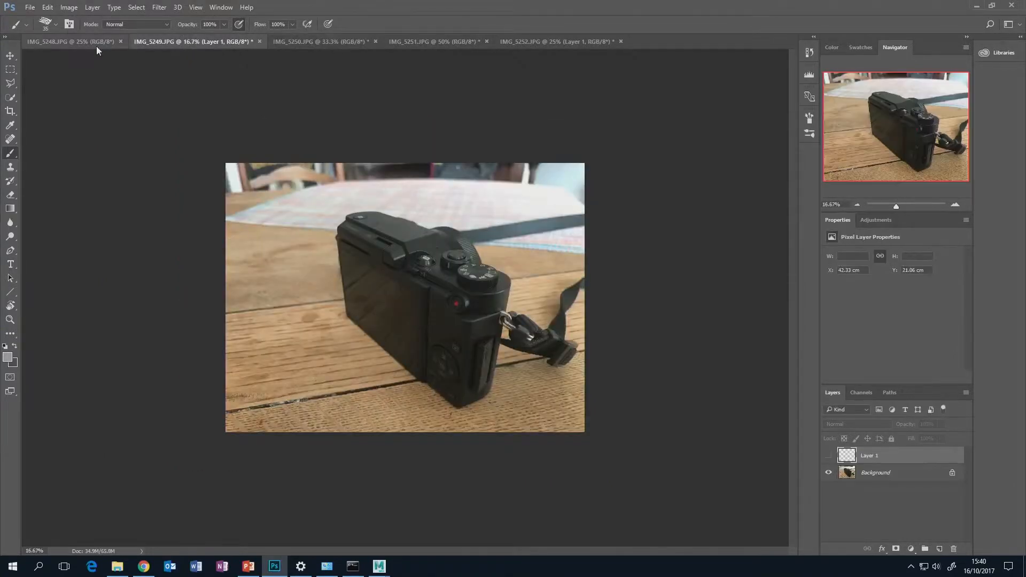
pyautogui.click(73, 41)
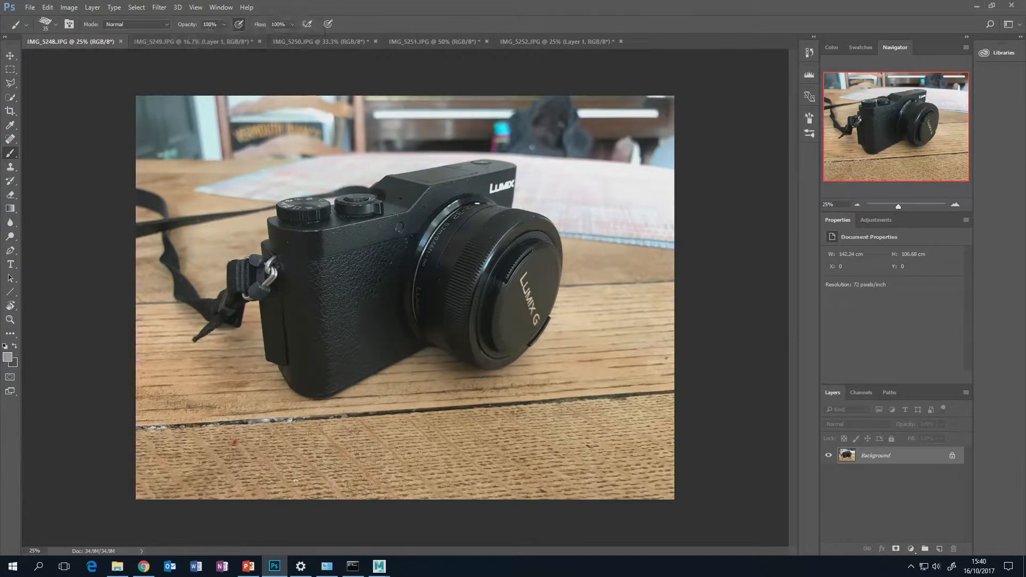
pyautogui.click(409, 43)
pyautogui.click(521, 42)
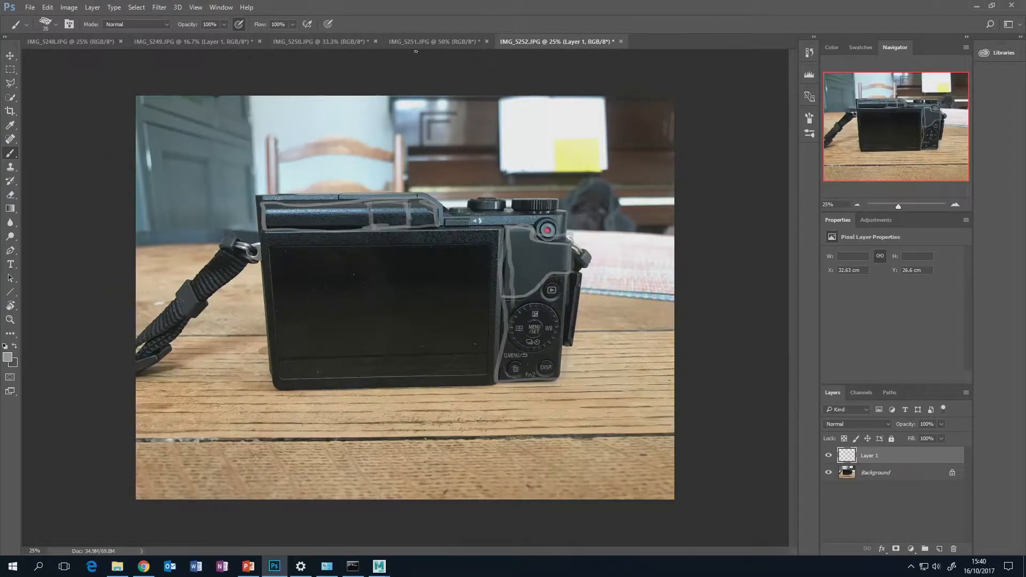
pyautogui.hotkey('ctrl', 'shift', 'Tab')
pyautogui.hotkey('ctrl', 'shift', 'Tab')
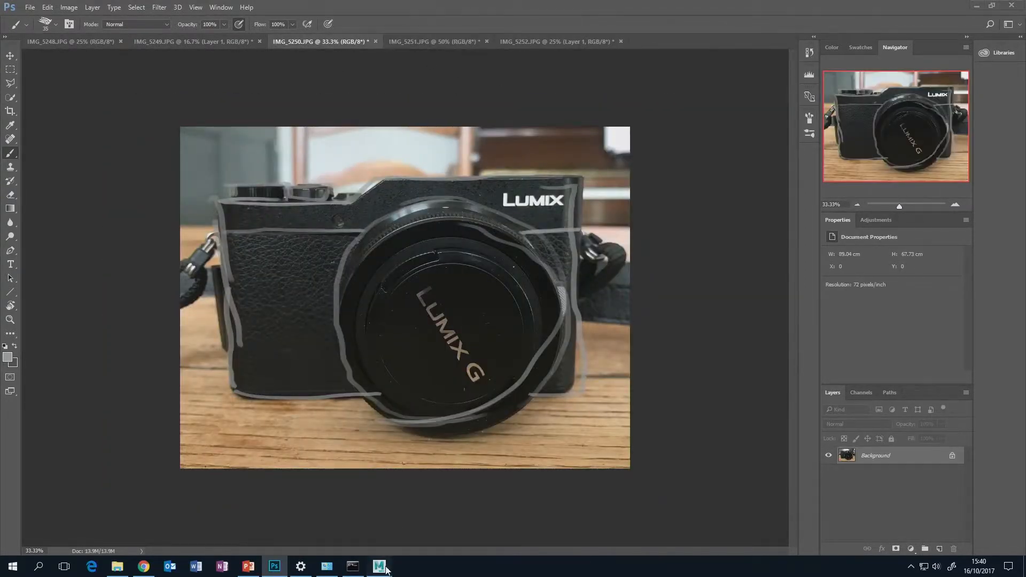
# Switch to Maya, maximise the perspective view and show the lower camera body in smooth preview
pyautogui.moveTo(394, 559)
pyautogui.click(434, 531)
pyautogui.keyDown('alt'); pyautogui.moveTo(750, 196); pyautogui.dragTo(720, 203); pyautogui.keyUp('alt')
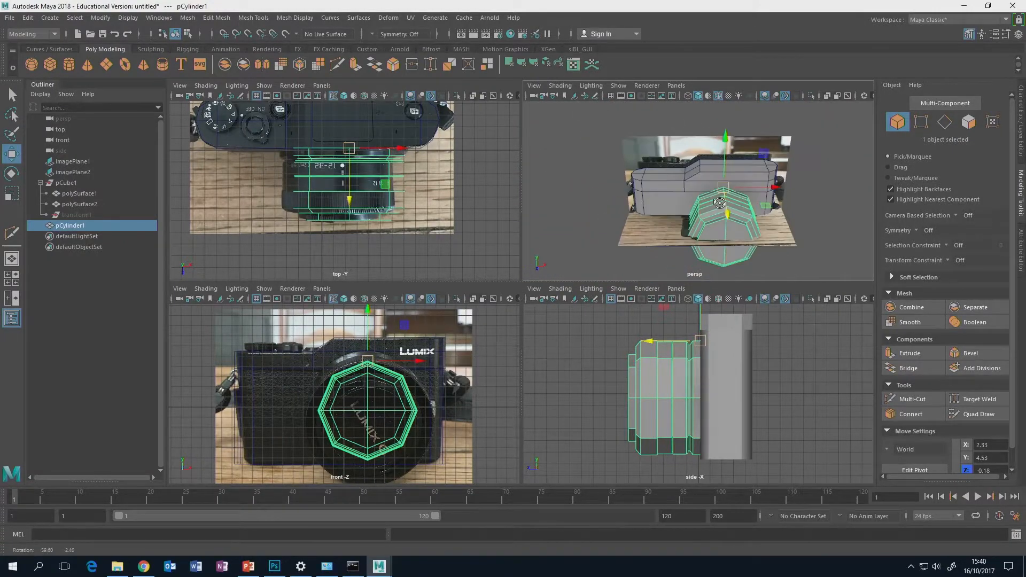
pyautogui.click(652, 198)
pyautogui.keyDown('alt'); pyautogui.moveTo(654, 203); pyautogui.dragTo(662, 266); pyautogui.keyUp('alt')
pyautogui.scroll(4, 709, 210)
pyautogui.press('space')
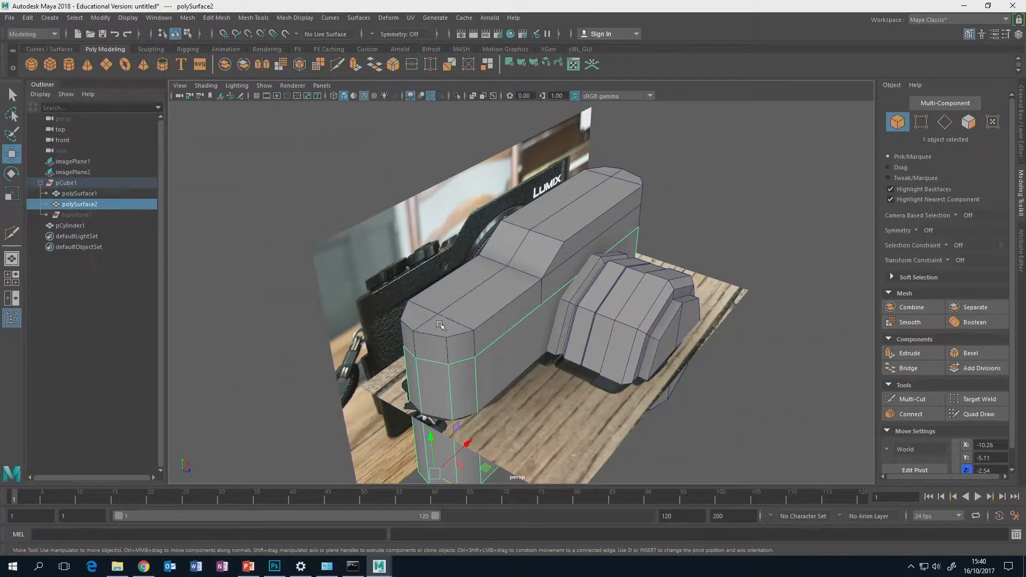
pyautogui.moveTo(523, 312)
pyautogui.keyDown('alt'); pyautogui.mouseDown()
pyautogui.moveTo(614, 312)
pyautogui.moveTo(524, 308)
pyautogui.mouseUp(); pyautogui.keyUp('alt')
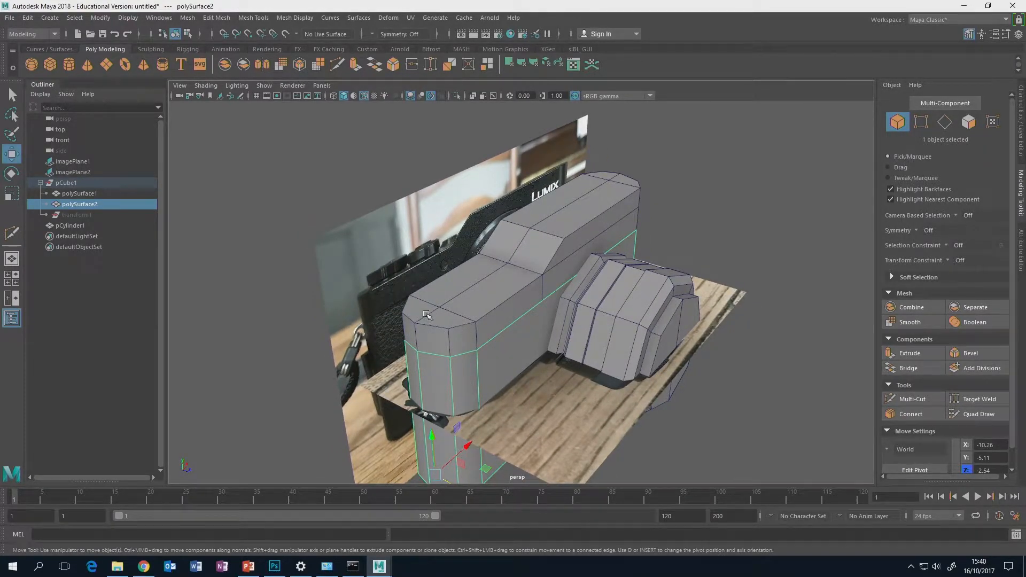
pyautogui.keyDown('alt'); pyautogui.moveTo(544, 317); pyautogui.dragTo(511, 301); pyautogui.keyUp('alt')
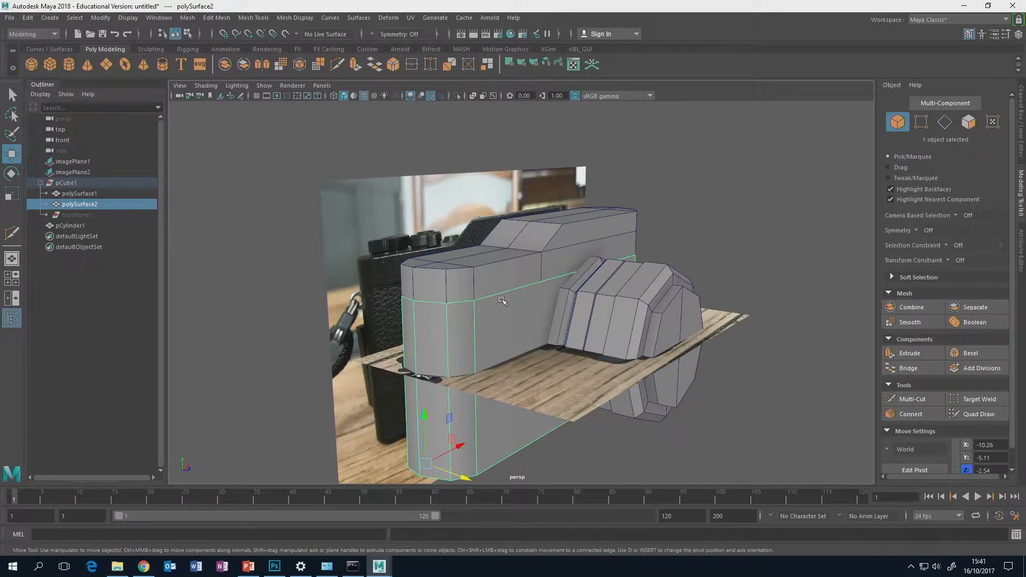
pyautogui.keyDown('alt'); pyautogui.moveTo(554, 308); pyautogui.dragTo(542, 324); pyautogui.keyUp('alt')
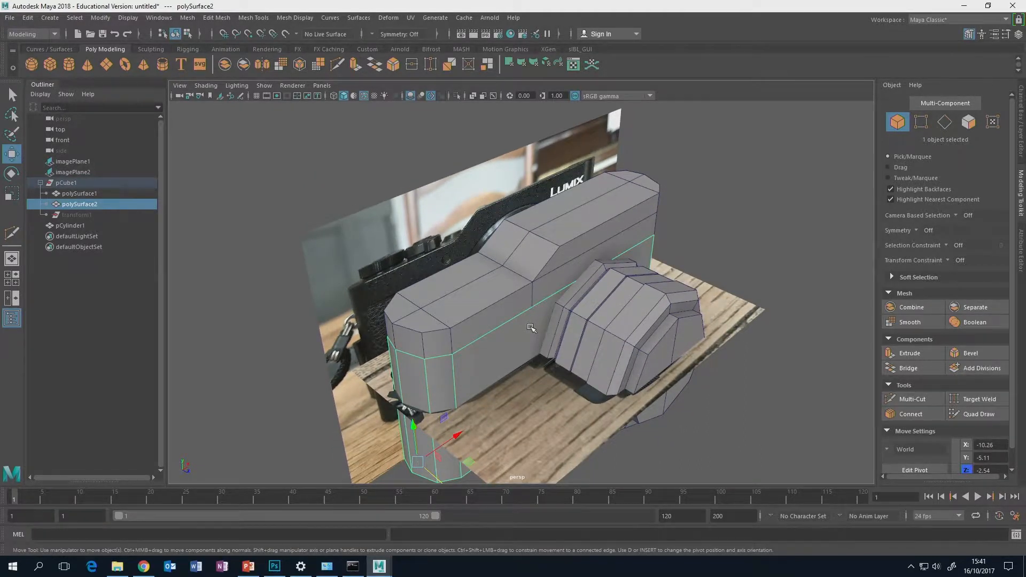
pyautogui.keyDown('alt'); pyautogui.moveTo(536, 352); pyautogui.dragTo(492, 293); pyautogui.keyUp('alt')
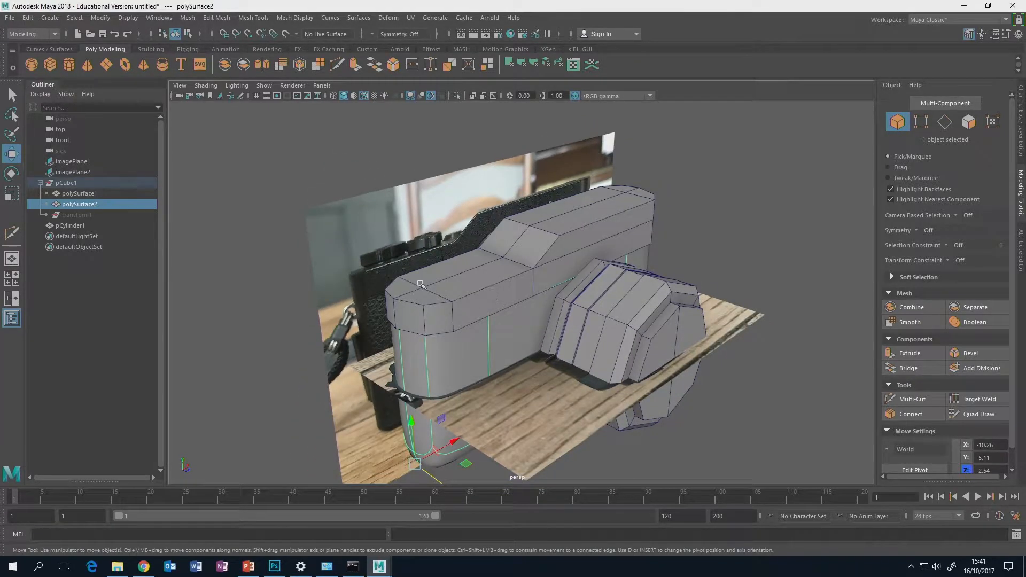
# Hide the front and top reference image planes and frame the lower camera body
pyautogui.click(382, 212)
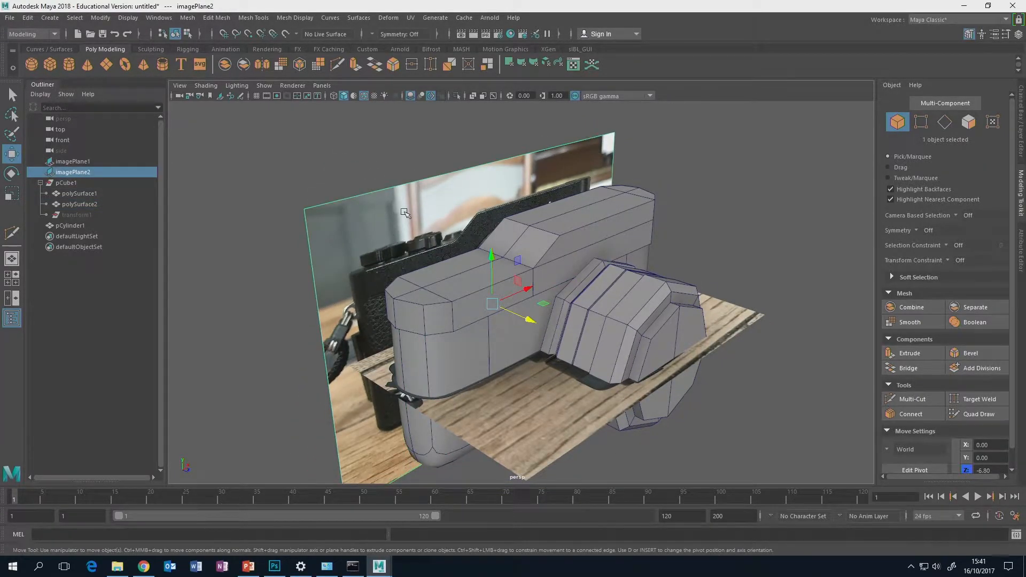
pyautogui.hotkey('ctrl', 'h')
pyautogui.click(534, 402)
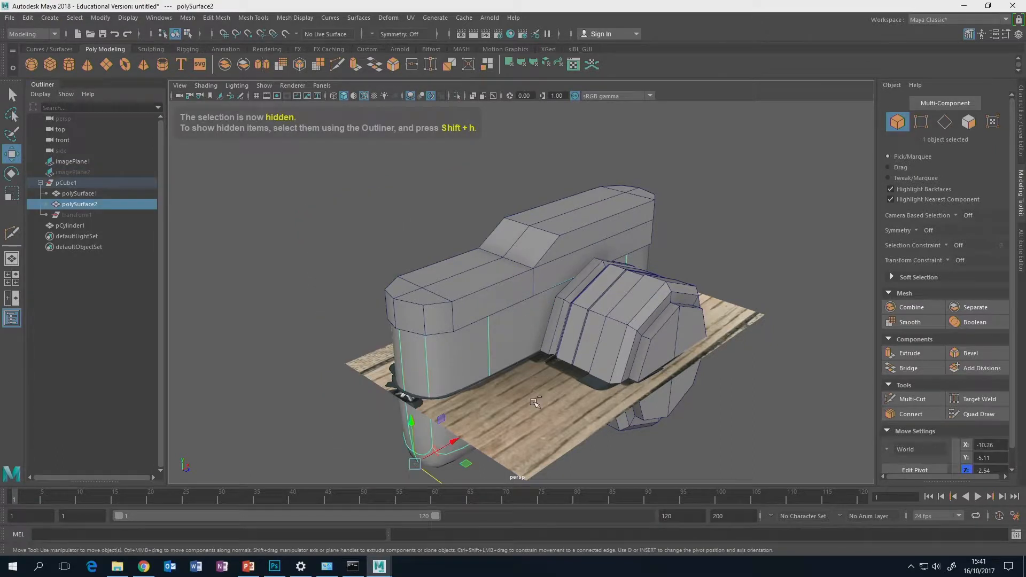
pyautogui.click(533, 430)
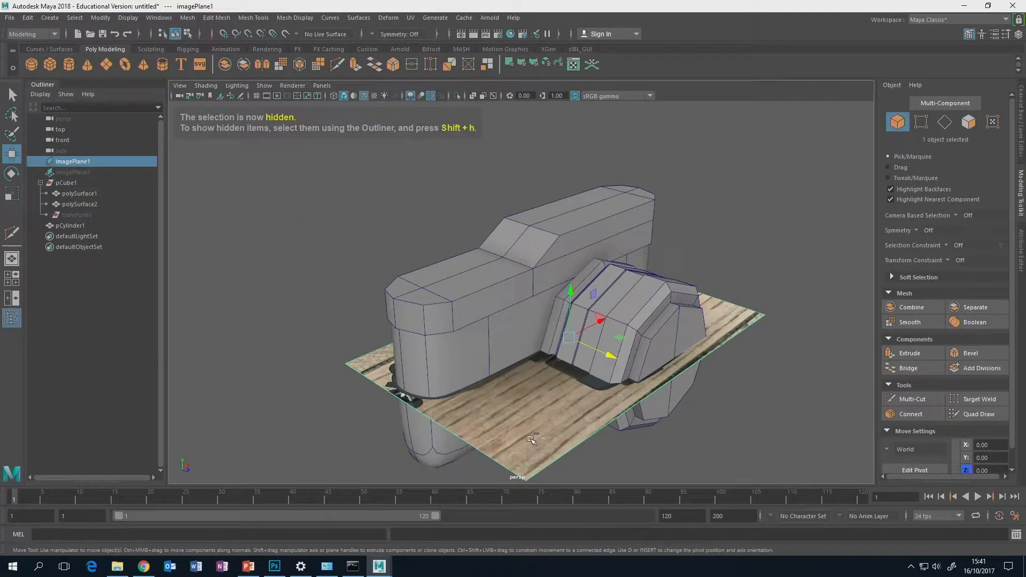
pyautogui.hotkey('ctrl', 'h')
pyautogui.click(496, 408)
pyautogui.press('f')
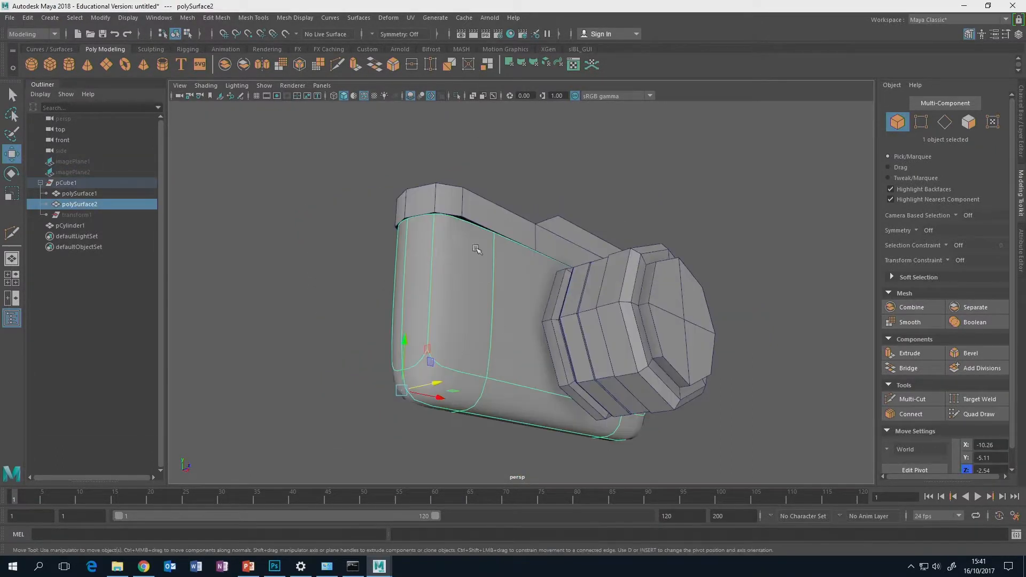
# Show the camera's upper body section and the lens cylinder in smooth mesh preview
pyautogui.click(494, 213)
pyautogui.keyDown('alt'); pyautogui.moveTo(494, 214); pyautogui.dragTo(512, 275); pyautogui.keyUp('alt')
pyautogui.press('3')
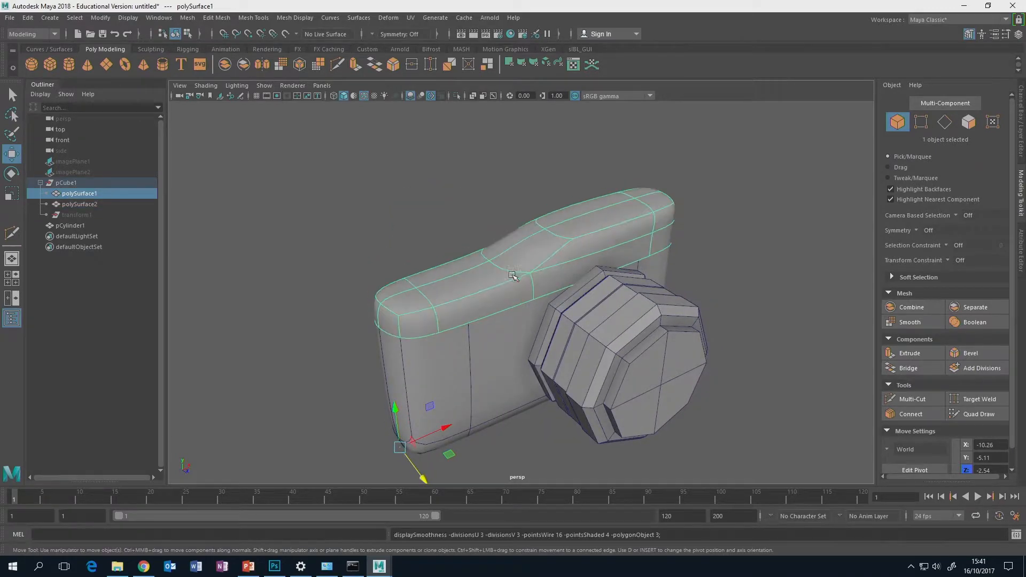
pyautogui.click(620, 331)
pyautogui.press('3')
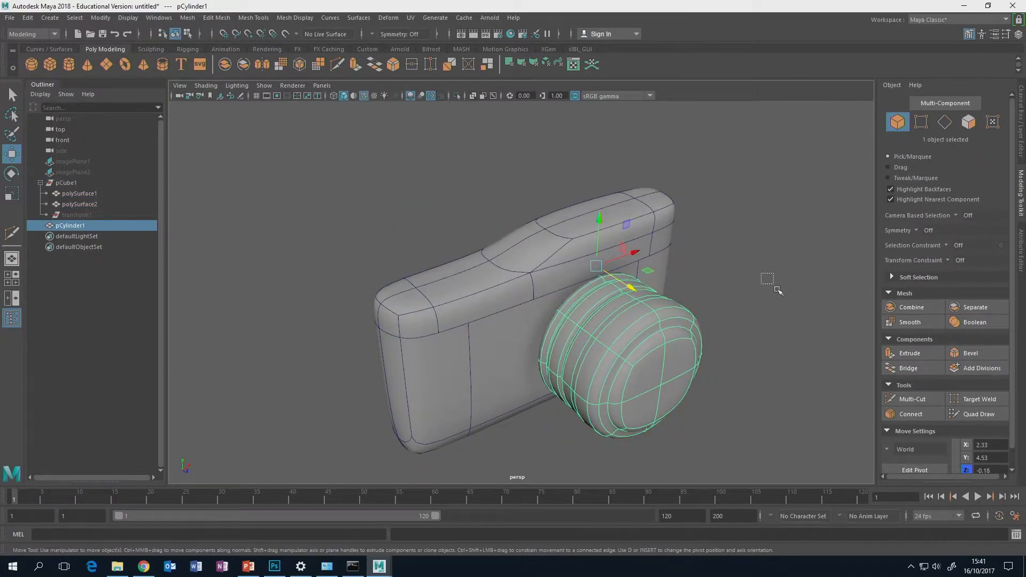
pyautogui.click(777, 290)
pyautogui.keyDown('alt'); pyautogui.moveTo(778, 290); pyautogui.dragTo(652, 274); pyautogui.keyUp('alt')
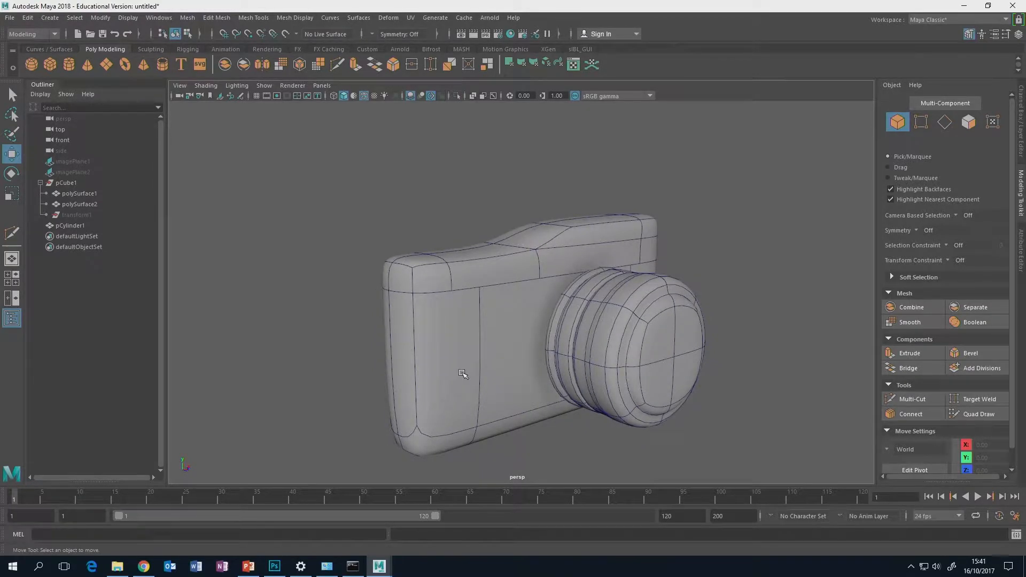
# Return the lower body, the upper body and the lens to unsmoothed display
pyautogui.click(464, 369)
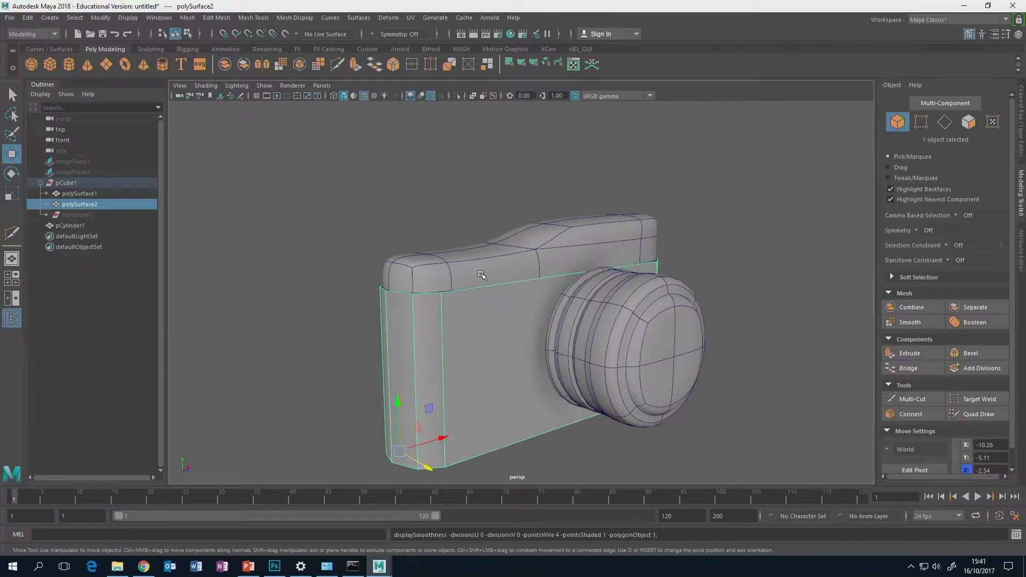
pyautogui.click(481, 275)
pyautogui.press('1')
pyautogui.click(638, 333)
pyautogui.press('1')
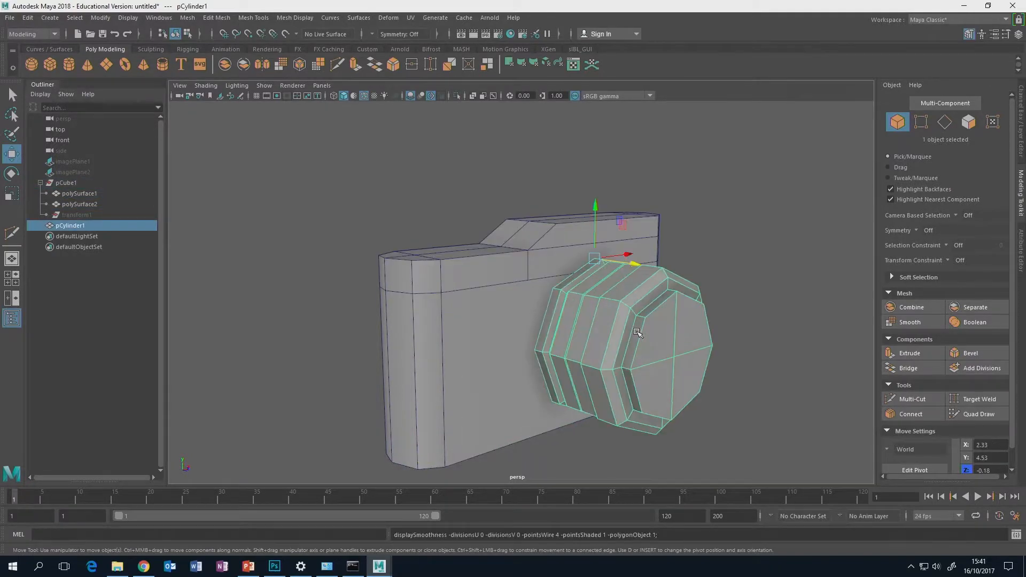
# Examine the edges of the camera body up close, from the sloped step on top to the bottom corner
pyautogui.moveTo(680, 333)
pyautogui.keyDown('alt'); pyautogui.mouseDown()
pyautogui.moveTo(678, 376)
pyautogui.moveTo(666, 327)
pyautogui.moveTo(670, 340)
pyautogui.moveTo(617, 345)
pyautogui.moveTo(683, 340)
pyautogui.mouseUp(); pyautogui.keyUp('alt')
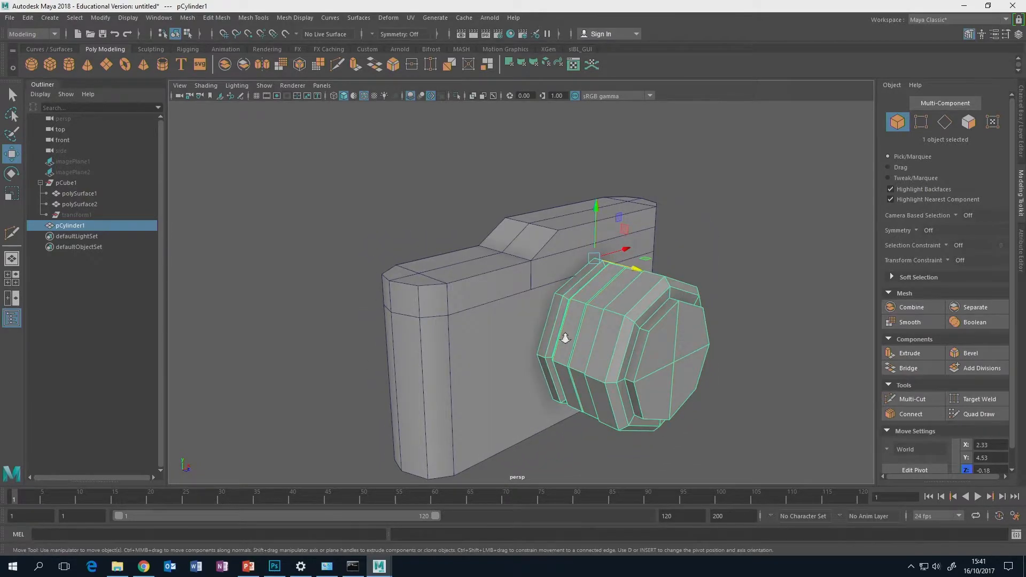
pyautogui.scroll(4, 567, 338)
pyautogui.keyDown('alt'); pyautogui.moveTo(567, 337); pyautogui.dragTo(584, 286); pyautogui.keyUp('alt')
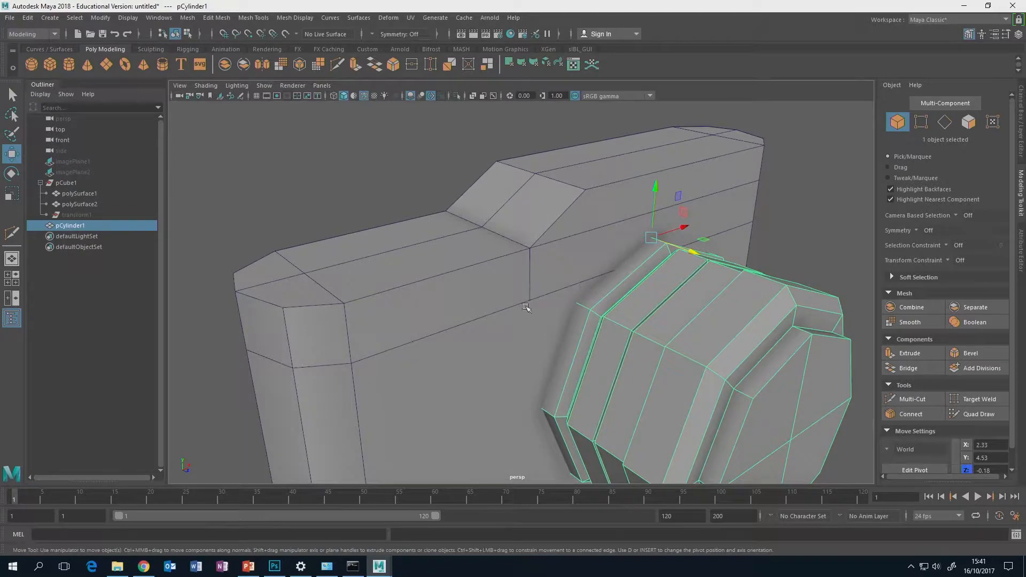
pyautogui.moveTo(490, 309)
pyautogui.keyDown('alt'); pyautogui.mouseDown()
pyautogui.moveTo(479, 291)
pyautogui.moveTo(480, 299)
pyautogui.mouseUp(); pyautogui.keyUp('alt')
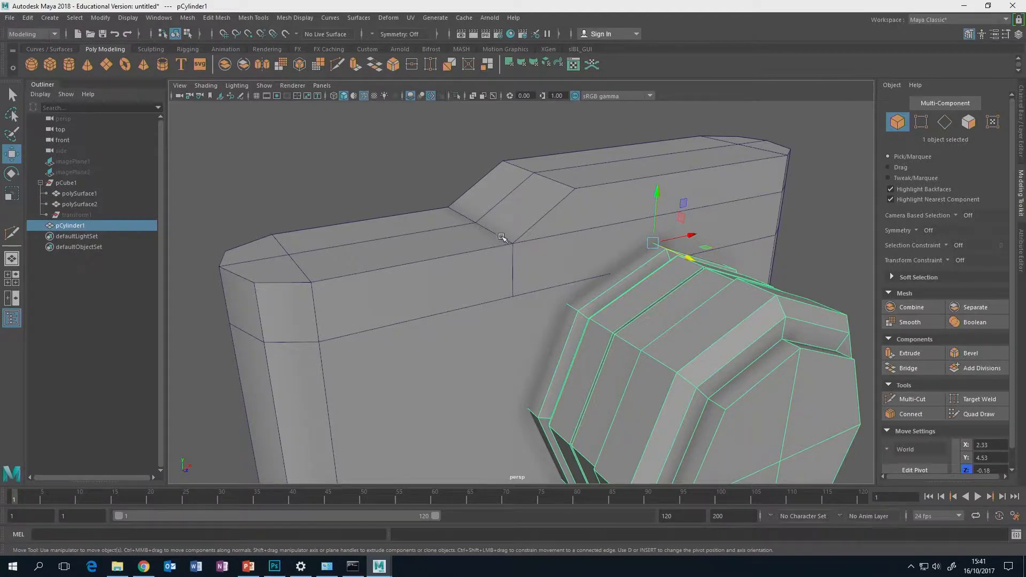
pyautogui.keyDown('alt'); pyautogui.moveTo(533, 301); pyautogui.dragTo(480, 274); pyautogui.keyUp('alt')
pyautogui.keyDown('alt'); pyautogui.moveTo(451, 311); pyautogui.dragTo(455, 314); pyautogui.keyUp('alt')
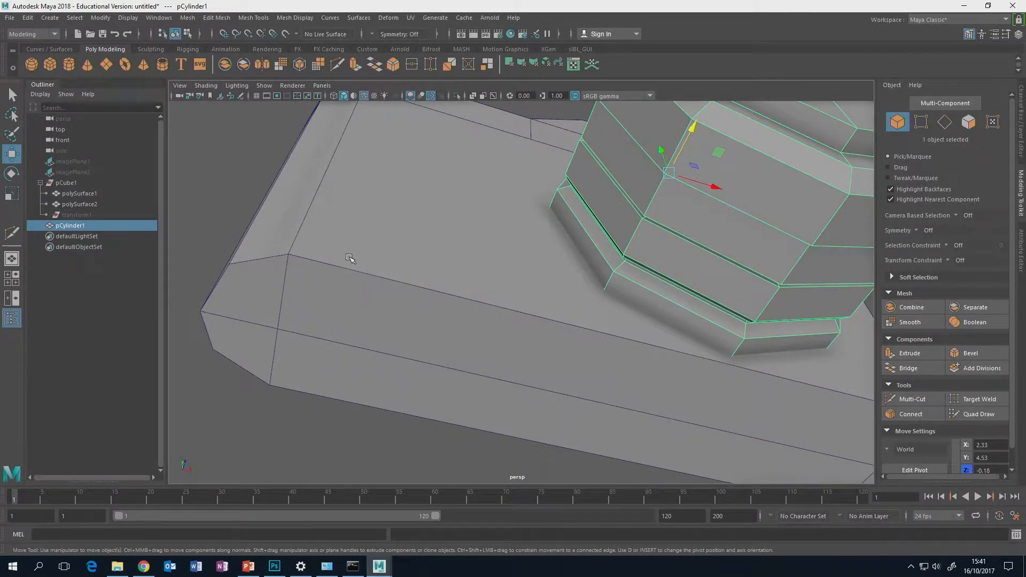
pyautogui.keyDown('alt'); pyautogui.moveTo(381, 294); pyautogui.dragTo(410, 354); pyautogui.keyUp('alt')
pyautogui.moveTo(450, 275)
pyautogui.keyDown('alt'); pyautogui.mouseDown()
pyautogui.moveTo(435, 225)
pyautogui.moveTo(465, 281)
pyautogui.moveTo(454, 296)
pyautogui.moveTo(463, 282)
pyautogui.mouseUp(); pyautogui.keyUp('alt')
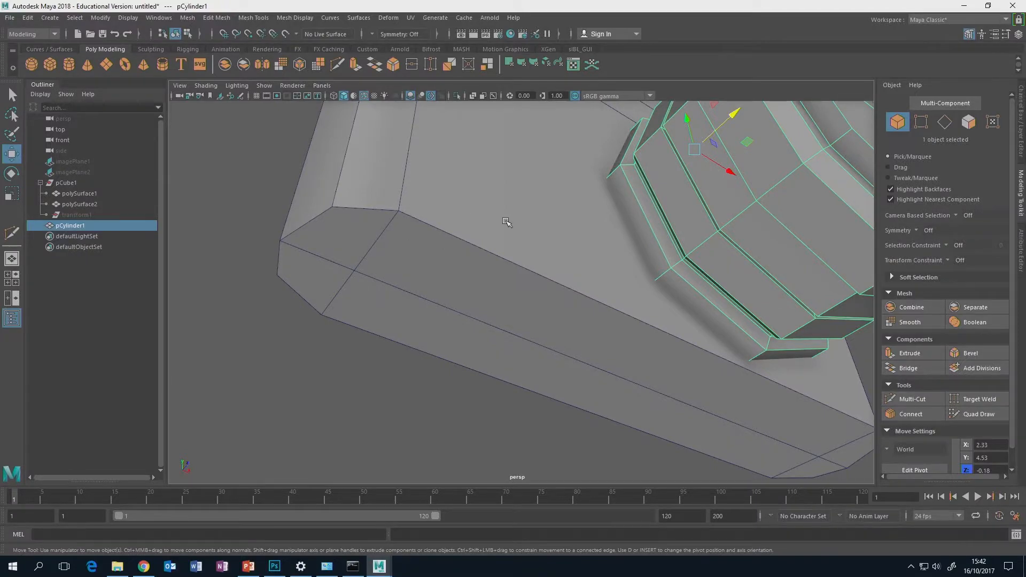
pyautogui.keyDown('alt'); pyautogui.moveTo(506, 222); pyautogui.dragTo(465, 306); pyautogui.keyUp('alt')
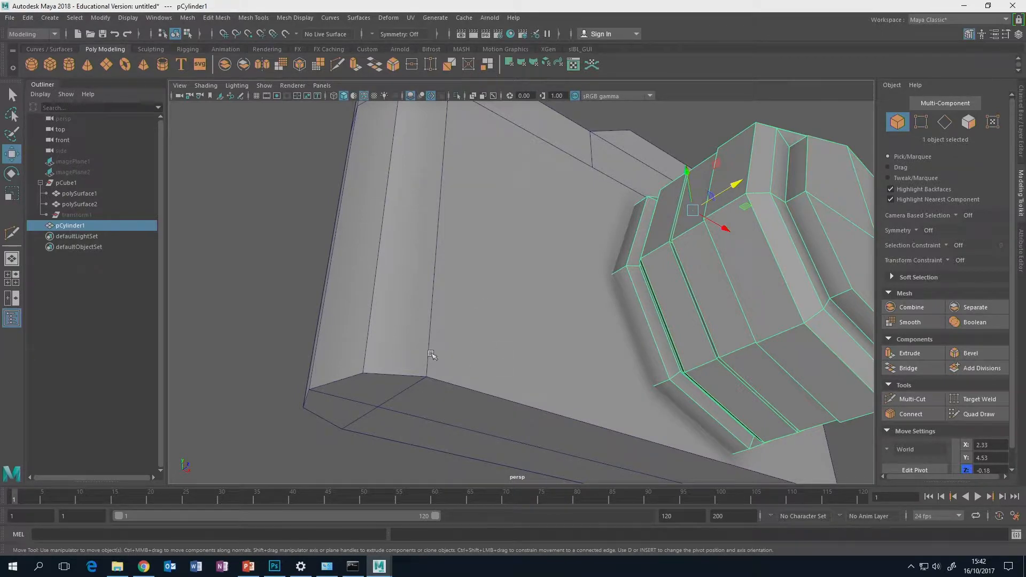
# Compare smoothed and unsmoothed display on the lens and the lower camera body, ending with both unsmoothed
pyautogui.press('3')
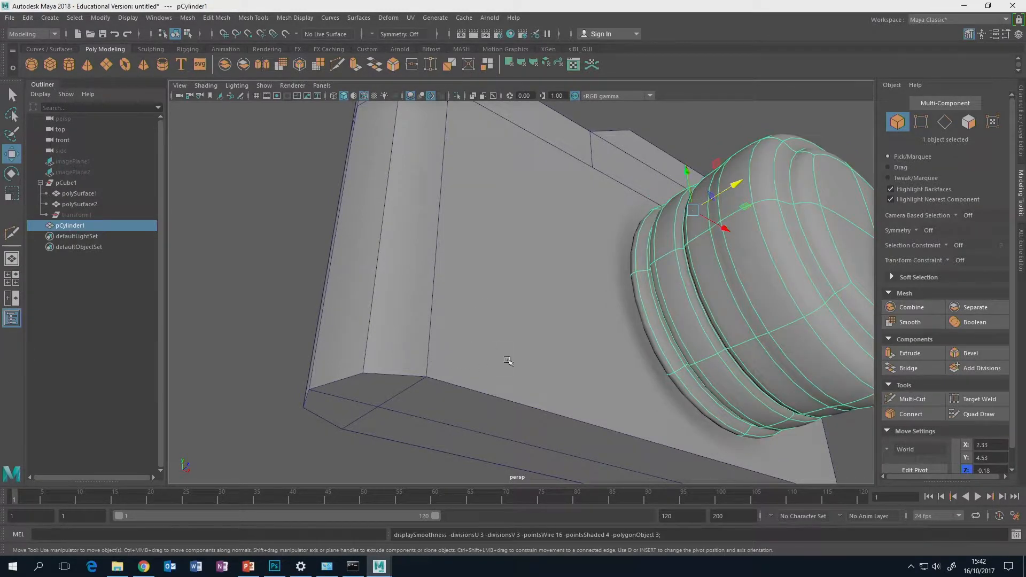
pyautogui.press('2')
pyautogui.press('1')
pyautogui.click(474, 371)
pyautogui.press('3')
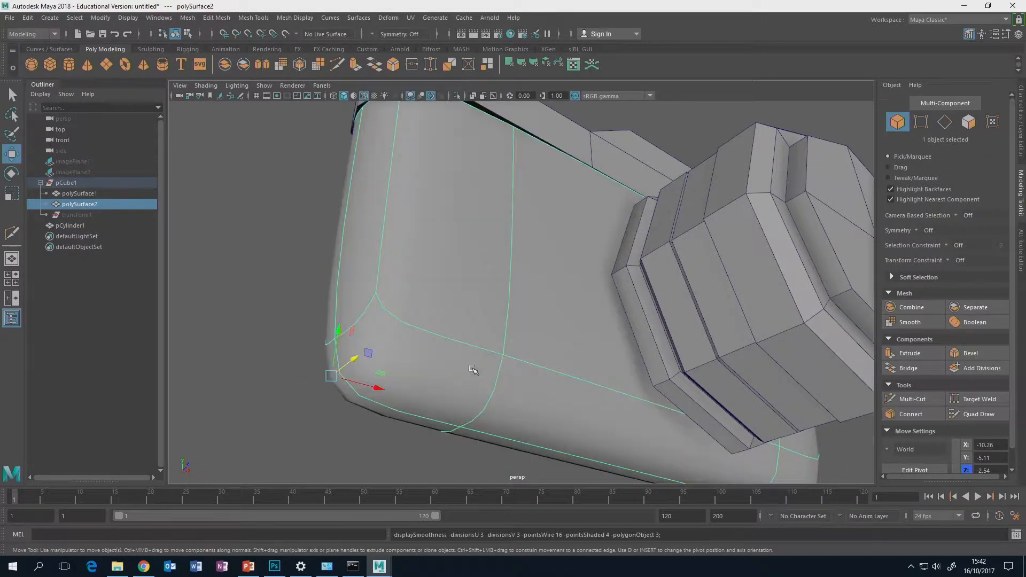
pyautogui.press('1')
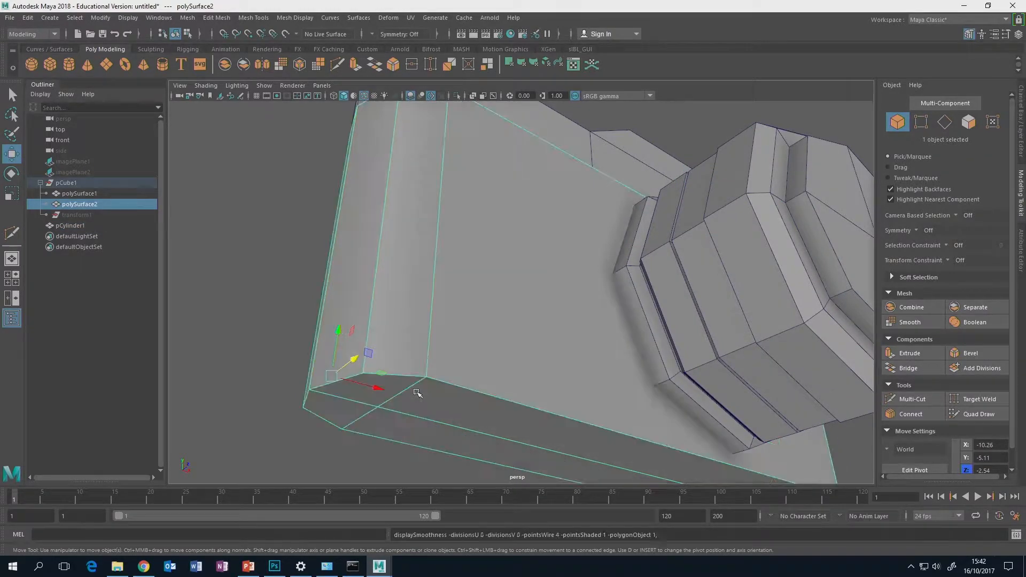
# Insert a supporting edge loop around the lower camera body just above its bottom edge with Multi-Cut
pyautogui.keyDown('alt'); pyautogui.moveTo(447, 239); pyautogui.dragTo(508, 338); pyautogui.keyUp('alt')
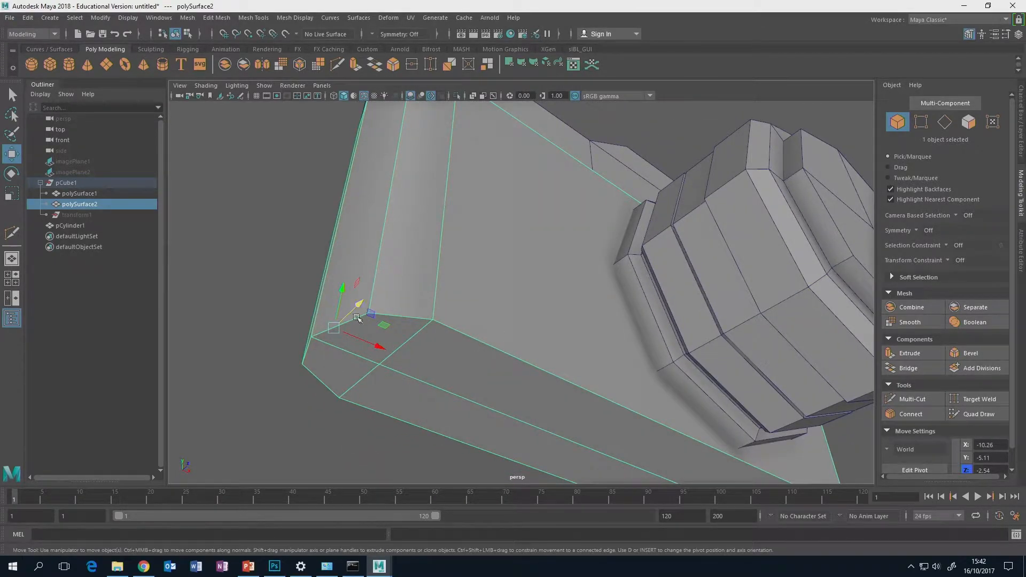
pyautogui.keyDown('alt'); pyautogui.moveTo(449, 317); pyautogui.dragTo(465, 316); pyautogui.keyUp('alt')
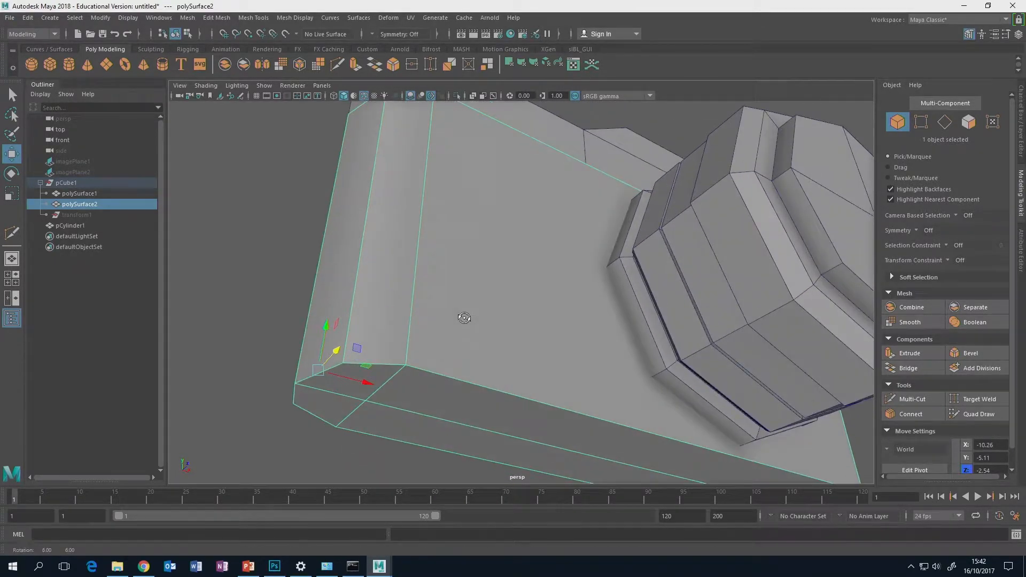
pyautogui.click(909, 399)
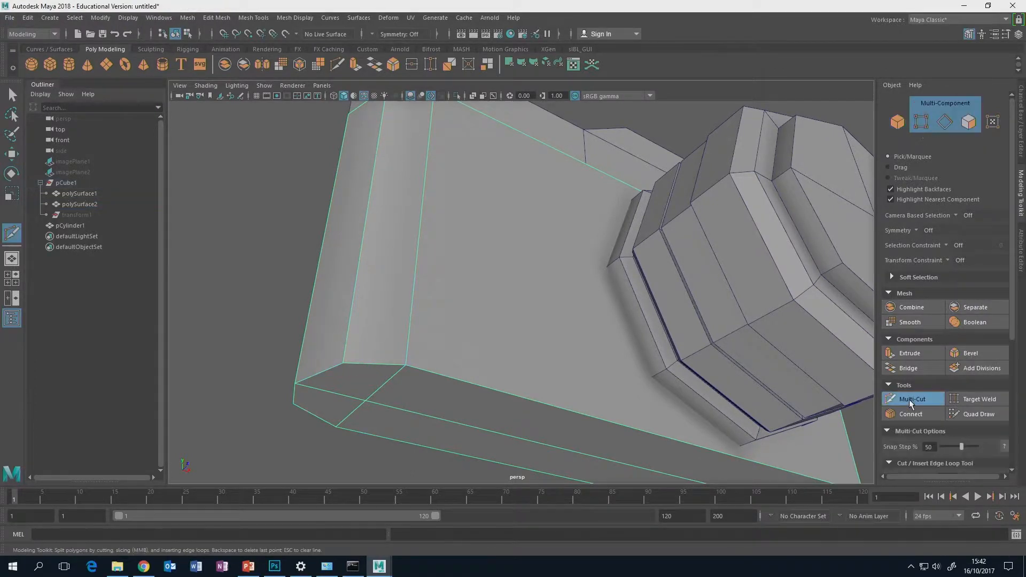
pyautogui.keyDown('ctrl'); pyautogui.moveTo(408, 325); pyautogui.dragTo(406, 362); pyautogui.keyUp('ctrl')
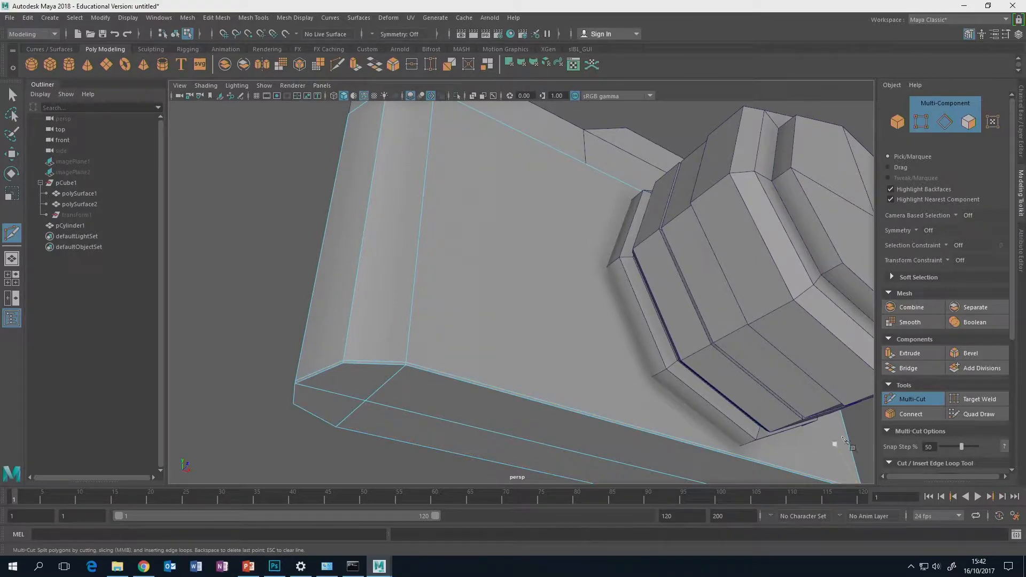
pyautogui.click(912, 399)
pyautogui.keyDown('alt'); pyautogui.moveTo(646, 353); pyautogui.dragTo(545, 359); pyautogui.keyUp('alt')
pyautogui.moveTo(584, 332)
pyautogui.keyDown('alt'); pyautogui.mouseDown()
pyautogui.moveTo(582, 320)
pyautogui.moveTo(575, 339)
pyautogui.moveTo(589, 337)
pyautogui.mouseUp(); pyautogui.keyUp('alt')
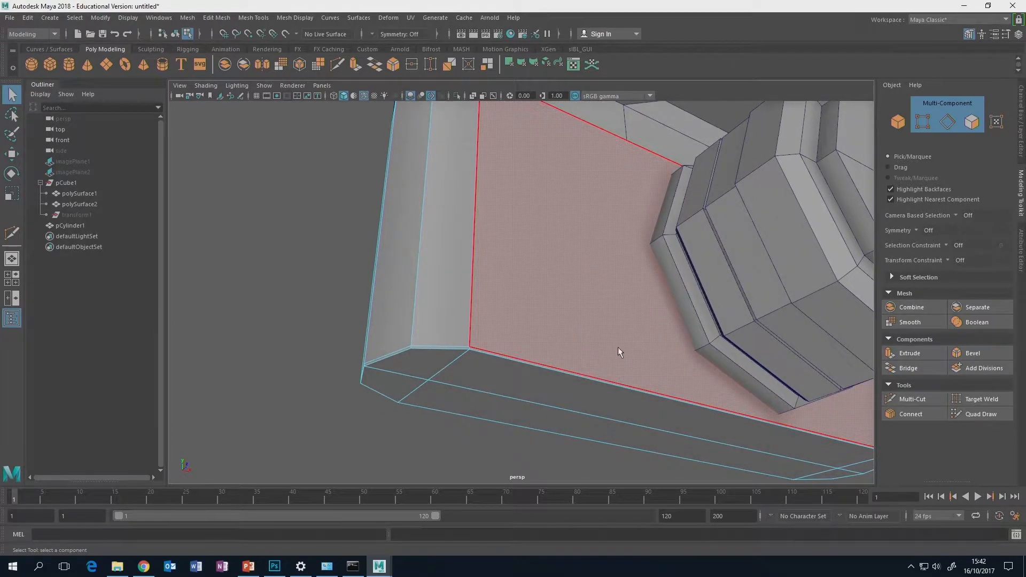
# Show the lower body in smooth preview and inspect its bottom edge and corner from the front
pyautogui.press('3')
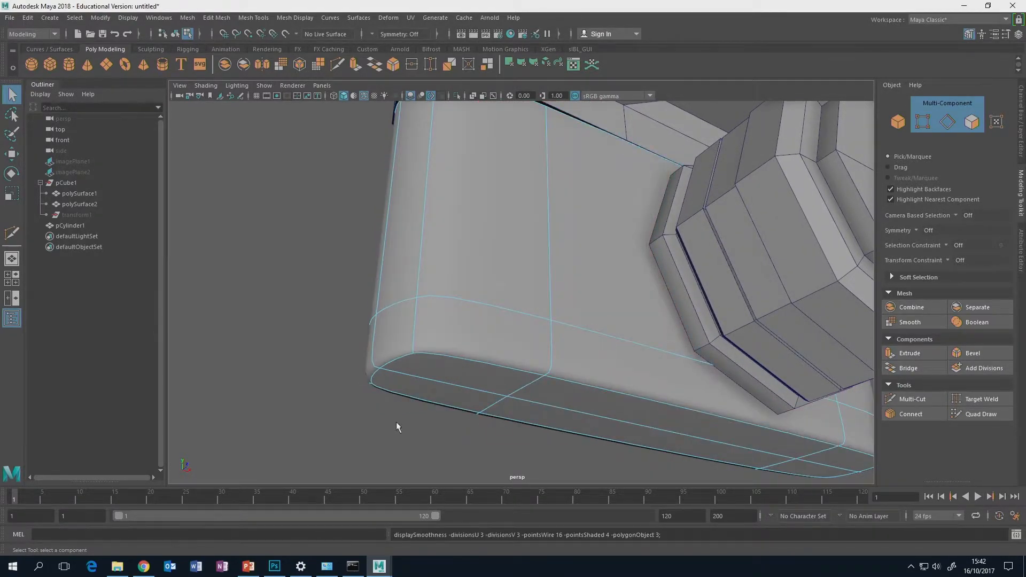
pyautogui.moveTo(365, 419); pyautogui.dragTo(378, 430)
pyautogui.keyDown('alt'); pyautogui.moveTo(504, 385); pyautogui.dragTo(469, 401); pyautogui.keyUp('alt')
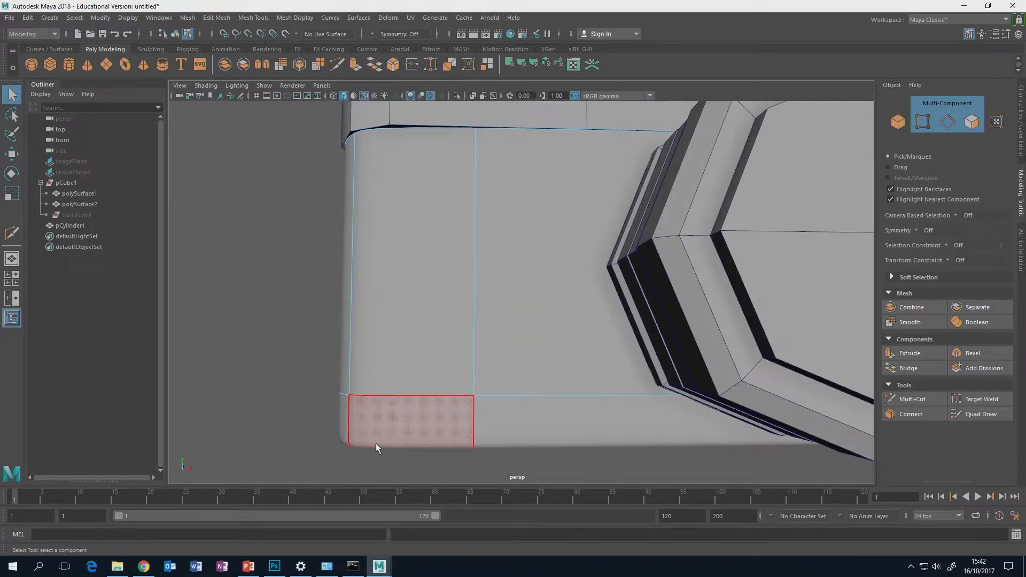
# Compare the smoothed and unsmoothed display of the lower camera body's bottom edge and corner from below, ending unsmoothed
pyautogui.keyDown('alt'); pyautogui.moveTo(404, 446); pyautogui.dragTo(442, 399); pyautogui.keyUp('alt')
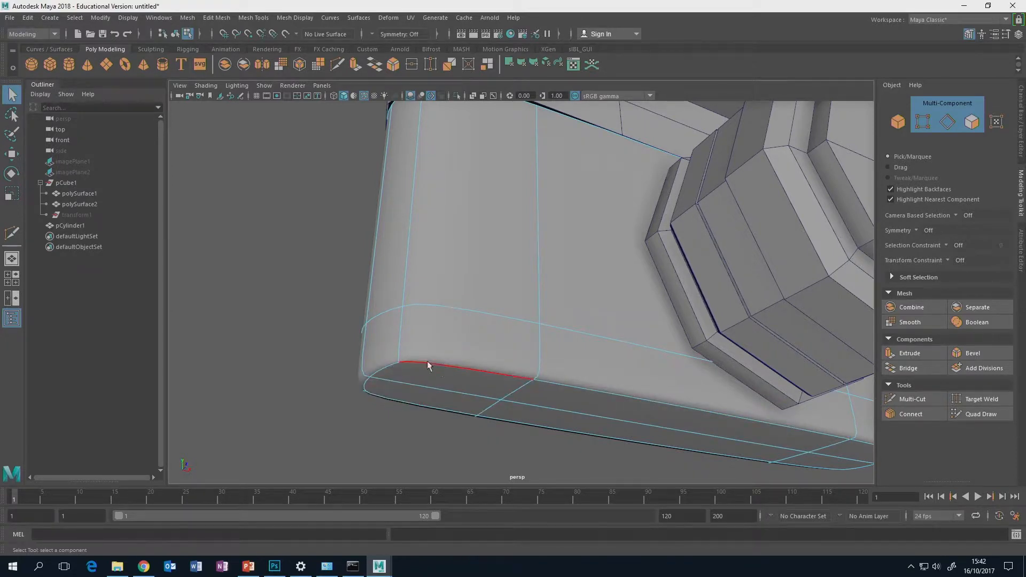
pyautogui.press('1')
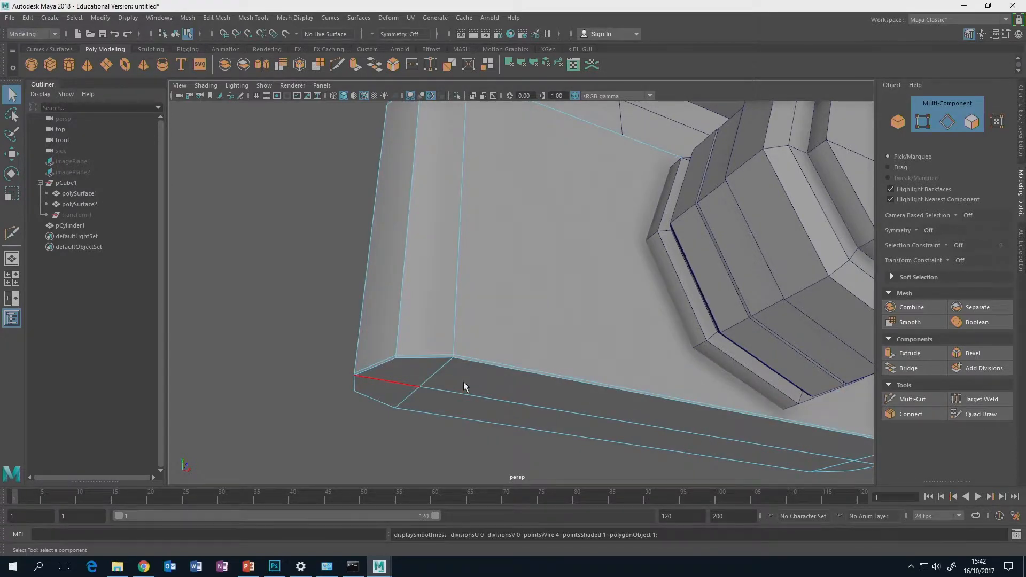
pyautogui.keyDown('alt'); pyautogui.moveTo(493, 375); pyautogui.dragTo(510, 375); pyautogui.keyUp('alt')
pyautogui.keyDown('alt'); pyautogui.moveTo(508, 382); pyautogui.dragTo(518, 376); pyautogui.keyUp('alt')
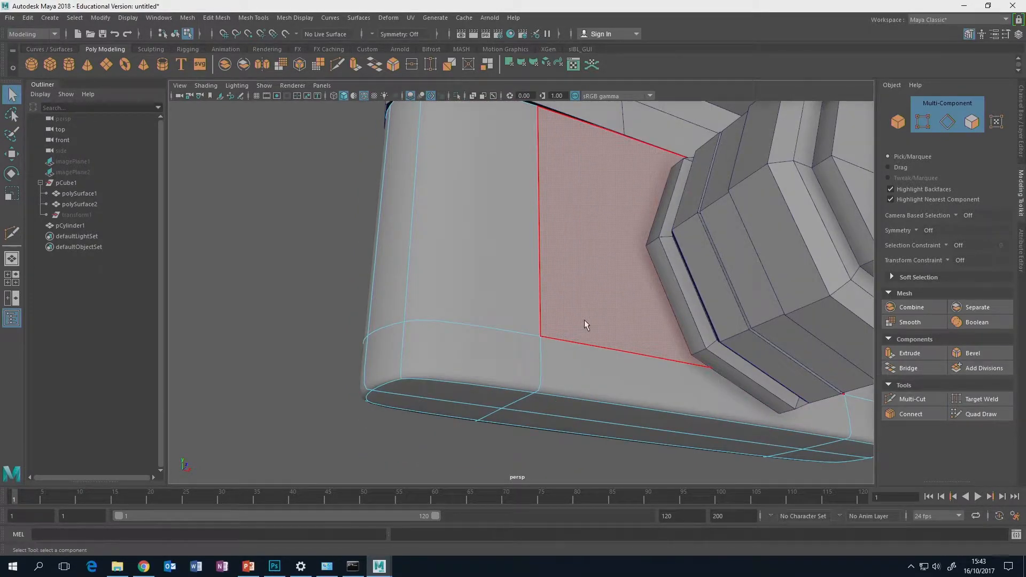
pyautogui.keyDown('alt'); pyautogui.moveTo(584, 320); pyautogui.dragTo(611, 299); pyautogui.keyUp('alt')
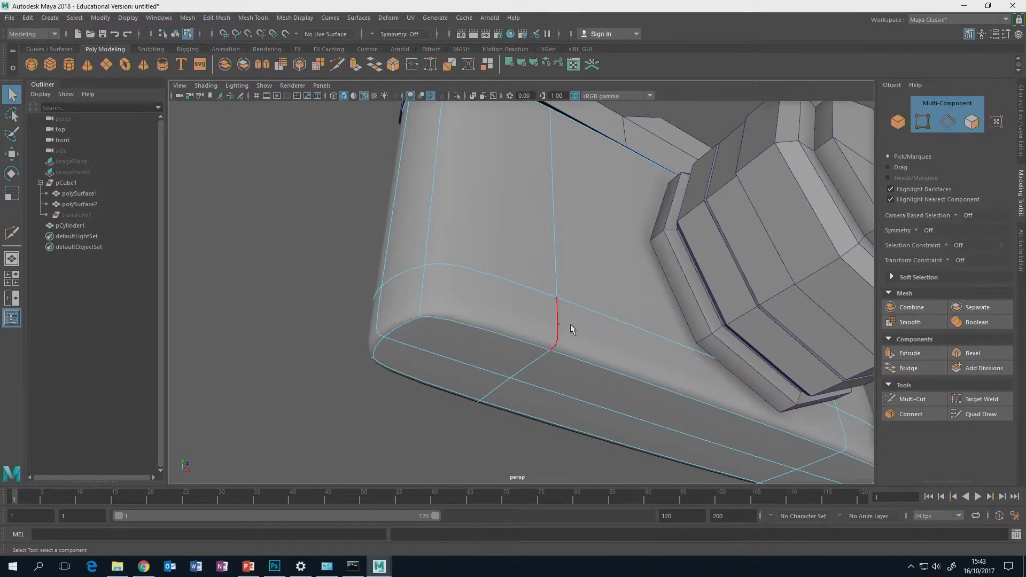
pyautogui.press('1')
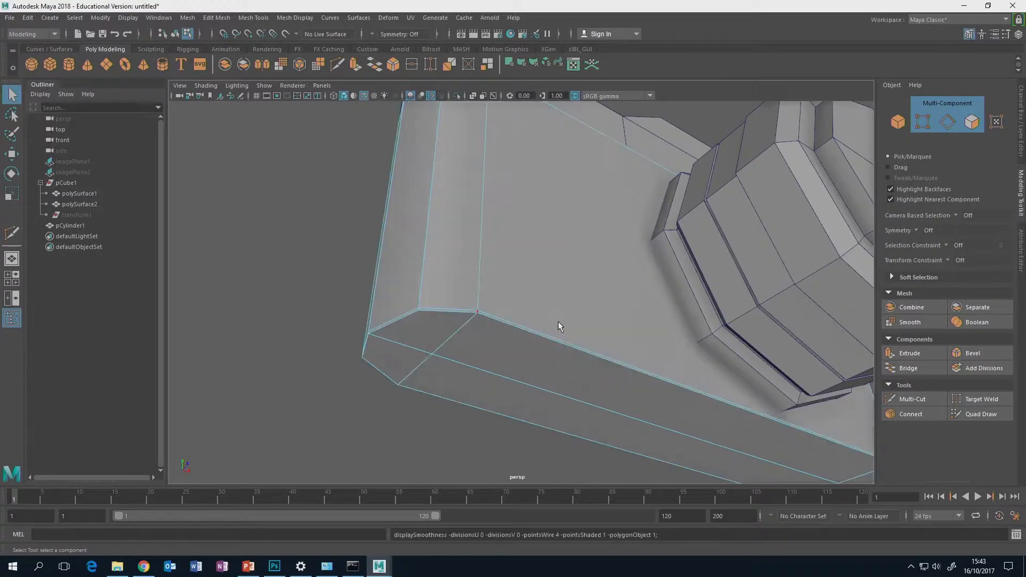
pyautogui.press('3')
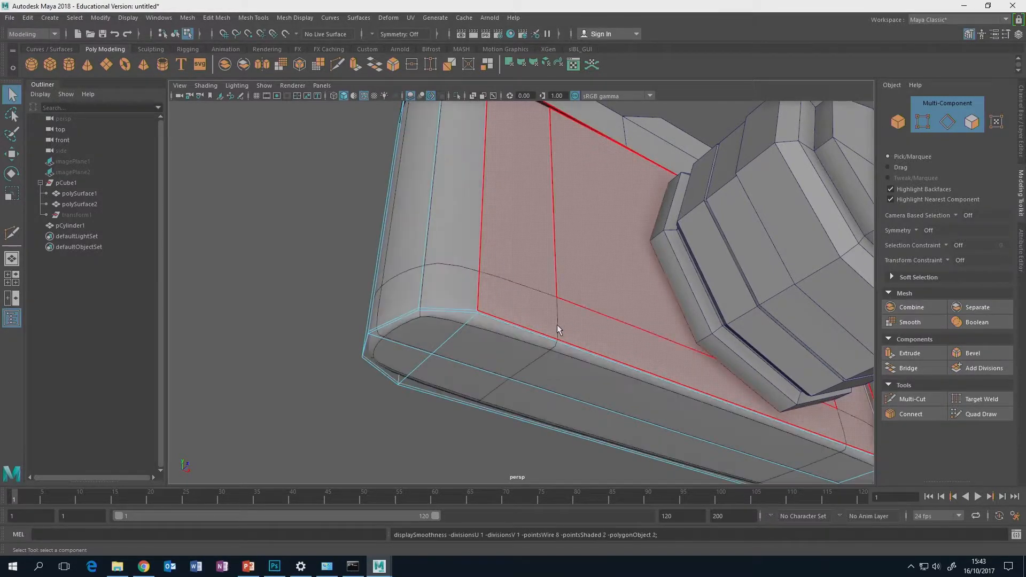
pyautogui.keyDown('alt'); pyautogui.moveTo(557, 325); pyautogui.dragTo(460, 346); pyautogui.keyUp('alt')
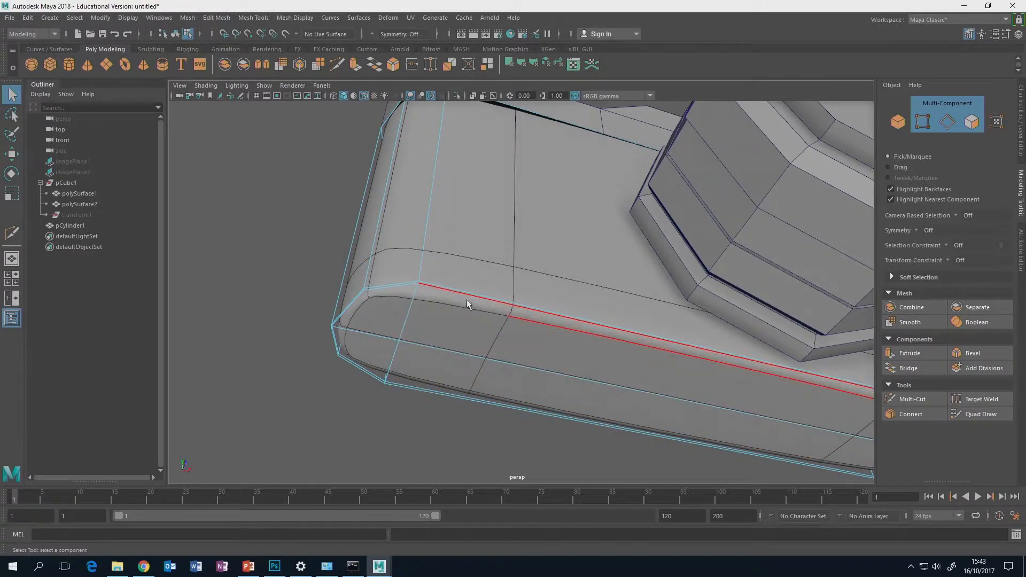
pyautogui.press('3')
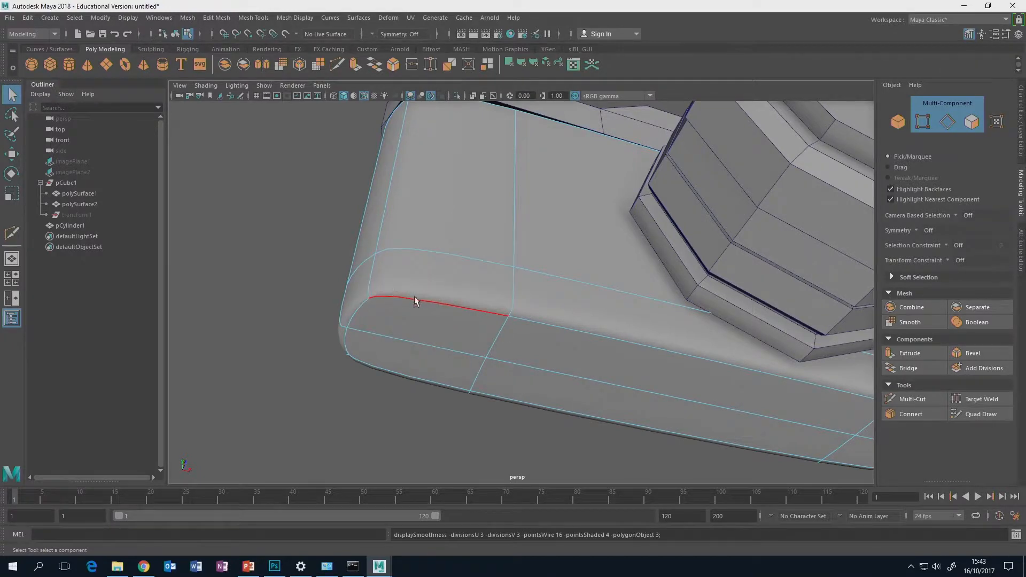
pyautogui.press('2')
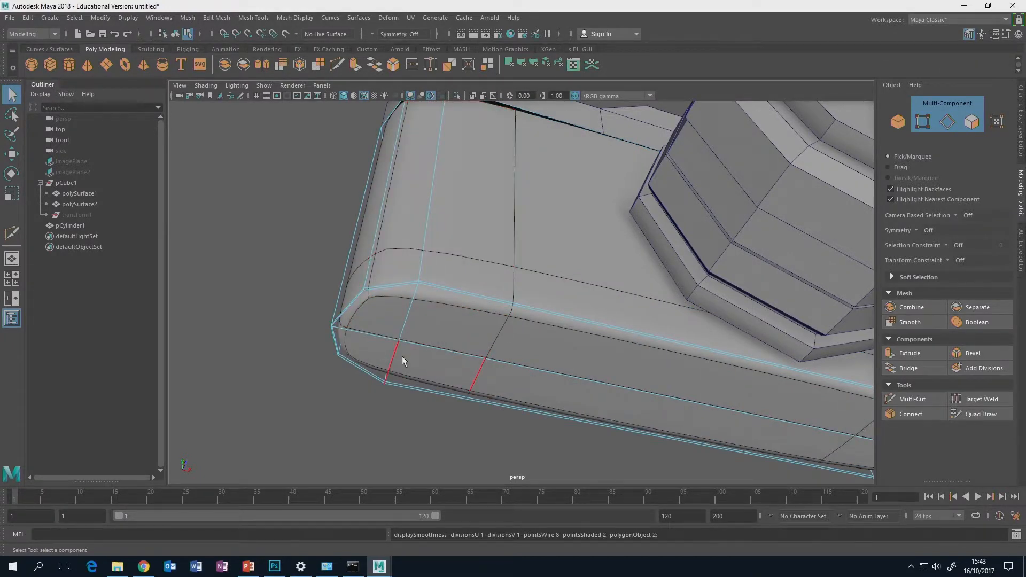
pyautogui.press('1')
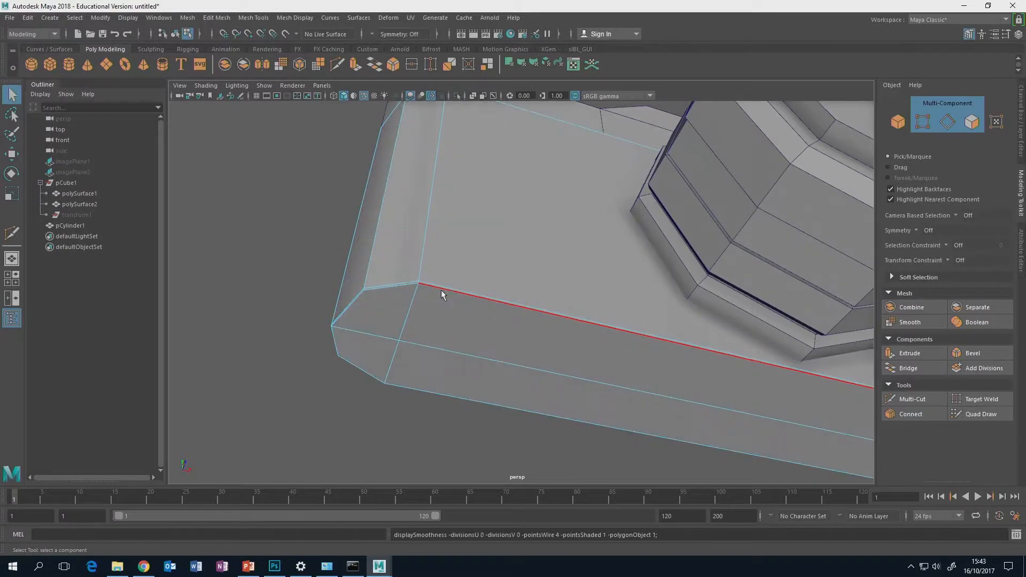
pyautogui.keyDown('alt'); pyautogui.moveTo(407, 309); pyautogui.dragTo(498, 339); pyautogui.keyUp('alt')
pyautogui.press('3')
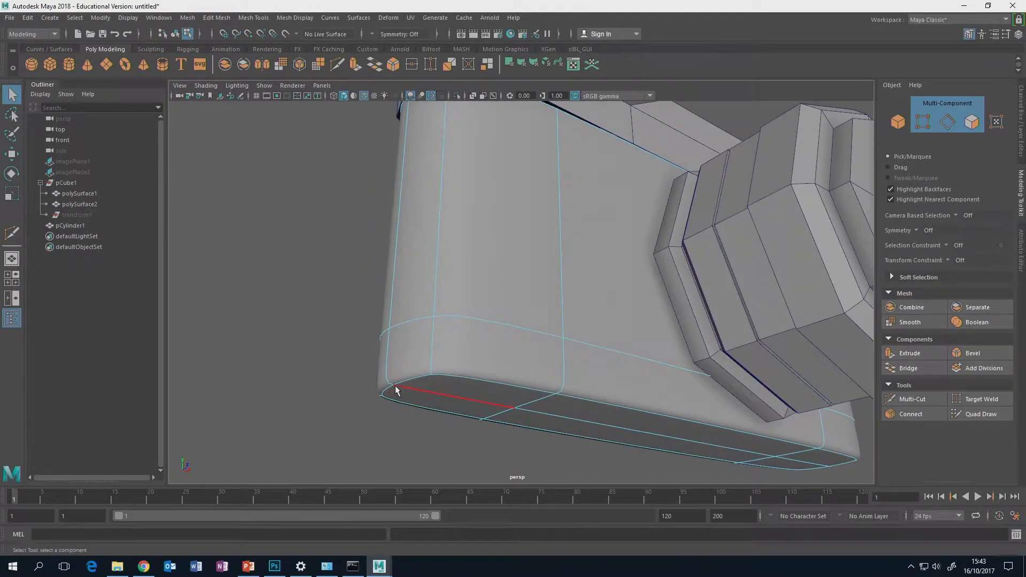
pyautogui.press('1')
# Select all six faces on the underside of the lower camera body
pyautogui.keyDown('alt'); pyautogui.moveTo(449, 382); pyautogui.dragTo(453, 344); pyautogui.keyUp('alt')
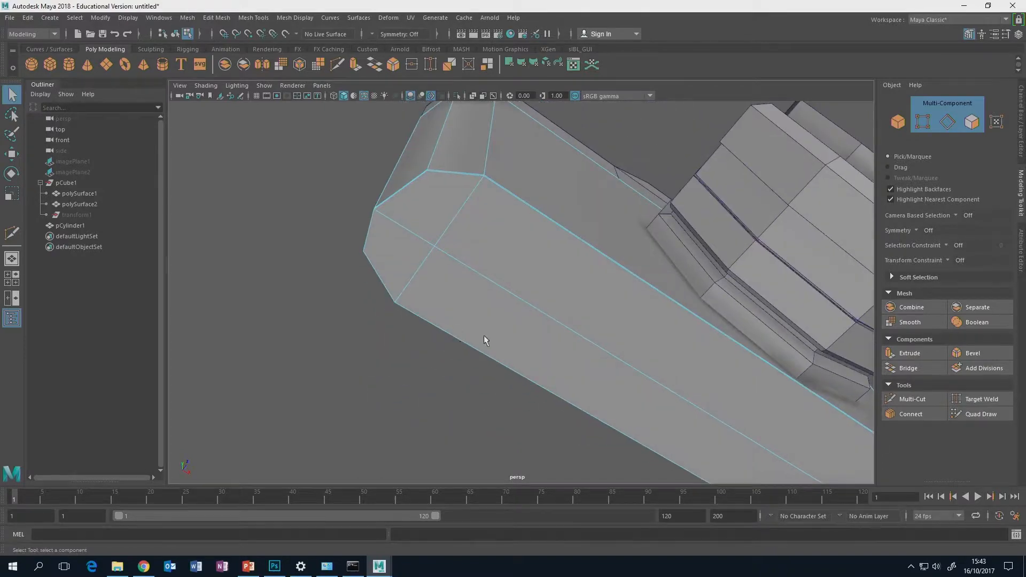
pyautogui.keyDown('alt'); pyautogui.moveTo(483, 335); pyautogui.dragTo(456, 315, button='right'); pyautogui.keyUp('alt')
pyautogui.moveTo(507, 335)
pyautogui.keyDown('alt'); pyautogui.mouseDown()
pyautogui.moveTo(508, 321)
pyautogui.moveTo(518, 338)
pyautogui.mouseUp(); pyautogui.keyUp('alt')
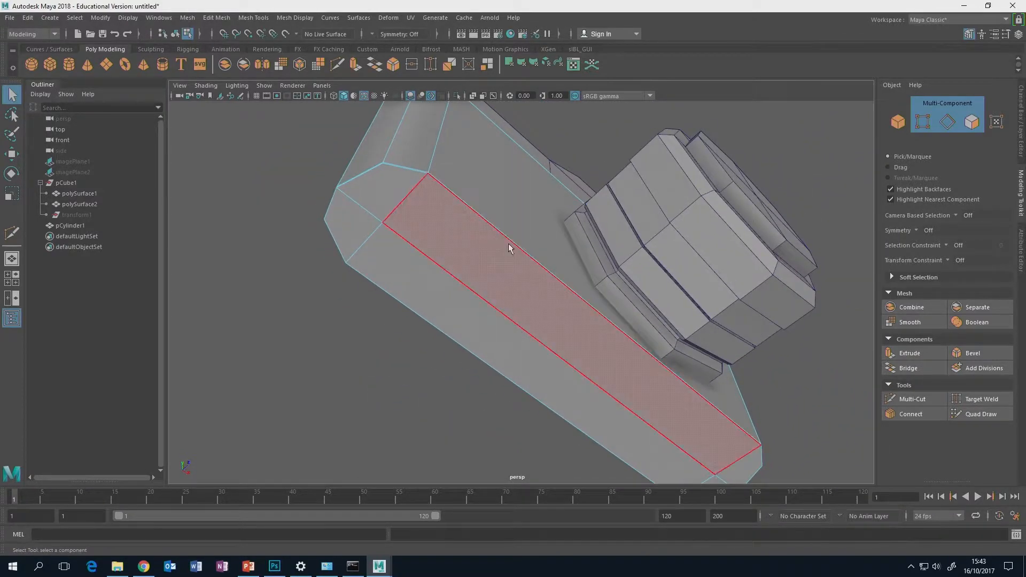
pyautogui.moveTo(493, 258); pyautogui.dragTo(493, 287, button='right')
pyautogui.click(409, 195)
pyautogui.keyDown('shift'); pyautogui.click(440, 220); pyautogui.keyUp('shift')
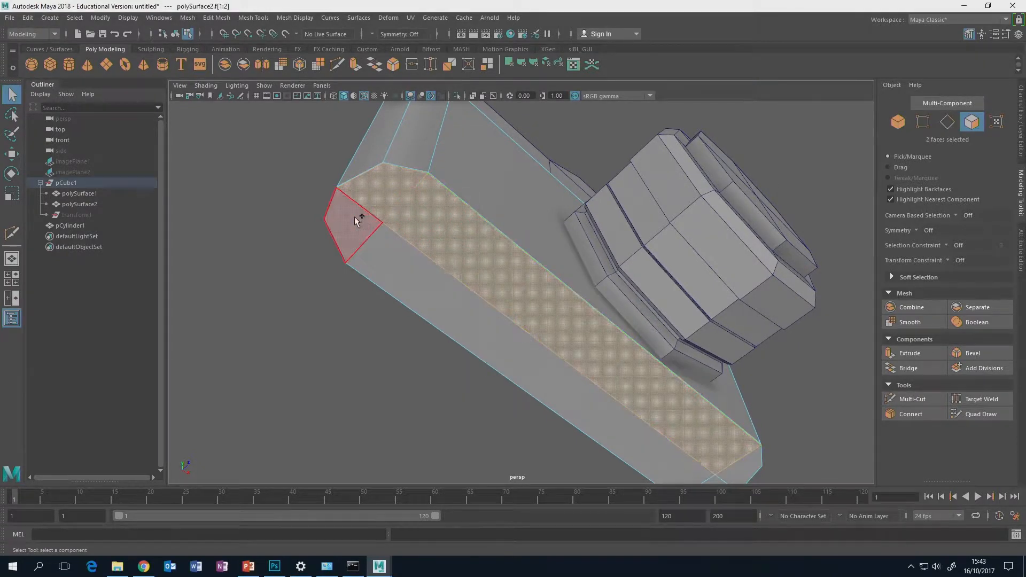
pyautogui.keyDown('shift'); pyautogui.click(355, 216); pyautogui.keyUp('shift')
pyautogui.keyDown('shift'); pyautogui.click(413, 265); pyautogui.keyUp('shift')
pyautogui.keyDown('shift'); pyautogui.click(748, 472); pyautogui.keyUp('shift')
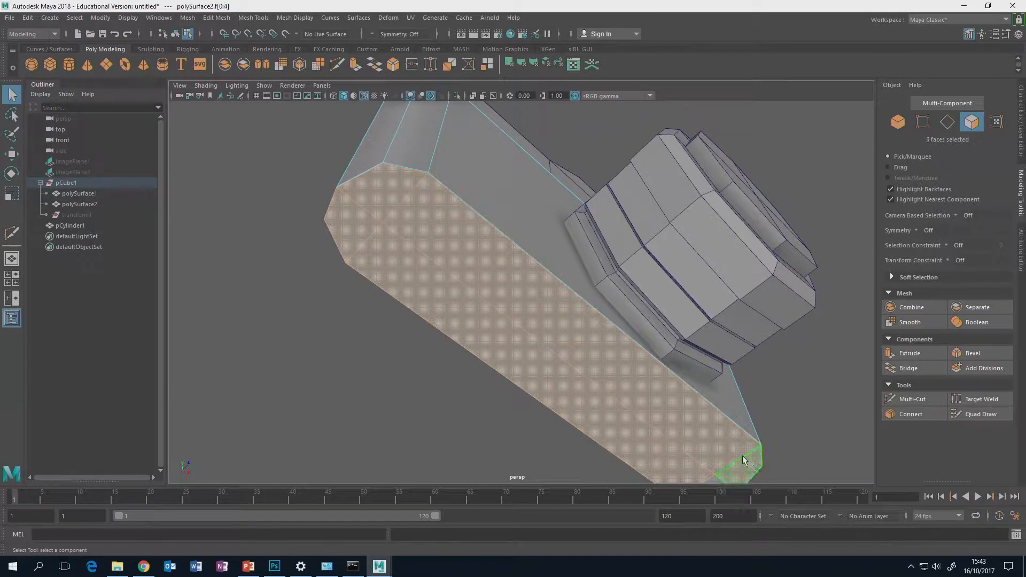
pyautogui.keyDown('alt'); pyautogui.moveTo(749, 473); pyautogui.dragTo(689, 419); pyautogui.keyUp('alt')
pyautogui.keyDown('shift'); pyautogui.click(685, 373); pyautogui.keyUp('shift')
pyautogui.keyDown('alt'); pyautogui.moveTo(684, 369); pyautogui.dragTo(690, 377); pyautogui.keyUp('alt')
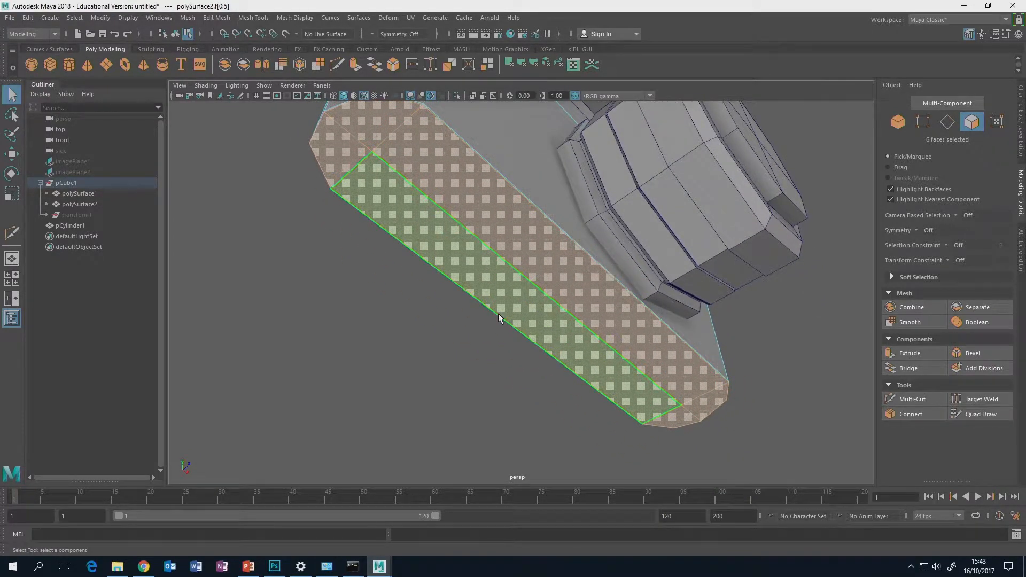
# Extrude the selected underside faces and scale them slightly inward on all axes to form a narrow supporting border
pyautogui.press('r')
pyautogui.keyDown('alt'); pyautogui.moveTo(517, 279); pyautogui.dragTo(537, 307, button='middle'); pyautogui.keyUp('alt')
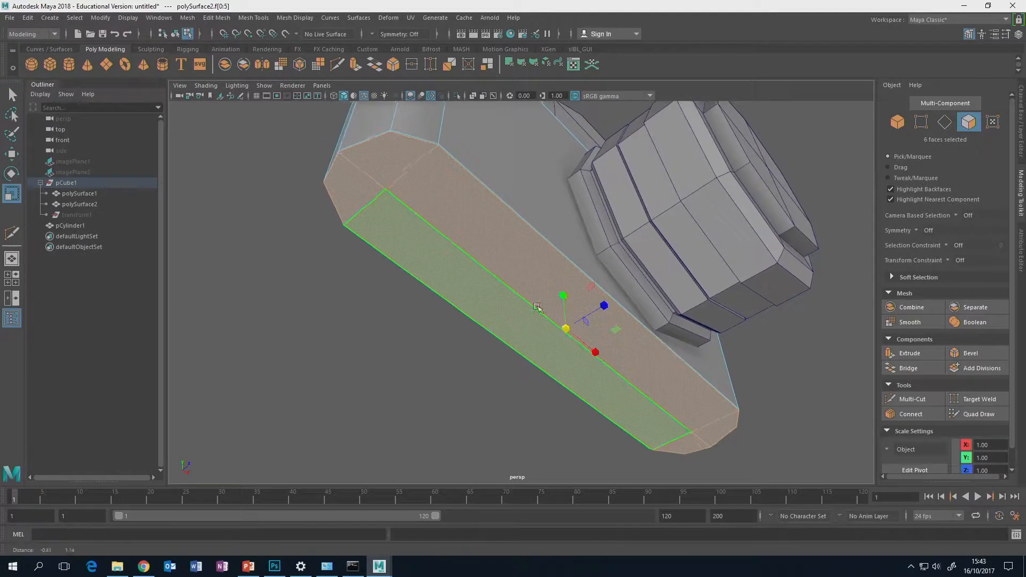
pyautogui.keyDown('alt'); pyautogui.moveTo(537, 307); pyautogui.dragTo(549, 308); pyautogui.keyUp('alt')
pyautogui.scroll(2, 548, 309)
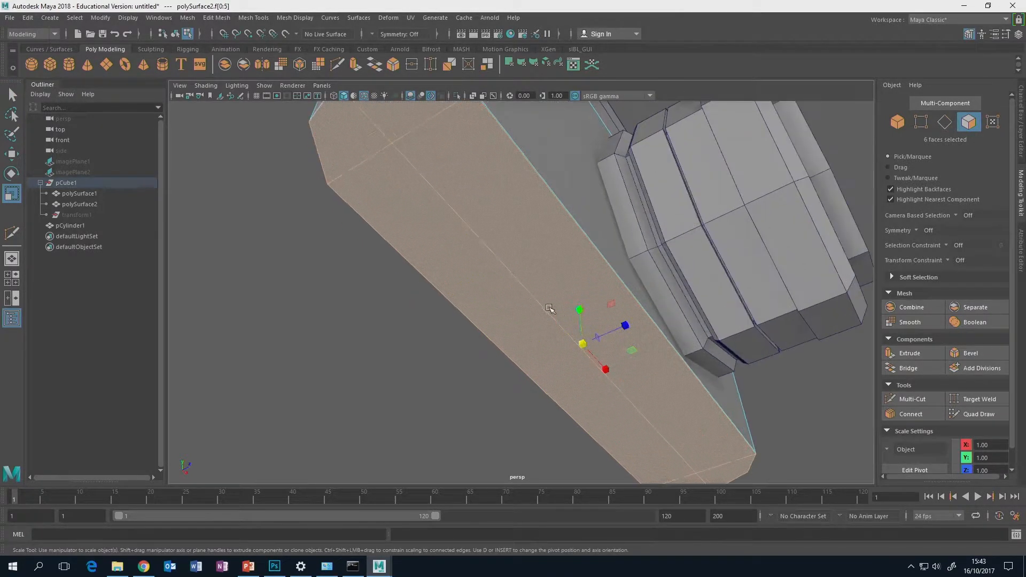
pyautogui.keyDown('alt'); pyautogui.moveTo(550, 305); pyautogui.dragTo(546, 343, button='middle'); pyautogui.keyUp('alt')
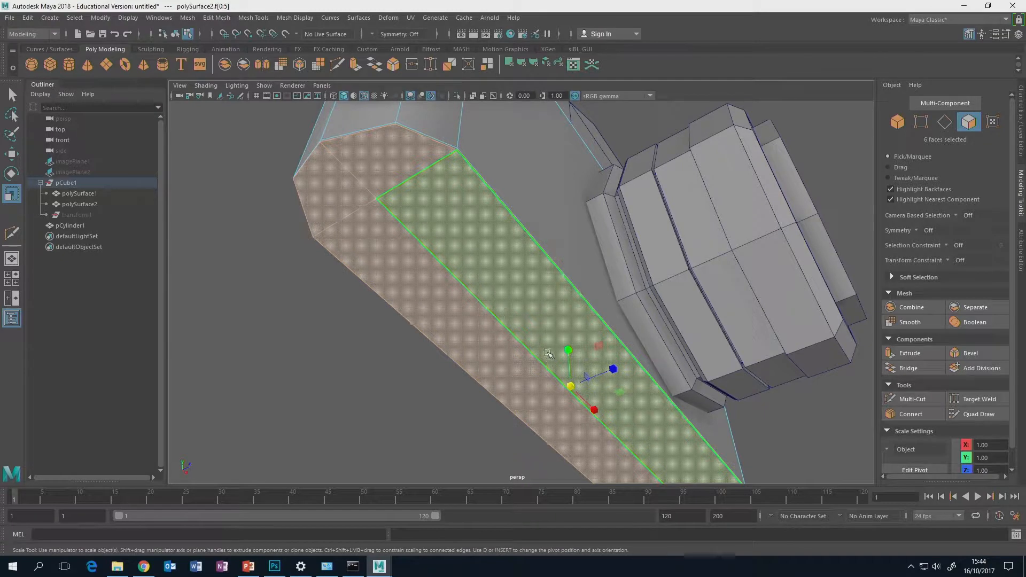
pyautogui.keyDown('alt'); pyautogui.moveTo(396, 219); pyautogui.dragTo(554, 334); pyautogui.keyUp('alt')
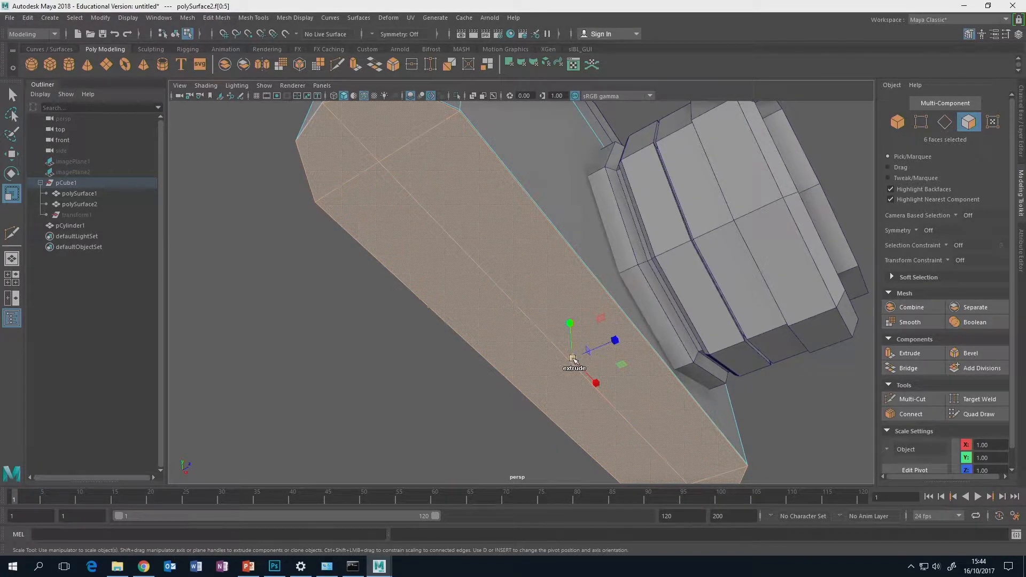
pyautogui.keyDown('shift'); pyautogui.moveTo(573, 360); pyautogui.dragTo(567, 364); pyautogui.keyUp('shift')
pyautogui.moveTo(540, 332)
pyautogui.keyDown('alt'); pyautogui.mouseDown()
pyautogui.moveTo(489, 327)
pyautogui.moveTo(525, 333)
pyautogui.mouseUp(); pyautogui.keyUp('alt')
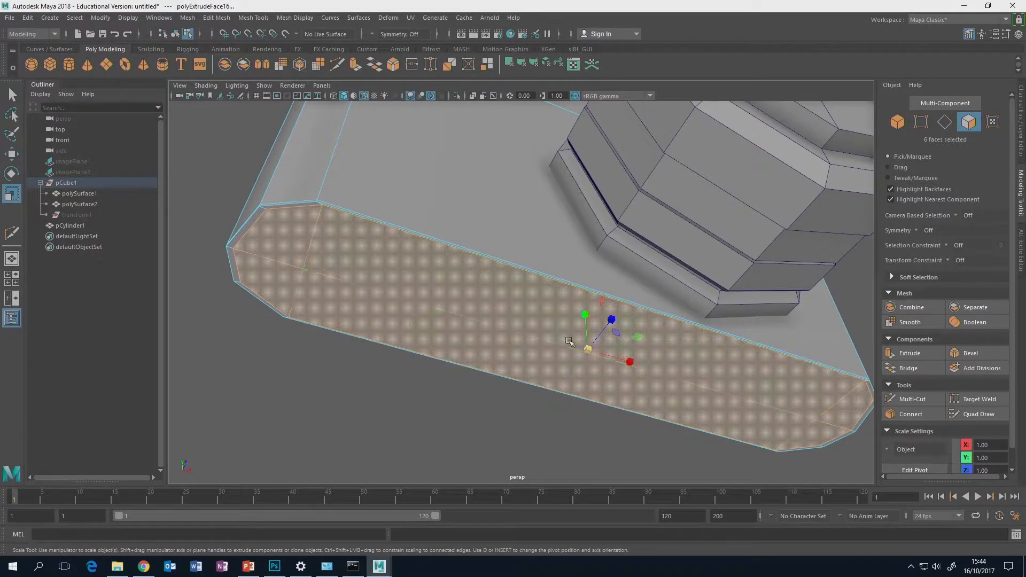
# Fine-tune the inset of the extruded underside faces along the X and Z axes and check the border at both ends
pyautogui.click(626, 365)
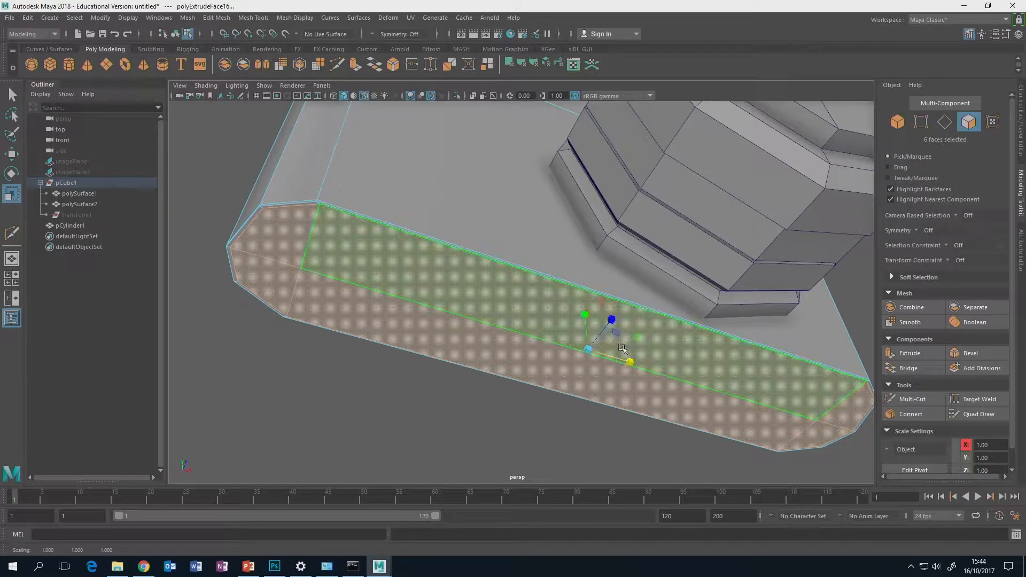
pyautogui.click(612, 319)
pyautogui.moveTo(611, 321); pyautogui.dragTo(610, 322)
pyautogui.keyDown('alt'); pyautogui.moveTo(619, 382); pyautogui.dragTo(615, 335, button='middle'); pyautogui.keyUp('alt')
pyautogui.keyDown('alt'); pyautogui.moveTo(616, 336); pyautogui.dragTo(607, 318); pyautogui.keyUp('alt')
pyautogui.scroll(2, 607, 318)
pyautogui.keyDown('alt'); pyautogui.moveTo(607, 318); pyautogui.dragTo(478, 300, button='middle'); pyautogui.keyUp('alt')
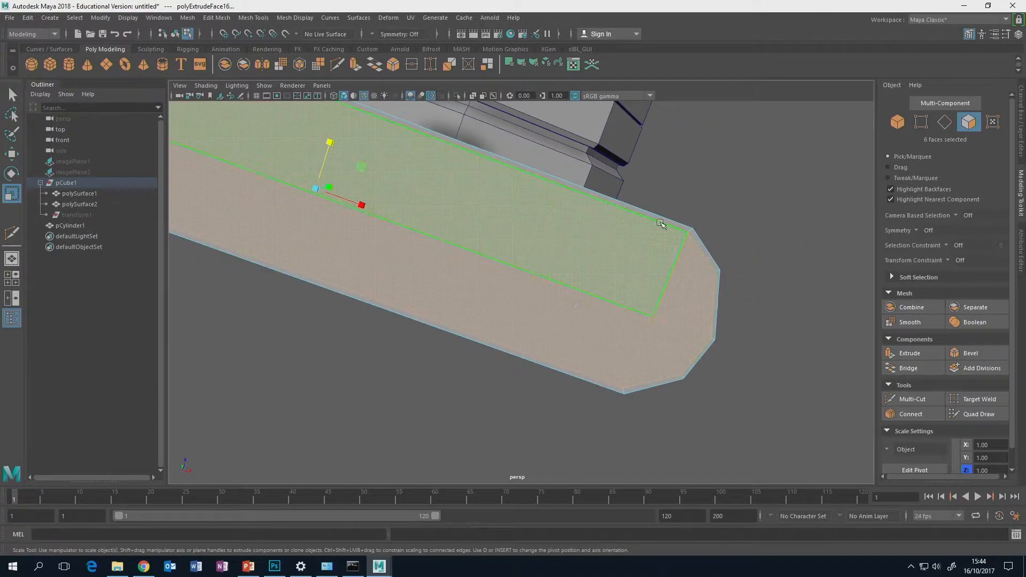
pyautogui.keyDown('alt'); pyautogui.moveTo(654, 236); pyautogui.dragTo(634, 291); pyautogui.keyUp('alt')
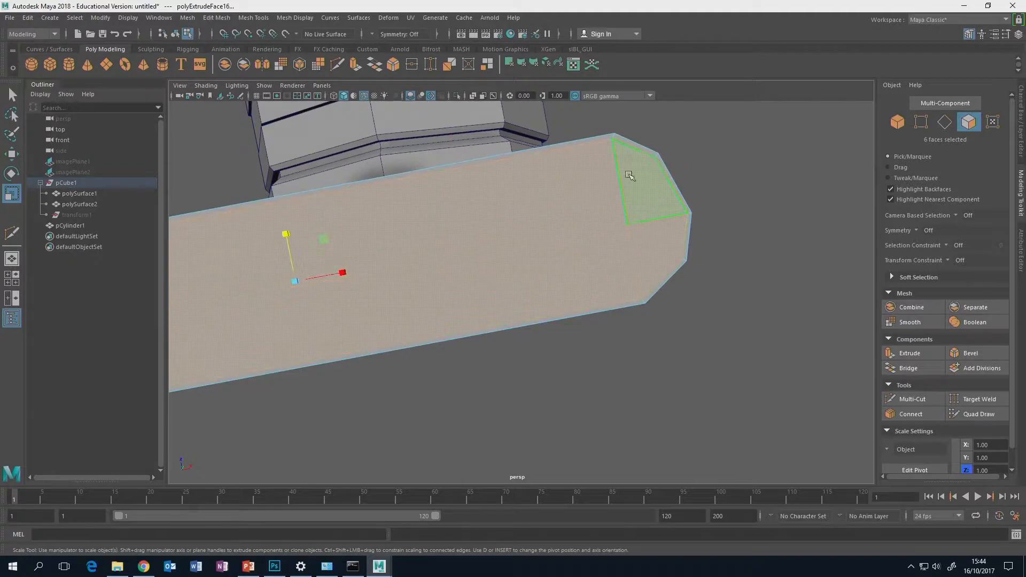
pyautogui.keyDown('alt'); pyautogui.moveTo(630, 177); pyautogui.dragTo(561, 322); pyautogui.keyUp('alt')
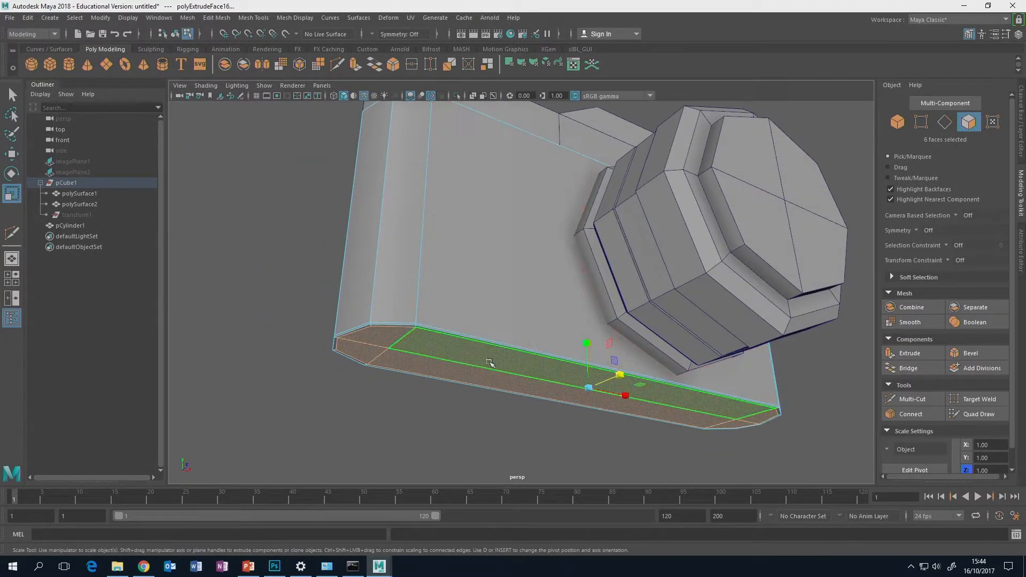
# Return to object mode, show the lower camera body in smooth preview and inspect its bottom edge
pyautogui.moveTo(488, 256); pyautogui.dragTo(540, 233, button='right')
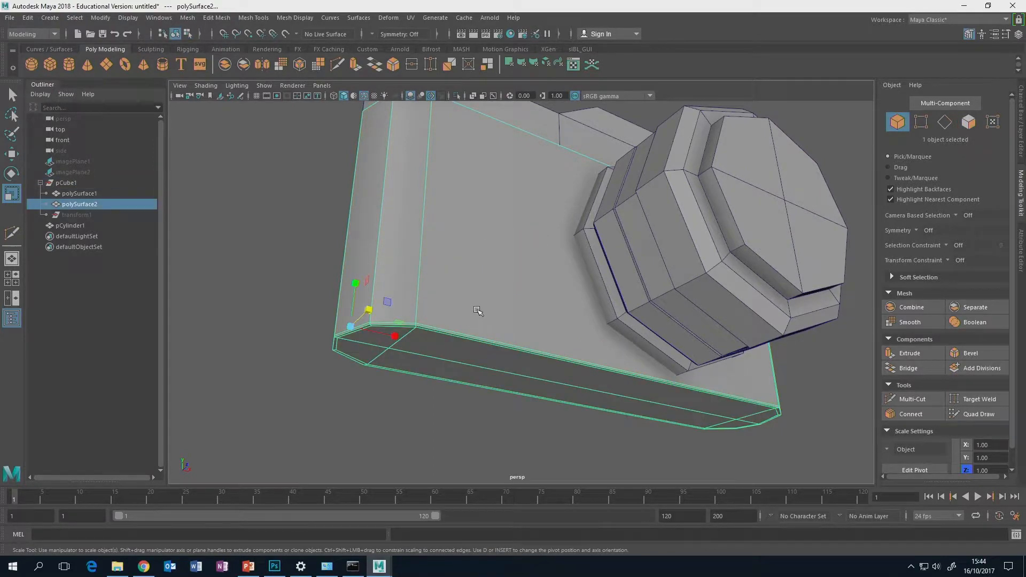
pyautogui.press('3')
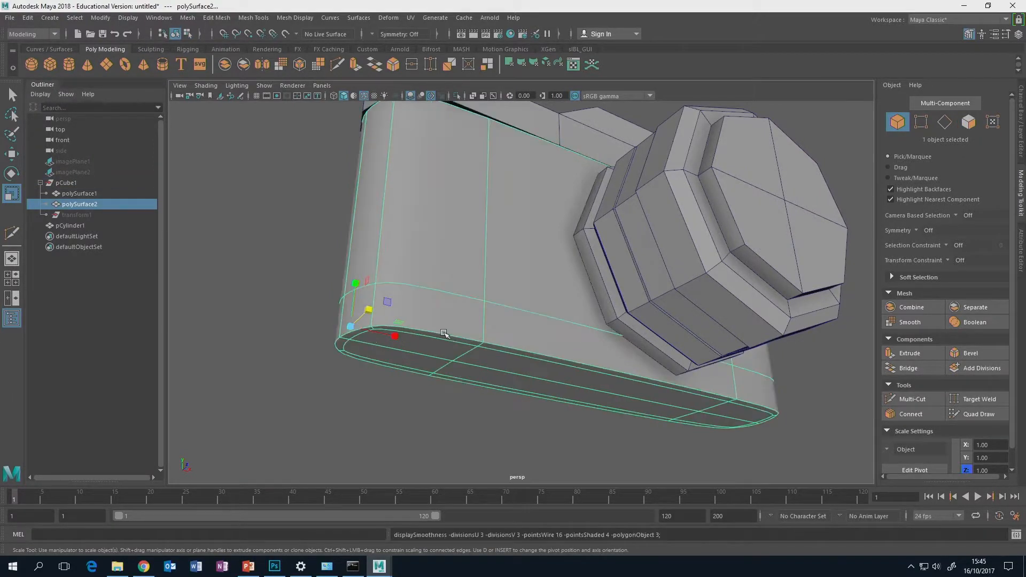
pyautogui.click(279, 334)
pyautogui.keyDown('alt'); pyautogui.moveTo(408, 338); pyautogui.dragTo(420, 368); pyautogui.keyUp('alt')
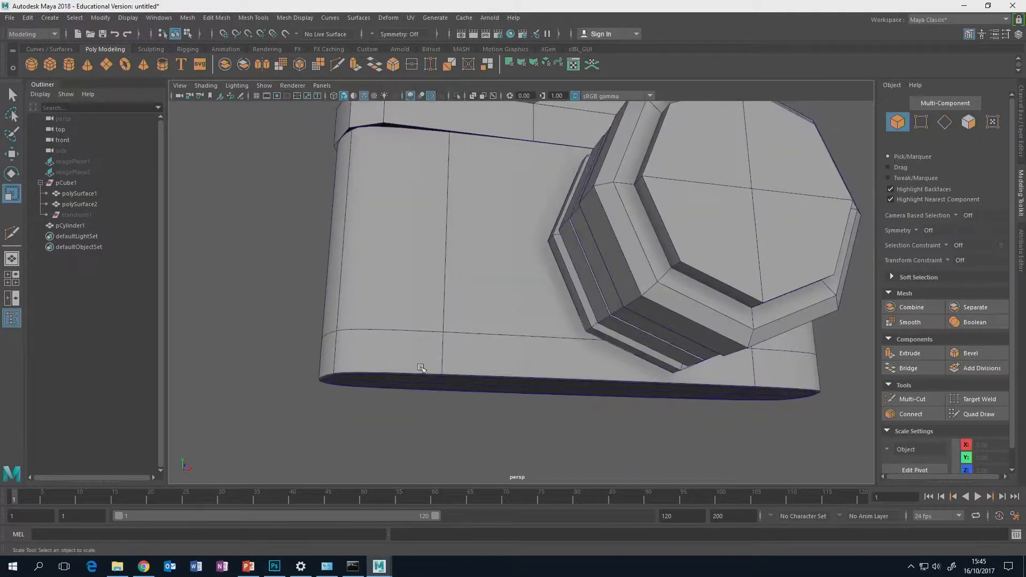
pyautogui.keyDown('alt'); pyautogui.moveTo(512, 388); pyautogui.dragTo(752, 370); pyautogui.keyUp('alt')
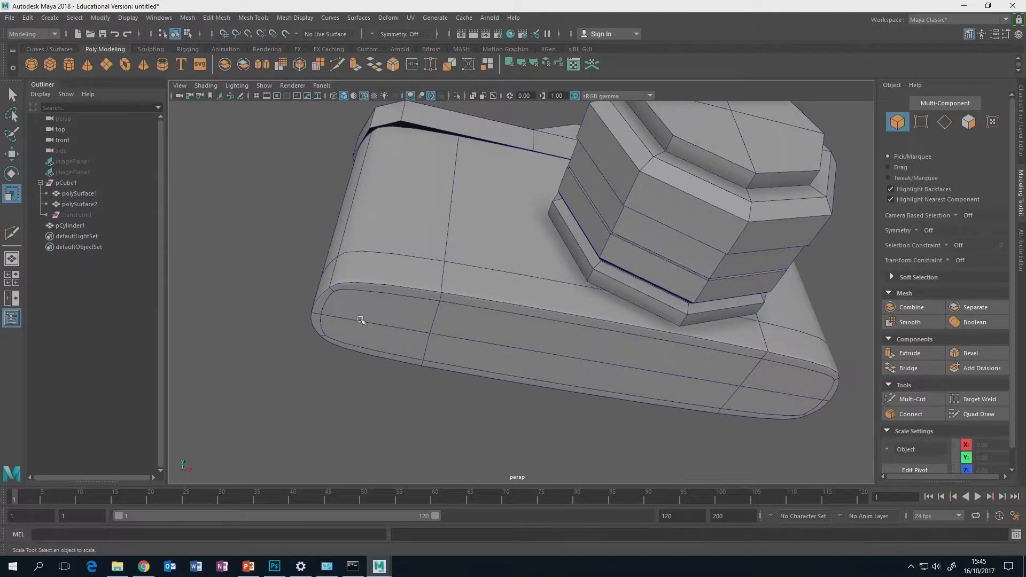
# Turn off Wireframe on Shaded and inspect the smoothed lower body's bottom edge from the front, side and below
pyautogui.click(206, 85)
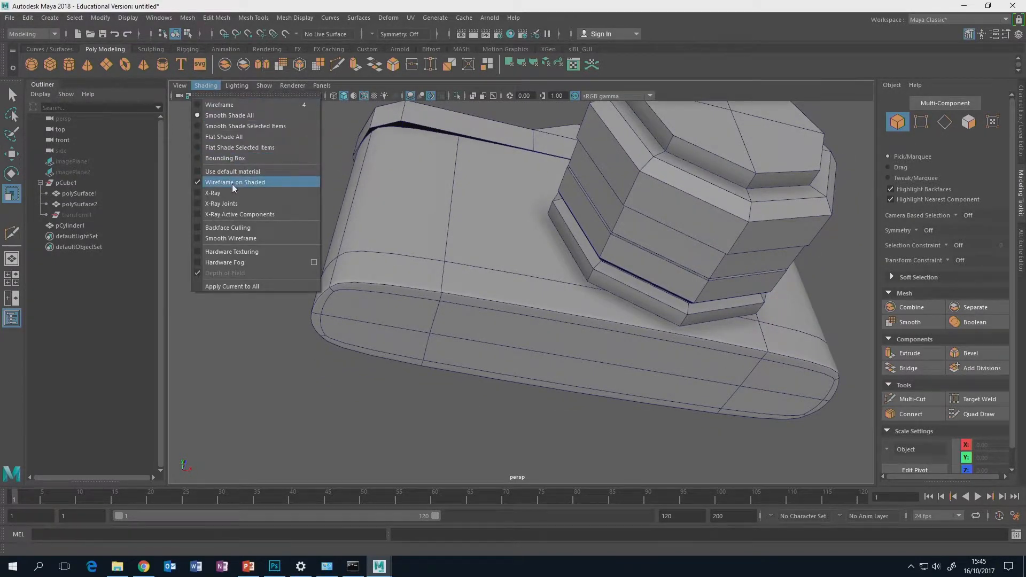
pyautogui.click(235, 183)
pyautogui.keyDown('alt'); pyautogui.moveTo(325, 225); pyautogui.dragTo(314, 262); pyautogui.keyUp('alt')
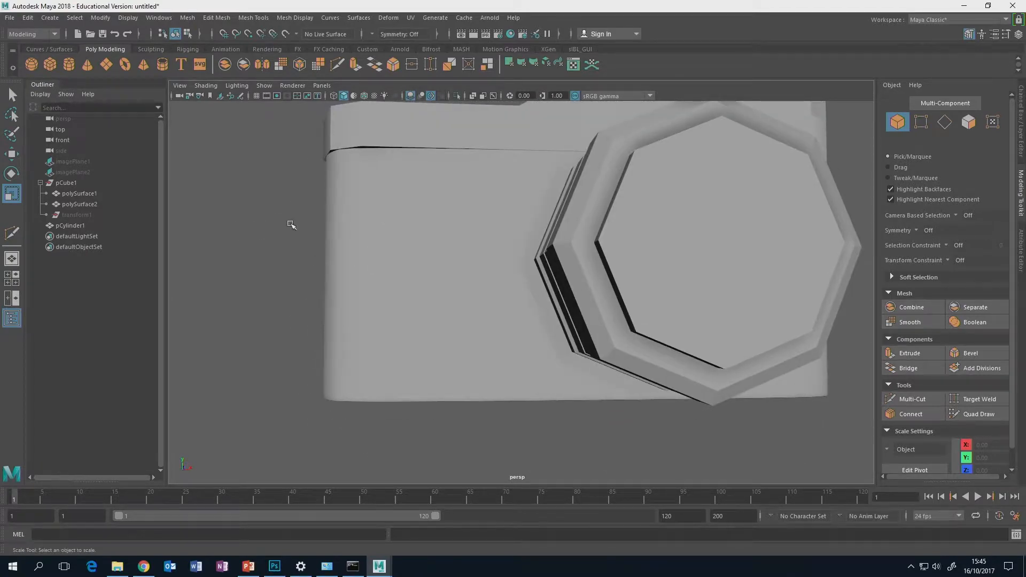
pyautogui.keyDown('alt'); pyautogui.moveTo(343, 218); pyautogui.dragTo(419, 276); pyautogui.keyUp('alt')
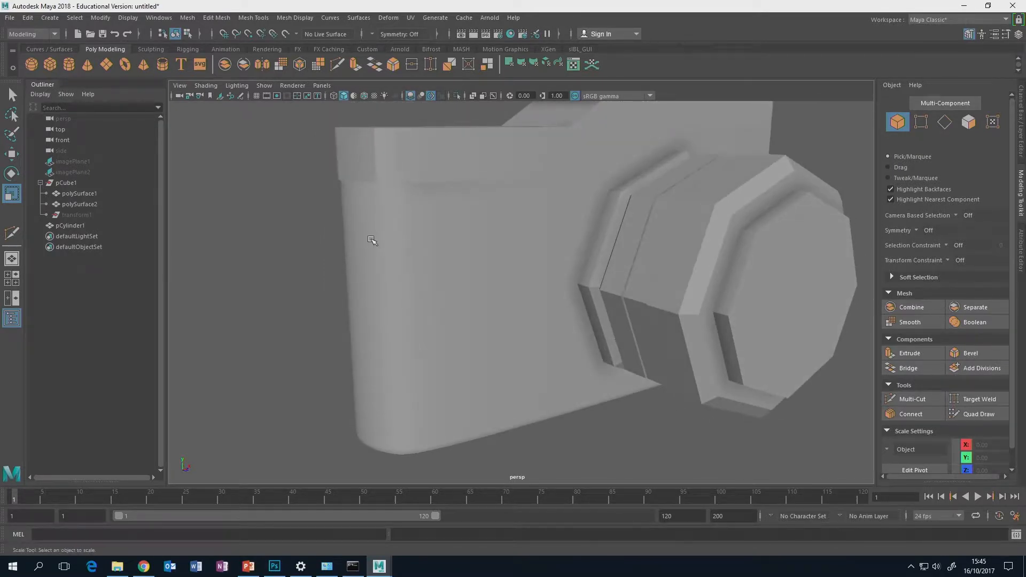
pyautogui.keyDown('alt'); pyautogui.moveTo(405, 289); pyautogui.dragTo(399, 231); pyautogui.keyUp('alt')
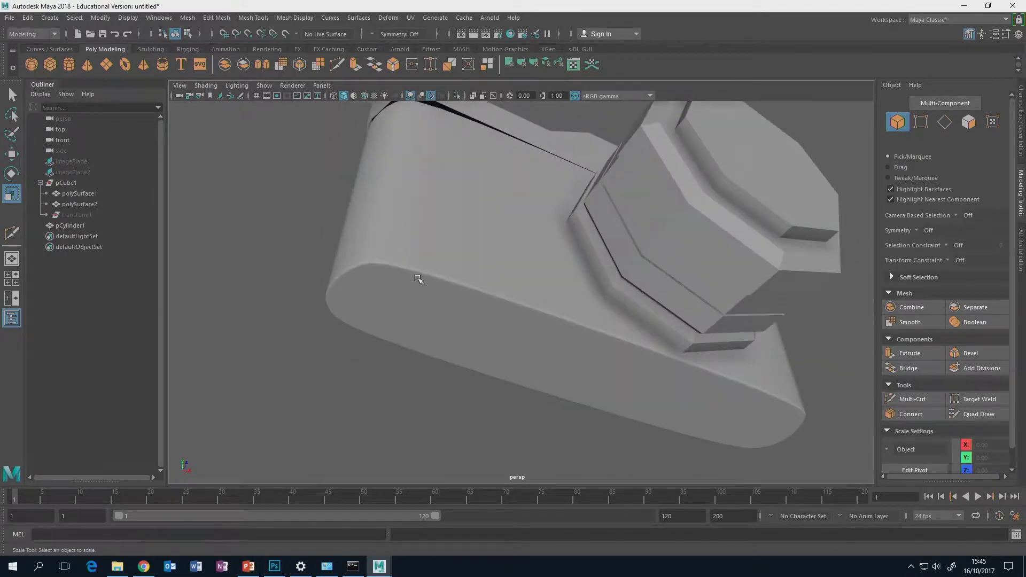
pyautogui.keyDown('alt'); pyautogui.moveTo(419, 277); pyautogui.dragTo(416, 265); pyautogui.keyUp('alt')
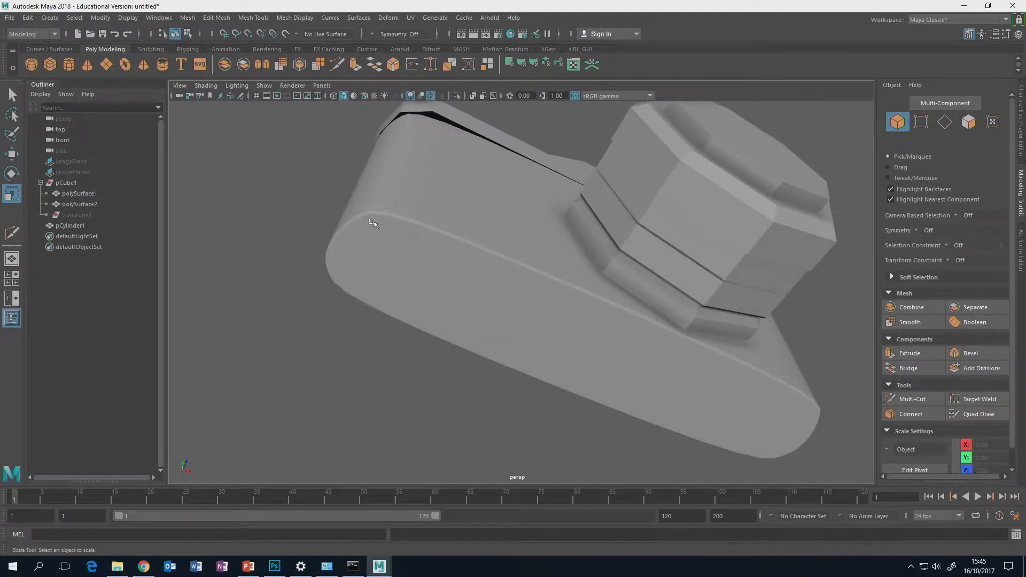
pyautogui.keyDown('alt'); pyautogui.moveTo(522, 264); pyautogui.dragTo(354, 312); pyautogui.keyUp('alt')
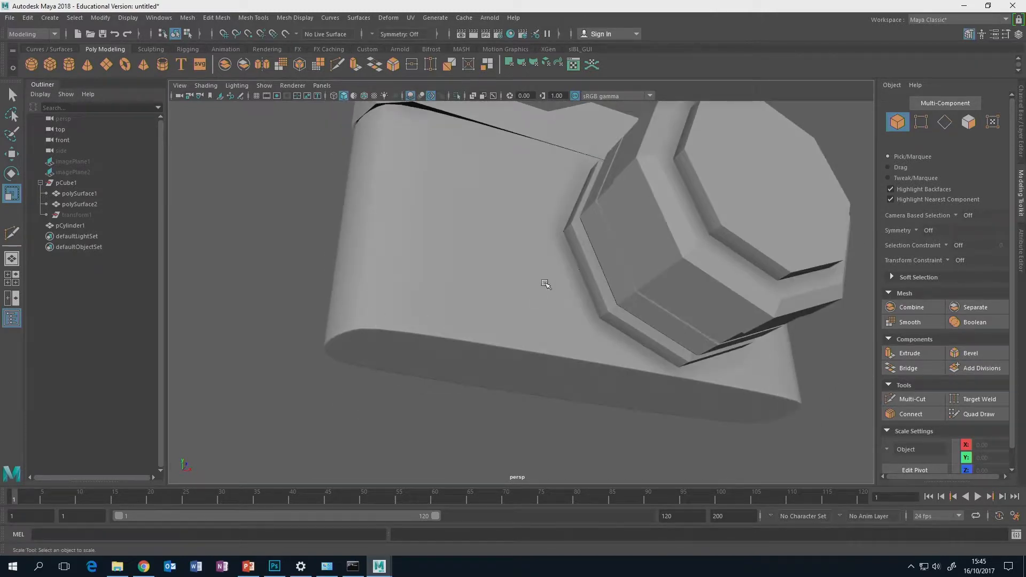
# Inspect the smoothed lower body's front face, rounded end and underside edge from several angles
pyautogui.moveTo(488, 236)
pyautogui.keyDown('alt'); pyautogui.mouseDown()
pyautogui.moveTo(474, 254)
pyautogui.moveTo(488, 253)
pyautogui.mouseUp(); pyautogui.keyUp('alt')
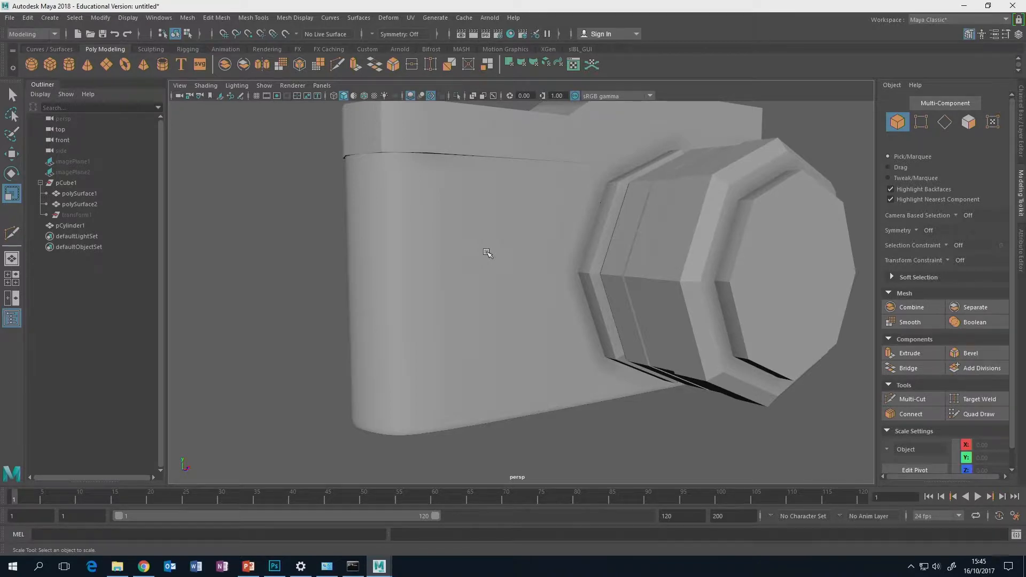
pyautogui.keyDown('alt'); pyautogui.moveTo(505, 276); pyautogui.dragTo(473, 291); pyautogui.keyUp('alt')
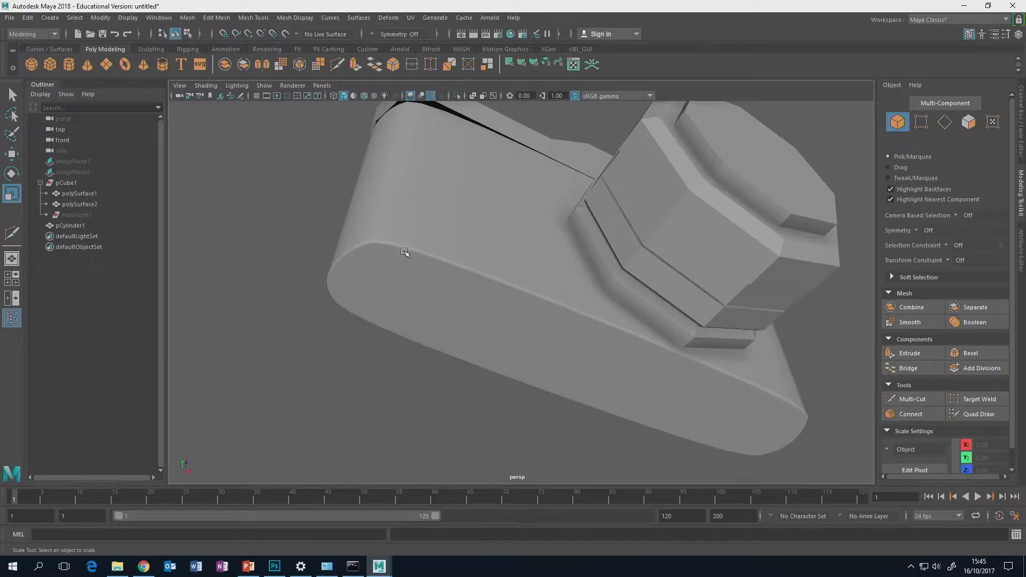
pyautogui.keyDown('alt'); pyautogui.moveTo(442, 249); pyautogui.dragTo(396, 254); pyautogui.keyUp('alt')
pyautogui.keyDown('alt'); pyautogui.moveTo(427, 346); pyautogui.dragTo(450, 304); pyautogui.keyUp('alt')
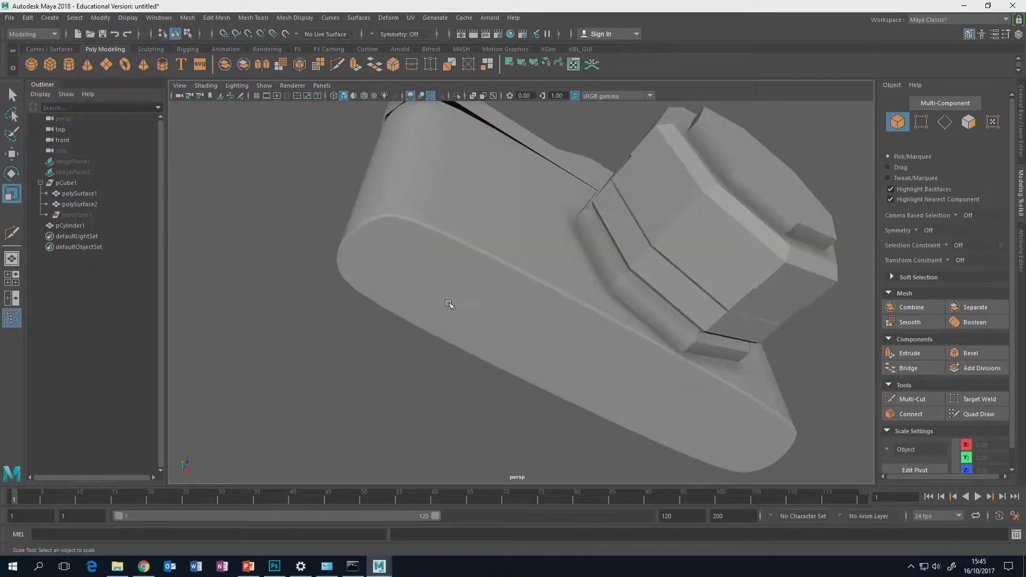
pyautogui.keyDown('alt'); pyautogui.moveTo(449, 220); pyautogui.dragTo(446, 316); pyautogui.keyUp('alt')
pyautogui.keyDown('alt'); pyautogui.moveTo(445, 316); pyautogui.dragTo(447, 316, button='middle'); pyautogui.keyUp('alt')
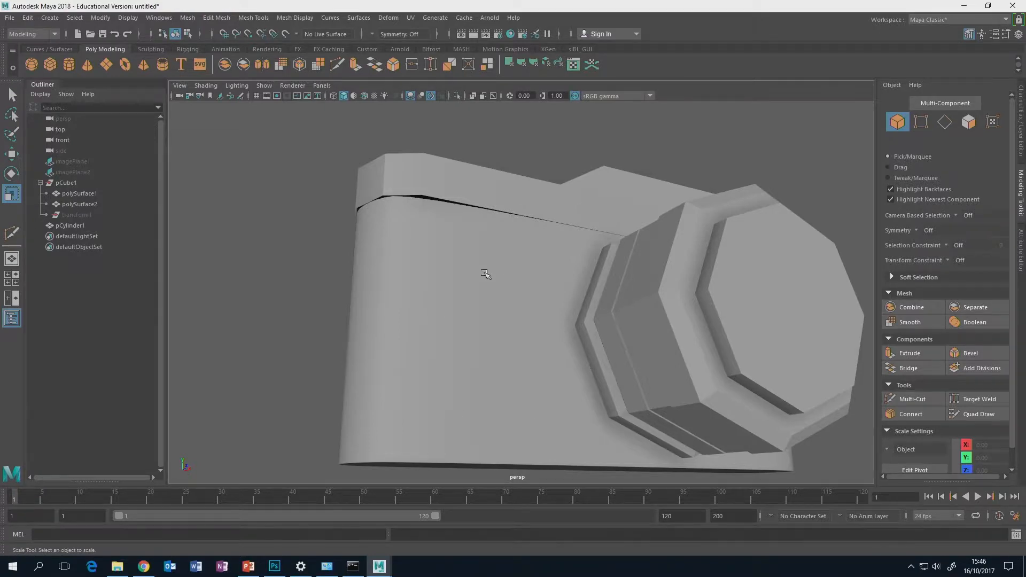
# Select the lower camera body and examine the supporting edges around its underside in smooth preview
pyautogui.click(486, 274)
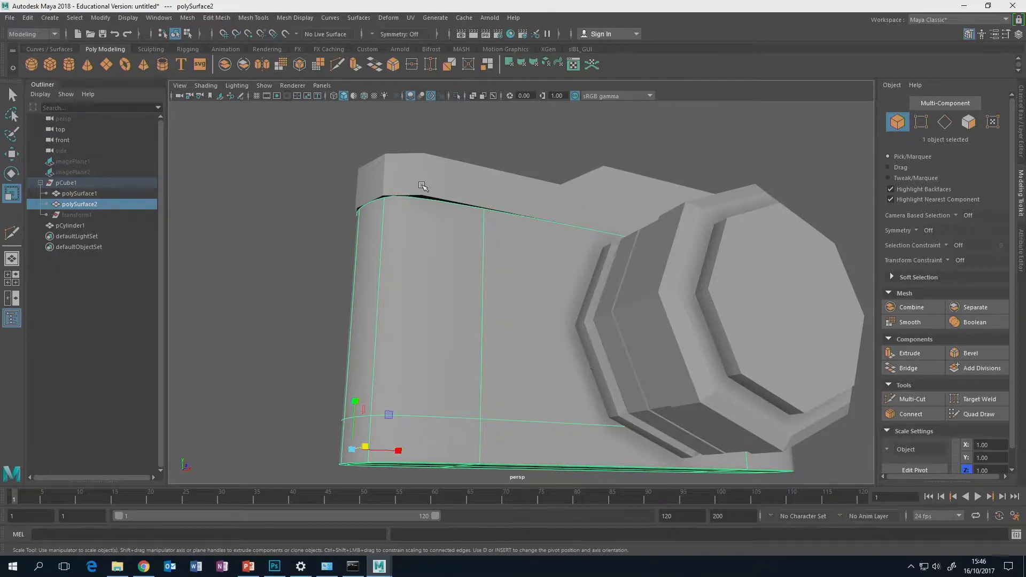
pyautogui.keyDown('alt'); pyautogui.moveTo(470, 281); pyautogui.dragTo(484, 245); pyautogui.keyUp('alt')
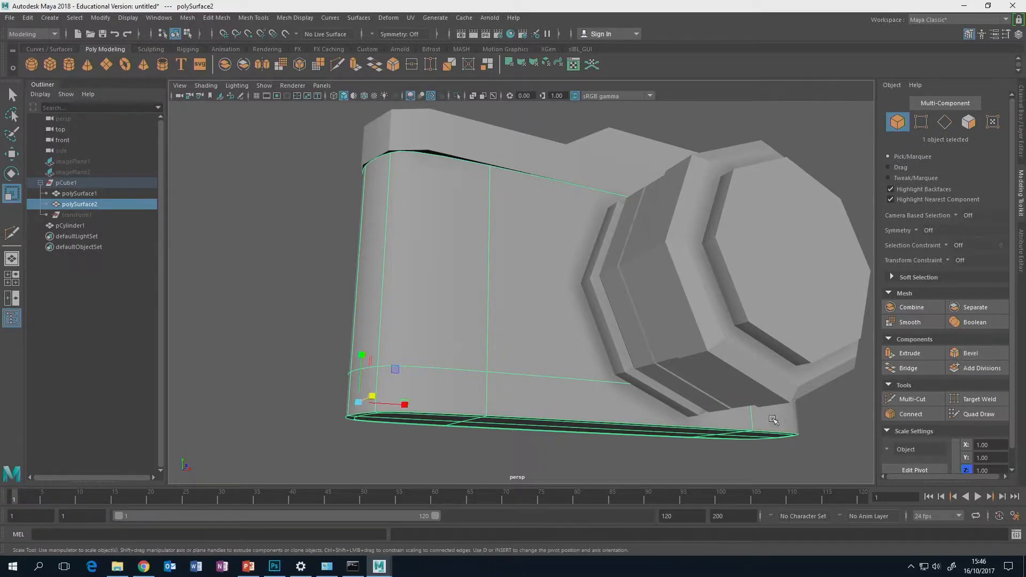
pyautogui.keyDown('alt'); pyautogui.moveTo(774, 420); pyautogui.dragTo(800, 366); pyautogui.keyUp('alt')
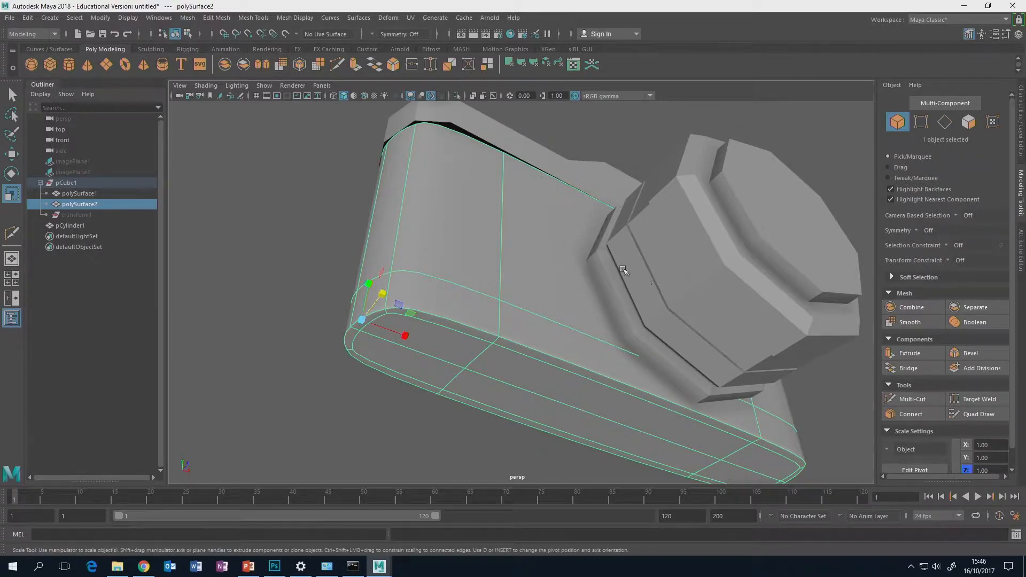
pyautogui.keyDown('alt'); pyautogui.moveTo(689, 299); pyautogui.dragTo(536, 376); pyautogui.keyUp('alt')
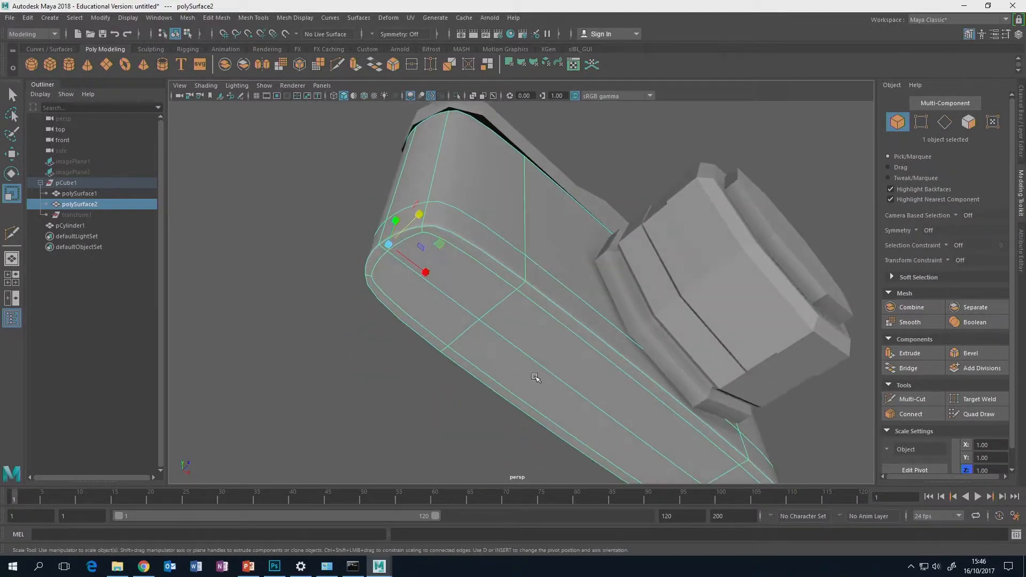
pyautogui.click(513, 374)
pyautogui.keyDown('alt'); pyautogui.moveTo(501, 343); pyautogui.dragTo(461, 390); pyautogui.keyUp('alt')
# Turn off smooth preview on the lower camera body and bring its upper corner seam into close view
pyautogui.click(477, 167)
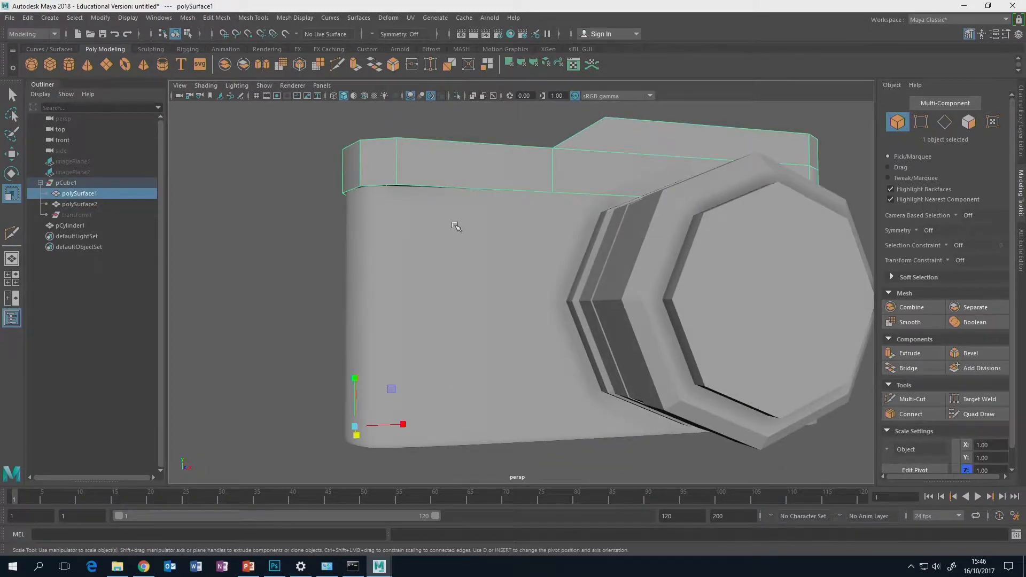
pyautogui.click(456, 227)
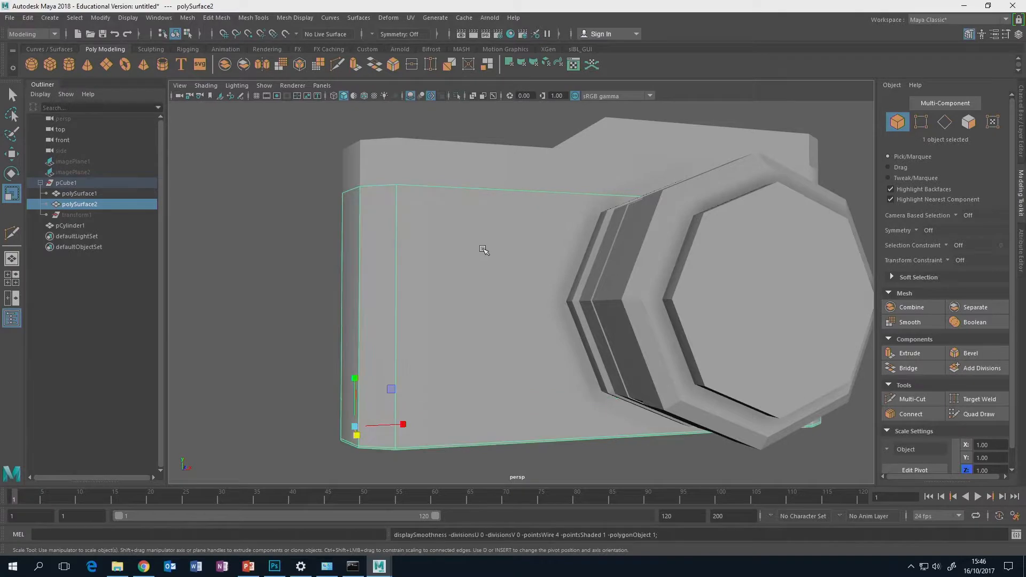
pyautogui.keyDown('alt'); pyautogui.moveTo(481, 238); pyautogui.dragTo(522, 321); pyautogui.keyUp('alt')
pyautogui.scroll(4, 469, 295)
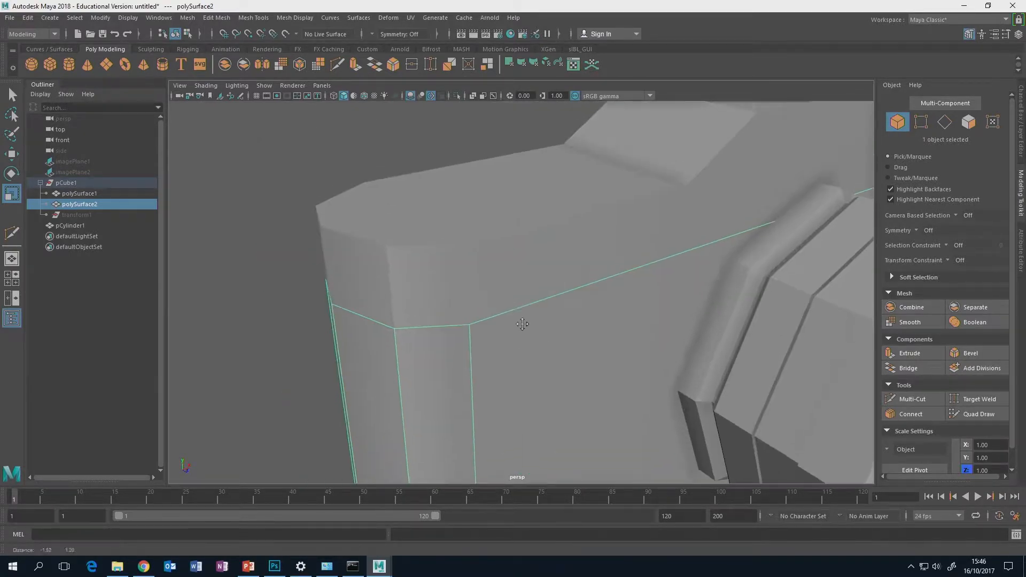
pyautogui.scroll(3, 522, 304)
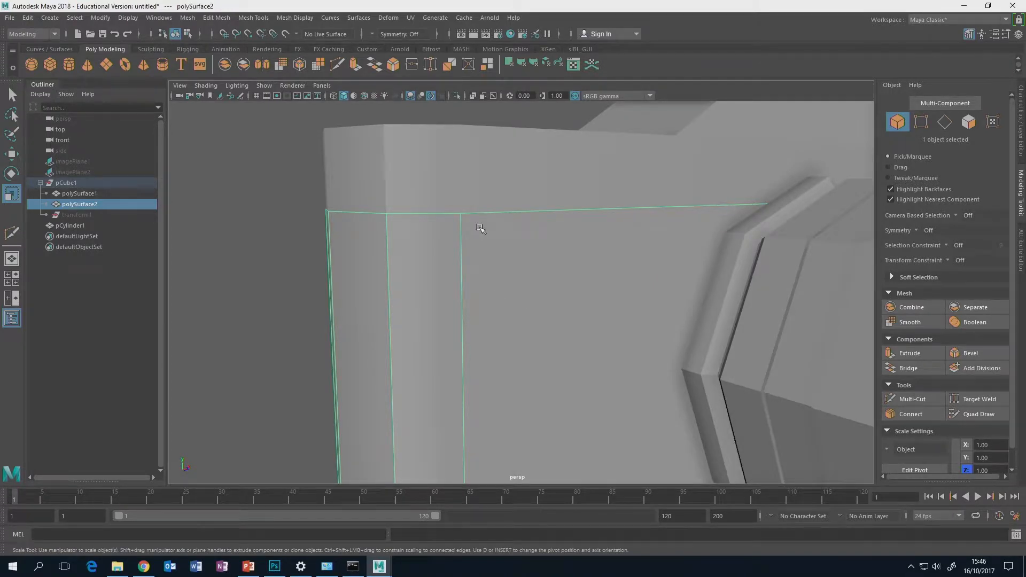
# Select the top section and lower body alternately to compare the two pieces along their seam
pyautogui.click(469, 187)
pyautogui.click(482, 241)
pyautogui.click(474, 194)
pyautogui.click(481, 222)
pyautogui.click(481, 201)
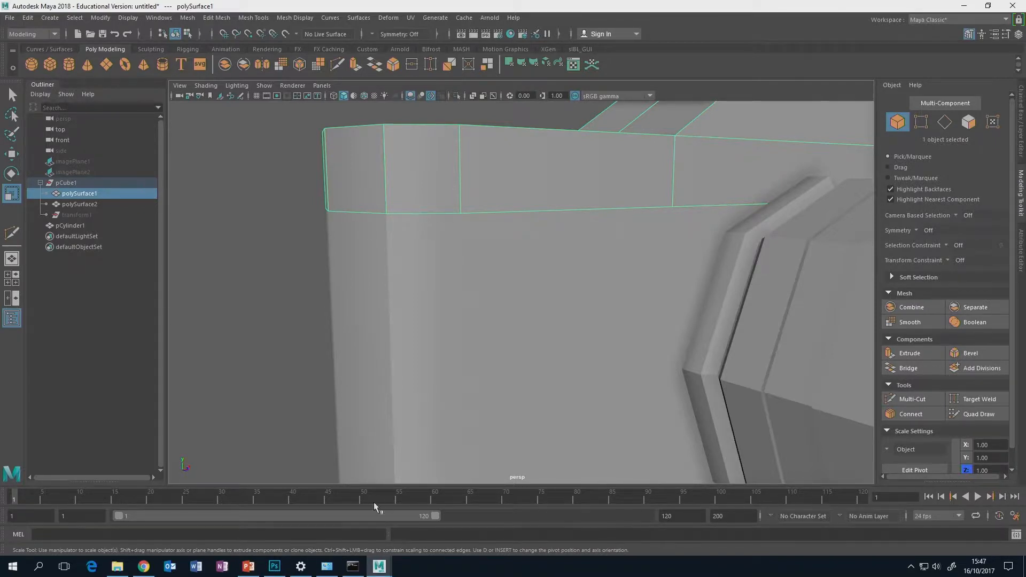
# Switch to Photoshop and examine the panel seams and rounded end of the camera in the top-view reference photo at up to 100% zoom
pyautogui.click(274, 566)
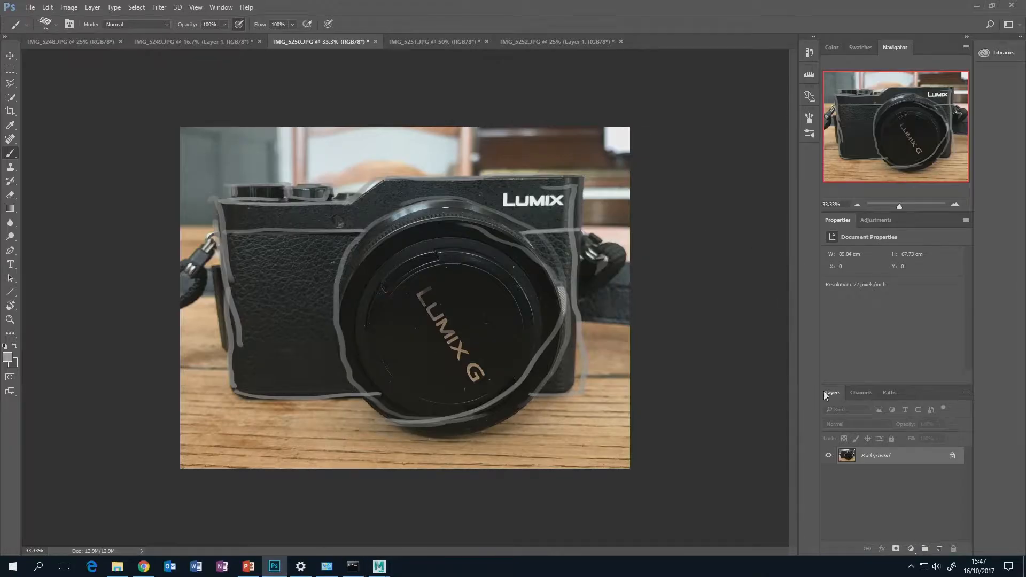
pyautogui.click(440, 40)
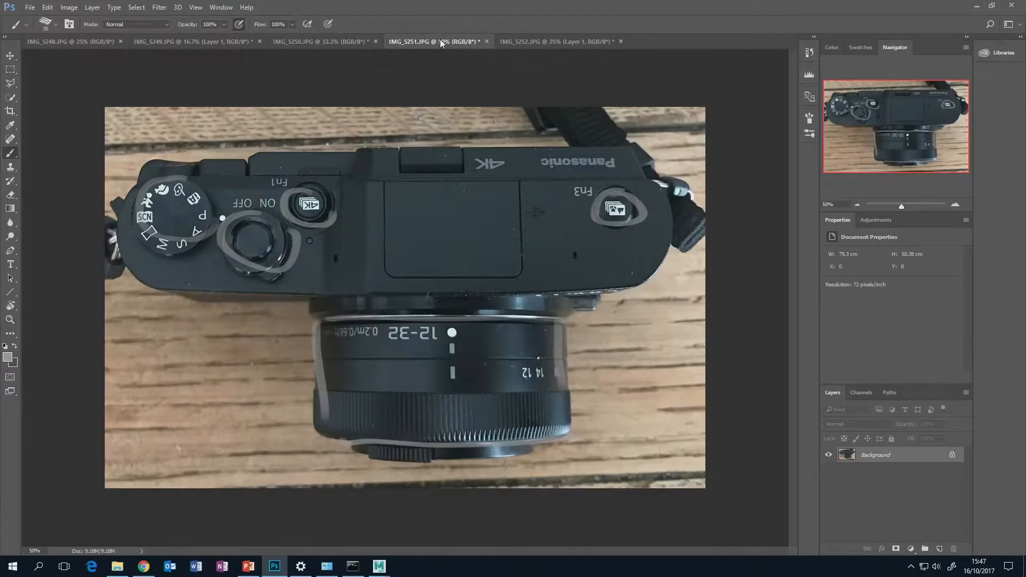
pyautogui.click(311, 44)
pyautogui.click(427, 42)
pyautogui.click(954, 206)
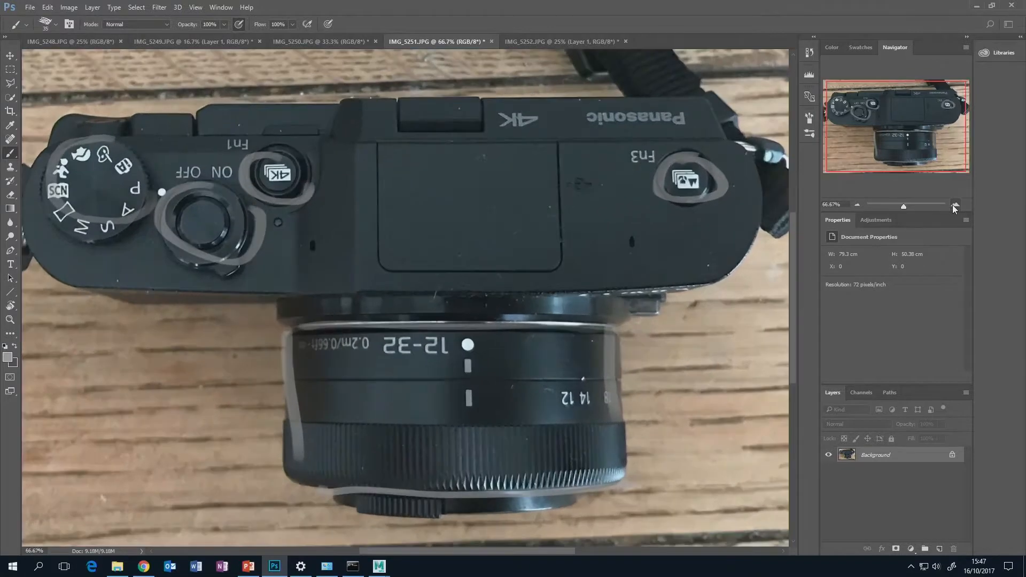
pyautogui.click(955, 206)
pyautogui.moveTo(905, 141); pyautogui.dragTo(912, 133)
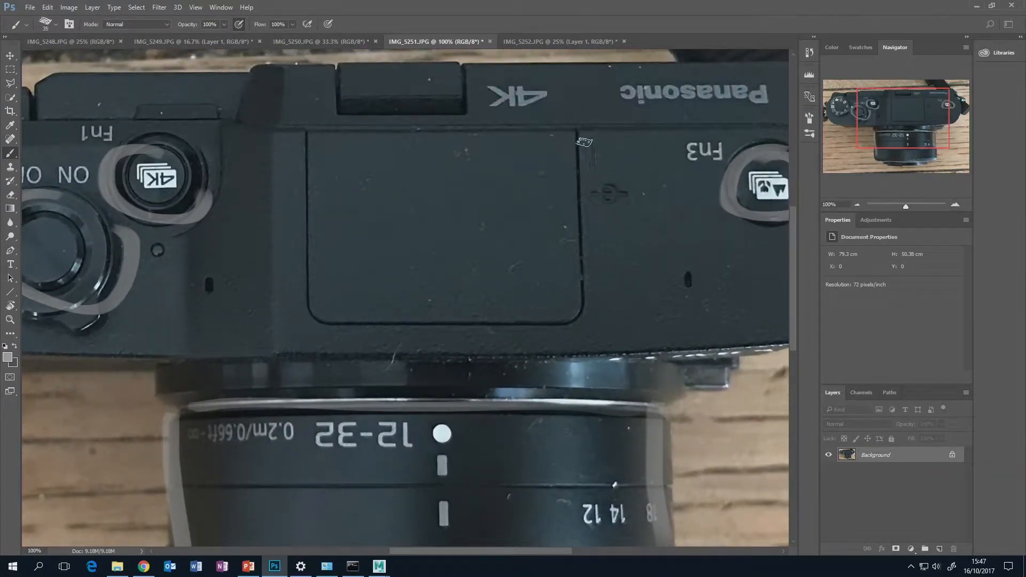
pyautogui.moveTo(875, 136); pyautogui.dragTo(899, 130)
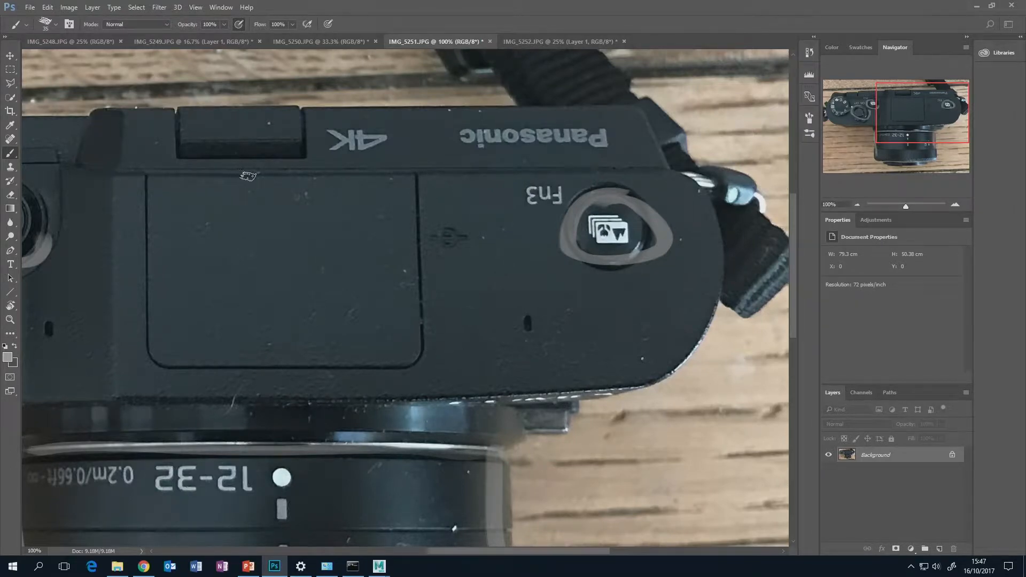
pyautogui.click(857, 205)
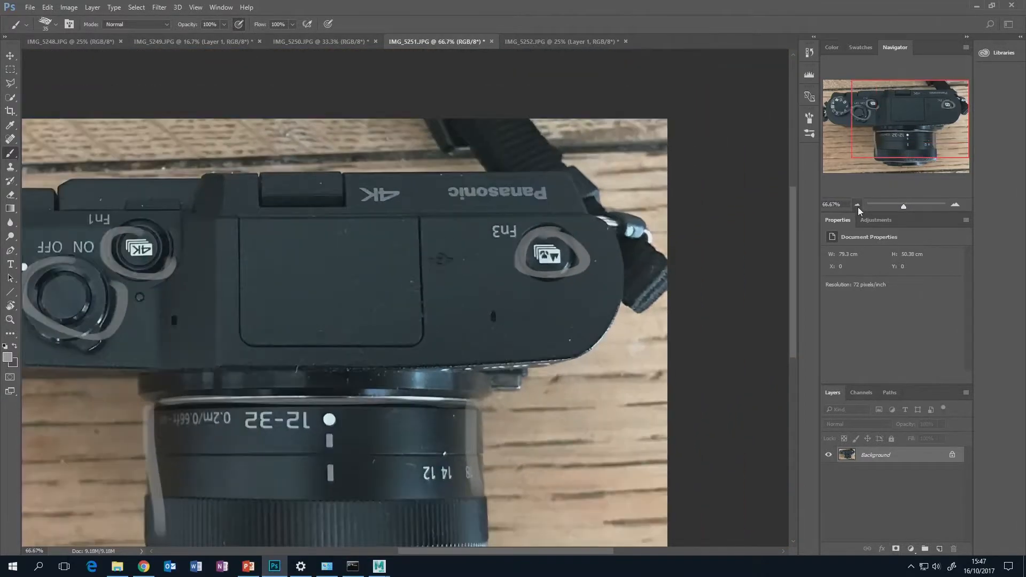
pyautogui.click(858, 206)
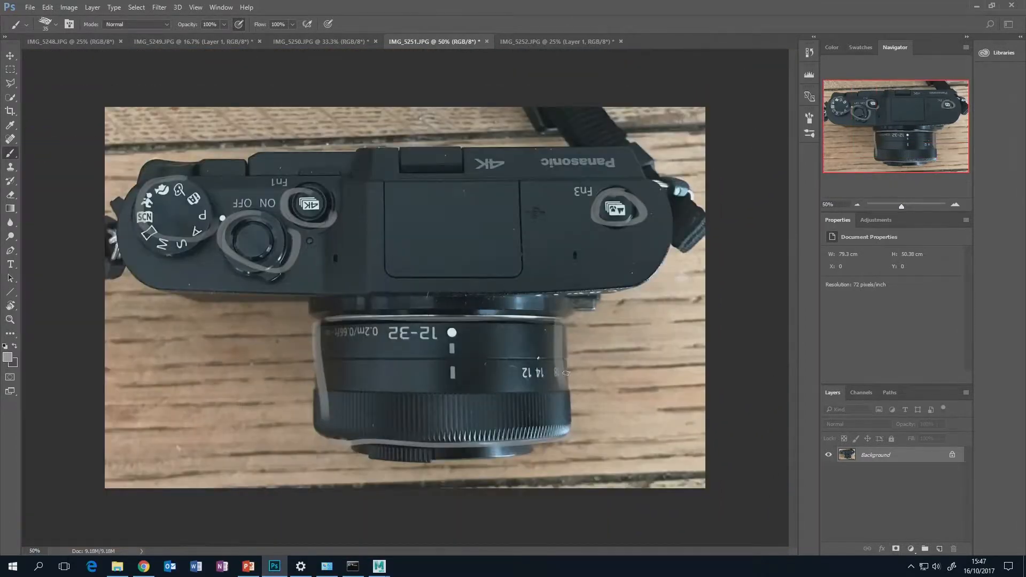
# Switch back to Maya and examine the top section's corner and its edges above the seam
pyautogui.click(378, 568)
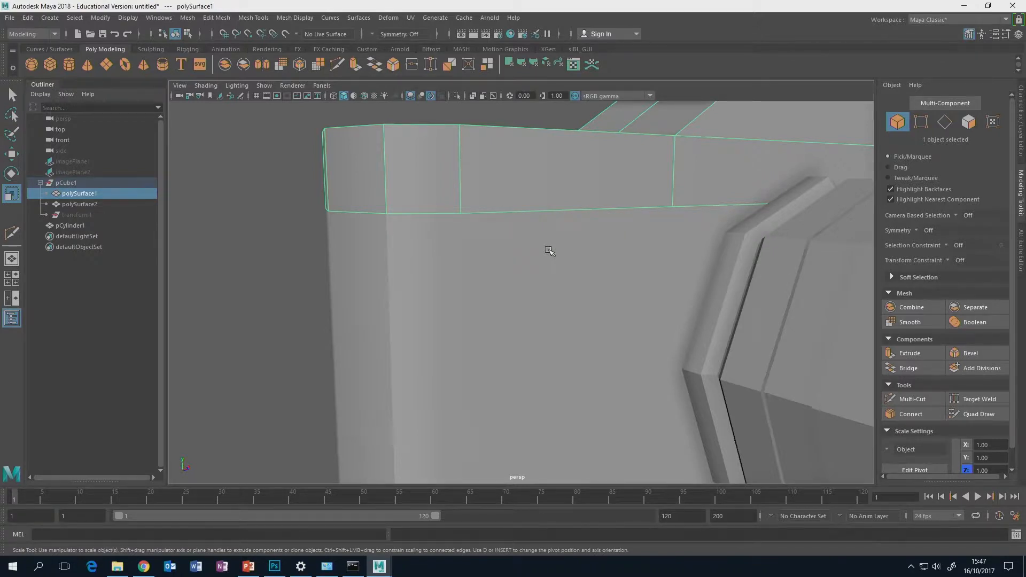
pyautogui.keyDown('alt'); pyautogui.moveTo(602, 284); pyautogui.dragTo(582, 276, button='middle'); pyautogui.keyUp('alt')
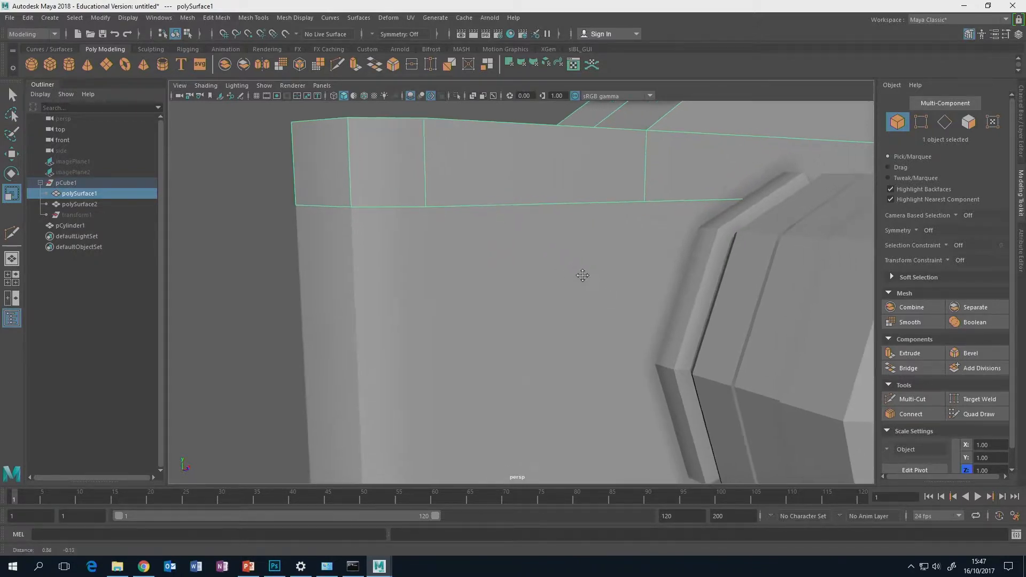
pyautogui.keyDown('alt'); pyautogui.moveTo(583, 275); pyautogui.dragTo(571, 289); pyautogui.keyUp('alt')
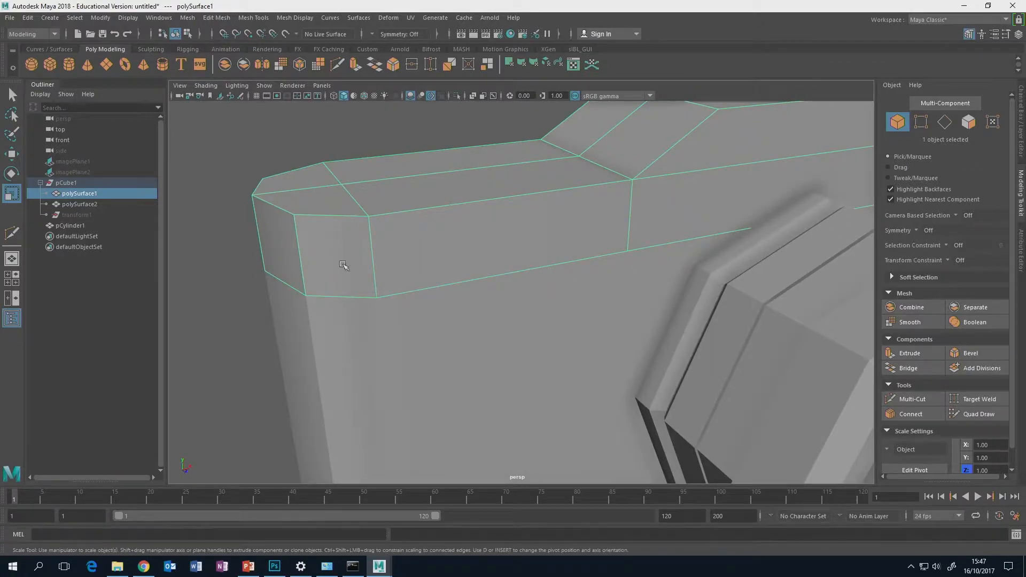
pyautogui.keyDown('alt'); pyautogui.moveTo(326, 214); pyautogui.dragTo(321, 215); pyautogui.keyUp('alt')
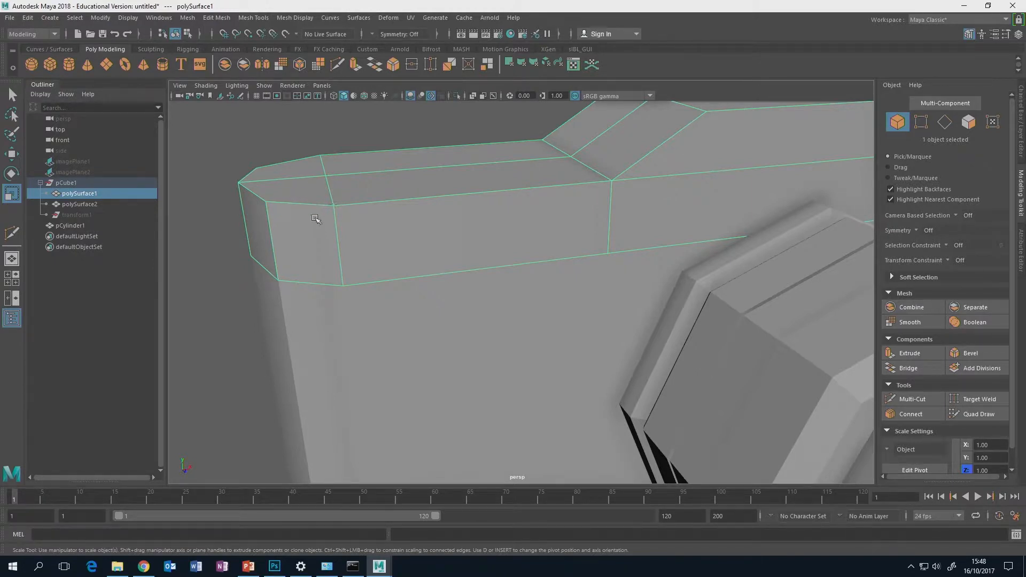
pyautogui.keyDown('alt'); pyautogui.moveTo(342, 231); pyautogui.dragTo(367, 256); pyautogui.keyUp('alt')
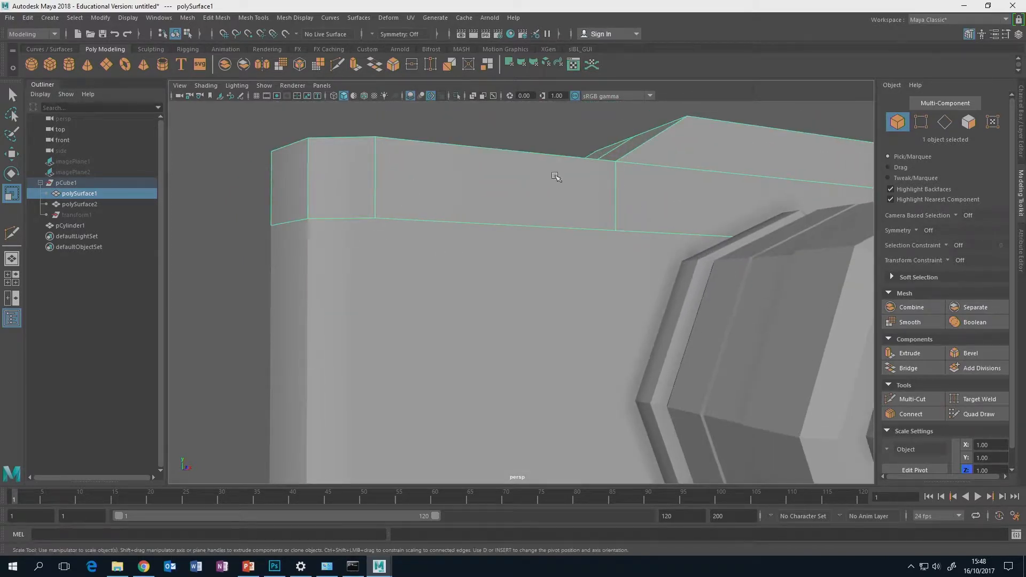
# Isolate the lower camera body in the perspective view so its open top is exposed
pyautogui.click(369, 276)
pyautogui.click(396, 199)
pyautogui.click(368, 249)
pyautogui.keyDown('alt'); pyautogui.moveTo(442, 241); pyautogui.dragTo(439, 288); pyautogui.keyUp('alt')
pyautogui.keyDown('alt'); pyautogui.moveTo(369, 380); pyautogui.dragTo(374, 258); pyautogui.keyUp('alt')
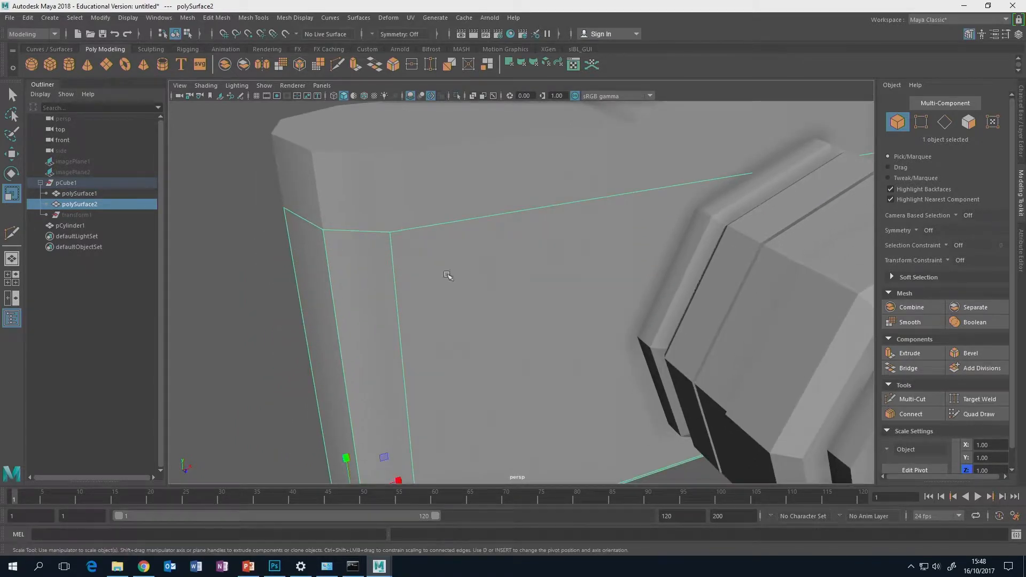
pyautogui.hotkey('ctrl', '1')
pyautogui.keyDown('alt'); pyautogui.moveTo(481, 239); pyautogui.dragTo(543, 288); pyautogui.keyUp('alt')
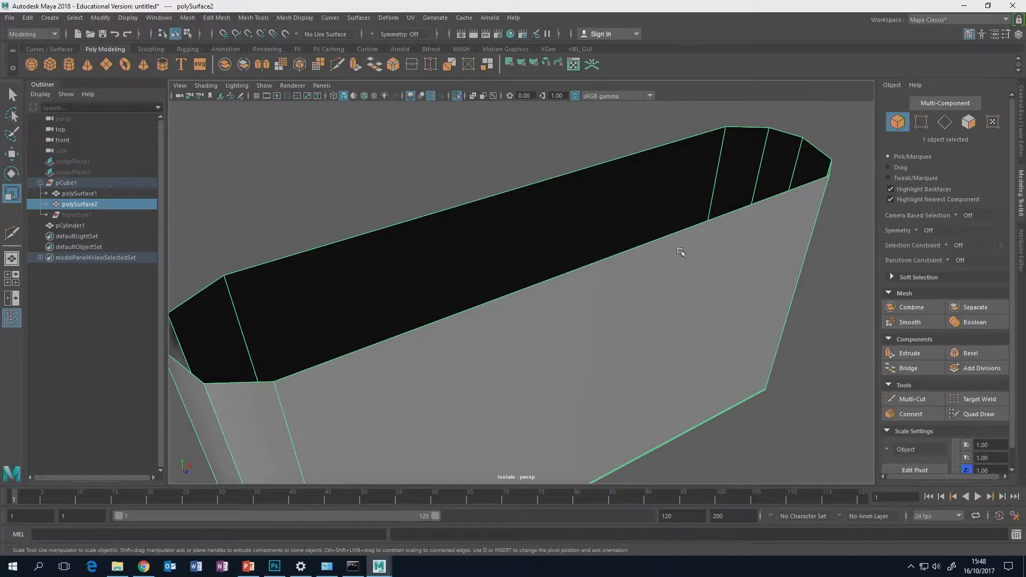
# Switch the lower body to edge selection and select the whole border loop around its open top
pyautogui.rightClick(681, 243)
pyautogui.click(680, 213)
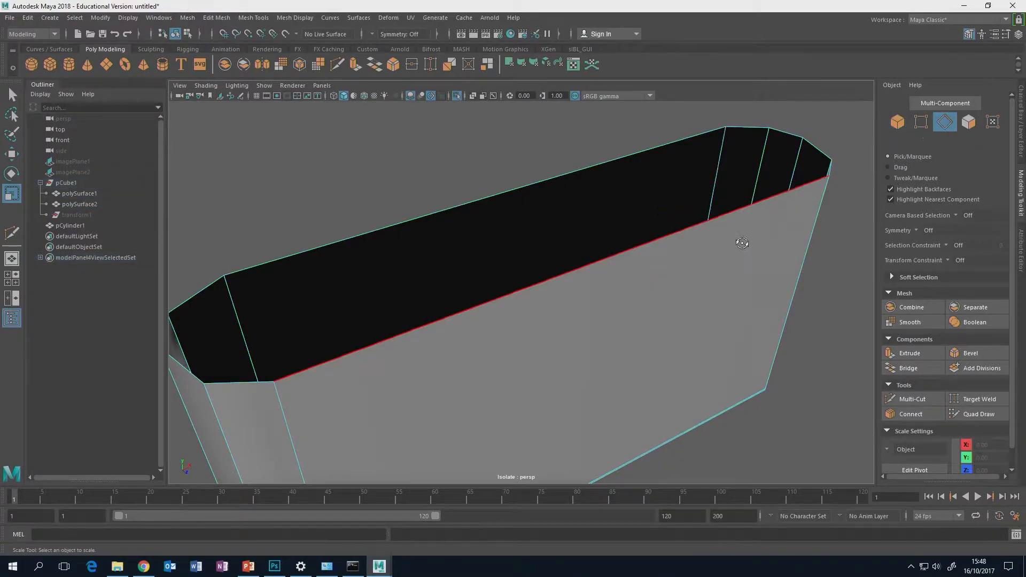
pyautogui.keyDown('alt'); pyautogui.moveTo(737, 238); pyautogui.dragTo(716, 256); pyautogui.keyUp('alt')
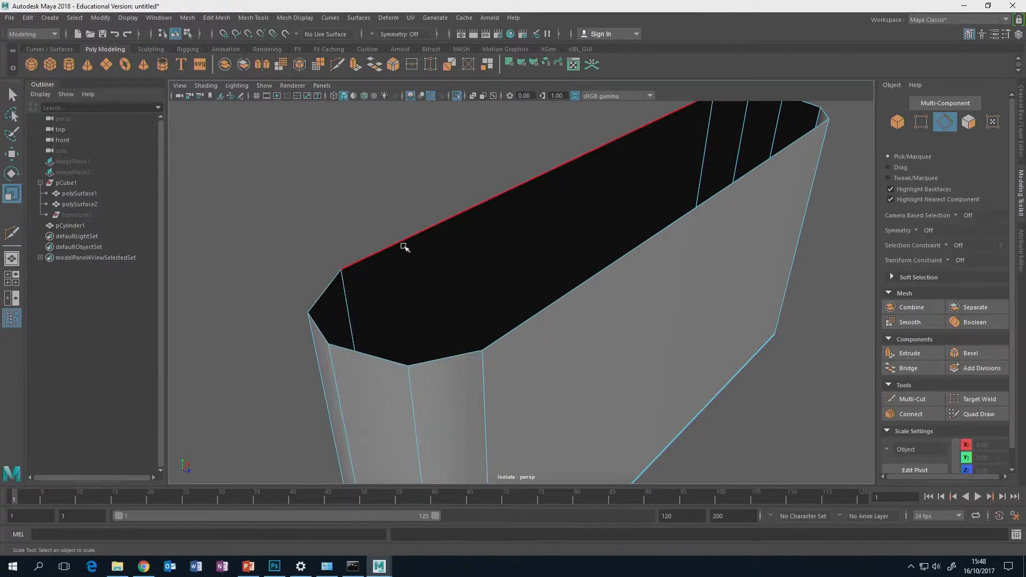
pyautogui.keyDown('alt'); pyautogui.moveTo(642, 259); pyautogui.dragTo(612, 273, button='right'); pyautogui.keyUp('alt')
pyautogui.keyDown('alt'); pyautogui.moveTo(611, 273); pyautogui.dragTo(547, 290, button='middle'); pyautogui.keyUp('alt')
pyautogui.keyDown('alt'); pyautogui.moveTo(547, 290); pyautogui.dragTo(529, 296, button='right'); pyautogui.keyUp('alt')
pyautogui.keyDown('alt'); pyautogui.moveTo(529, 295); pyautogui.dragTo(586, 280); pyautogui.keyUp('alt')
pyautogui.doubleClick(395, 351)
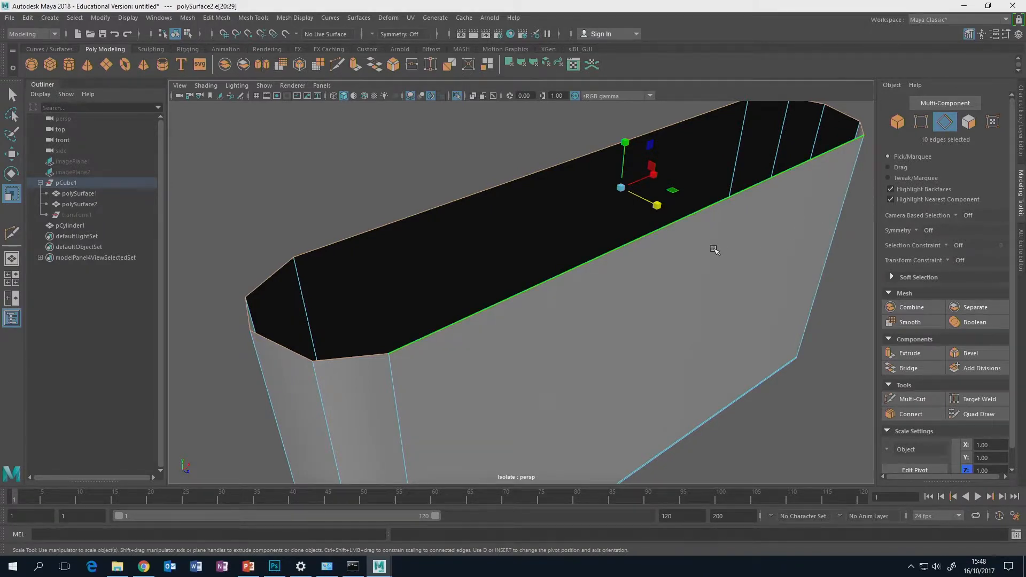
# Extrude the selected top border edges and scale them slightly inward along the Z and X axes to form a narrow rim
pyautogui.keyDown('alt'); pyautogui.moveTo(714, 249); pyautogui.dragTo(621, 213); pyautogui.keyUp('alt')
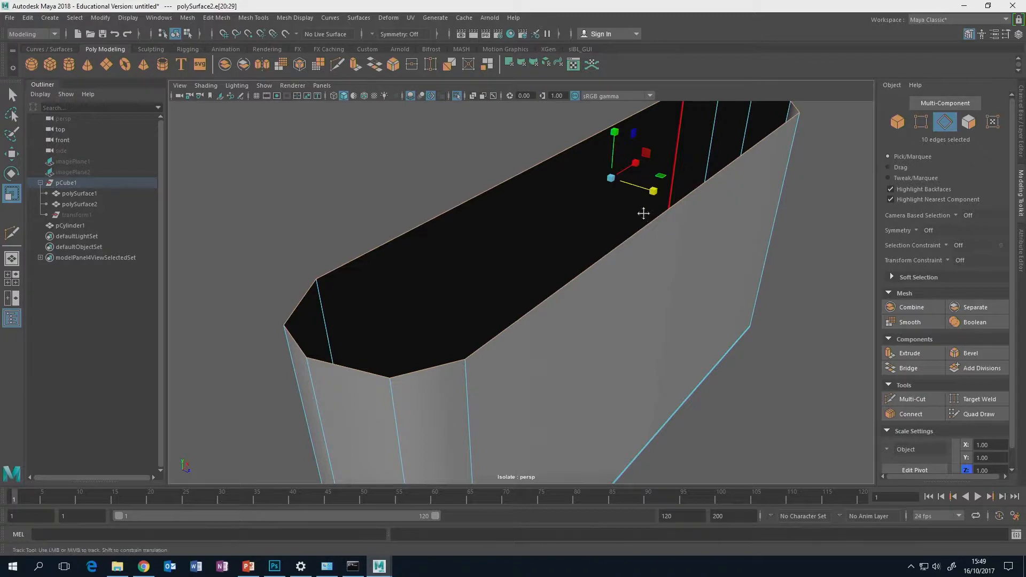
pyautogui.keyDown('alt'); pyautogui.moveTo(644, 211); pyautogui.dragTo(634, 256); pyautogui.keyUp('alt')
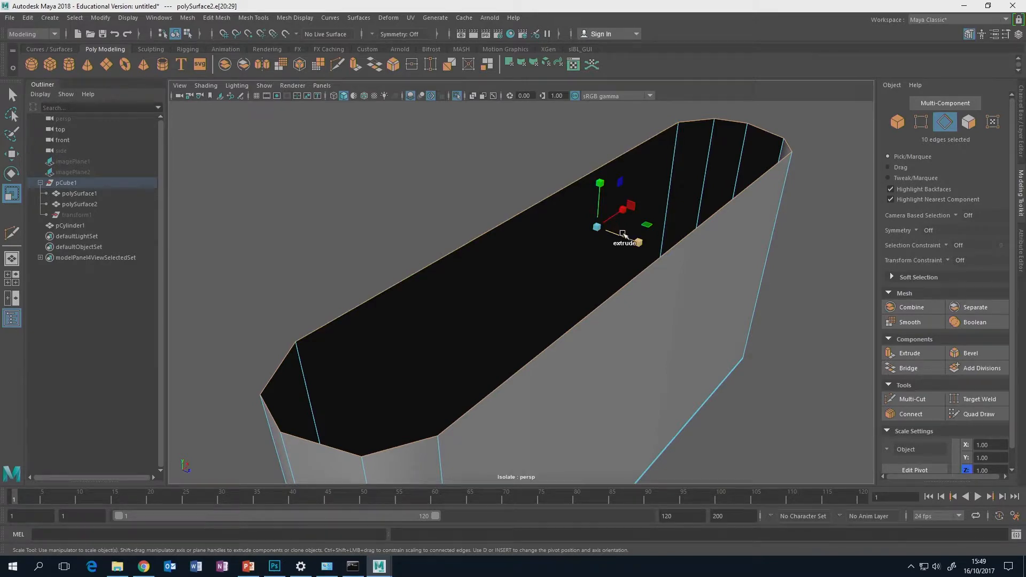
pyautogui.keyDown('shift'); pyautogui.moveTo(638, 241); pyautogui.dragTo(638, 243); pyautogui.keyUp('shift')
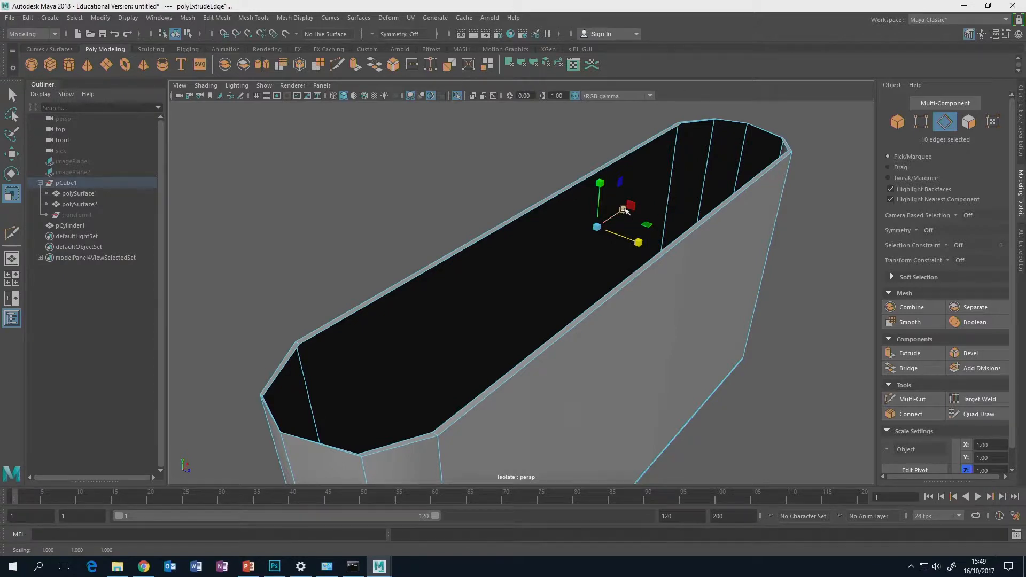
pyautogui.moveTo(625, 209); pyautogui.dragTo(625, 210)
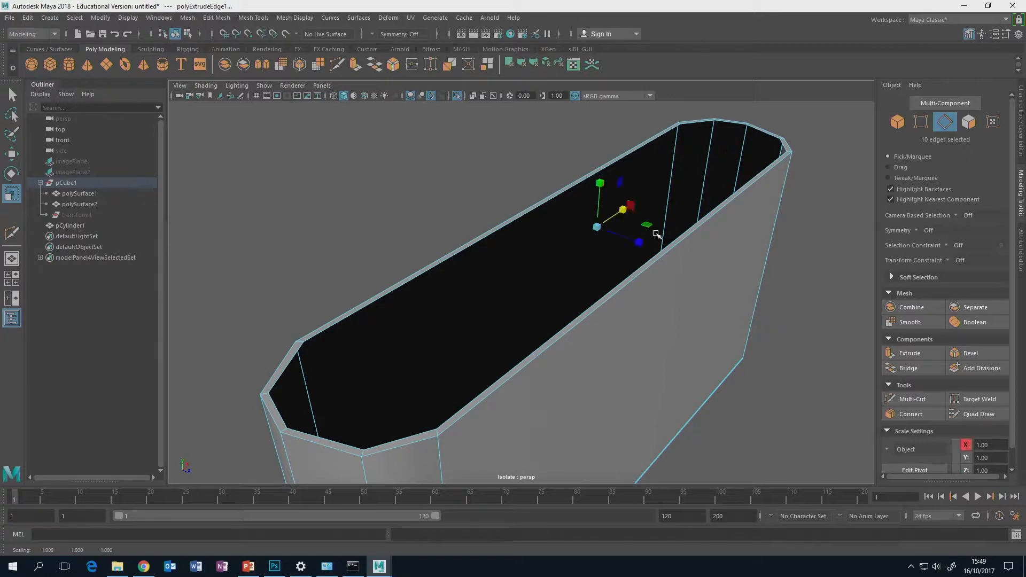
pyautogui.keyDown('alt'); pyautogui.moveTo(699, 251); pyautogui.dragTo(642, 252); pyautogui.keyUp('alt')
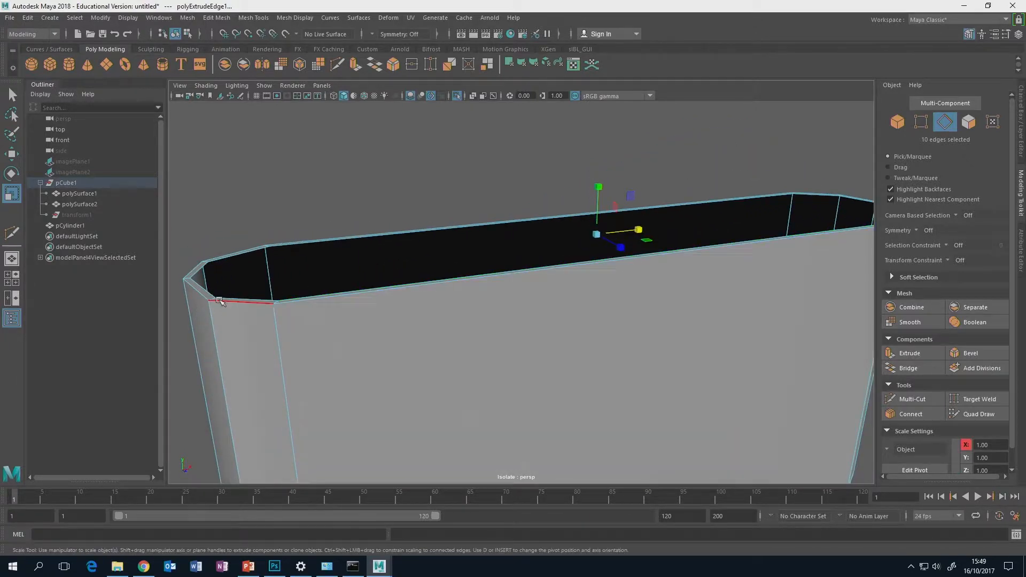
# Return the lower body to object selection, preview it smoothed and examine how its new top rim and corners hold
pyautogui.keyDown('alt'); pyautogui.moveTo(346, 291); pyautogui.dragTo(380, 295); pyautogui.keyUp('alt')
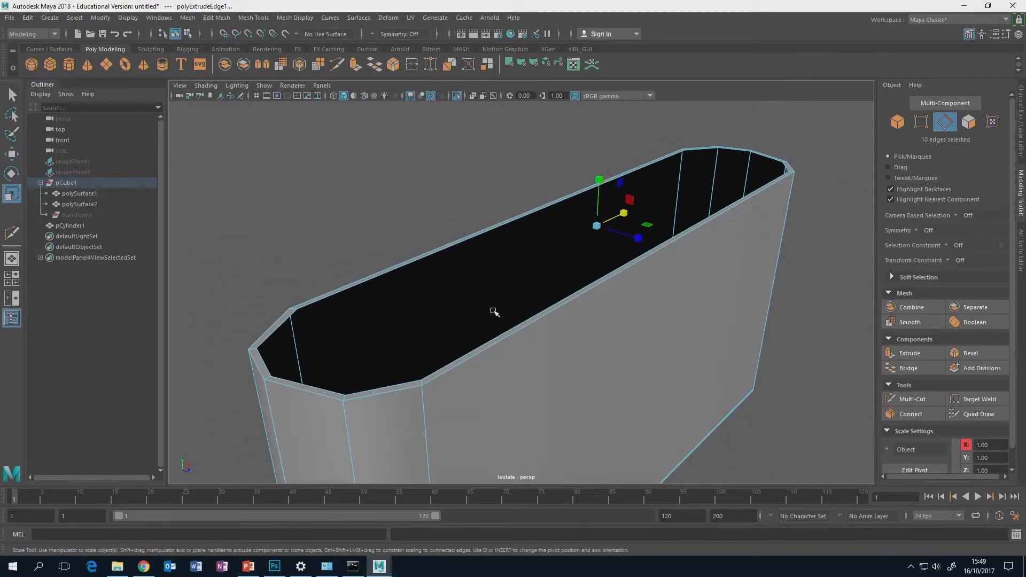
pyautogui.moveTo(495, 312)
pyautogui.keyDown('alt'); pyautogui.mouseDown()
pyautogui.moveTo(450, 315)
pyautogui.moveTo(486, 317)
pyautogui.mouseUp(); pyautogui.keyUp('alt')
pyautogui.keyDown('alt'); pyautogui.moveTo(482, 326); pyautogui.dragTo(500, 294, button='middle'); pyautogui.keyUp('alt')
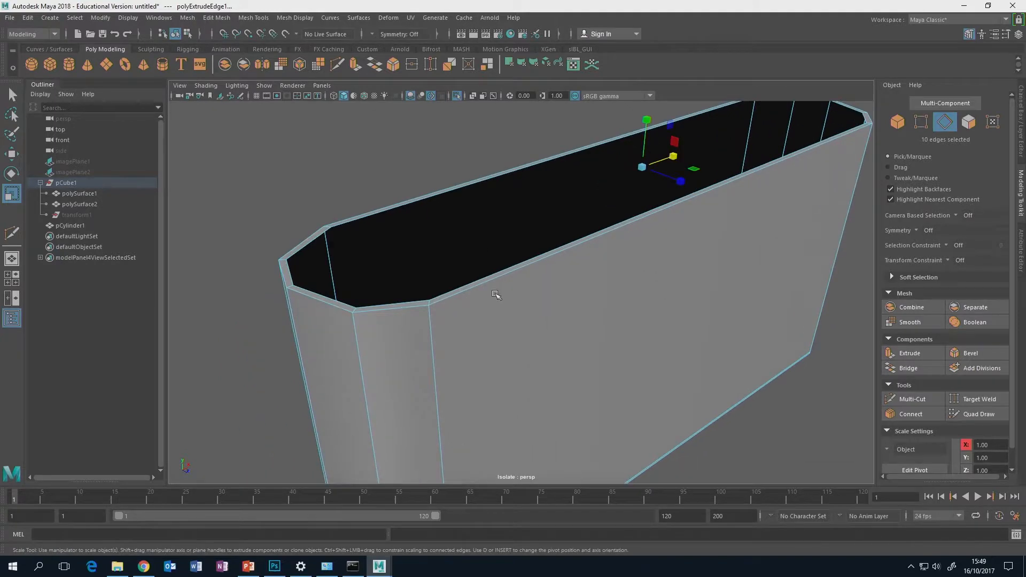
pyautogui.scroll(2, 495, 293)
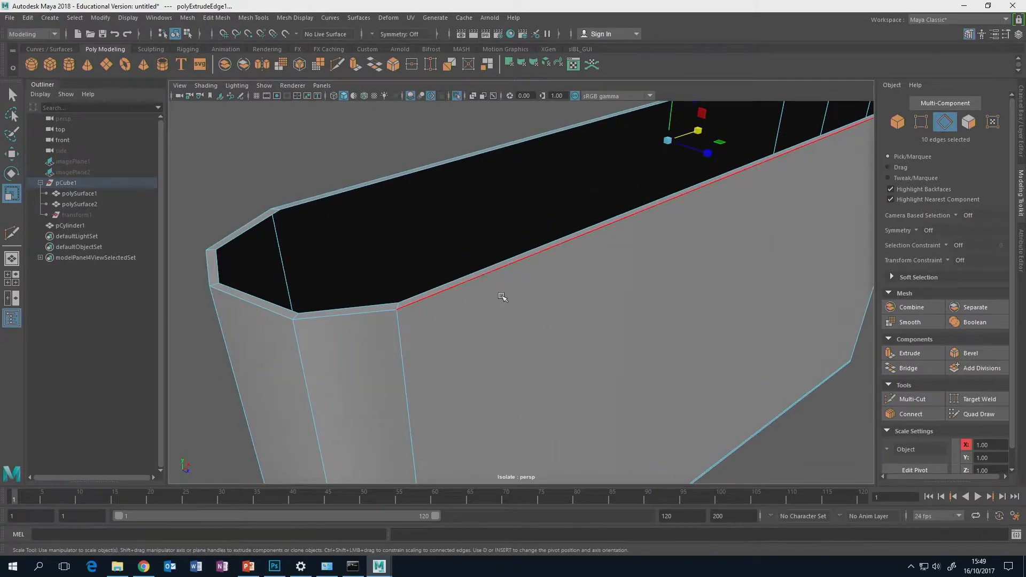
pyautogui.scroll(-4, 503, 297)
pyautogui.keyDown('alt'); pyautogui.moveTo(504, 293); pyautogui.dragTo(510, 298); pyautogui.keyUp('alt')
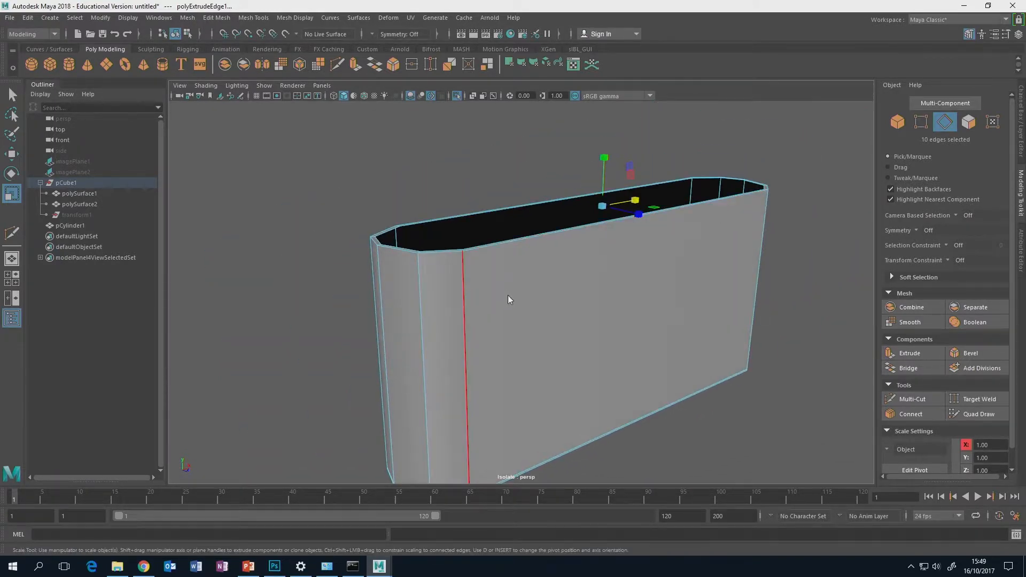
pyautogui.moveTo(508, 299); pyautogui.dragTo(552, 243, button='right')
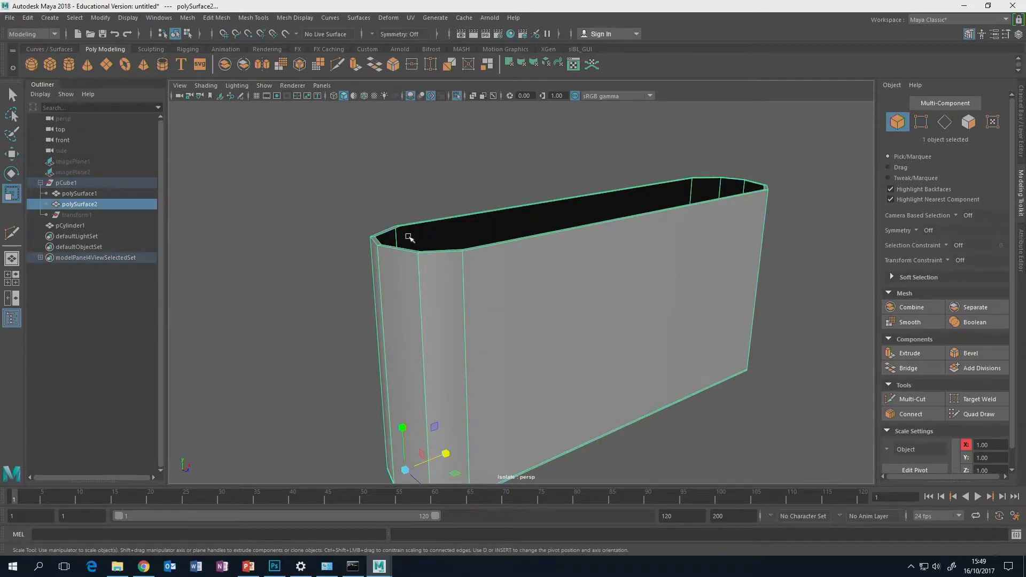
pyautogui.press('3')
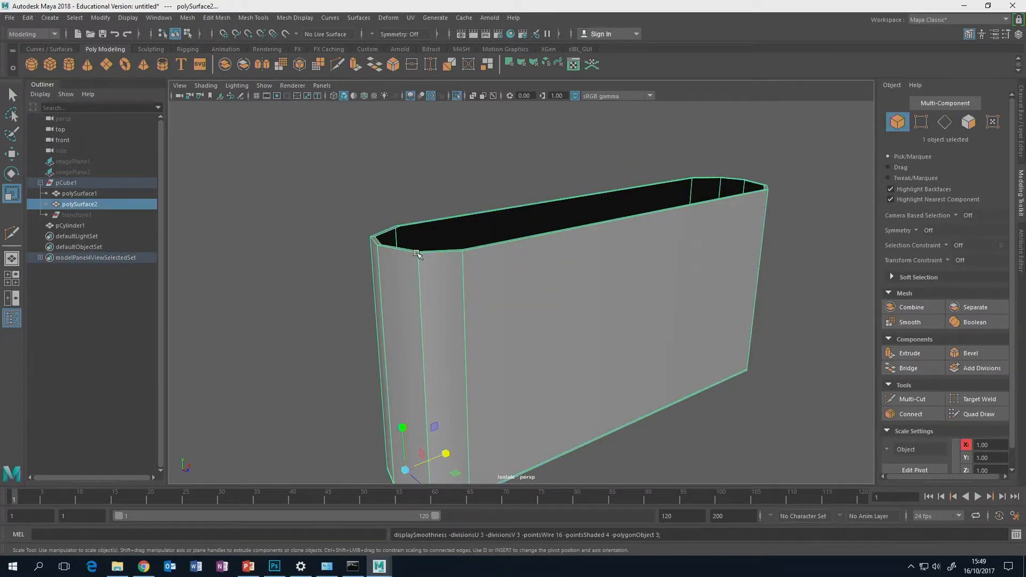
pyautogui.click(324, 290)
pyautogui.keyDown('alt'); pyautogui.moveTo(443, 293); pyautogui.dragTo(395, 343); pyautogui.keyUp('alt')
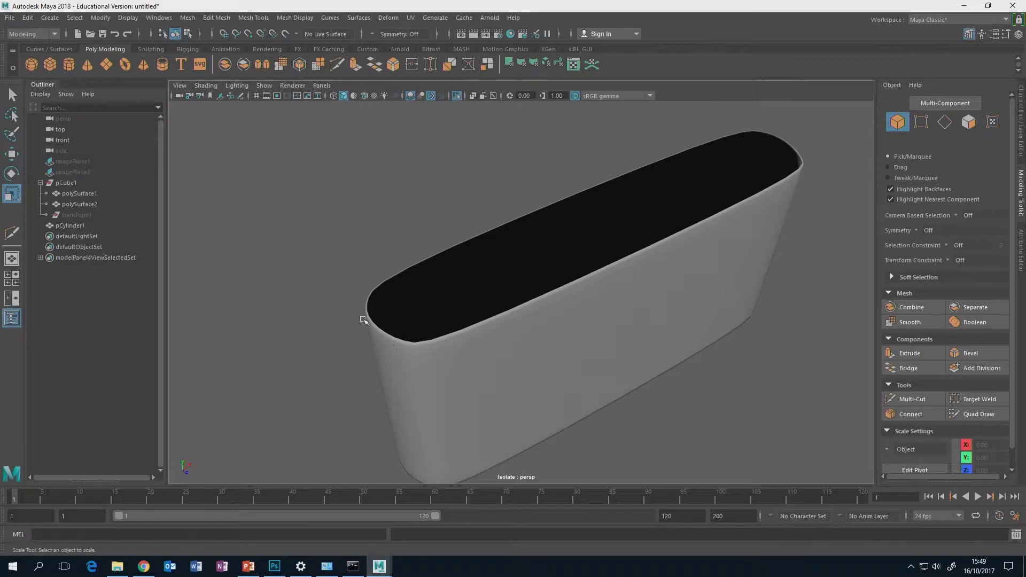
pyautogui.keyDown('alt'); pyautogui.moveTo(715, 249); pyautogui.dragTo(676, 218); pyautogui.keyUp('alt')
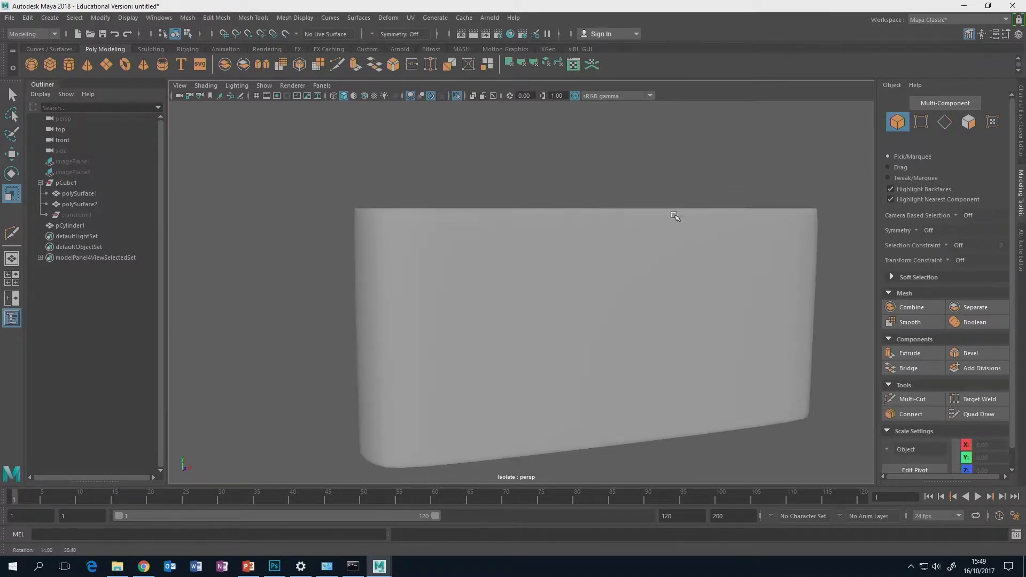
pyautogui.keyDown('alt'); pyautogui.moveTo(364, 203); pyautogui.dragTo(480, 306); pyautogui.keyUp('alt')
# Turn off the lower body's smooth preview and insert a supporting edge loop just below its top rim with Multi-Cut
pyautogui.click(428, 279)
pyautogui.press('1')
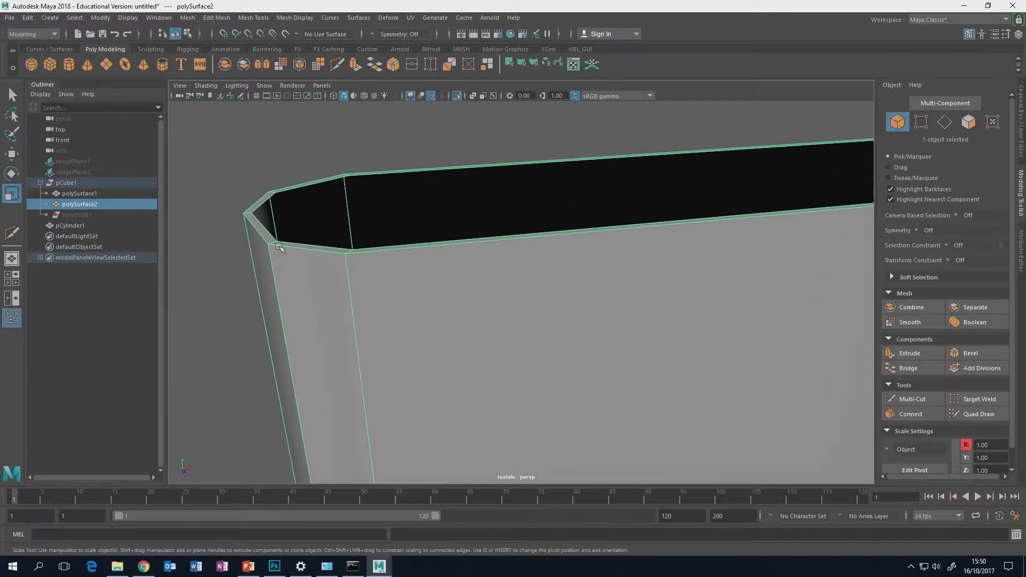
pyautogui.click(912, 399)
pyautogui.click(345, 253)
pyautogui.press('Escape')
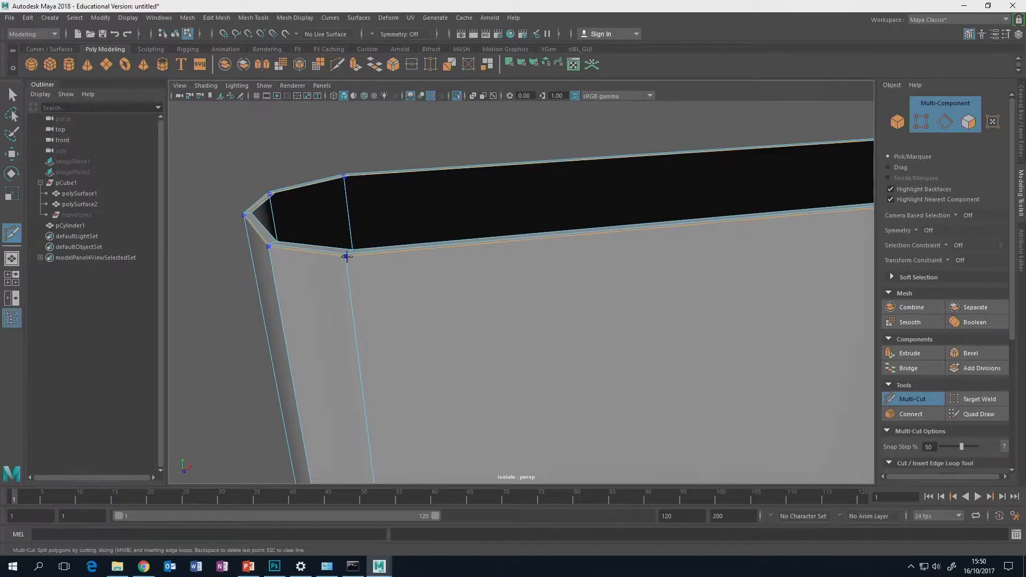
pyautogui.keyDown('ctrl'); pyautogui.click(346, 257); pyautogui.keyUp('ctrl')
pyautogui.click(346, 259)
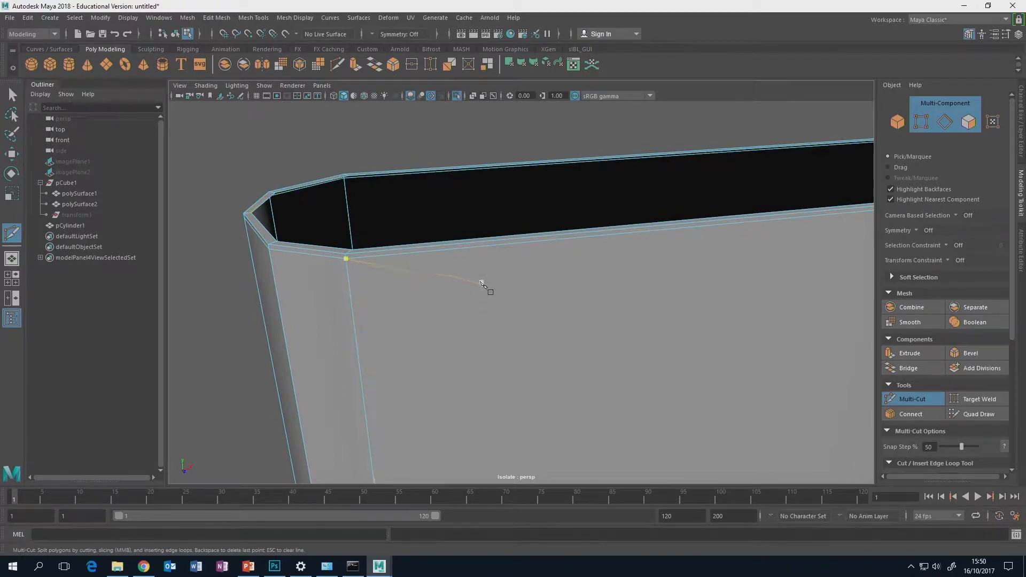
# Insert another edge loop around the flat top face of the rim, then leave the Multi-Cut tool
pyautogui.keyDown('alt'); pyautogui.moveTo(480, 282); pyautogui.dragTo(453, 306); pyautogui.keyUp('alt')
pyautogui.keyDown('alt'); pyautogui.moveTo(403, 304); pyautogui.dragTo(508, 258, button='middle'); pyautogui.keyUp('alt')
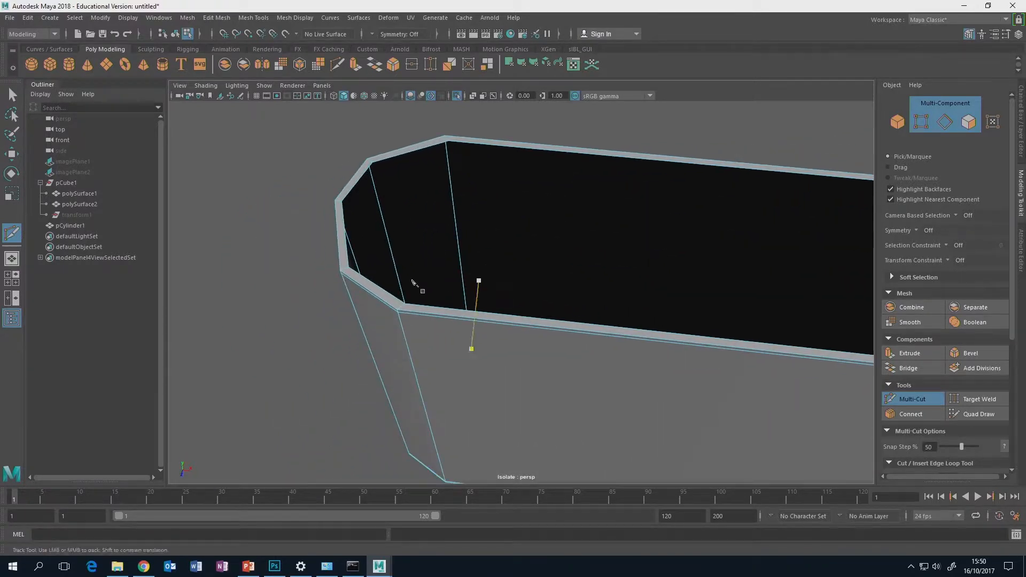
pyautogui.keyDown('alt'); pyautogui.moveTo(414, 283); pyautogui.dragTo(395, 298, button='right'); pyautogui.keyUp('alt')
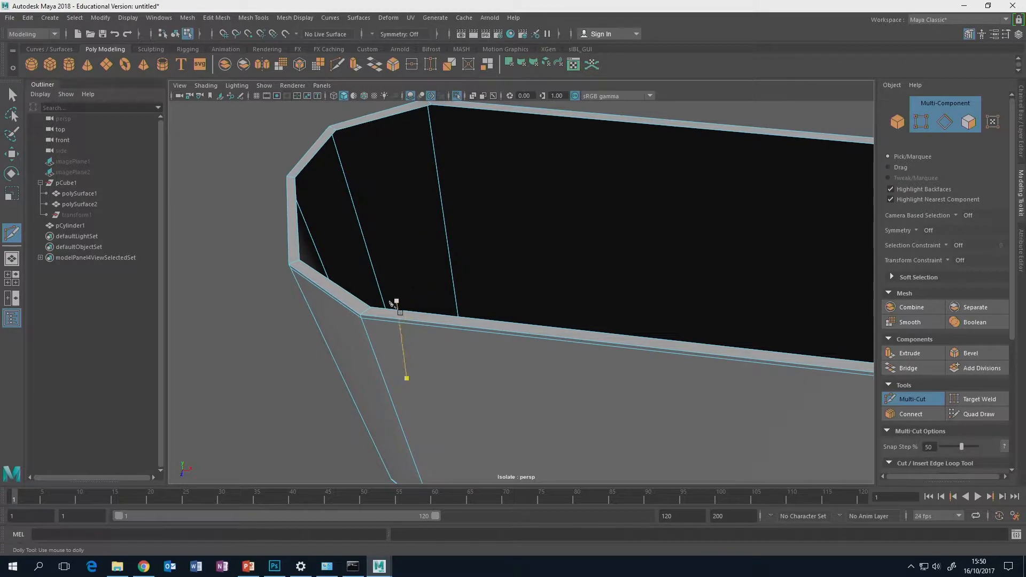
pyautogui.keyDown('ctrl'); pyautogui.click(362, 309); pyautogui.keyUp('ctrl')
pyautogui.keyDown('alt'); pyautogui.moveTo(404, 341); pyautogui.dragTo(428, 330, button='middle'); pyautogui.keyUp('alt')
pyautogui.keyDown('alt'); pyautogui.moveTo(428, 329); pyautogui.dragTo(449, 316, button='right'); pyautogui.keyUp('alt')
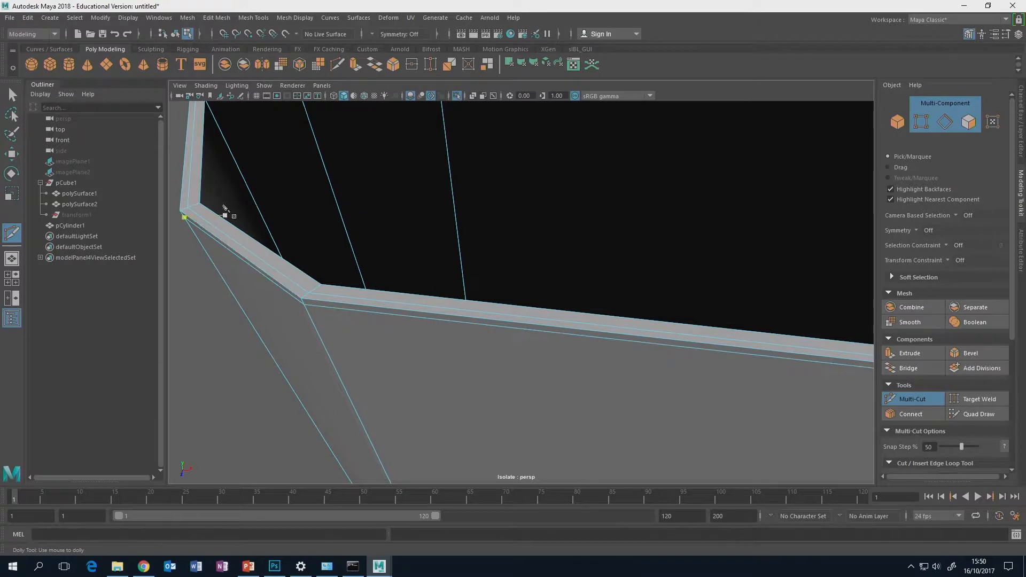
pyautogui.keyDown('alt'); pyautogui.moveTo(287, 262); pyautogui.dragTo(313, 211, button='middle'); pyautogui.keyUp('alt')
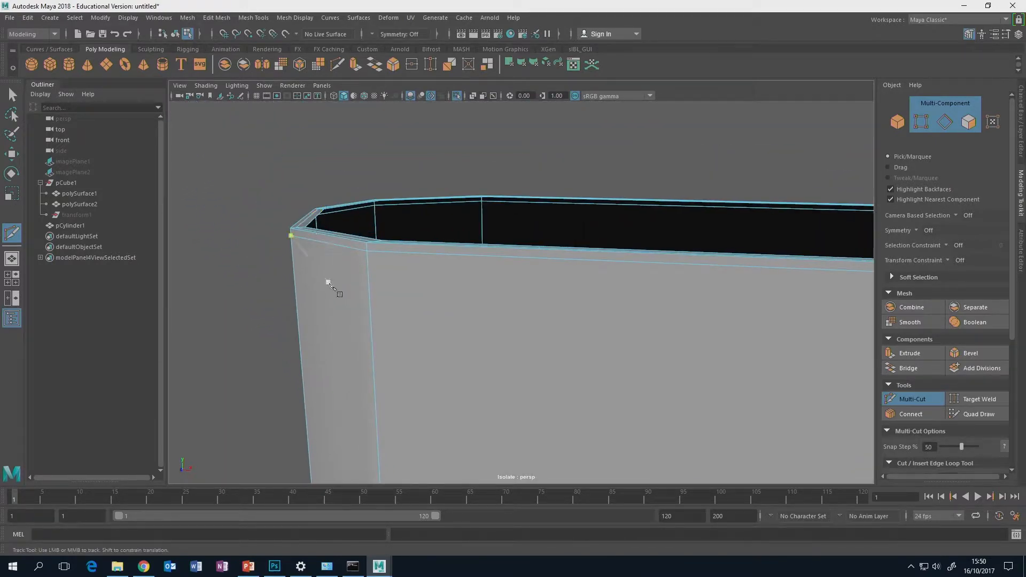
pyautogui.click(401, 258)
pyautogui.click(903, 402)
# Return the lower body to object selection, turn on its smooth preview and examine the sharpened rim around the opening
pyautogui.keyDown('alt'); pyautogui.moveTo(593, 362); pyautogui.dragTo(630, 313, button='middle'); pyautogui.keyUp('alt')
pyautogui.keyDown('alt'); pyautogui.moveTo(630, 313); pyautogui.dragTo(611, 334, button='right'); pyautogui.keyUp('alt')
pyautogui.moveTo(593, 259); pyautogui.dragTo(644, 240, button='right')
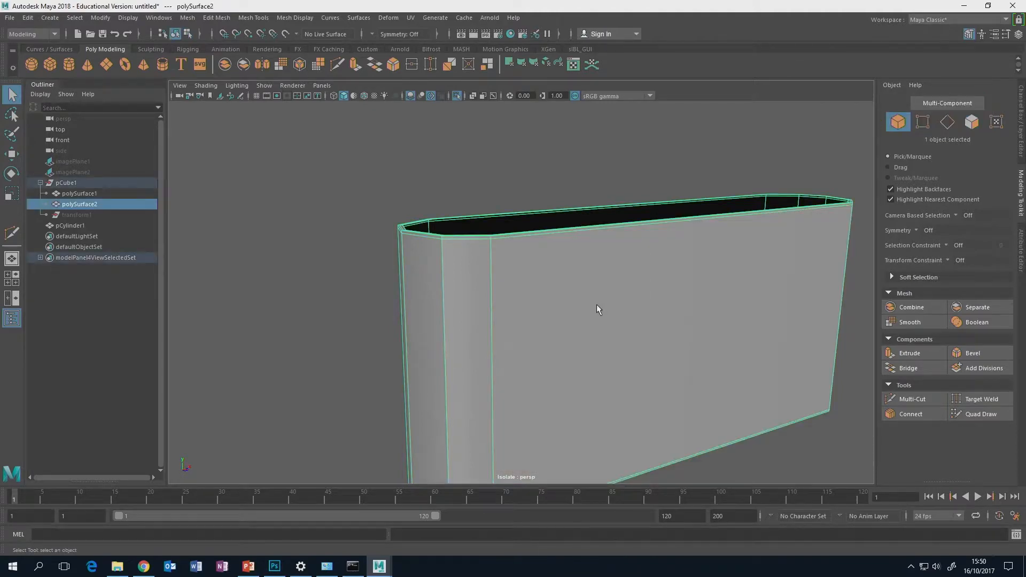
pyautogui.press('3')
pyautogui.click(358, 329)
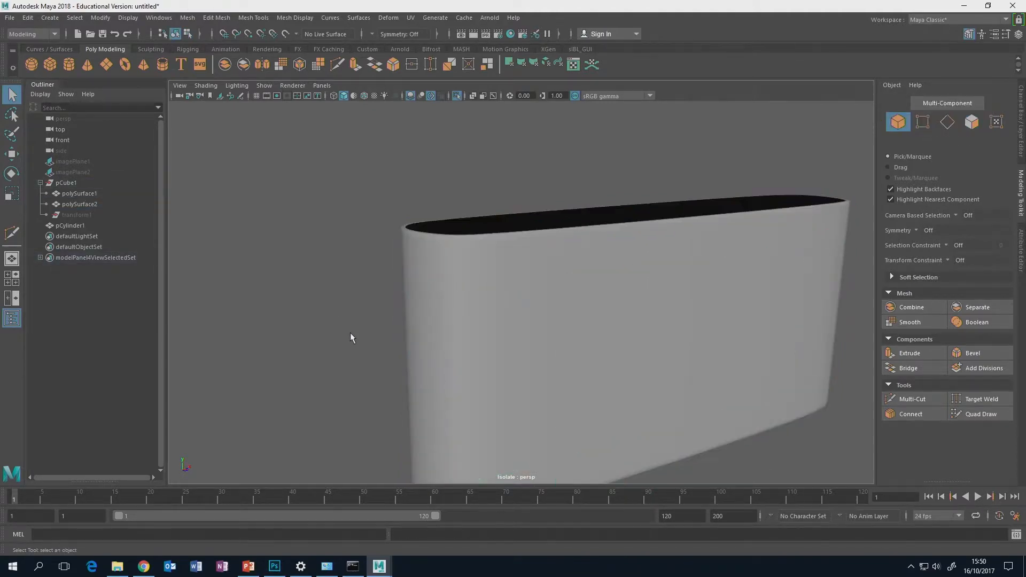
pyautogui.keyDown('alt'); pyautogui.moveTo(442, 346); pyautogui.dragTo(347, 279); pyautogui.keyUp('alt')
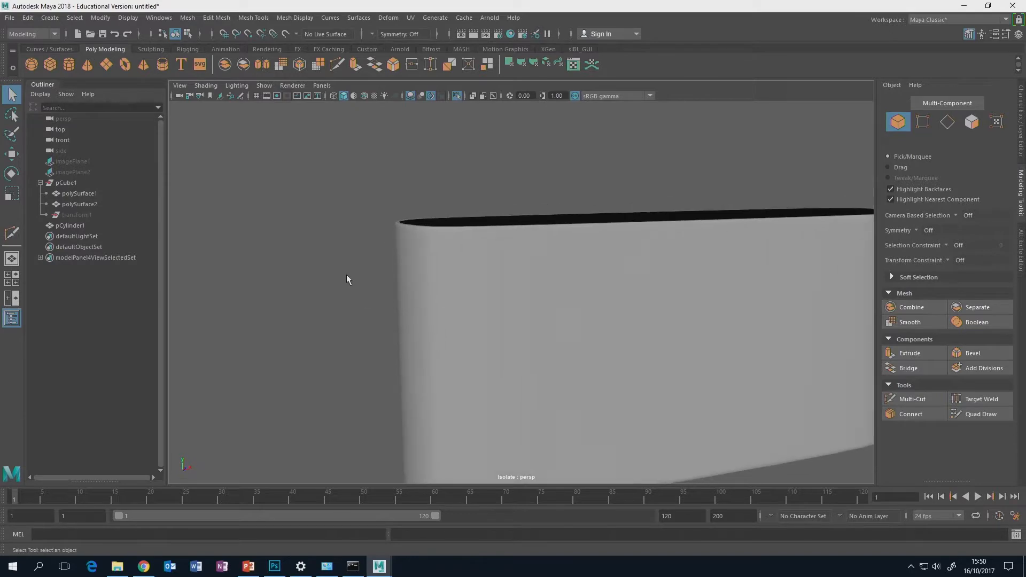
pyautogui.moveTo(462, 313)
pyautogui.keyDown('alt'); pyautogui.mouseDown()
pyautogui.moveTo(451, 300)
pyautogui.moveTo(423, 302)
pyautogui.moveTo(462, 321)
pyautogui.mouseUp(); pyautogui.keyUp('alt')
pyautogui.scroll(2, 436, 300)
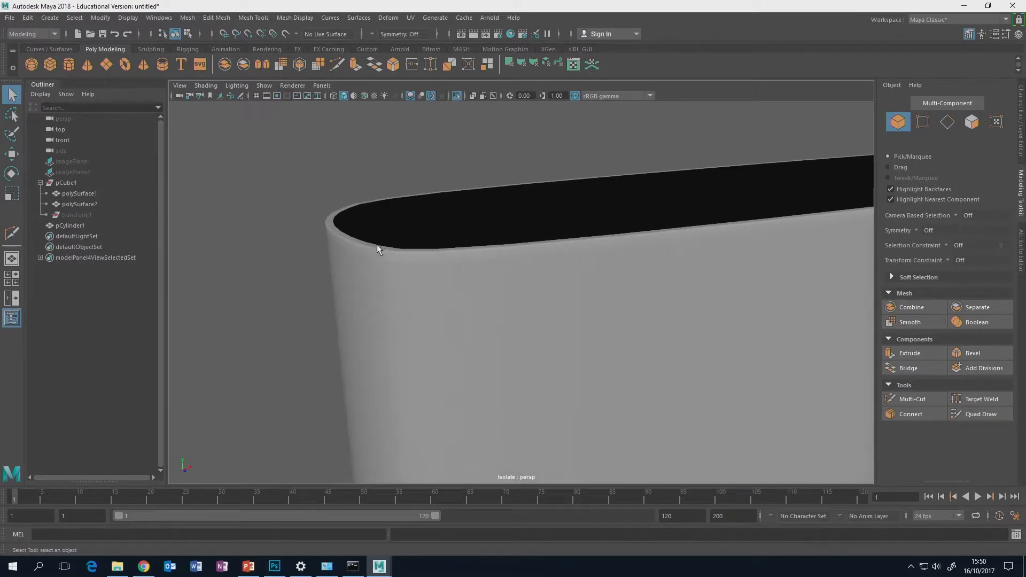
pyautogui.scroll(-5, 395, 269)
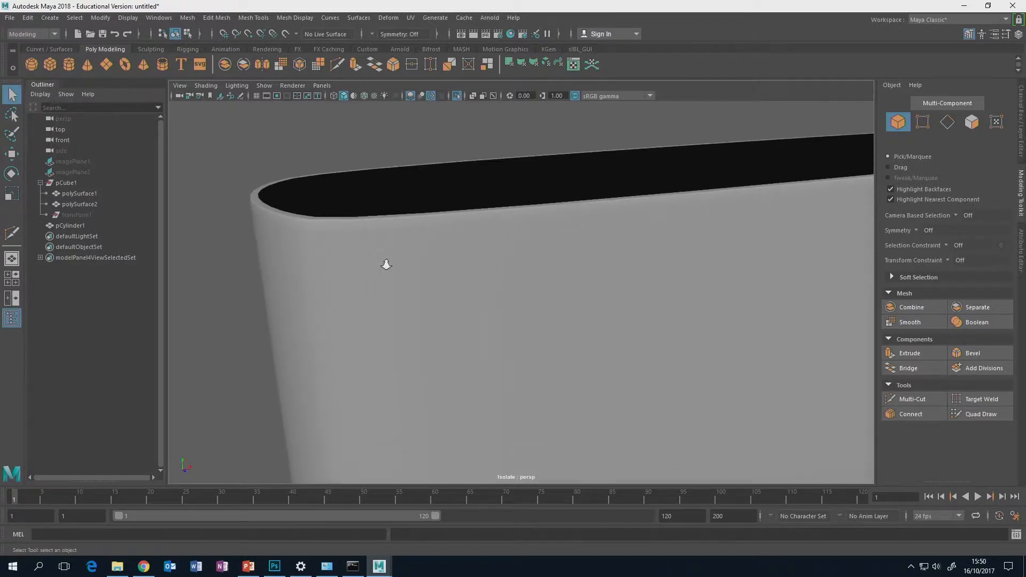
pyautogui.keyDown('alt'); pyautogui.moveTo(408, 279); pyautogui.dragTo(481, 294); pyautogui.keyUp('alt')
# End the lower body's isolation to show the whole camera, then select the top section and frame it
pyautogui.click(474, 283)
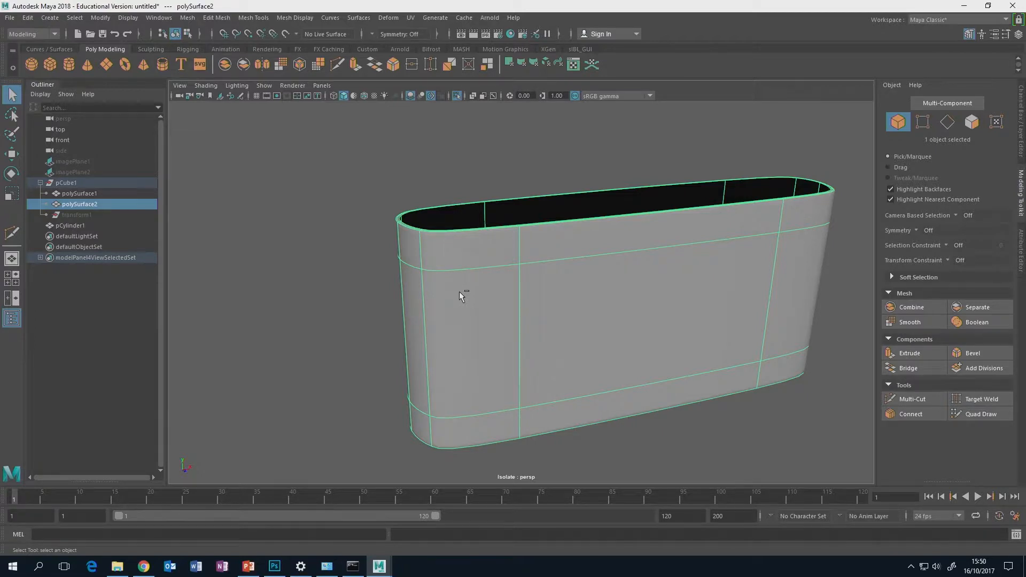
pyautogui.hotkey('ctrl', '1')
pyautogui.click(482, 209)
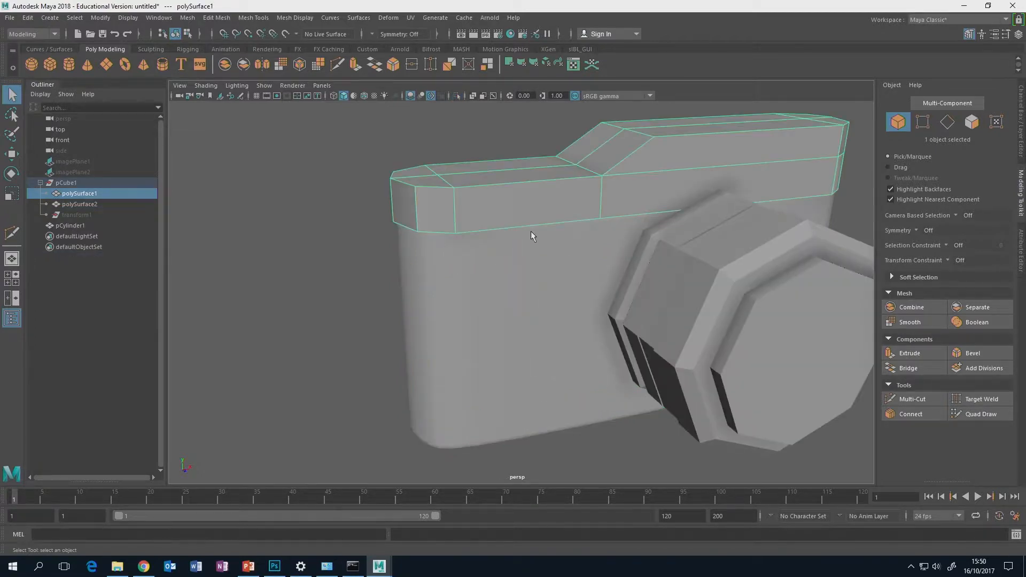
pyautogui.press('f')
pyautogui.keyDown('alt'); pyautogui.moveTo(517, 257); pyautogui.dragTo(540, 239); pyautogui.keyUp('alt')
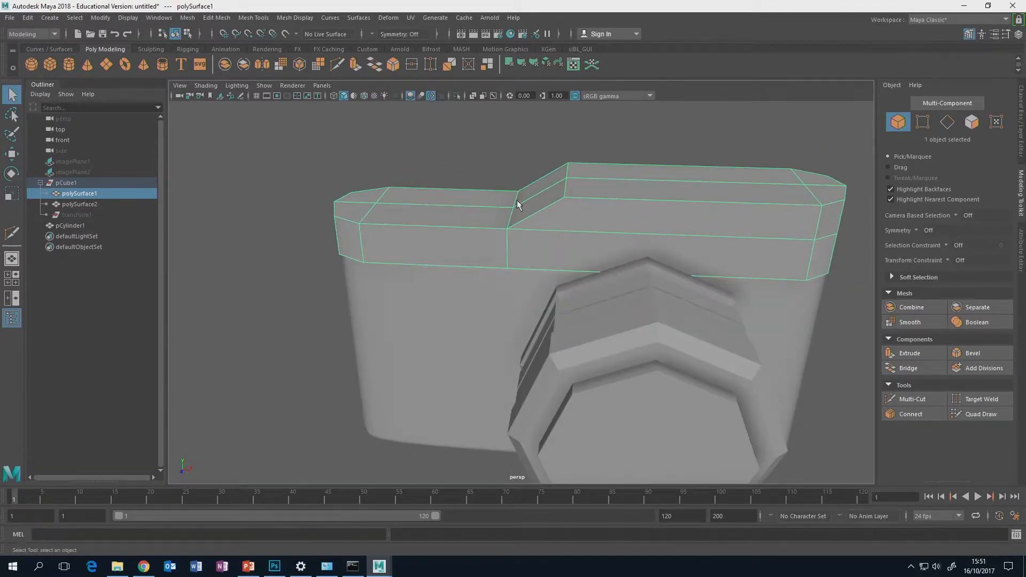
# Examine the top section's edges, its sloped step and the seam where it meets the smoothed lower body
pyautogui.keyDown('alt'); pyautogui.moveTo(544, 230); pyautogui.dragTo(618, 208); pyautogui.keyUp('alt')
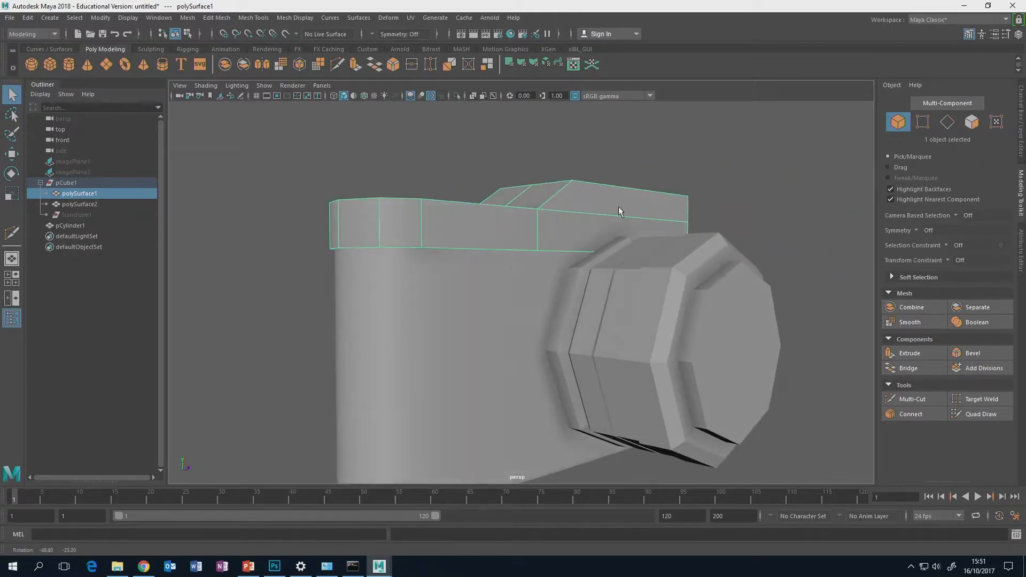
pyautogui.keyDown('alt'); pyautogui.moveTo(411, 286); pyautogui.dragTo(442, 297); pyautogui.keyUp('alt')
pyautogui.click(362, 305)
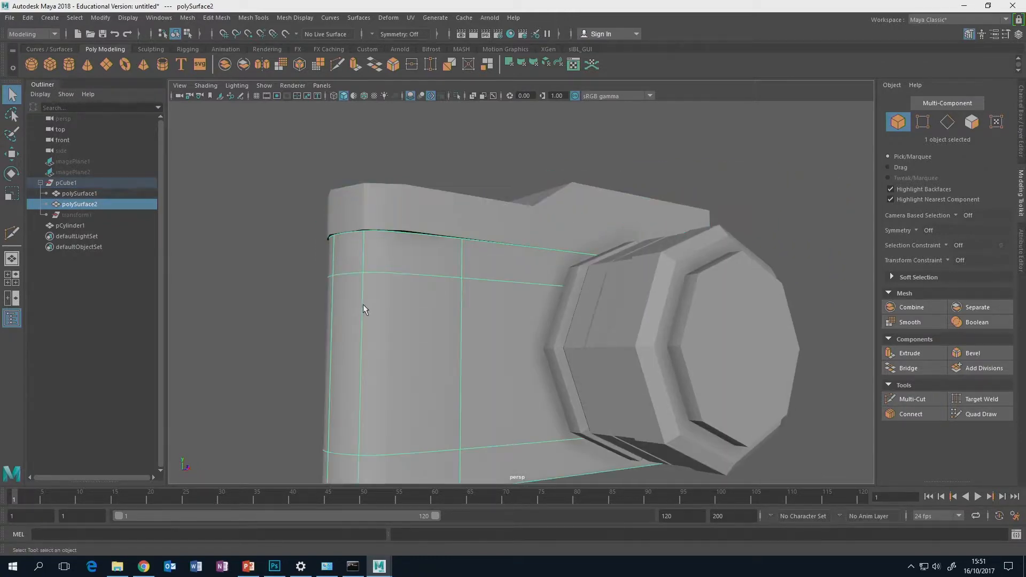
pyautogui.click(539, 229)
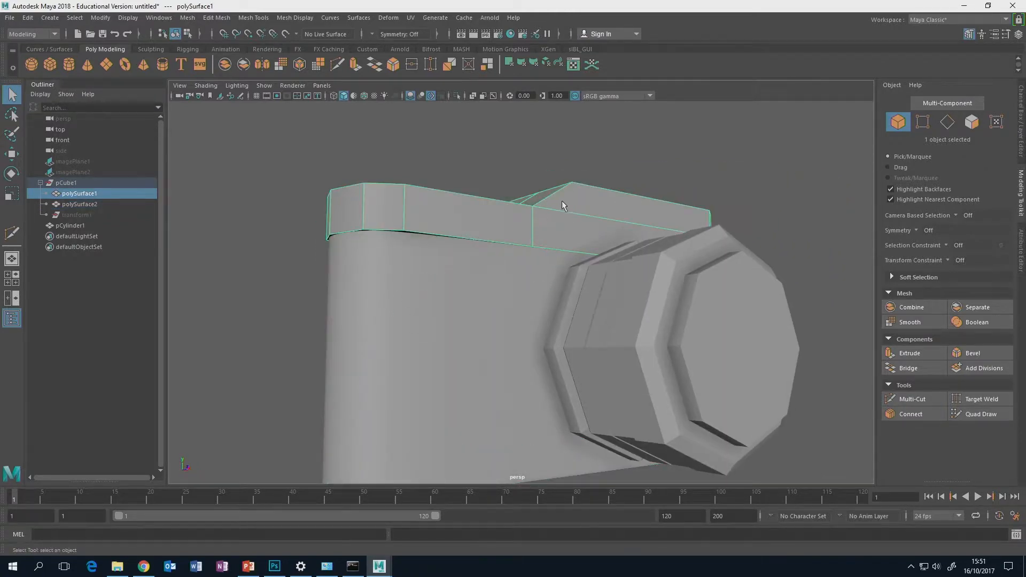
pyautogui.keyDown('alt'); pyautogui.moveTo(562, 202); pyautogui.dragTo(504, 235); pyautogui.keyUp('alt')
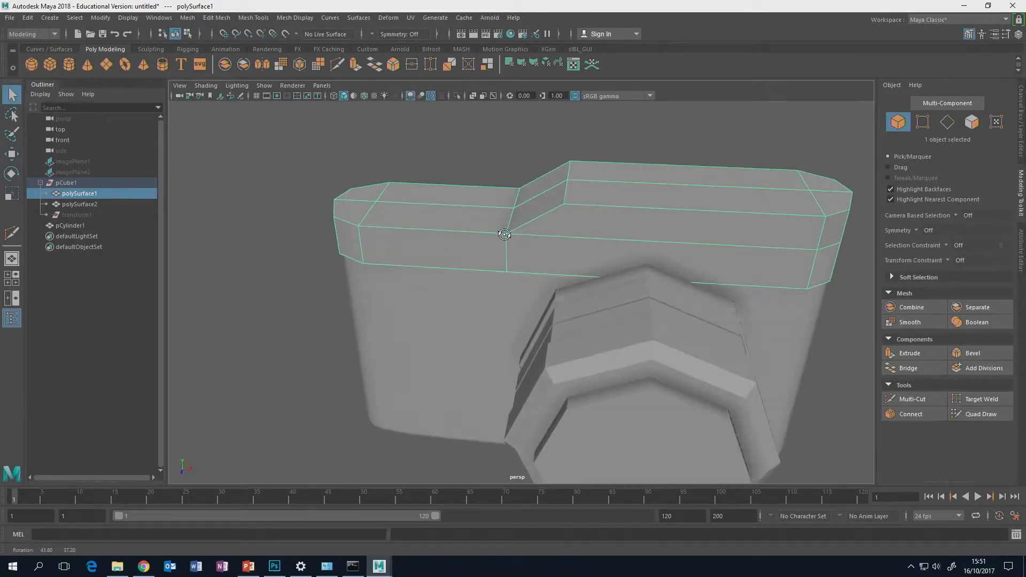
pyautogui.keyDown('alt'); pyautogui.moveTo(581, 225); pyautogui.dragTo(564, 229); pyautogui.keyUp('alt')
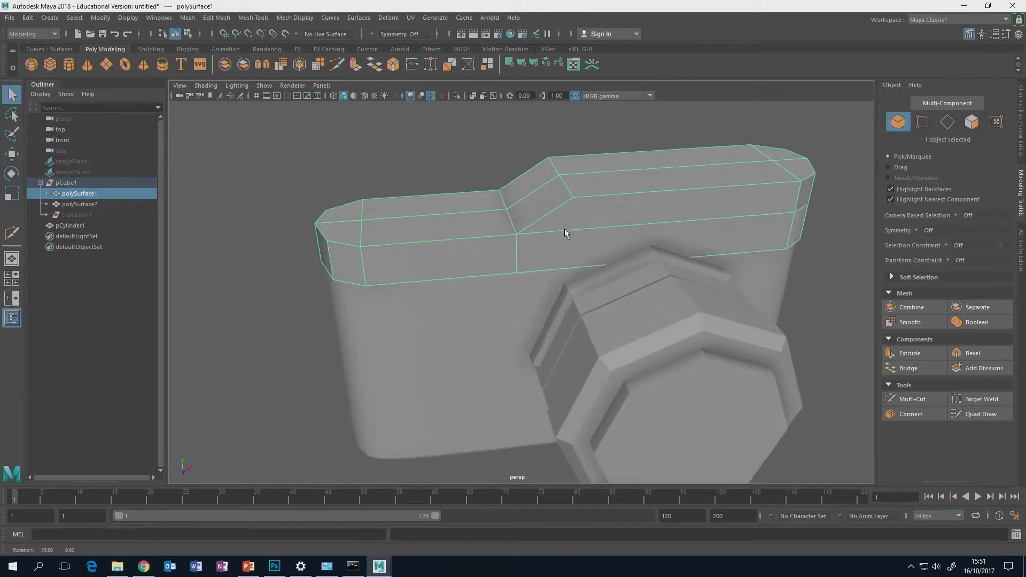
pyautogui.scroll(5, 469, 263)
pyautogui.keyDown('alt'); pyautogui.moveTo(478, 268); pyautogui.dragTo(534, 280); pyautogui.keyUp('alt')
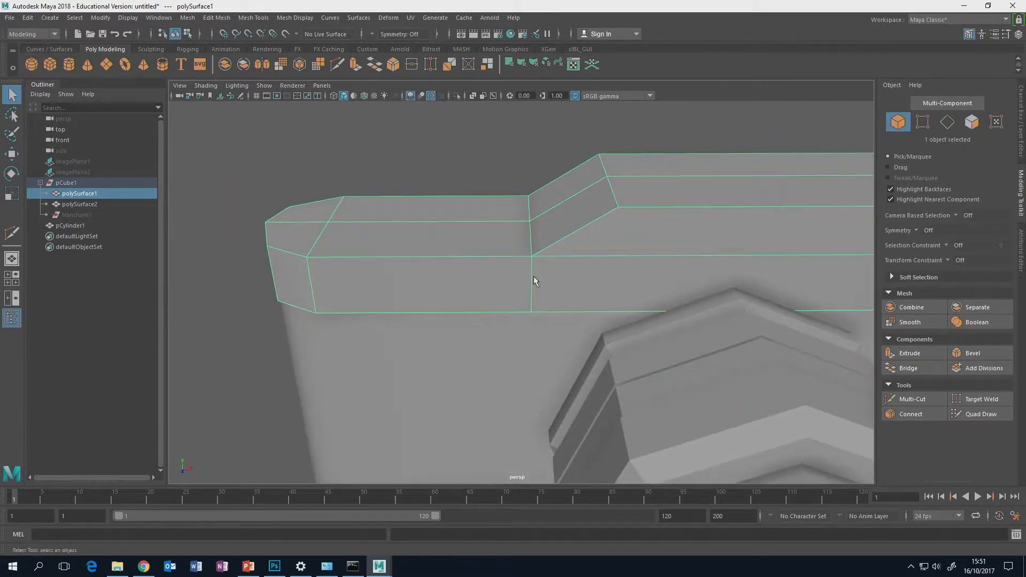
pyautogui.keyDown('alt'); pyautogui.moveTo(534, 279); pyautogui.dragTo(505, 276, button='middle'); pyautogui.keyUp('alt')
pyautogui.keyDown('alt'); pyautogui.moveTo(508, 283); pyautogui.dragTo(583, 199); pyautogui.keyUp('alt')
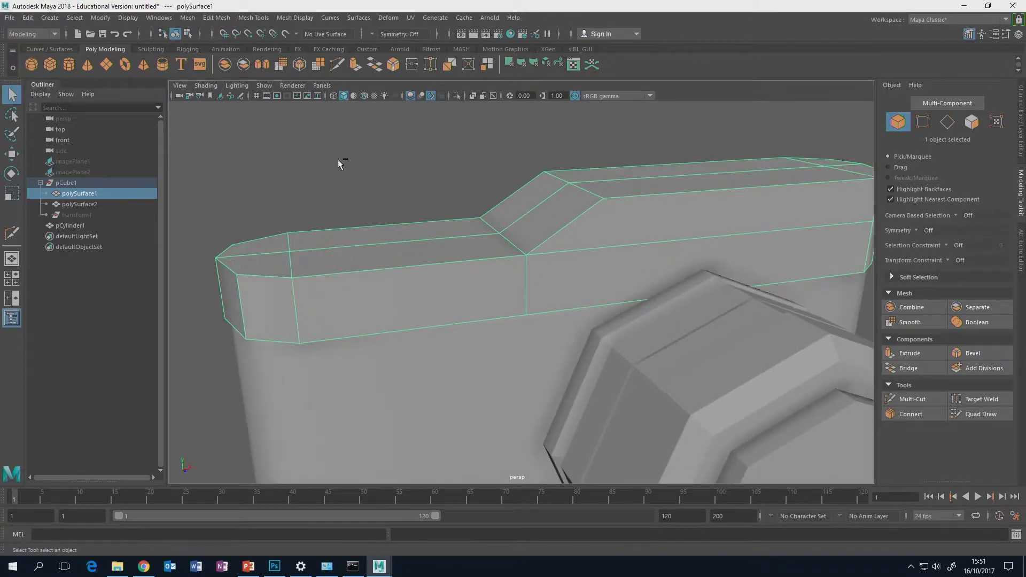
# Isolate the top section, turn on its smooth preview and examine its rounded shape
pyautogui.hotkey('ctrl', '1')
pyautogui.keyDown('alt'); pyautogui.moveTo(447, 203); pyautogui.dragTo(502, 219); pyautogui.keyUp('alt')
pyautogui.press('3')
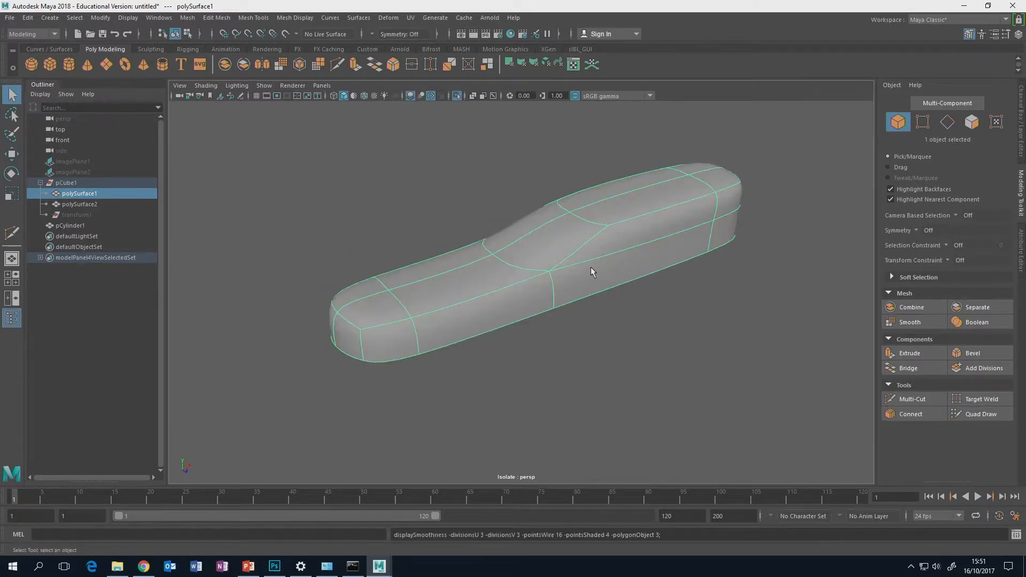
pyautogui.keyDown('alt'); pyautogui.moveTo(717, 326); pyautogui.dragTo(644, 300); pyautogui.keyUp('alt')
pyautogui.click(652, 348)
pyautogui.moveTo(653, 348)
pyautogui.keyDown('alt'); pyautogui.mouseDown()
pyautogui.moveTo(703, 323)
pyautogui.moveTo(647, 356)
pyautogui.mouseUp(); pyautogui.keyUp('alt')
# Switch to Photoshop and compare the camera's top, back, front and angled rear reference photos
pyautogui.click(275, 568)
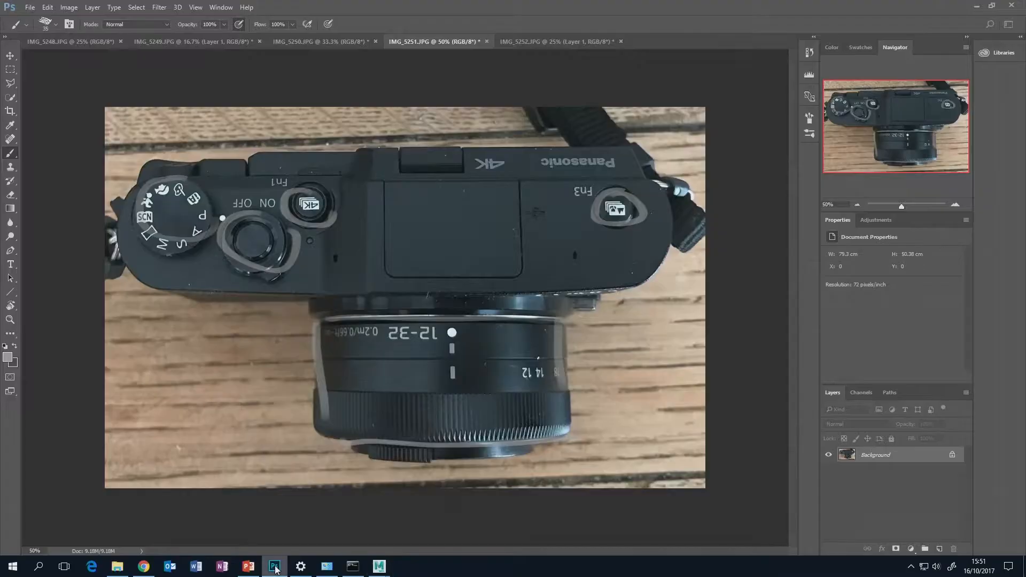
pyautogui.click(508, 42)
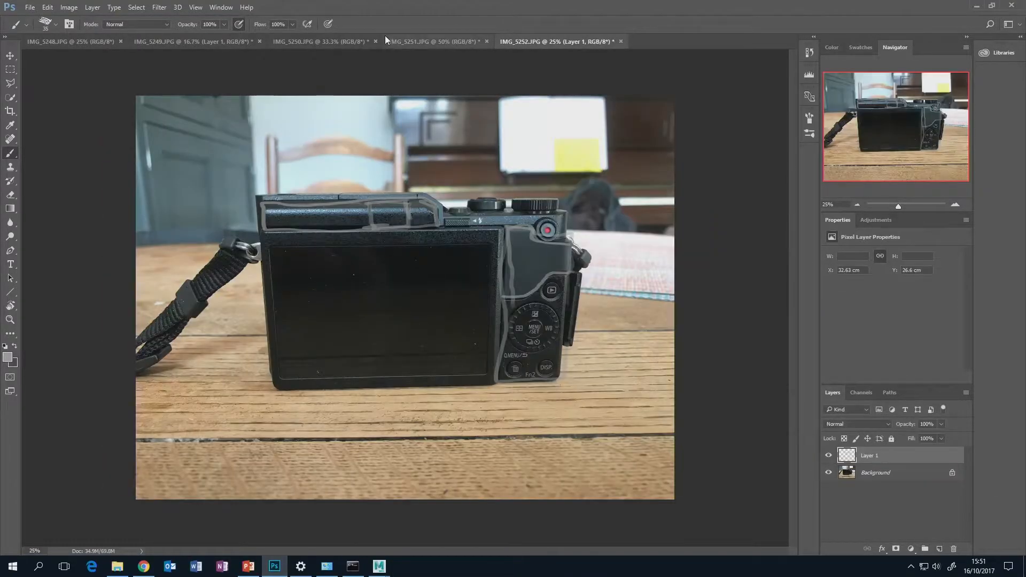
pyautogui.click(356, 42)
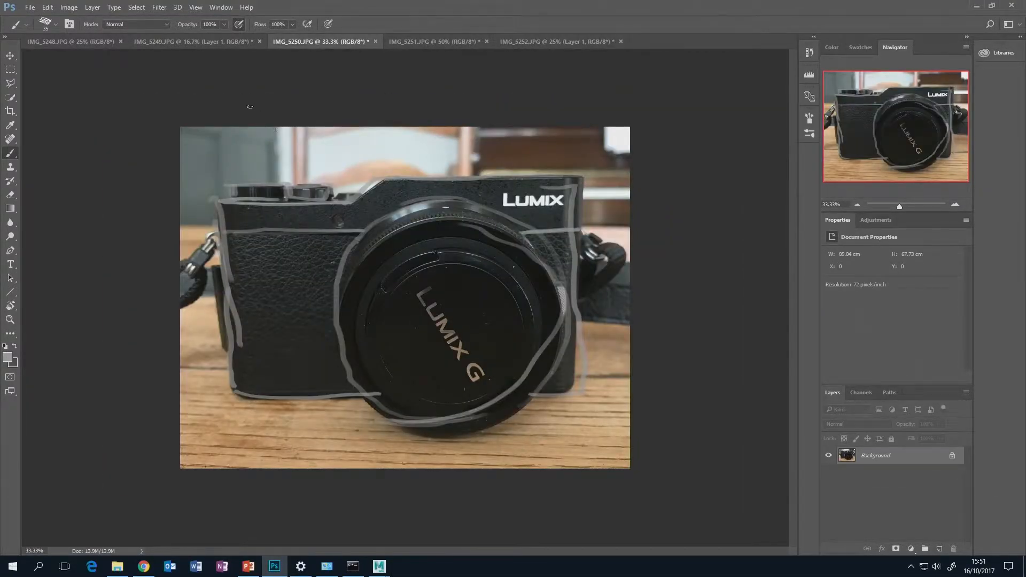
pyautogui.click(219, 46)
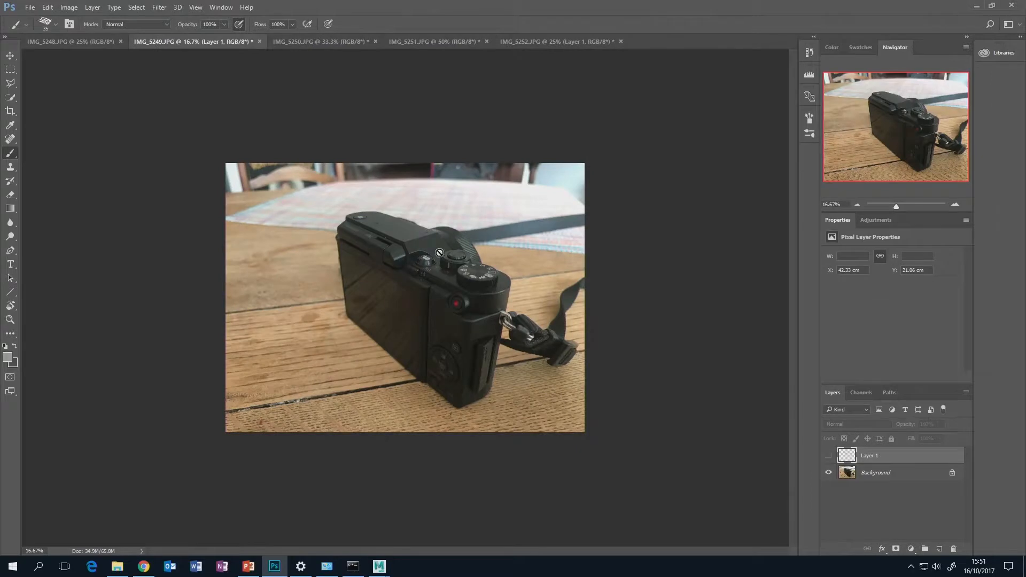
# View the angled front reference photo, switch to Maya and turn off the top section's smooth preview
pyautogui.click(89, 45)
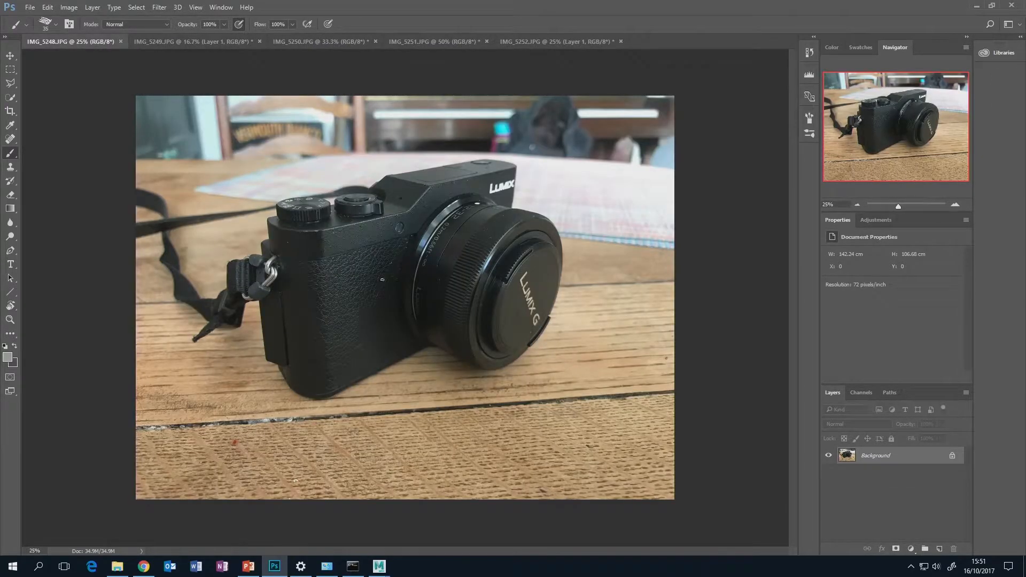
pyautogui.click(438, 512)
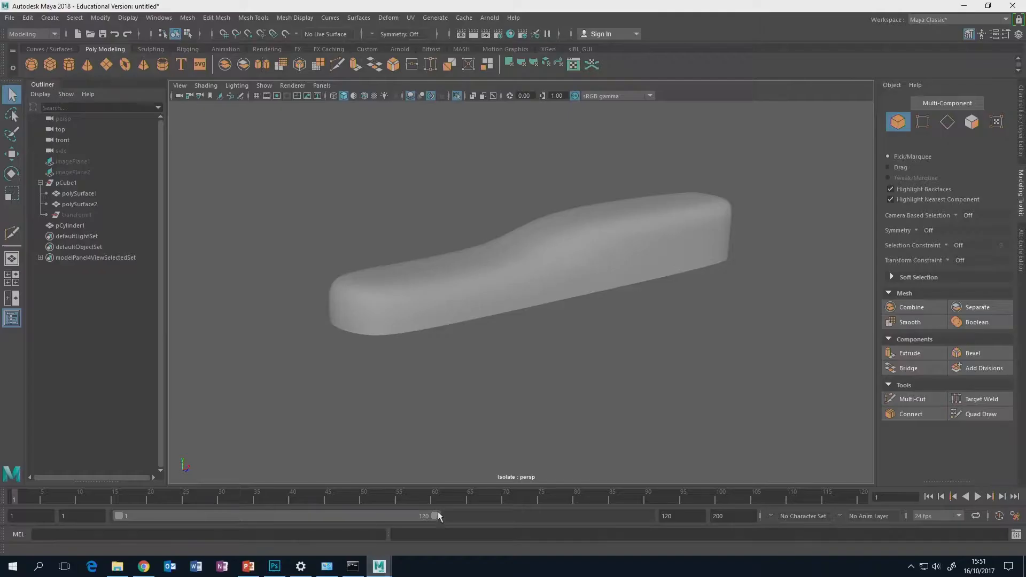
pyautogui.press('1')
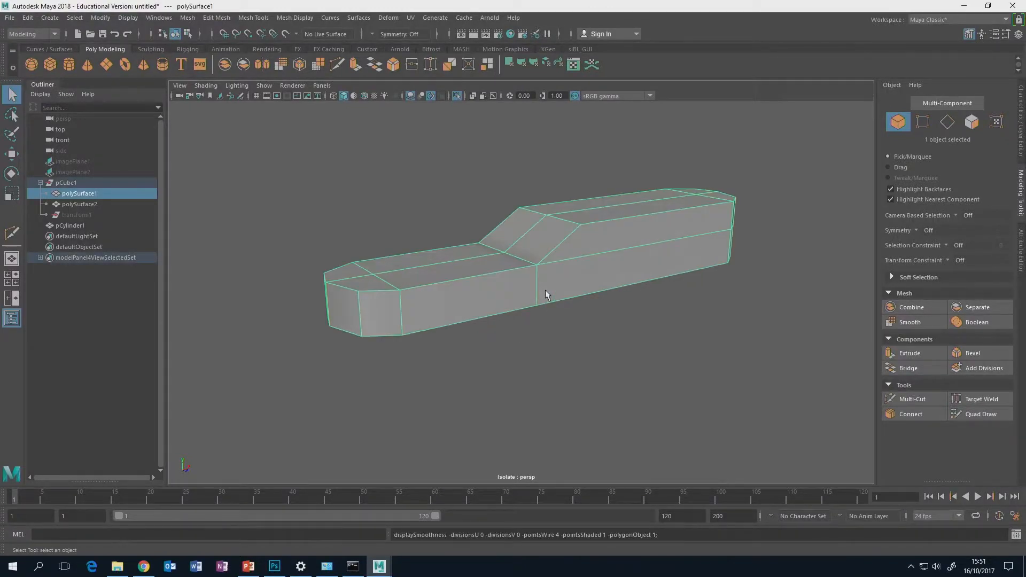
pyautogui.keyDown('alt'); pyautogui.moveTo(545, 289); pyautogui.dragTo(570, 321); pyautogui.keyUp('alt')
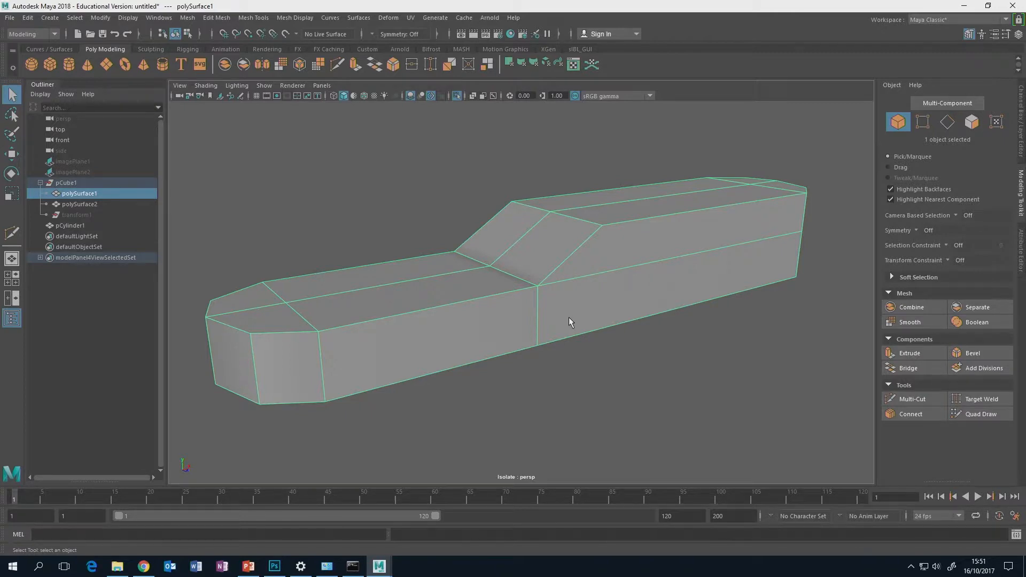
pyautogui.moveTo(546, 318)
pyautogui.keyDown('alt'); pyautogui.mouseDown()
pyautogui.moveTo(520, 318)
pyautogui.moveTo(550, 304)
pyautogui.mouseUp(); pyautogui.keyUp('alt')
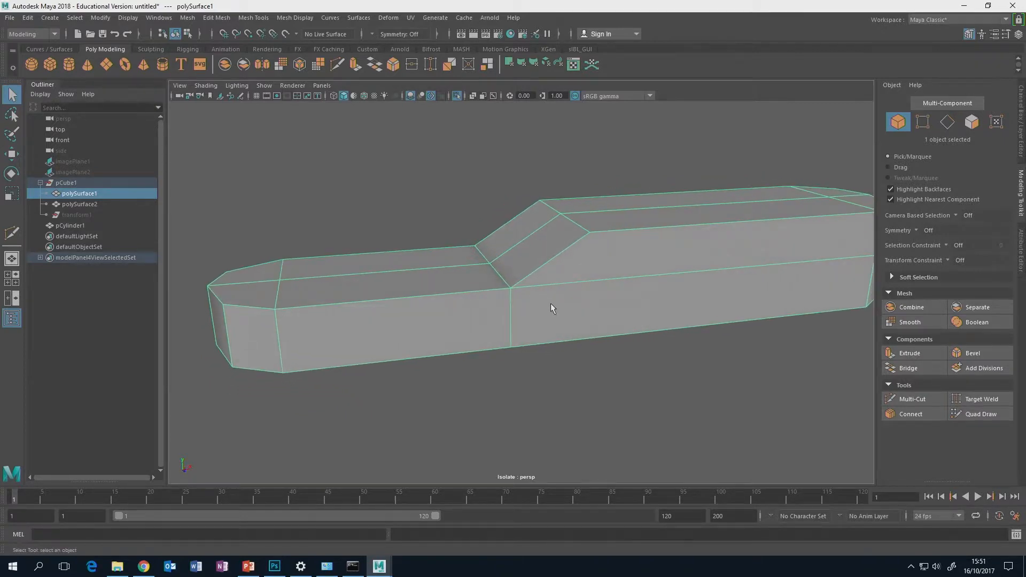
pyautogui.click(913, 399)
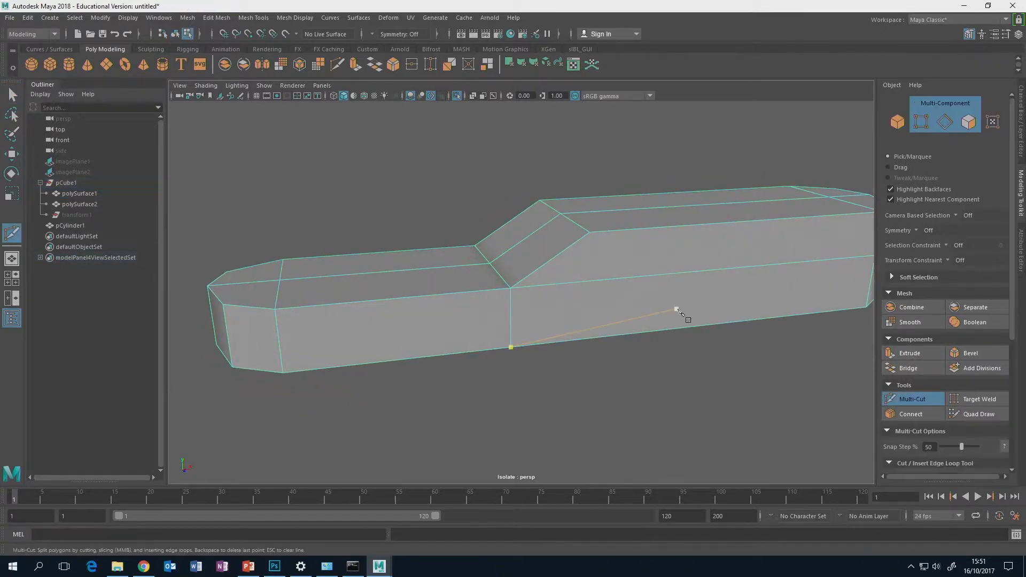
pyautogui.keyDown('alt'); pyautogui.moveTo(681, 314); pyautogui.dragTo(636, 303); pyautogui.keyUp('alt')
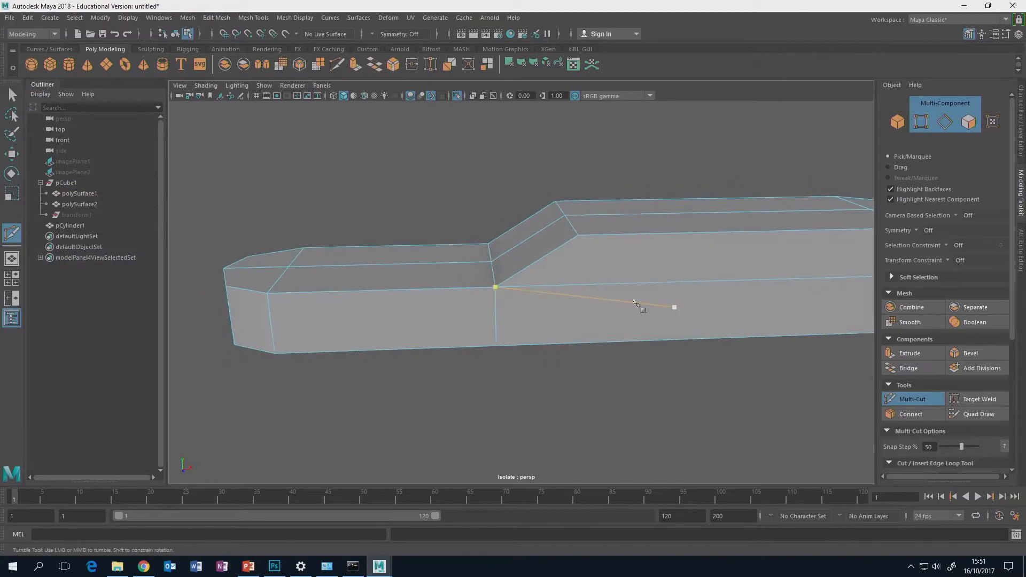
# Switch to Photoshop and compare the back, angled rear and angled front photos, hiding the sketch layer on the back view
pyautogui.click(275, 566)
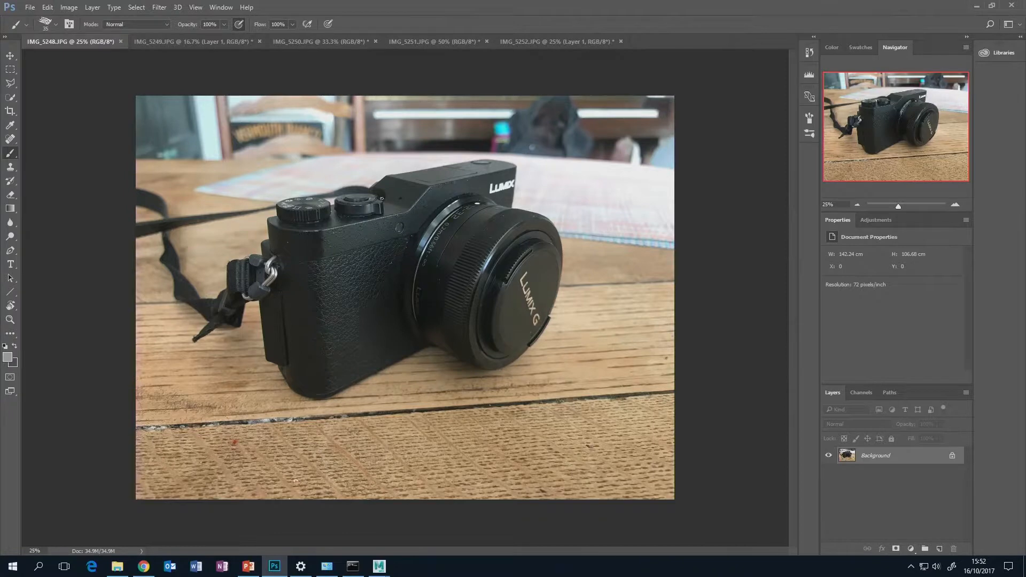
pyautogui.click(522, 41)
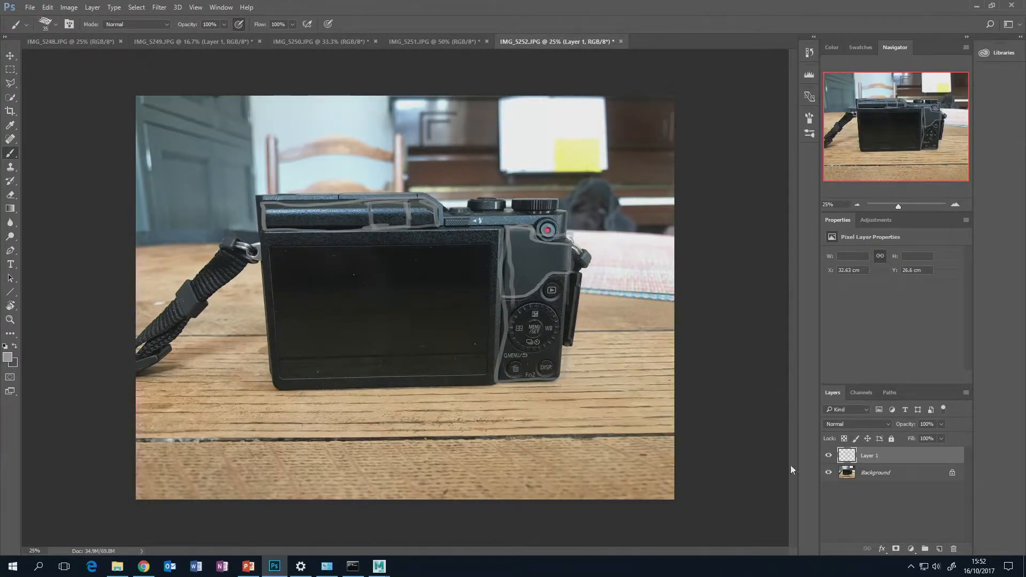
pyautogui.click(828, 455)
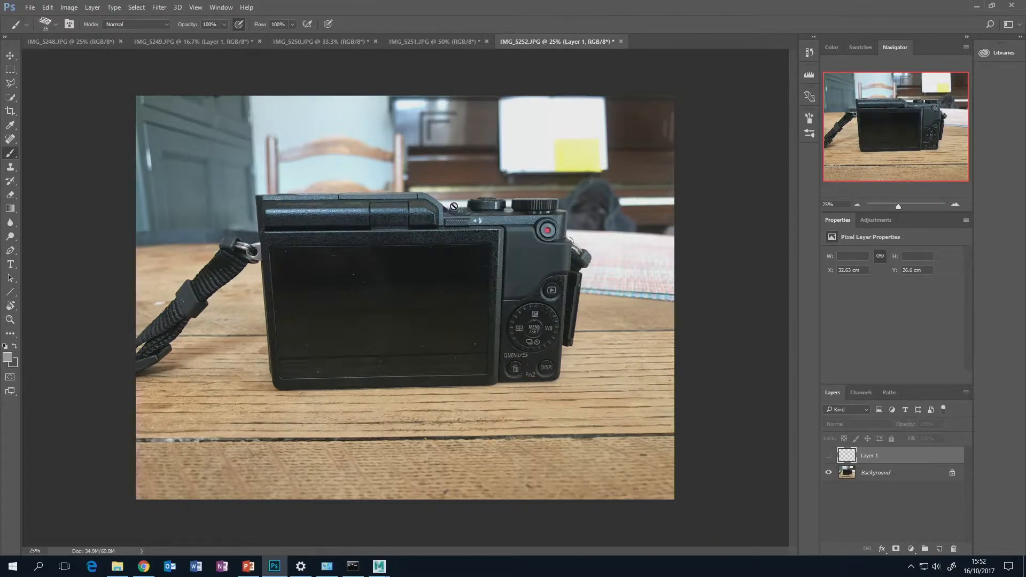
pyautogui.click(211, 43)
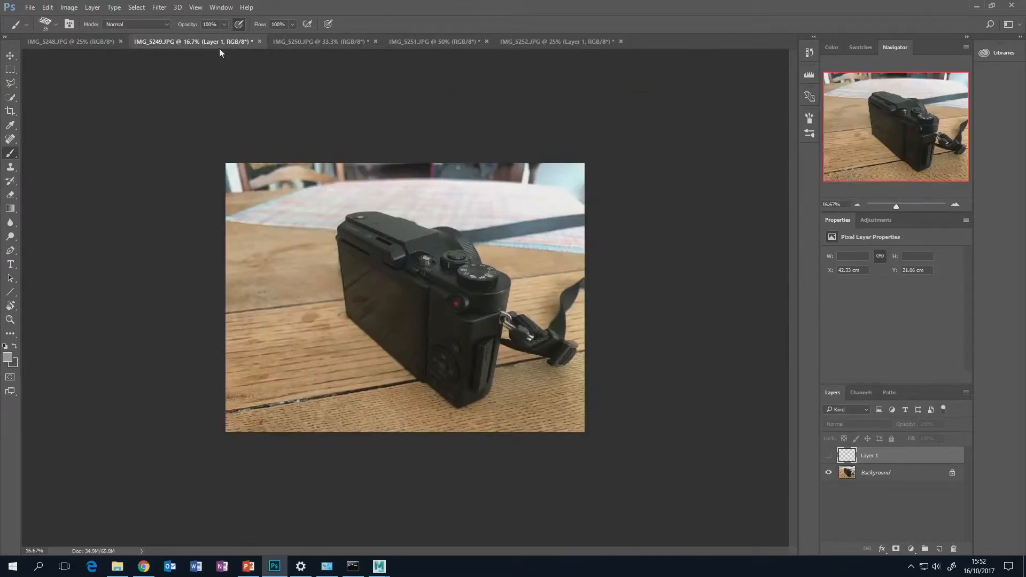
pyautogui.click(95, 41)
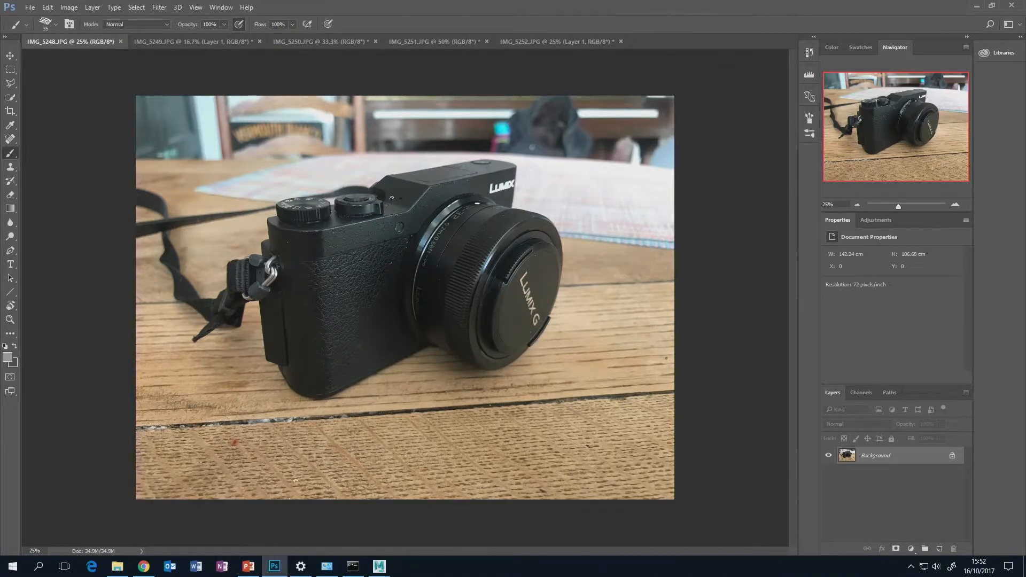
# Switch to Maya and insert edge loops close beside the lower and upper creases of the top section's sloped step with Multi-Cut
pyautogui.click(379, 566)
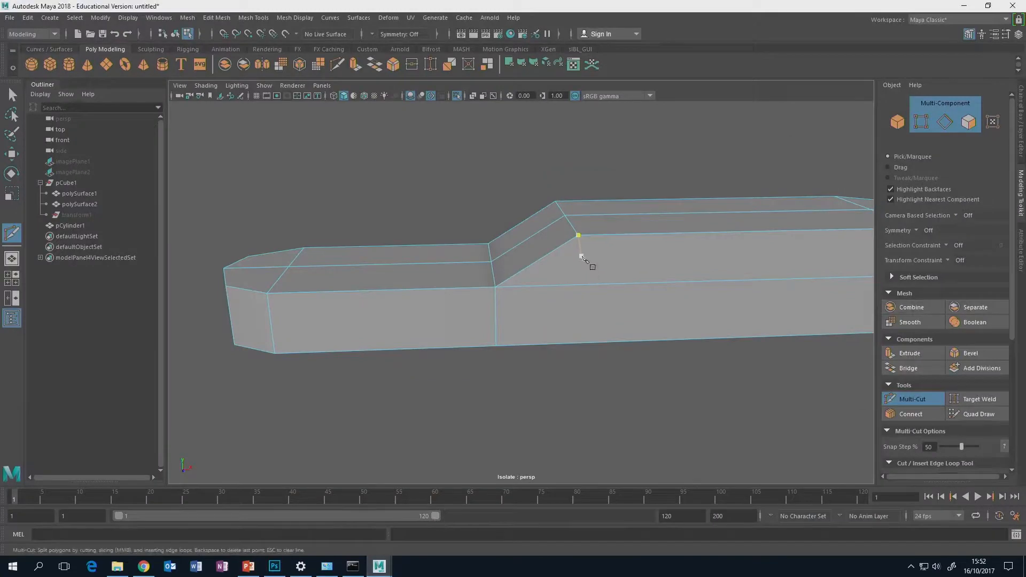
pyautogui.click(572, 229)
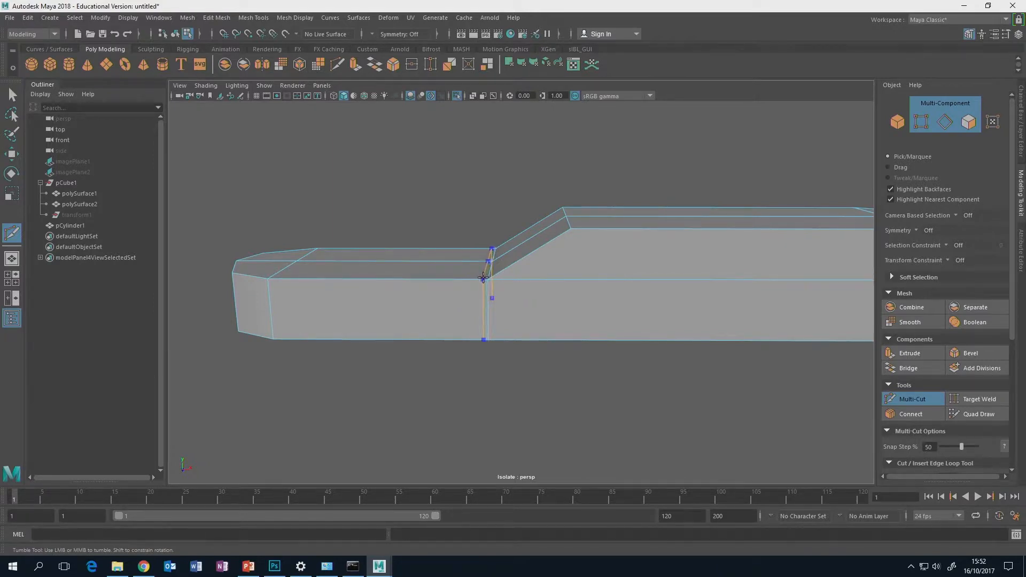
pyautogui.keyDown('ctrl'); pyautogui.click(483, 279); pyautogui.keyUp('ctrl')
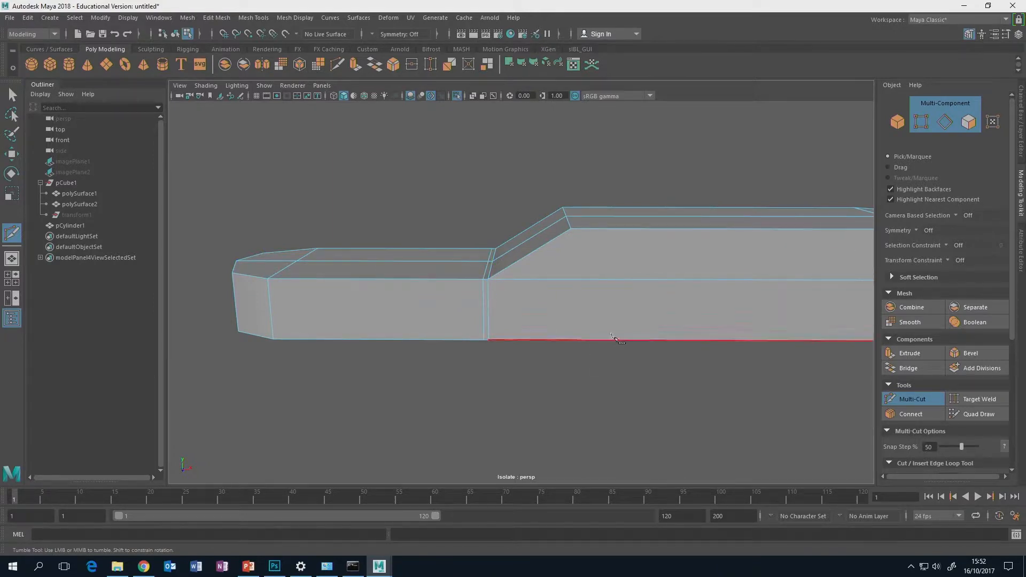
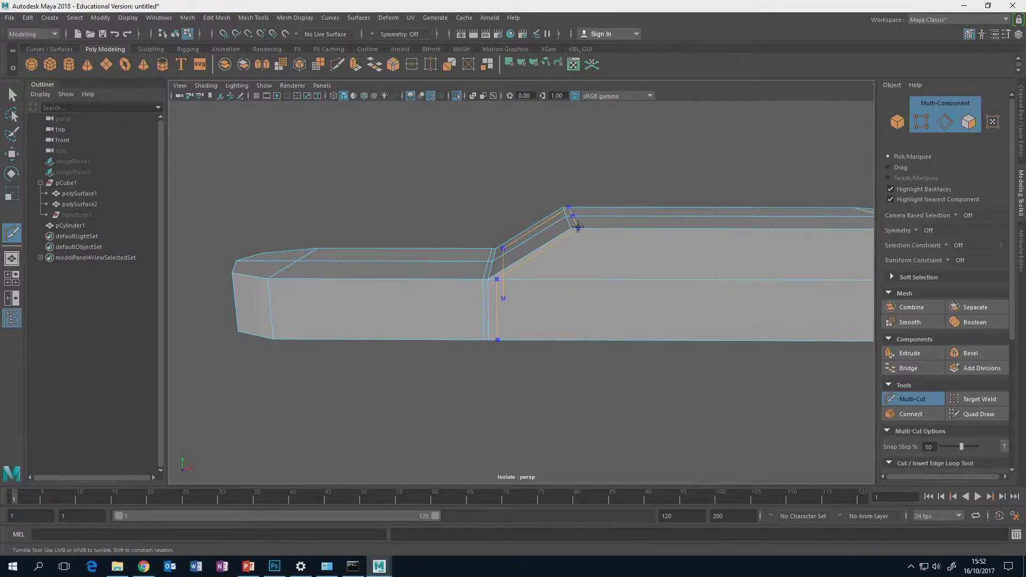
pyautogui.press('Return')
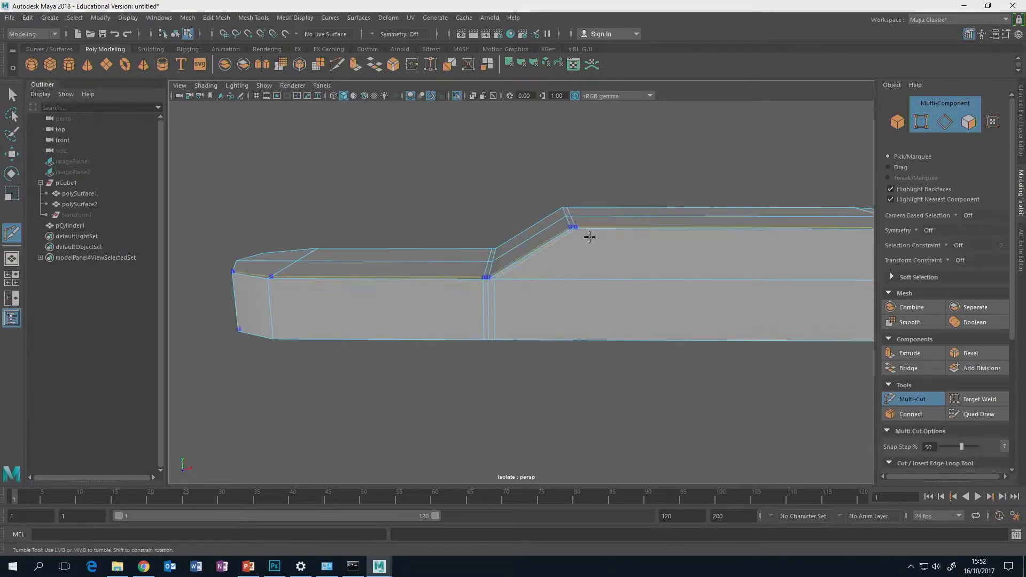
# Examine the new edge loops around the sloped step up close and compare the smoothed and unsmoothed display
pyautogui.keyDown('alt'); pyautogui.moveTo(589, 235); pyautogui.dragTo(653, 313); pyautogui.keyUp('alt')
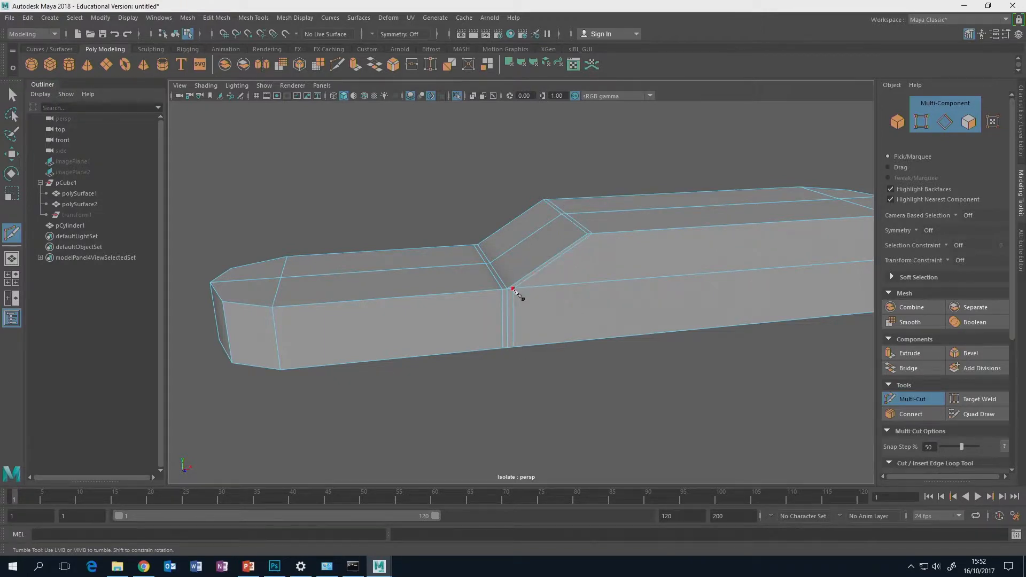
pyautogui.keyDown('alt'); pyautogui.moveTo(579, 293); pyautogui.dragTo(568, 284); pyautogui.keyUp('alt')
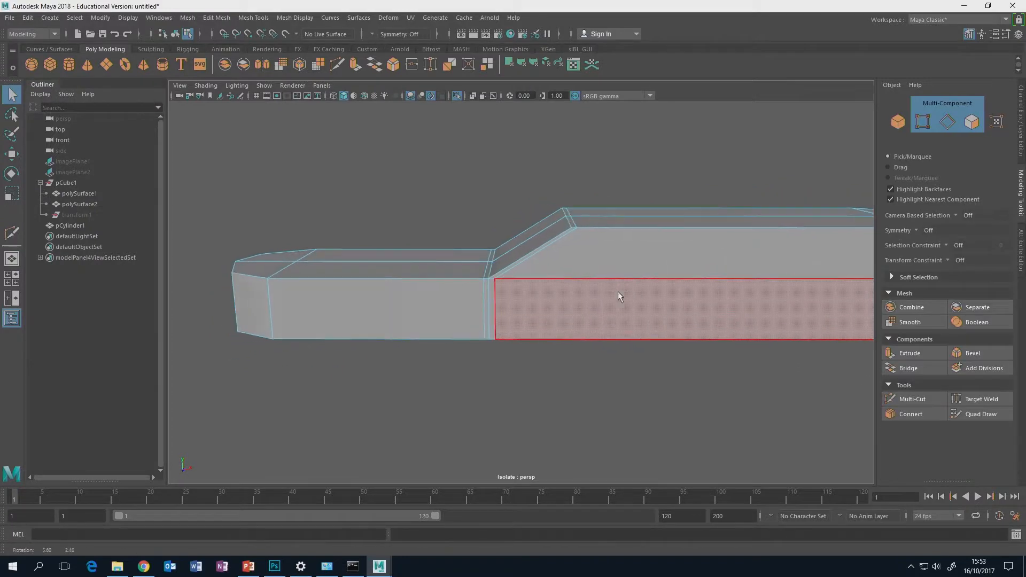
pyautogui.scroll(3, 588, 294)
pyautogui.keyDown('alt'); pyautogui.moveTo(602, 282); pyautogui.dragTo(539, 255); pyautogui.keyUp('alt')
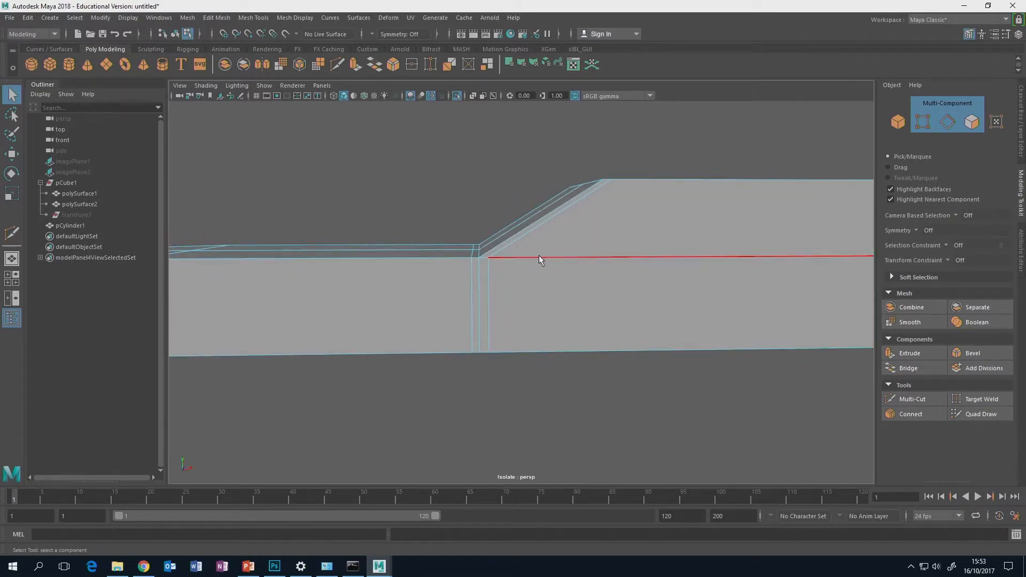
pyautogui.press('3')
pyautogui.press('1')
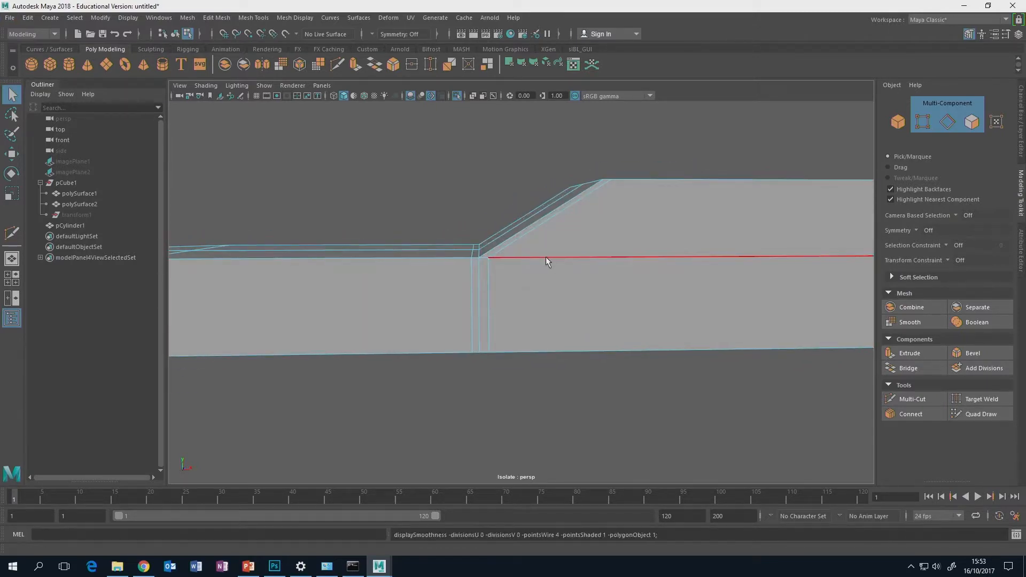
# Select the loop's vertical front and back edges beside the slope's lower corner and move them along X beneath its upper corner
pyautogui.press('4')
pyautogui.keyDown('alt'); pyautogui.moveTo(533, 265); pyautogui.dragTo(500, 274); pyautogui.keyUp('alt')
pyautogui.moveTo(497, 258); pyautogui.dragTo(498, 242, button='right')
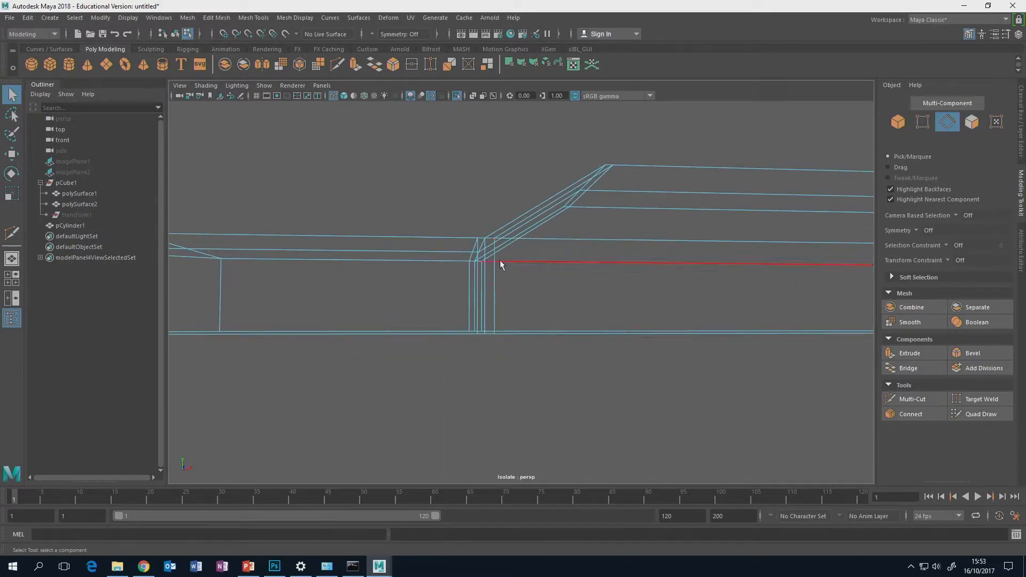
pyautogui.click(496, 265)
pyautogui.keyDown('alt'); pyautogui.moveTo(542, 299); pyautogui.dragTo(510, 336); pyautogui.keyUp('alt')
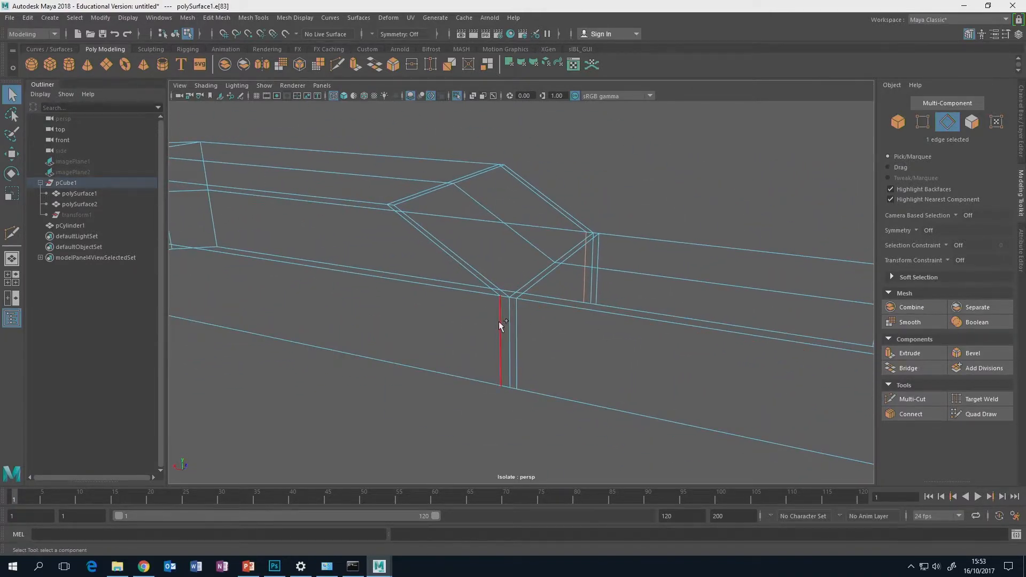
pyautogui.keyDown('shift'); pyautogui.click(499, 322); pyautogui.keyUp('shift')
pyautogui.moveTo(568, 298)
pyautogui.keyDown('alt'); pyautogui.mouseDown()
pyautogui.moveTo(399, 279)
pyautogui.moveTo(647, 290)
pyautogui.moveTo(634, 291)
pyautogui.moveTo(645, 279)
pyautogui.moveTo(630, 296)
pyautogui.moveTo(647, 276)
pyautogui.moveTo(648, 232)
pyautogui.moveTo(623, 271)
pyautogui.moveTo(639, 283)
pyautogui.moveTo(626, 303)
pyautogui.moveTo(641, 291)
pyautogui.moveTo(619, 303)
pyautogui.mouseUp(); pyautogui.keyUp('alt')
pyautogui.press('5')
pyautogui.press('w')
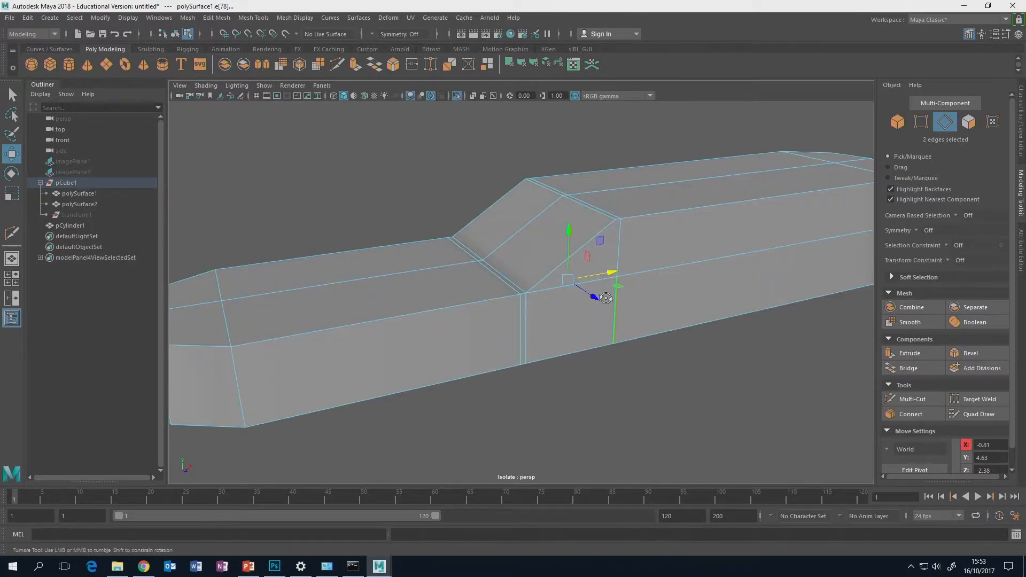
# Turn on the top section's smooth preview, return to object mode and examine the rounded step from several angles
pyautogui.scroll(-6, 630, 294)
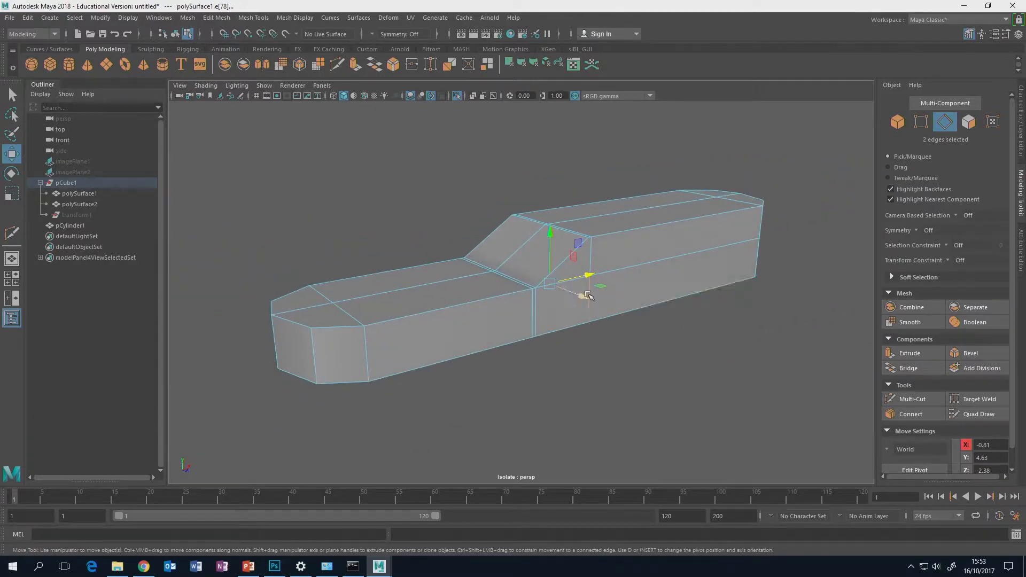
pyautogui.press('3')
pyautogui.click(683, 373)
pyautogui.keyDown('alt'); pyautogui.moveTo(683, 373); pyautogui.dragTo(662, 355); pyautogui.keyUp('alt')
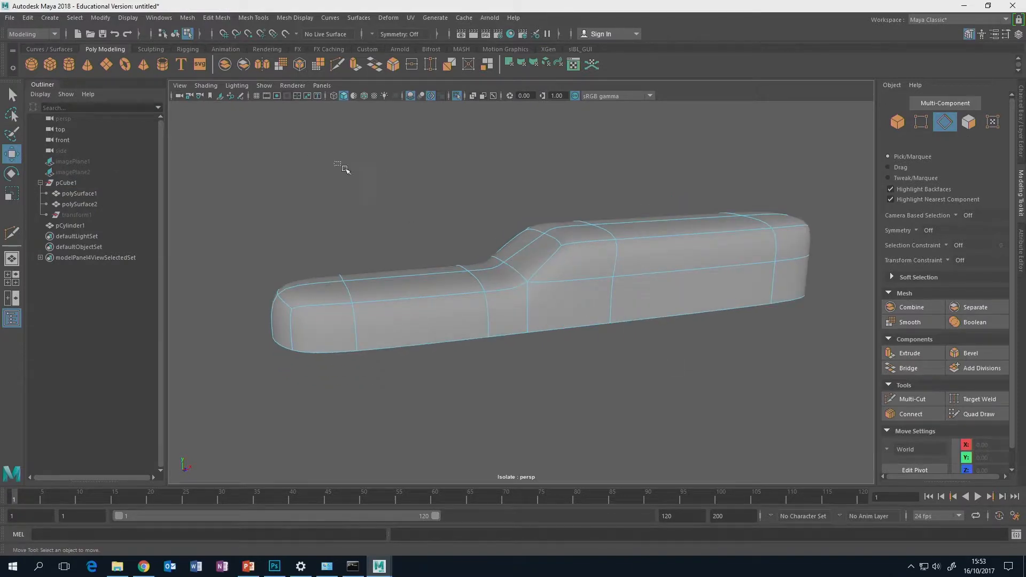
pyautogui.moveTo(513, 280); pyautogui.dragTo(562, 241, button='right')
pyautogui.click(417, 211)
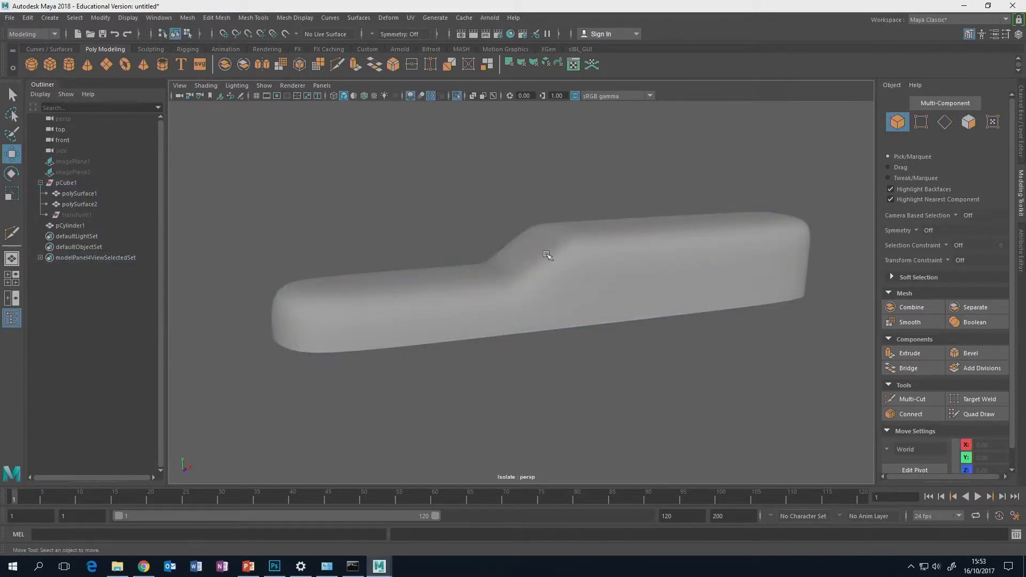
pyautogui.keyDown('alt'); pyautogui.moveTo(456, 235); pyautogui.dragTo(264, 331); pyautogui.keyUp('alt')
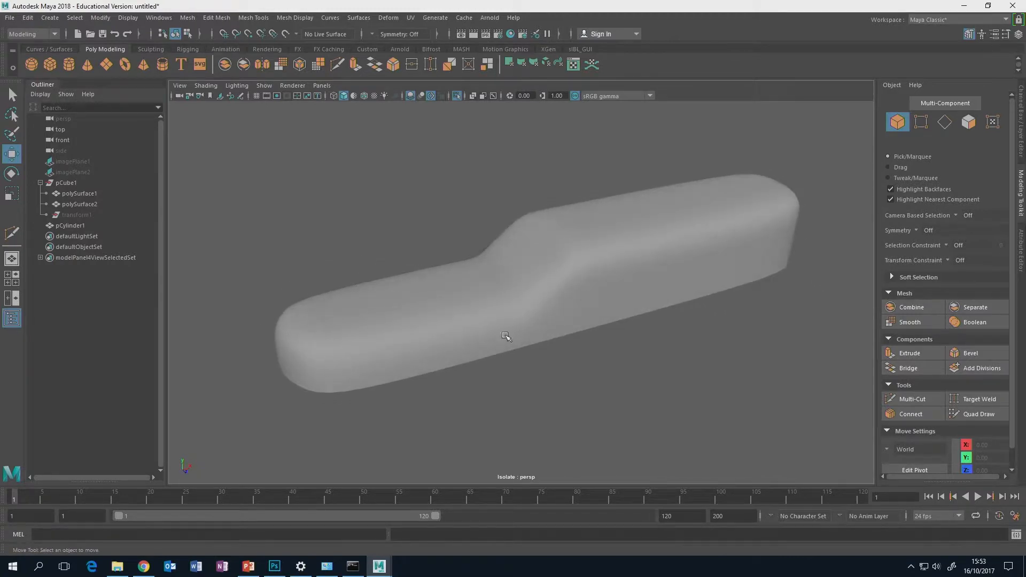
pyautogui.keyDown('alt'); pyautogui.moveTo(505, 335); pyautogui.dragTo(501, 296); pyautogui.keyUp('alt')
pyautogui.keyDown('alt'); pyautogui.moveTo(779, 255); pyautogui.dragTo(771, 249); pyautogui.keyUp('alt')
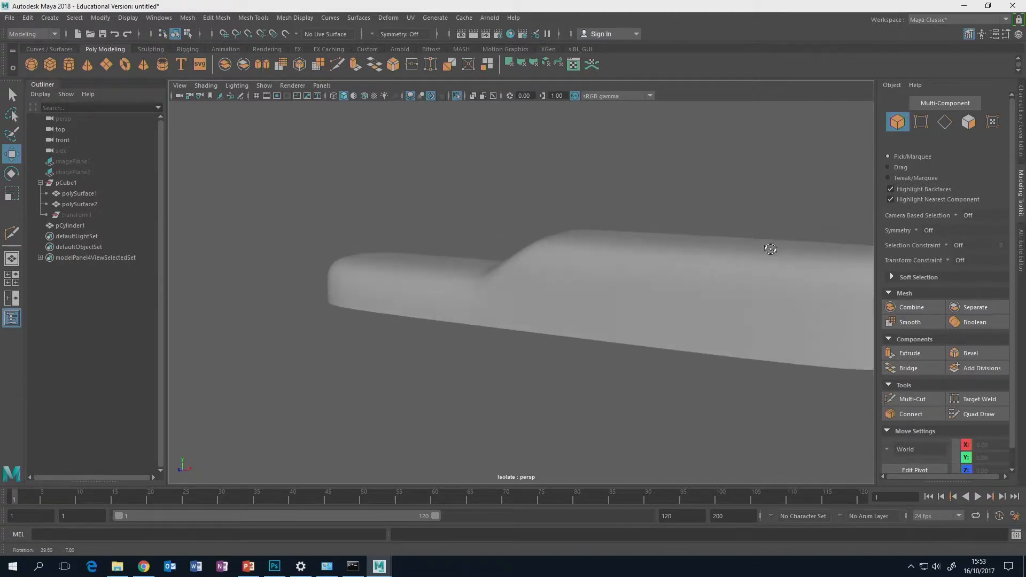
pyautogui.press('f')
pyautogui.keyDown('alt'); pyautogui.moveTo(710, 267); pyautogui.dragTo(618, 298); pyautogui.keyUp('alt')
# Select the top section, turn off its smooth preview and examine the edge flow around the sloped step
pyautogui.click(519, 283)
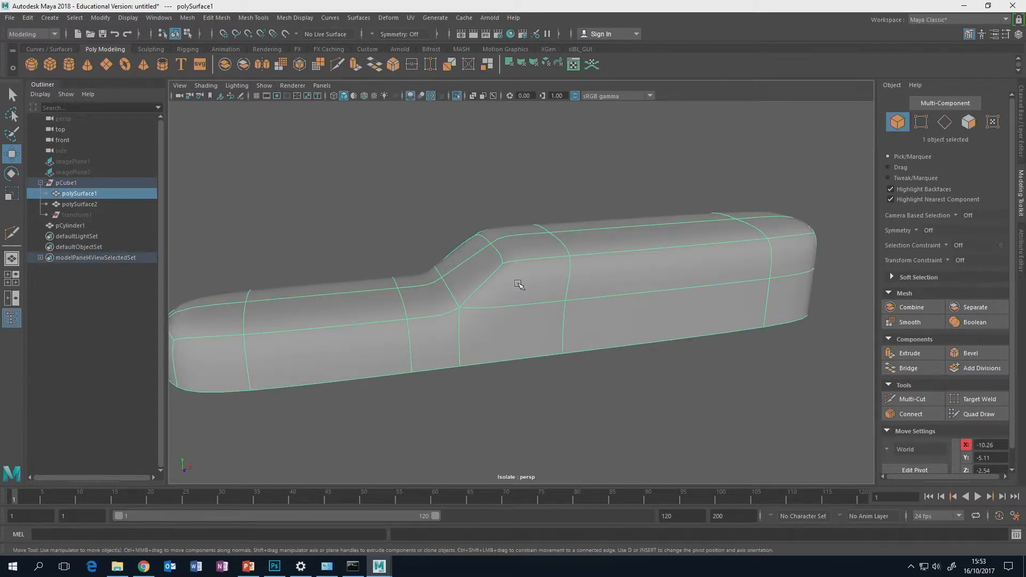
pyautogui.press('1')
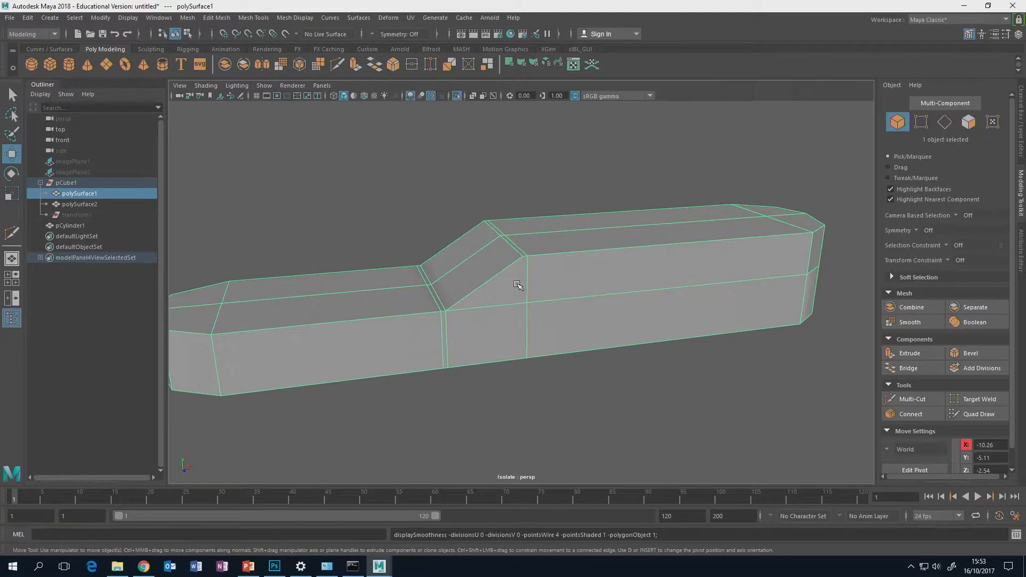
pyautogui.keyDown('alt'); pyautogui.moveTo(551, 267); pyautogui.dragTo(600, 294); pyautogui.keyUp('alt')
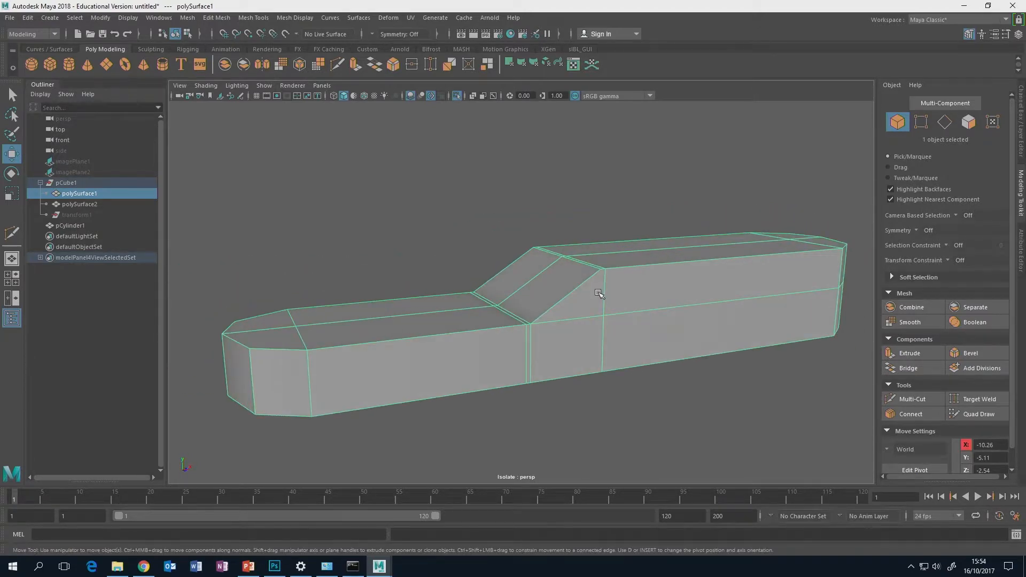
pyautogui.keyDown('alt'); pyautogui.moveTo(599, 294); pyautogui.dragTo(552, 288); pyautogui.keyUp('alt')
pyautogui.scroll(3, 582, 287)
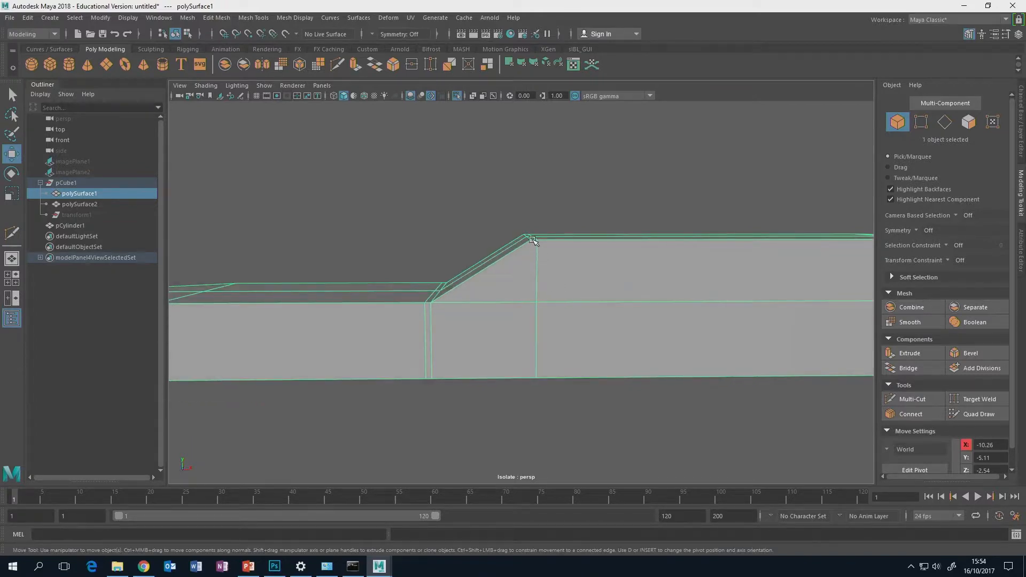
pyautogui.moveTo(530, 302)
pyautogui.keyDown('alt'); pyautogui.mouseDown()
pyautogui.moveTo(682, 305)
pyautogui.moveTo(546, 313)
pyautogui.mouseUp(); pyautogui.keyUp('alt')
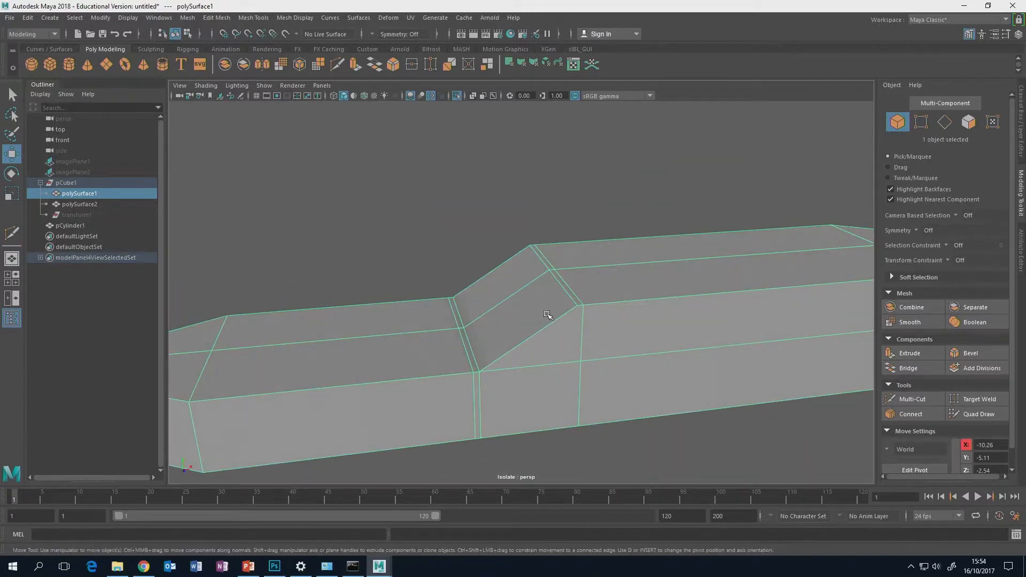
pyautogui.click(916, 398)
pyautogui.keyDown('alt'); pyautogui.moveTo(684, 359); pyautogui.dragTo(703, 351); pyautogui.keyUp('alt')
pyautogui.keyDown('alt'); pyautogui.moveTo(633, 278); pyautogui.dragTo(664, 323); pyautogui.keyUp('alt')
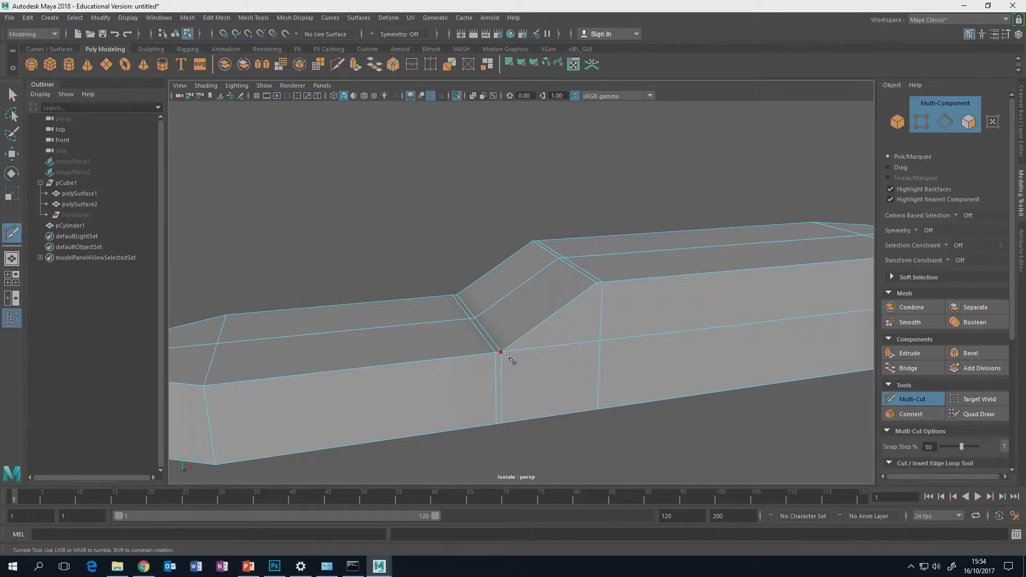
pyautogui.click(597, 284)
pyautogui.click(597, 283)
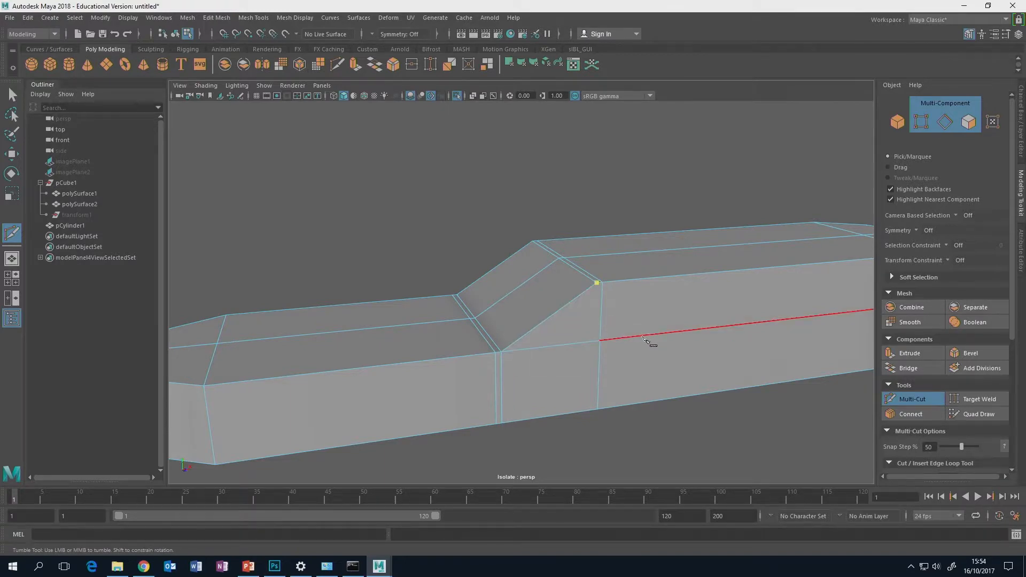
pyautogui.keyDown('alt'); pyautogui.moveTo(655, 344); pyautogui.dragTo(636, 344); pyautogui.keyUp('alt')
pyautogui.click(893, 399)
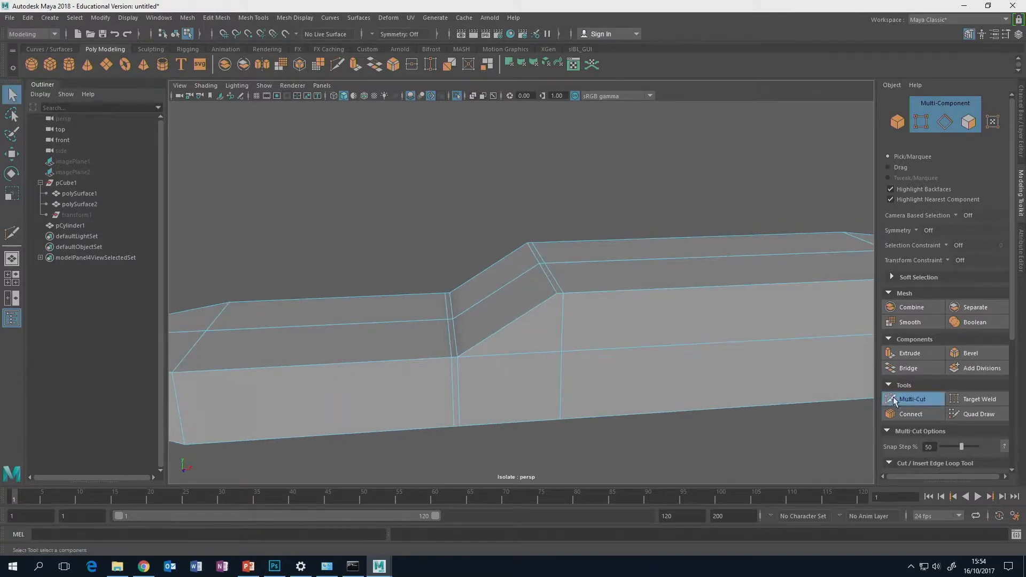
# With Multi-Cut, cut a vertical edge from beside the slope's upper corner to the bottom edge on both the front and back
pyautogui.click(903, 400)
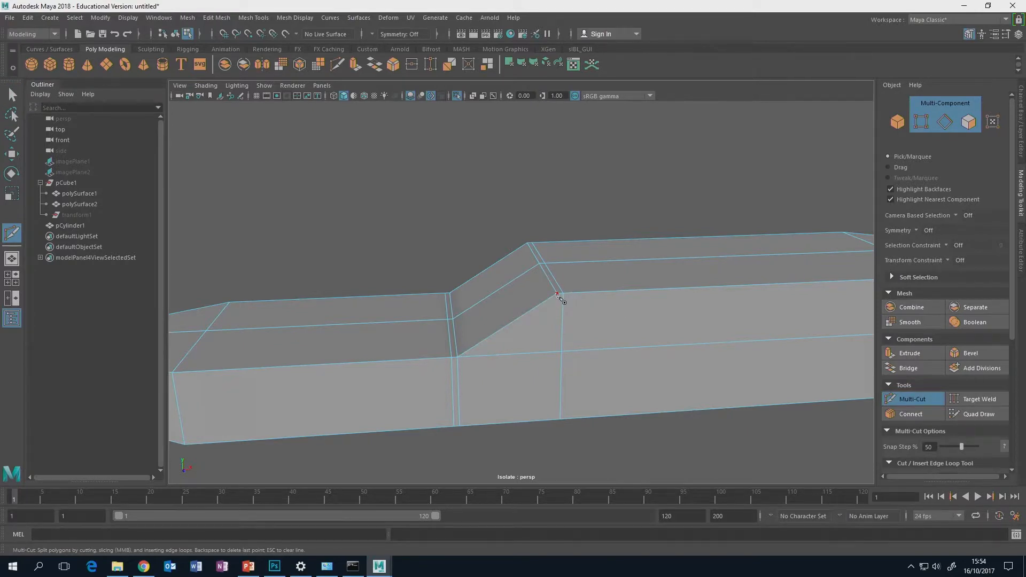
pyautogui.click(557, 294)
pyautogui.click(555, 420)
pyautogui.rightClick(558, 422)
pyautogui.keyDown('alt'); pyautogui.moveTo(572, 373); pyautogui.dragTo(547, 228); pyautogui.keyUp('alt')
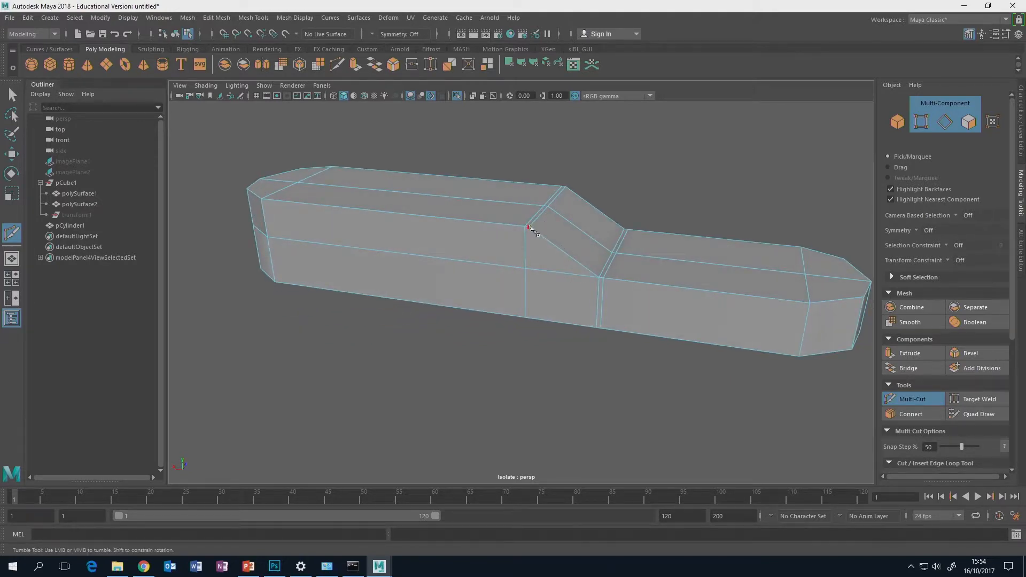
pyautogui.click(528, 227)
pyautogui.click(530, 319)
pyautogui.keyDown('alt'); pyautogui.moveTo(614, 281); pyautogui.dragTo(527, 313); pyautogui.keyUp('alt')
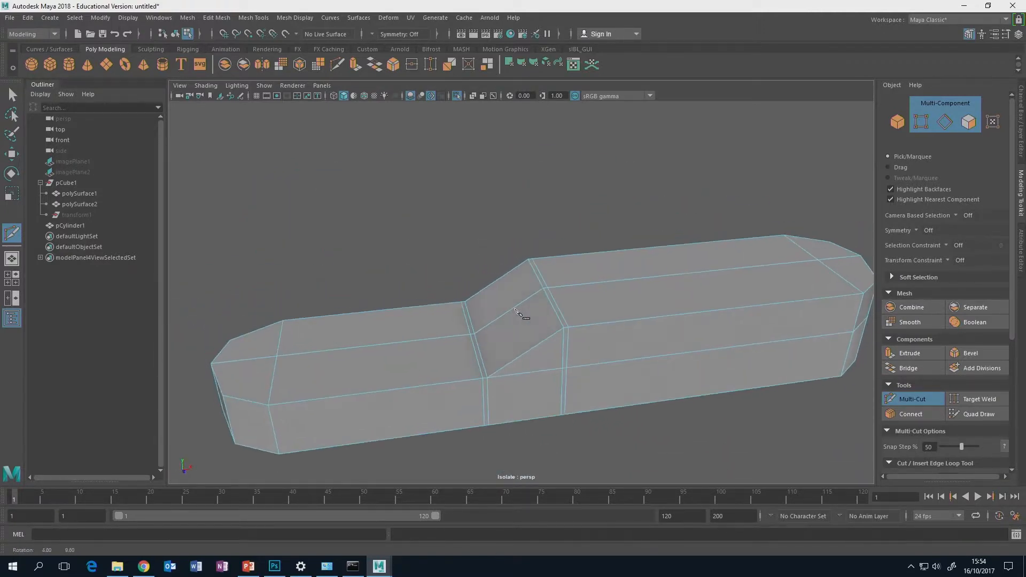
pyautogui.click(915, 401)
# Examine the new vertical cuts from several angles and check the section with the smooth preview on and off
pyautogui.keyDown('alt'); pyautogui.moveTo(748, 353); pyautogui.dragTo(685, 349); pyautogui.keyUp('alt')
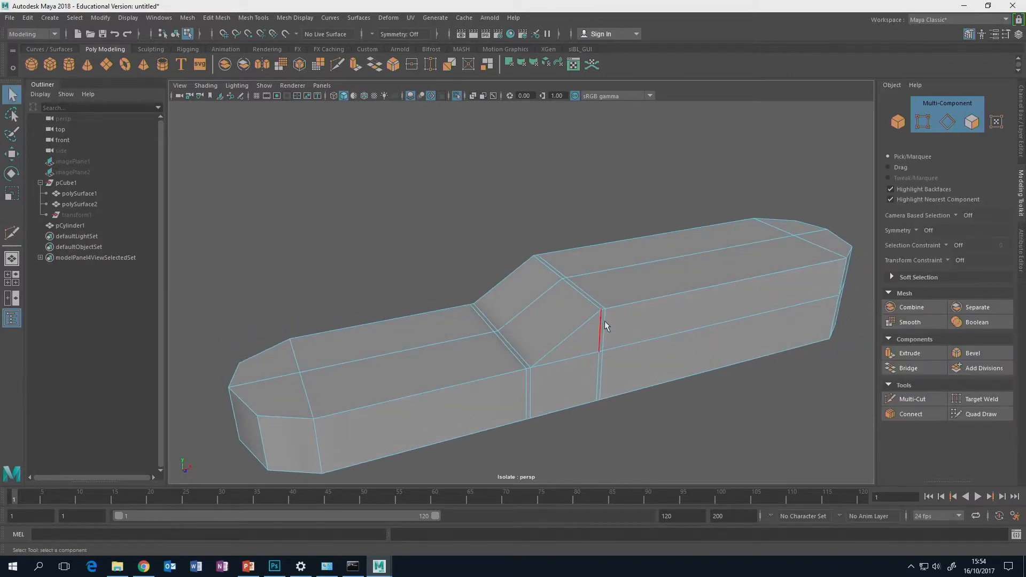
pyautogui.keyDown('alt'); pyautogui.moveTo(787, 263); pyautogui.dragTo(752, 278); pyautogui.keyUp('alt')
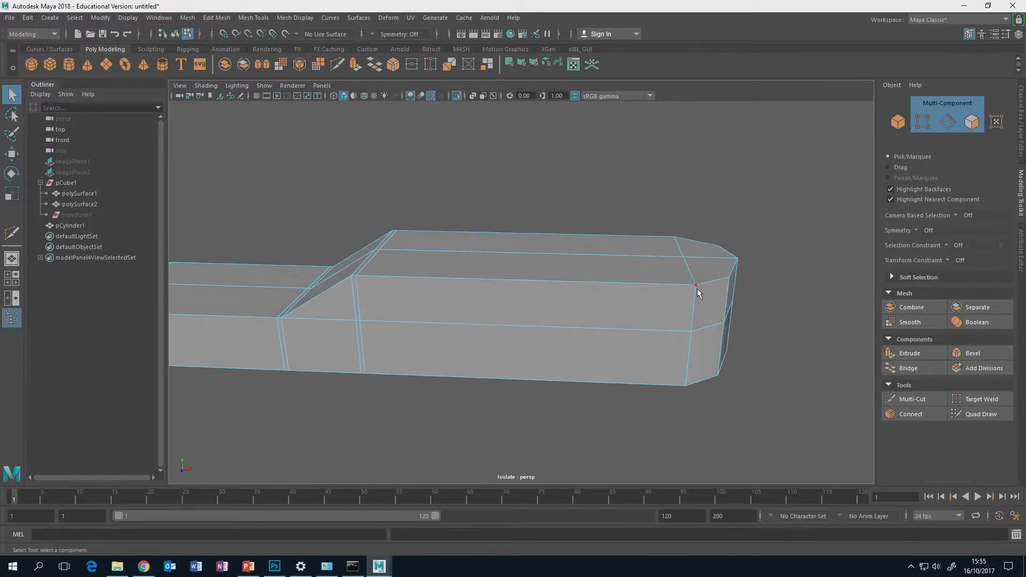
pyautogui.press('3')
pyautogui.press('1')
pyautogui.keyDown('alt'); pyautogui.moveTo(711, 288); pyautogui.dragTo(513, 285); pyautogui.keyUp('alt')
pyautogui.keyDown('alt'); pyautogui.moveTo(404, 338); pyautogui.dragTo(460, 341); pyautogui.keyUp('alt')
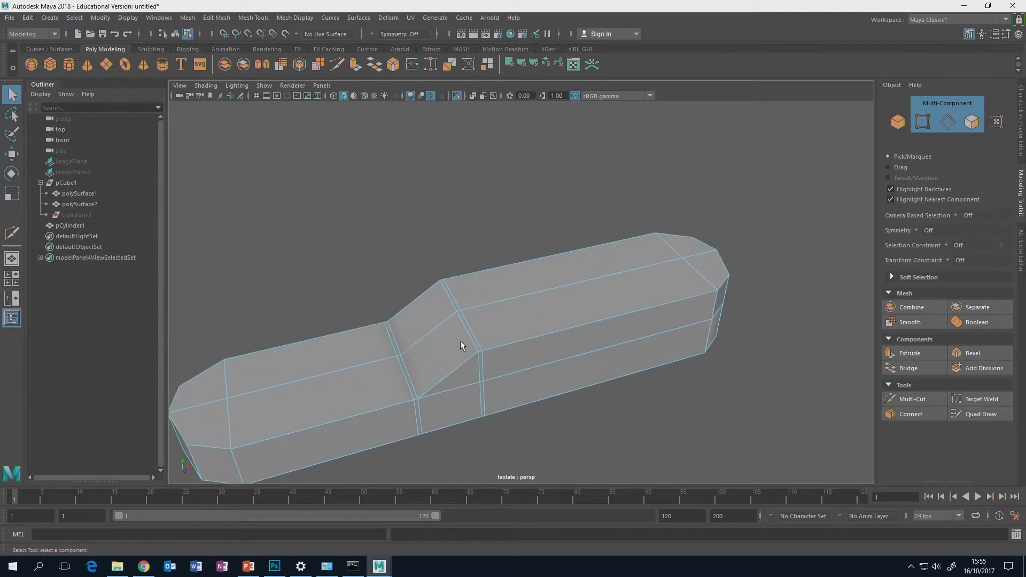
pyautogui.click(620, 256)
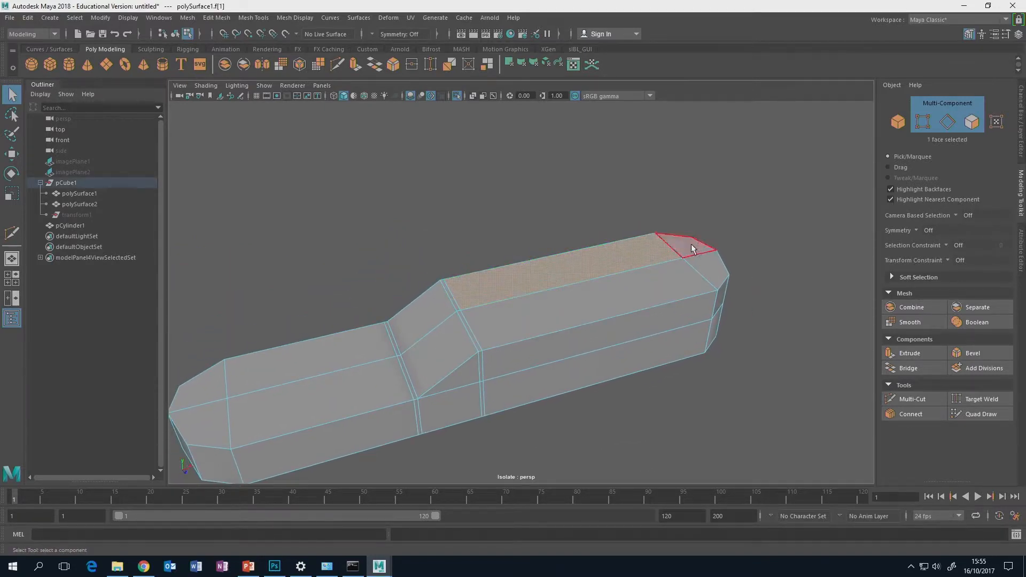
pyautogui.keyDown('shift'); pyautogui.click(688, 243); pyautogui.keyUp('shift')
pyautogui.keyDown('shift'); pyautogui.click(708, 267); pyautogui.keyUp('shift')
pyautogui.keyDown('shift'); pyautogui.click(653, 290); pyautogui.keyUp('shift')
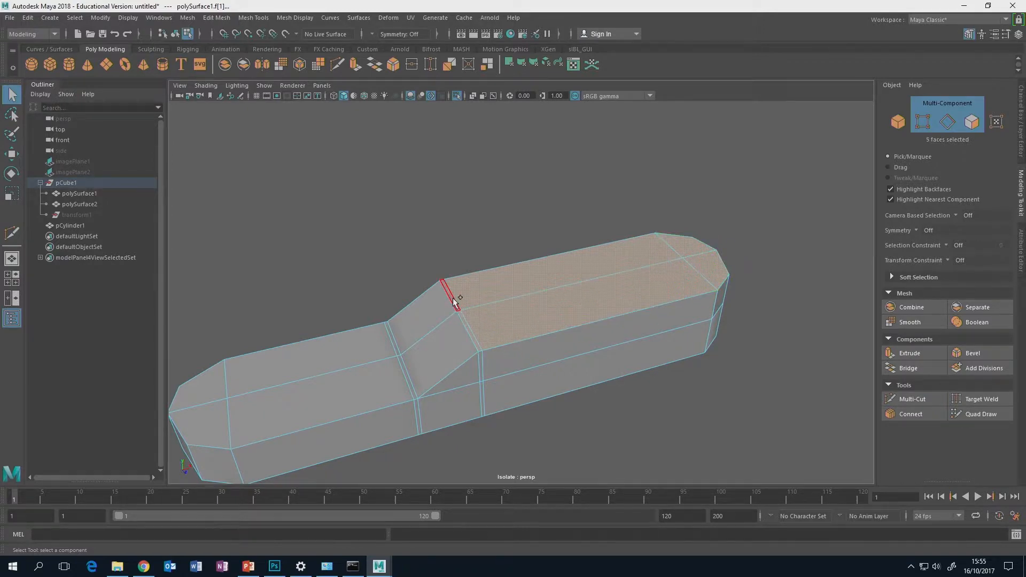
pyautogui.keyDown('shift'); pyautogui.click(442, 316); pyautogui.keyUp('shift')
pyautogui.keyDown('shift'); pyautogui.click(437, 347); pyautogui.keyUp('shift')
pyautogui.keyDown('shift'); pyautogui.click(409, 329); pyautogui.keyUp('shift')
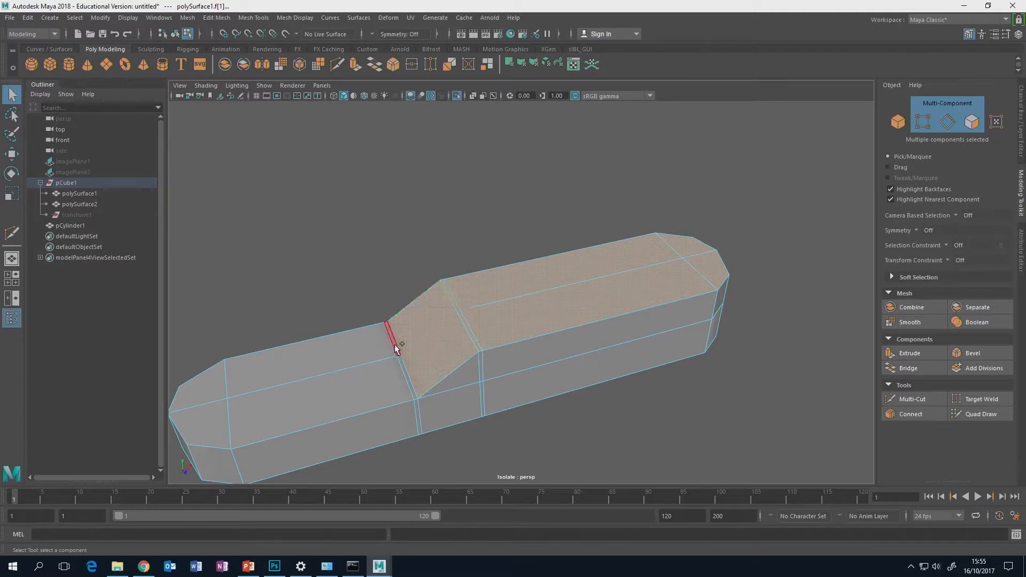
pyautogui.keyDown('shift'); pyautogui.click(394, 345); pyautogui.keyUp('shift')
pyautogui.keyDown('shift'); pyautogui.click(394, 388); pyautogui.keyUp('shift')
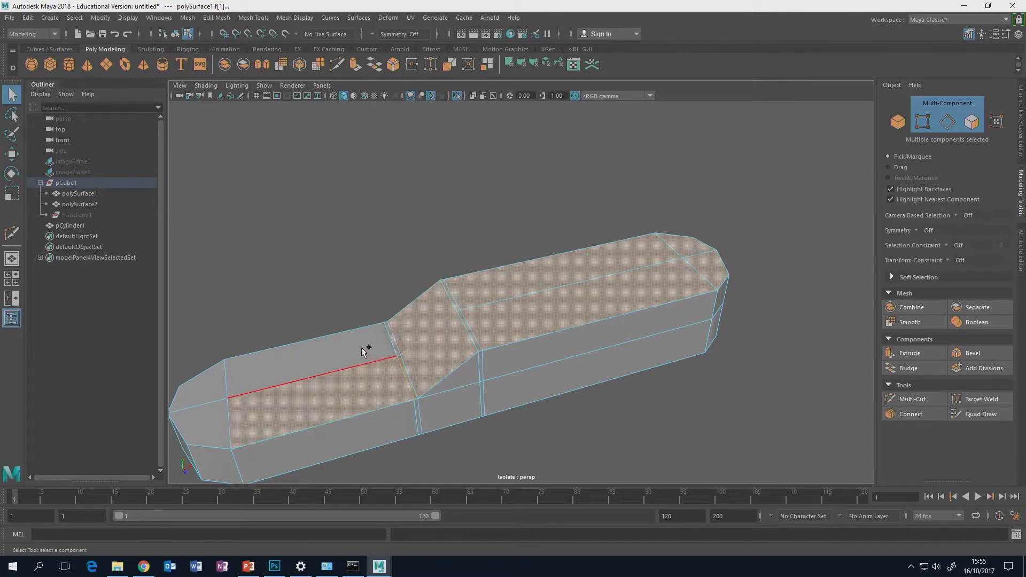
# In face mode, select all upward-facing faces of the top section including the slope, extrude them and scale them slightly inward along Z and X
pyautogui.doubleClick(969, 123)
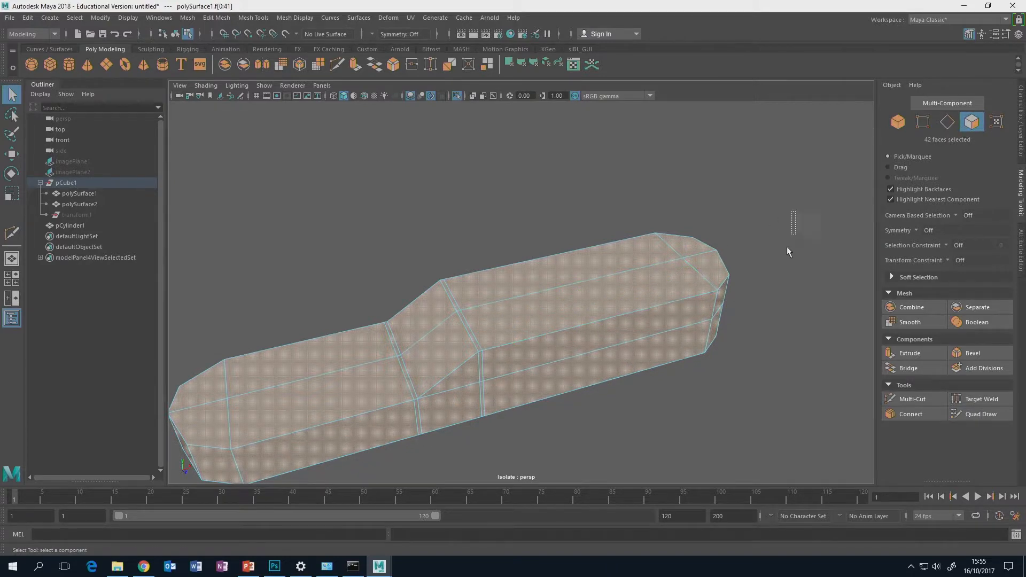
pyautogui.moveTo(786, 247); pyautogui.dragTo(783, 256)
pyautogui.click(687, 245)
pyautogui.keyDown('shift'); pyautogui.click(701, 266); pyautogui.keyUp('shift')
pyautogui.keyDown('shift'); pyautogui.click(629, 276); pyautogui.keyUp('shift')
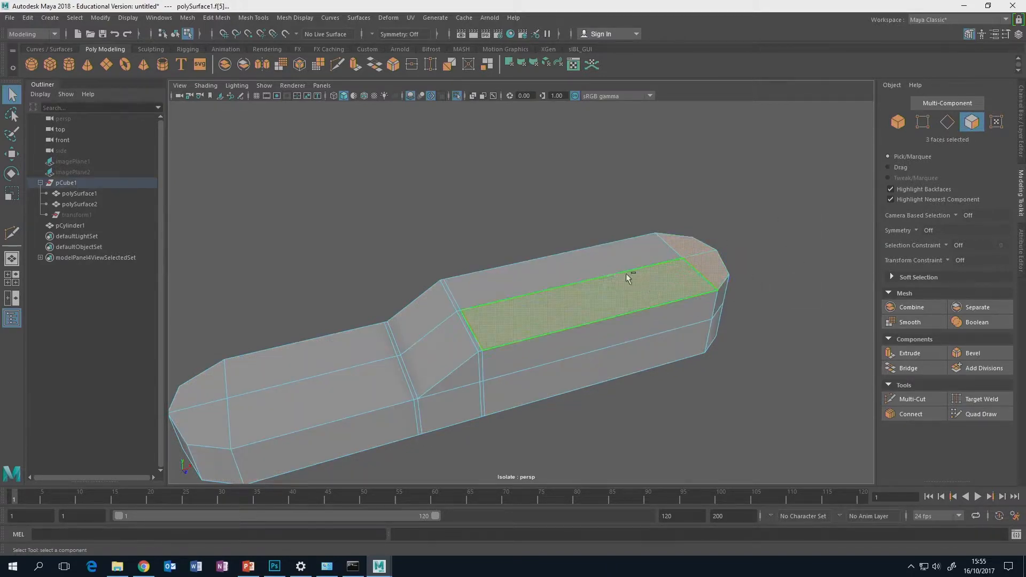
pyautogui.keyDown('shift'); pyautogui.click(615, 268); pyautogui.keyUp('shift')
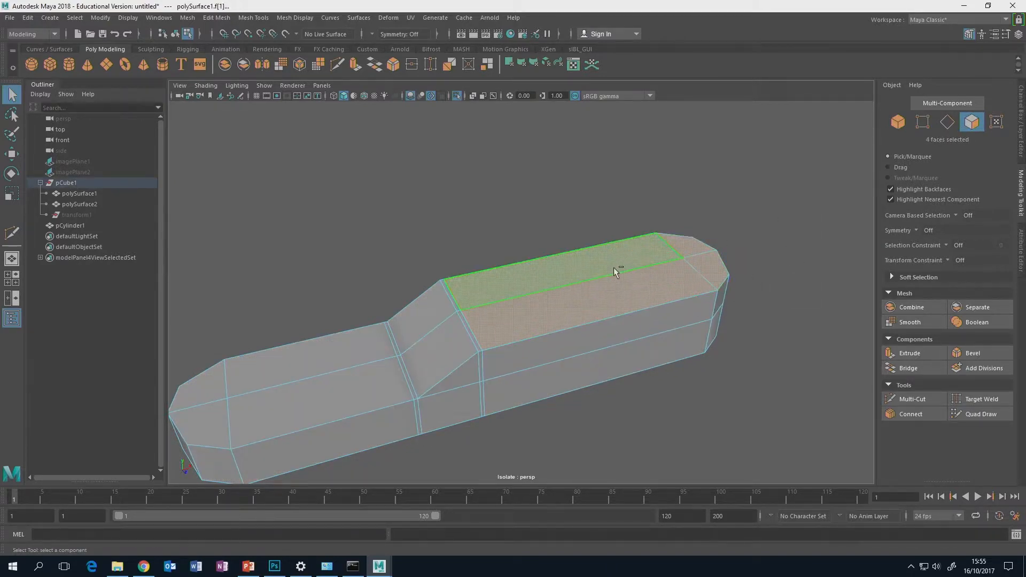
pyautogui.keyDown('shift'); pyautogui.click(468, 328); pyautogui.keyUp('shift')
pyautogui.keyDown('shift'); pyautogui.click(428, 316); pyautogui.keyUp('shift')
pyautogui.keyDown('shift'); pyautogui.click(438, 341); pyautogui.keyUp('shift')
pyautogui.keyDown('shift'); pyautogui.click(394, 341); pyautogui.keyUp('shift')
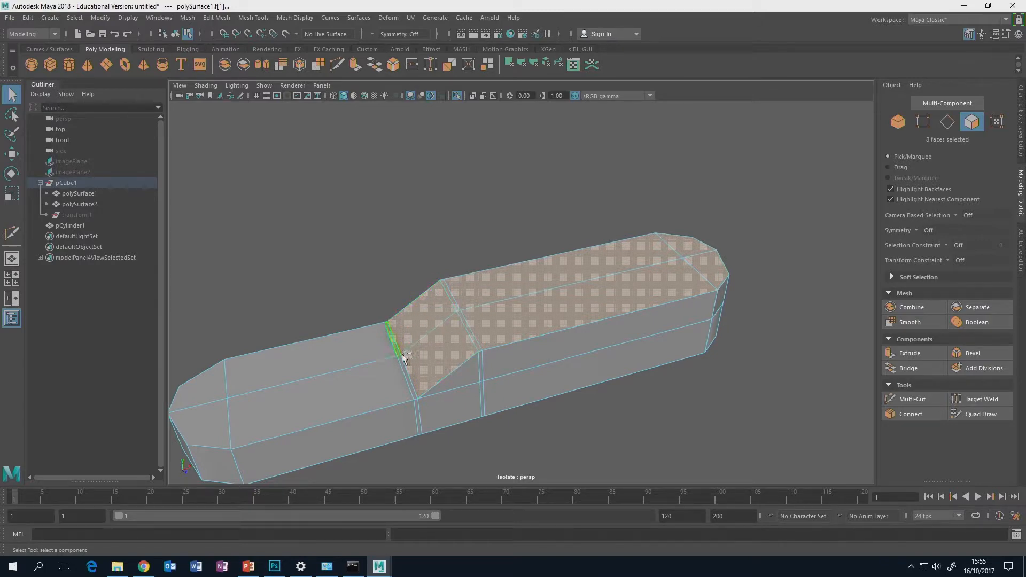
pyautogui.keyDown('shift'); pyautogui.click(408, 372); pyautogui.keyUp('shift')
pyautogui.keyDown('shift'); pyautogui.click(345, 347); pyautogui.keyUp('shift')
pyautogui.keyDown('shift'); pyautogui.click(268, 395); pyautogui.keyUp('shift')
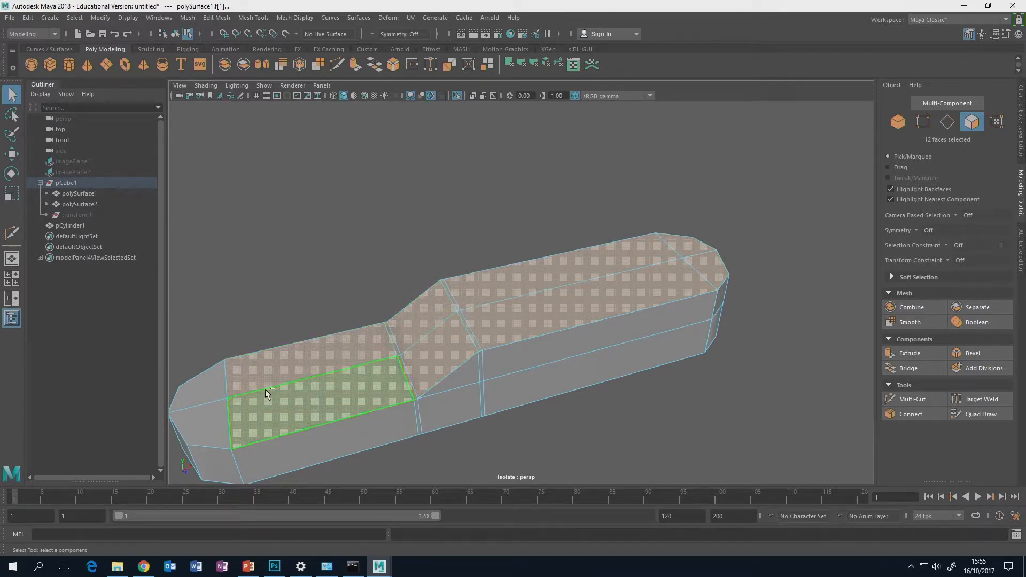
pyautogui.keyDown('shift'); pyautogui.click(217, 390); pyautogui.keyUp('shift')
pyautogui.keyDown('shift'); pyautogui.click(221, 423); pyautogui.keyUp('shift')
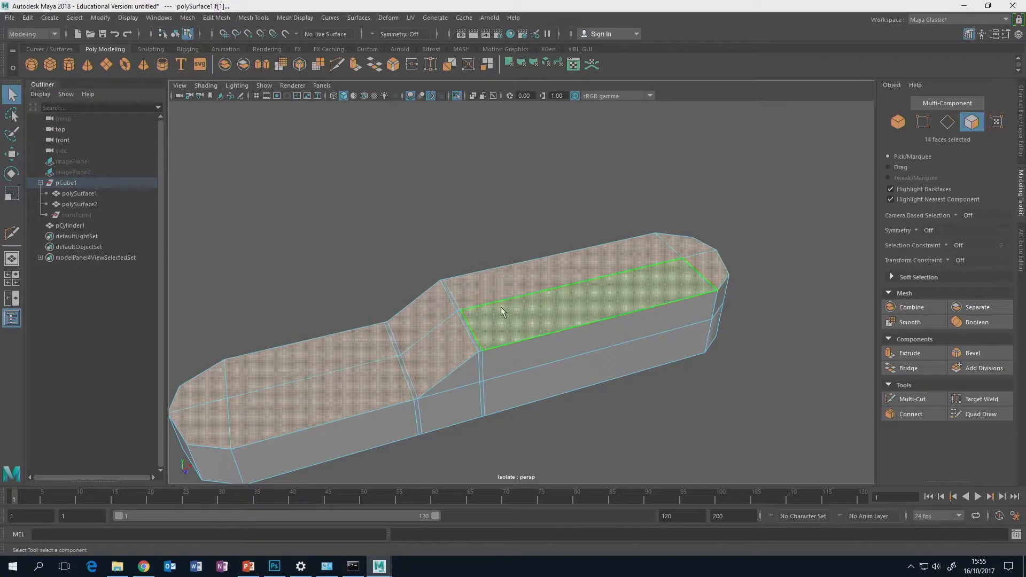
pyautogui.keyDown('alt'); pyautogui.moveTo(501, 312); pyautogui.dragTo(521, 283); pyautogui.keyUp('alt')
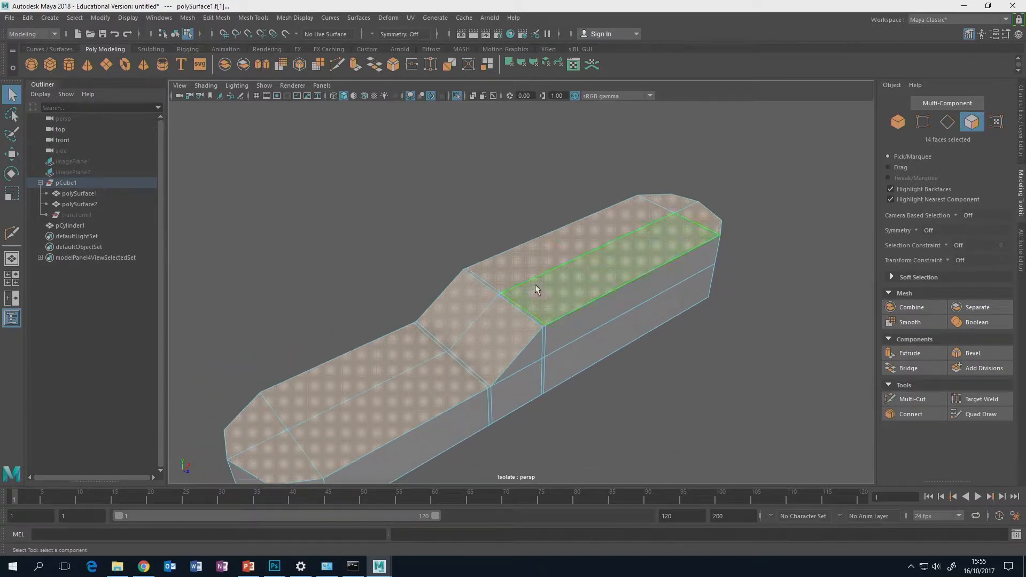
pyautogui.press('r')
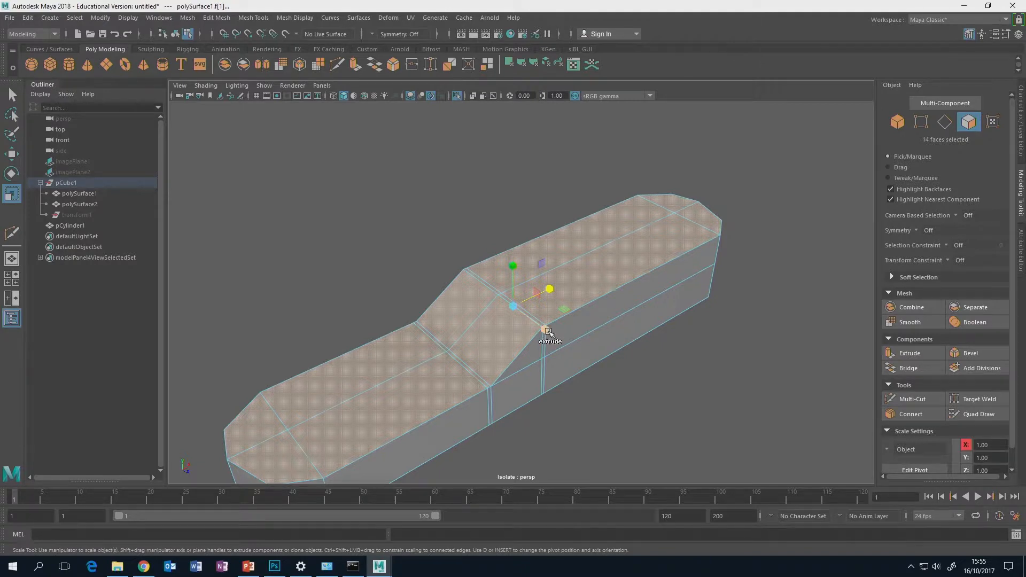
pyautogui.keyDown('shift'); pyautogui.moveTo(545, 329); pyautogui.dragTo(545, 329); pyautogui.keyUp('shift')
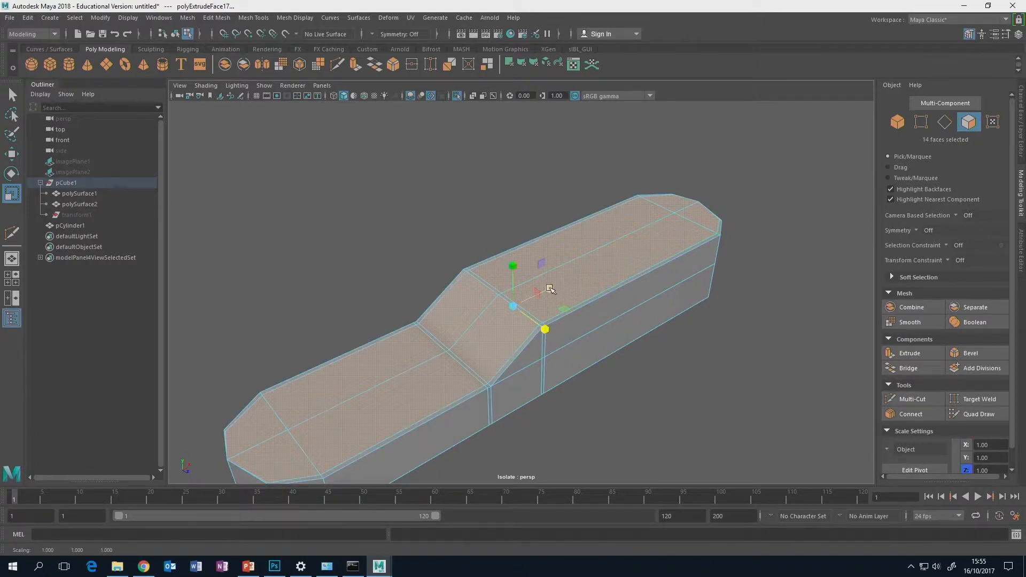
pyautogui.moveTo(549, 288); pyautogui.dragTo(551, 289)
pyautogui.moveTo(633, 288)
pyautogui.keyDown('alt'); pyautogui.mouseDown()
pyautogui.moveTo(596, 279)
pyautogui.moveTo(625, 295)
pyautogui.mouseUp(); pyautogui.keyUp('alt')
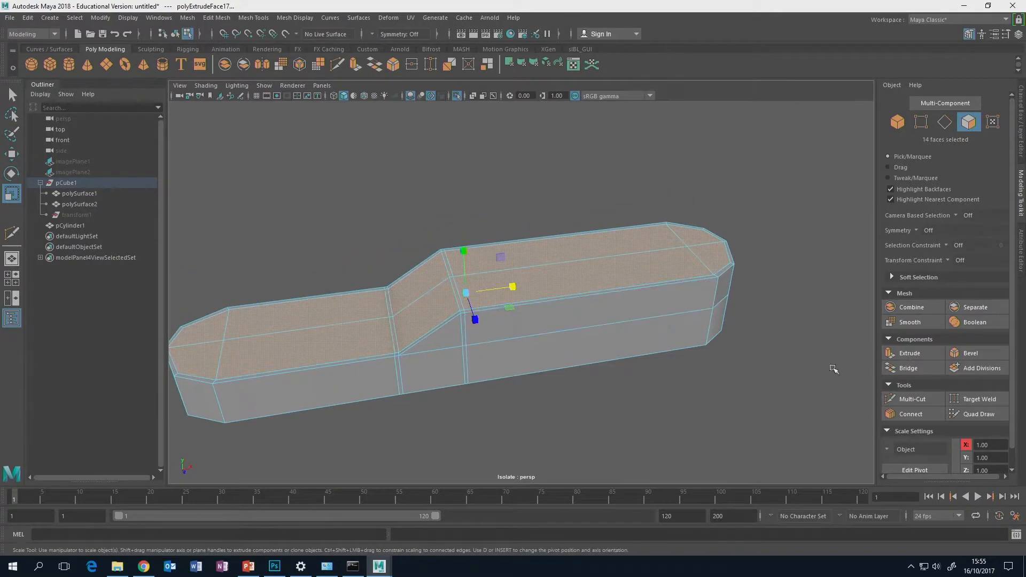
# Return to object mode, turn on the smooth preview and compare the rounded section with the camera photo in Photoshop
pyautogui.moveTo(690, 278); pyautogui.dragTo(722, 251, button='right')
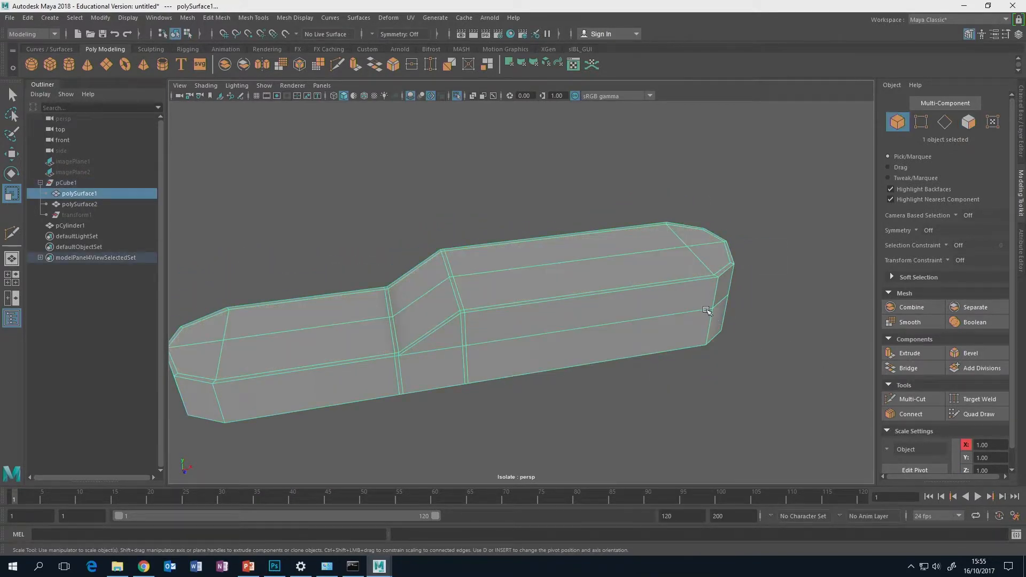
pyautogui.press('3')
pyautogui.click(765, 313)
pyautogui.keyDown('alt'); pyautogui.moveTo(779, 339); pyautogui.dragTo(748, 364); pyautogui.keyUp('alt')
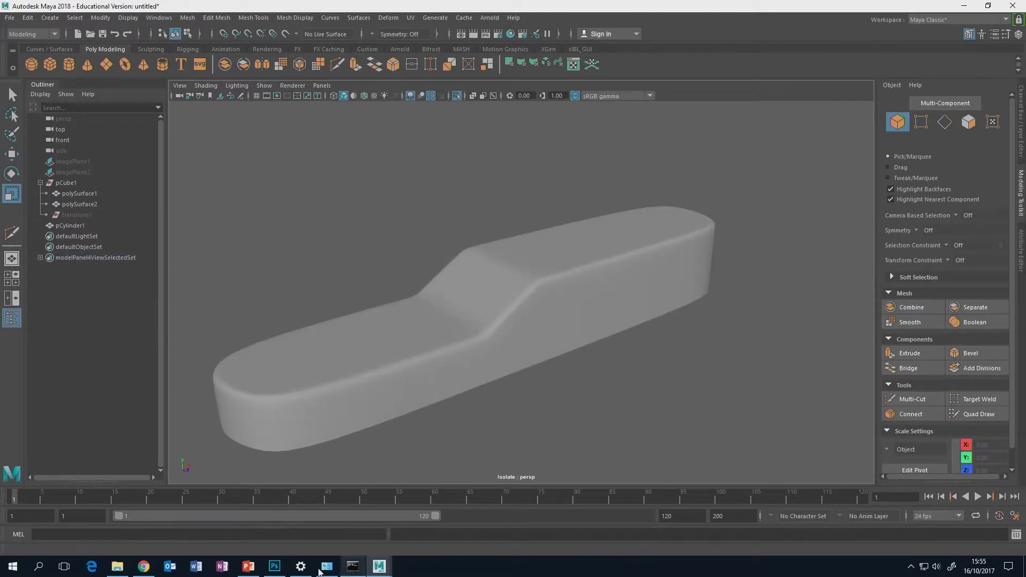
pyautogui.click(274, 566)
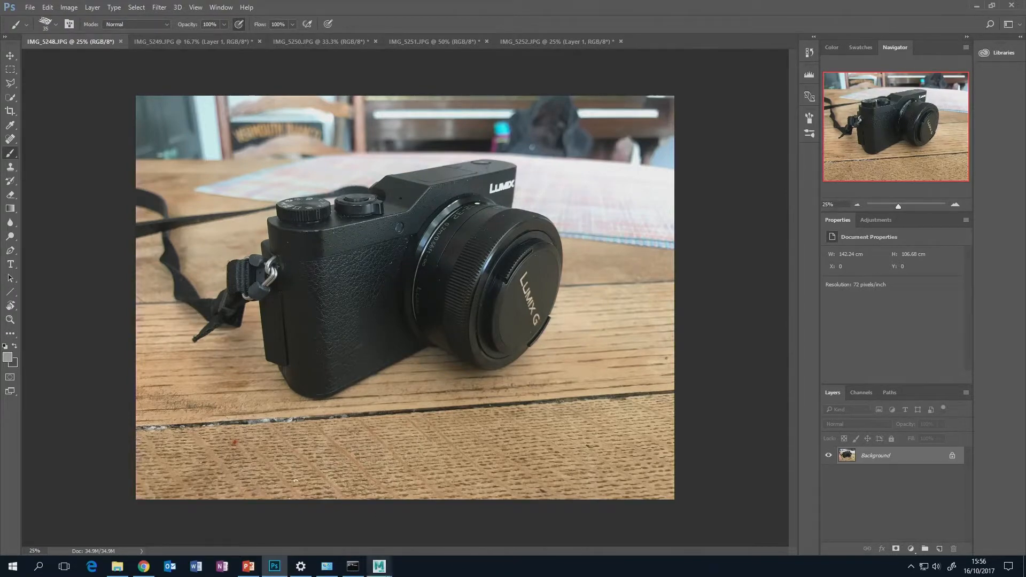
pyautogui.click(397, 550)
pyautogui.keyDown('alt'); pyautogui.moveTo(510, 371); pyautogui.dragTo(318, 366); pyautogui.keyUp('alt')
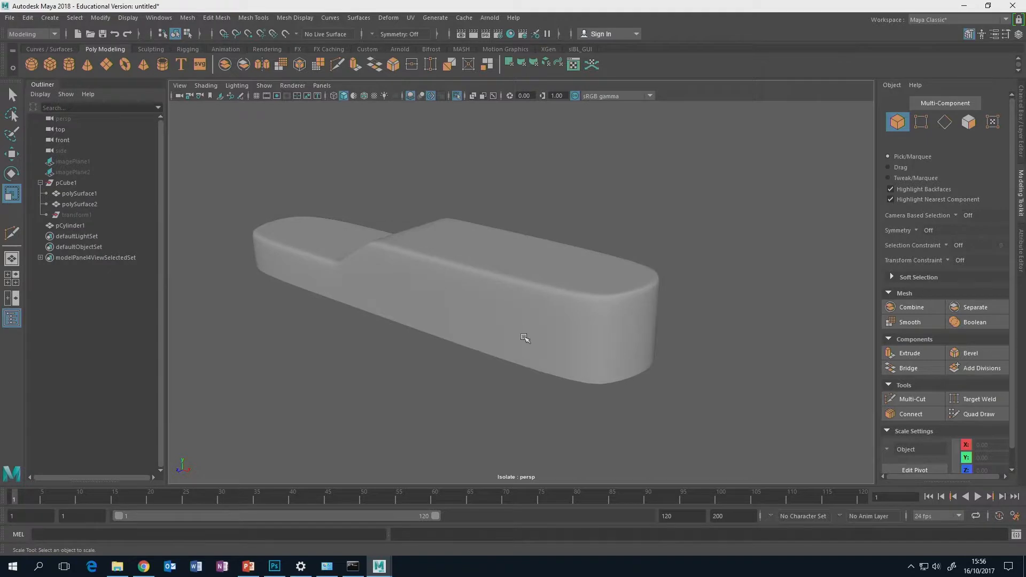
pyautogui.keyDown('alt'); pyautogui.moveTo(525, 337); pyautogui.dragTo(630, 339); pyautogui.keyUp('alt')
pyautogui.keyDown('alt'); pyautogui.moveTo(525, 258); pyautogui.dragTo(438, 245); pyautogui.keyUp('alt')
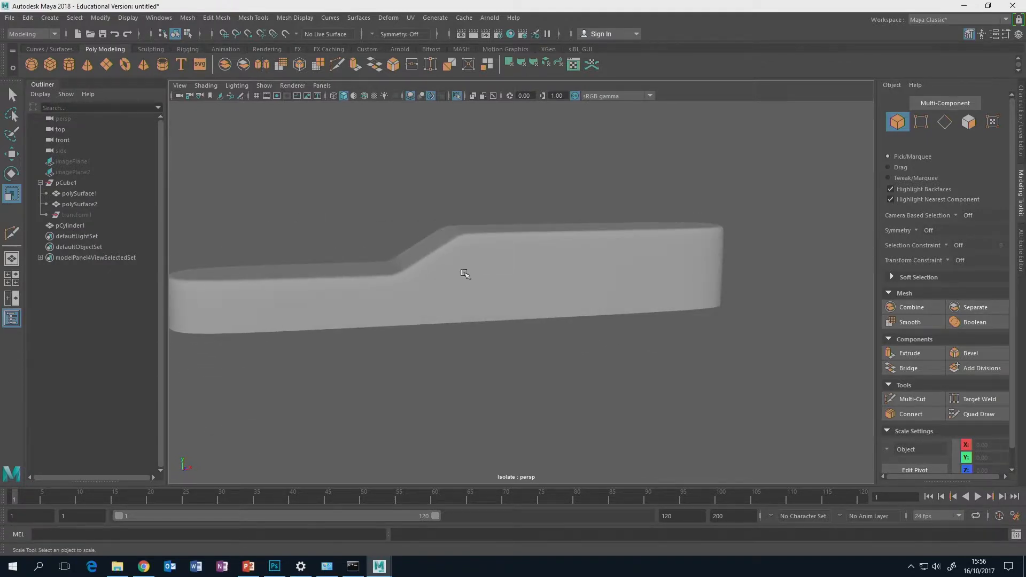
# Turn off the section's smooth preview and use Multi-Cut to insert edge loops around the sides just beneath the upper and lower top edges
pyautogui.click(466, 275)
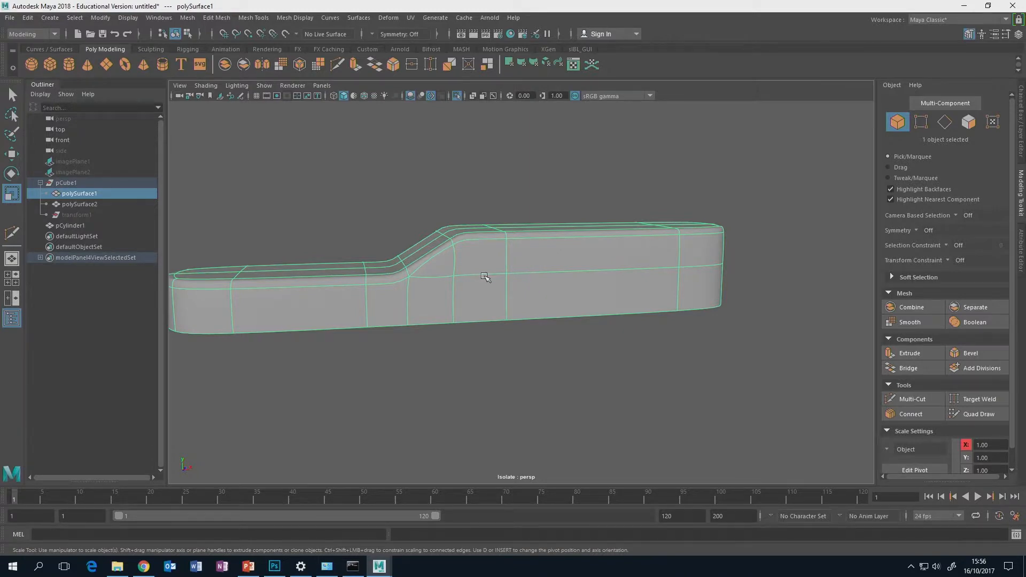
pyautogui.press('1')
pyautogui.keyDown('alt'); pyautogui.moveTo(525, 270); pyautogui.dragTo(490, 313); pyautogui.keyUp('alt')
pyautogui.scroll(2, 513, 316)
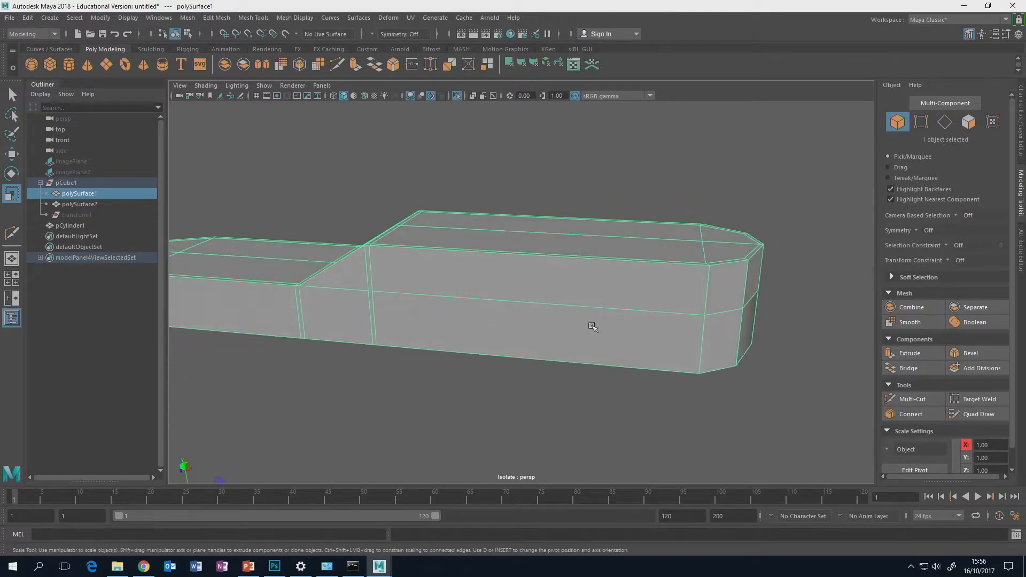
pyautogui.click(912, 399)
pyautogui.keyDown('alt'); pyautogui.moveTo(614, 342); pyautogui.dragTo(648, 348); pyautogui.keyUp('alt')
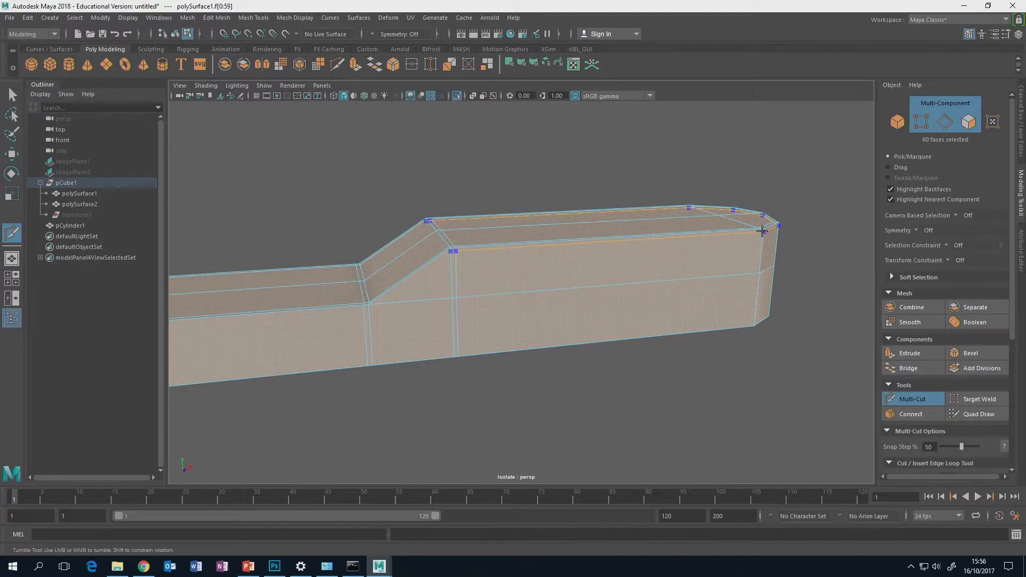
pyautogui.keyDown('alt'); pyautogui.moveTo(721, 270); pyautogui.dragTo(688, 281, button='right'); pyautogui.keyUp('alt')
pyautogui.moveTo(688, 281)
pyautogui.keyDown('alt'); pyautogui.mouseDown()
pyautogui.moveTo(728, 287)
pyautogui.moveTo(722, 275)
pyautogui.moveTo(703, 281)
pyautogui.mouseUp(); pyautogui.keyUp('alt')
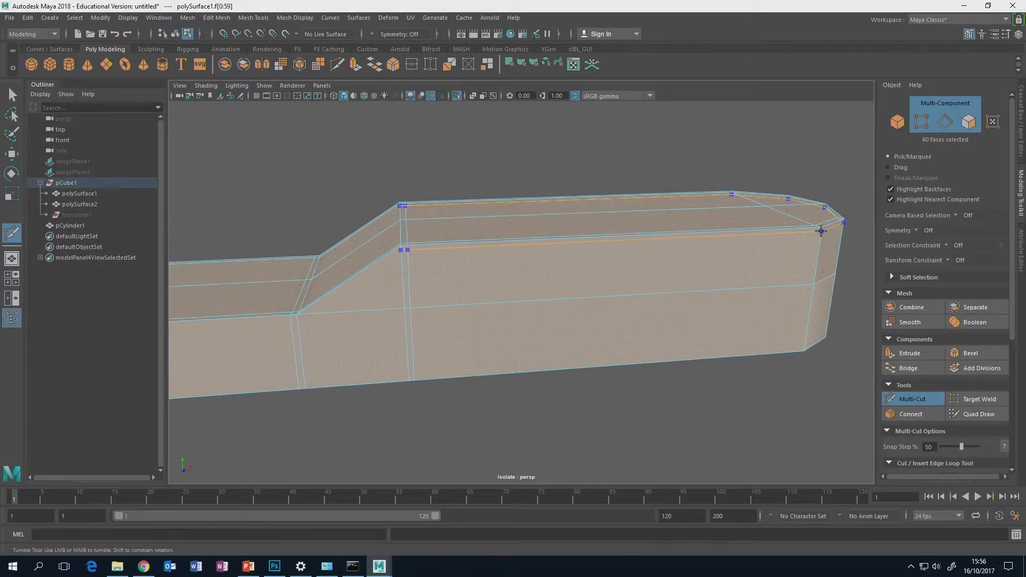
pyautogui.keyDown('ctrl'); pyautogui.click(820, 231); pyautogui.keyUp('ctrl')
pyautogui.keyDown('alt'); pyautogui.moveTo(641, 298); pyautogui.dragTo(791, 277, button='middle'); pyautogui.keyUp('alt')
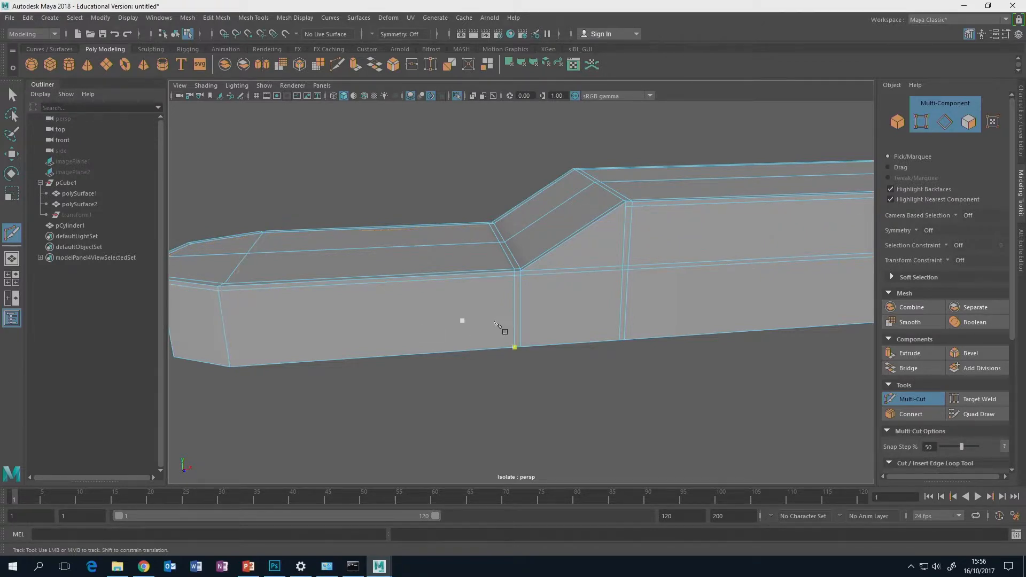
pyautogui.click(904, 402)
# Use Multi-Cut to add a diagonal edge across the triangular side face, parallel to and just beneath the slope's edge
pyautogui.keyDown('alt'); pyautogui.moveTo(614, 283); pyautogui.dragTo(576, 286); pyautogui.keyUp('alt')
pyautogui.scroll(3, 608, 274)
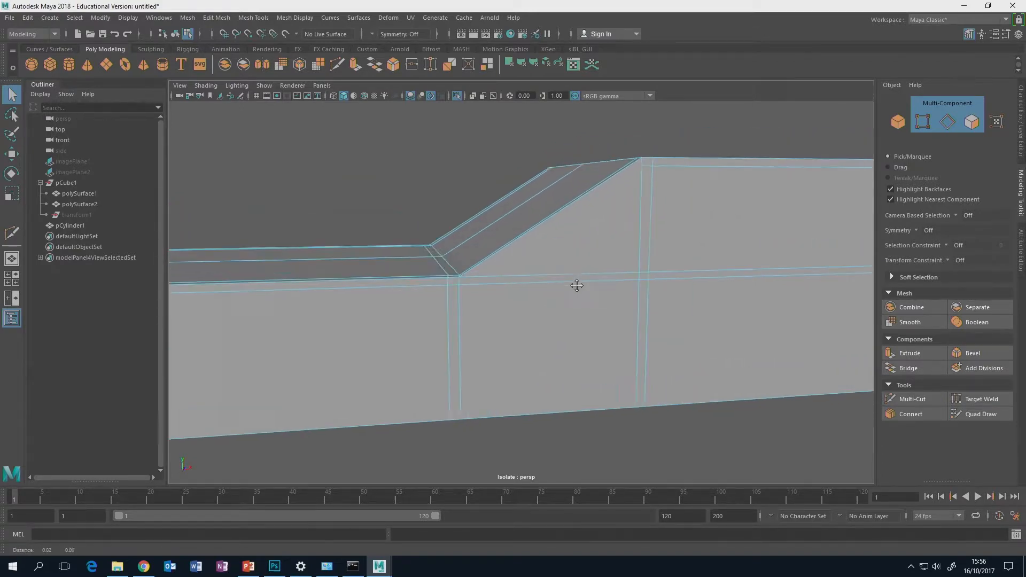
pyautogui.keyDown('alt'); pyautogui.moveTo(577, 286); pyautogui.dragTo(555, 296, button='middle'); pyautogui.keyUp('alt')
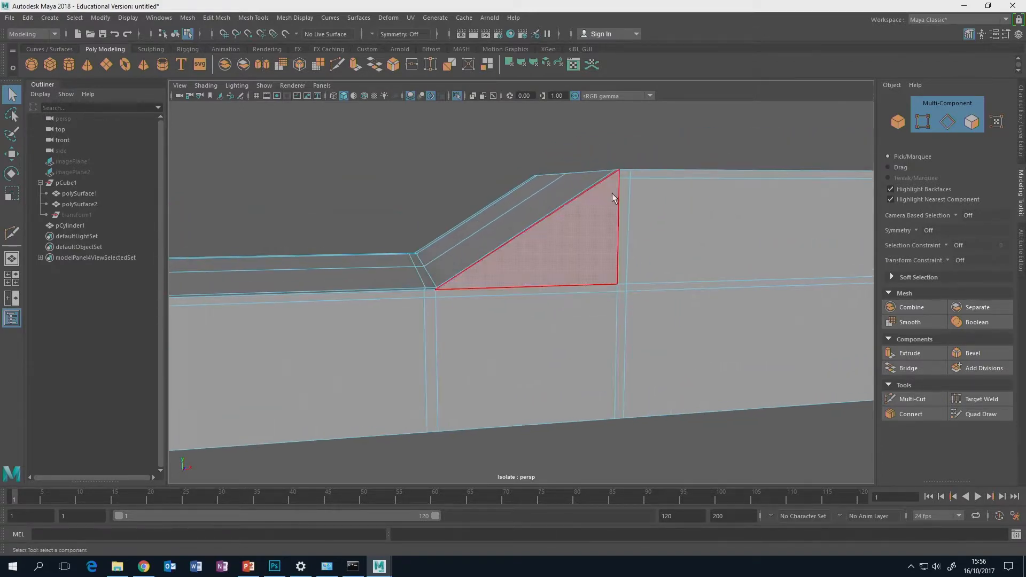
pyautogui.click(919, 401)
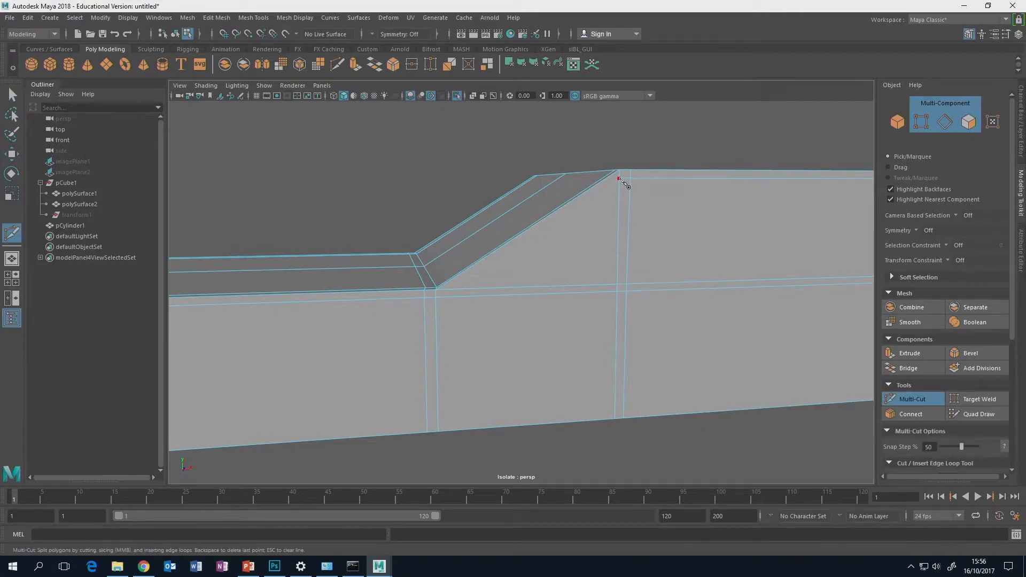
pyautogui.click(619, 178)
pyautogui.keyDown('alt'); pyautogui.moveTo(491, 295); pyautogui.dragTo(673, 294); pyautogui.keyUp('alt')
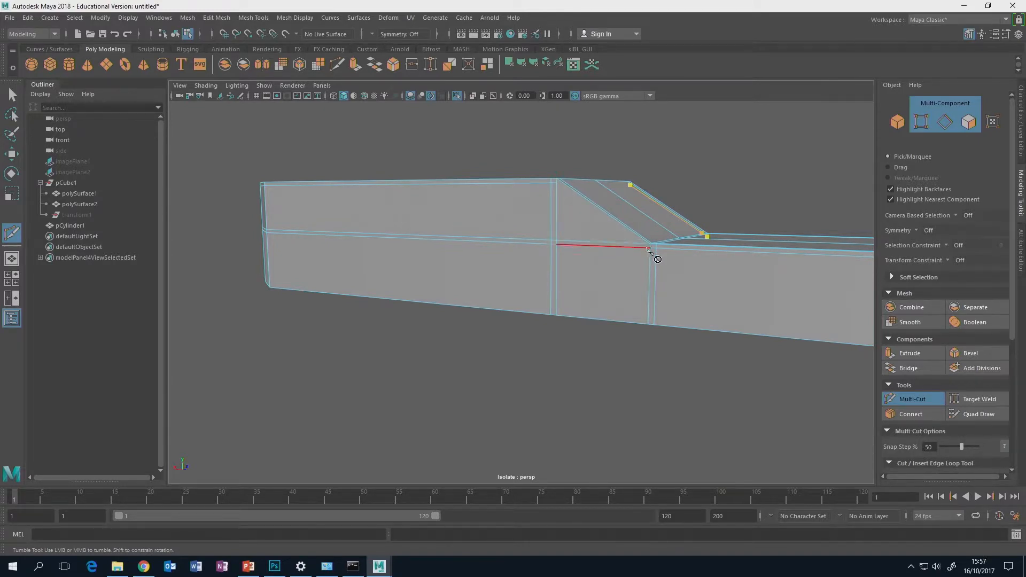
pyautogui.keyDown('alt'); pyautogui.moveTo(633, 261); pyautogui.dragTo(465, 289); pyautogui.keyUp('alt')
pyautogui.keyDown('alt'); pyautogui.moveTo(465, 289); pyautogui.dragTo(509, 263, button='middle'); pyautogui.keyUp('alt')
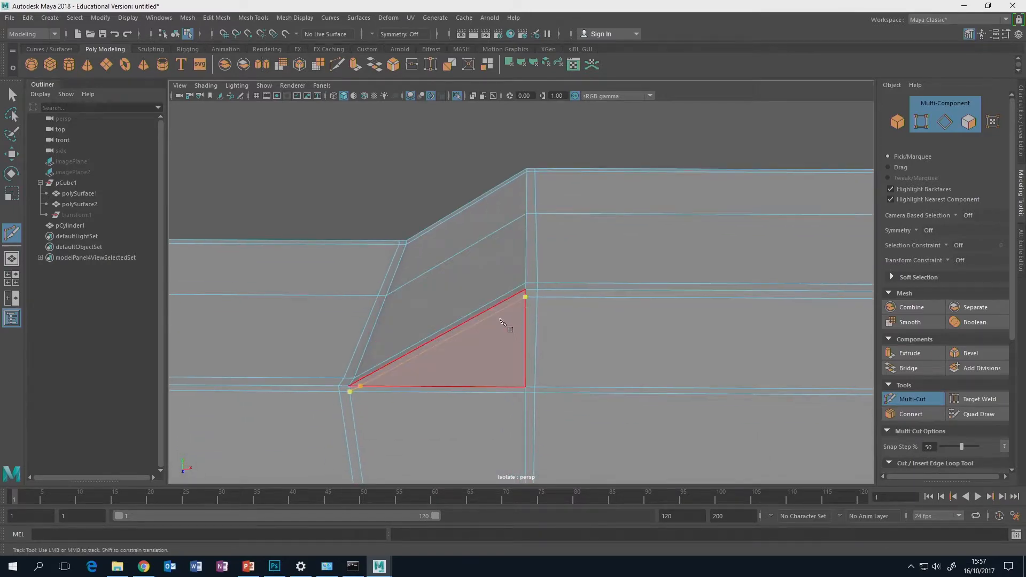
# Add a matching diagonal cut just beneath the slope's edge on the opposite side of the top section
pyautogui.keyDown('alt'); pyautogui.moveTo(508, 316); pyautogui.dragTo(648, 281); pyautogui.keyUp('alt')
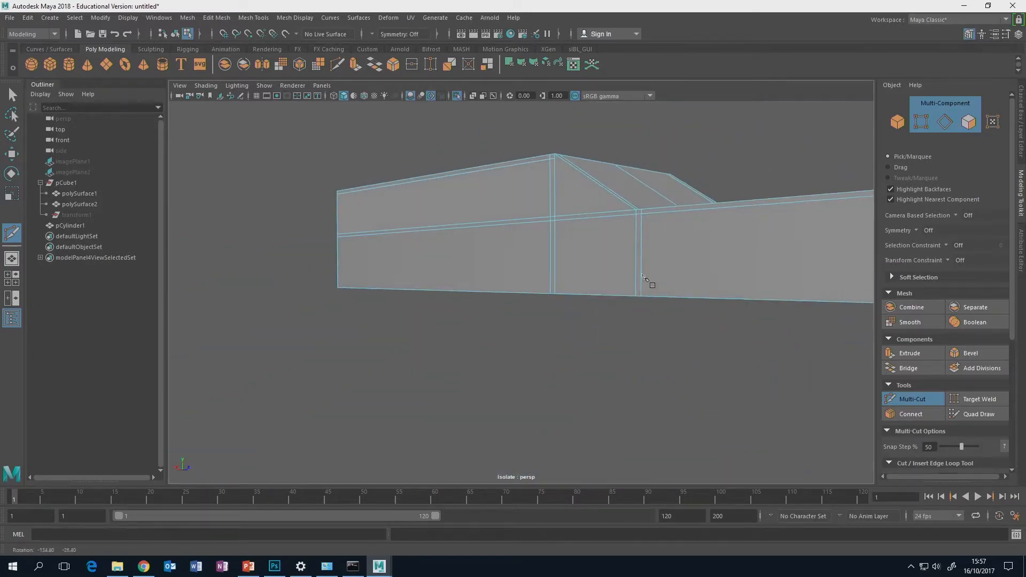
pyautogui.click(554, 159)
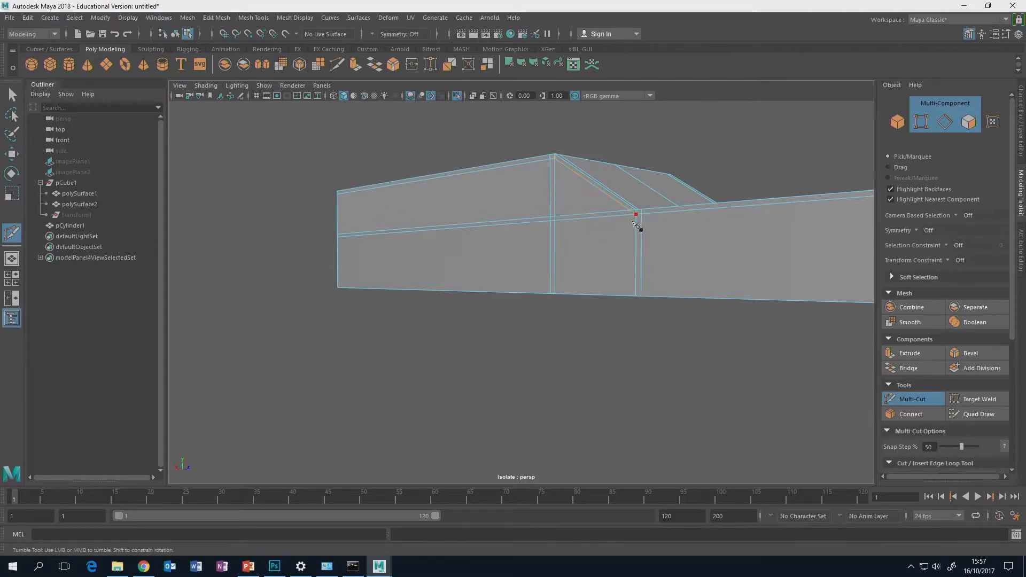
pyautogui.keyDown('alt'); pyautogui.moveTo(636, 224); pyautogui.dragTo(529, 242); pyautogui.keyUp('alt')
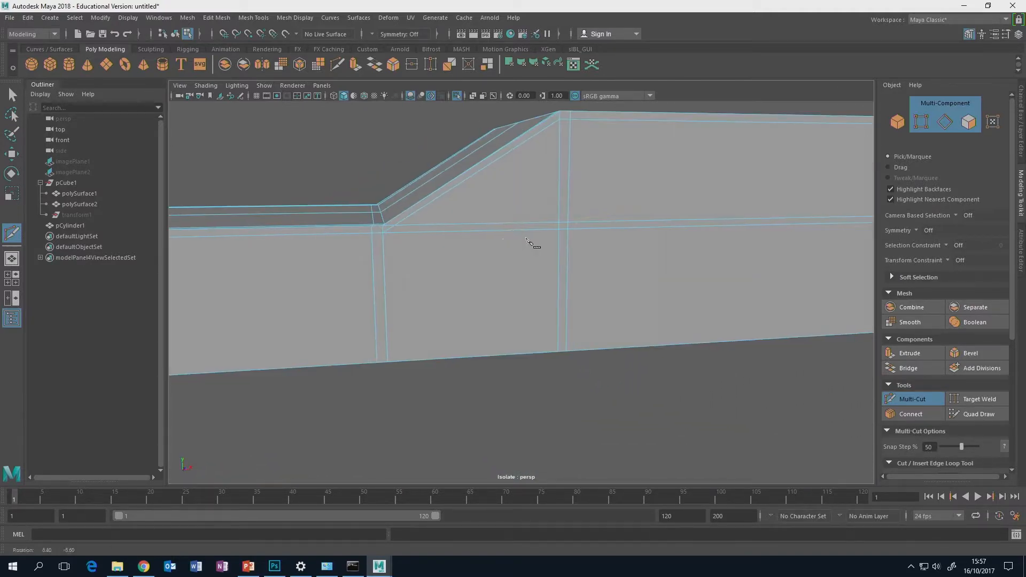
# Leave Multi-Cut and delete the short leftover edge between the diagonal cut and the corner at the foot of the slope
pyautogui.scroll(3, 487, 232)
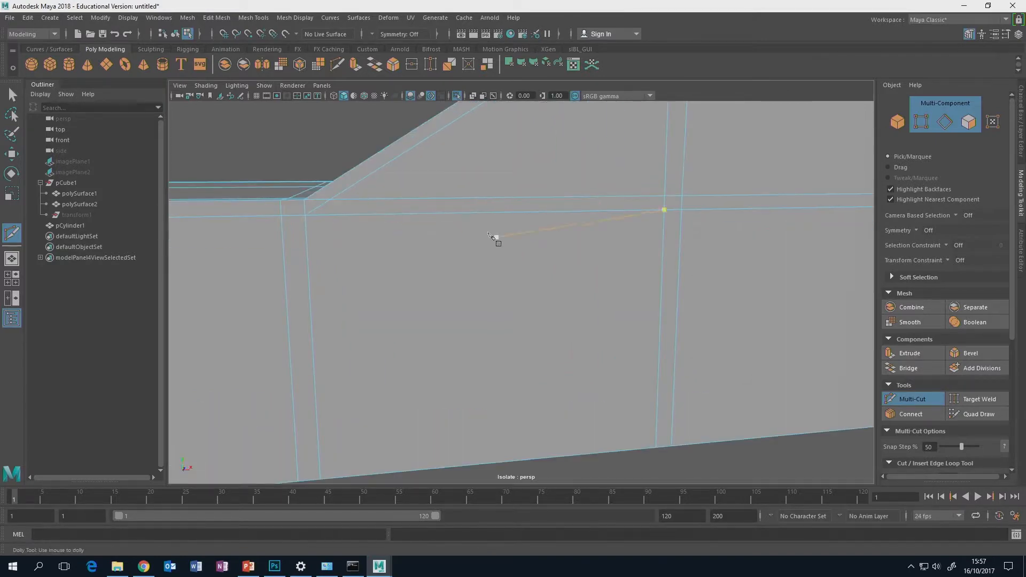
pyautogui.keyDown('alt'); pyautogui.moveTo(491, 238); pyautogui.dragTo(522, 248, button='middle'); pyautogui.keyUp('alt')
pyautogui.click(912, 398)
pyautogui.click(531, 257)
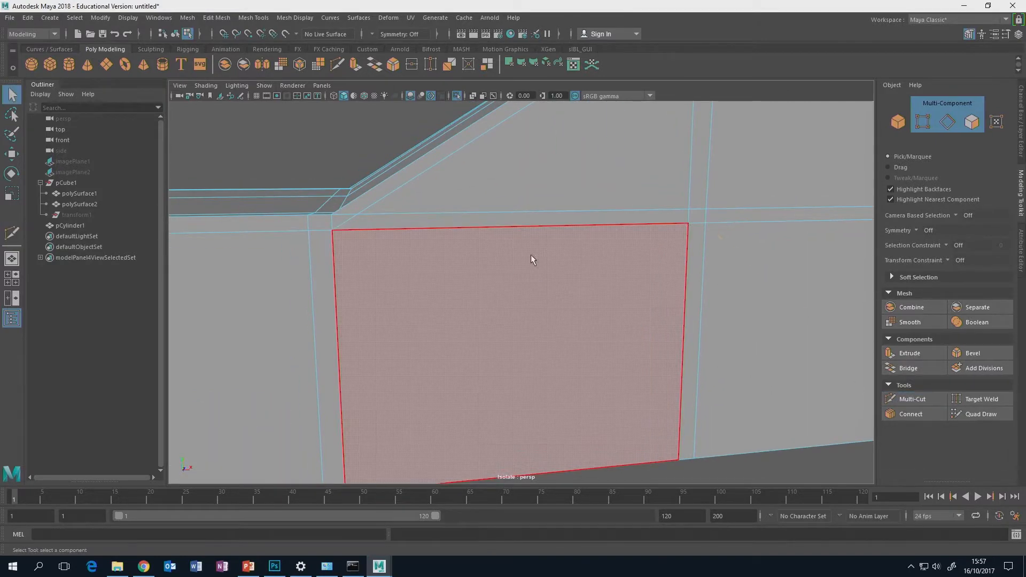
pyautogui.keyDown('alt'); pyautogui.moveTo(531, 255); pyautogui.dragTo(581, 384); pyautogui.keyUp('alt')
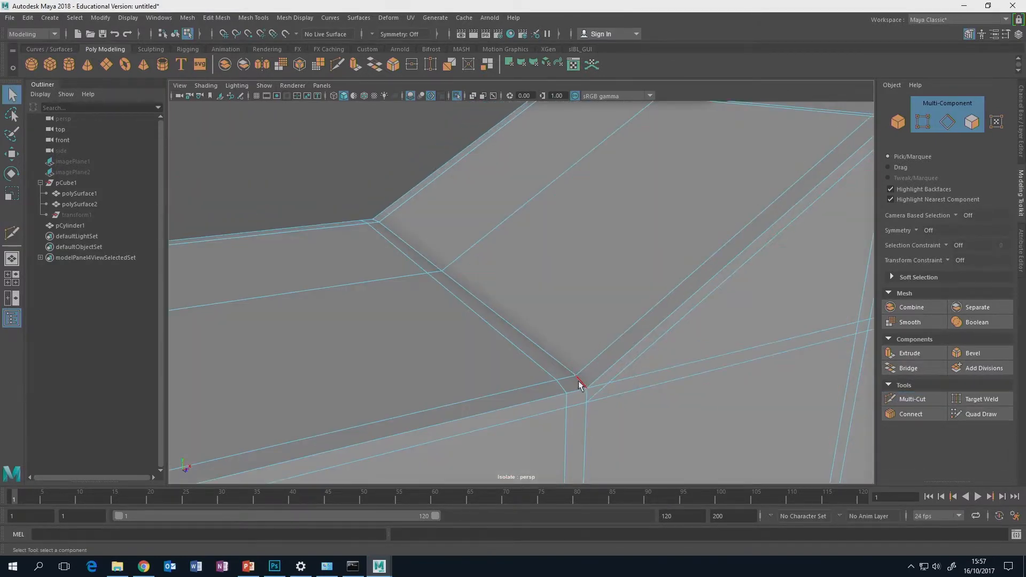
pyautogui.click(598, 385)
pyautogui.keyDown('alt'); pyautogui.moveTo(603, 386); pyautogui.dragTo(575, 325, button='middle'); pyautogui.keyUp('alt')
pyautogui.scroll(3, 566, 321)
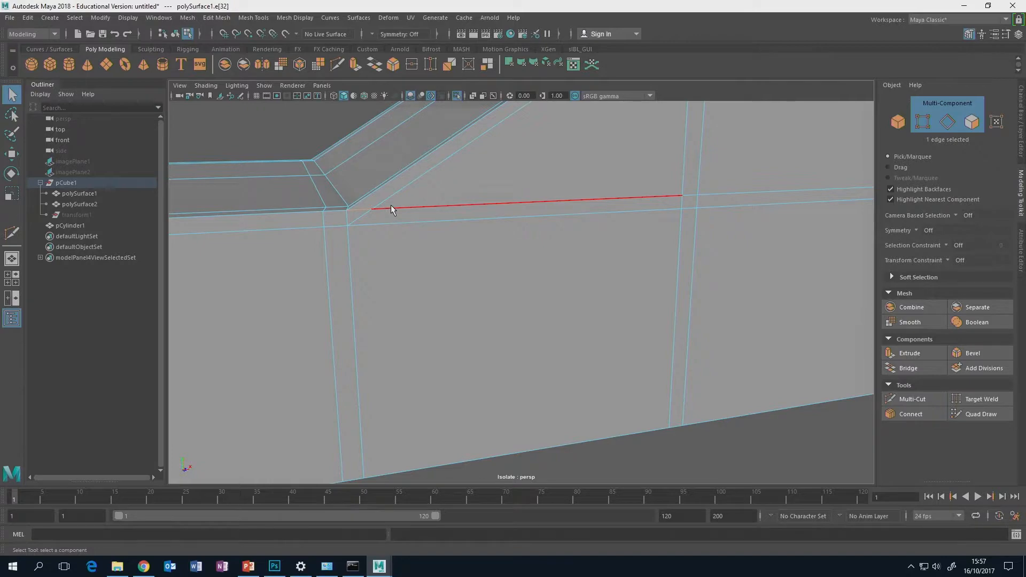
pyautogui.press('Delete')
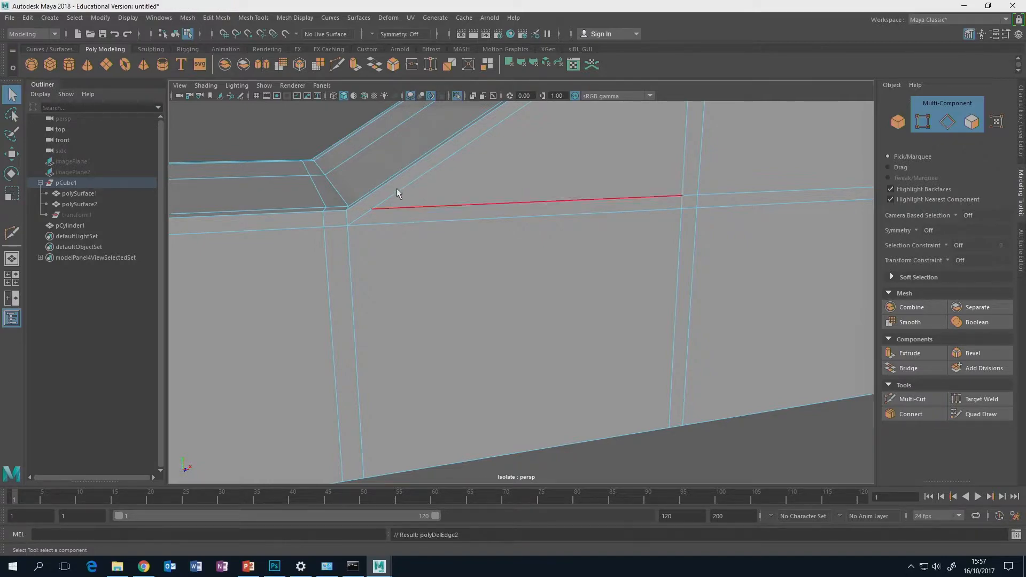
# Delete the corresponding short leftover edge at the foot of the slope on the opposite side
pyautogui.keyDown('alt'); pyautogui.moveTo(396, 191); pyautogui.dragTo(578, 244); pyautogui.keyUp('alt')
pyautogui.scroll(3, 622, 246)
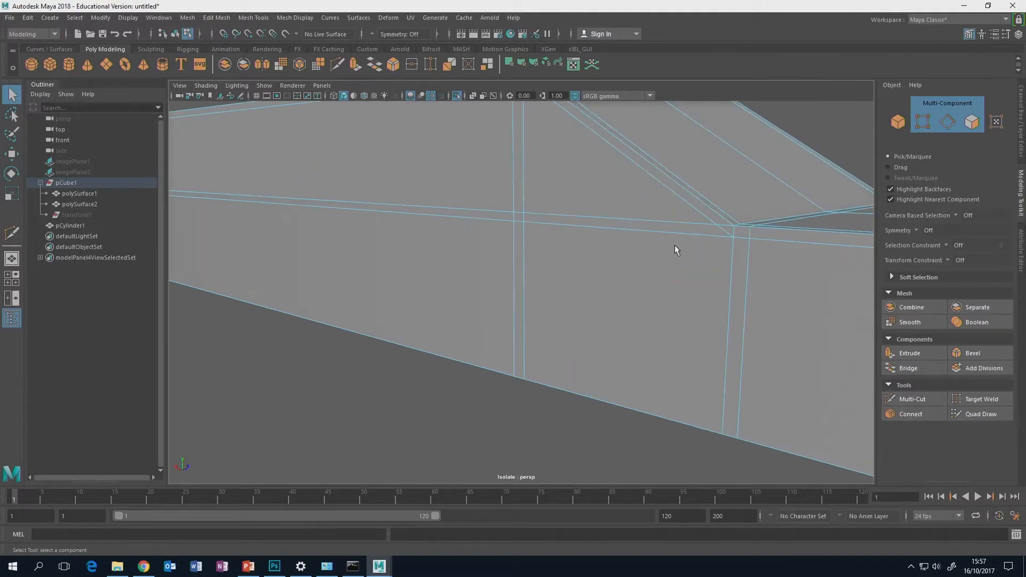
pyautogui.click(726, 226)
pyautogui.keyDown('shift'); pyautogui.click(726, 225); pyautogui.keyUp('shift')
pyautogui.keyDown('alt'); pyautogui.moveTo(726, 225); pyautogui.dragTo(623, 243); pyautogui.keyUp('alt')
pyautogui.scroll(-3, 576, 229)
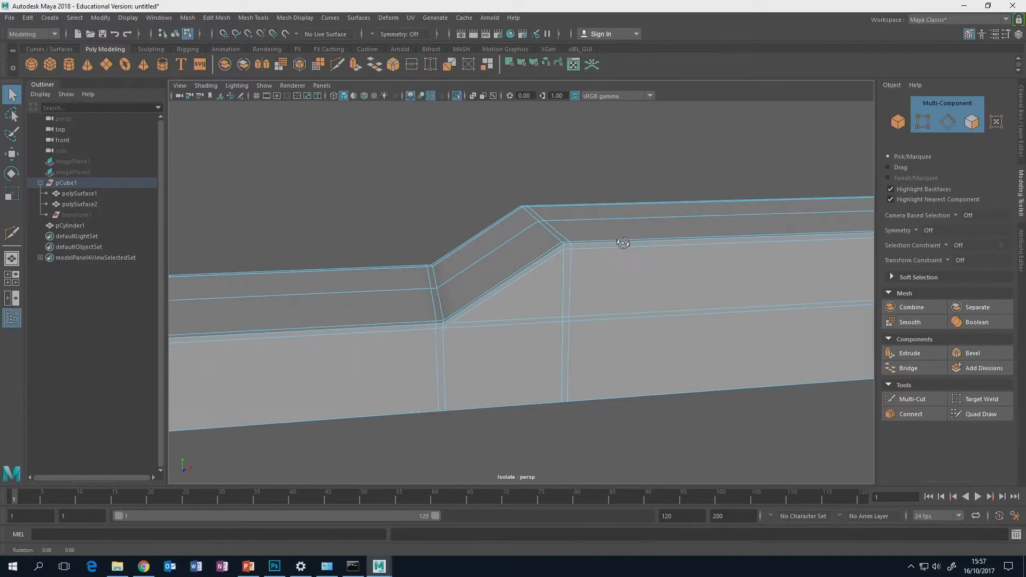
pyautogui.scroll(-5, 623, 243)
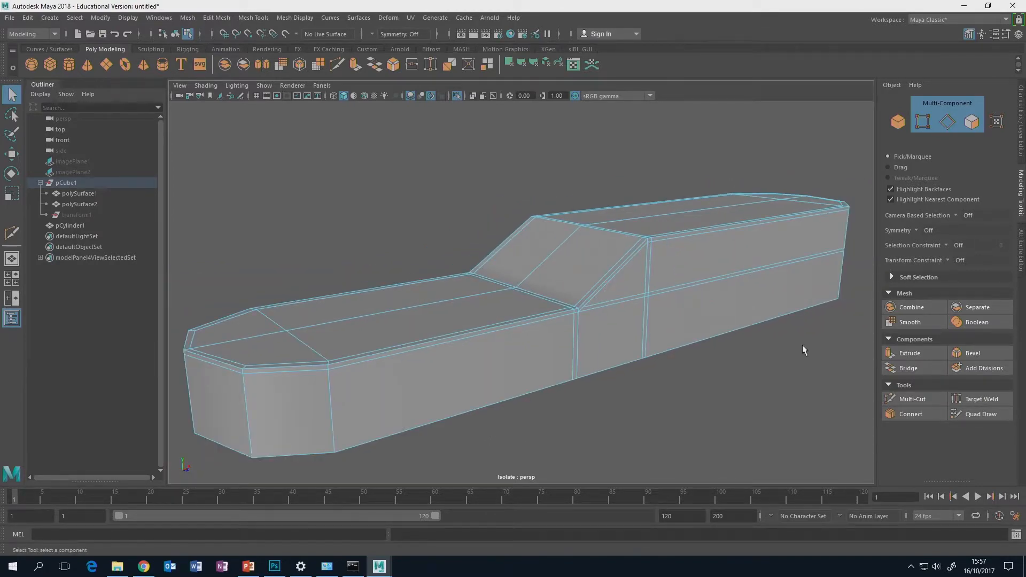
# Turn on the smooth preview in object mode, deselect the top section and examine its slope and edges from several angles
pyautogui.press('3')
pyautogui.moveTo(779, 351); pyautogui.dragTo(800, 368)
pyautogui.moveTo(751, 302); pyautogui.dragTo(815, 243, button='right')
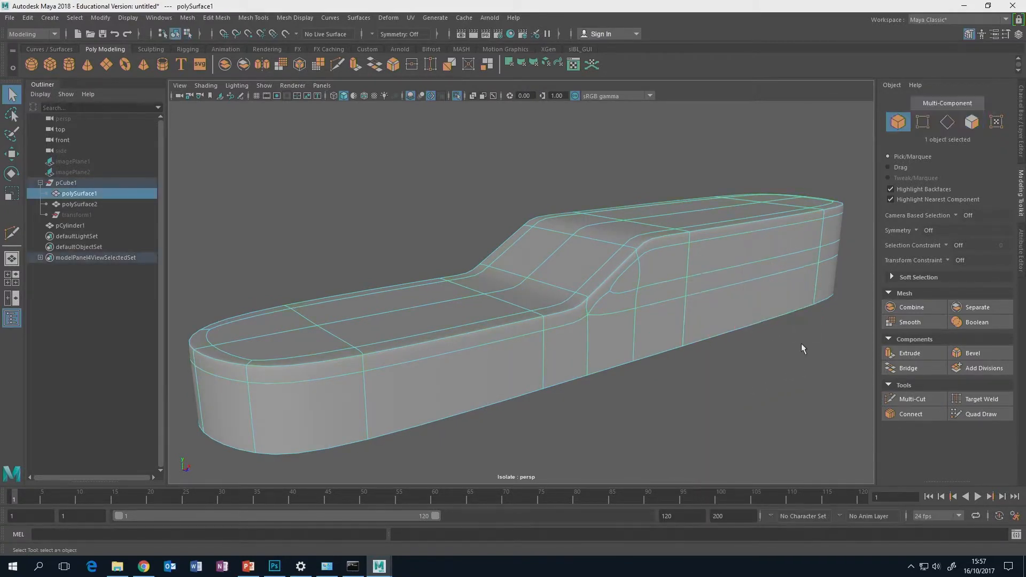
pyautogui.click(802, 353)
pyautogui.keyDown('alt'); pyautogui.moveTo(804, 356); pyautogui.dragTo(713, 216); pyautogui.keyUp('alt')
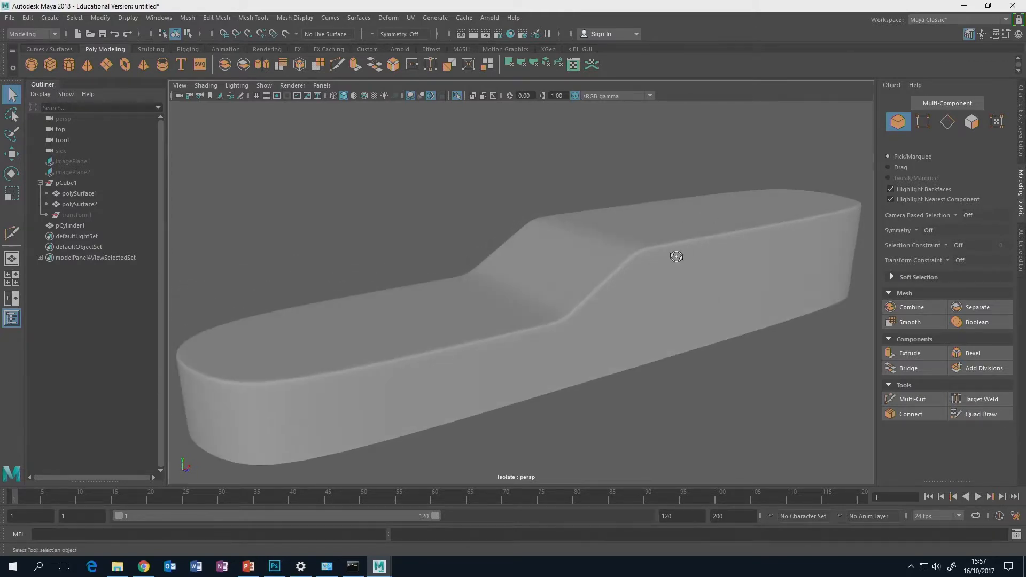
pyautogui.keyDown('alt'); pyautogui.moveTo(676, 257); pyautogui.dragTo(556, 251); pyautogui.keyUp('alt')
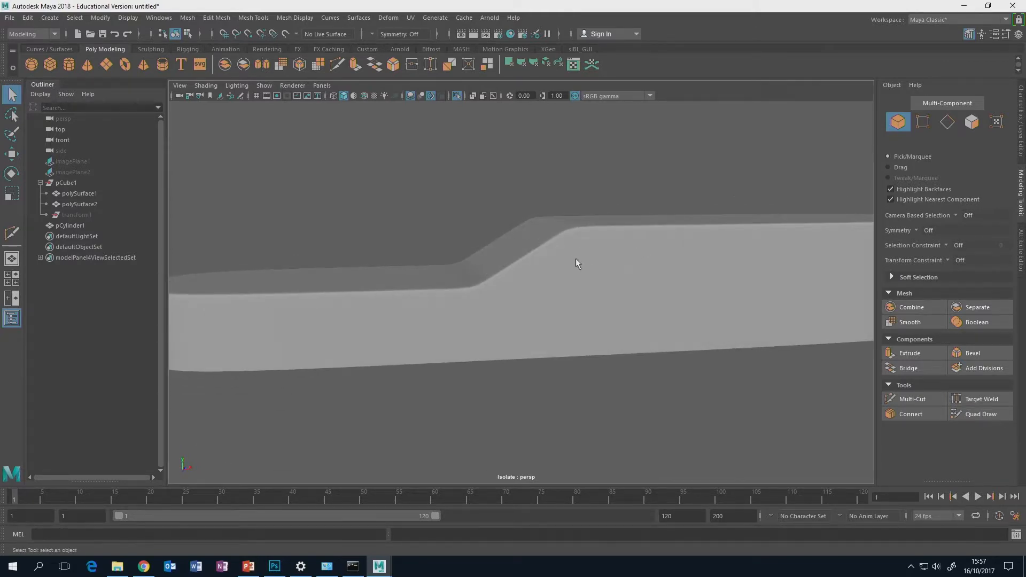
pyautogui.press('a')
# Turn off the smooth preview, select the border edges around the section's open underside, extrude them and scale them slightly inward along X and Z
pyautogui.click(689, 313)
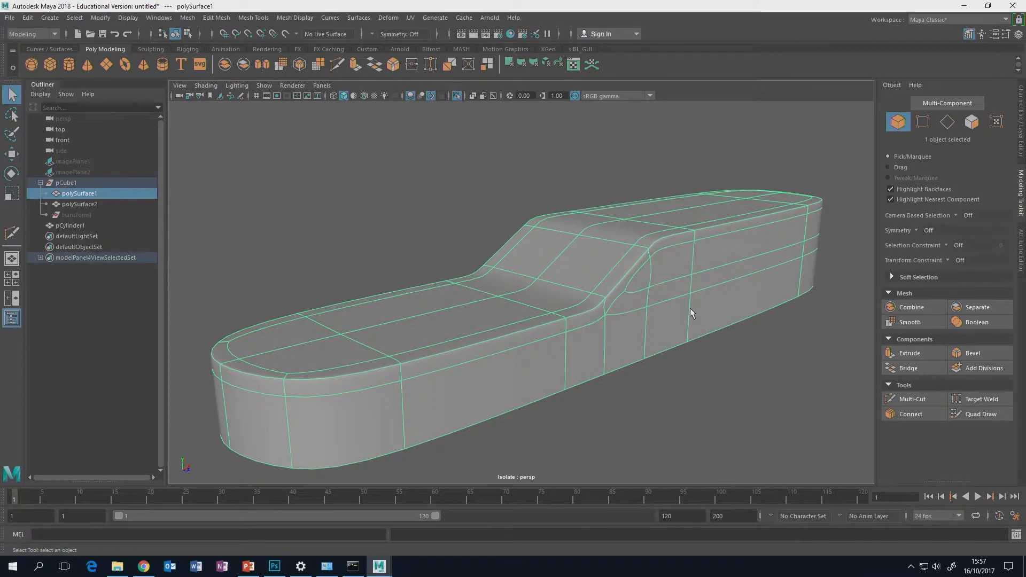
pyautogui.press('1')
pyautogui.keyDown('alt'); pyautogui.moveTo(691, 308); pyautogui.dragTo(758, 333); pyautogui.keyUp('alt')
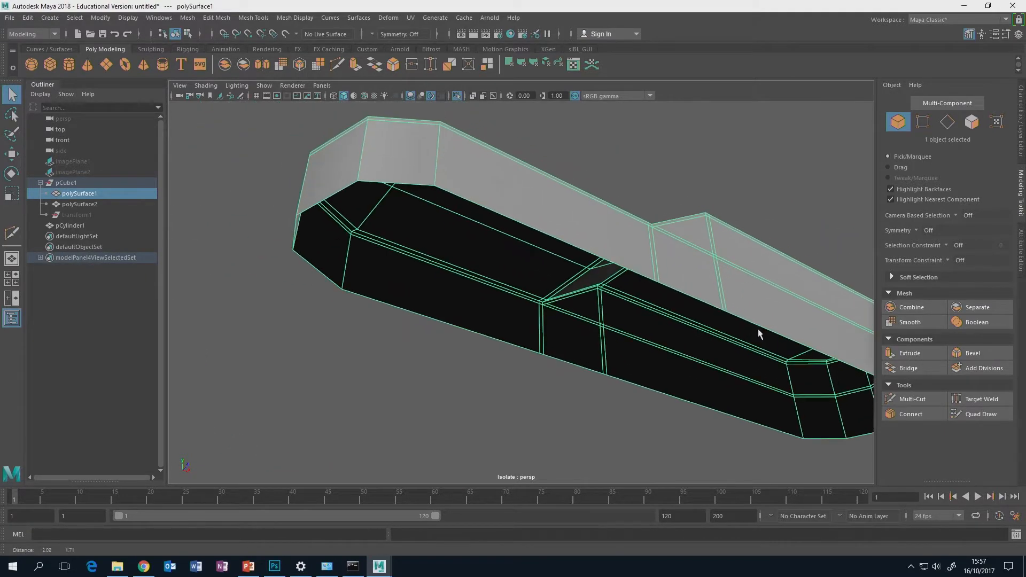
pyautogui.scroll(3, 623, 289)
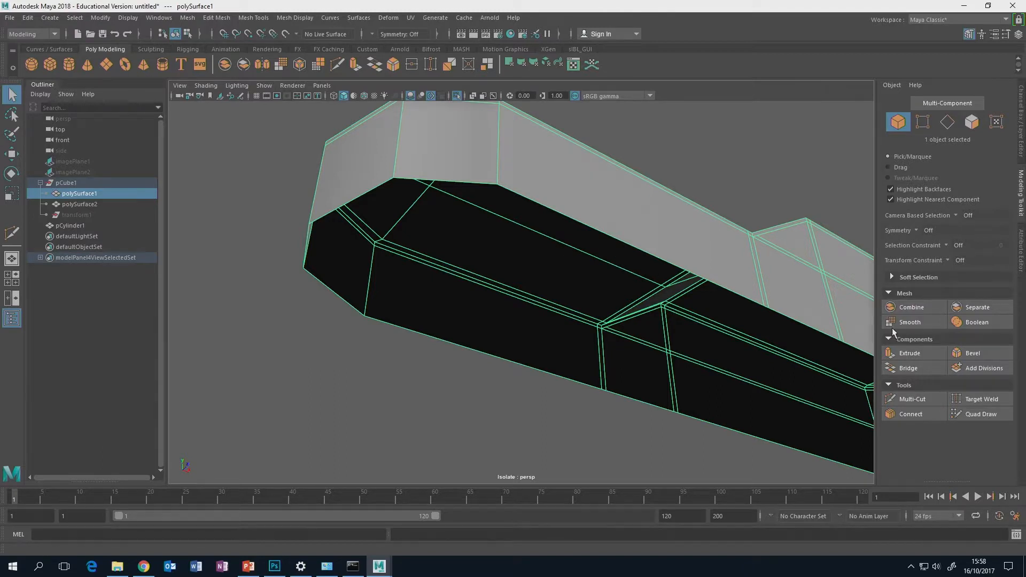
pyautogui.moveTo(649, 257); pyautogui.dragTo(660, 229, button='right')
pyautogui.doubleClick(583, 220)
pyautogui.keyDown('alt'); pyautogui.moveTo(652, 264); pyautogui.dragTo(683, 255); pyautogui.keyUp('alt')
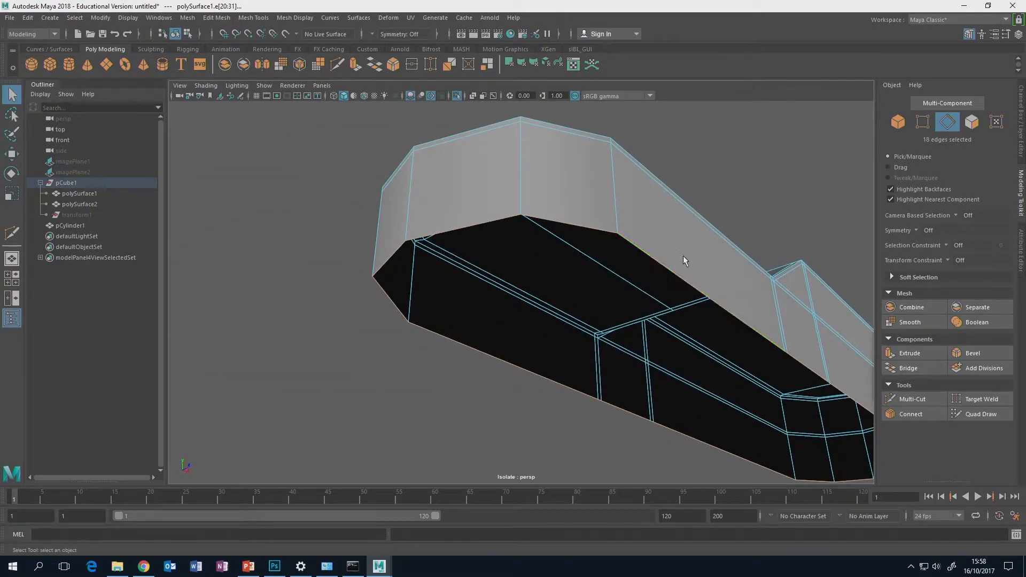
pyautogui.press('r')
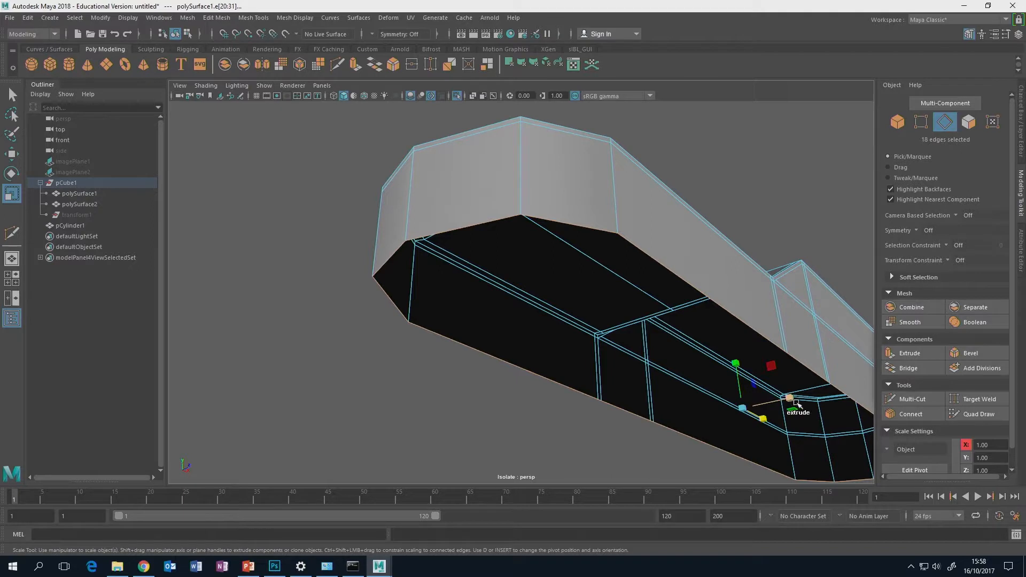
pyautogui.keyDown('shift'); pyautogui.moveTo(793, 400); pyautogui.dragTo(790, 401); pyautogui.keyUp('shift')
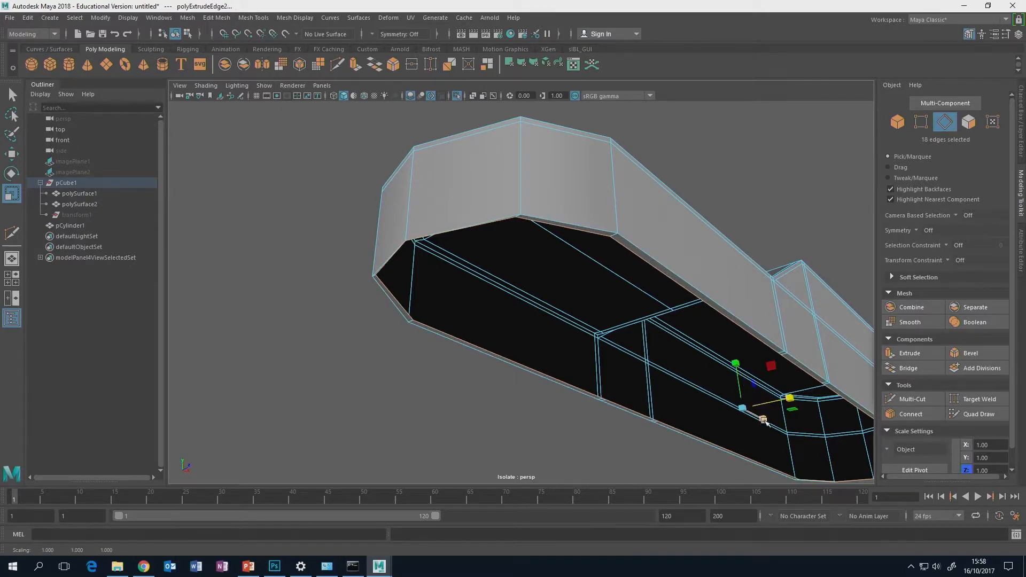
# Use Multi-Cut to insert an edge loop around the narrow lip on the underside
pyautogui.keyDown('alt'); pyautogui.moveTo(759, 420); pyautogui.dragTo(712, 356); pyautogui.keyUp('alt')
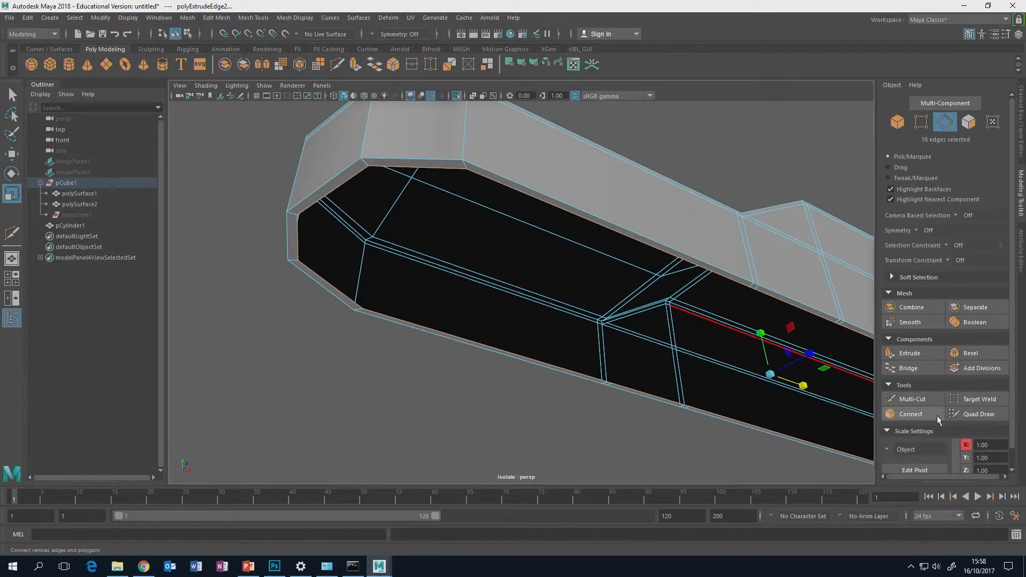
pyautogui.click(912, 400)
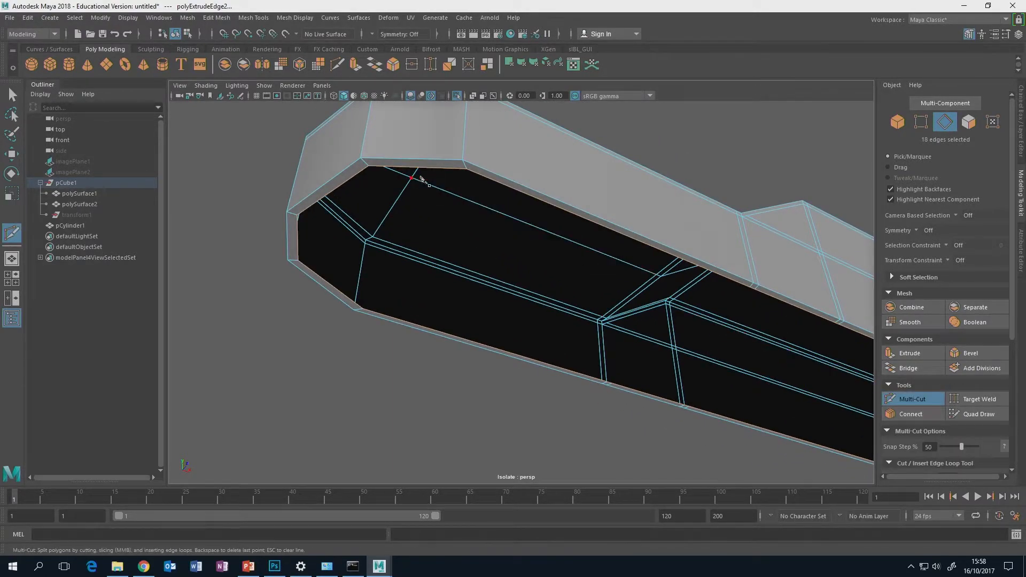
pyautogui.keyDown('ctrl'); pyautogui.click(464, 162); pyautogui.keyUp('ctrl')
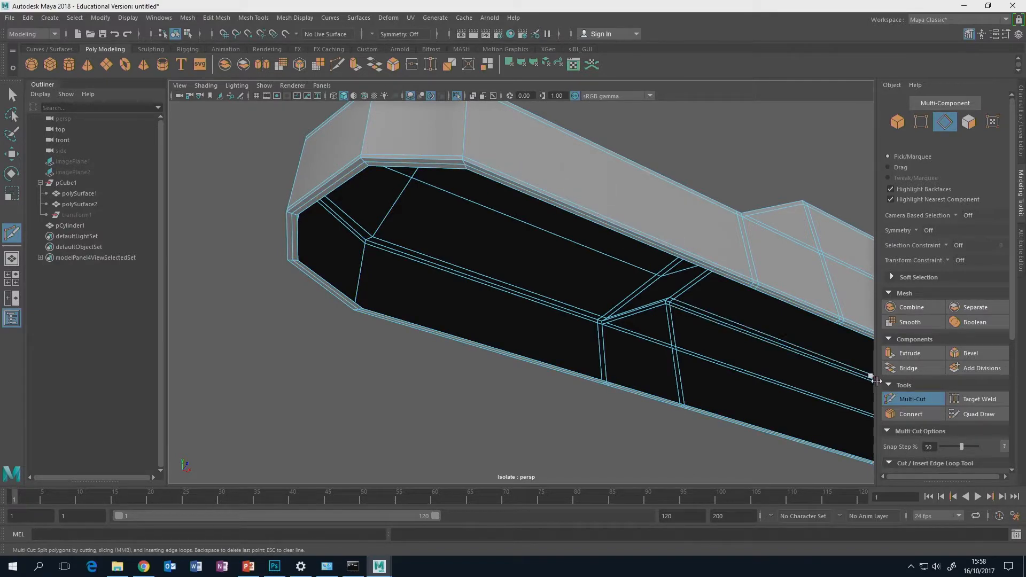
pyautogui.click(892, 400)
# Return to object mode and turn off the section's isolation to show the whole camera
pyautogui.keyDown('alt'); pyautogui.moveTo(689, 224); pyautogui.dragTo(687, 298); pyautogui.keyUp('alt')
pyautogui.scroll(-5, 687, 318)
pyautogui.moveTo(665, 272); pyautogui.dragTo(704, 245, button='right')
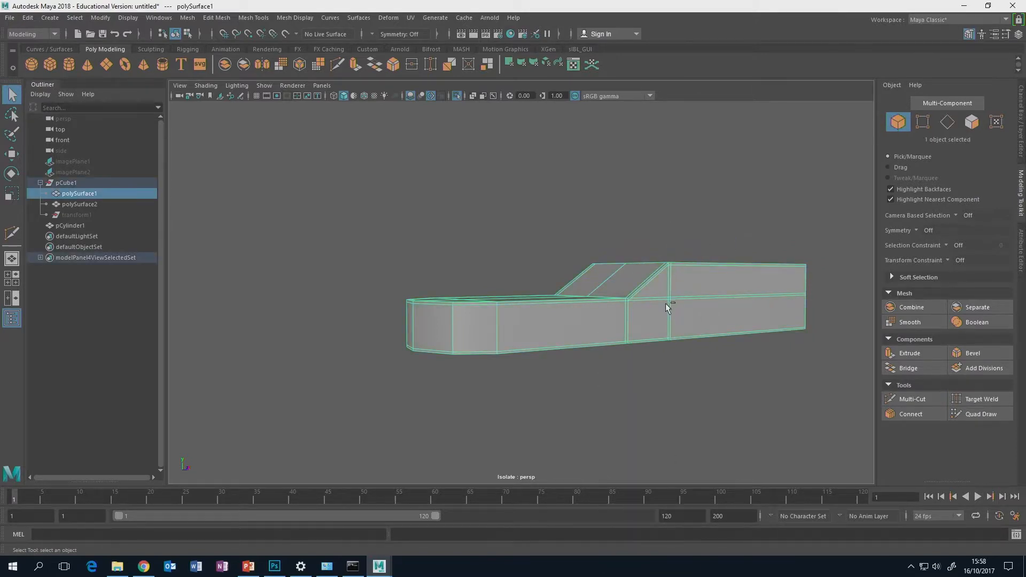
pyautogui.hotkey('ctrl', '1')
pyautogui.keyDown('alt'); pyautogui.moveTo(698, 317); pyautogui.dragTo(563, 307); pyautogui.keyUp('alt')
# Turn on the smooth preview for the top section and the main camera body
pyautogui.click(502, 332)
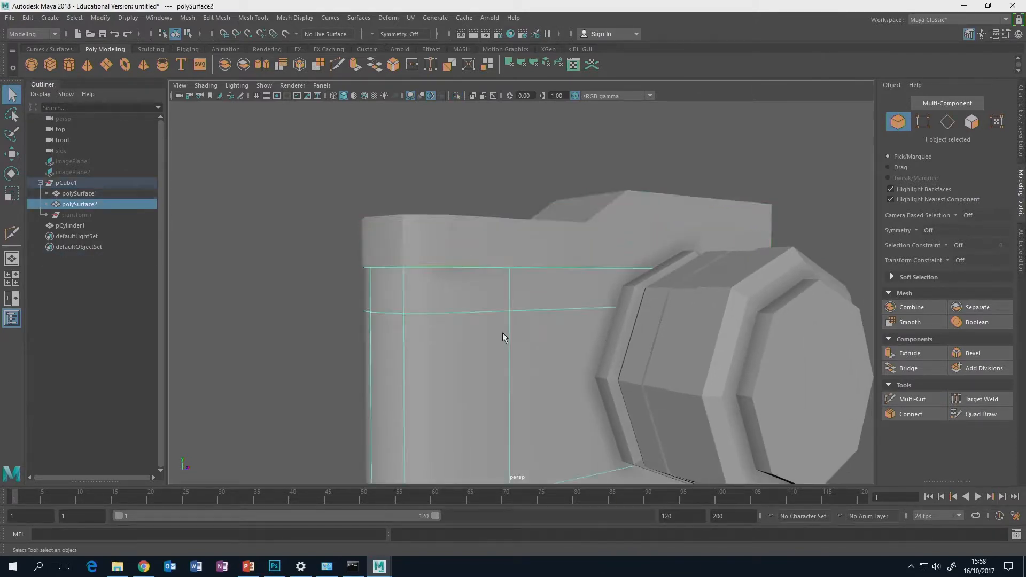
pyautogui.keyDown('alt'); pyautogui.moveTo(502, 332); pyautogui.dragTo(499, 279); pyautogui.keyUp('alt')
pyautogui.click(502, 276)
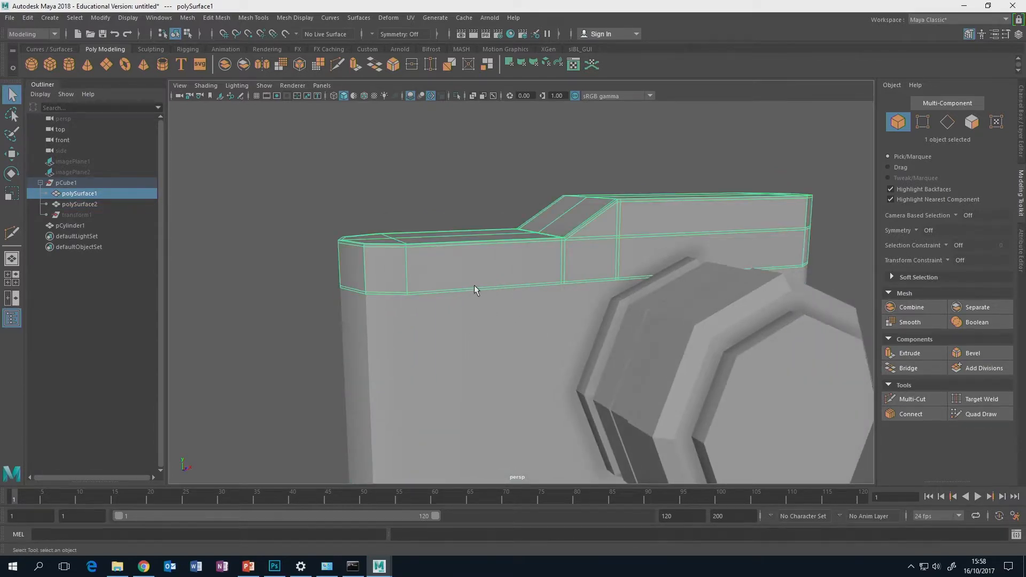
pyautogui.click(456, 304)
pyautogui.click(458, 270)
pyautogui.press('3')
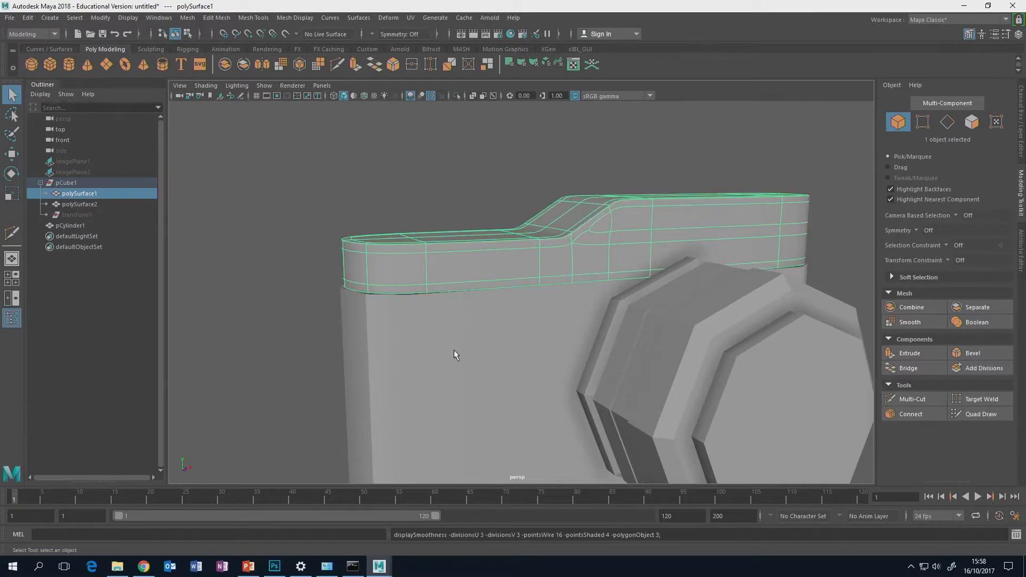
pyautogui.click(454, 351)
pyautogui.press('3')
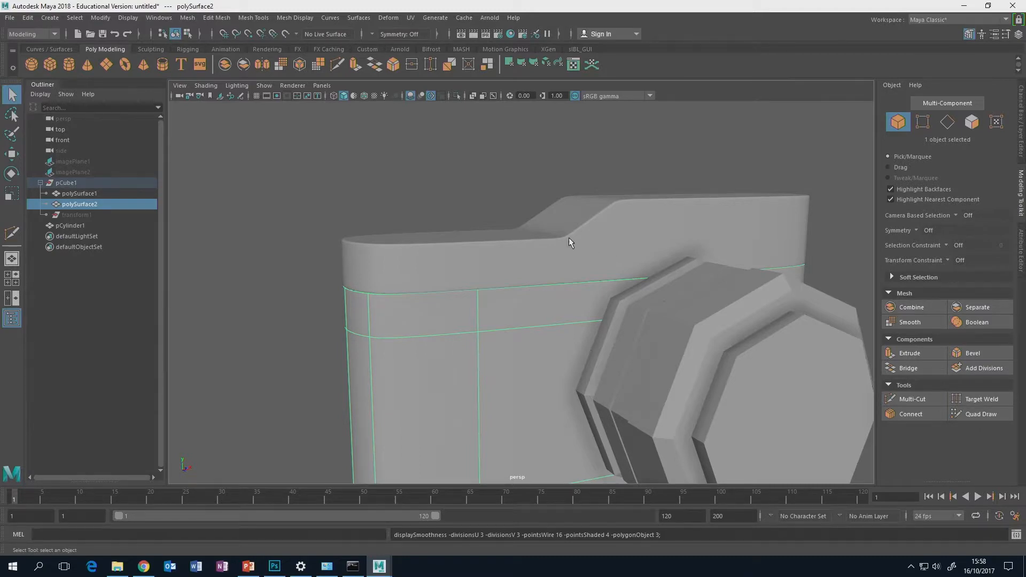
# Isolate the top section together with the main body and examine the smoothed pieces and their seam from several angles
pyautogui.keyDown('shift'); pyautogui.click(514, 259); pyautogui.keyUp('shift')
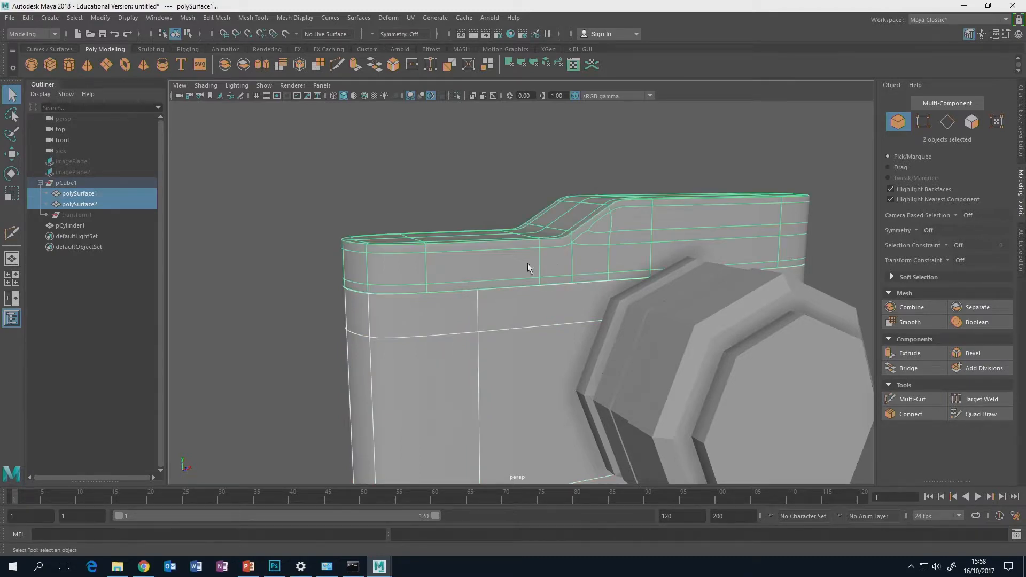
pyautogui.hotkey('ctrl', '1')
pyautogui.click(468, 214)
pyautogui.keyDown('alt'); pyautogui.moveTo(551, 290); pyautogui.dragTo(574, 259); pyautogui.keyUp('alt')
pyautogui.keyDown('alt'); pyautogui.moveTo(735, 231); pyautogui.dragTo(836, 231); pyautogui.keyUp('alt')
pyautogui.keyDown('alt'); pyautogui.moveTo(480, 245); pyautogui.dragTo(427, 149); pyautogui.keyUp('alt')
pyautogui.click(493, 229)
pyautogui.click(504, 289)
pyautogui.click(426, 149)
pyautogui.keyDown('alt'); pyautogui.moveTo(511, 210); pyautogui.dragTo(530, 272); pyautogui.keyUp('alt')
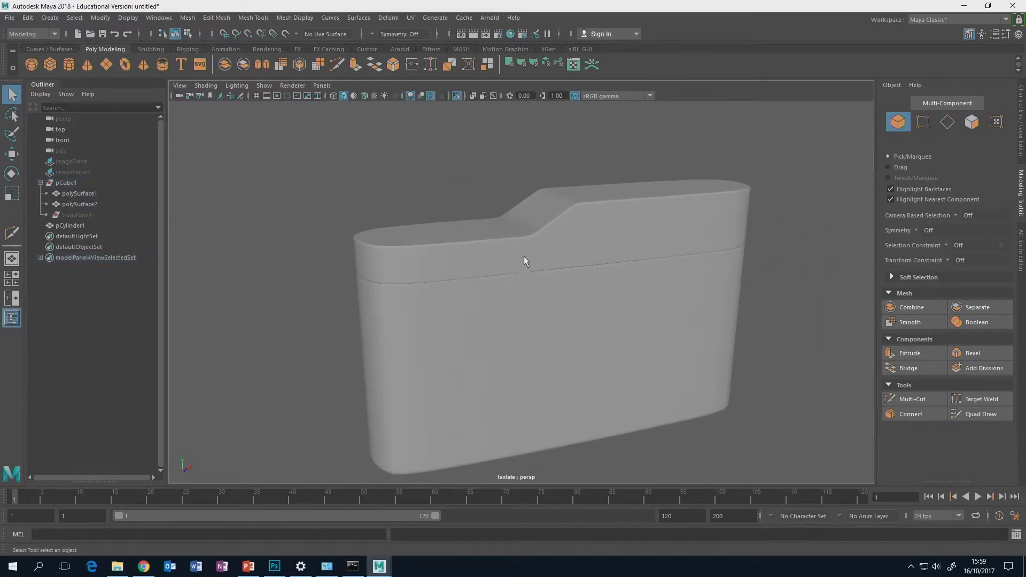
# Turn off the isolation so the lens shows again together with the camera body
pyautogui.hotkey('ctrl', '1')
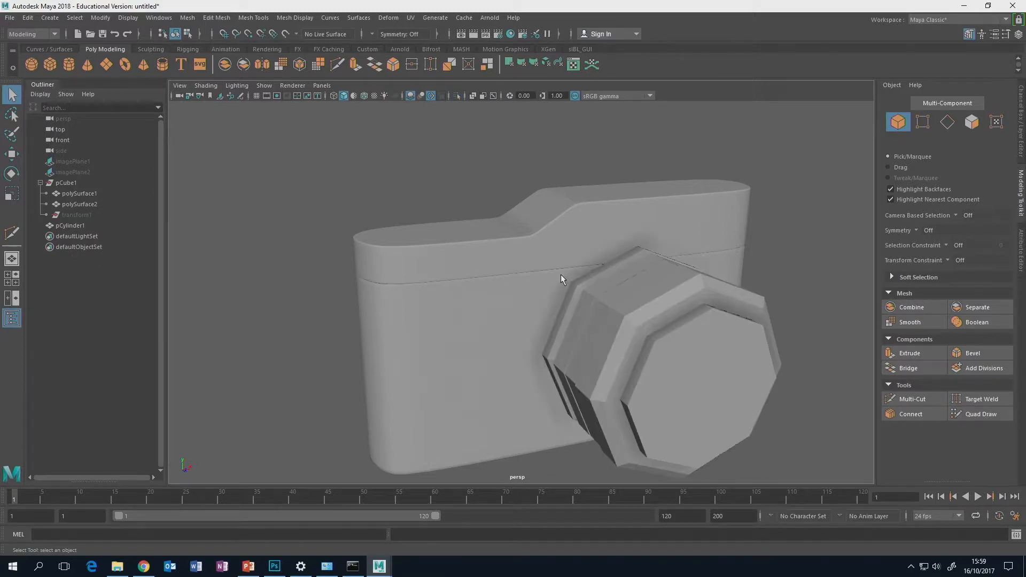
pyautogui.keyDown('alt'); pyautogui.moveTo(560, 274); pyautogui.dragTo(499, 271); pyautogui.keyUp('alt')
pyautogui.keyDown('alt'); pyautogui.moveTo(521, 299); pyautogui.dragTo(537, 272, button='middle'); pyautogui.keyUp('alt')
pyautogui.keyDown('alt'); pyautogui.moveTo(537, 273); pyautogui.dragTo(522, 275); pyautogui.keyUp('alt')
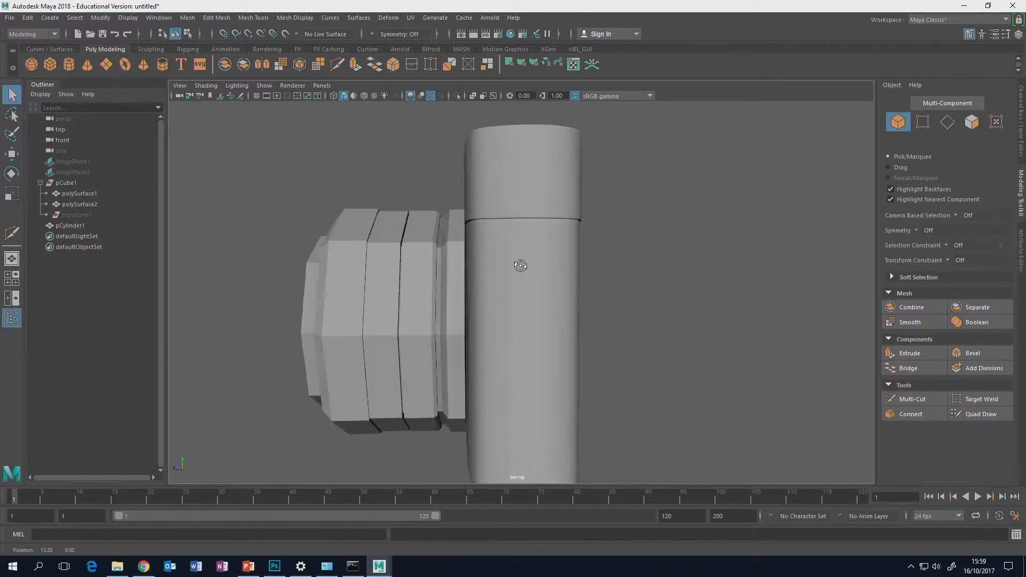
pyautogui.keyDown('alt'); pyautogui.moveTo(523, 275); pyautogui.dragTo(486, 287, button='middle'); pyautogui.keyUp('alt')
# Preview the lens cylinder smoothed from the side and return it to its unsmoothed display
pyautogui.click(449, 286)
pyautogui.keyDown('alt'); pyautogui.moveTo(464, 278); pyautogui.dragTo(504, 290); pyautogui.keyUp('alt')
pyautogui.press('3')
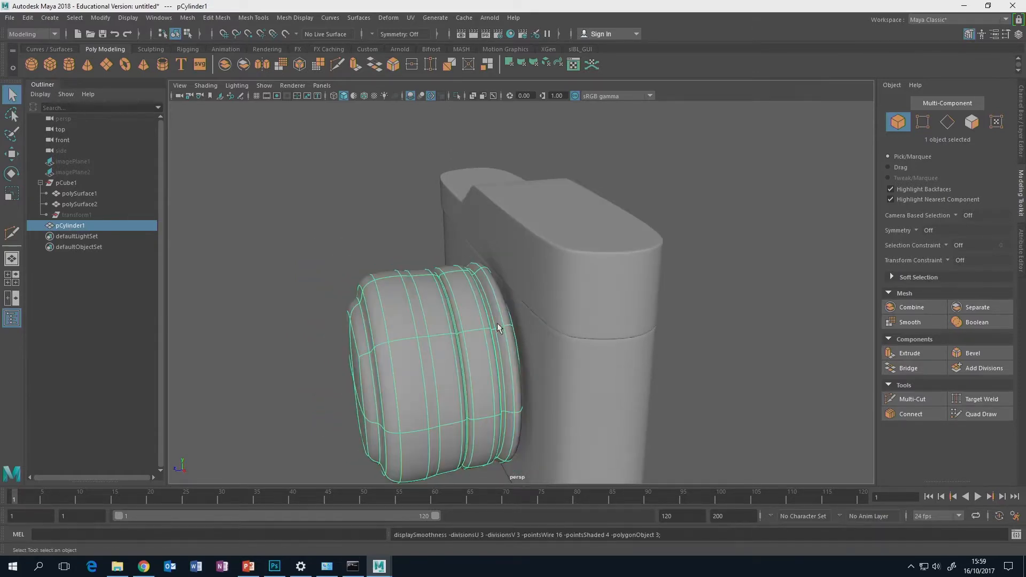
pyautogui.keyDown('alt'); pyautogui.moveTo(500, 325); pyautogui.dragTo(457, 303); pyautogui.keyUp('alt')
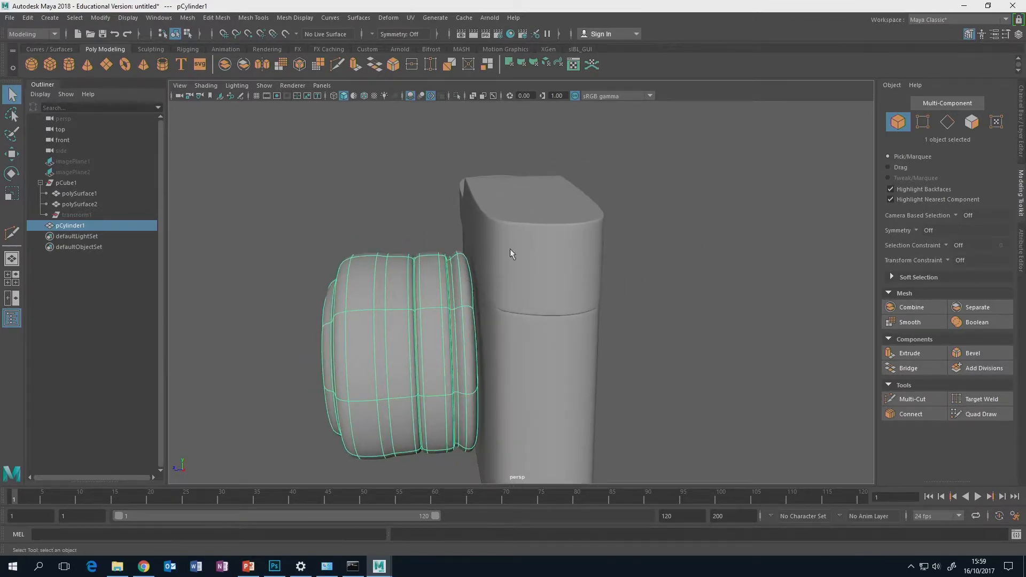
pyautogui.press('1')
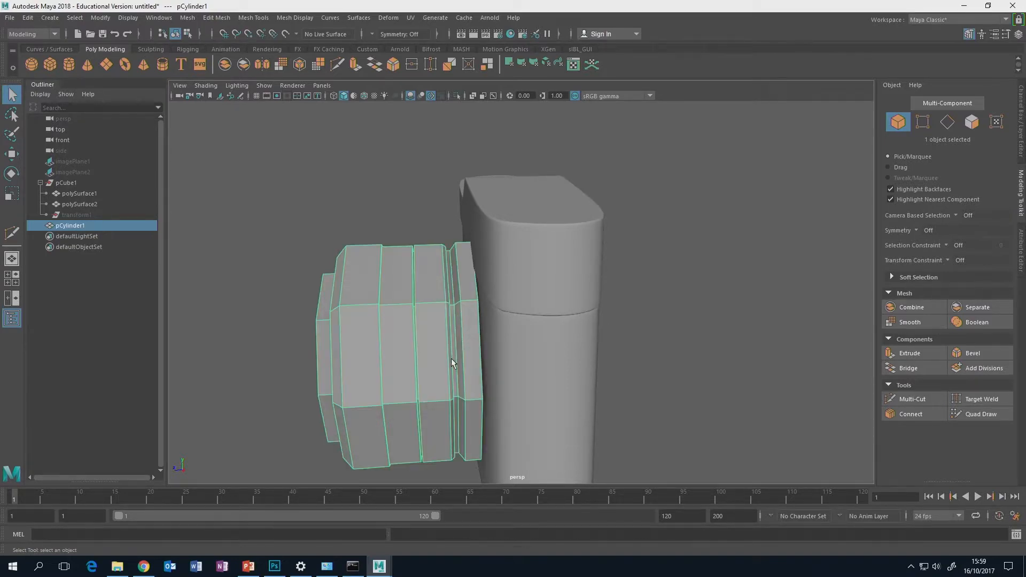
# Move the lens straight out from the camera body to about Z 4.06, exposing its back
pyautogui.keyDown('alt'); pyautogui.moveTo(451, 358); pyautogui.dragTo(478, 345); pyautogui.keyUp('alt')
pyautogui.press('w')
pyautogui.moveTo(432, 257); pyautogui.dragTo(324, 273)
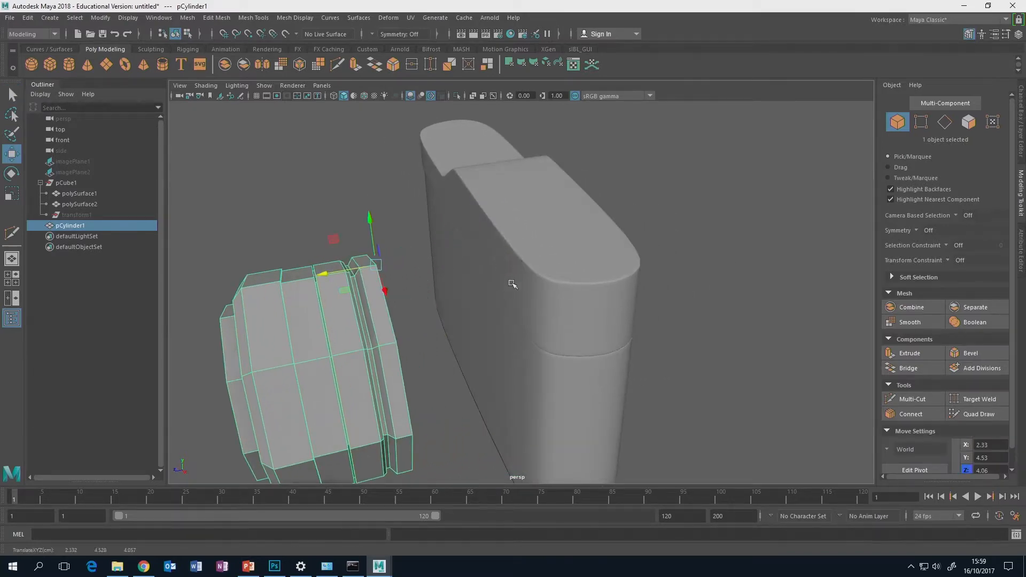
pyautogui.keyDown('alt'); pyautogui.moveTo(512, 283); pyautogui.dragTo(443, 281); pyautogui.keyUp('alt')
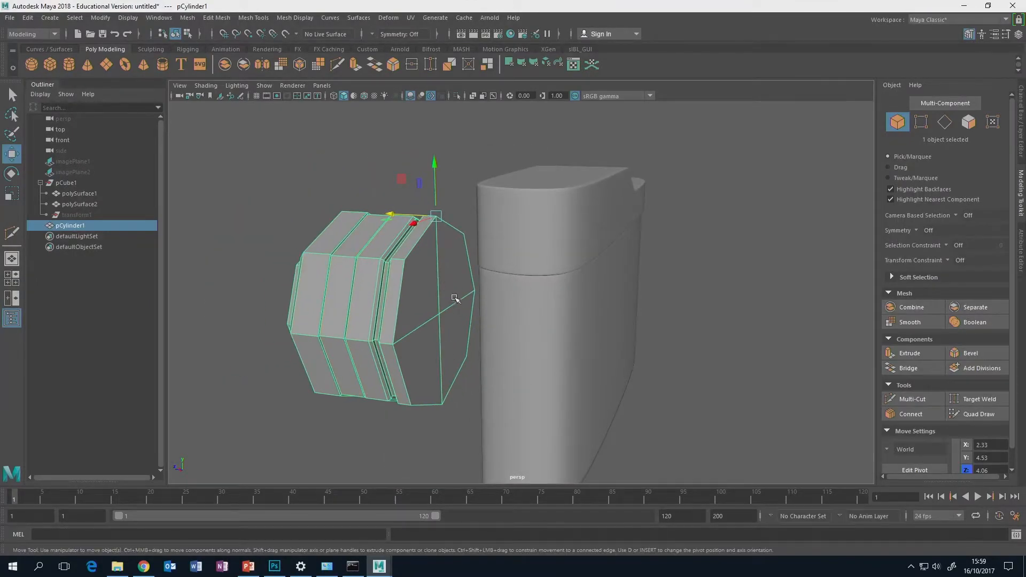
# Delete the four faces that cap the back of the lens
pyautogui.moveTo(432, 258); pyautogui.dragTo(439, 294, button='right')
pyautogui.click(431, 284)
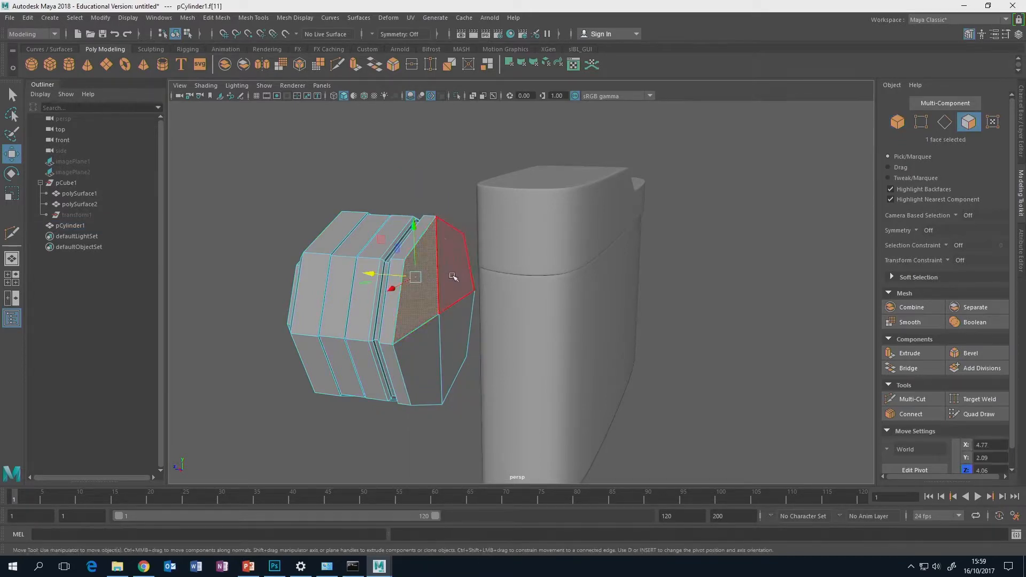
pyautogui.keyDown('shift'); pyautogui.click(454, 266); pyautogui.keyUp('shift')
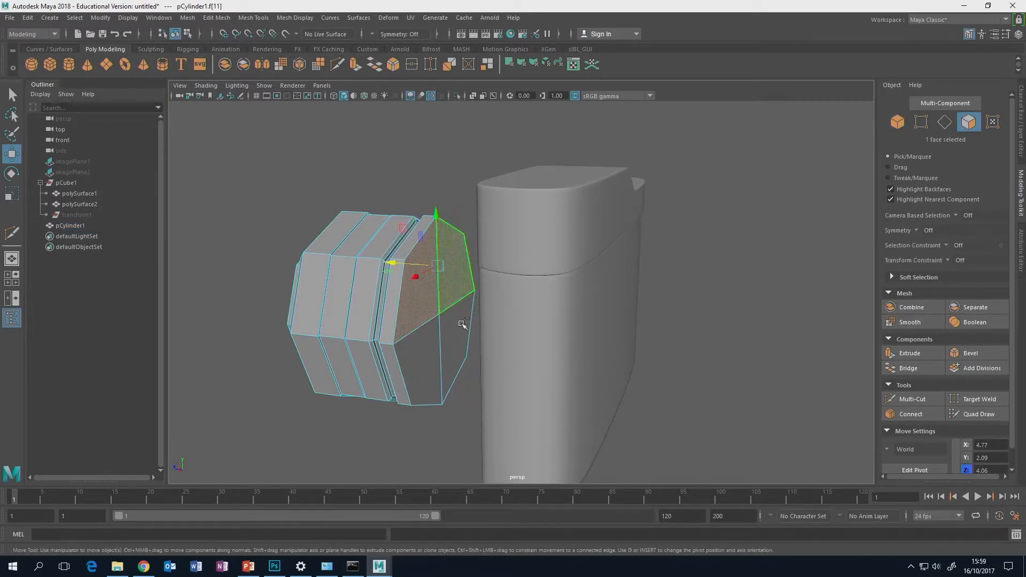
pyautogui.keyDown('shift'); pyautogui.click(464, 324); pyautogui.keyUp('shift')
pyautogui.keyDown('shift'); pyautogui.click(464, 350); pyautogui.keyUp('shift')
pyautogui.keyDown('alt'); pyautogui.moveTo(495, 343); pyautogui.dragTo(521, 348); pyautogui.keyUp('alt')
pyautogui.press('Delete')
# Turn on the lens's smooth preview and move it back against the camera body to about Z -0.23
pyautogui.press('3')
pyautogui.moveTo(427, 324)
pyautogui.keyDown('alt'); pyautogui.mouseDown()
pyautogui.moveTo(441, 318)
pyautogui.moveTo(423, 328)
pyautogui.mouseUp(); pyautogui.keyUp('alt')
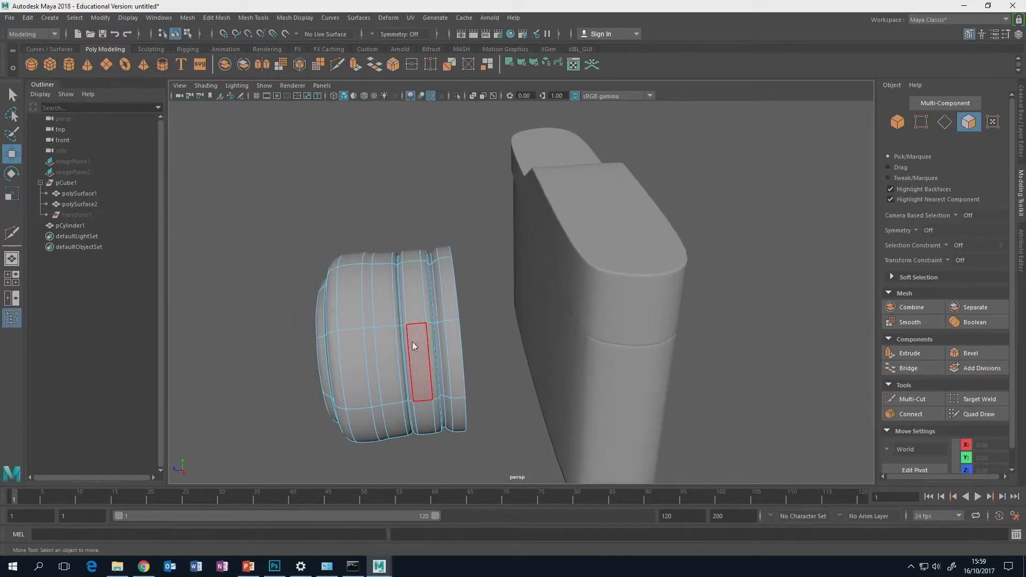
pyautogui.moveTo(412, 341); pyautogui.dragTo(463, 242, button='right')
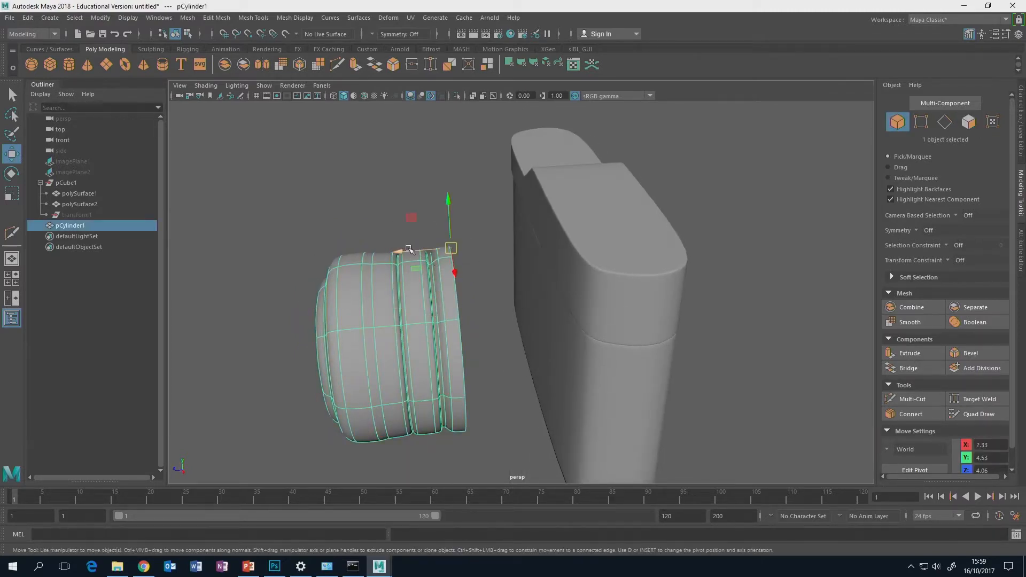
pyautogui.moveTo(409, 249); pyautogui.dragTo(568, 279)
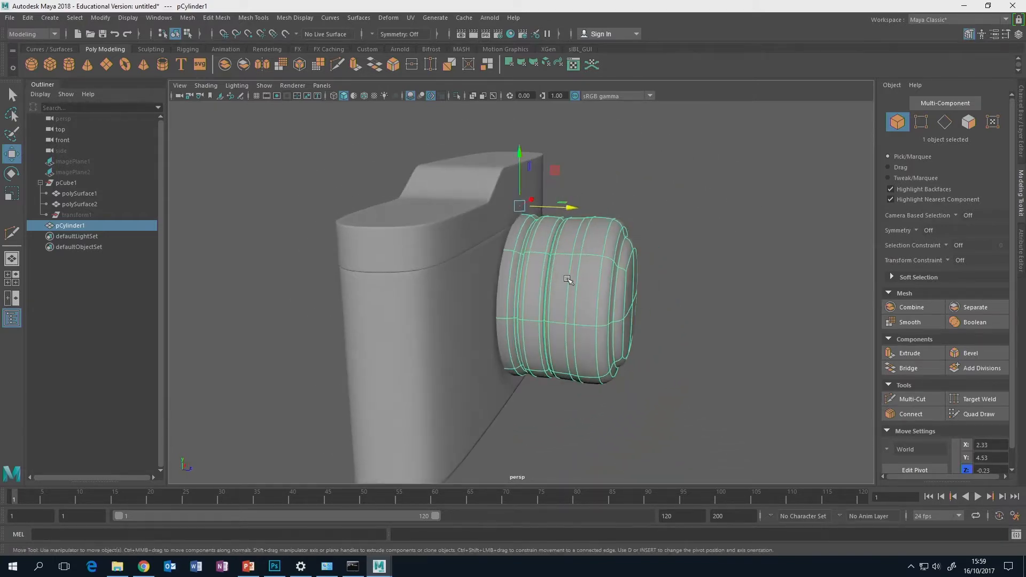
pyautogui.scroll(2, 567, 279)
pyautogui.click(730, 255)
pyautogui.scroll(3, 754, 275)
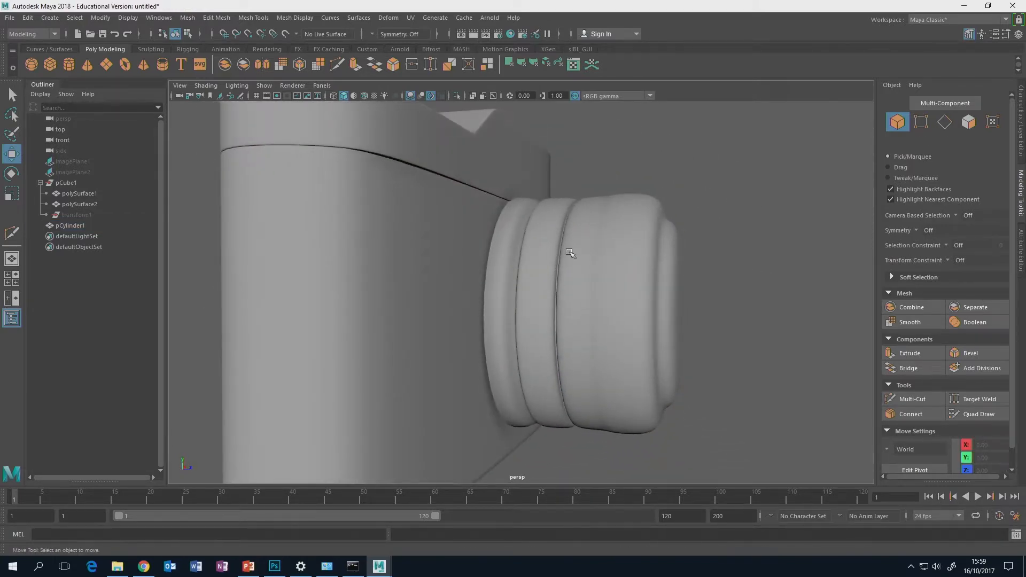
pyautogui.keyDown('alt'); pyautogui.moveTo(582, 249); pyautogui.dragTo(573, 275); pyautogui.keyUp('alt')
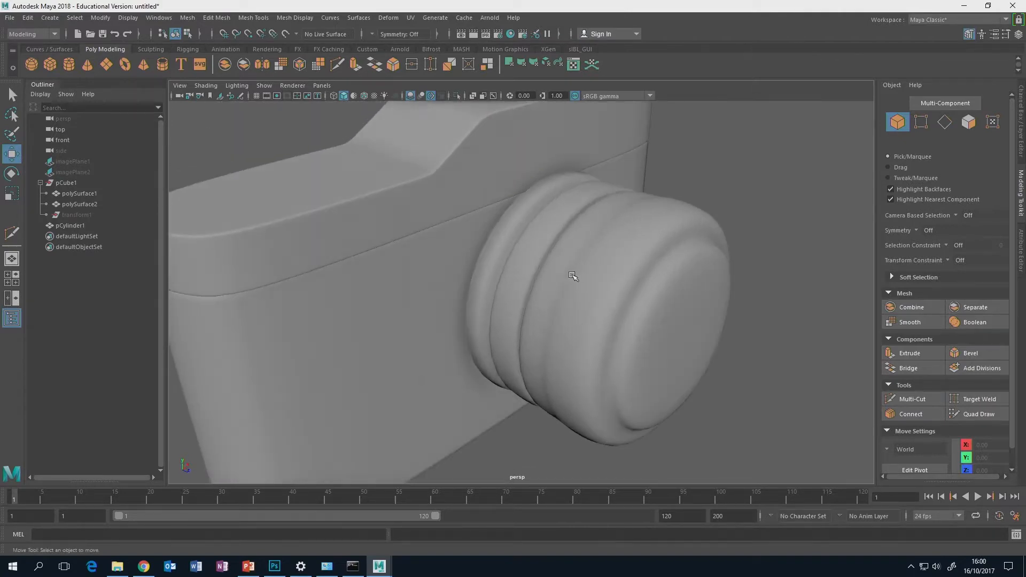
# Turn off the lens's smooth preview and use Multi-Cut to insert supporting edge loops on both sides of the rear ring's front edge
pyautogui.click(545, 261)
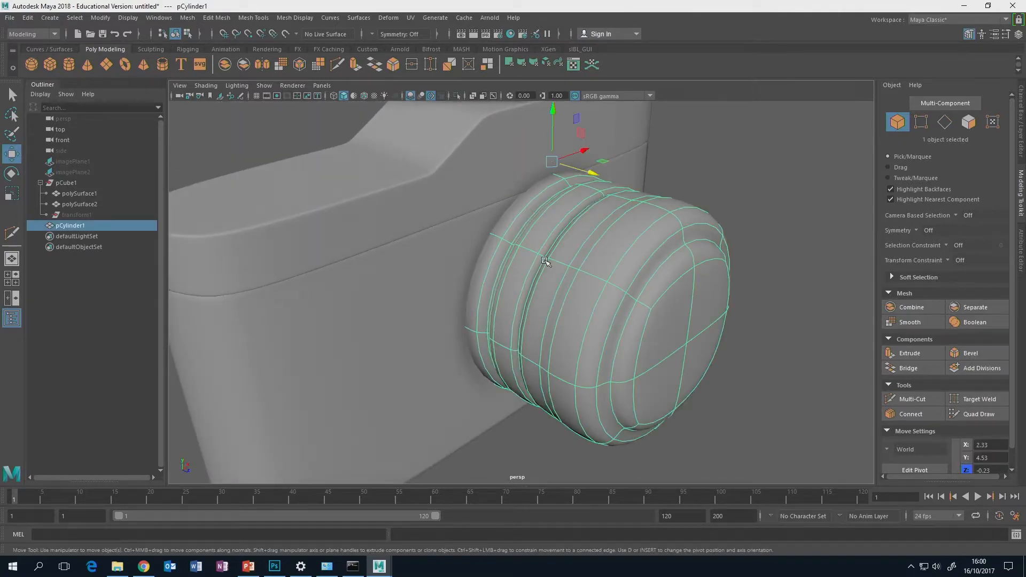
pyautogui.press('1')
pyautogui.keyDown('alt'); pyautogui.moveTo(577, 263); pyautogui.dragTo(598, 258); pyautogui.keyUp('alt')
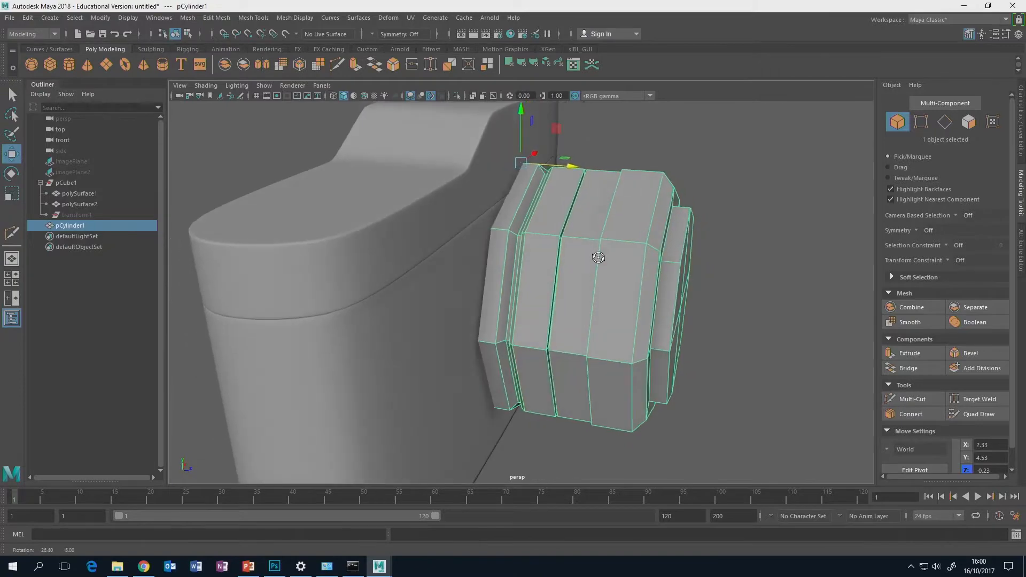
pyautogui.scroll(2, 594, 259)
pyautogui.keyDown('alt'); pyautogui.moveTo(562, 223); pyautogui.dragTo(541, 266); pyautogui.keyUp('alt')
pyautogui.keyDown('alt'); pyautogui.moveTo(595, 291); pyautogui.dragTo(559, 281); pyautogui.keyUp('alt')
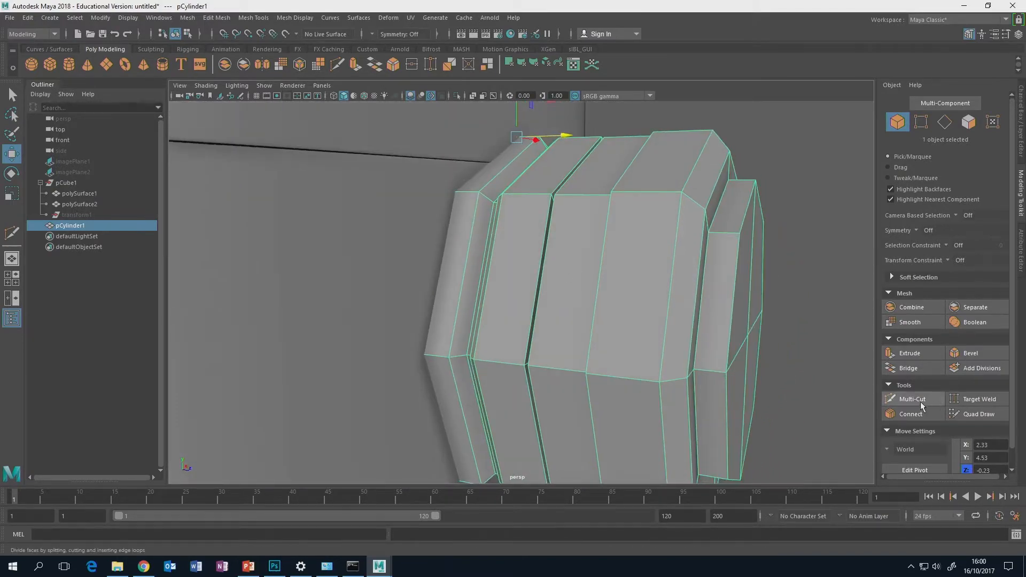
pyautogui.click(912, 400)
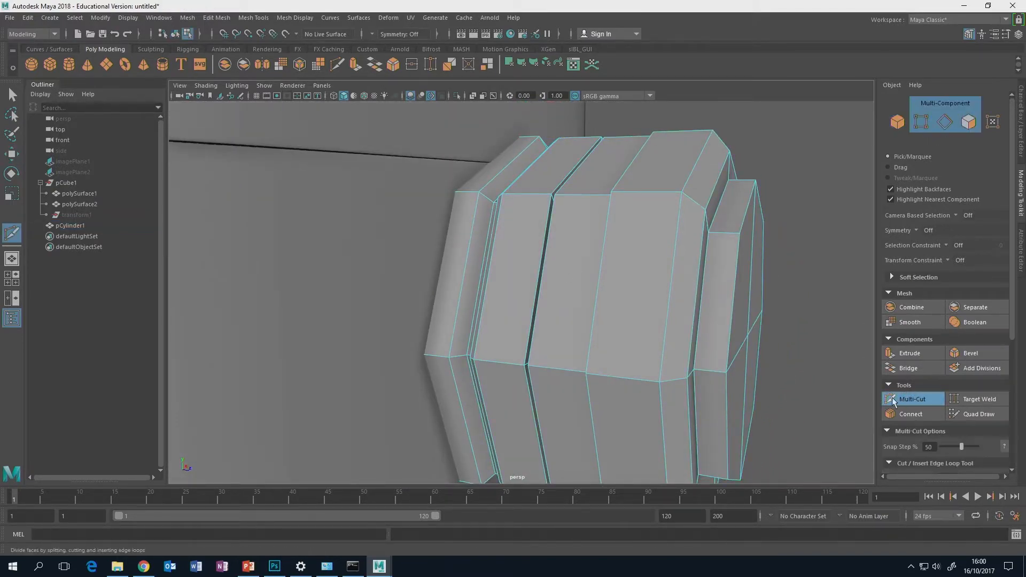
pyautogui.click(524, 366)
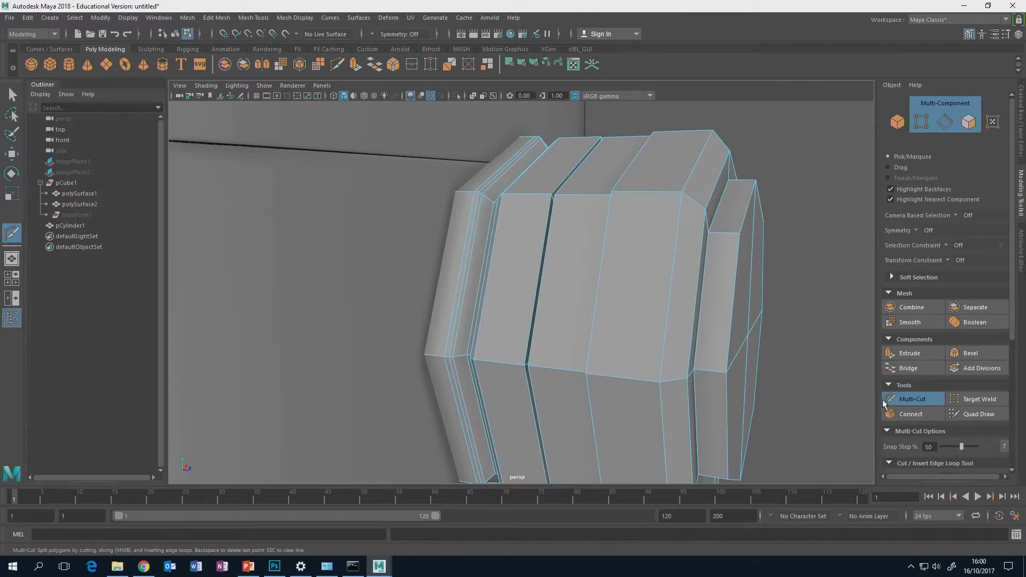
# Turn on the lens's smooth preview, return to object mode and check the rear ring from the side
pyautogui.press('q')
pyautogui.click(570, 236)
pyautogui.keyDown('alt'); pyautogui.moveTo(550, 235); pyautogui.dragTo(567, 263); pyautogui.keyUp('alt')
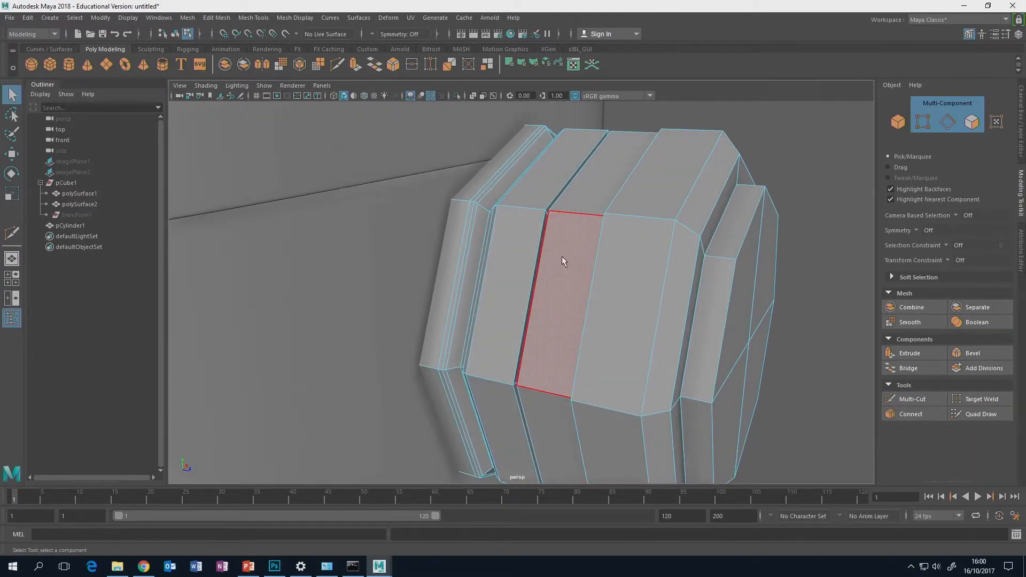
pyautogui.press('3')
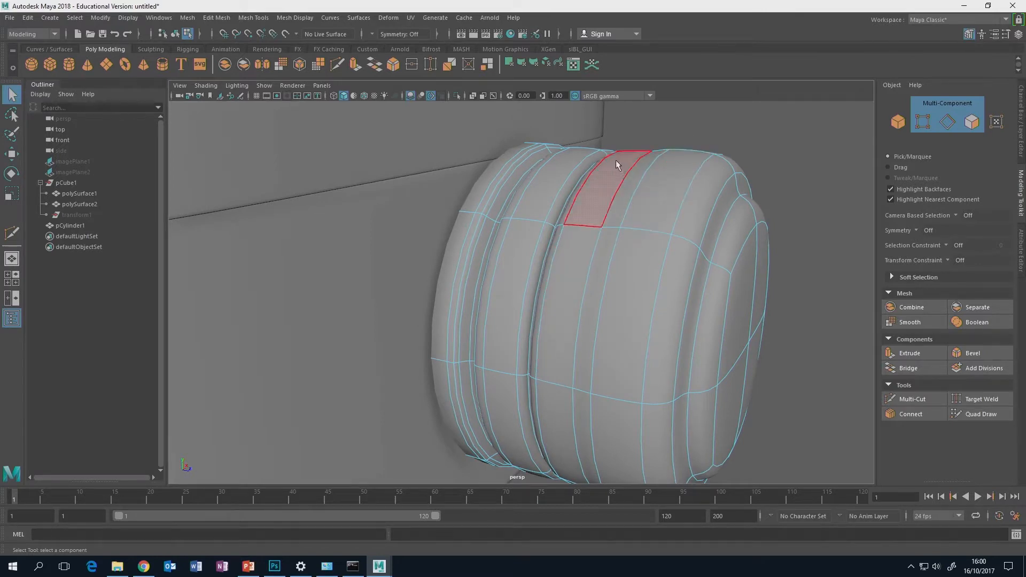
pyautogui.rightClick(633, 203)
pyautogui.moveTo(679, 188); pyautogui.dragTo(681, 187, button='right')
pyautogui.click(719, 117)
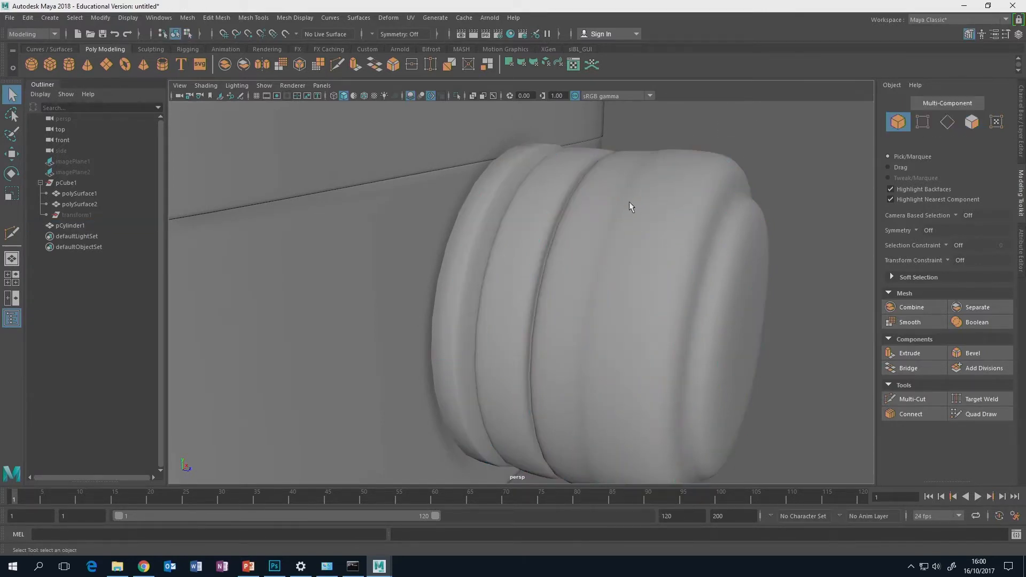
pyautogui.keyDown('alt'); pyautogui.moveTo(629, 201); pyautogui.dragTo(550, 152); pyautogui.keyUp('alt')
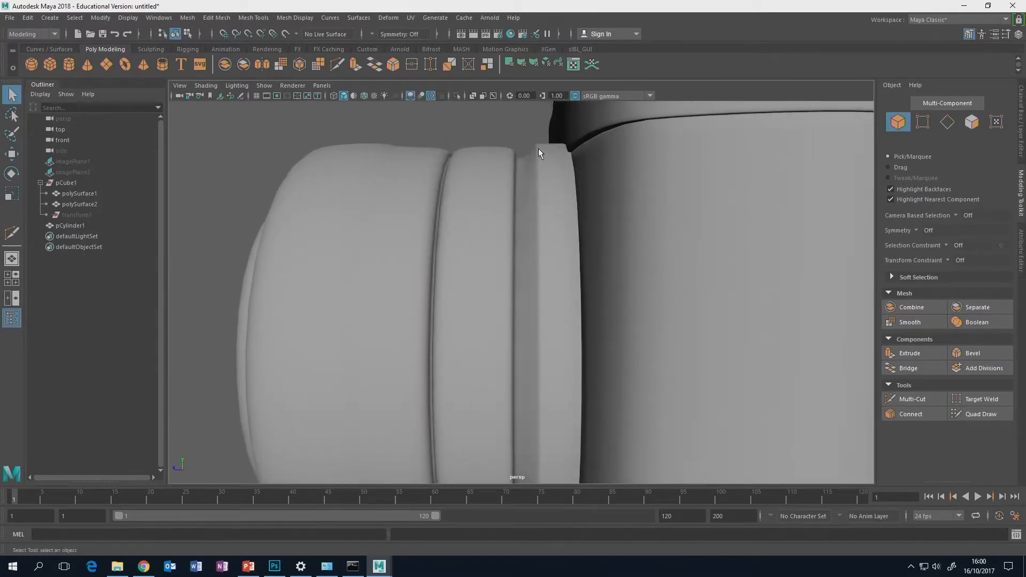
# Undo the rear ring's supporting edge loops and redo them to compare the smoothed edge
pyautogui.hotkey('ctrl', 'z')
pyautogui.hotkey('ctrl', 'z')
pyautogui.hotkey('ctrl', 'z')
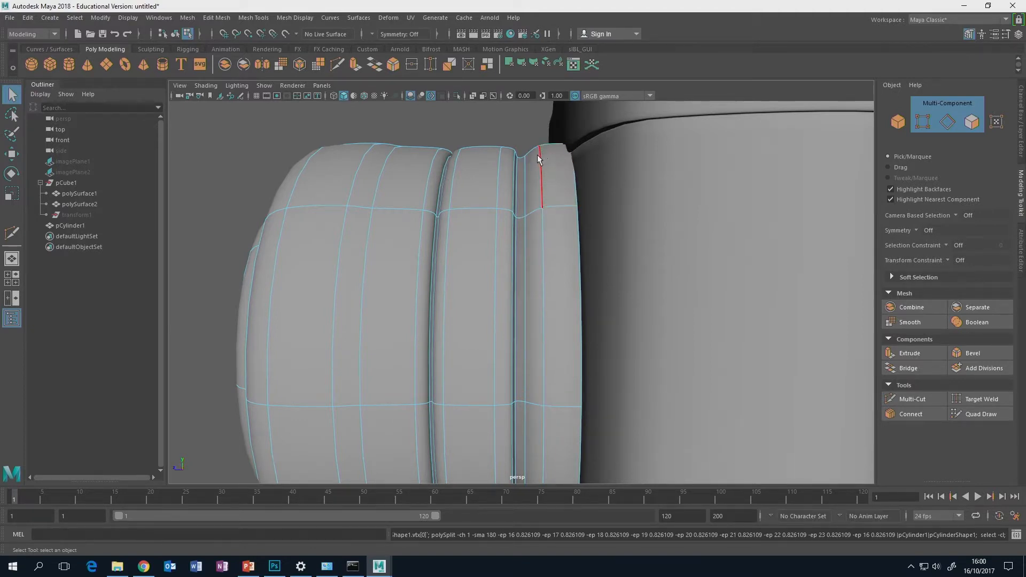
pyautogui.click(26, 17)
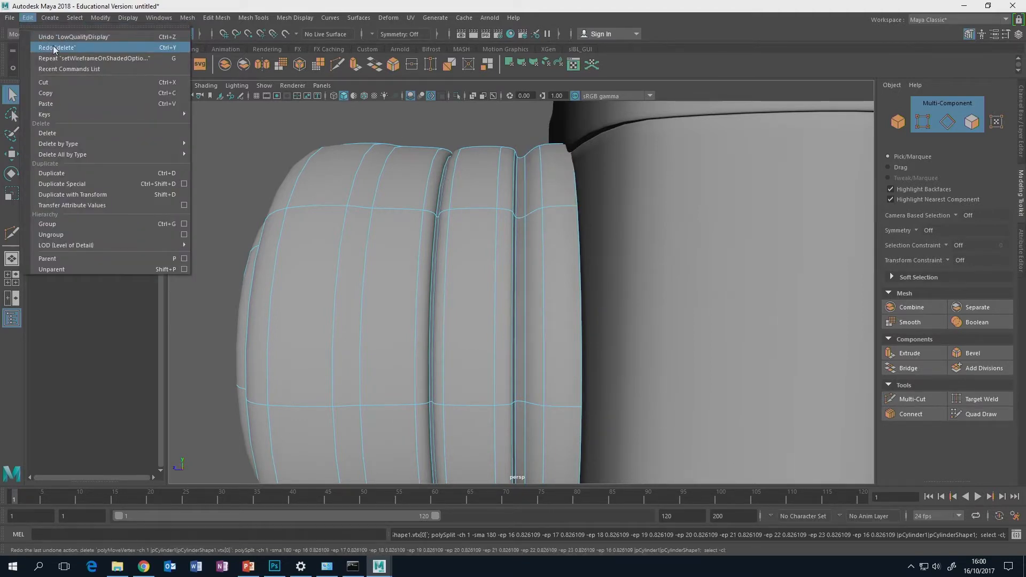
pyautogui.click(55, 48)
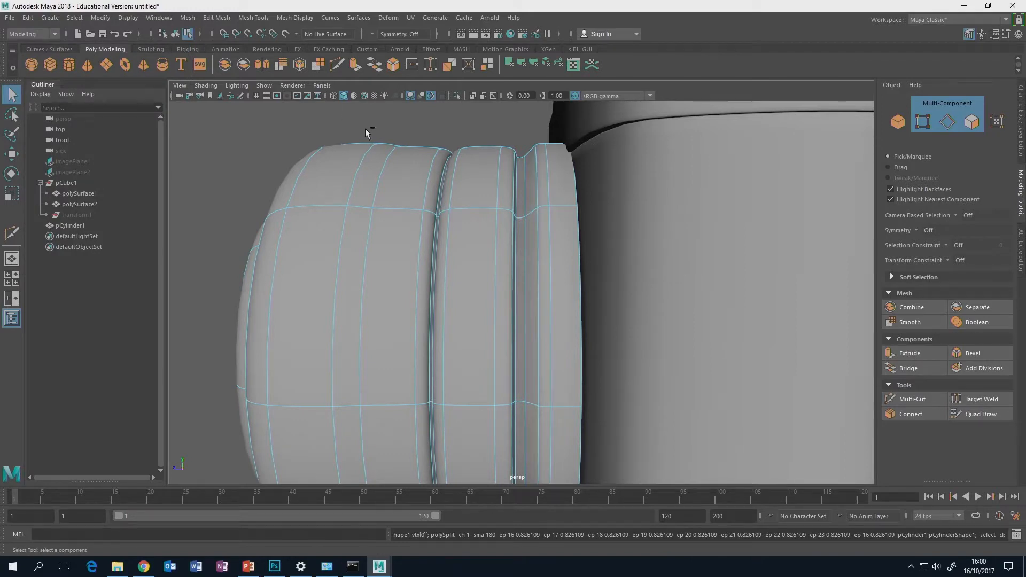
pyautogui.hotkey('shift', 'z')
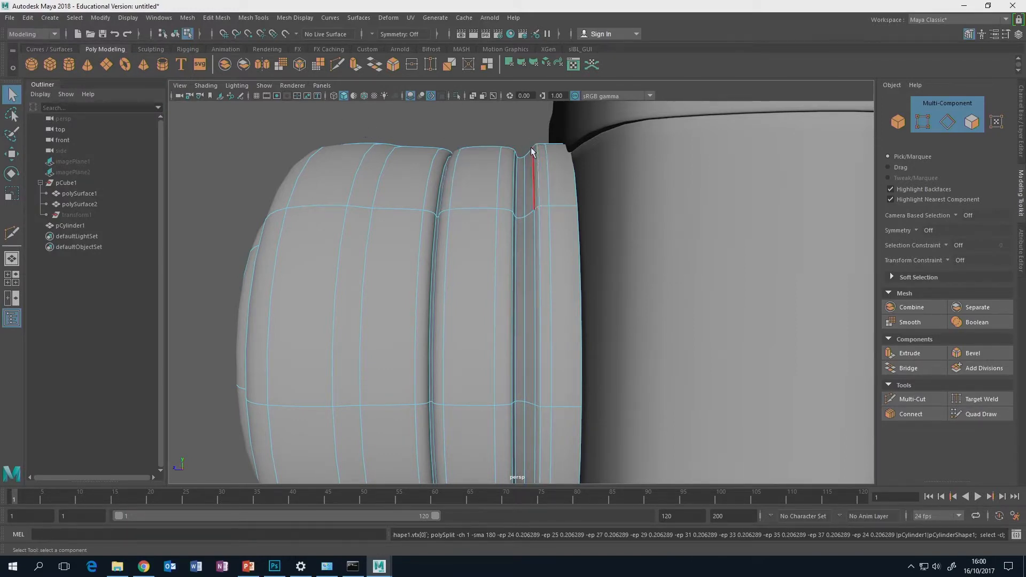
# Turn off the lens's smooth preview and use Multi-Cut to insert a supporting edge loop beside the rear groove's front edge
pyautogui.keyDown('alt'); pyautogui.moveTo(538, 144); pyautogui.dragTo(653, 200); pyautogui.keyUp('alt')
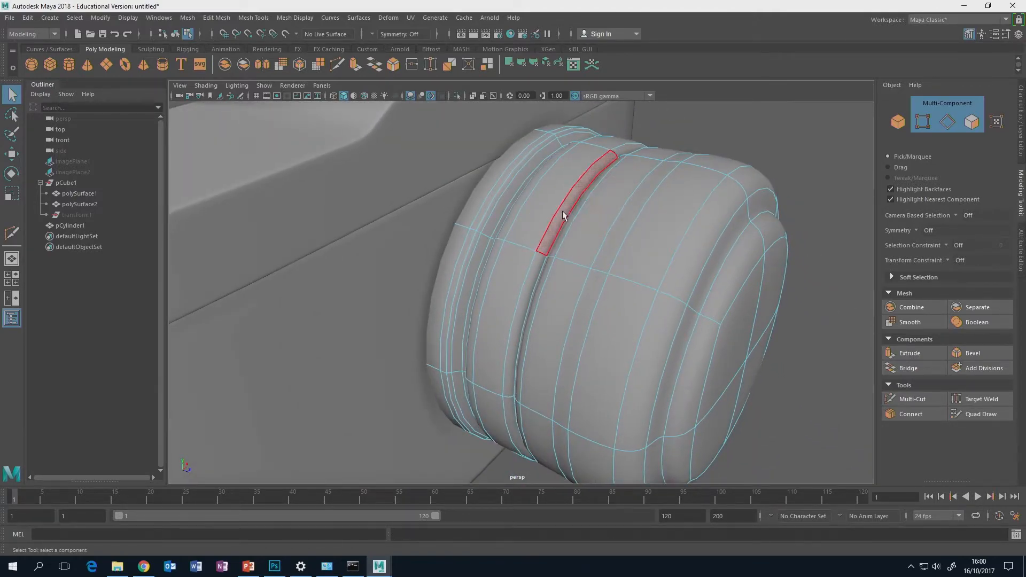
pyautogui.press('1')
pyautogui.keyDown('alt'); pyautogui.moveTo(573, 232); pyautogui.dragTo(613, 232); pyautogui.keyUp('alt')
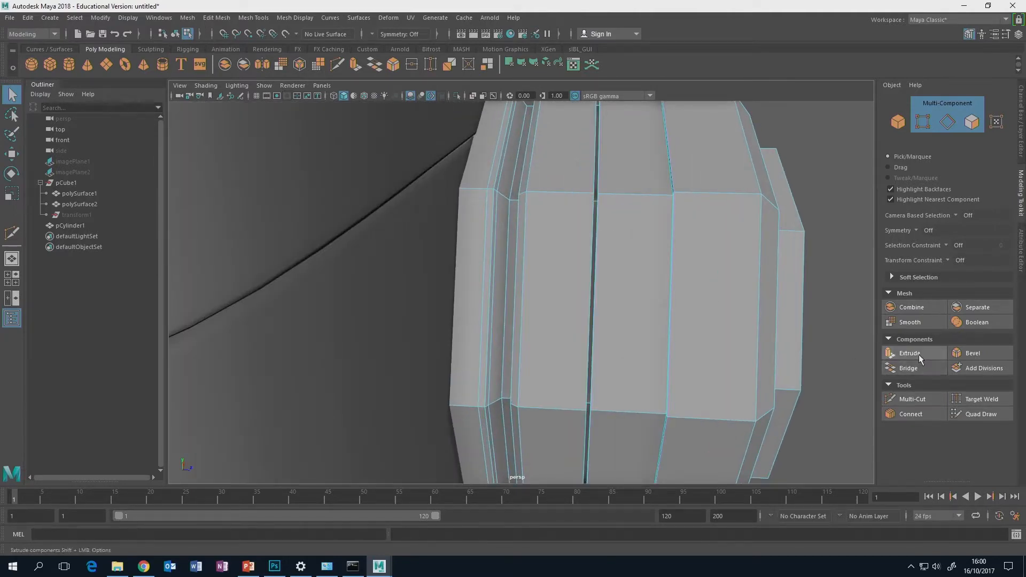
pyautogui.click(911, 399)
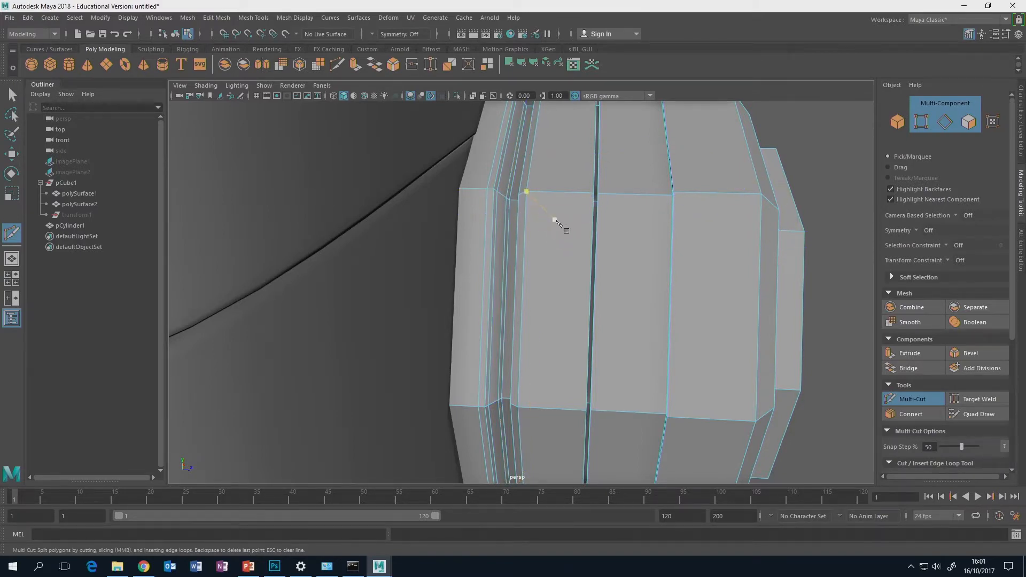
pyautogui.moveTo(556, 222)
pyautogui.keyDown('alt'); pyautogui.mouseDown()
pyautogui.moveTo(529, 235)
pyautogui.moveTo(563, 229)
pyautogui.mouseUp(); pyautogui.keyUp('alt')
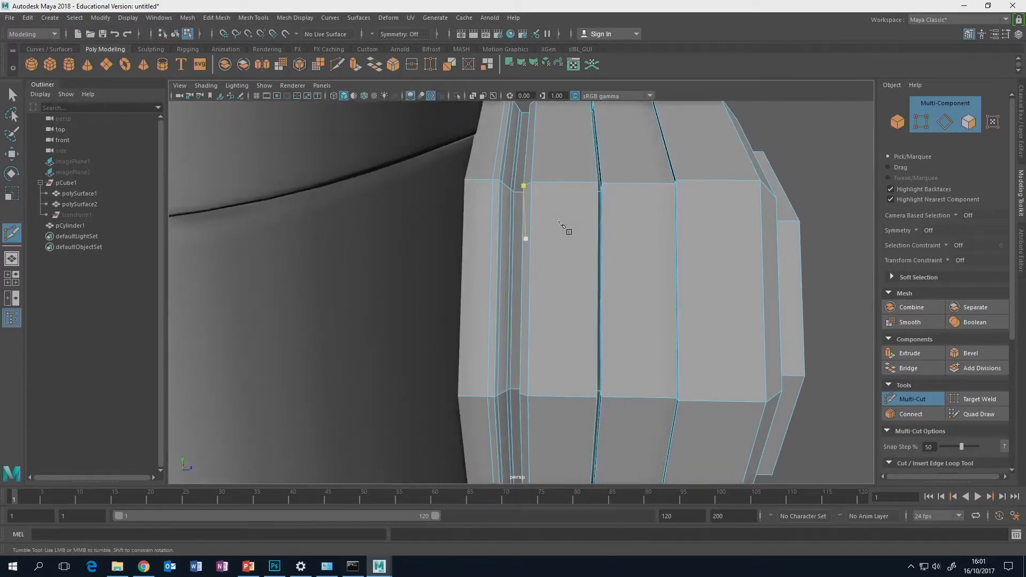
pyautogui.scroll(3, 550, 234)
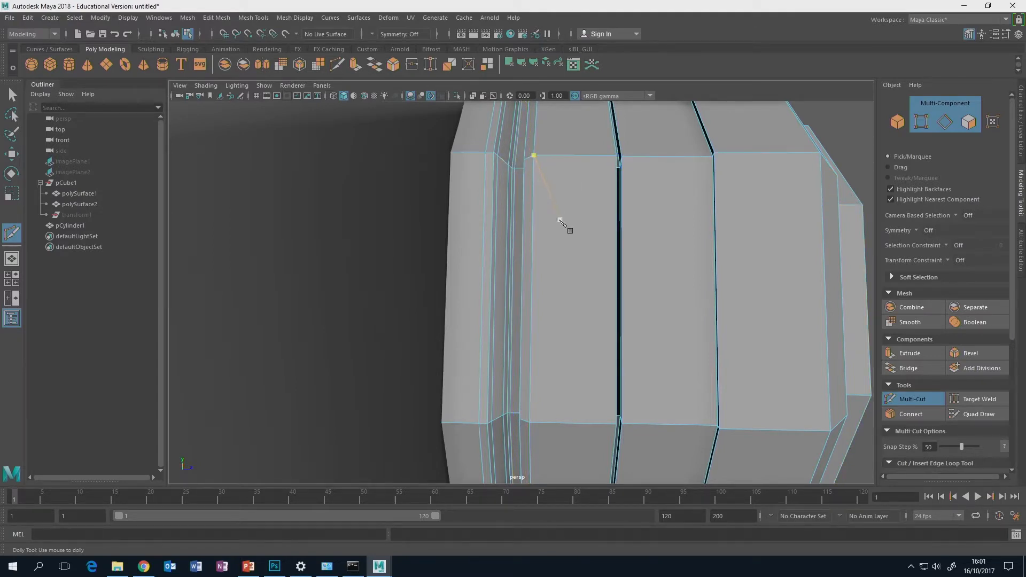
pyautogui.keyDown('alt'); pyautogui.moveTo(561, 222); pyautogui.dragTo(593, 215); pyautogui.keyUp('alt')
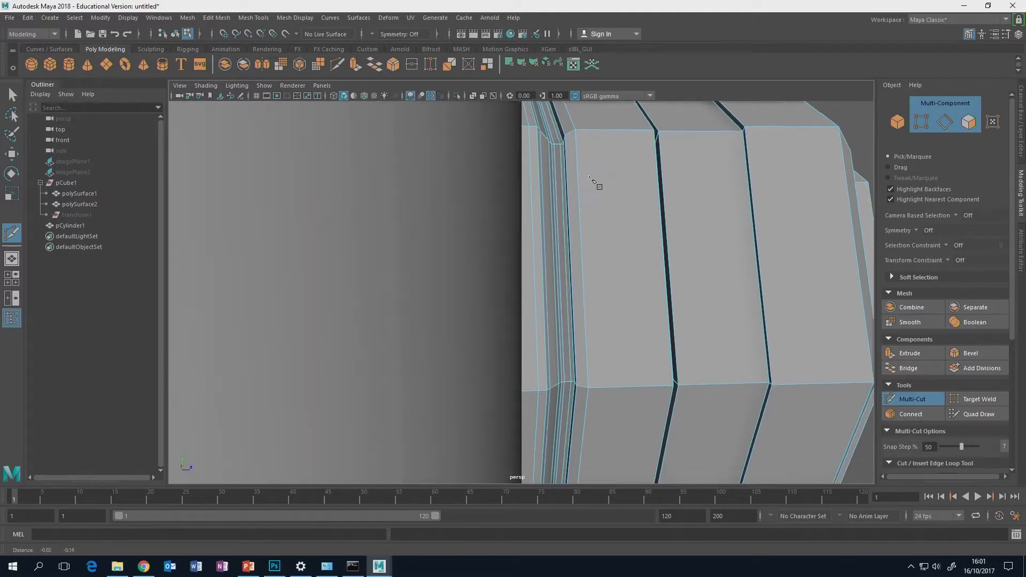
pyautogui.keyDown('alt'); pyautogui.moveTo(595, 184); pyautogui.dragTo(535, 169, button='middle'); pyautogui.keyUp('alt')
pyautogui.keyDown('alt'); pyautogui.moveTo(531, 165); pyautogui.dragTo(536, 187); pyautogui.keyUp('alt')
pyautogui.scroll(4, 534, 189)
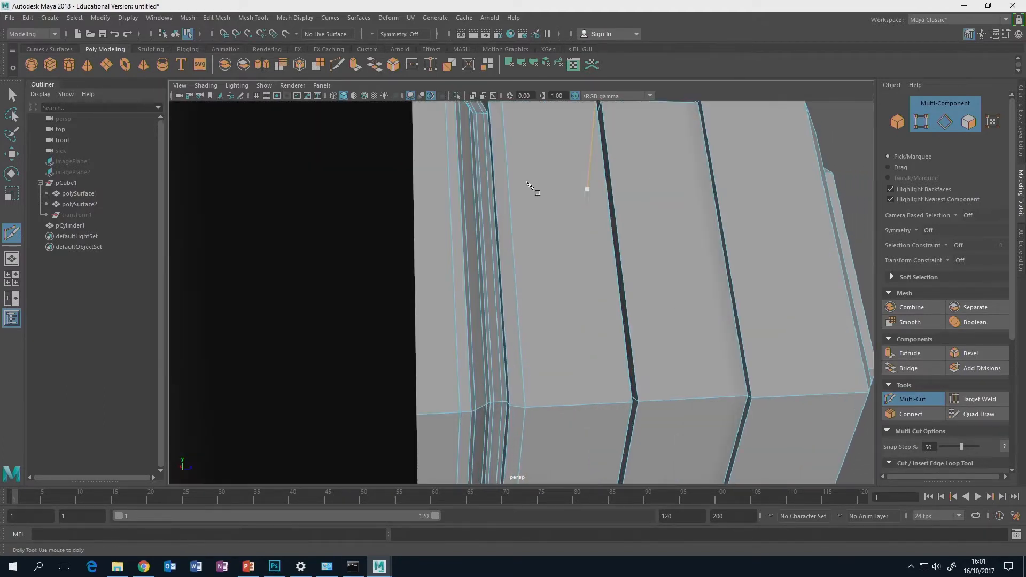
pyautogui.keyDown('alt'); pyautogui.moveTo(531, 190); pyautogui.dragTo(527, 241, button='middle'); pyautogui.keyUp('alt')
pyautogui.scroll(-4, 554, 239)
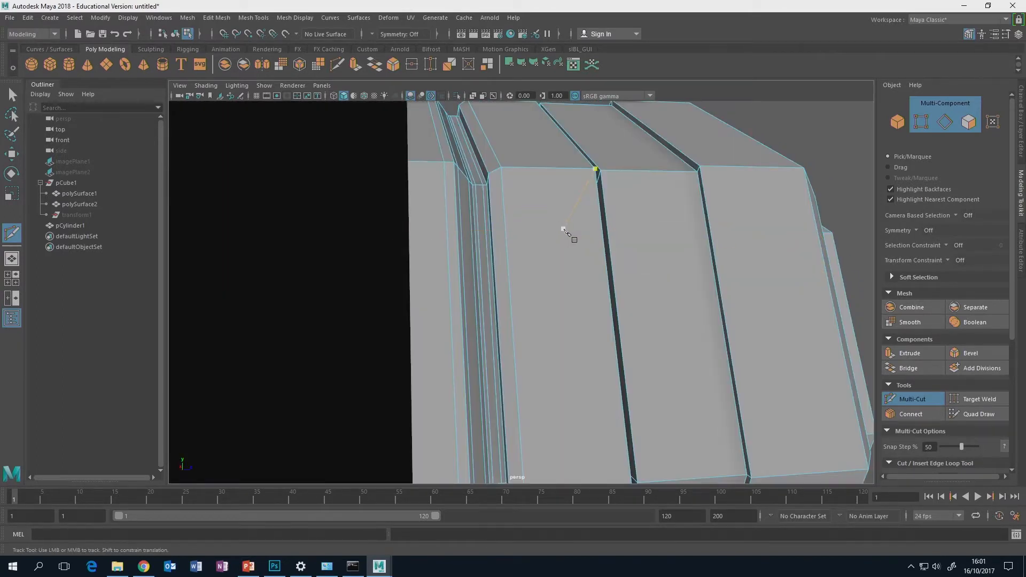
# Return the lens to object mode and isolate it from the camera body
pyautogui.moveTo(565, 233); pyautogui.dragTo(616, 214, button='right')
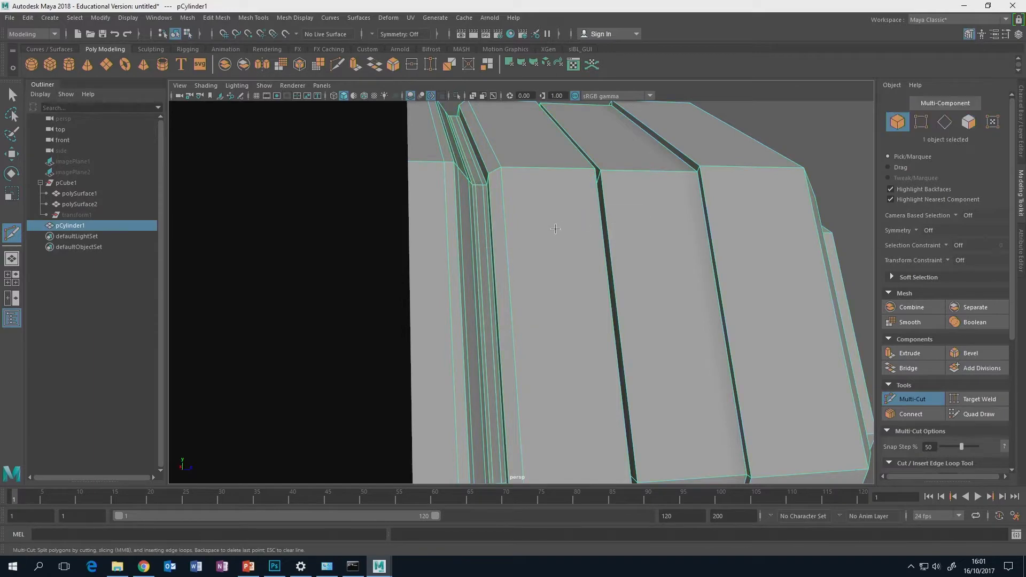
pyautogui.rightClick(557, 231)
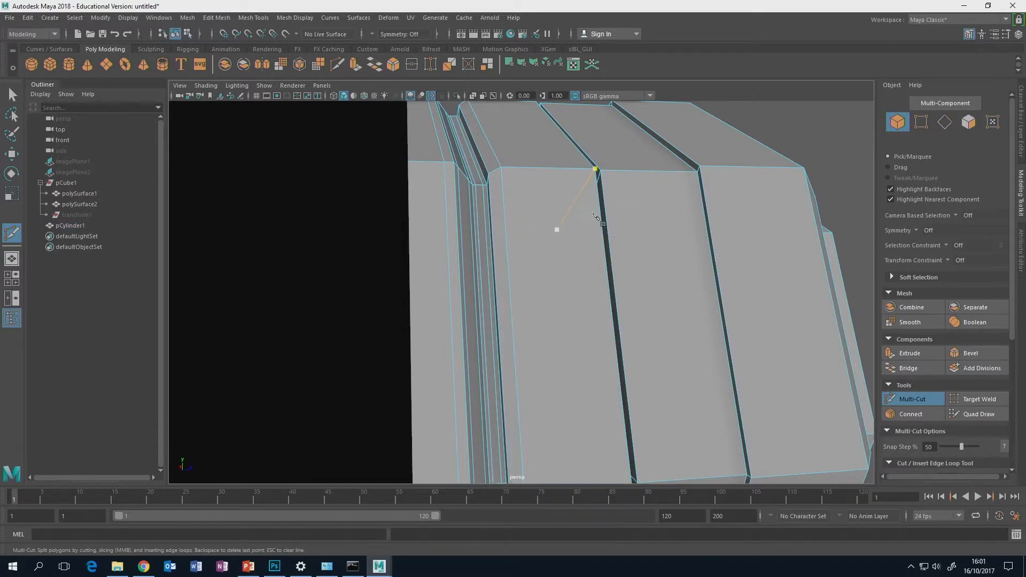
pyautogui.click(557, 229)
pyautogui.hotkey('ctrl', '1')
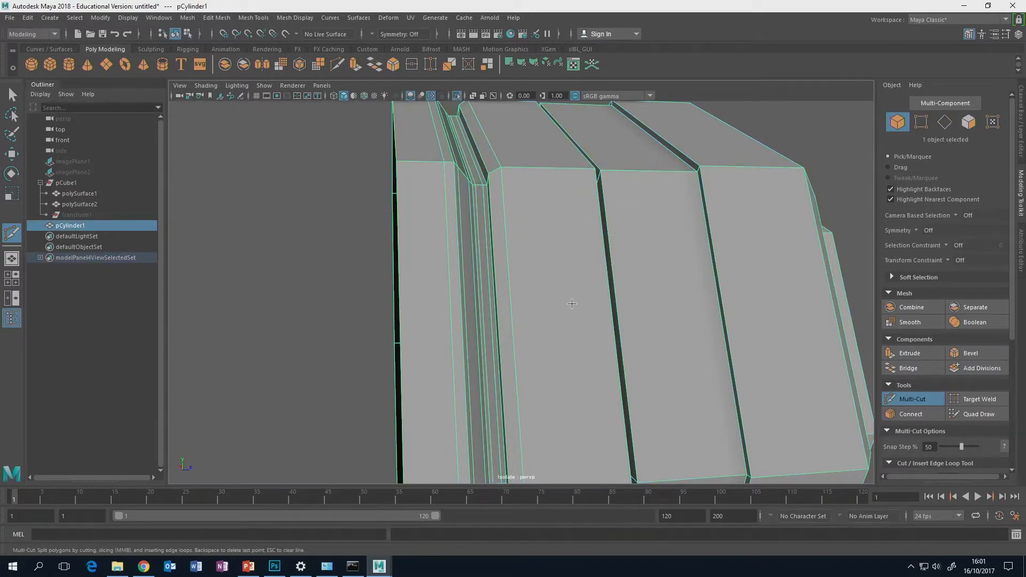
pyautogui.keyDown('alt'); pyautogui.moveTo(568, 305); pyautogui.dragTo(597, 320); pyautogui.keyUp('alt')
pyautogui.keyDown('alt'); pyautogui.moveTo(597, 319); pyautogui.dragTo(589, 312, button='right'); pyautogui.keyUp('alt')
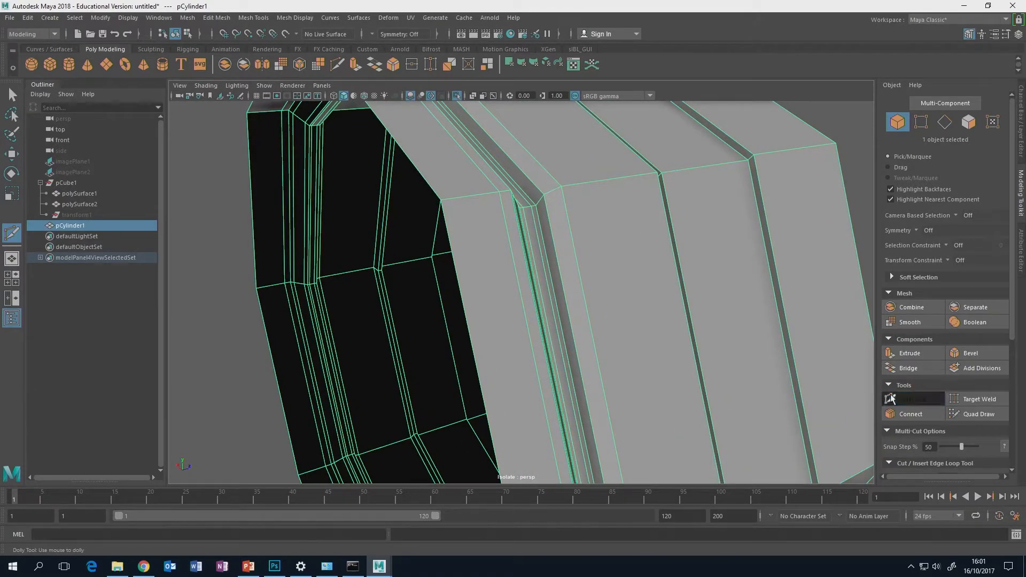
# Use Multi-Cut to insert supporting edge loops along the front wall and front rim of the lens's rear groove
pyautogui.click(906, 402)
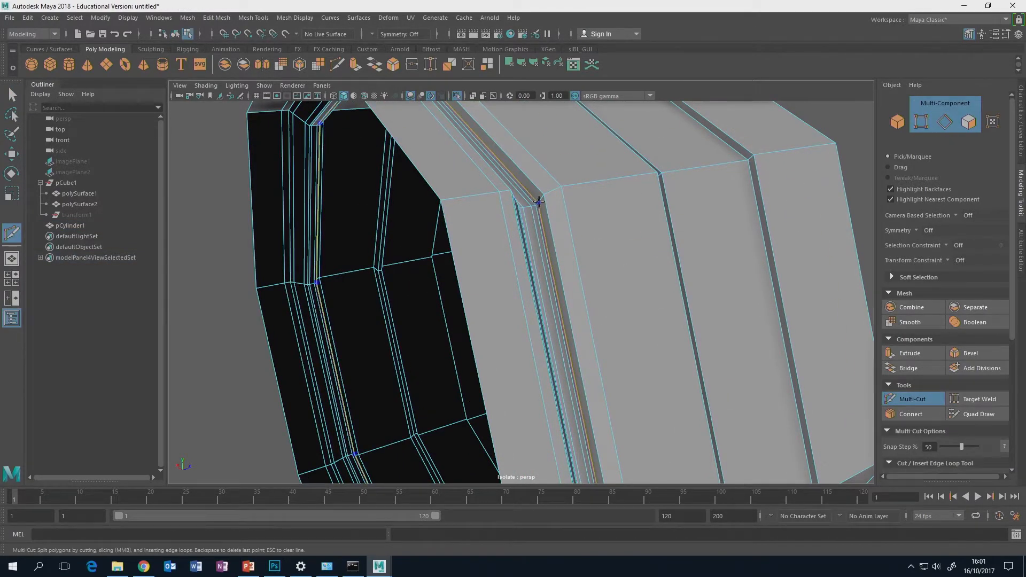
pyautogui.keyDown('alt'); pyautogui.moveTo(595, 213); pyautogui.dragTo(560, 235); pyautogui.keyUp('alt')
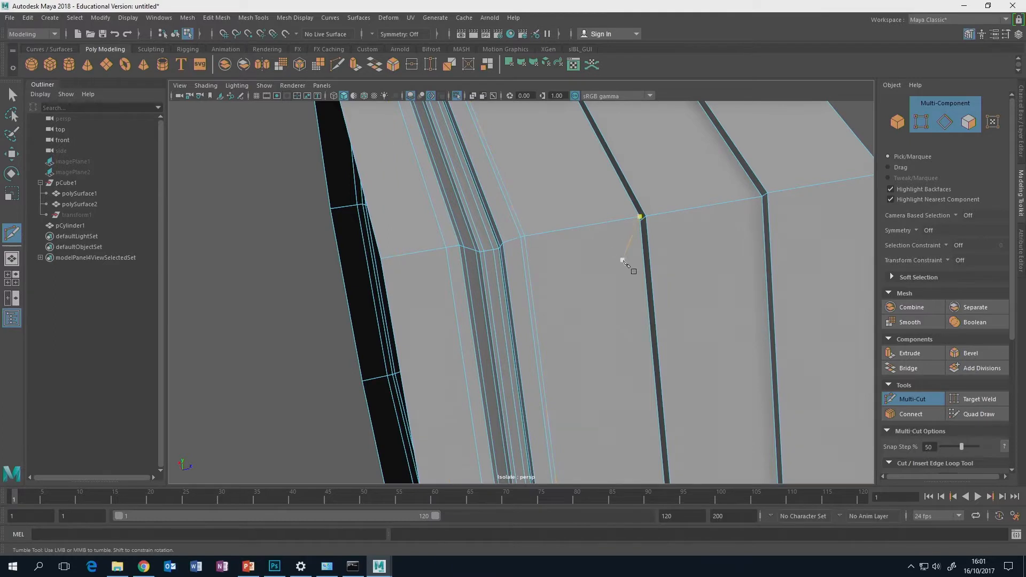
pyautogui.keyDown('alt'); pyautogui.moveTo(620, 264); pyautogui.dragTo(536, 240); pyautogui.keyUp('alt')
# Insert a supporting edge loop on the middle ring just behind the narrow groove
pyautogui.click(516, 213)
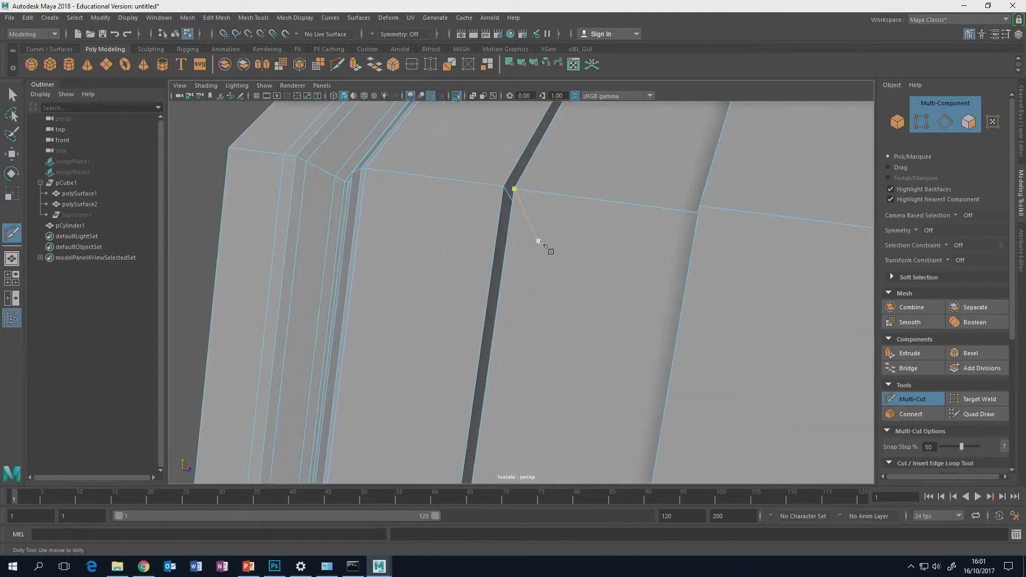
pyautogui.keyDown('alt'); pyautogui.moveTo(516, 187); pyautogui.dragTo(563, 194); pyautogui.keyUp('alt')
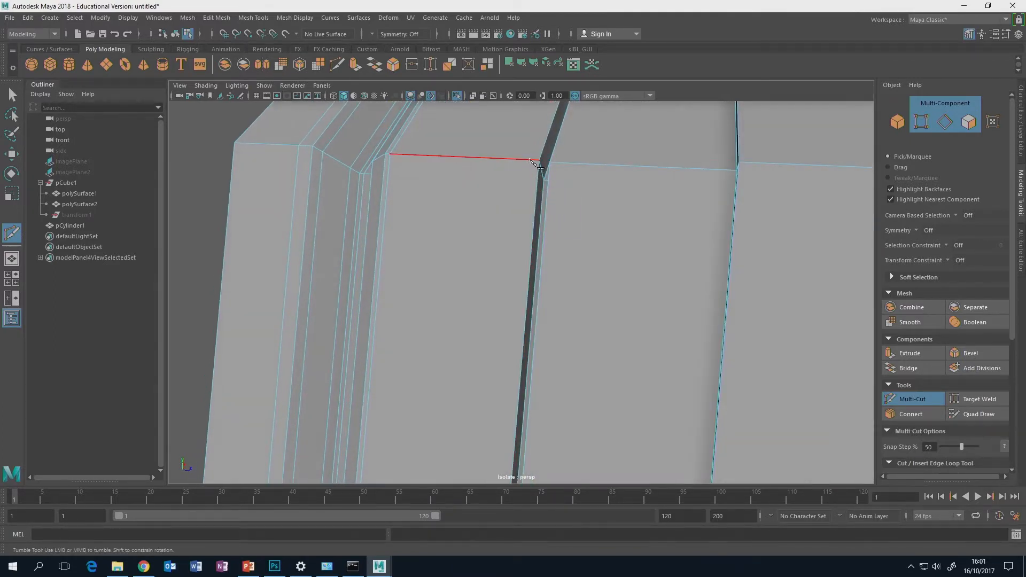
pyautogui.keyDown('ctrl'); pyautogui.click(538, 158); pyautogui.keyUp('ctrl')
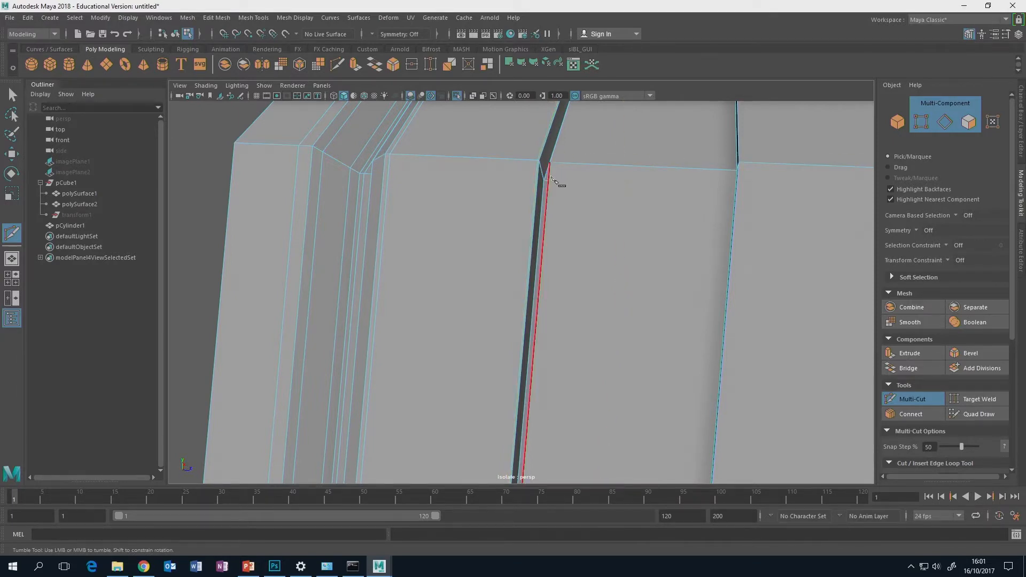
pyautogui.keyDown('alt'); pyautogui.moveTo(556, 183); pyautogui.dragTo(520, 171); pyautogui.keyUp('alt')
pyautogui.keyDown('alt'); pyautogui.moveTo(520, 171); pyautogui.dragTo(536, 249, button='middle'); pyautogui.keyUp('alt')
pyautogui.scroll(2, 539, 250)
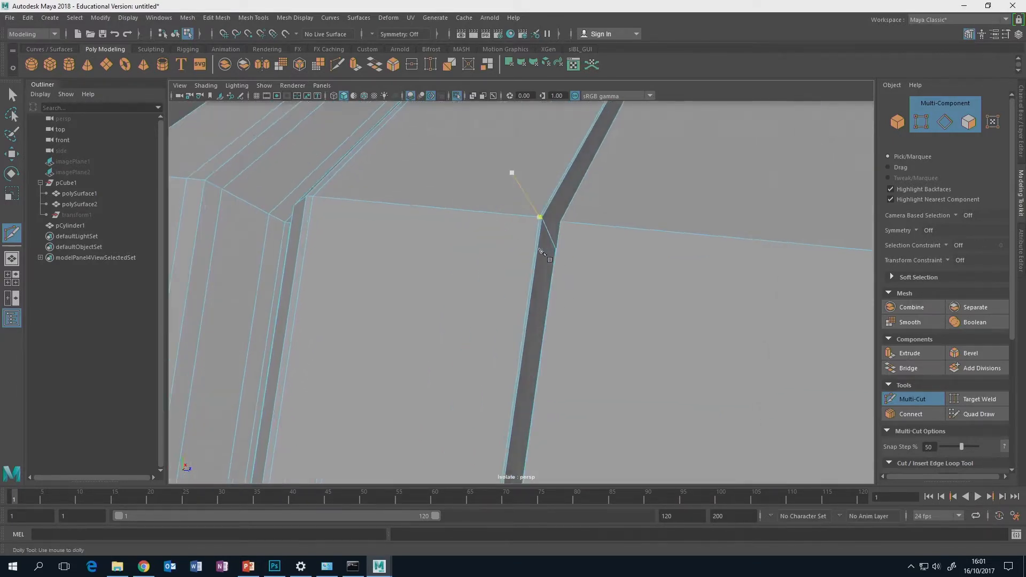
# Insert supporting edge loops on the walls of the narrow groove and along its front rim
pyautogui.click(560, 221)
pyautogui.moveTo(566, 263)
pyautogui.keyDown('alt'); pyautogui.mouseDown()
pyautogui.moveTo(585, 270)
pyautogui.moveTo(583, 256)
pyautogui.mouseUp(); pyautogui.keyUp('alt')
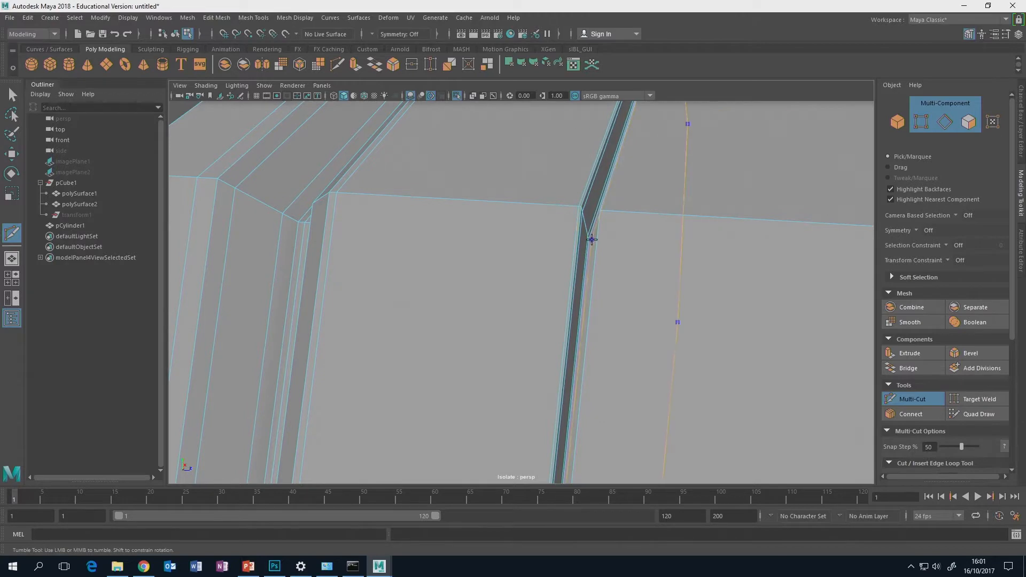
pyautogui.keyDown('alt'); pyautogui.moveTo(588, 268); pyautogui.dragTo(623, 255); pyautogui.keyUp('alt')
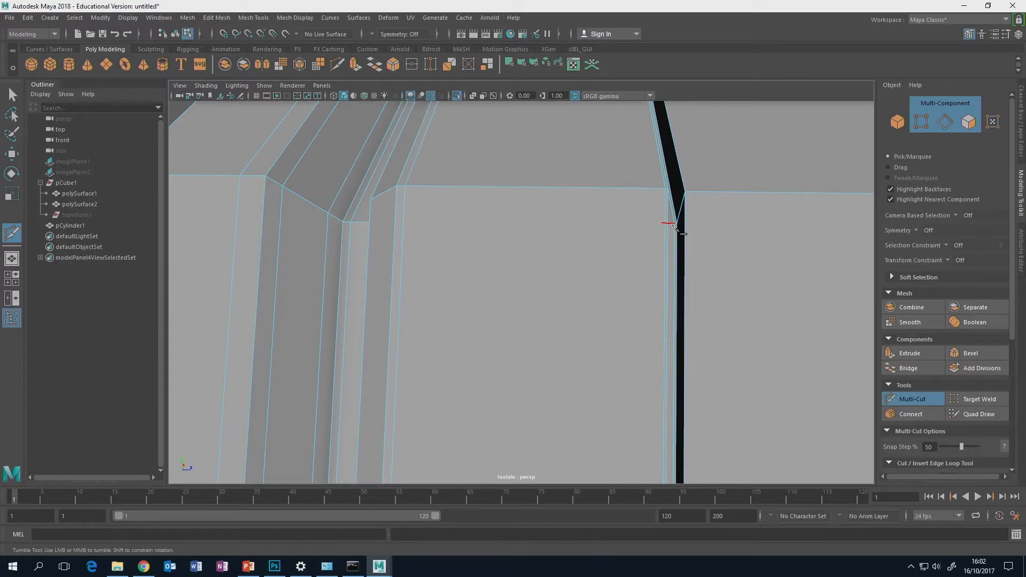
pyautogui.keyDown('alt'); pyautogui.moveTo(681, 224); pyautogui.dragTo(704, 228); pyautogui.keyUp('alt')
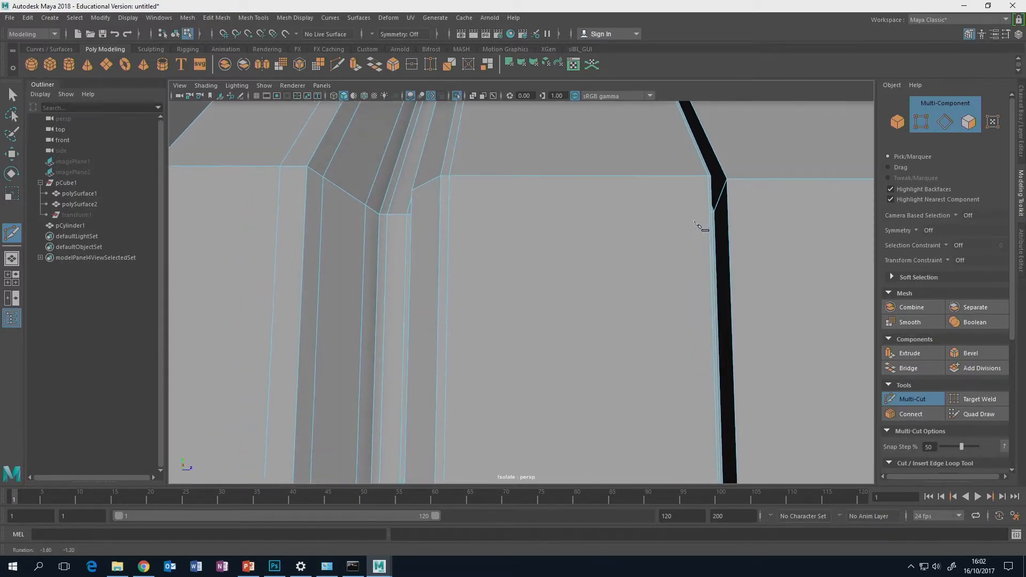
pyautogui.keyDown('alt'); pyautogui.moveTo(703, 227); pyautogui.dragTo(646, 236, button='middle'); pyautogui.keyUp('alt')
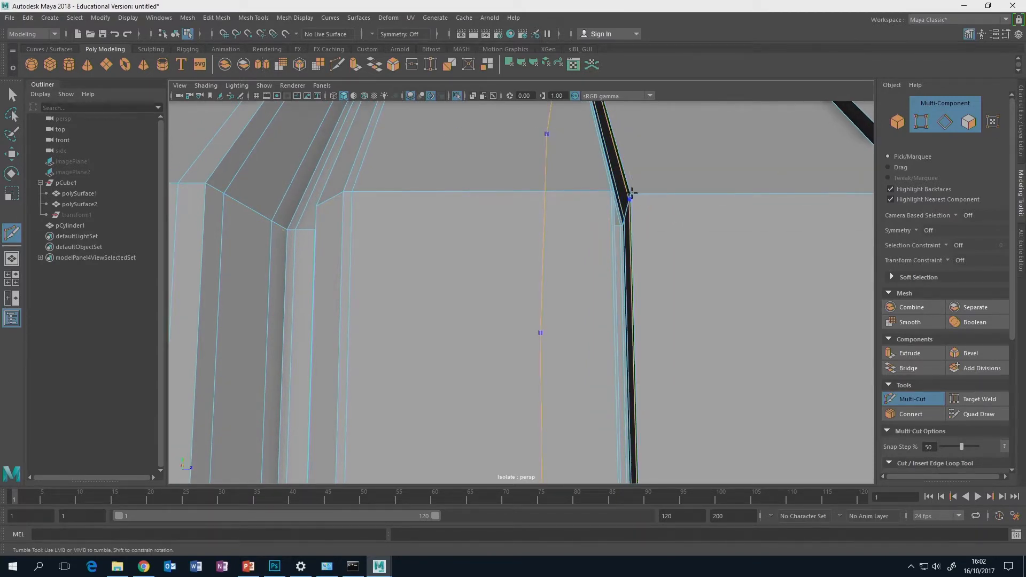
# Insert a supporting edge loop along the edge of the small step in front of the narrow groove
pyautogui.keyDown('alt'); pyautogui.moveTo(698, 227); pyautogui.dragTo(655, 240); pyautogui.keyUp('alt')
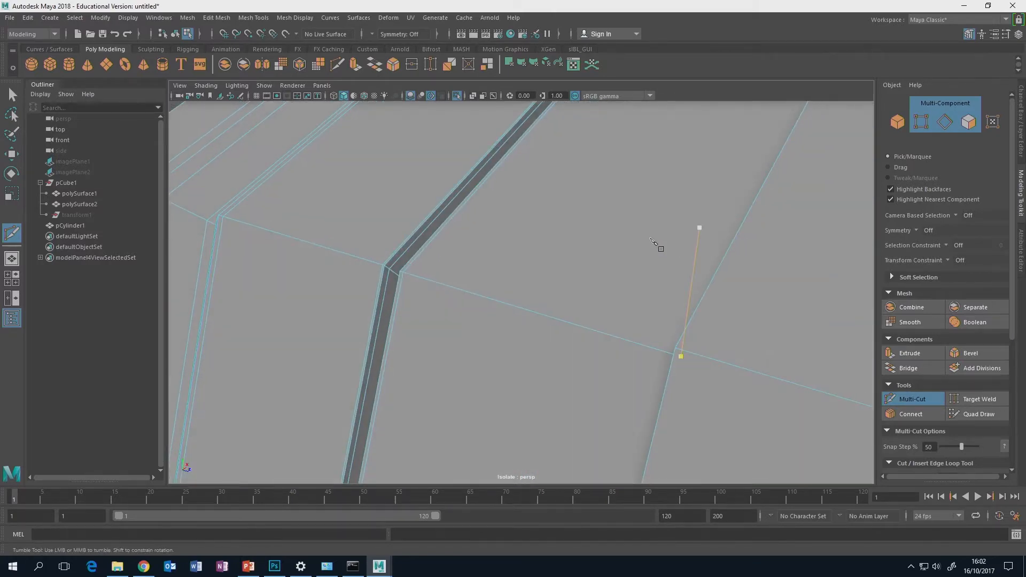
pyautogui.scroll(-2, 652, 240)
pyautogui.keyDown('alt'); pyautogui.moveTo(650, 240); pyautogui.dragTo(662, 242, button='middle'); pyautogui.keyUp('alt')
pyautogui.keyDown('alt'); pyautogui.moveTo(666, 247); pyautogui.dragTo(619, 246); pyautogui.keyUp('alt')
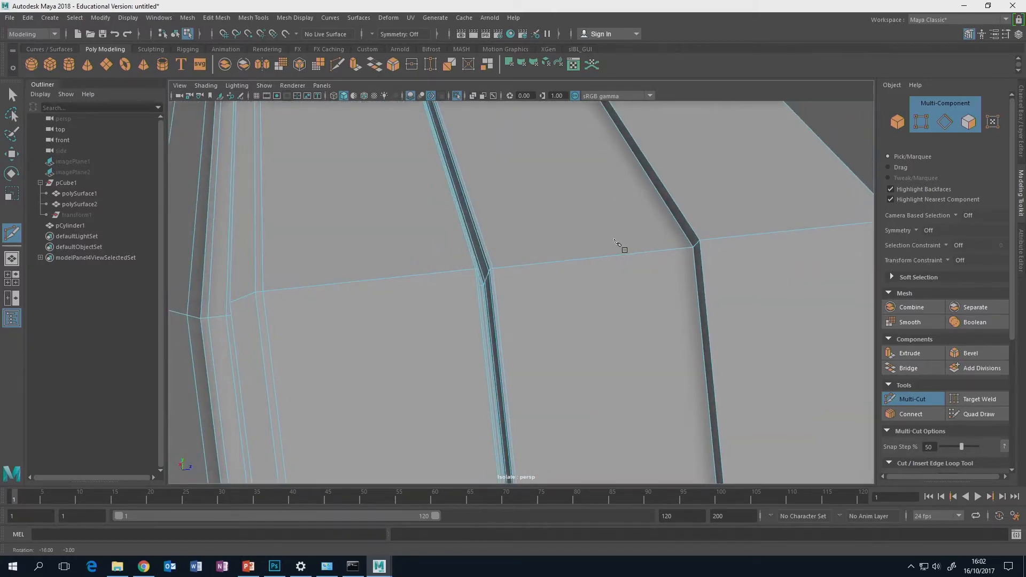
pyautogui.keyDown('ctrl'); pyautogui.click(699, 243); pyautogui.keyUp('ctrl')
# Insert supporting edge loops on both sides of the edge where the front ring begins to taper
pyautogui.keyDown('alt'); pyautogui.moveTo(742, 251); pyautogui.dragTo(693, 257); pyautogui.keyUp('alt')
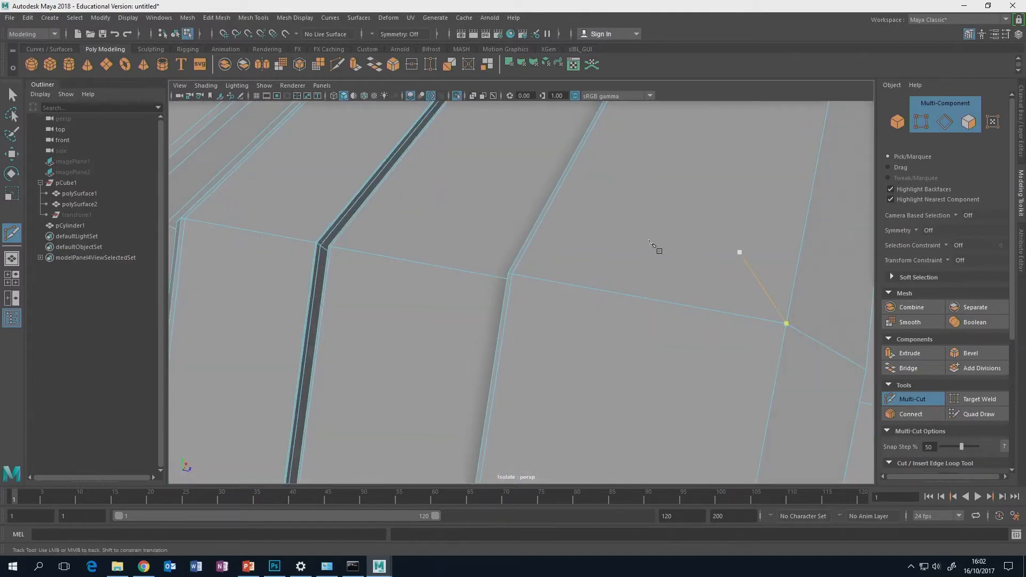
pyautogui.keyDown('alt'); pyautogui.moveTo(652, 246); pyautogui.dragTo(609, 224, button='middle'); pyautogui.keyUp('alt')
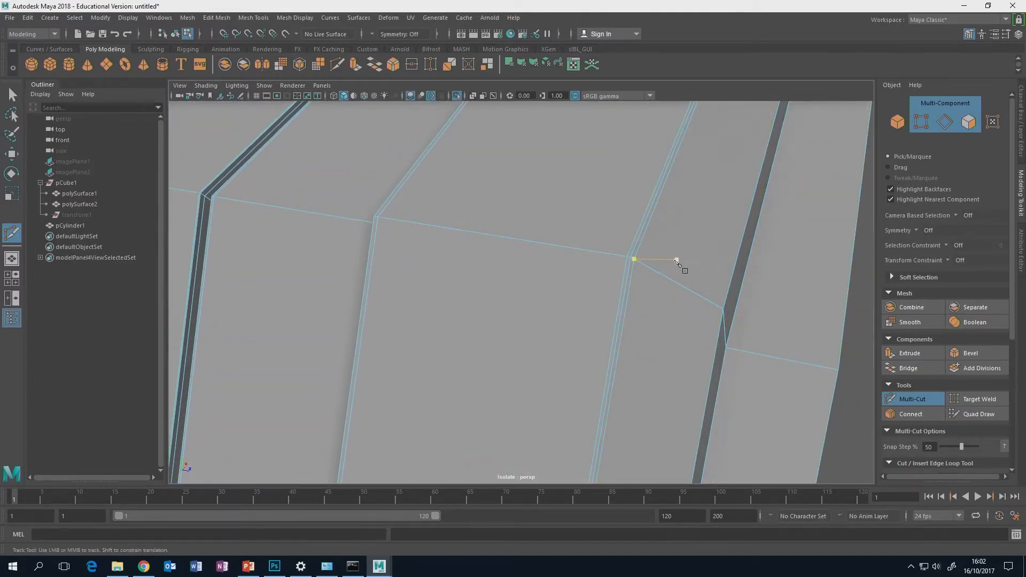
pyautogui.keyDown('alt'); pyautogui.moveTo(681, 267); pyautogui.dragTo(640, 297); pyautogui.keyUp('alt')
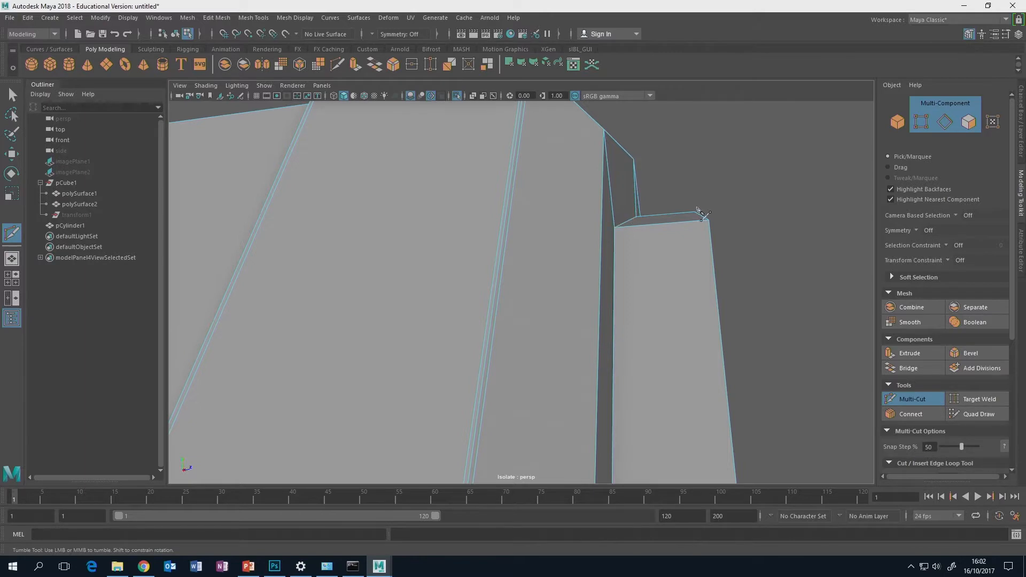
# Try to insert supporting edge loops around the inner corner and side of the protruding front ring
pyautogui.click(639, 216)
pyautogui.keyDown('ctrl'); pyautogui.click(620, 227); pyautogui.keyUp('ctrl')
pyautogui.keyDown('alt'); pyautogui.moveTo(682, 224); pyautogui.dragTo(669, 230); pyautogui.keyUp('alt')
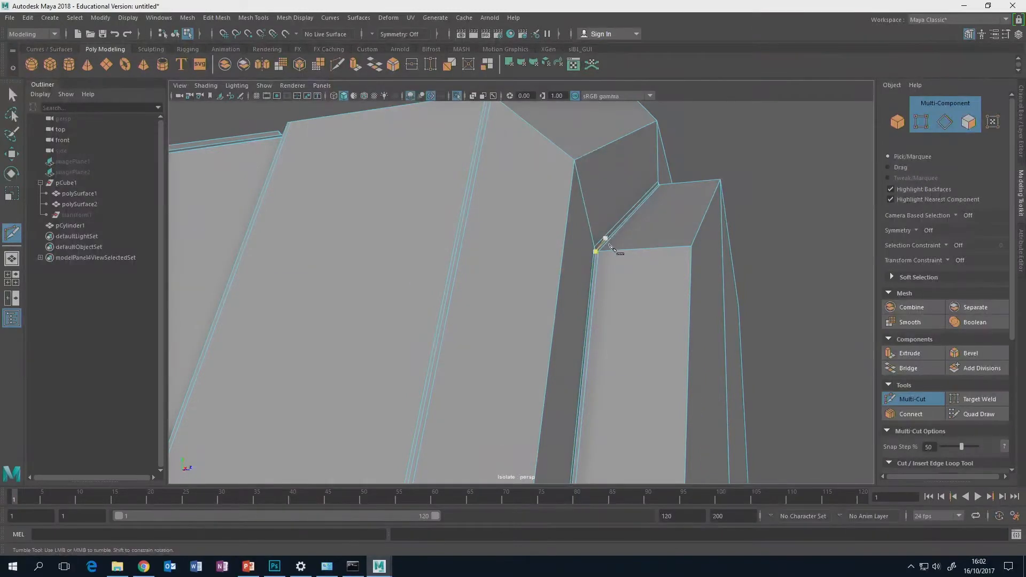
pyautogui.keyDown('alt'); pyautogui.moveTo(610, 245); pyautogui.dragTo(663, 247); pyautogui.keyUp('alt')
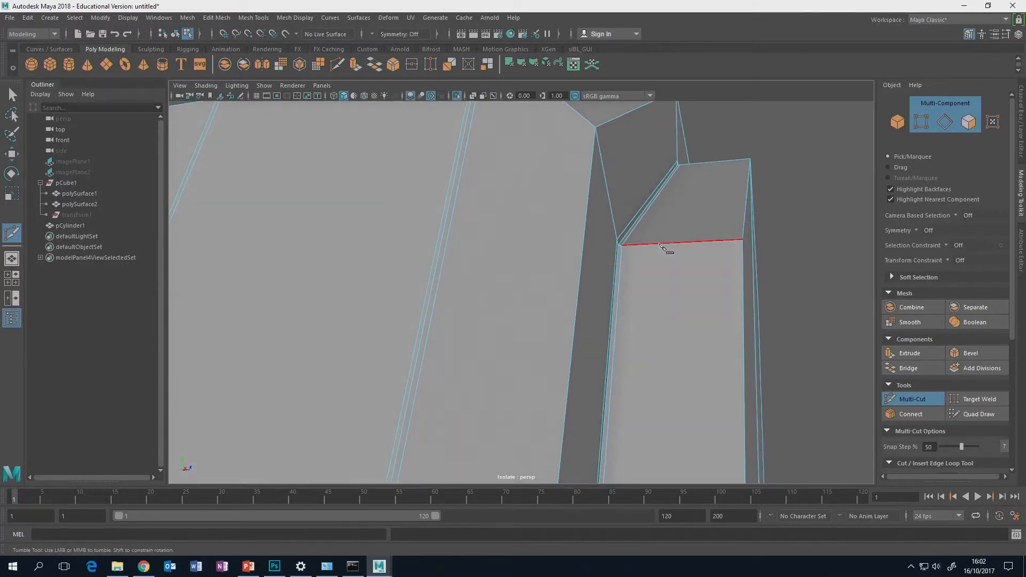
pyautogui.keyDown('ctrl'); pyautogui.click(661, 245); pyautogui.keyUp('ctrl')
pyautogui.moveTo(700, 252)
pyautogui.keyDown('alt'); pyautogui.mouseDown()
pyautogui.moveTo(716, 253)
pyautogui.moveTo(690, 246)
pyautogui.mouseUp(); pyautogui.keyUp('alt')
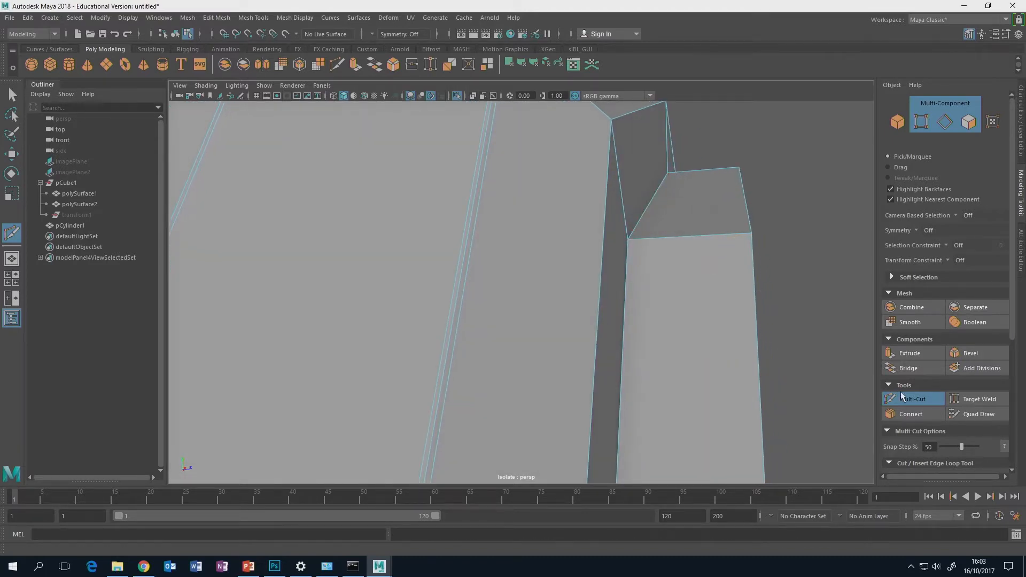
# Return to object mode and toggle the lens's smooth preview to compare the front ring without supporting loops
pyautogui.press('q')
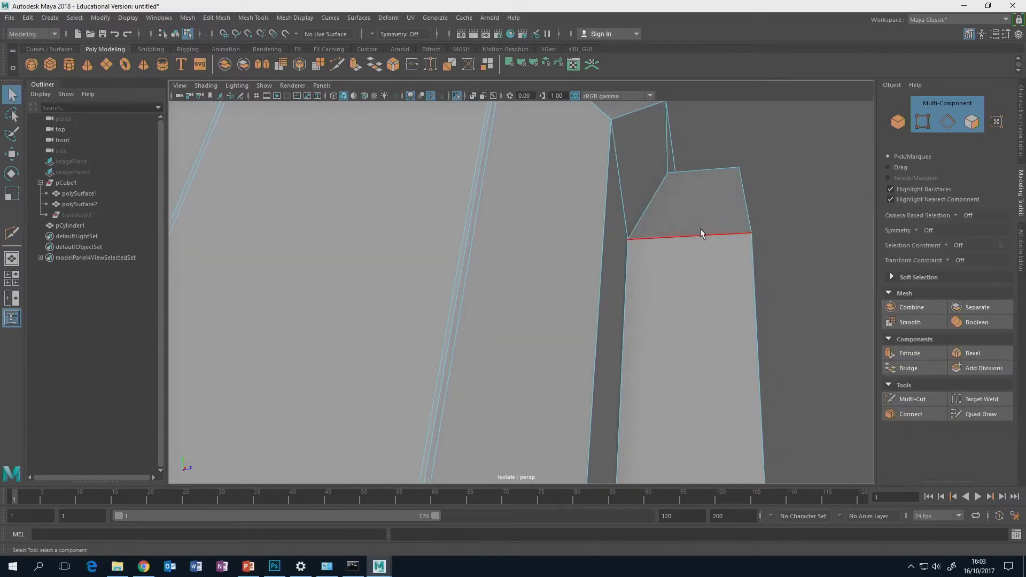
pyautogui.moveTo(700, 229); pyautogui.dragTo(745, 216, button='right')
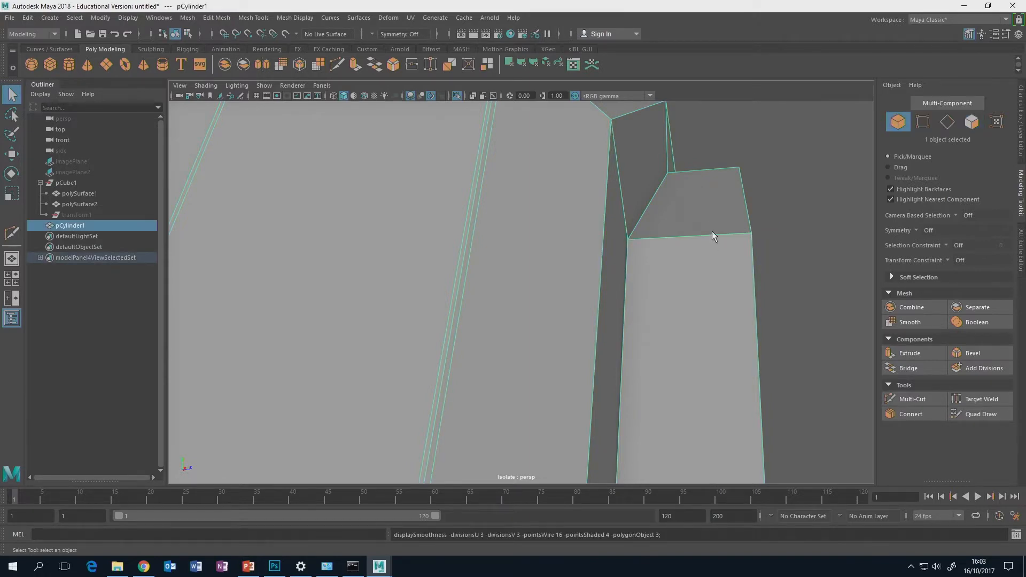
pyautogui.press('3')
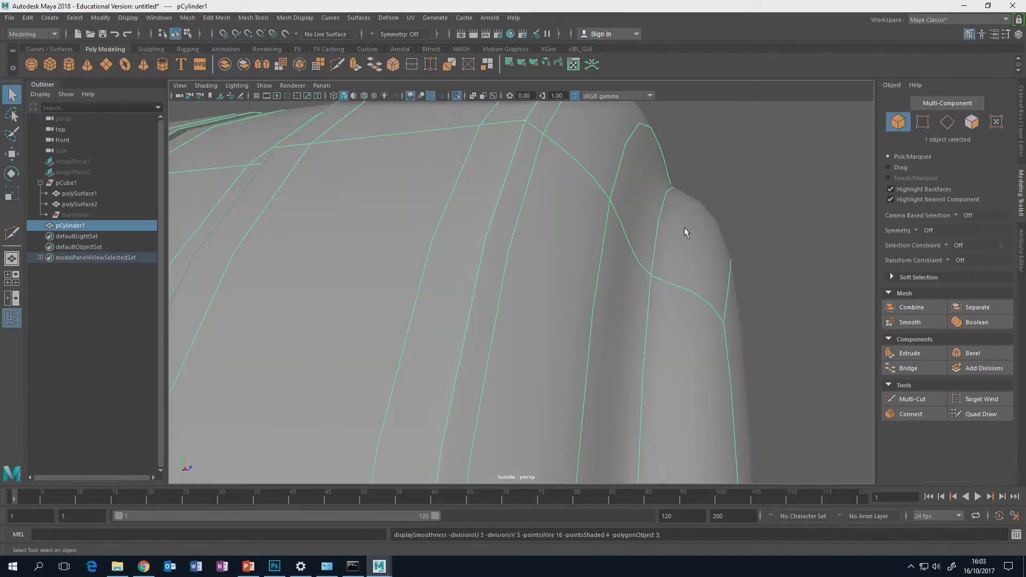
pyautogui.press('1')
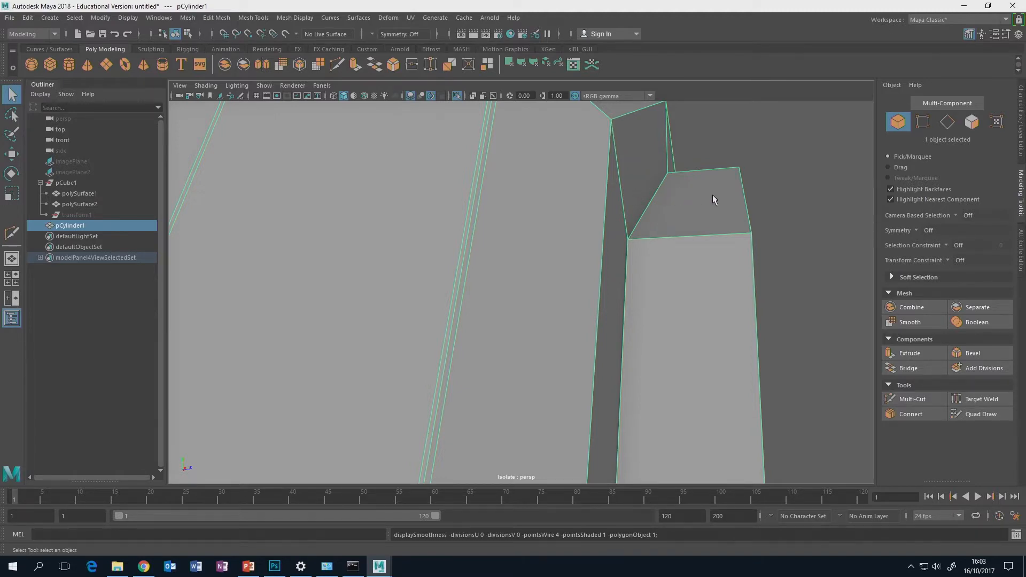
pyautogui.press('3')
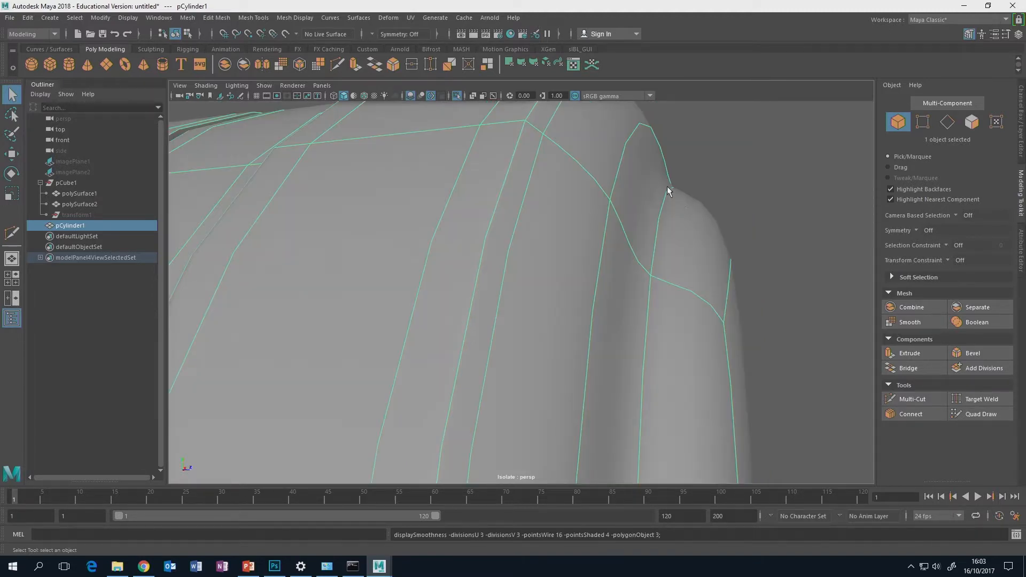
# Try to insert widely spaced edge loops on the front ring's outer band and the wall beside its inner corner
pyautogui.press('1')
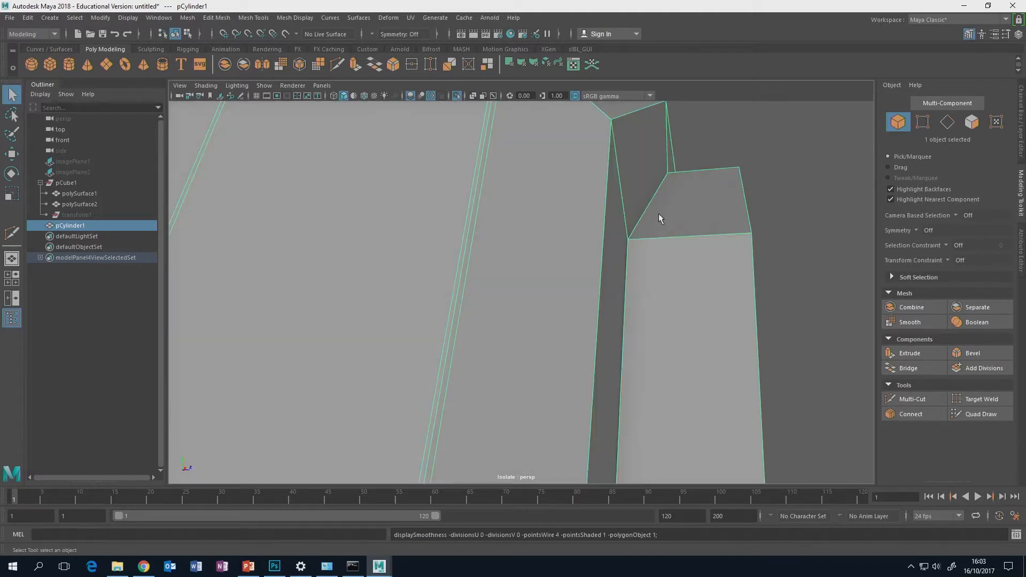
pyautogui.keyDown('alt'); pyautogui.moveTo(647, 218); pyautogui.dragTo(639, 220); pyautogui.keyUp('alt')
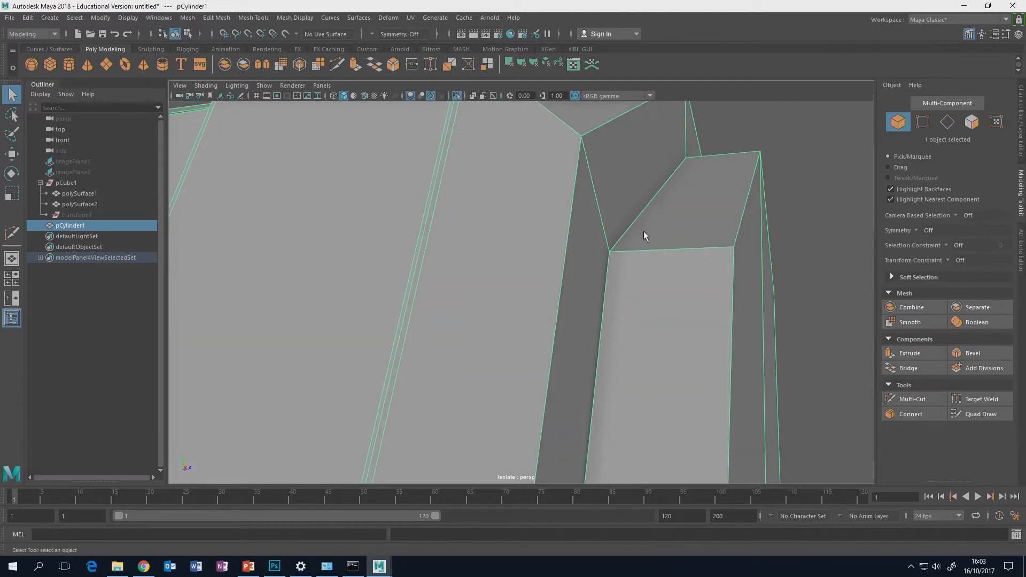
pyautogui.click(912, 399)
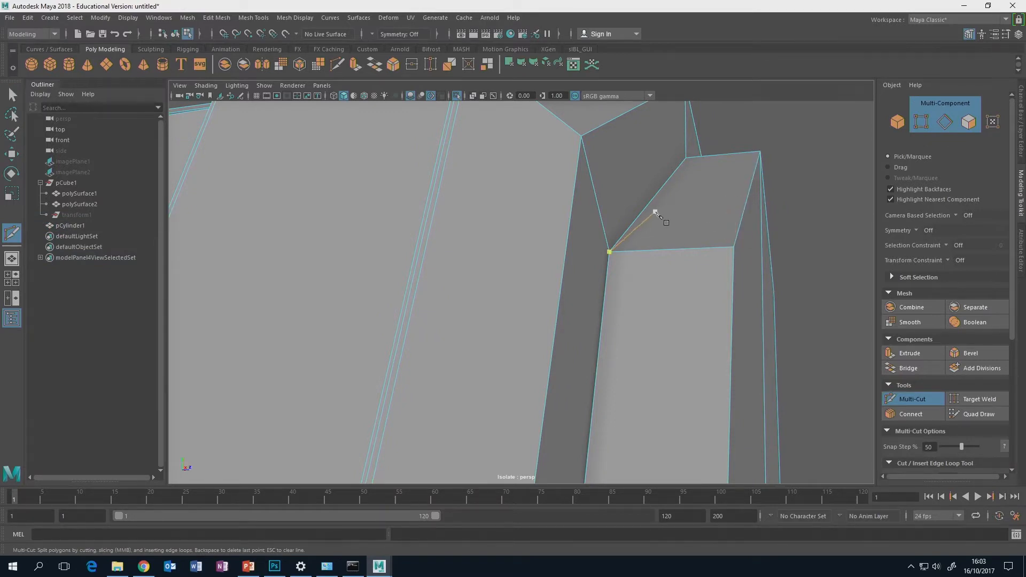
pyautogui.click(612, 254)
pyautogui.keyDown('ctrl'); pyautogui.click(622, 250); pyautogui.keyUp('ctrl')
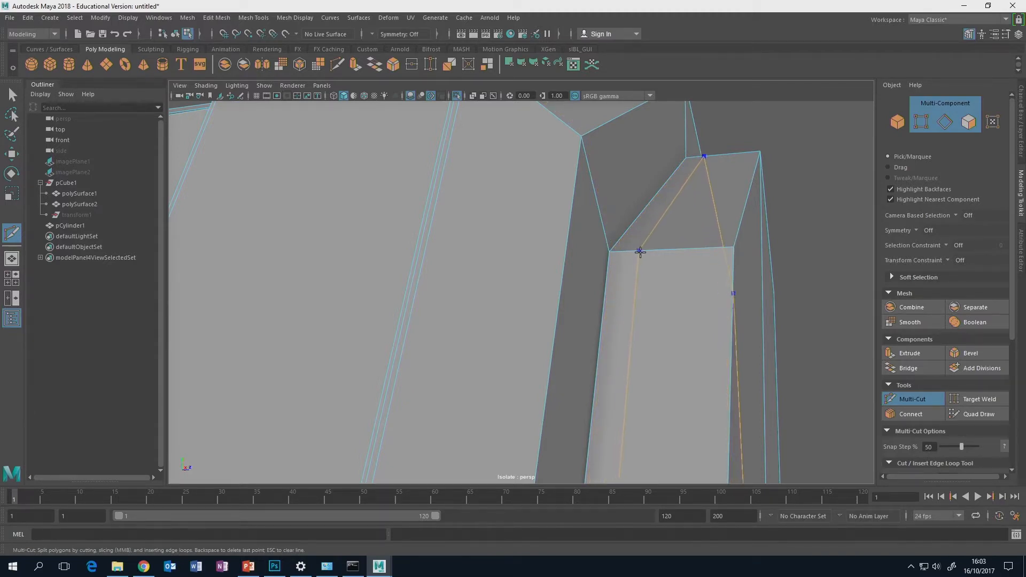
pyautogui.click(678, 250)
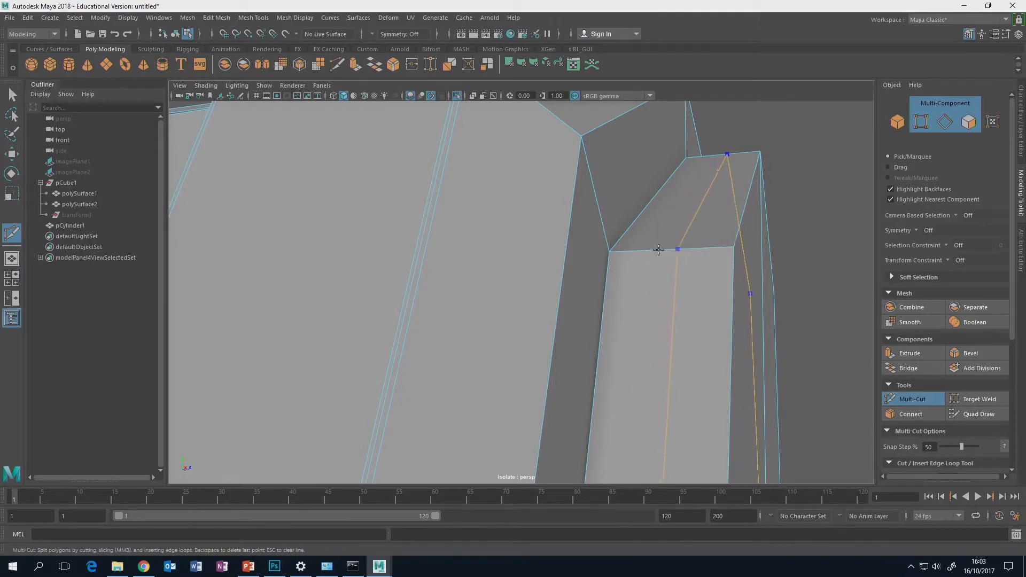
pyautogui.press('Escape')
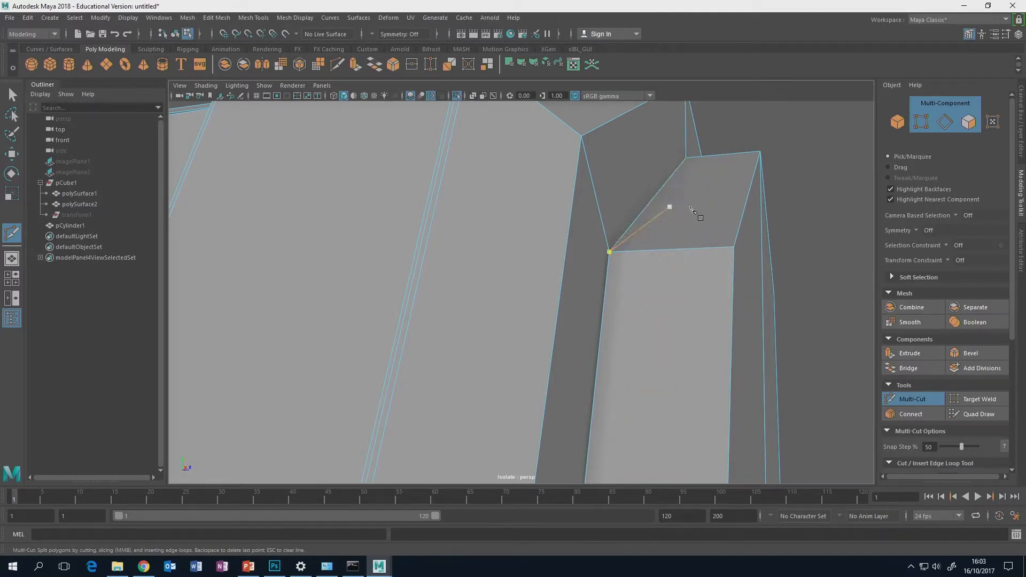
pyautogui.click(692, 157)
pyautogui.keyDown('ctrl'); pyautogui.click(669, 248); pyautogui.keyUp('ctrl')
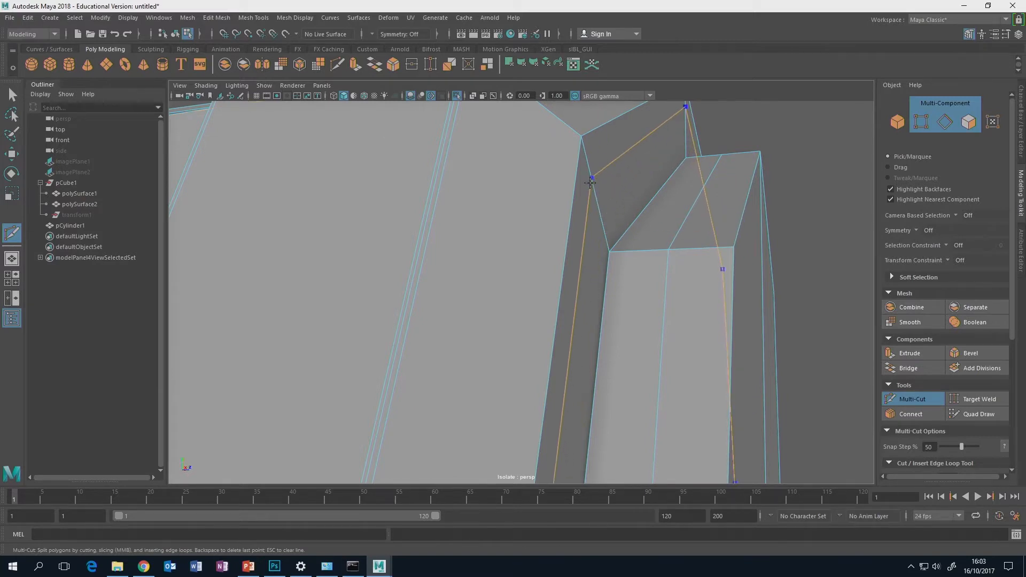
pyautogui.press('q')
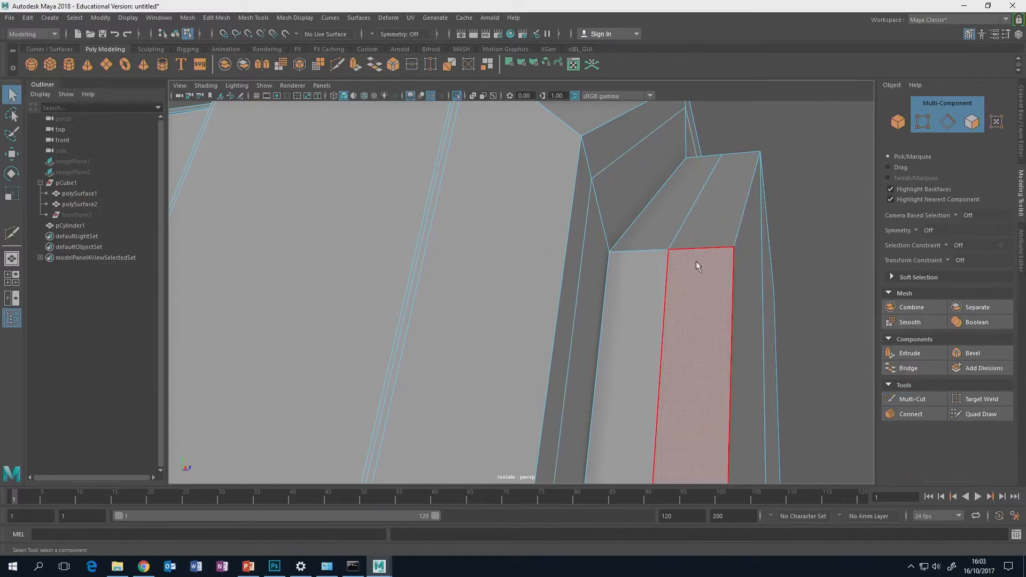
# Check the widely spaced loops in the front ring's smooth preview and undo them
pyautogui.keyDown('alt'); pyautogui.moveTo(696, 261); pyautogui.dragTo(705, 229); pyautogui.keyUp('alt')
pyautogui.press('3')
pyautogui.press('1')
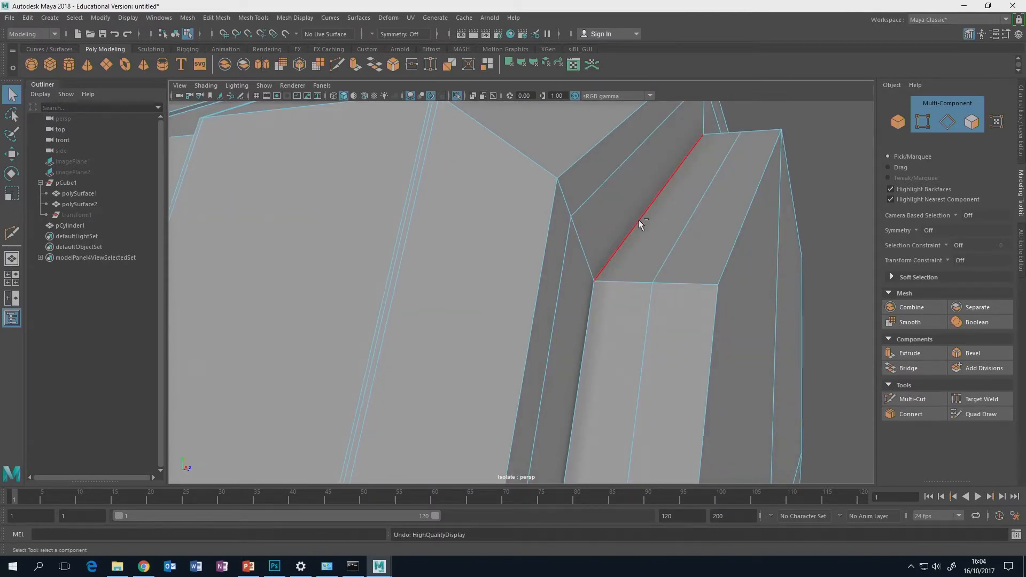
pyautogui.hotkey('ctrl', 'z')
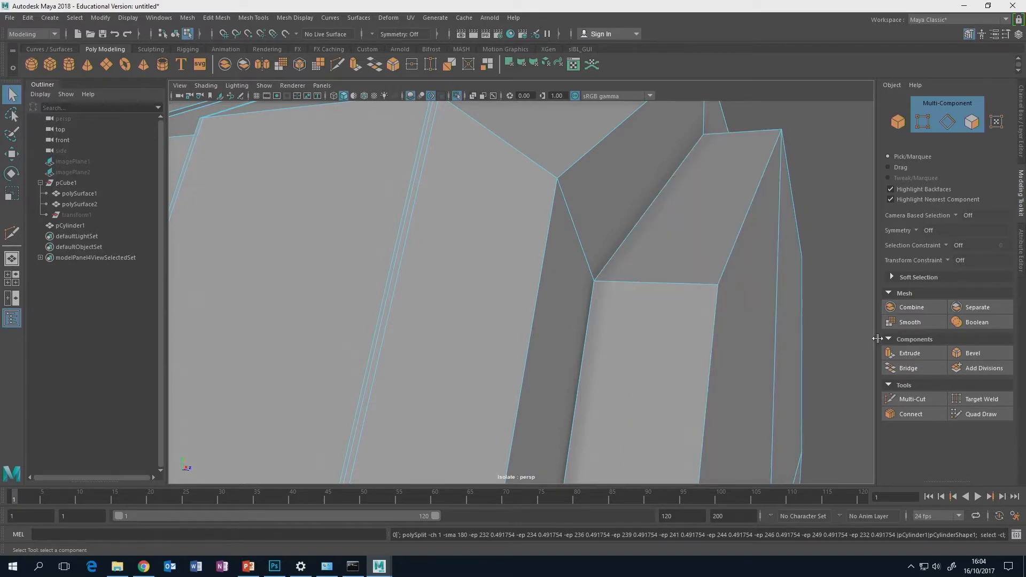
# Try to insert edge loops closer to the front ring's inner corner, one on either side of it
pyautogui.click(926, 406)
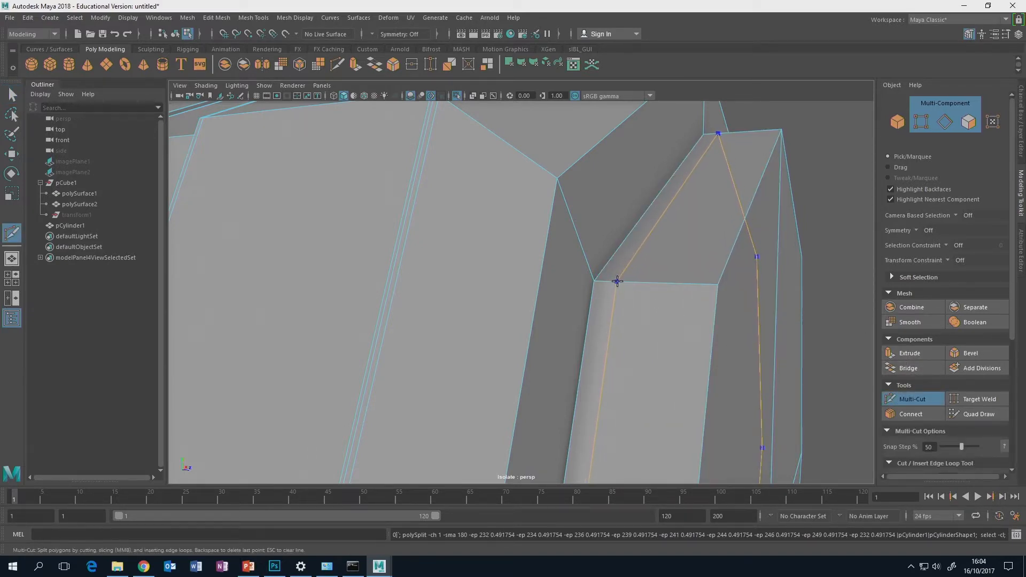
pyautogui.keyDown('ctrl'); pyautogui.click(617, 282); pyautogui.keyUp('ctrl')
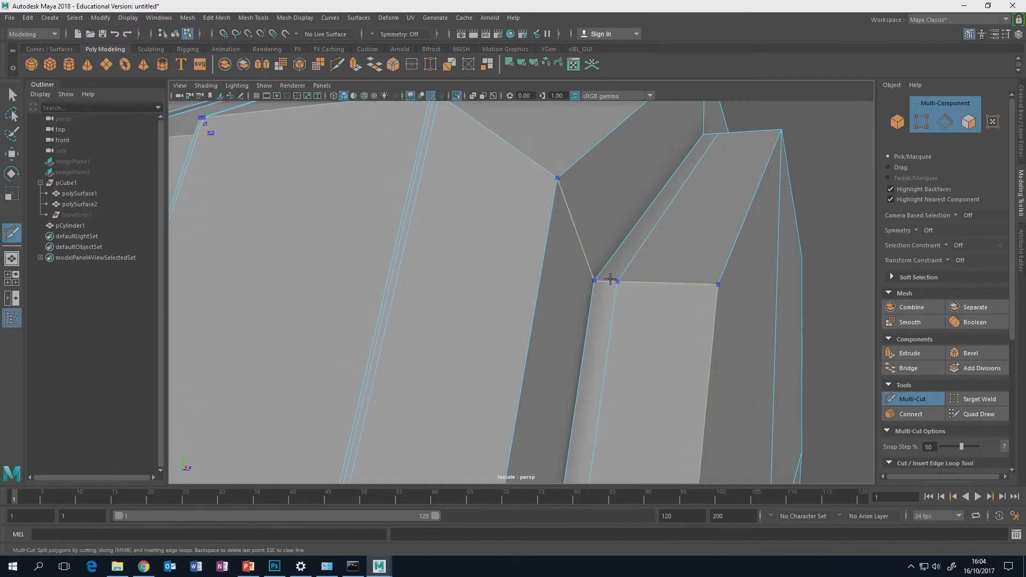
pyautogui.keyDown('ctrl'); pyautogui.click(584, 251); pyautogui.keyUp('ctrl')
pyautogui.click(911, 400)
# Inspect the inner corner in the smooth preview and undo the pair of closer edge loops
pyautogui.keyDown('alt'); pyautogui.moveTo(716, 313); pyautogui.dragTo(709, 251); pyautogui.keyUp('alt')
pyautogui.keyDown('alt'); pyautogui.moveTo(665, 195); pyautogui.dragTo(648, 213); pyautogui.keyUp('alt')
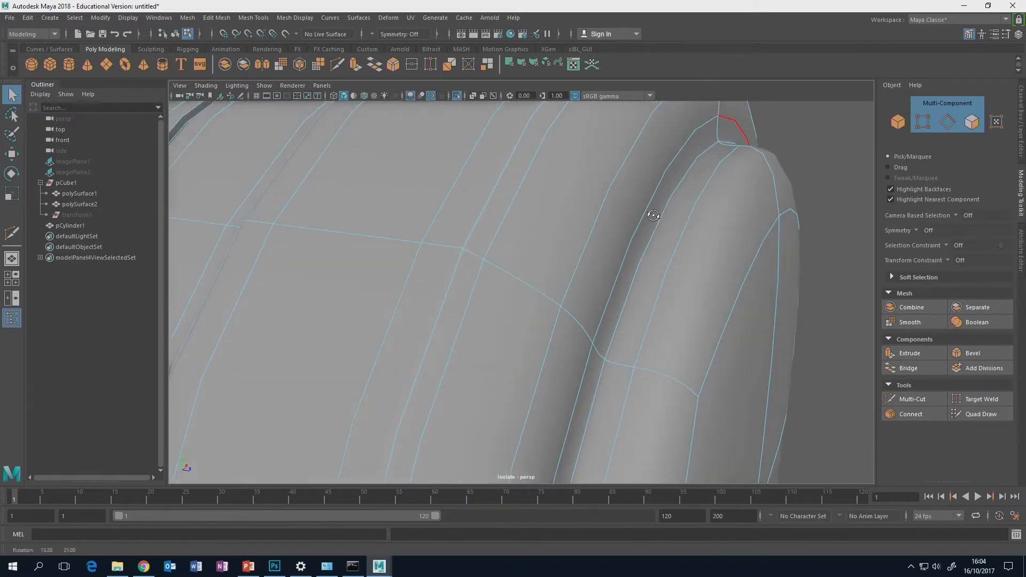
pyautogui.keyDown('alt'); pyautogui.moveTo(751, 151); pyautogui.dragTo(681, 158); pyautogui.keyUp('alt')
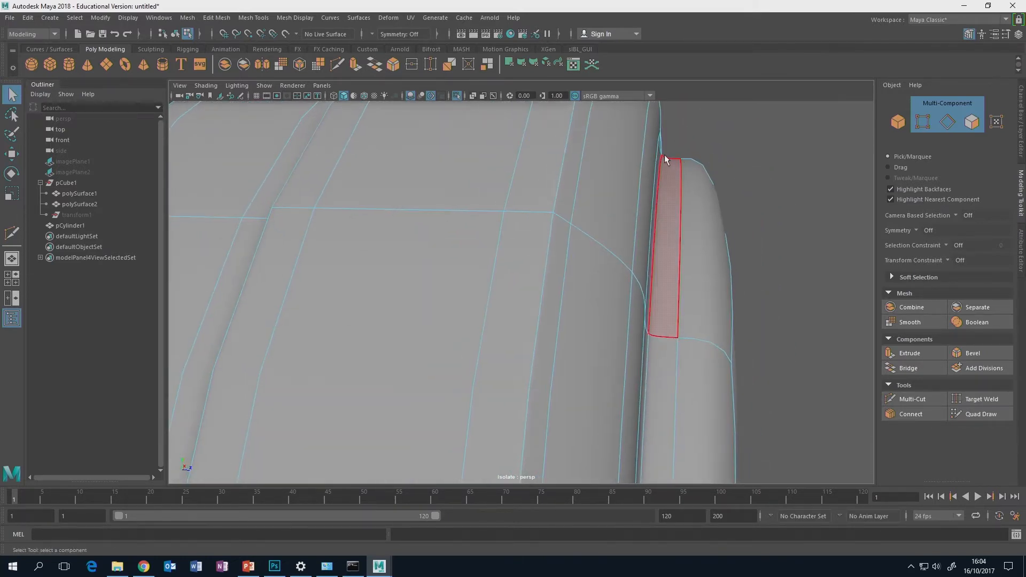
pyautogui.keyDown('alt'); pyautogui.moveTo(723, 306); pyautogui.dragTo(703, 304); pyautogui.keyUp('alt')
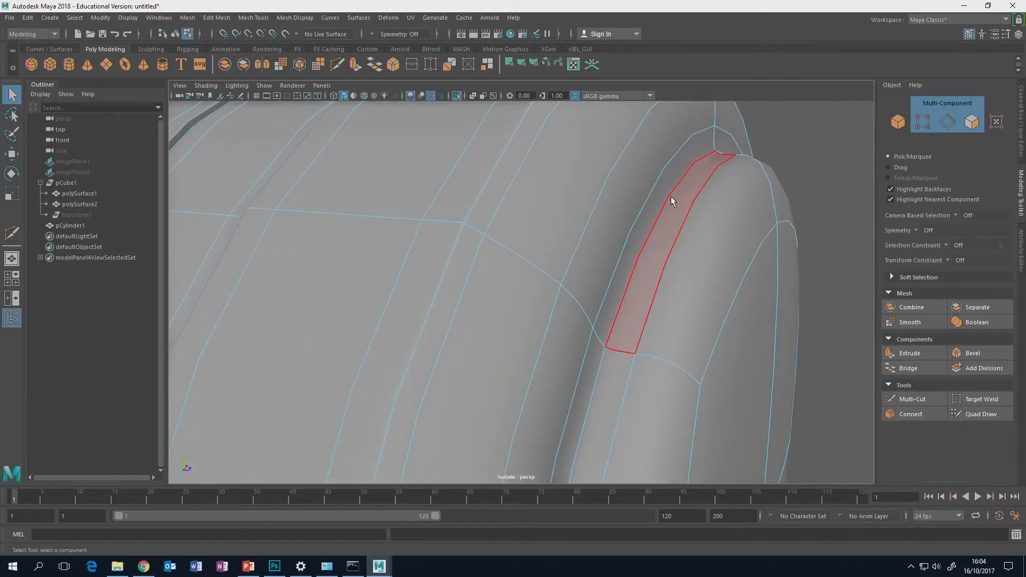
pyautogui.press('1')
pyautogui.keyDown('alt'); pyautogui.moveTo(676, 215); pyautogui.dragTo(701, 229); pyautogui.keyUp('alt')
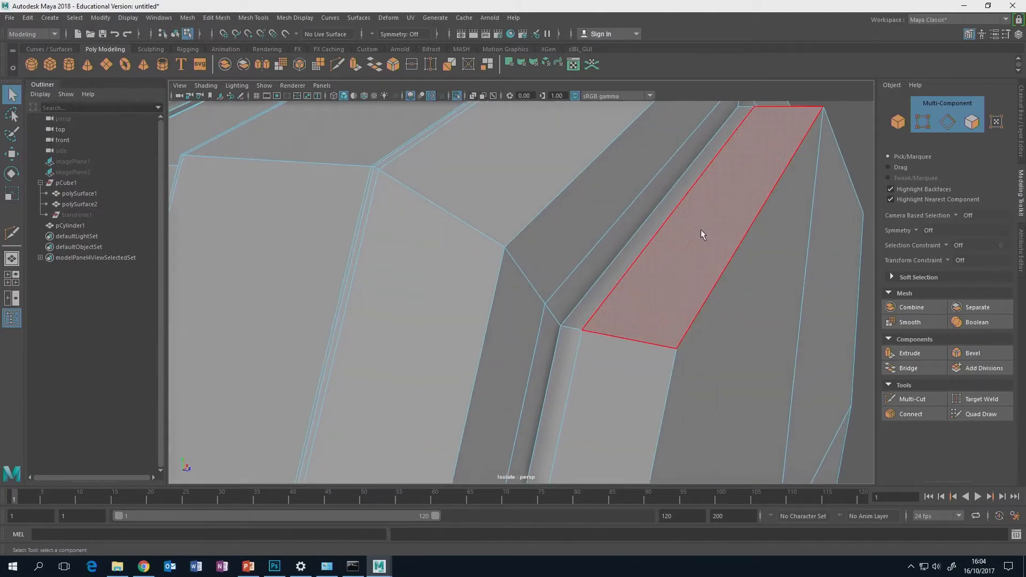
pyautogui.hotkey('ctrl', 'z')
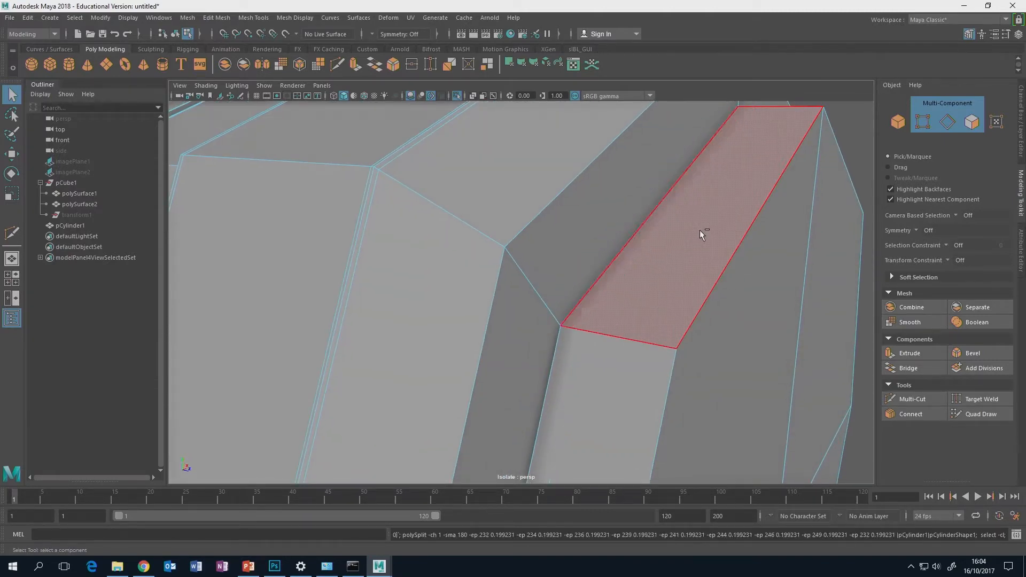
# Insert supporting edge loops very tightly on both sides of the front ring's inner corner
pyautogui.click(922, 397)
pyautogui.moveTo(675, 325)
pyautogui.keyDown('alt'); pyautogui.mouseDown(button='right')
pyautogui.moveTo(687, 314)
pyautogui.moveTo(682, 320)
pyautogui.mouseUp(button='right'); pyautogui.keyUp('alt')
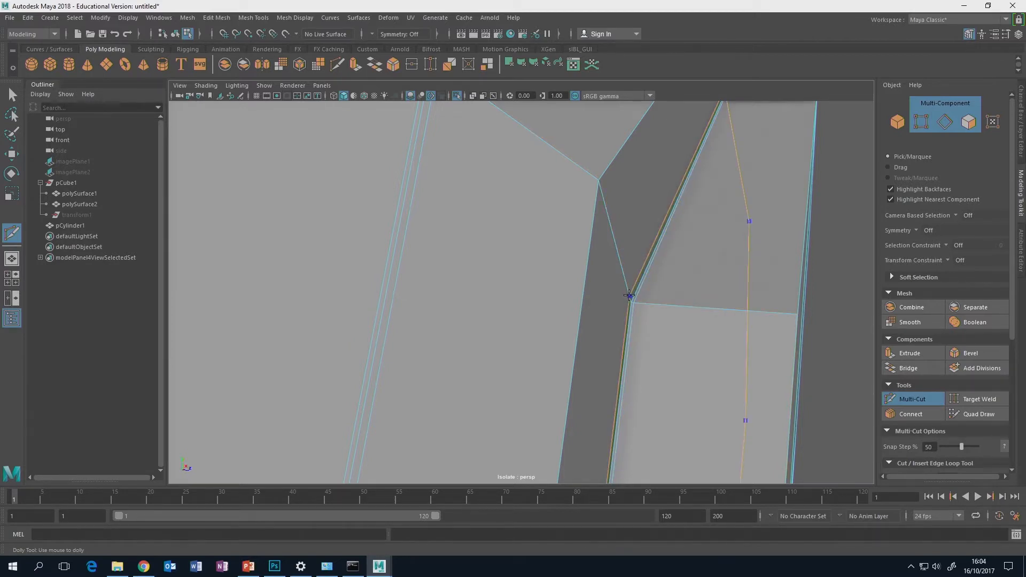
pyautogui.keyDown('alt'); pyautogui.moveTo(734, 303); pyautogui.dragTo(681, 171); pyautogui.keyUp('alt')
pyautogui.scroll(-4, 710, 301)
pyautogui.click(924, 399)
# Return to object mode with the smooth preview on and examine the front ring and the grooves around the lens
pyautogui.press('3')
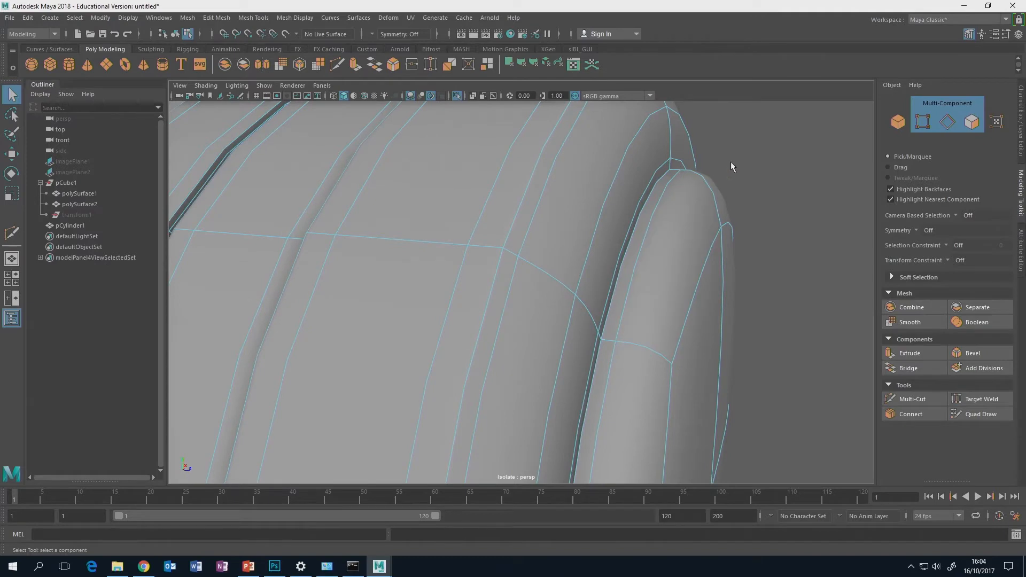
pyautogui.moveTo(665, 213); pyautogui.dragTo(707, 199, button='right')
pyautogui.moveTo(753, 172); pyautogui.dragTo(797, 199)
pyautogui.keyDown('alt'); pyautogui.moveTo(754, 219); pyautogui.dragTo(566, 259); pyautogui.keyUp('alt')
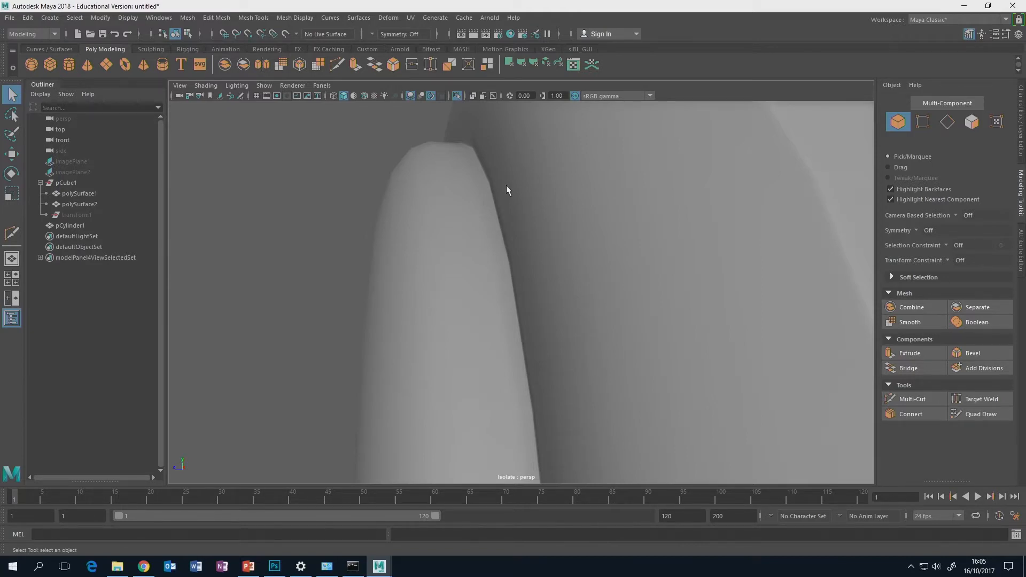
pyautogui.keyDown('alt'); pyautogui.moveTo(507, 191); pyautogui.dragTo(552, 250); pyautogui.keyUp('alt')
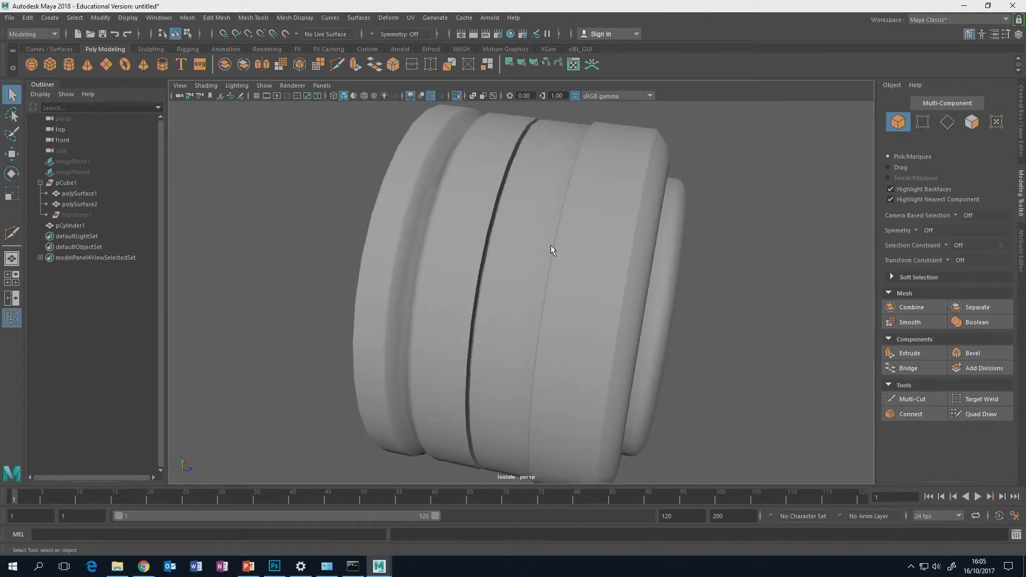
pyautogui.keyDown('alt'); pyautogui.moveTo(465, 188); pyautogui.dragTo(540, 210); pyautogui.keyUp('alt')
pyautogui.keyDown('alt'); pyautogui.moveTo(445, 219); pyautogui.dragTo(478, 214); pyautogui.keyUp('alt')
pyautogui.scroll(3, 479, 214)
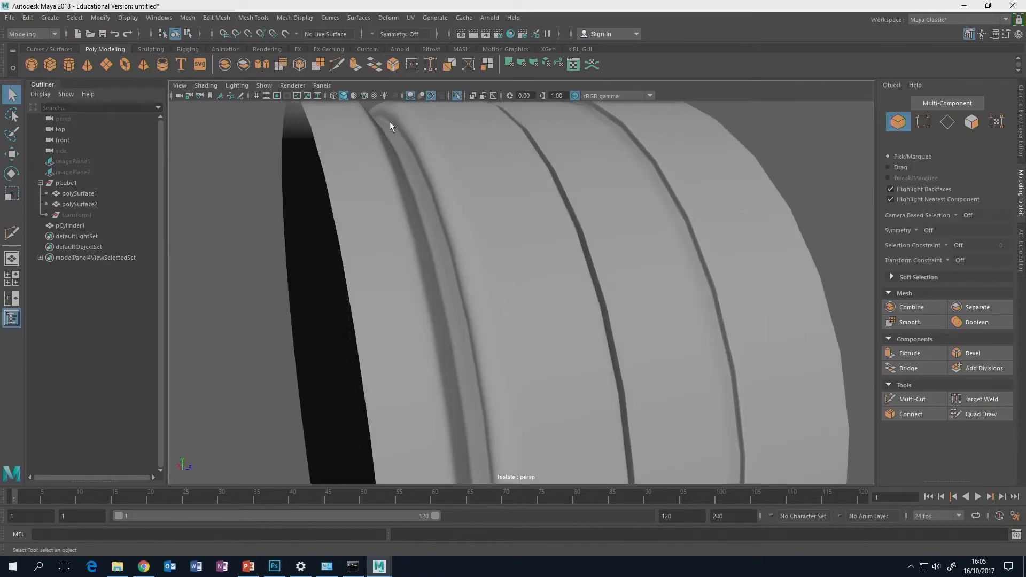
pyautogui.keyDown('alt'); pyautogui.moveTo(389, 126); pyautogui.dragTo(455, 177); pyautogui.keyUp('alt')
# Select the lens and compare the wide rear groove's edges in the low-poly and smooth previews
pyautogui.click(436, 171)
pyautogui.scroll(4, 456, 178)
pyautogui.keyDown('alt'); pyautogui.moveTo(450, 172); pyautogui.dragTo(483, 269, button='middle'); pyautogui.keyUp('alt')
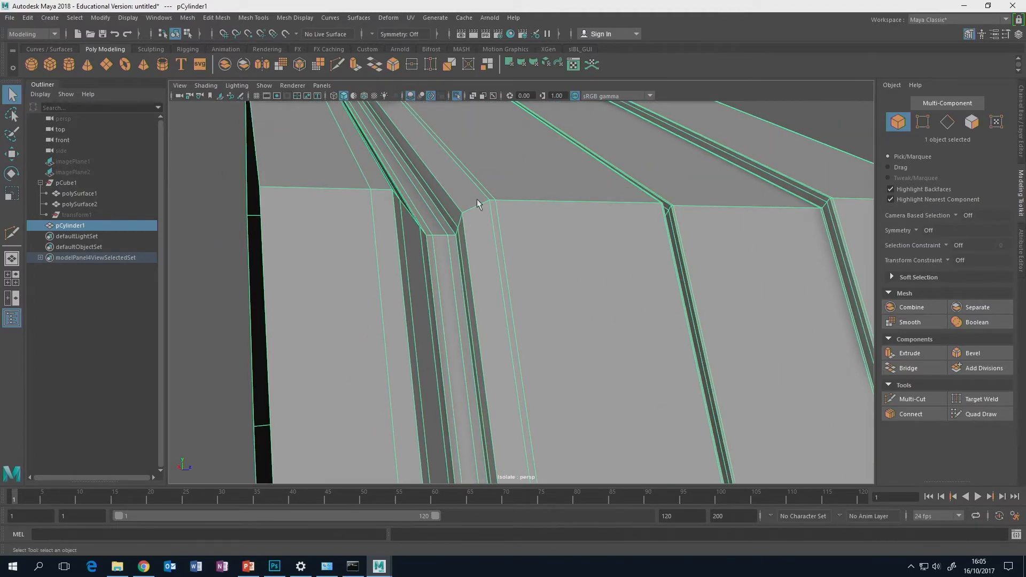
pyautogui.keyDown('alt'); pyautogui.moveTo(458, 216); pyautogui.dragTo(443, 202); pyautogui.keyUp('alt')
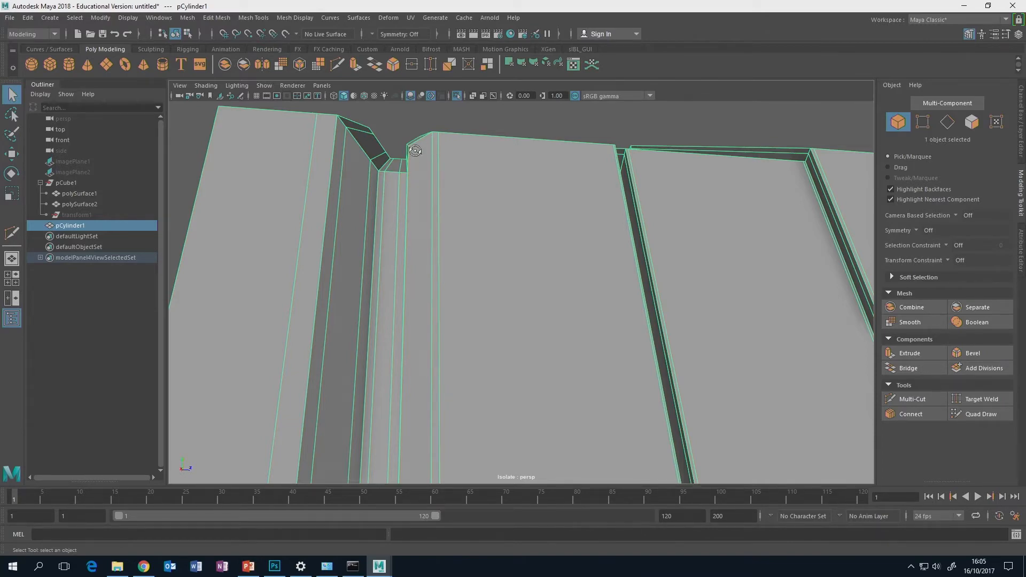
pyautogui.keyDown('alt'); pyautogui.moveTo(415, 151); pyautogui.dragTo(438, 171); pyautogui.keyUp('alt')
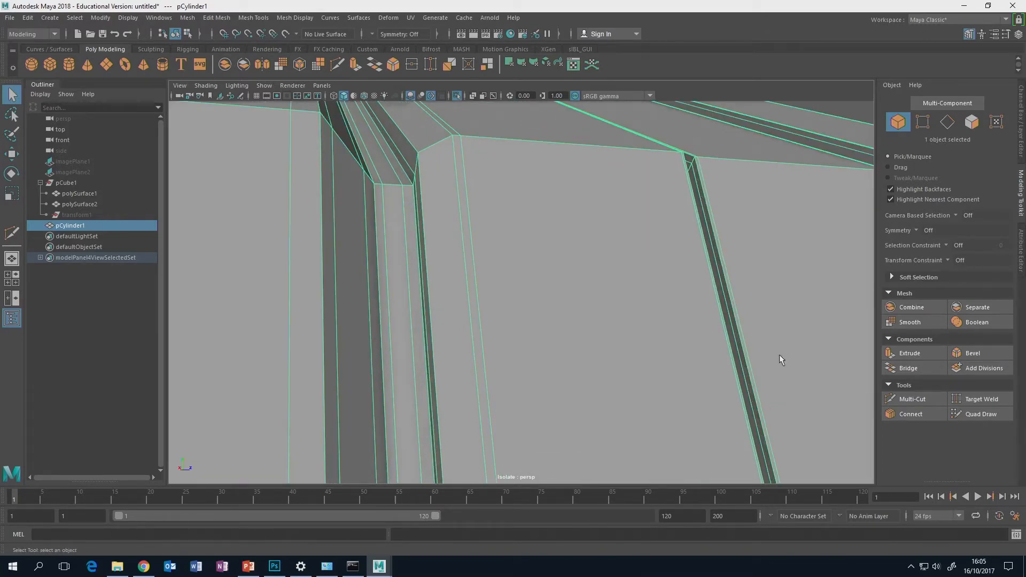
pyautogui.scroll(-5, 603, 304)
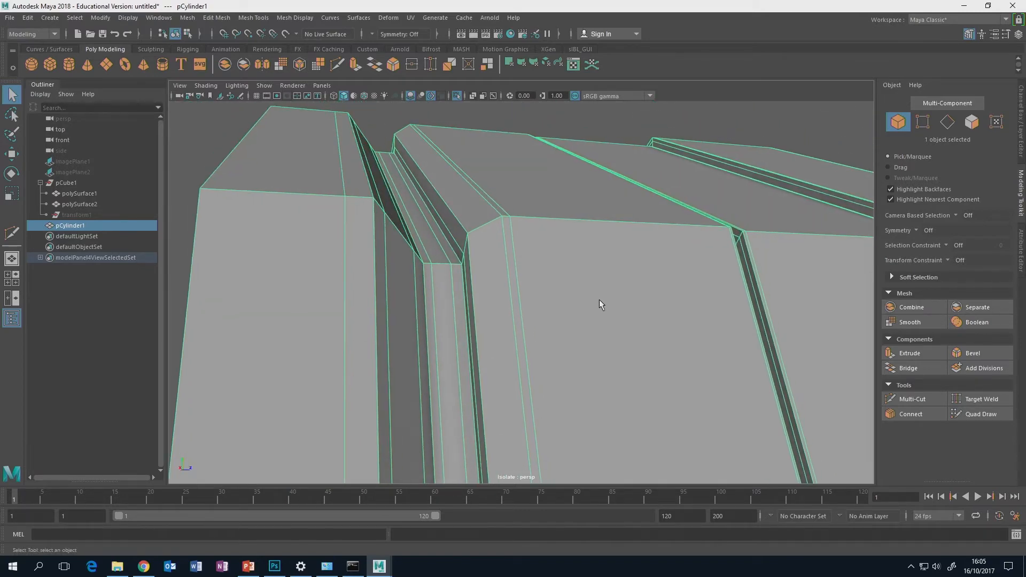
pyautogui.press('3')
pyautogui.scroll(-4, 593, 295)
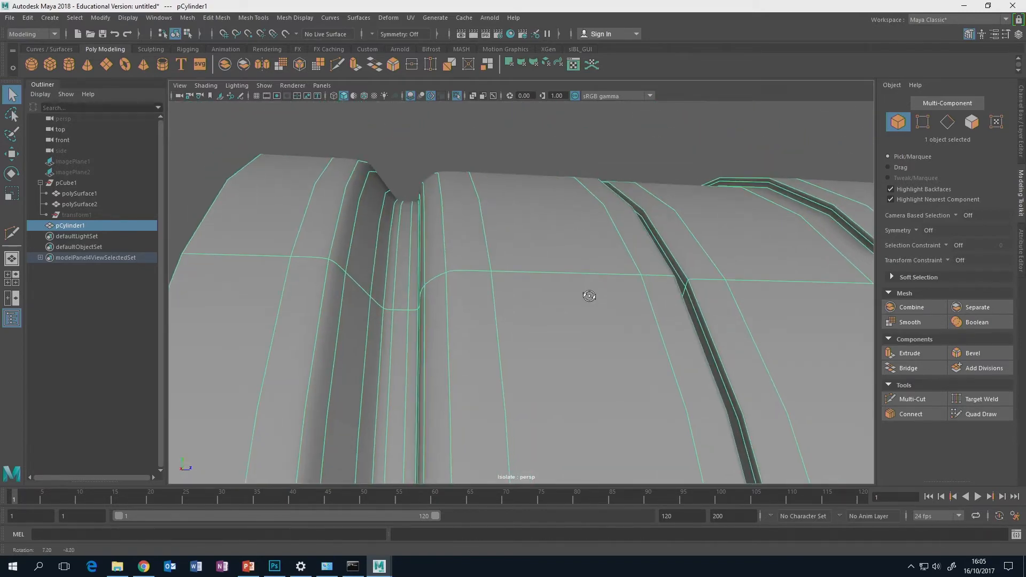
pyautogui.press('1')
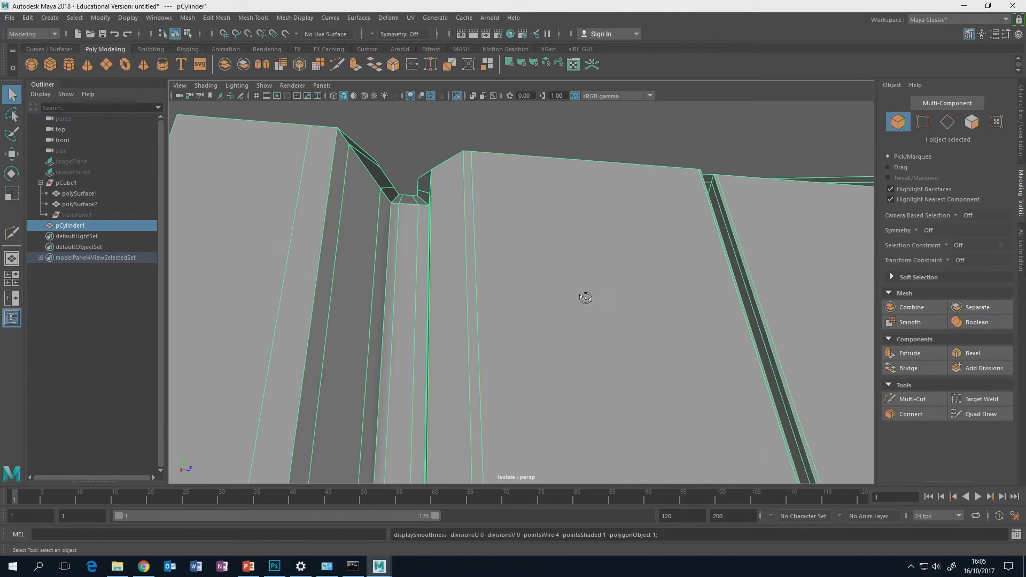
pyautogui.scroll(-3, 591, 294)
# Insert supporting edge loops on both sides of the upper edge of the rear groove's front wall and preview the lens smoothed
pyautogui.click(912, 399)
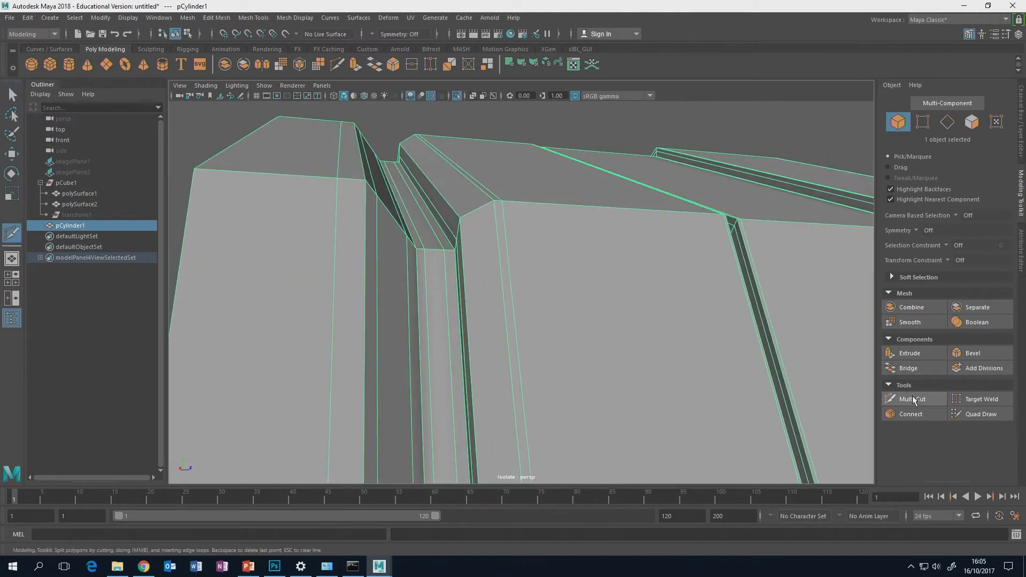
pyautogui.click(403, 142)
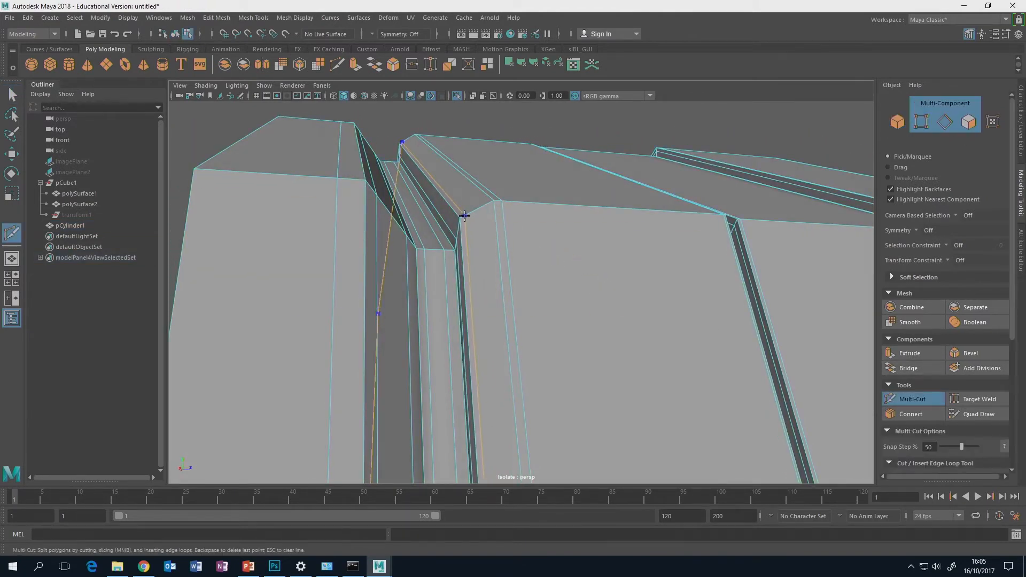
pyautogui.keyDown('alt'); pyautogui.moveTo(531, 263); pyautogui.dragTo(540, 255); pyautogui.keyUp('alt')
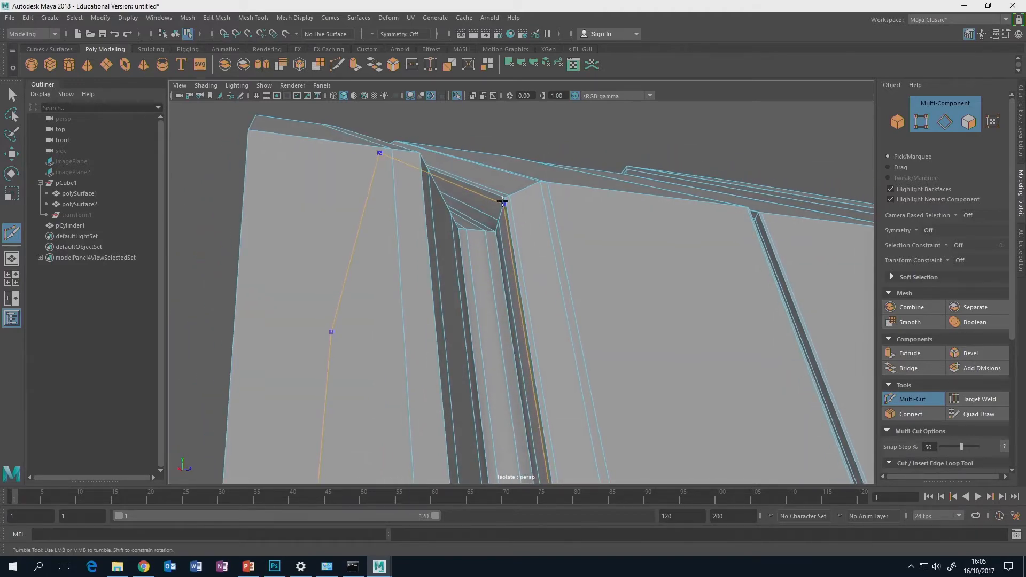
pyautogui.keyDown('alt'); pyautogui.moveTo(573, 218); pyautogui.dragTo(513, 274); pyautogui.keyUp('alt')
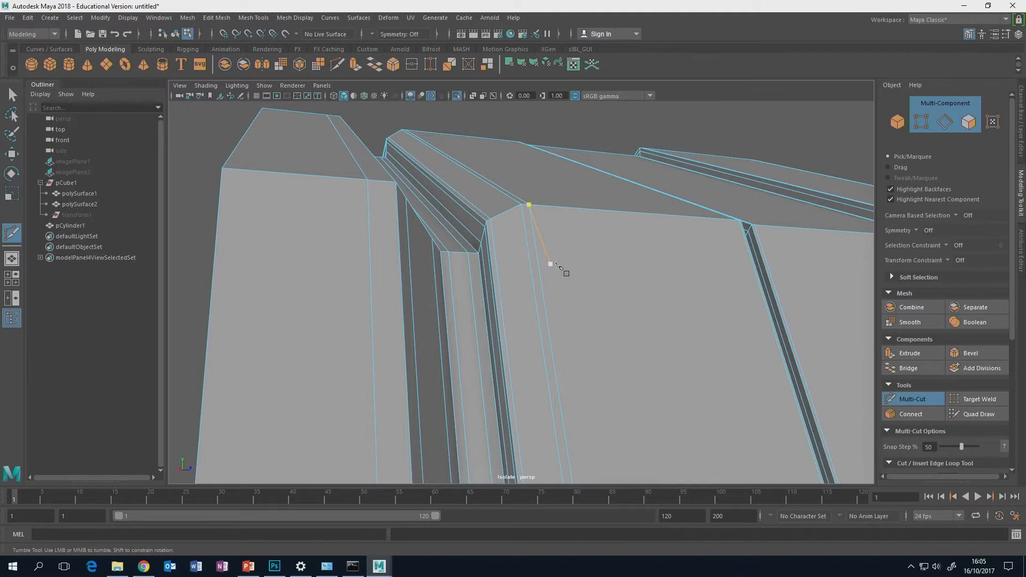
pyautogui.click(912, 400)
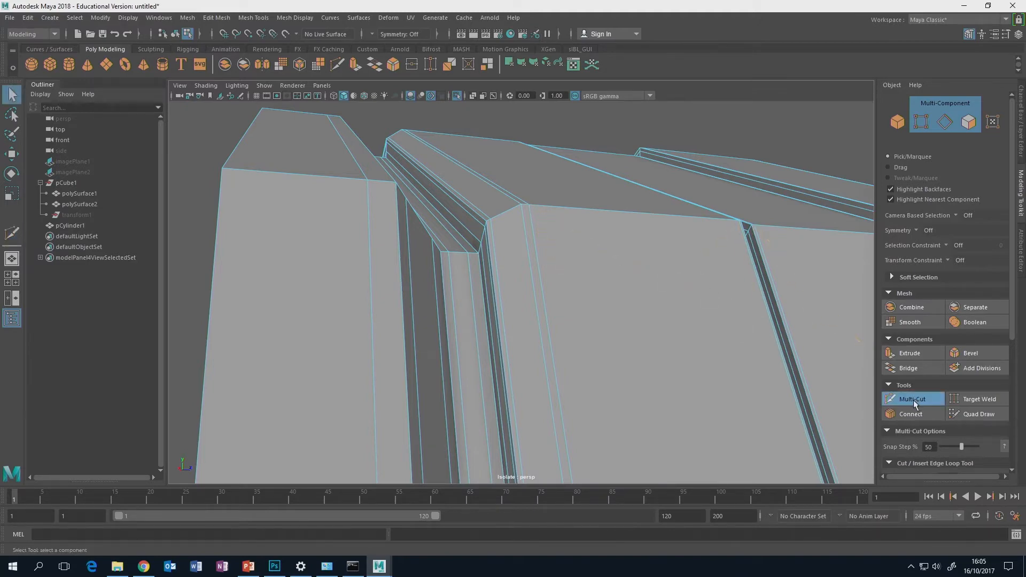
pyautogui.click(711, 303)
pyautogui.keyDown('alt'); pyautogui.moveTo(711, 302); pyautogui.dragTo(699, 302); pyautogui.keyUp('alt')
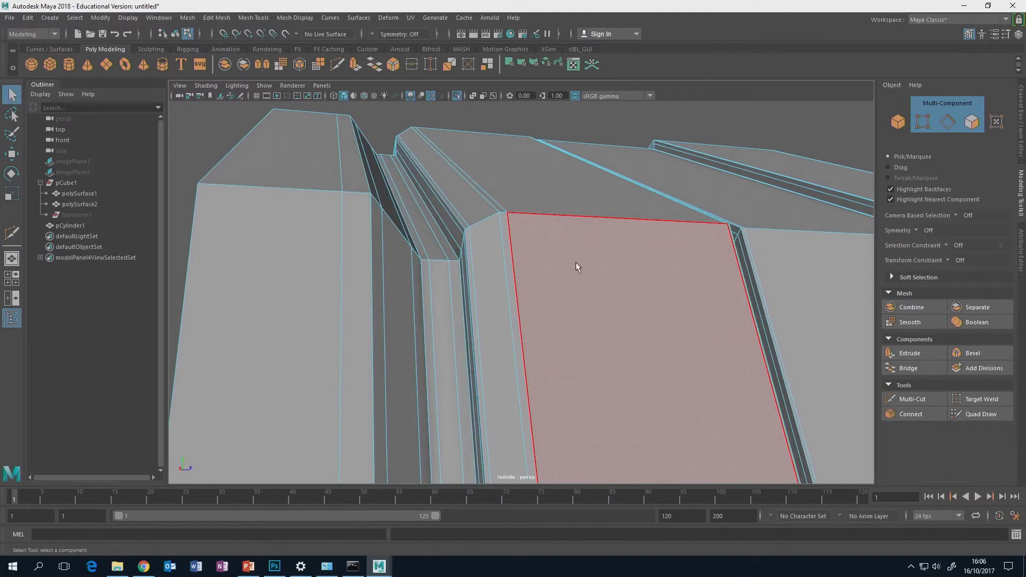
pyautogui.scroll(-5, 575, 261)
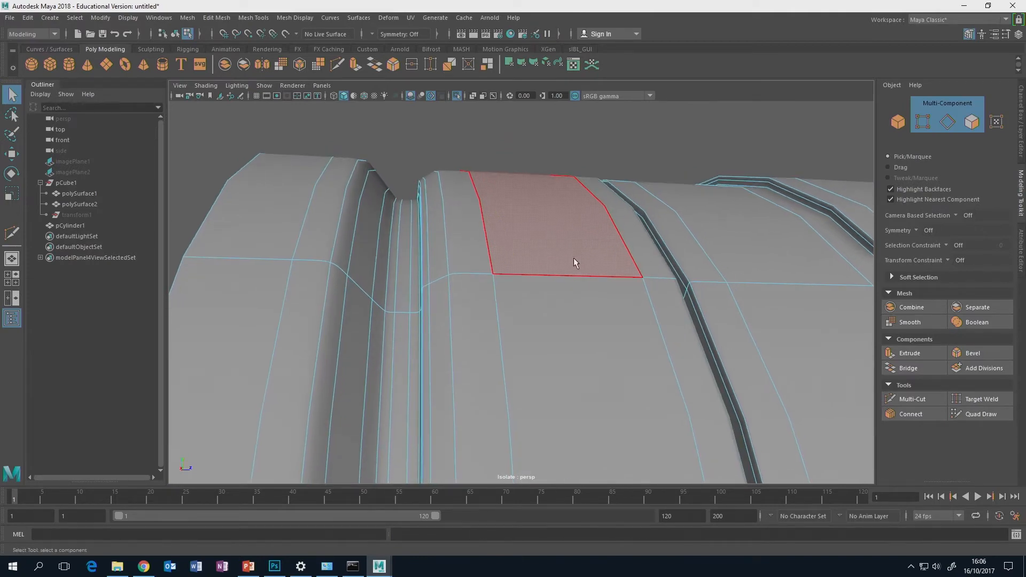
# Insert a tight supporting edge loop on the groove side of the chamfer's outer edge in front of the rear groove and preview the lens smoothed
pyautogui.keyDown('alt'); pyautogui.moveTo(576, 262); pyautogui.dragTo(561, 207); pyautogui.keyUp('alt')
pyautogui.scroll(-4, 576, 205)
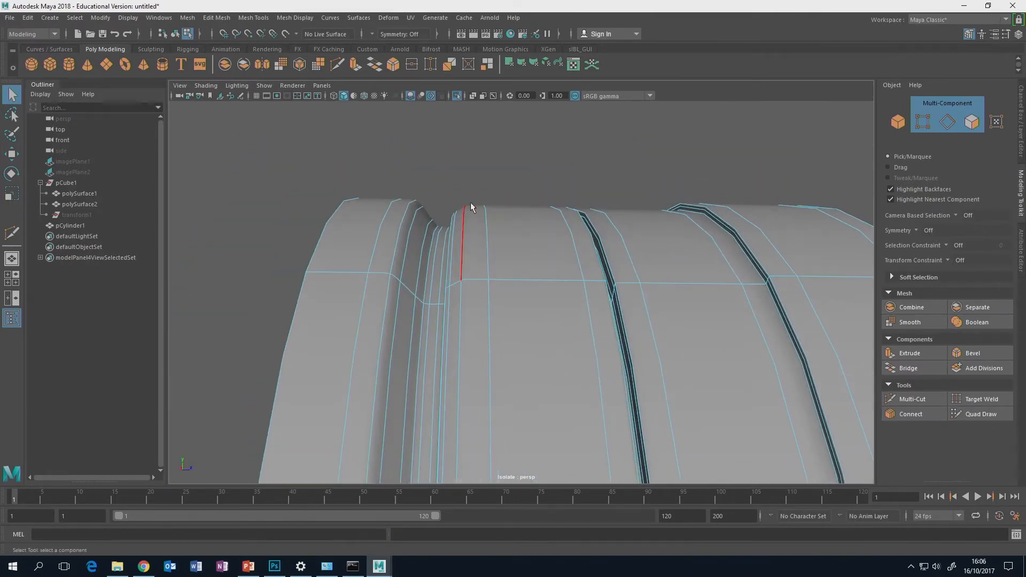
pyautogui.moveTo(487, 211)
pyautogui.keyDown('alt'); pyautogui.mouseDown()
pyautogui.moveTo(497, 213)
pyautogui.moveTo(476, 200)
pyautogui.mouseUp(); pyautogui.keyUp('alt')
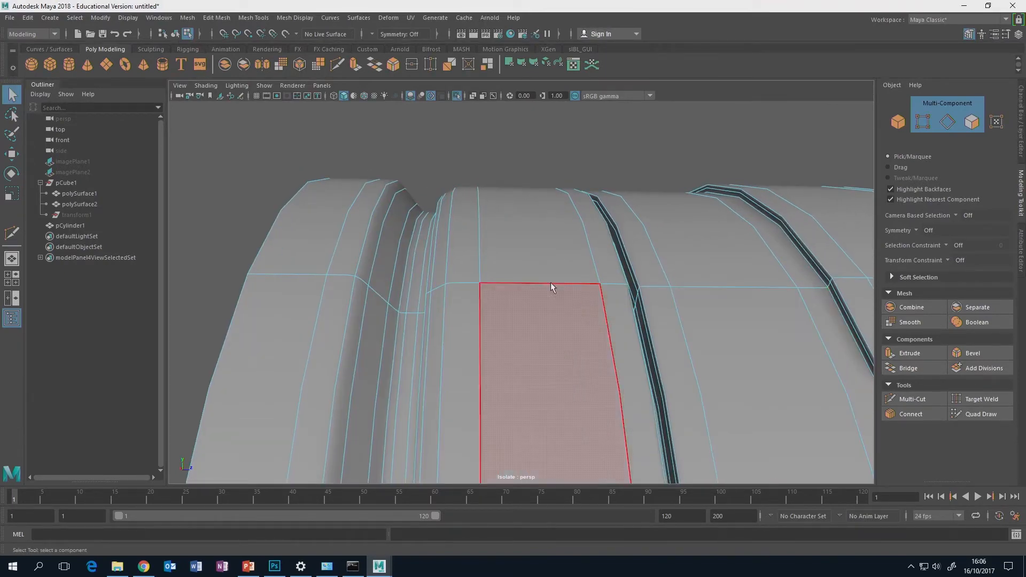
pyautogui.press('1')
pyautogui.moveTo(560, 274)
pyautogui.keyDown('alt'); pyautogui.mouseDown()
pyautogui.moveTo(550, 268)
pyautogui.moveTo(563, 278)
pyautogui.mouseUp(); pyautogui.keyUp('alt')
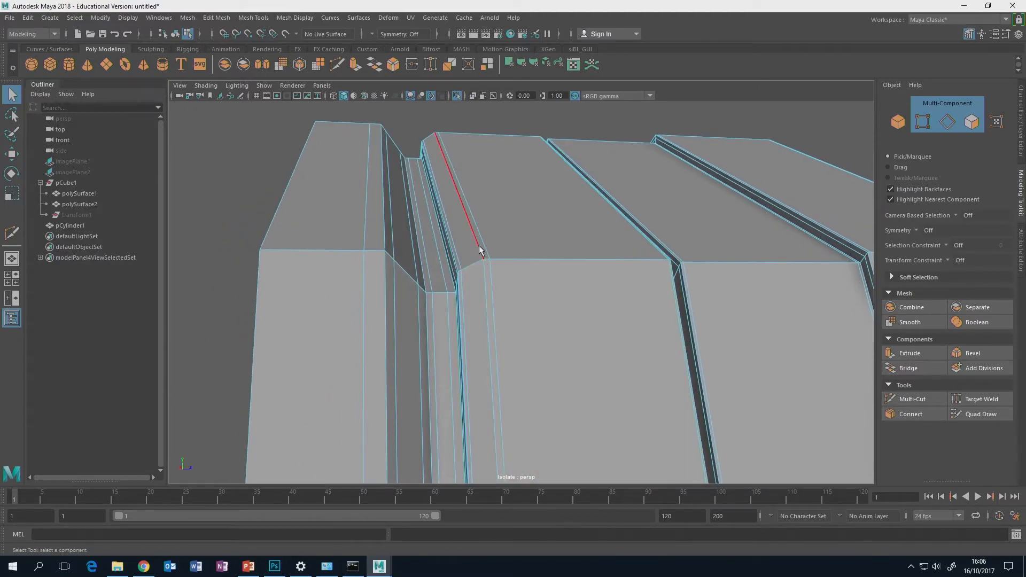
pyautogui.click(910, 398)
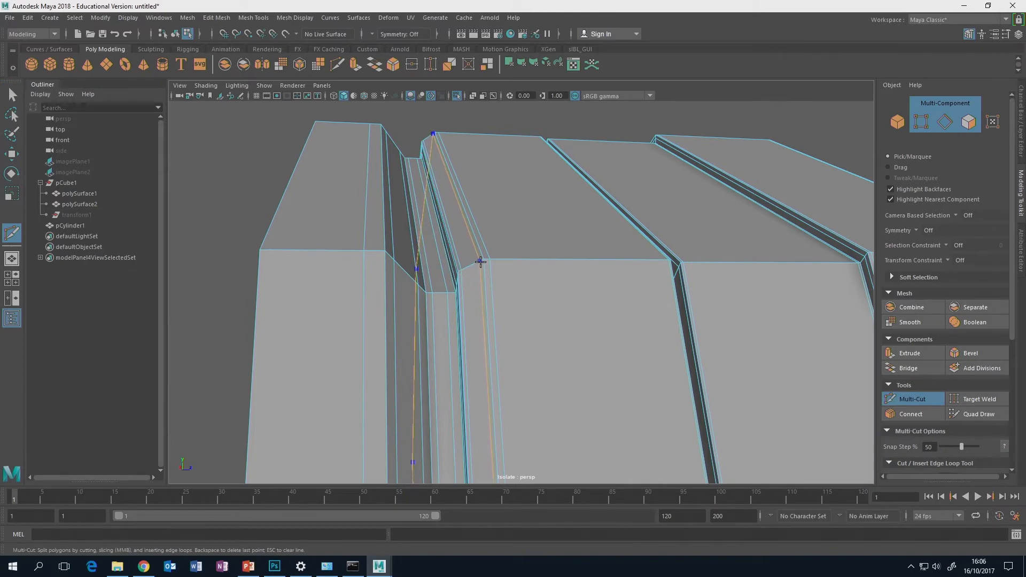
pyautogui.keyDown('ctrl'); pyautogui.click(481, 261); pyautogui.keyUp('ctrl')
pyautogui.click(896, 401)
pyautogui.keyDown('alt'); pyautogui.moveTo(617, 320); pyautogui.dragTo(604, 299); pyautogui.keyUp('alt')
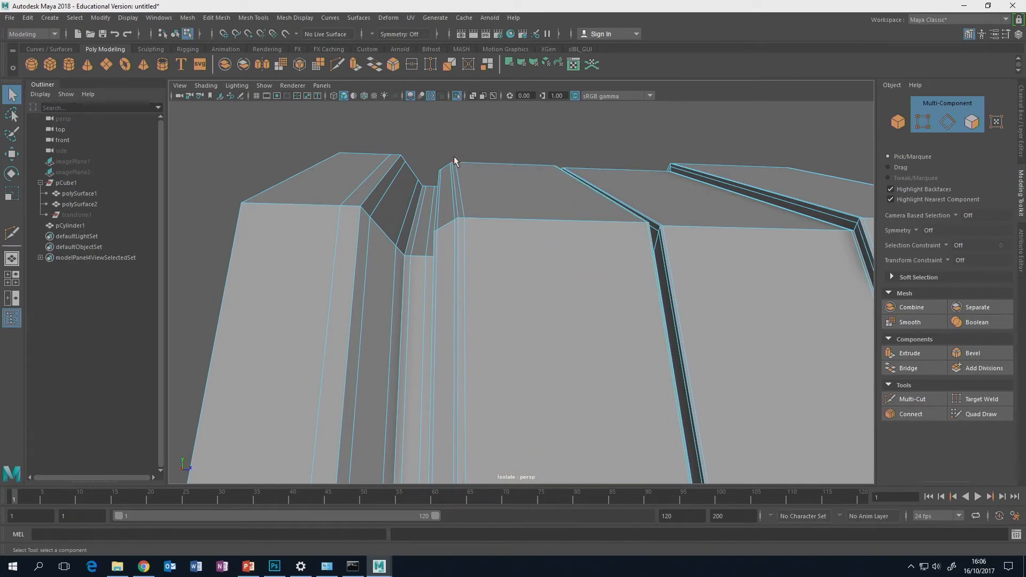
pyautogui.keyDown('alt'); pyautogui.moveTo(456, 236); pyautogui.dragTo(515, 232); pyautogui.keyUp('alt')
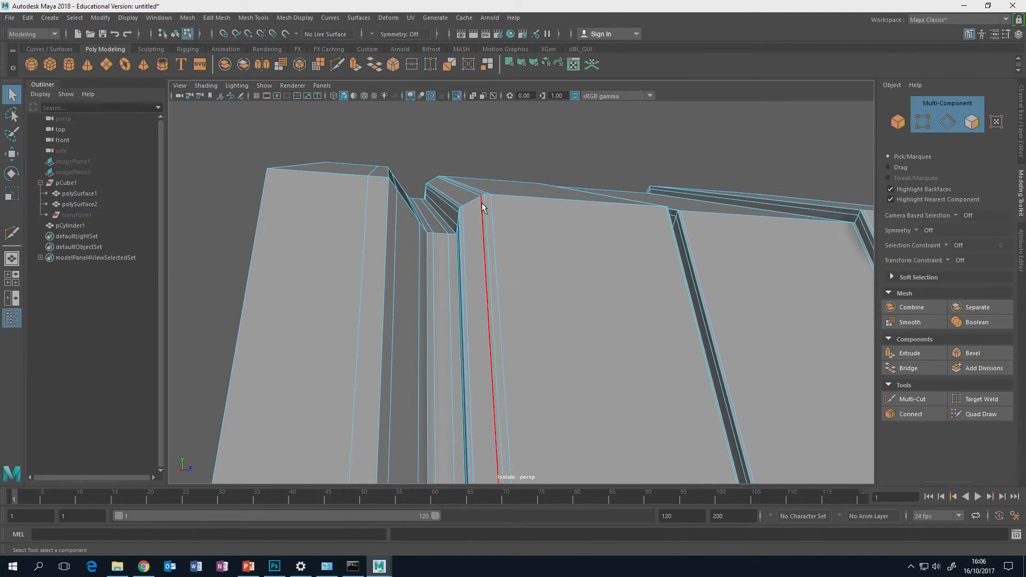
pyautogui.press('3')
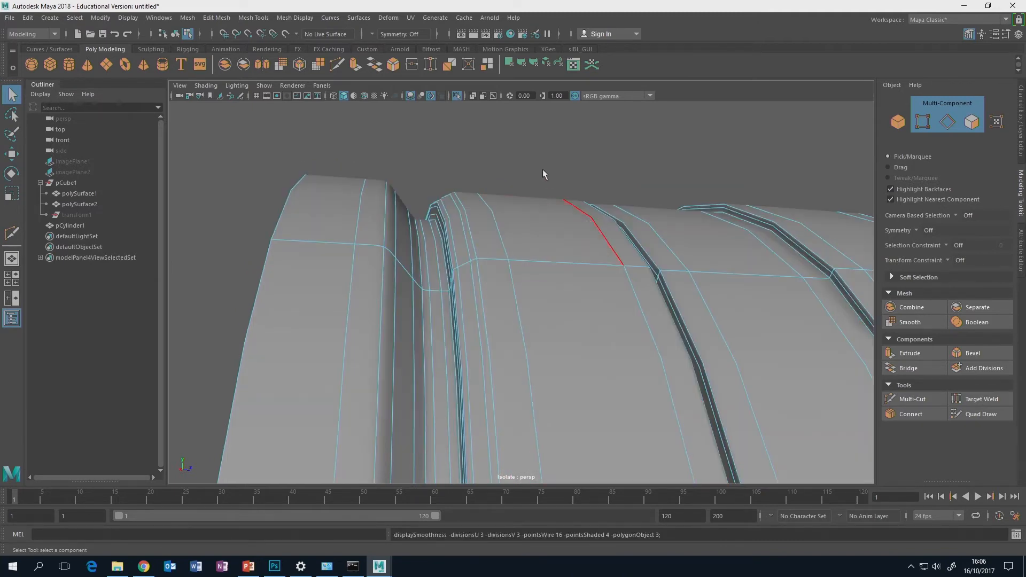
# Return to object mode, select the lens and show its low-poly form from the front cap side
pyautogui.press('1')
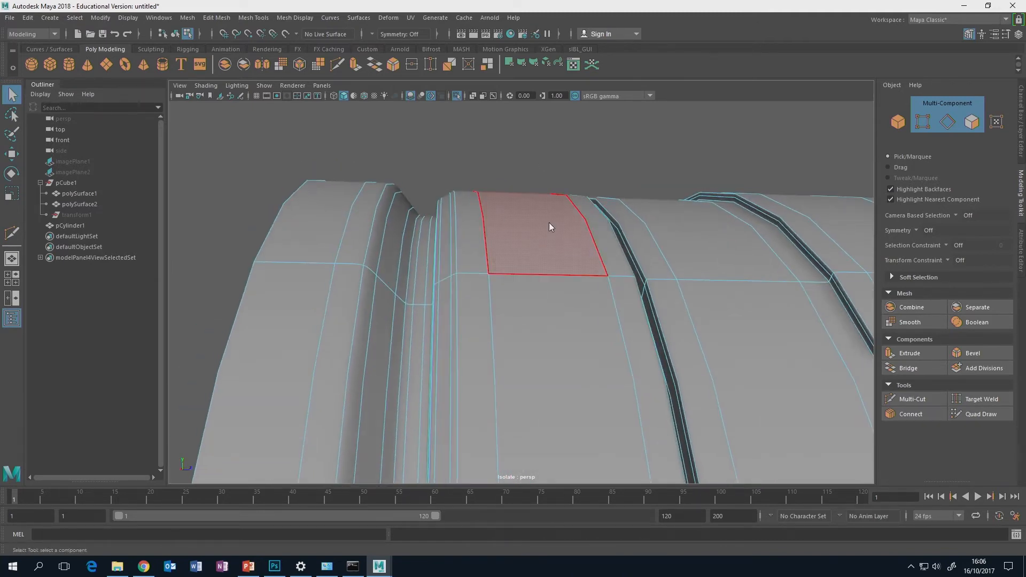
pyautogui.moveTo(549, 222); pyautogui.dragTo(573, 208, button='right')
pyautogui.click(585, 183)
pyautogui.keyDown('alt'); pyautogui.moveTo(584, 183); pyautogui.dragTo(587, 245); pyautogui.keyUp('alt')
pyautogui.click(642, 271)
pyautogui.press('1')
pyautogui.keyDown('alt'); pyautogui.moveTo(586, 246); pyautogui.dragTo(589, 248, button='middle'); pyautogui.keyUp('alt')
pyautogui.scroll(3, 590, 250)
pyautogui.keyDown('alt'); pyautogui.moveTo(595, 258); pyautogui.dragTo(580, 250); pyautogui.keyUp('alt')
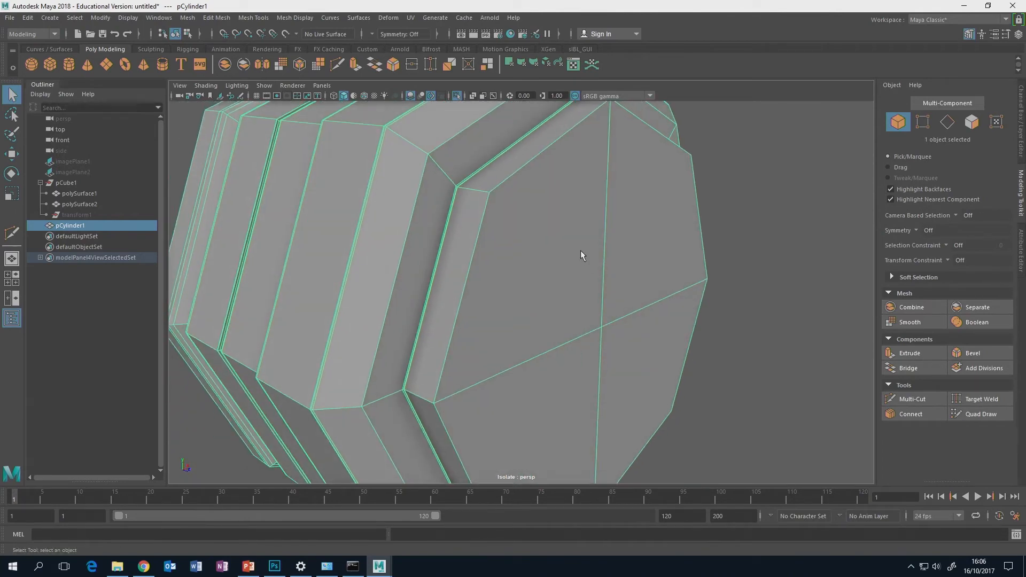
pyautogui.keyDown('alt'); pyautogui.moveTo(581, 250); pyautogui.dragTo(573, 274, button='middle'); pyautogui.keyUp('alt')
pyautogui.keyDown('alt'); pyautogui.moveTo(573, 274); pyautogui.dragTo(548, 185); pyautogui.keyUp('alt')
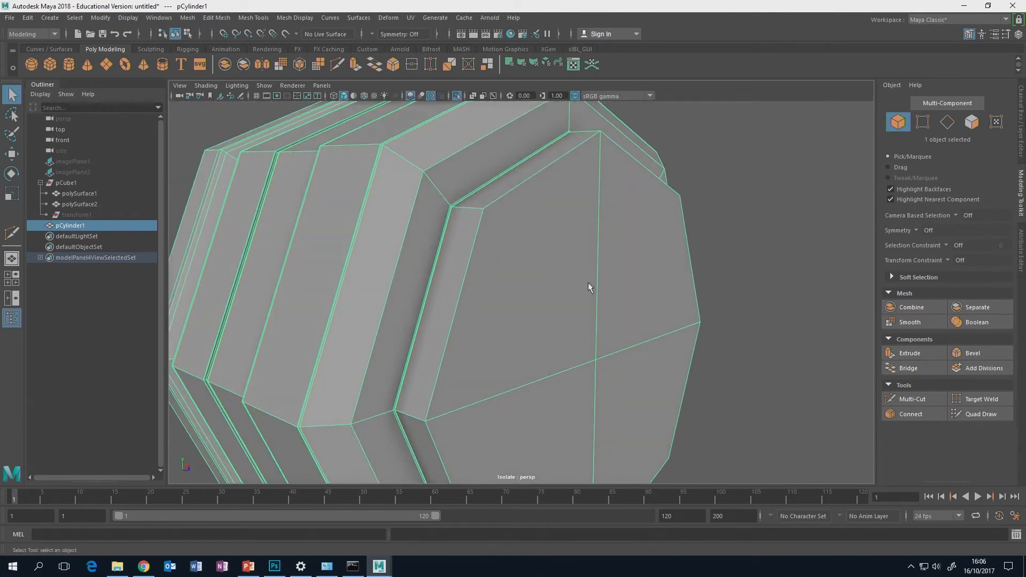
# Extrude the four front cap faces of the lens and scale them very slightly inward to form a thin supporting border
pyautogui.moveTo(543, 259); pyautogui.dragTo(544, 287, button='right')
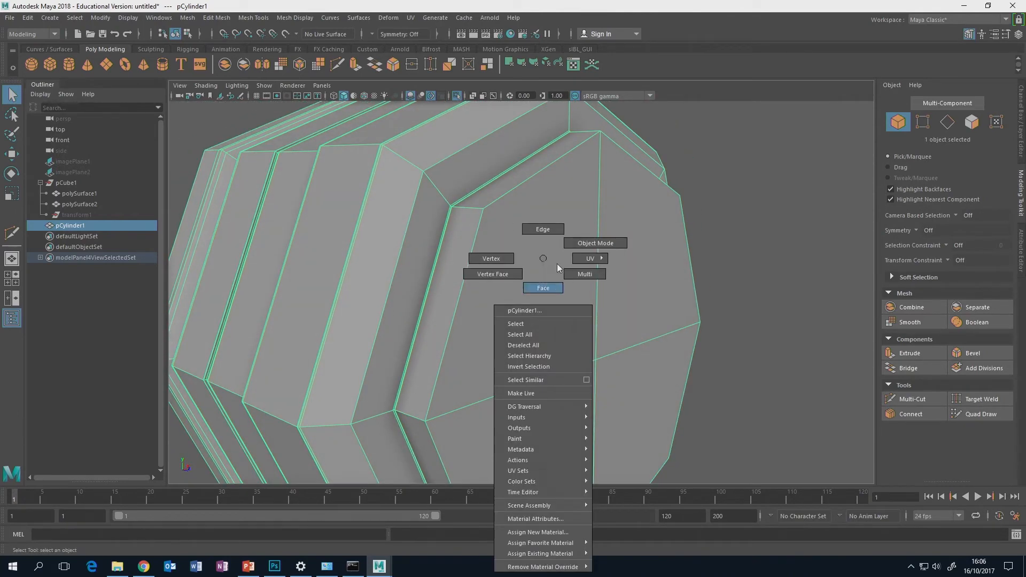
pyautogui.click(547, 289)
pyautogui.click(553, 285)
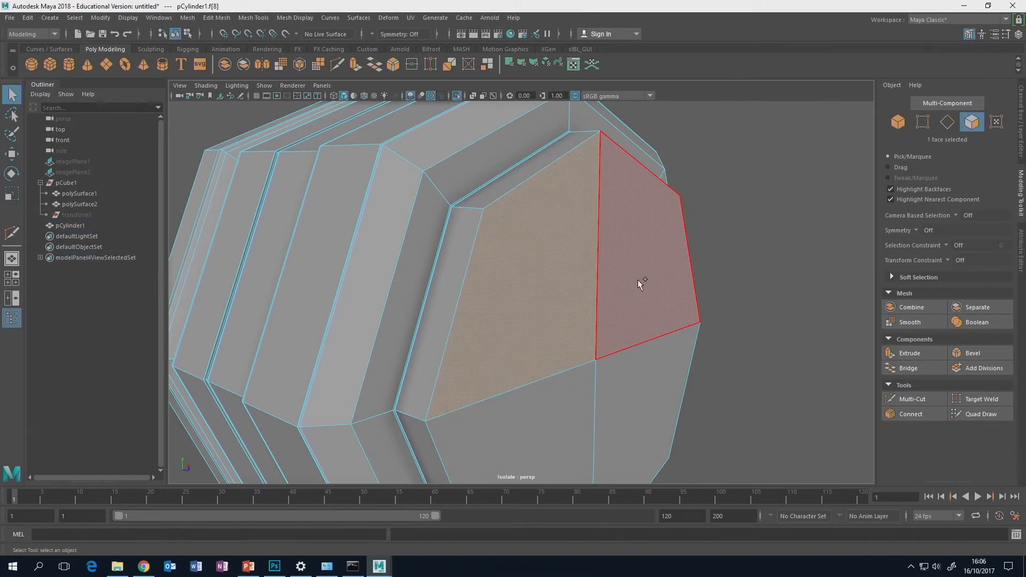
pyautogui.keyDown('shift'); pyautogui.click(633, 333); pyautogui.keyUp('shift')
pyautogui.keyDown('shift'); pyautogui.click(626, 371); pyautogui.keyUp('shift')
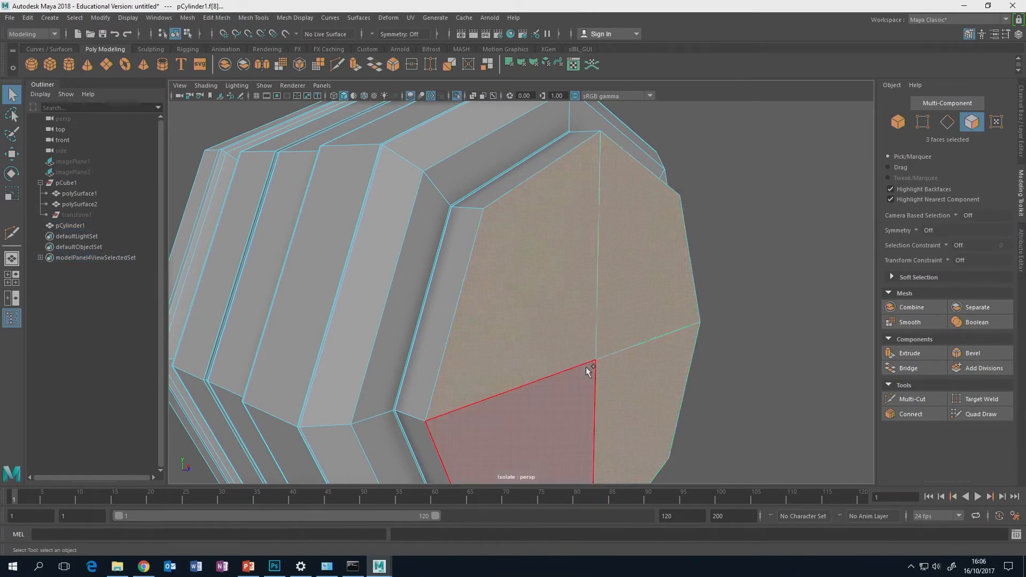
pyautogui.keyDown('shift'); pyautogui.click(585, 367); pyautogui.keyUp('shift')
pyautogui.moveTo(633, 355)
pyautogui.keyDown('alt'); pyautogui.mouseDown()
pyautogui.moveTo(591, 360)
pyautogui.moveTo(641, 353)
pyautogui.mouseUp(); pyautogui.keyUp('alt')
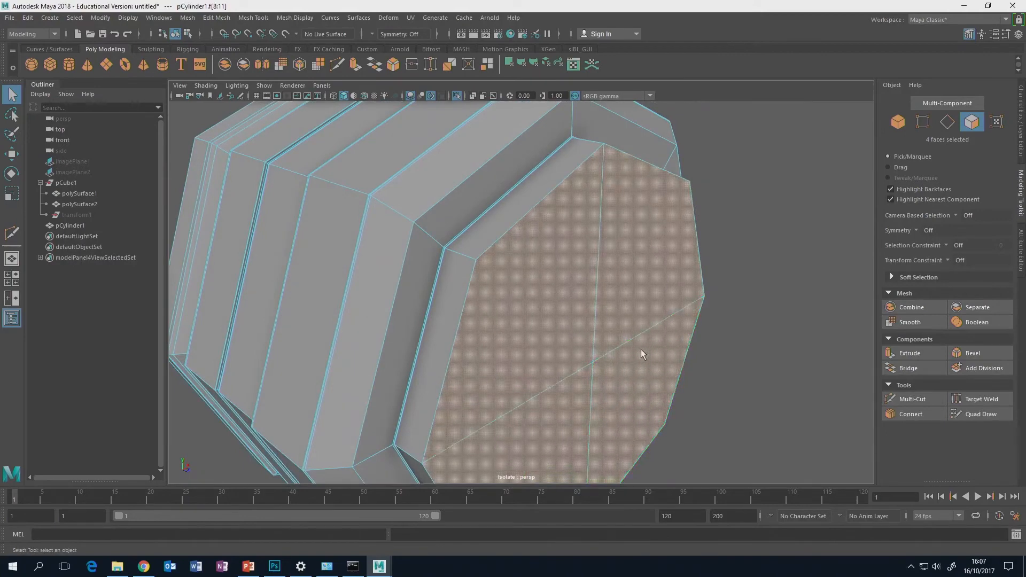
pyautogui.scroll(-3, 639, 348)
pyautogui.press('r')
pyautogui.keyDown('alt'); pyautogui.moveTo(614, 315); pyautogui.dragTo(608, 310); pyautogui.keyUp('alt')
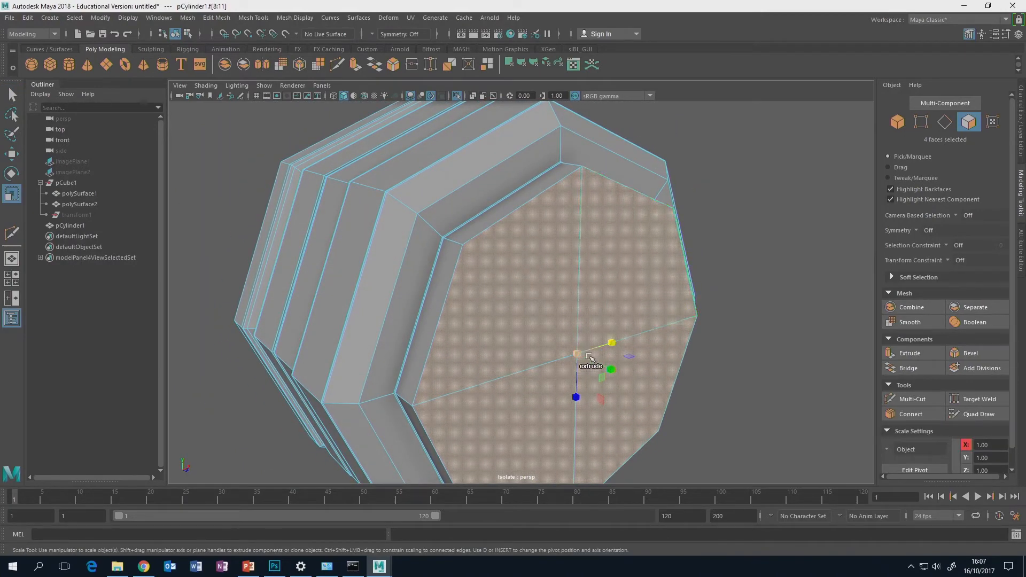
pyautogui.keyDown('shift'); pyautogui.moveTo(579, 355); pyautogui.dragTo(577, 356); pyautogui.keyUp('shift')
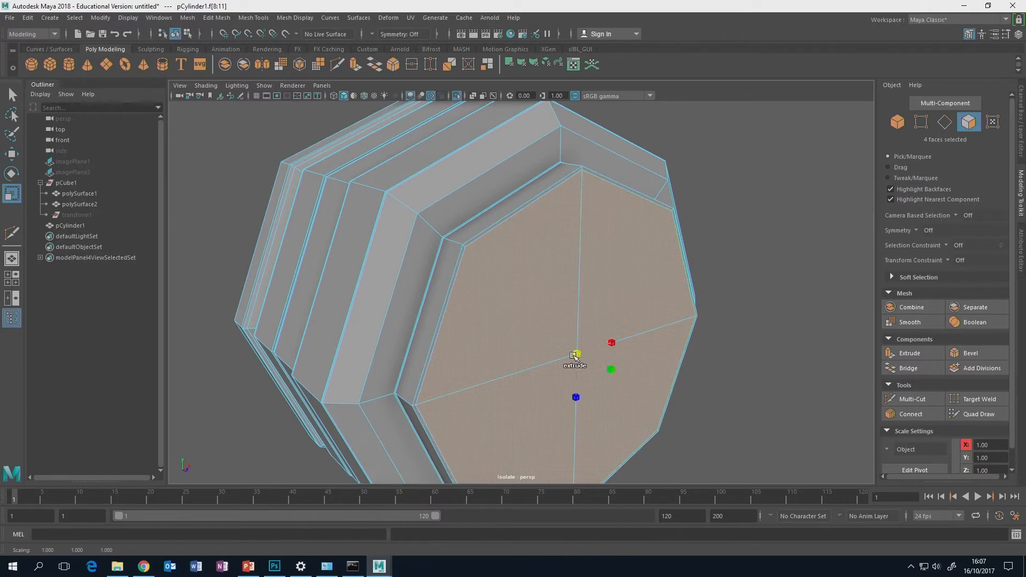
# Insert a supporting edge loop around the front ring's side wall, very close behind the front cap's rim
pyautogui.moveTo(698, 342)
pyautogui.keyDown('alt'); pyautogui.mouseDown()
pyautogui.moveTo(733, 339)
pyautogui.moveTo(703, 348)
pyautogui.mouseUp(); pyautogui.keyUp('alt')
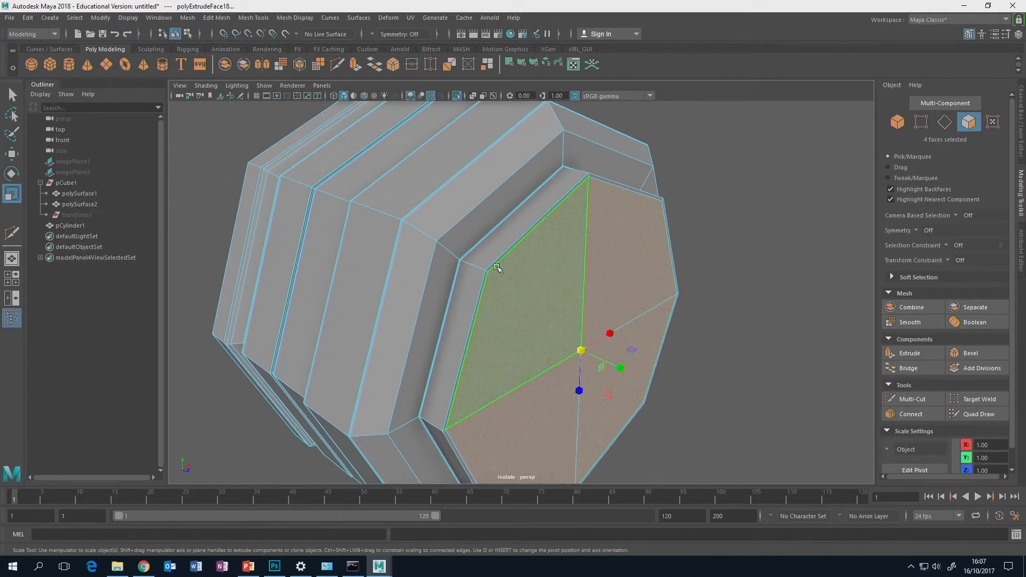
pyautogui.scroll(4, 541, 341)
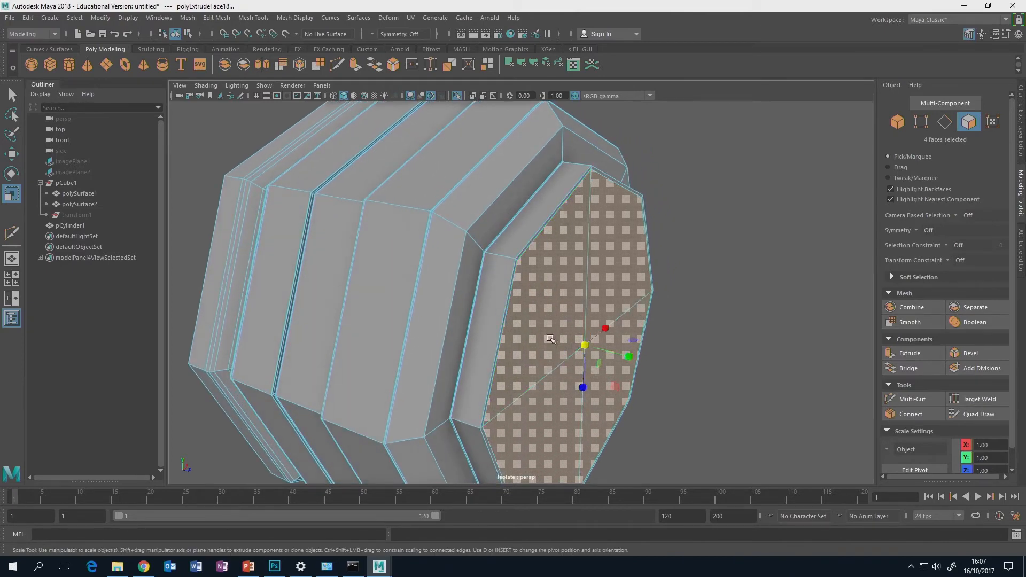
pyautogui.click(912, 400)
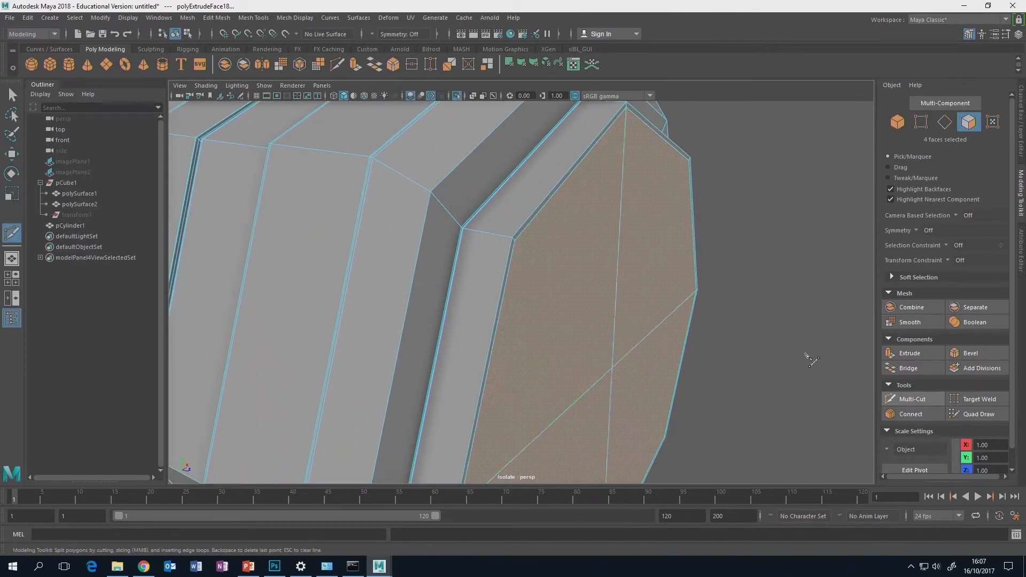
pyautogui.keyDown('ctrl'); pyautogui.click(509, 236); pyautogui.keyUp('ctrl')
pyautogui.click(915, 400)
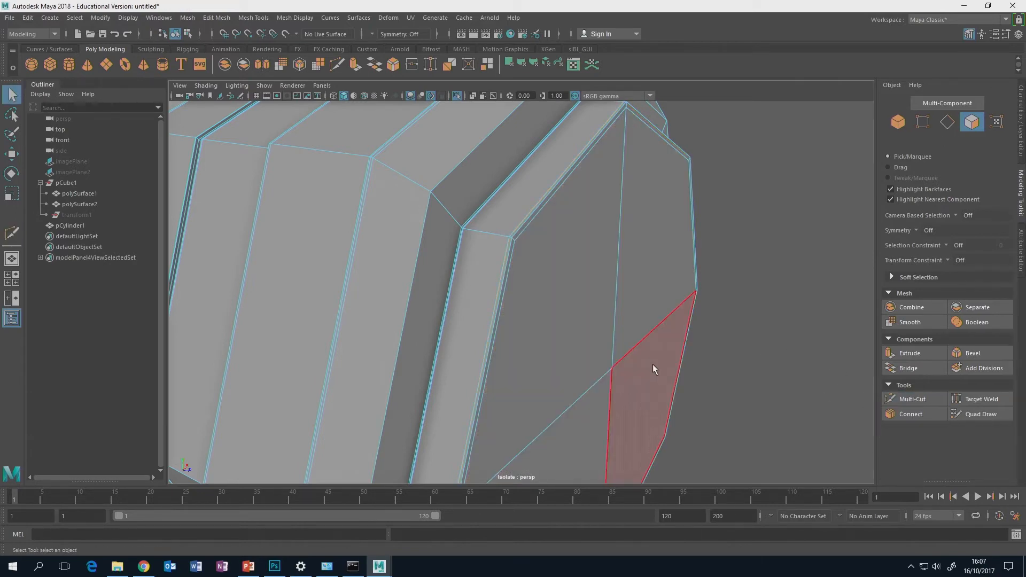
# Preview the lens smoothed in object mode and examine the front cap's rim and the recess behind the front ring
pyautogui.keyDown('alt'); pyautogui.moveTo(653, 364); pyautogui.dragTo(642, 345); pyautogui.keyUp('alt')
pyautogui.scroll(-5, 665, 351)
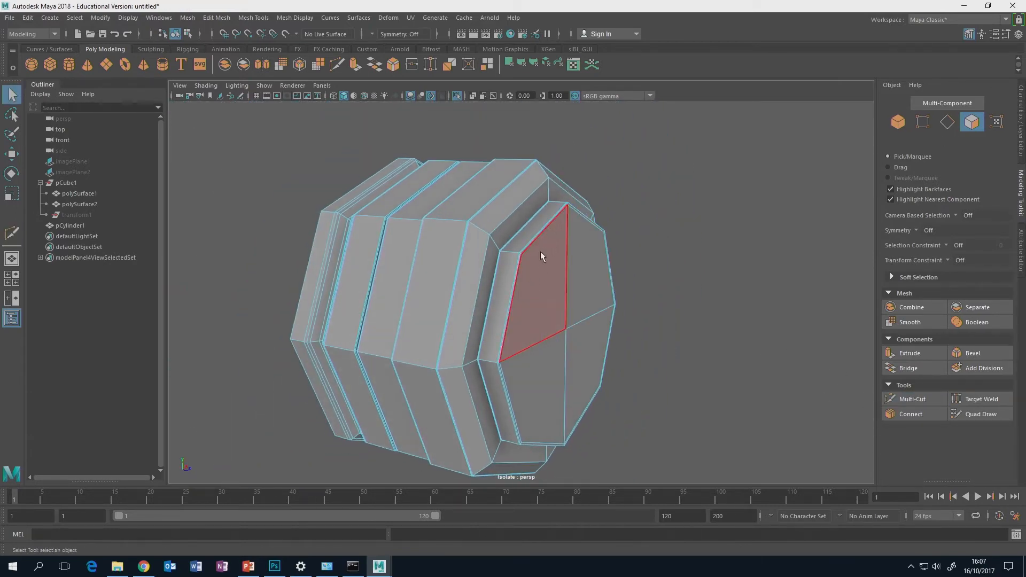
pyautogui.keyDown('alt'); pyautogui.moveTo(544, 276); pyautogui.dragTo(595, 259); pyautogui.keyUp('alt')
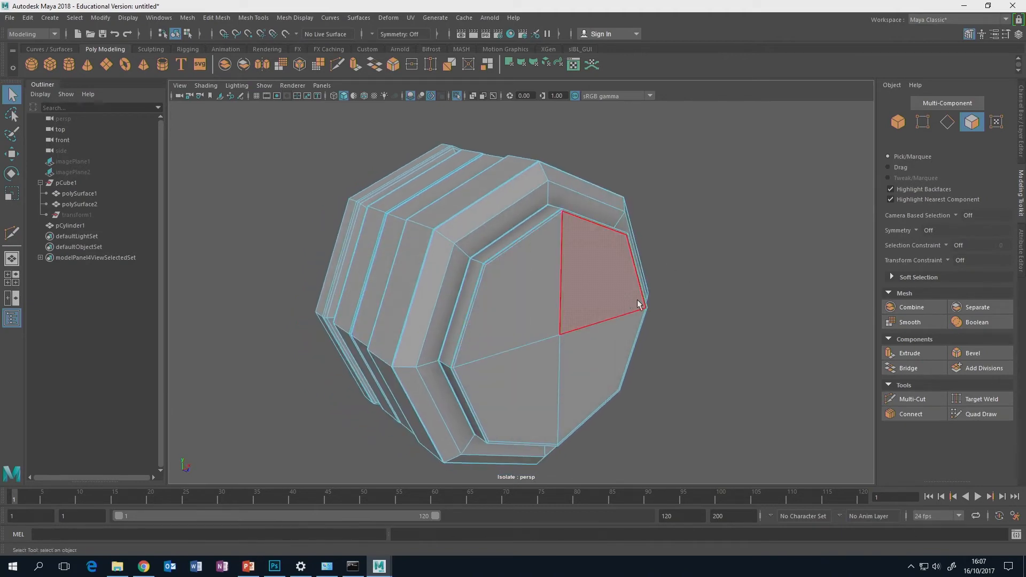
pyautogui.press('3')
pyautogui.moveTo(607, 314); pyautogui.dragTo(657, 250, button='right')
pyautogui.press('F8')
pyautogui.keyDown('alt'); pyautogui.moveTo(694, 263); pyautogui.dragTo(746, 258); pyautogui.keyUp('alt')
pyautogui.scroll(5, 584, 268)
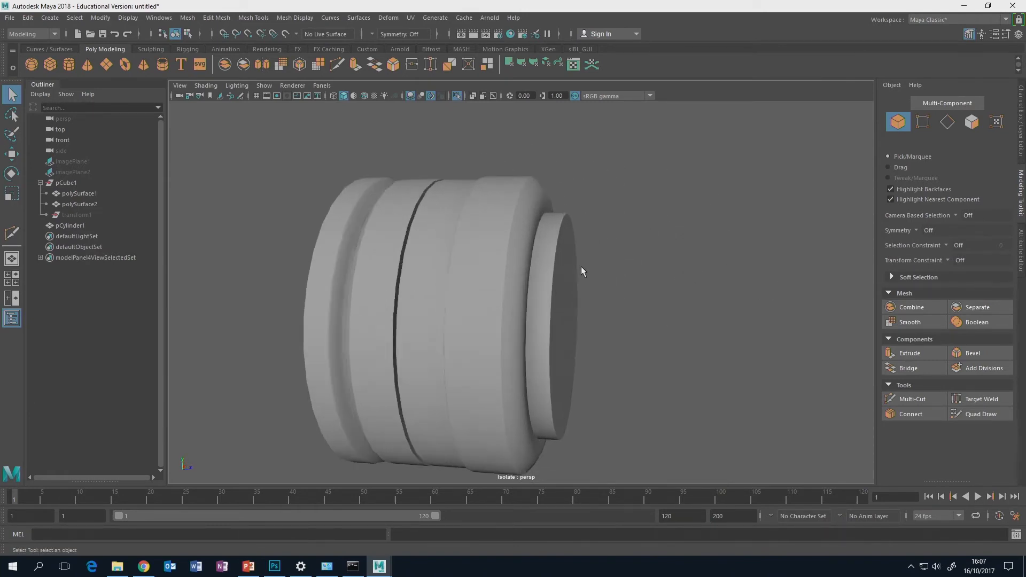
pyautogui.keyDown('alt'); pyautogui.moveTo(594, 269); pyautogui.dragTo(506, 215); pyautogui.keyUp('alt')
# Insert tight supporting edge loops on both sides of the front bevel's inner edge, where it meets the recess around the front ring
pyautogui.click(502, 213)
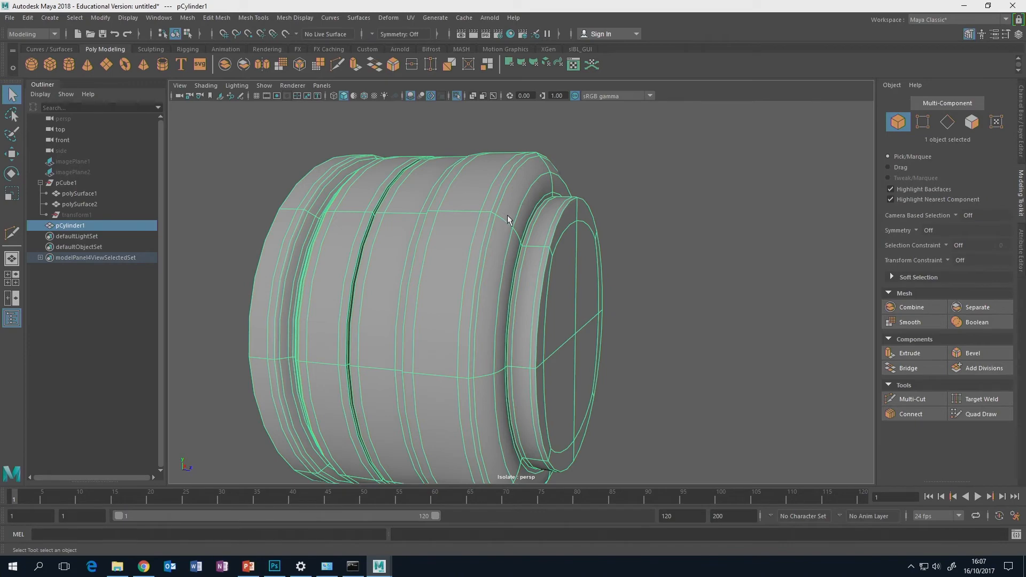
pyautogui.press('1')
pyautogui.moveTo(581, 219)
pyautogui.keyDown('alt'); pyautogui.mouseDown()
pyautogui.moveTo(503, 229)
pyautogui.moveTo(501, 213)
pyautogui.moveTo(488, 227)
pyautogui.moveTo(489, 258)
pyautogui.moveTo(596, 218)
pyautogui.moveTo(569, 232)
pyautogui.mouseUp(); pyautogui.keyUp('alt')
pyautogui.scroll(2, 501, 213)
pyautogui.press('1')
pyautogui.click(912, 399)
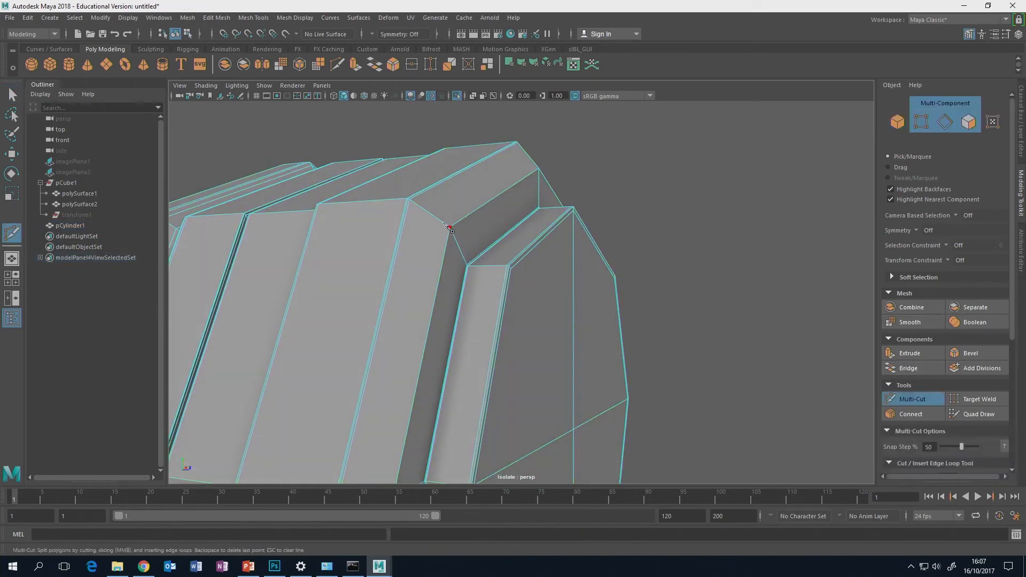
pyautogui.click(447, 224)
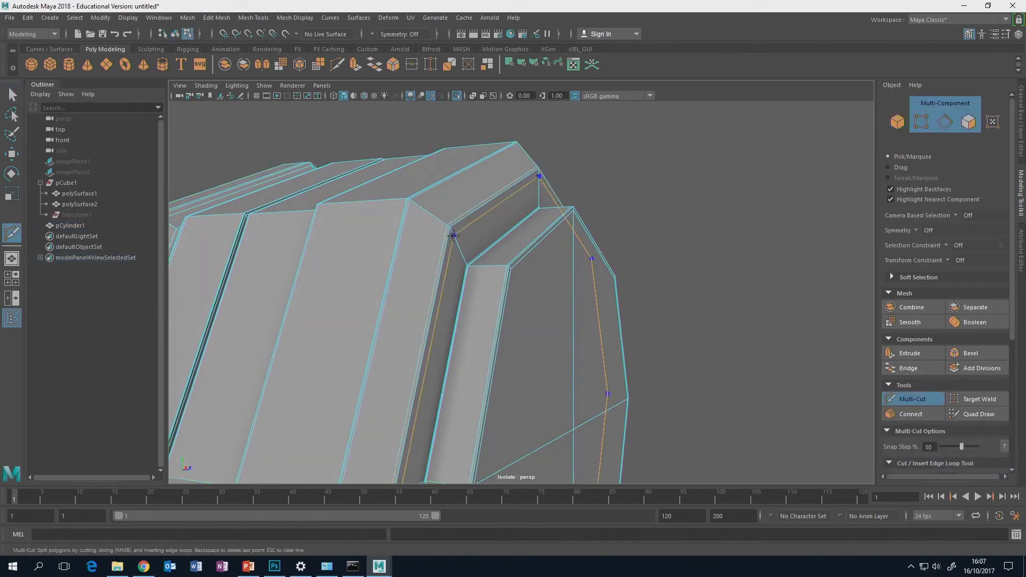
pyautogui.press('Return')
pyautogui.press('q')
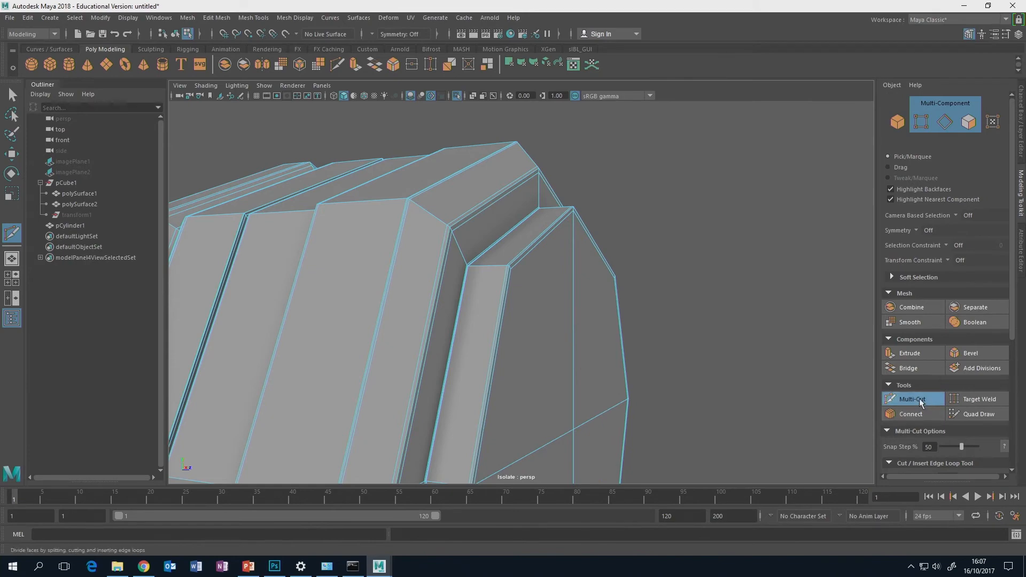
# Return to object mode and examine the smoothed lens's front bevel, recess and grooves from several angles
pyautogui.keyDown('alt'); pyautogui.moveTo(694, 293); pyautogui.dragTo(660, 290); pyautogui.keyUp('alt')
pyautogui.scroll(-5, 687, 294)
pyautogui.moveTo(608, 258); pyautogui.dragTo(661, 241, button='right')
pyautogui.click(724, 288)
pyautogui.keyDown('alt'); pyautogui.moveTo(683, 298); pyautogui.dragTo(730, 325); pyautogui.keyUp('alt')
pyautogui.scroll(-6, 753, 313)
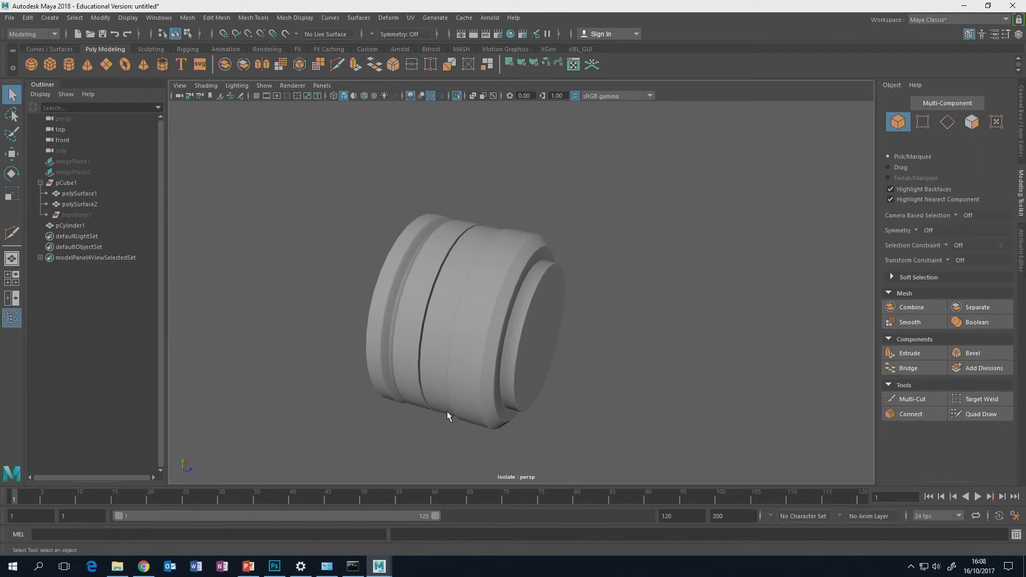
pyautogui.keyDown('alt'); pyautogui.moveTo(467, 391); pyautogui.dragTo(449, 383); pyautogui.keyUp('alt')
pyautogui.keyDown('alt'); pyautogui.moveTo(427, 421); pyautogui.dragTo(451, 385); pyautogui.keyUp('alt')
pyautogui.scroll(3, 458, 396)
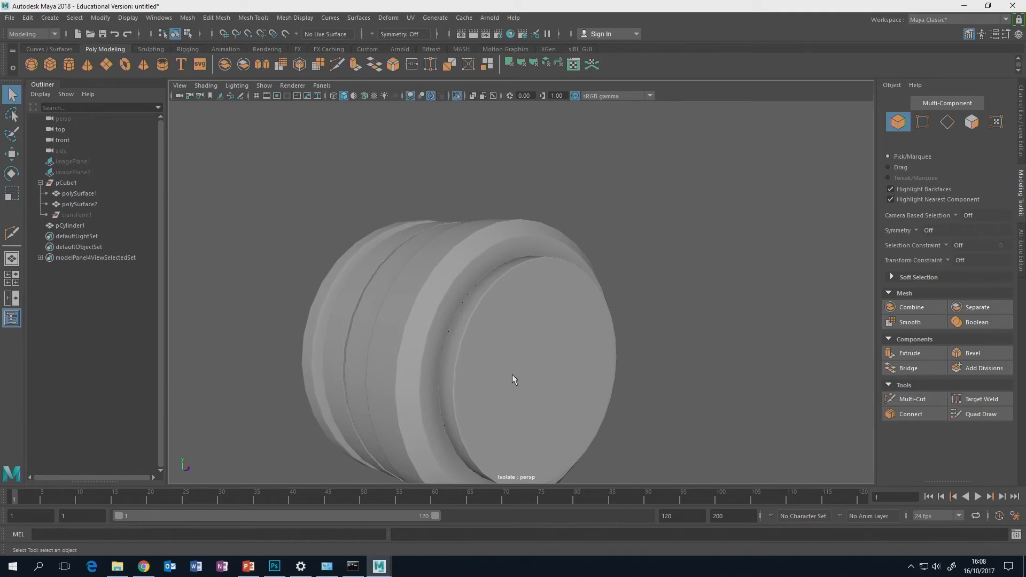
pyautogui.keyDown('alt'); pyautogui.moveTo(512, 374); pyautogui.dragTo(528, 392); pyautogui.keyUp('alt')
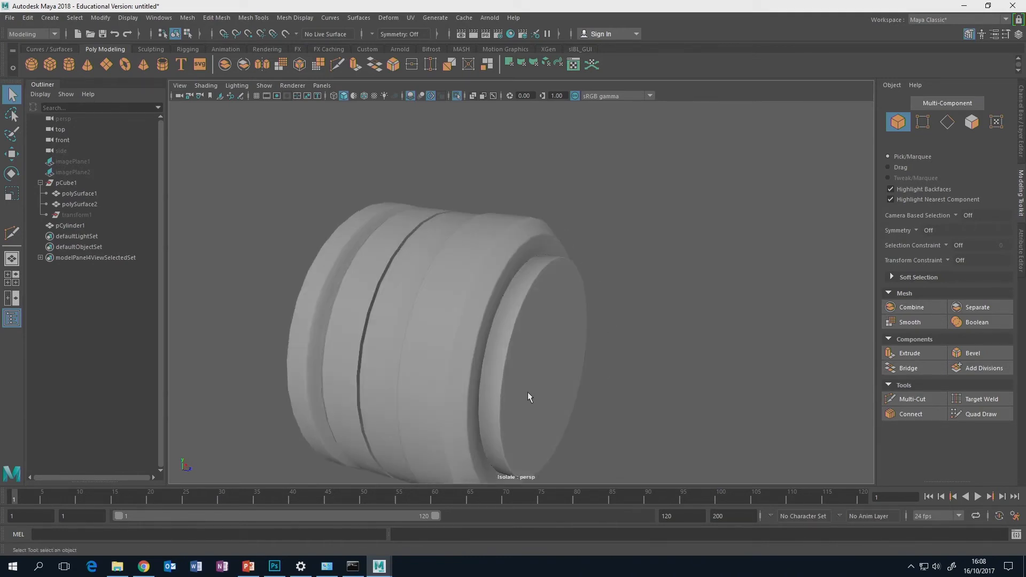
# Check the lens in low-poly form, leave the isolated view to show the whole camera, and turn the lens's smooth preview back on
pyautogui.click(427, 327)
pyautogui.press('1')
pyautogui.click(912, 399)
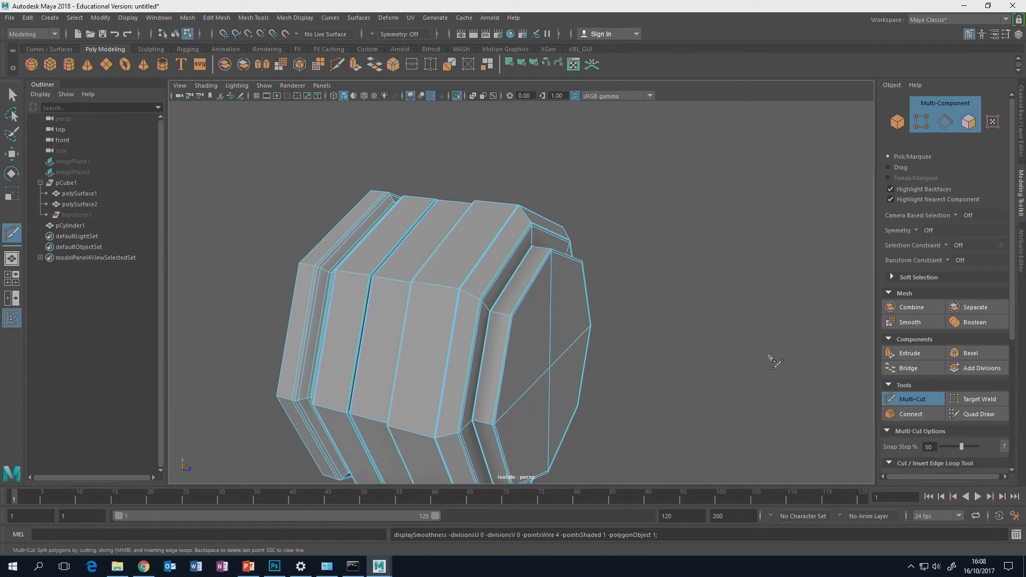
pyautogui.press('q')
pyautogui.keyDown('alt'); pyautogui.moveTo(662, 318); pyautogui.dragTo(632, 284); pyautogui.keyUp('alt')
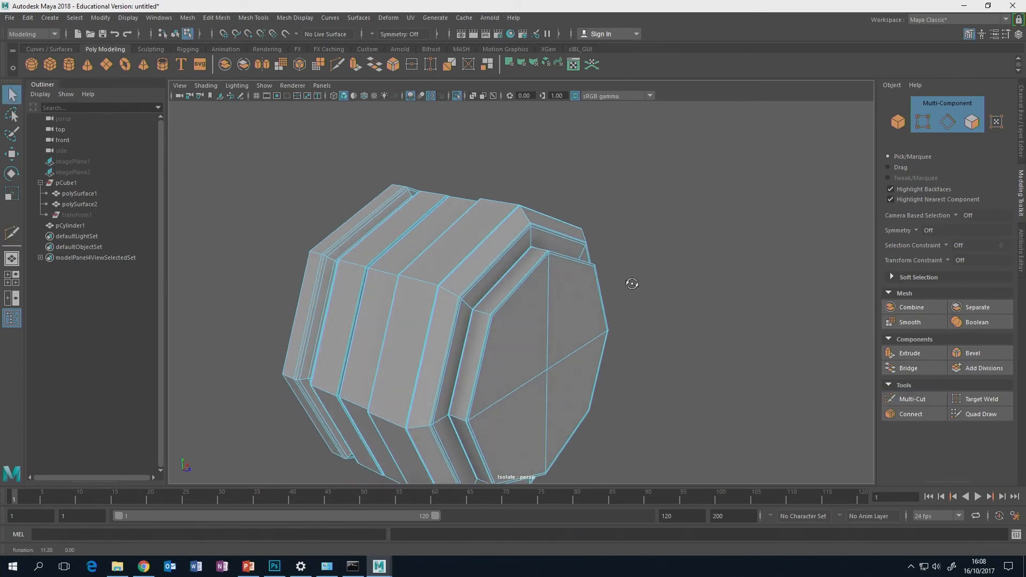
pyautogui.scroll(-4, 632, 289)
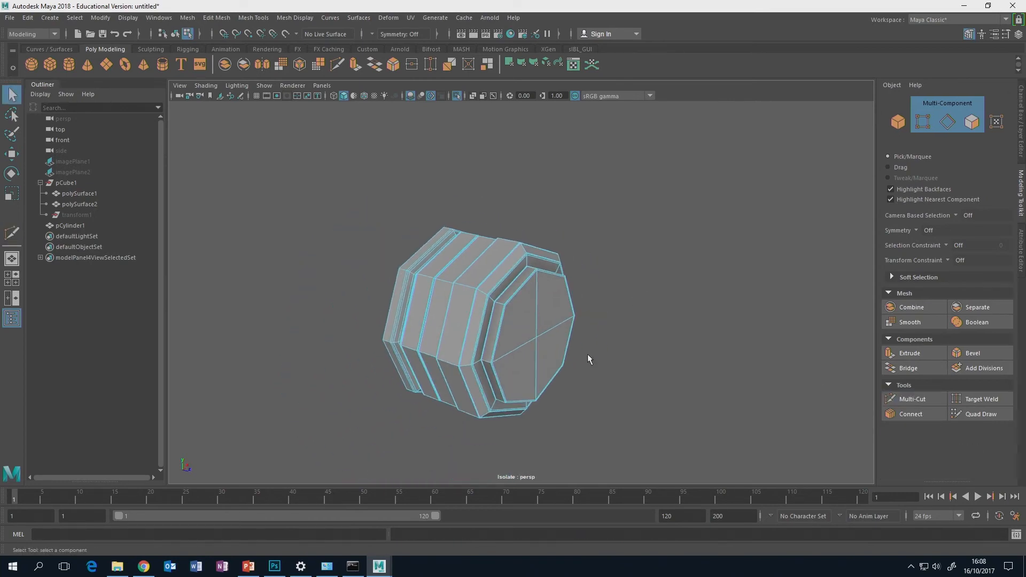
pyautogui.hotkey('ctrl', '1')
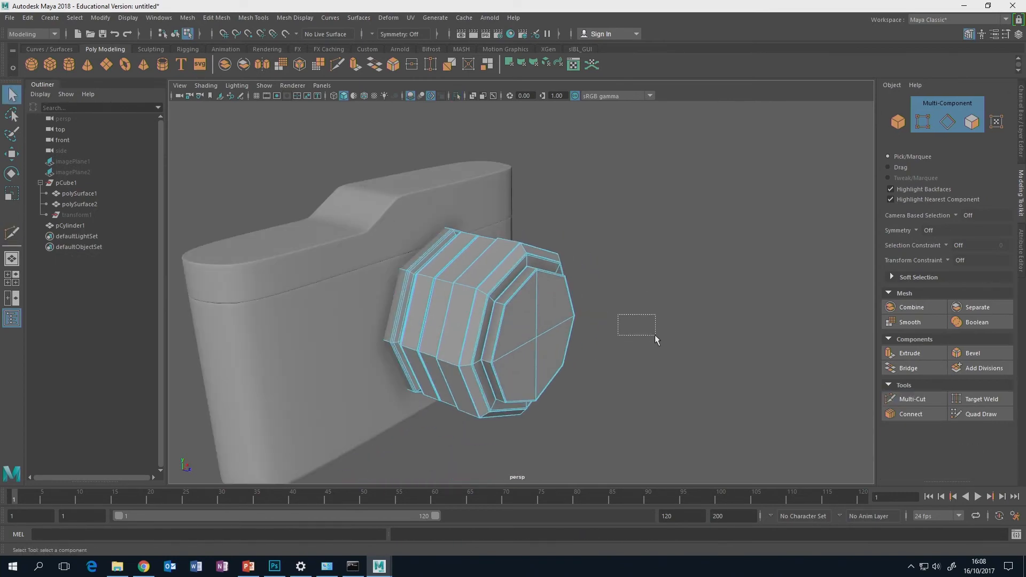
pyautogui.press('3')
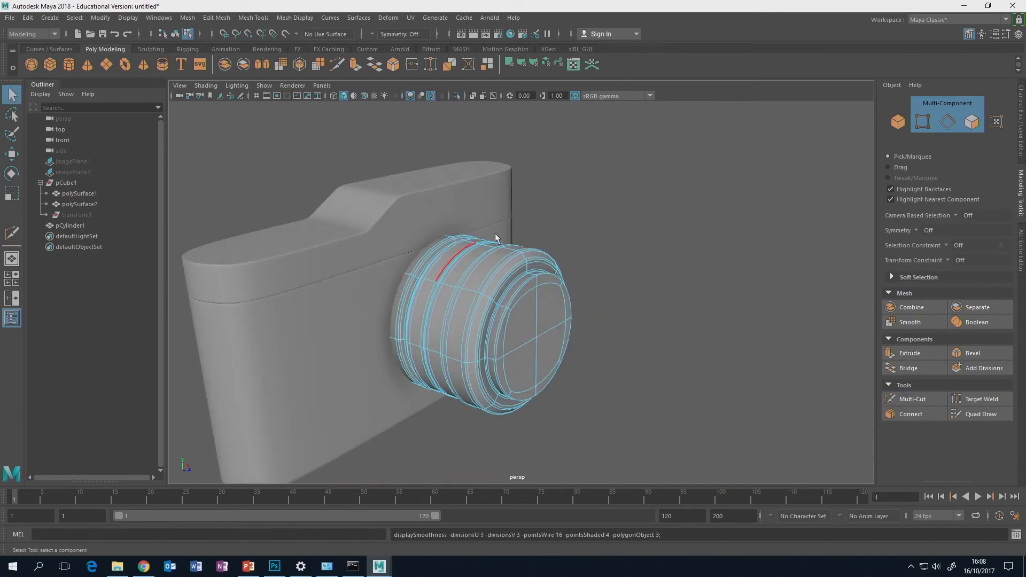
# Return the lens to object mode, clear the selection and view the whole smoothed camera from a new angle
pyautogui.moveTo(517, 268); pyautogui.dragTo(556, 245, button='right')
pyautogui.click(614, 266)
pyautogui.keyDown('alt'); pyautogui.moveTo(614, 266); pyautogui.dragTo(435, 323); pyautogui.keyUp('alt')
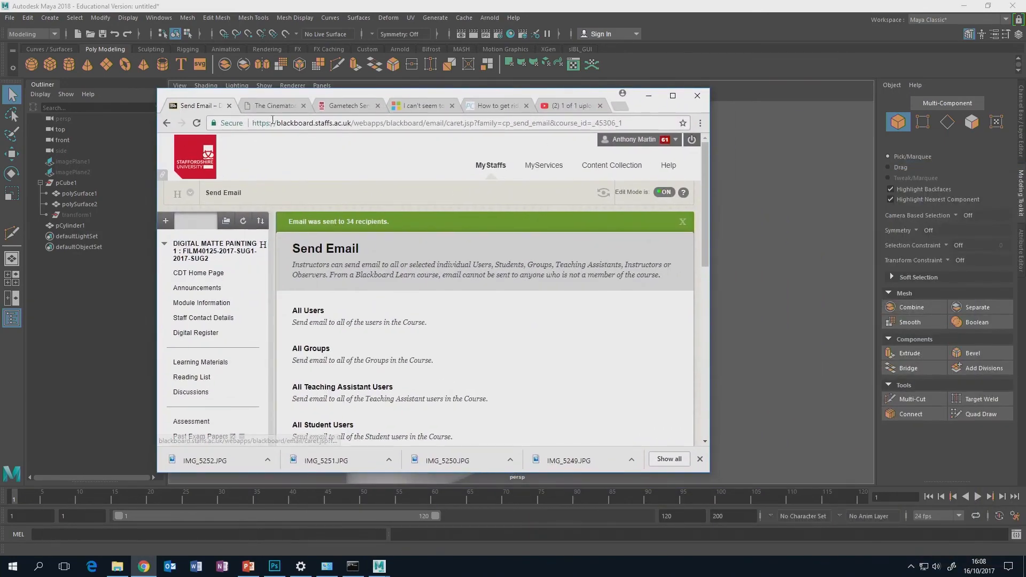
# In the Chrome window, open Learning Materials of the 2017 Introduction to CGI course, find the modeling reference photos example folder and minimise the window
pyautogui.click(494, 166)
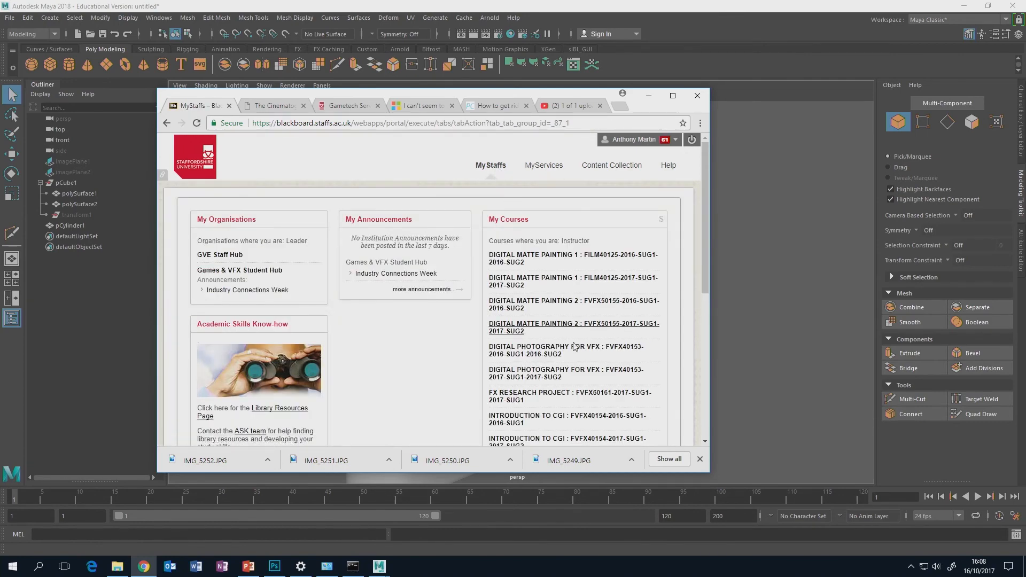
pyautogui.scroll(-1, 577, 430)
pyautogui.click(577, 394)
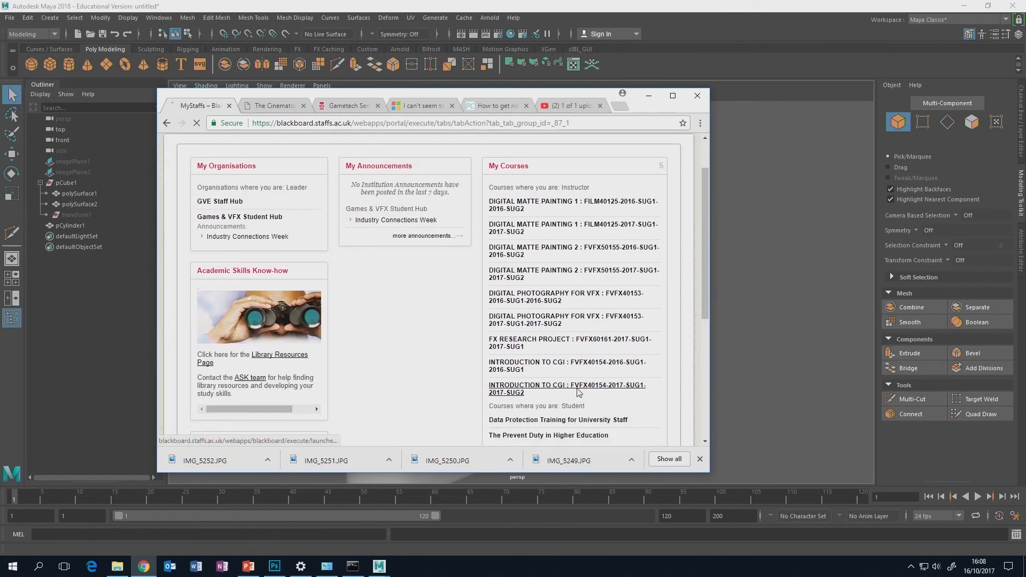
pyautogui.click(219, 363)
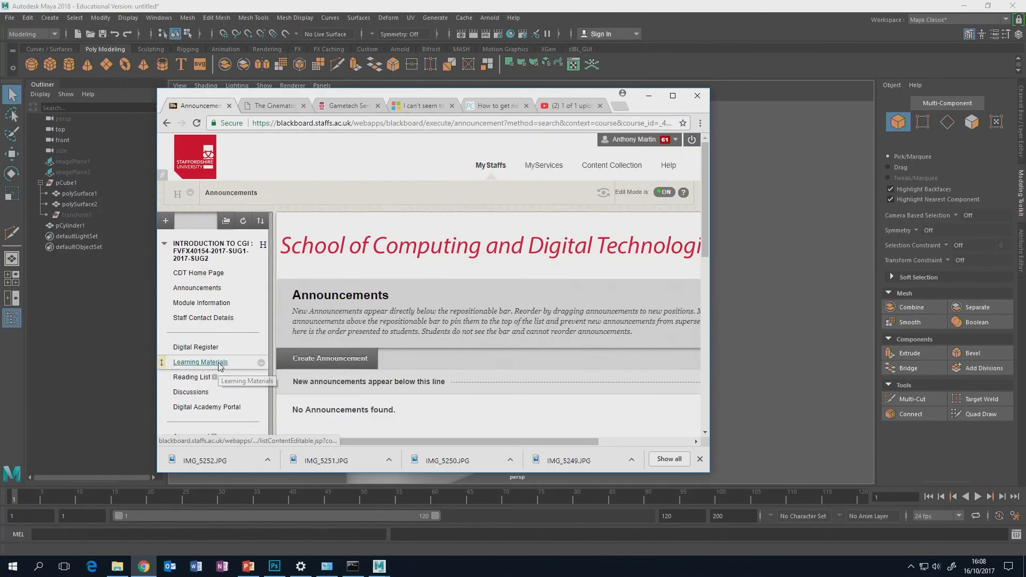
pyautogui.scroll(-3, 405, 341)
pyautogui.scroll(-5, 404, 340)
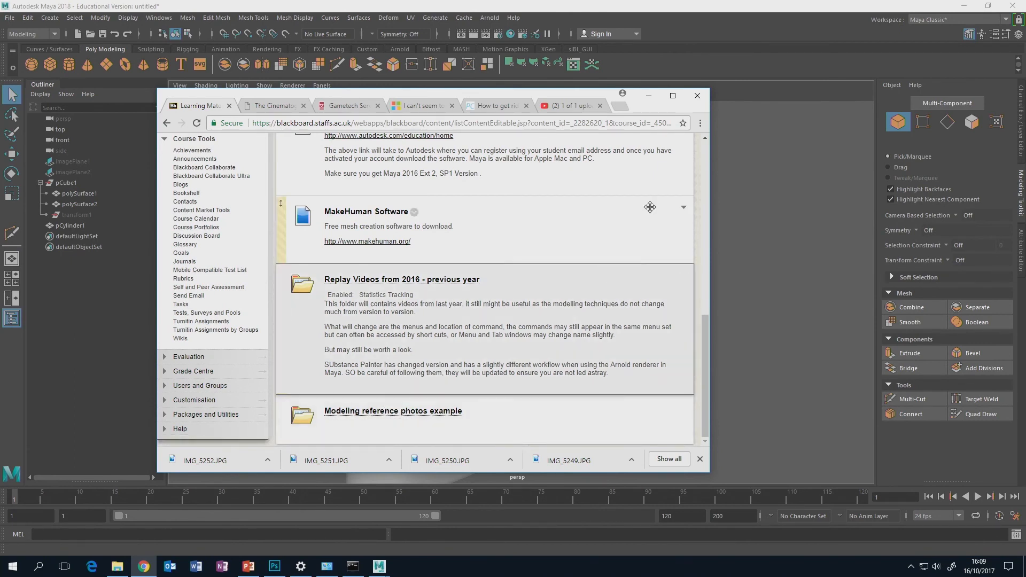
pyautogui.click(652, 97)
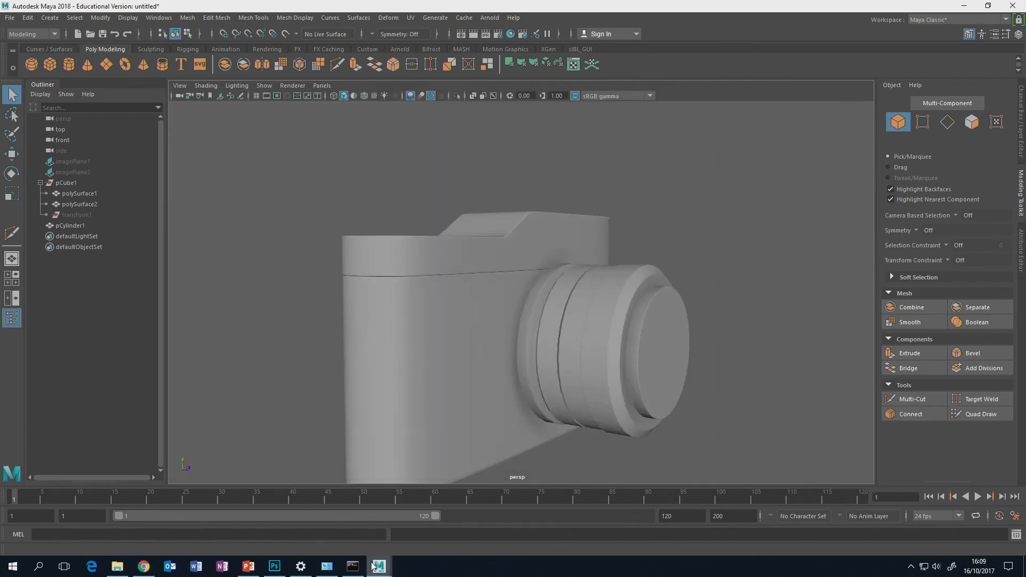
# Switch to Photoshop and look through the open camera reference photos, ending on the front three-quarter view in IMG_5248.JPG
pyautogui.click(274, 567)
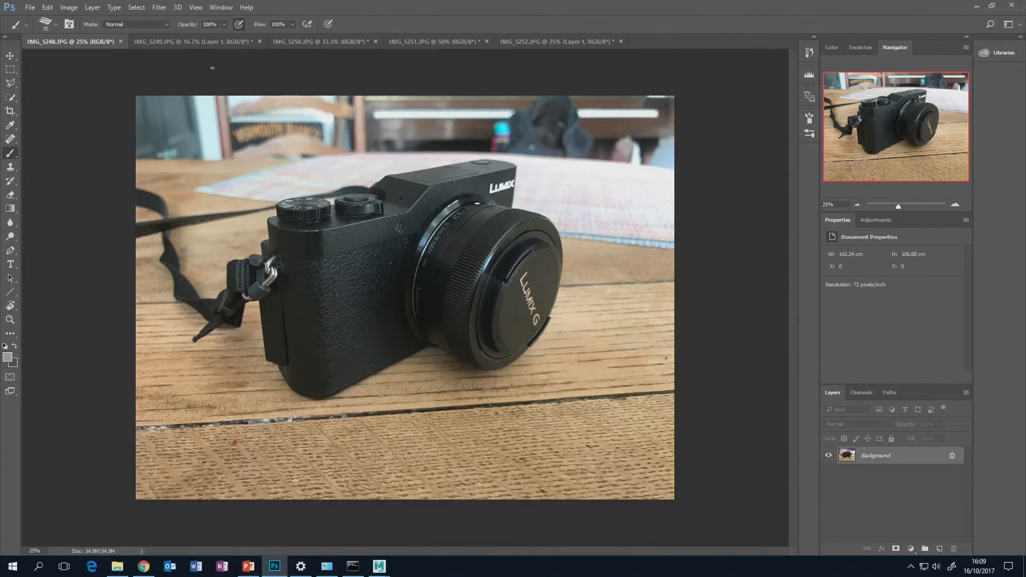
pyautogui.click(251, 40)
pyautogui.click(317, 38)
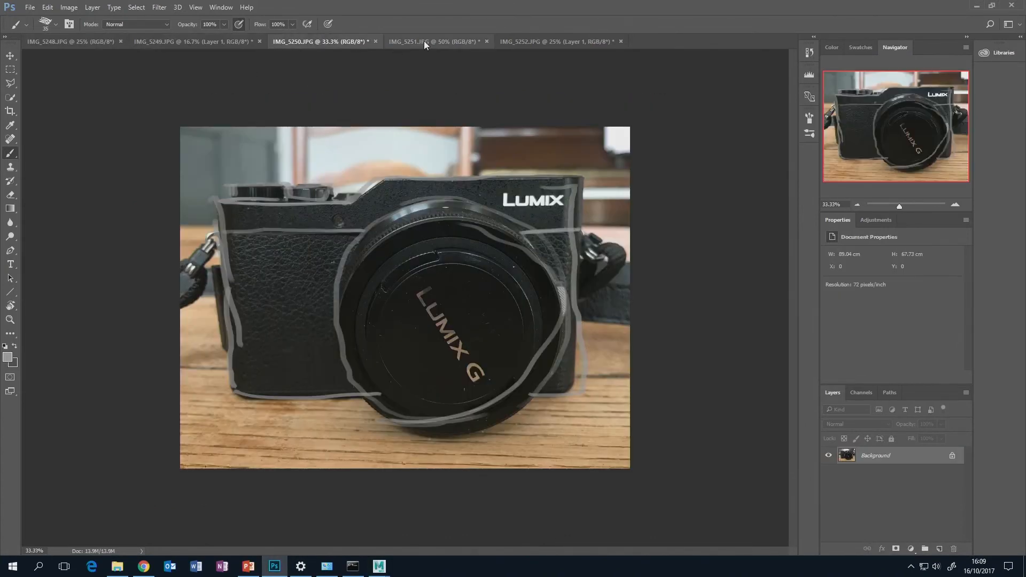
pyautogui.click(424, 40)
pyautogui.click(518, 43)
pyautogui.click(169, 42)
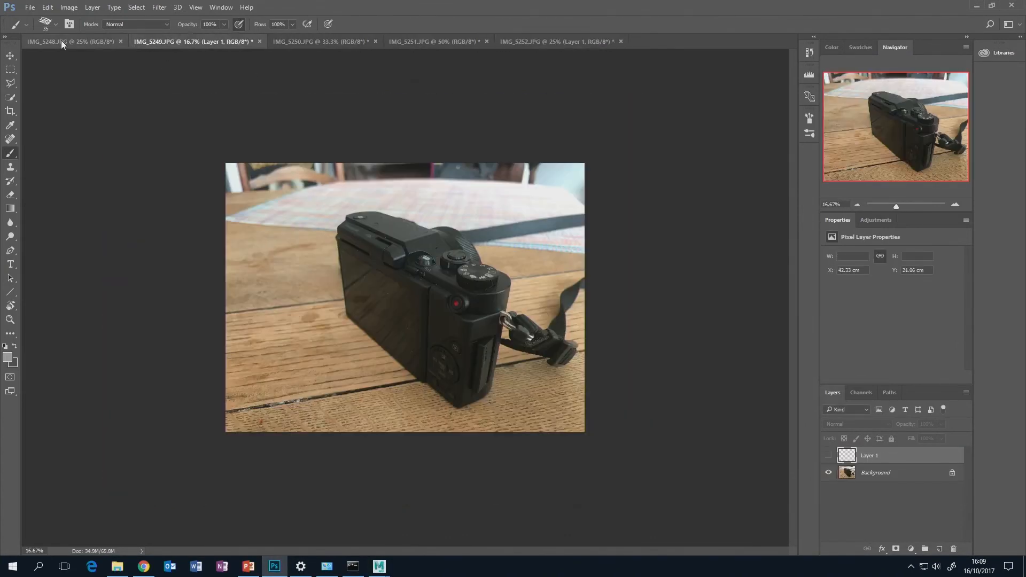
pyautogui.click(62, 44)
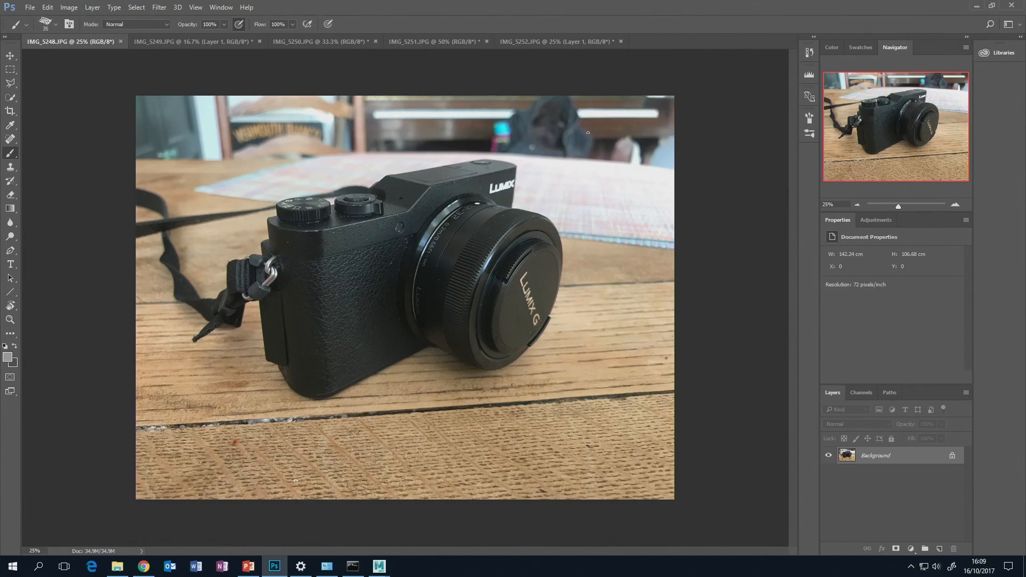
# Minimise the Photoshop and Maya windows to reach the desktop and launch Labstream Stop
pyautogui.click(975, 7)
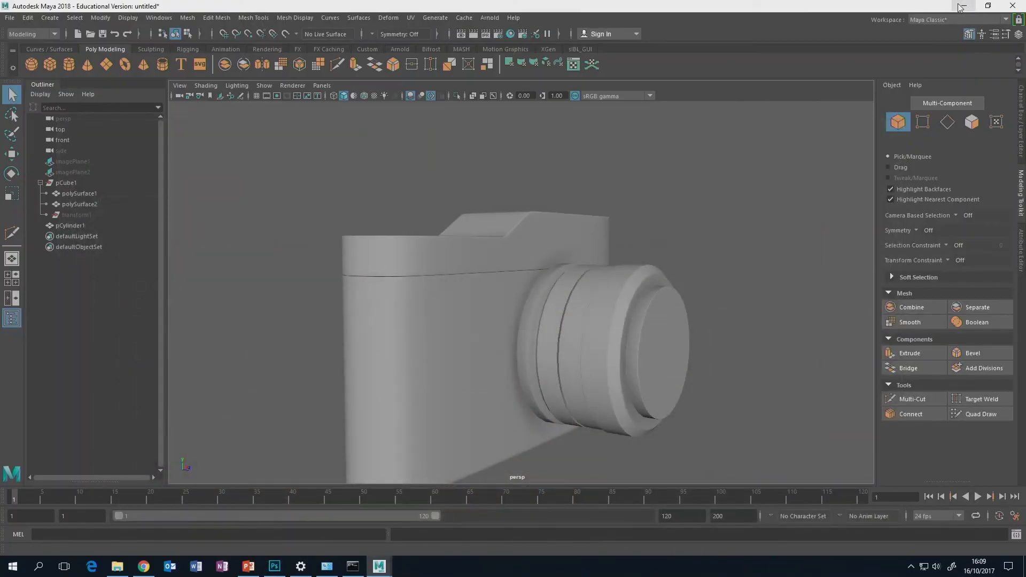
pyautogui.click(964, 9)
pyautogui.doubleClick(103, 79)
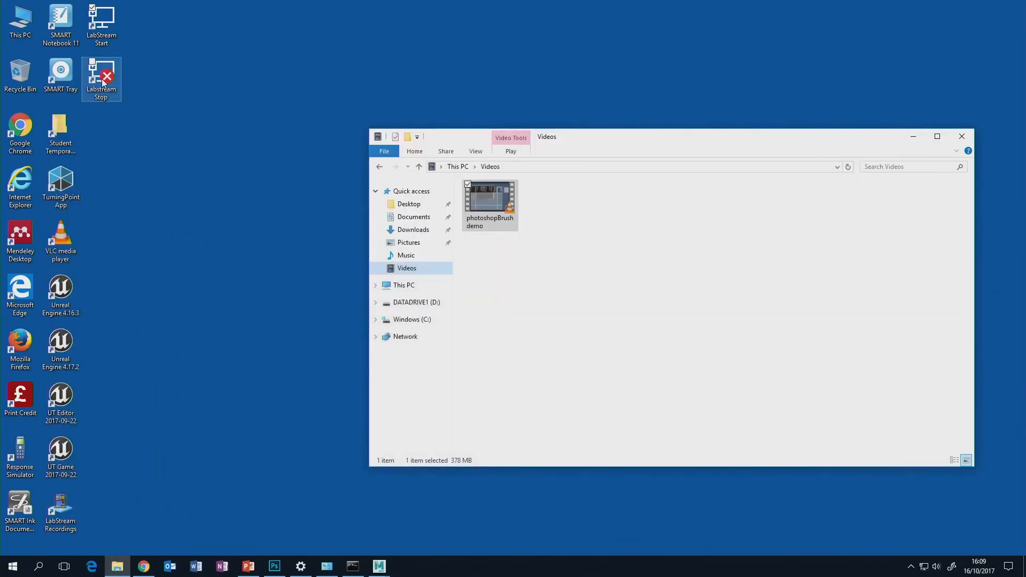